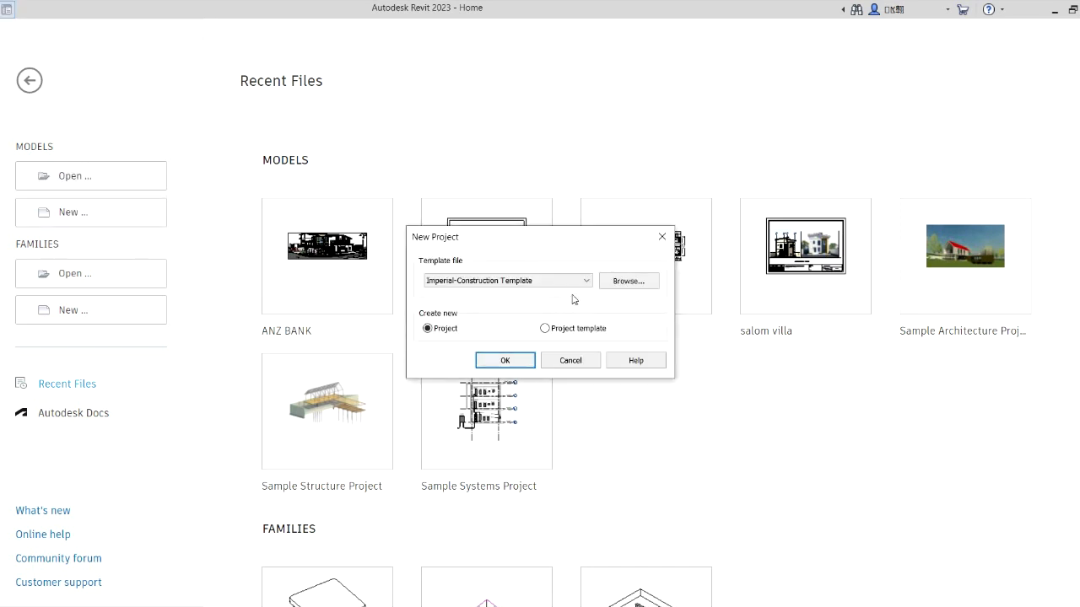
Create a new project from the Metric-Architectural Template.
left_click(582, 281)
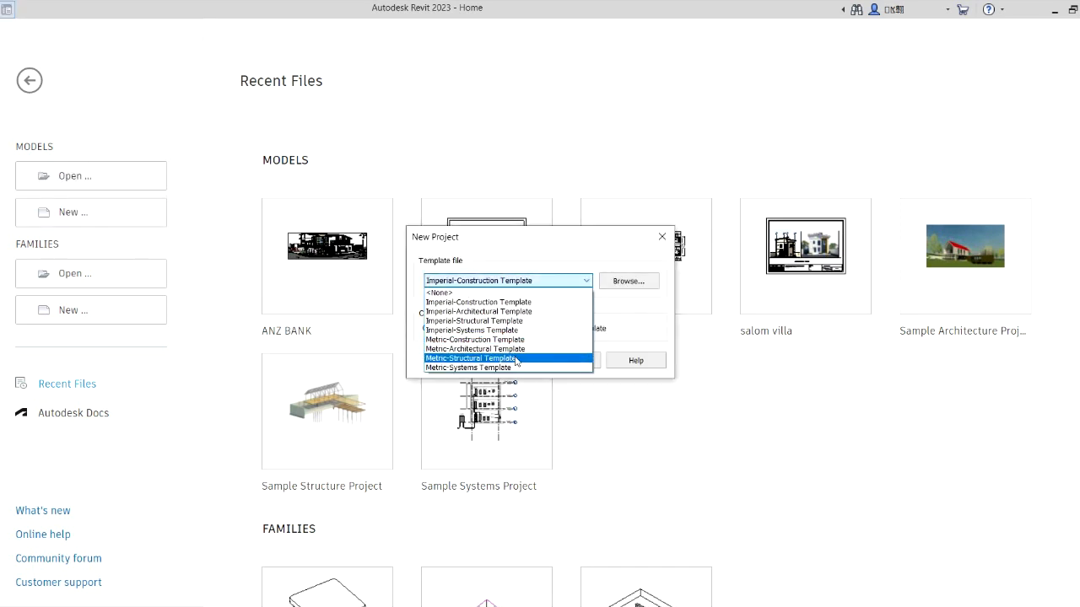
left_click(469, 349)
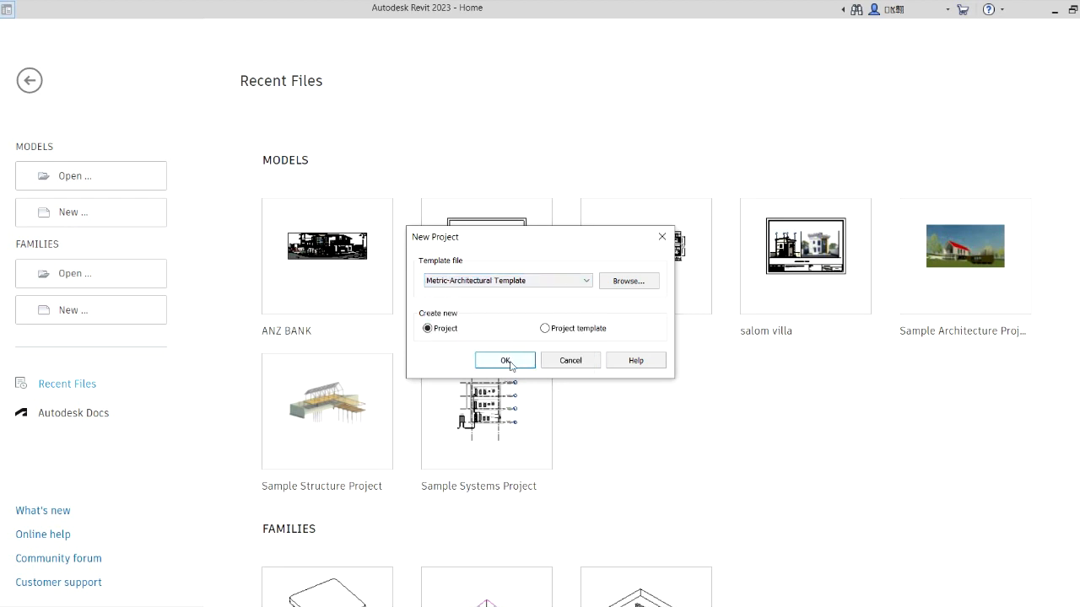
left_click(509, 362)
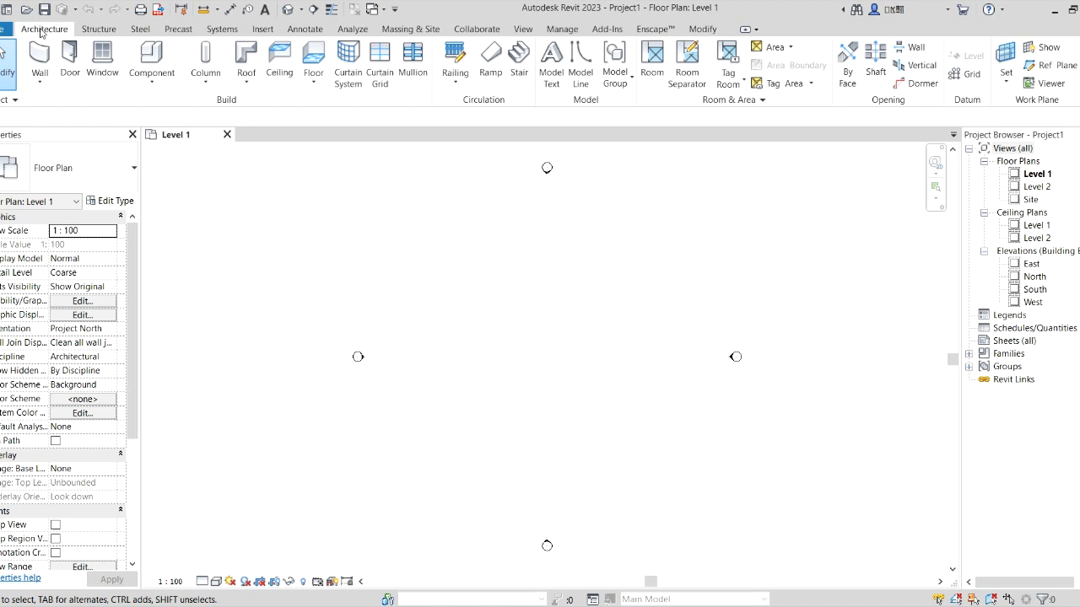
left_click(97, 30)
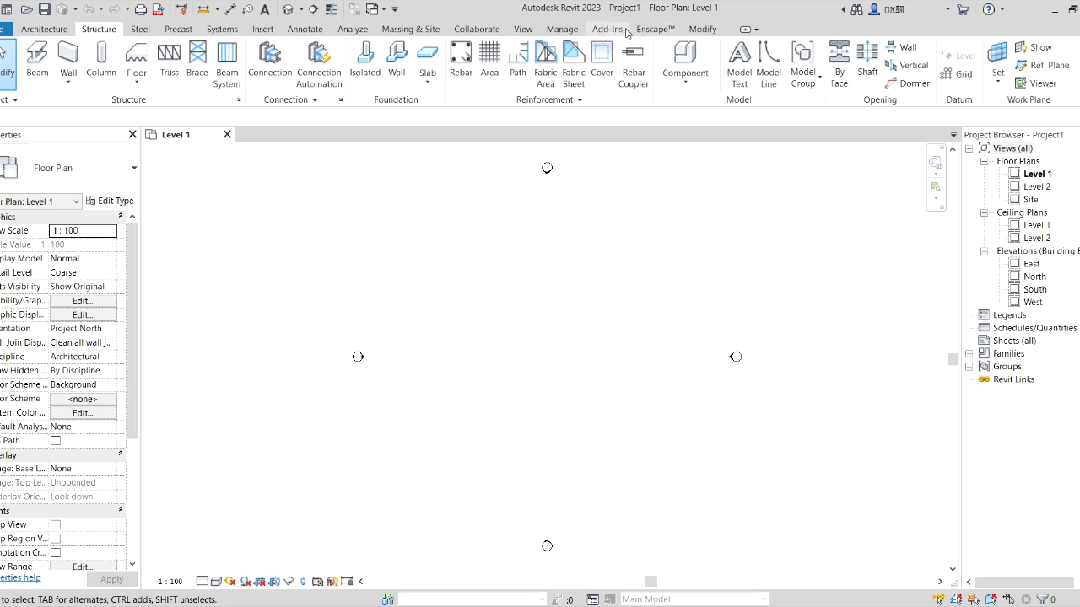
left_click(41, 30)
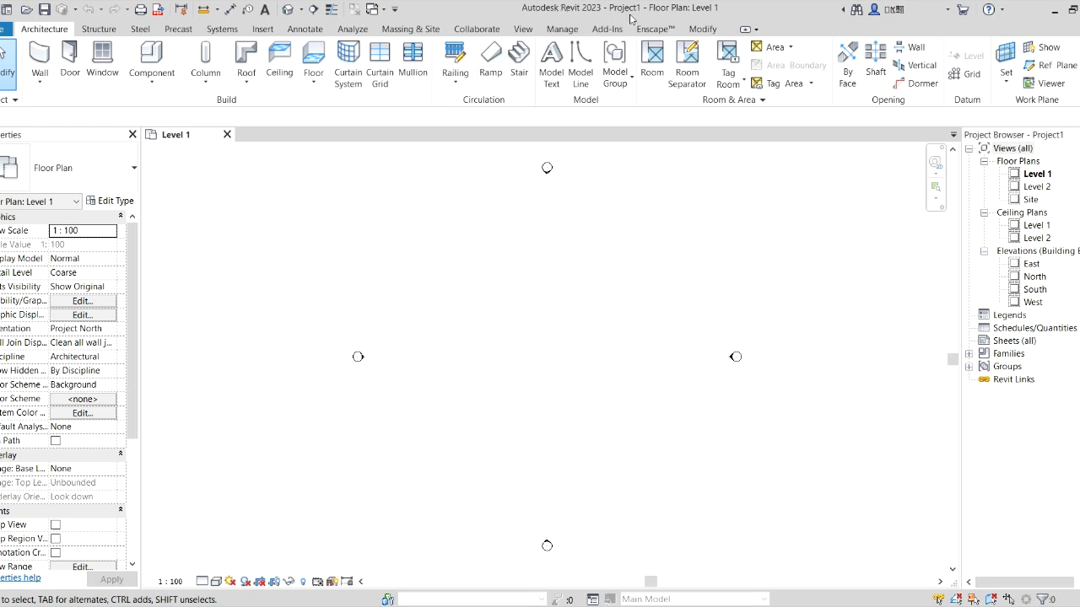
Save the project as "two bedroom project" in the desktop folder Autodesk_Revit_Architecture_2015_English_Win_64bit_dlm.
left_click(3, 31)
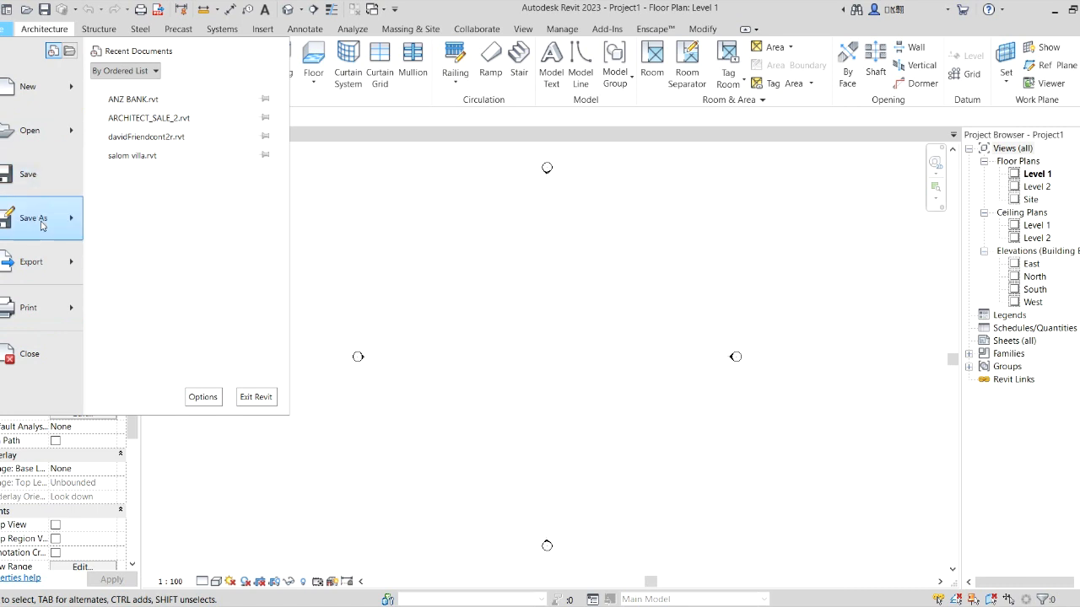
left_click(37, 179)
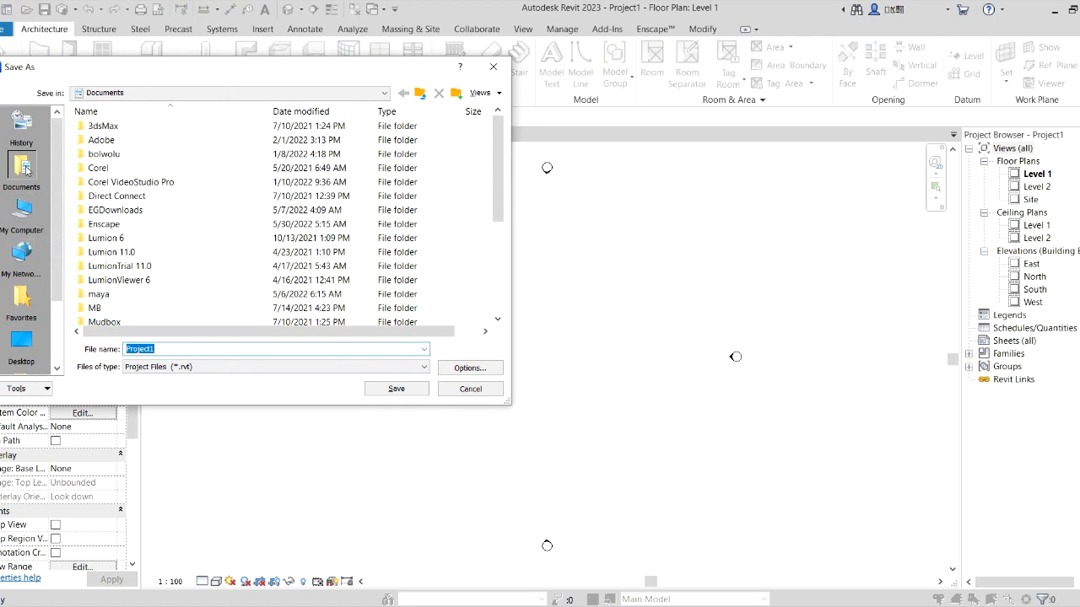
left_click(21, 344)
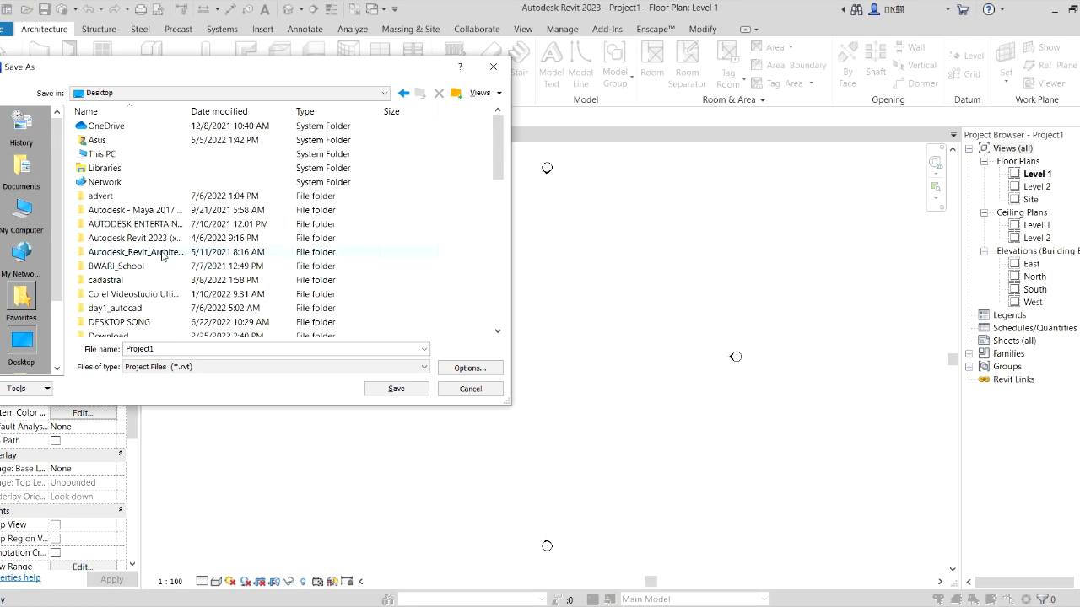
double_click(160, 251)
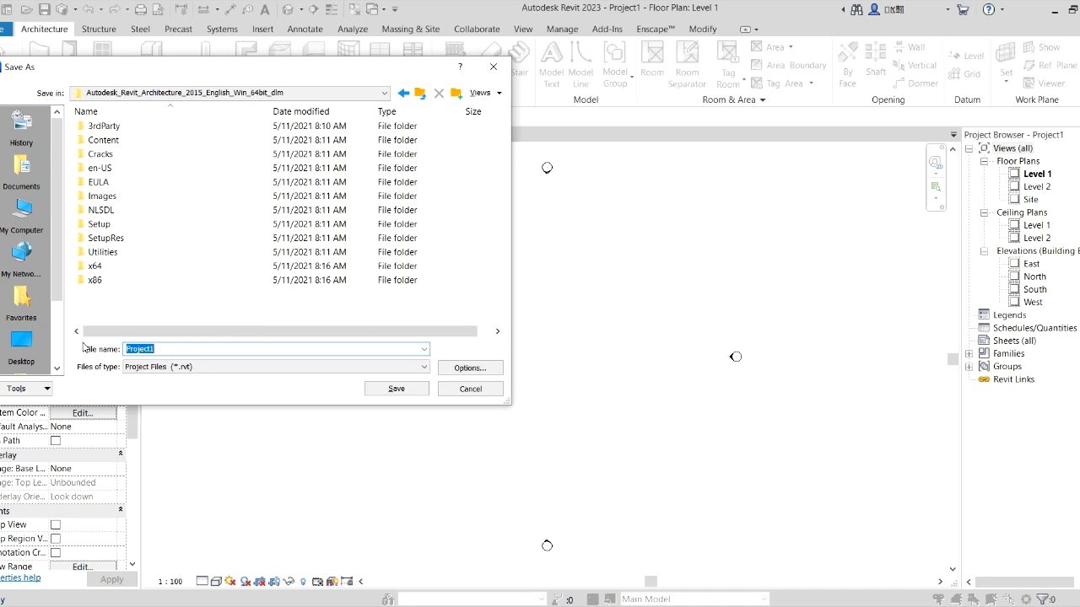
type("two bedroom p")
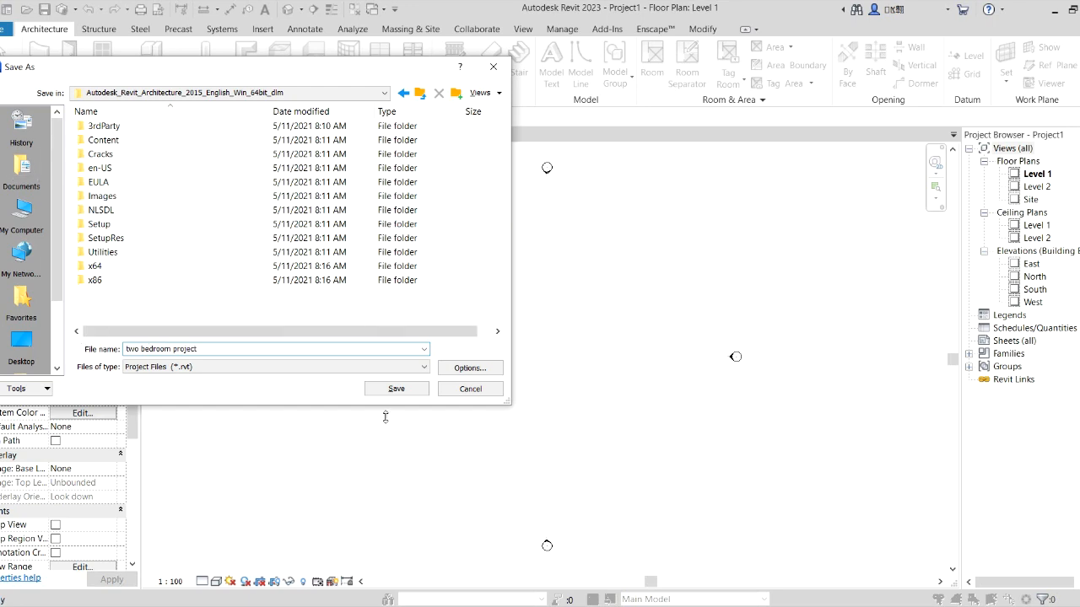
left_click(395, 389)
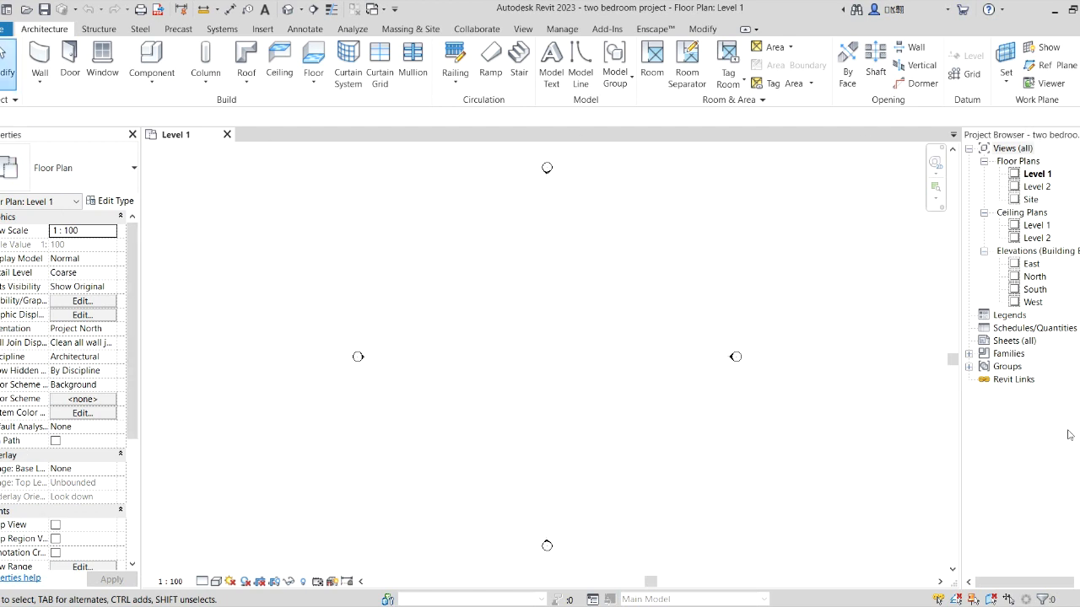
Examine the levels in the North elevation and return to the Level 1 floor plan.
left_click(39, 58)
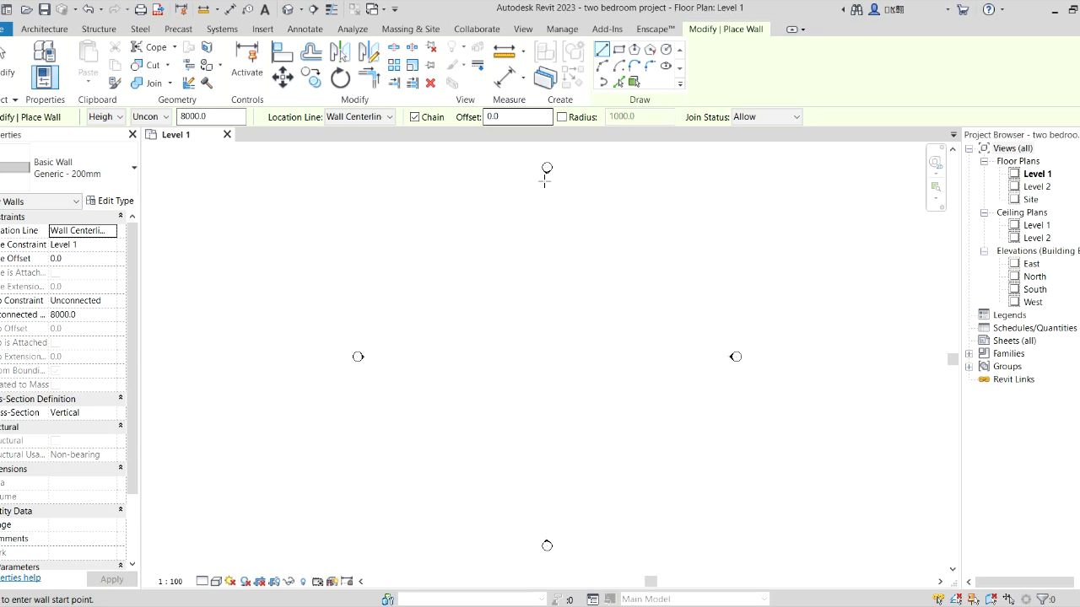
double_click(1035, 277)
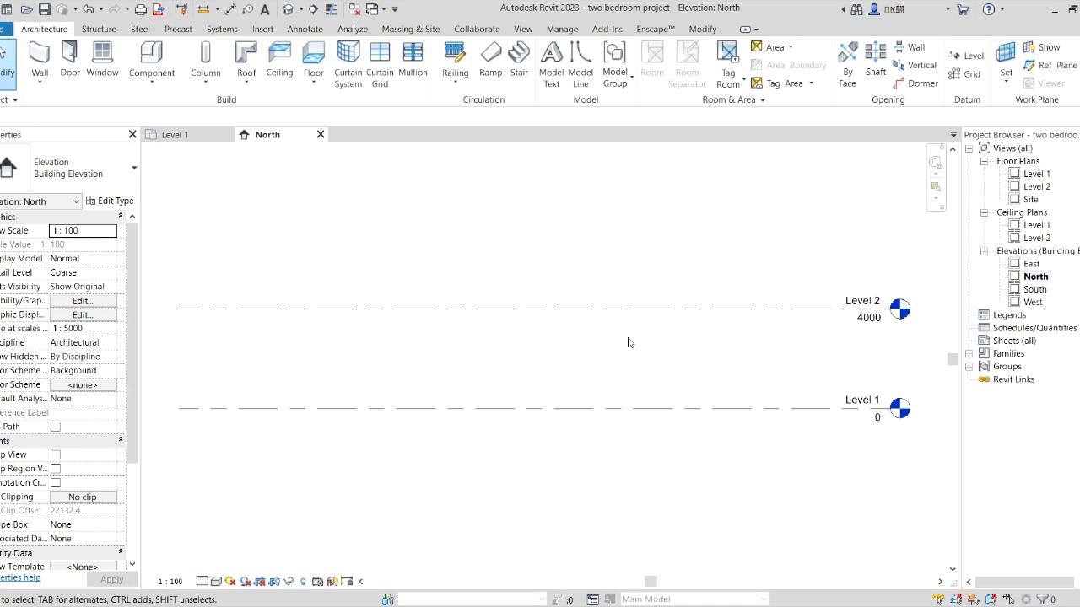
double_click(1036, 175)
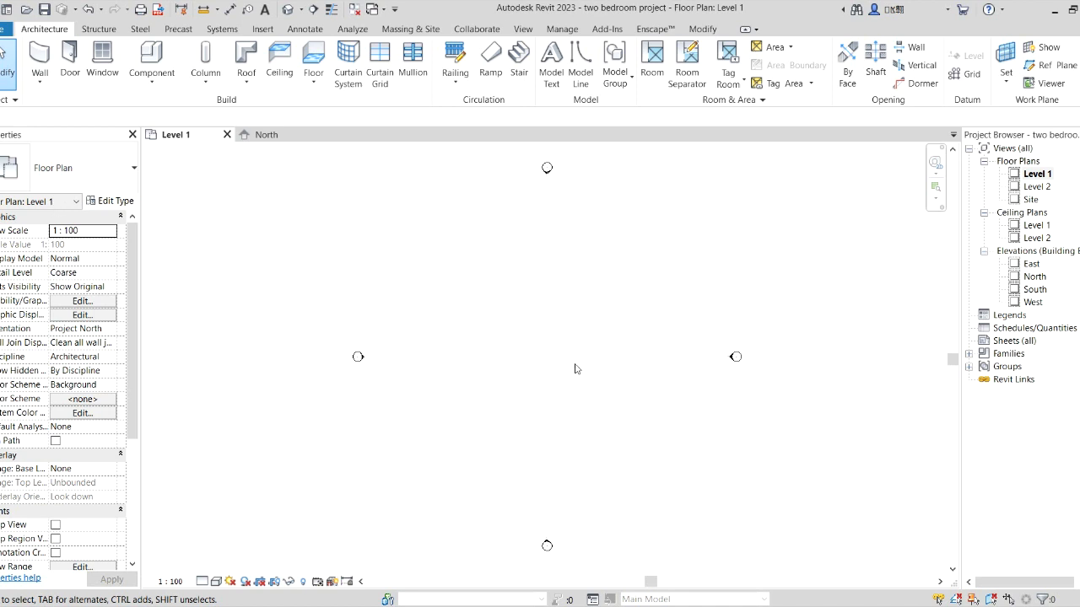
Draw a horizontal 9000 mm architectural wall, Generic - 200mm, with an unconnected height of 3000, between the elevation markers.
left_click(39, 82)
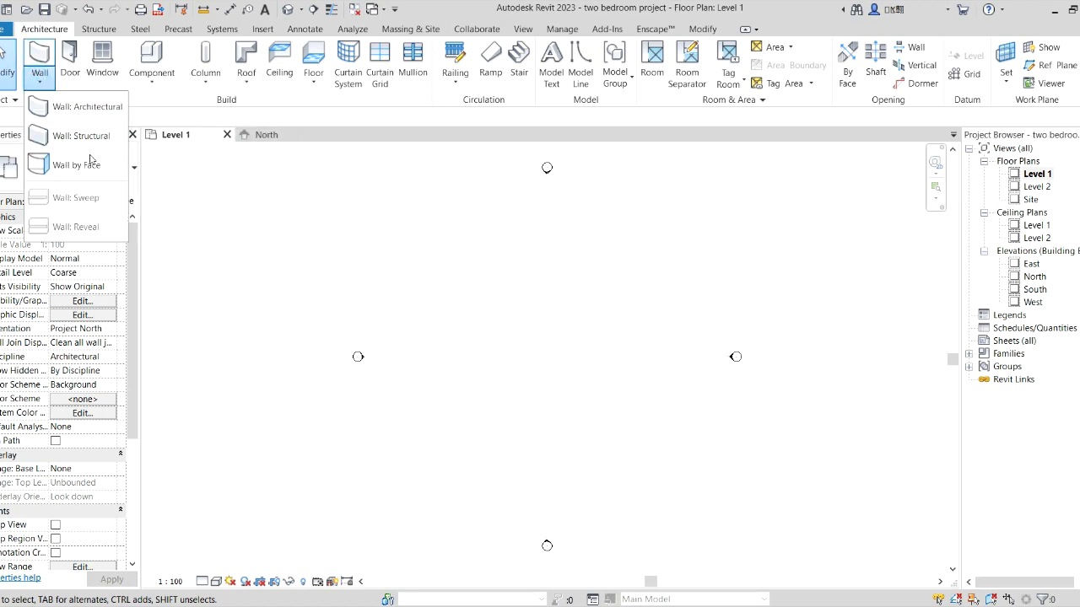
left_click(85, 110)
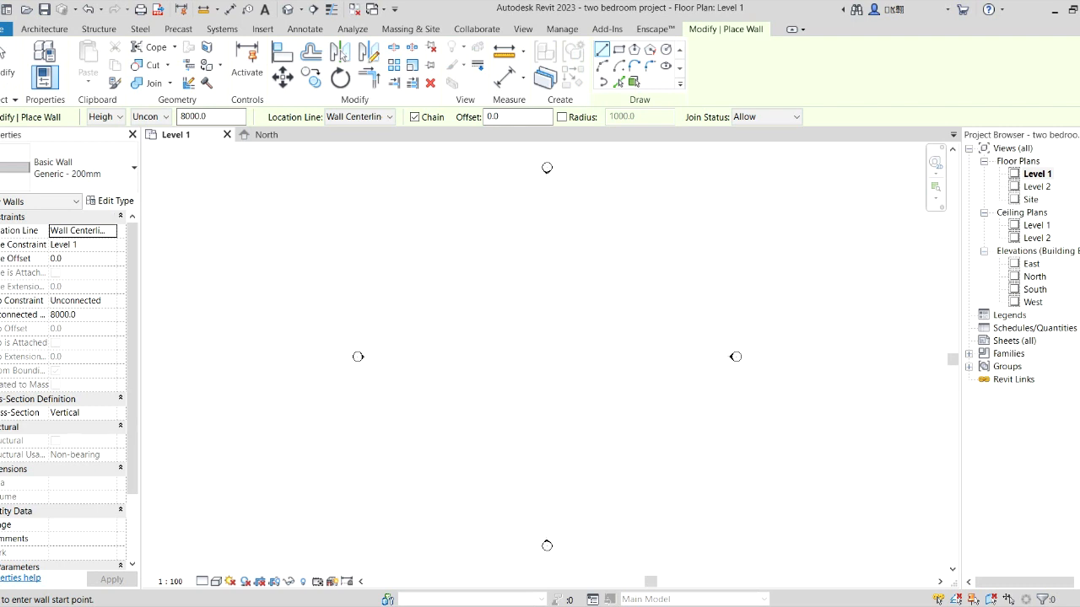
left_click(85, 317)
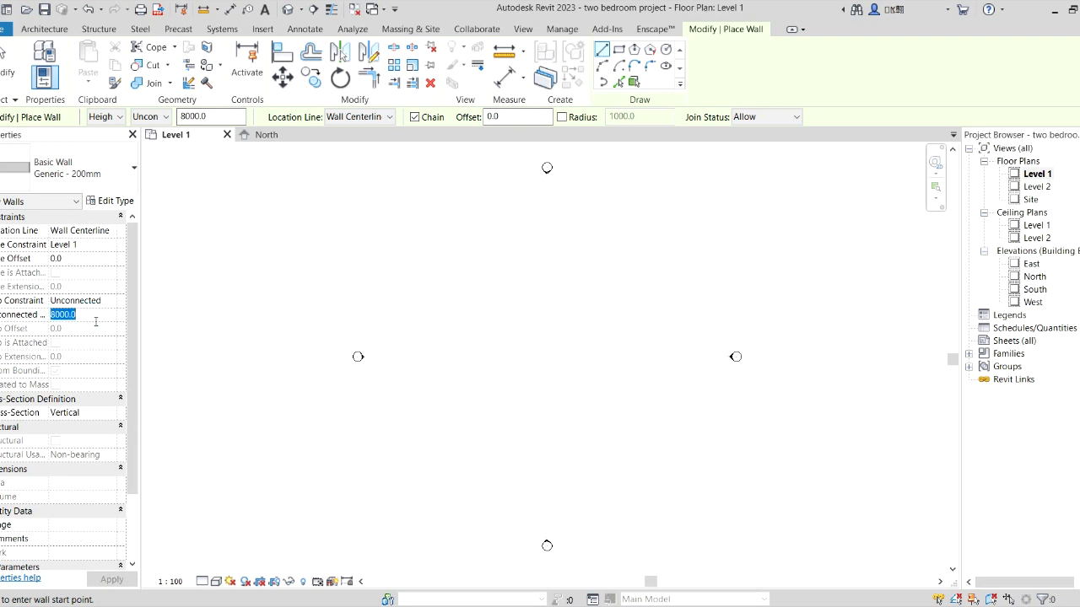
type("300")
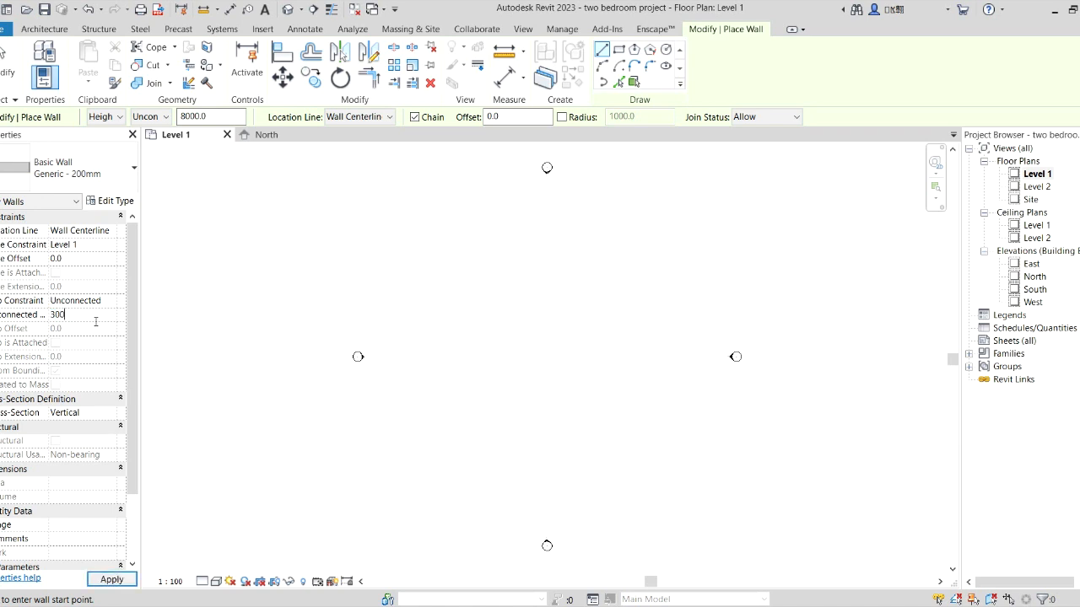
left_click(92, 318)
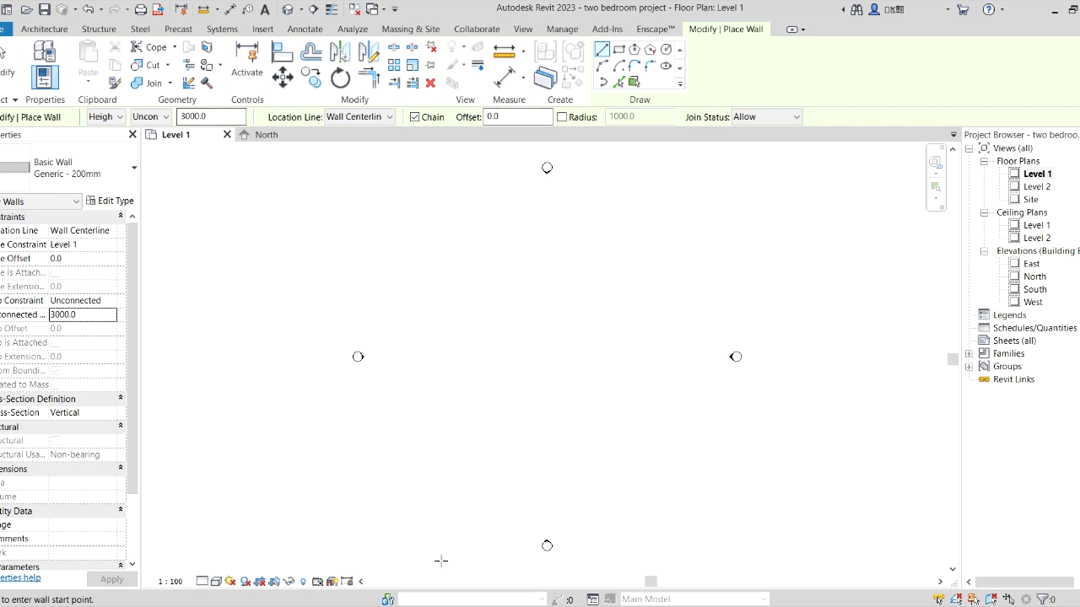
left_click(453, 264)
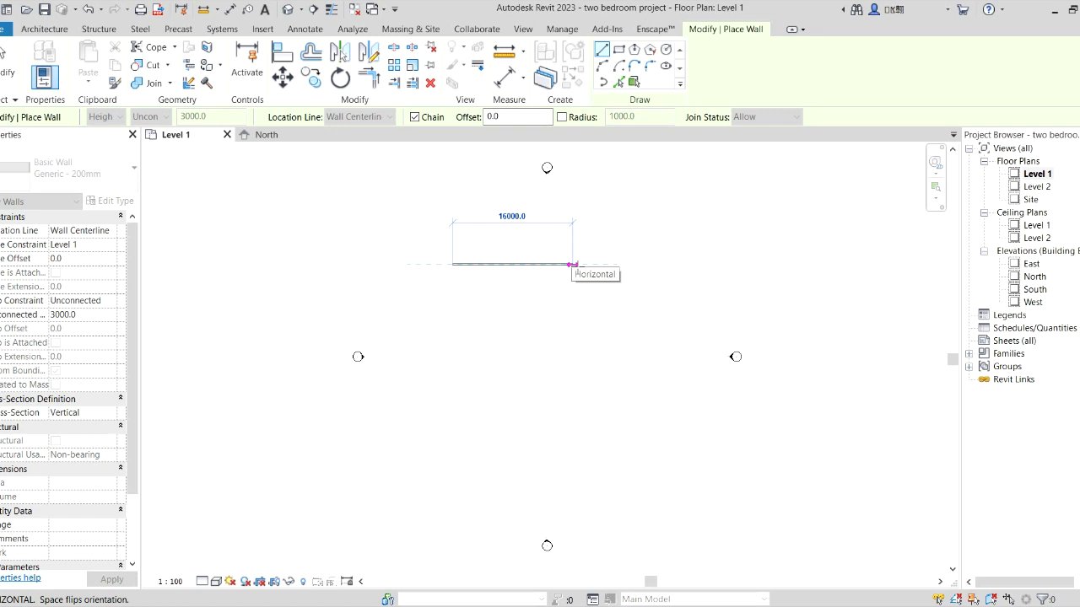
type("9000")
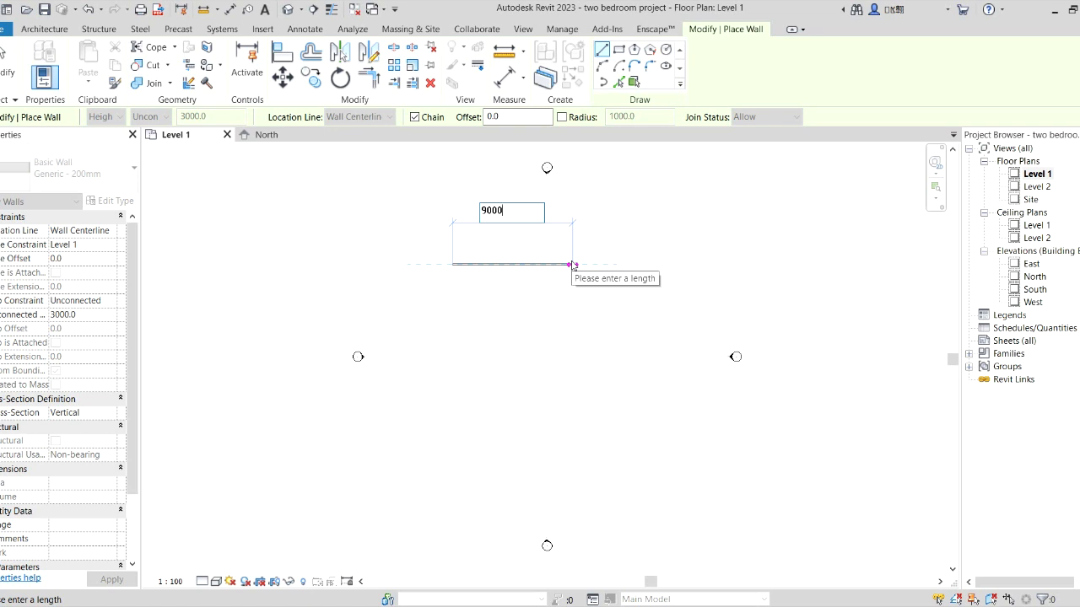
key("Return")
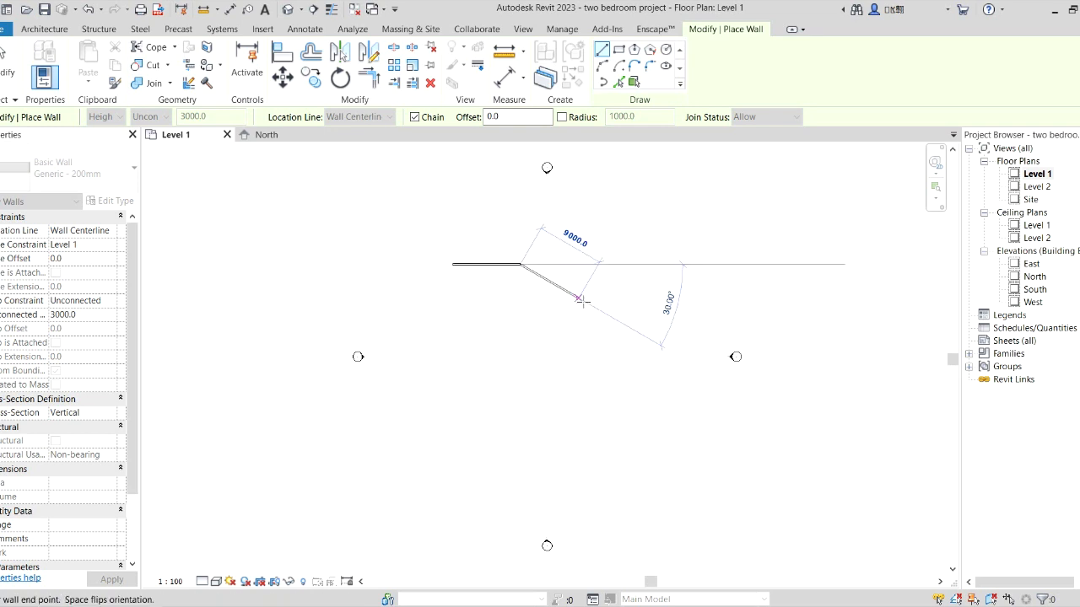
key("Escape")
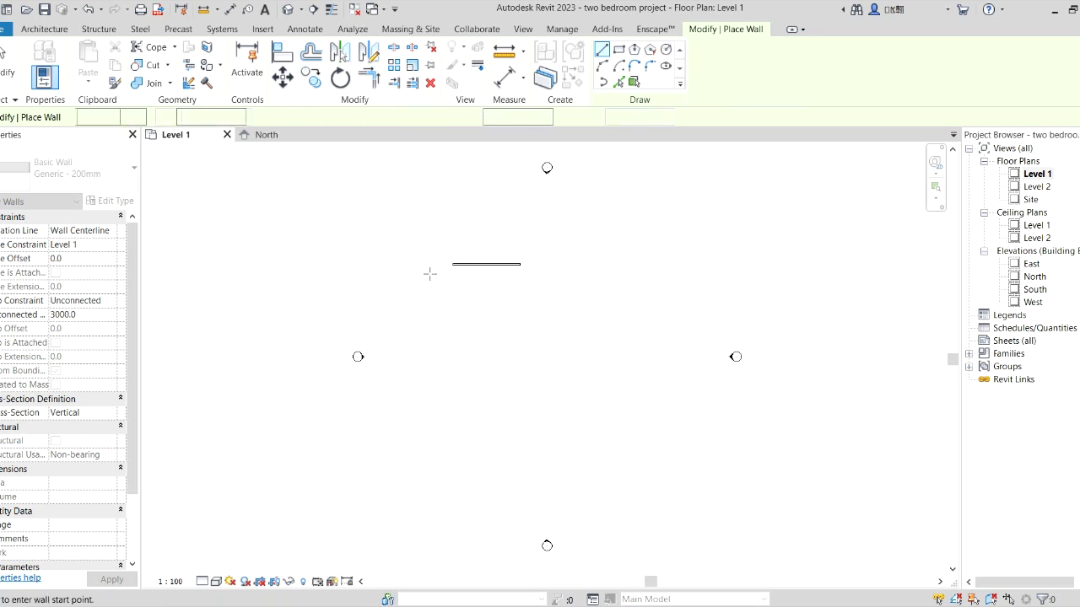
key("Escape")
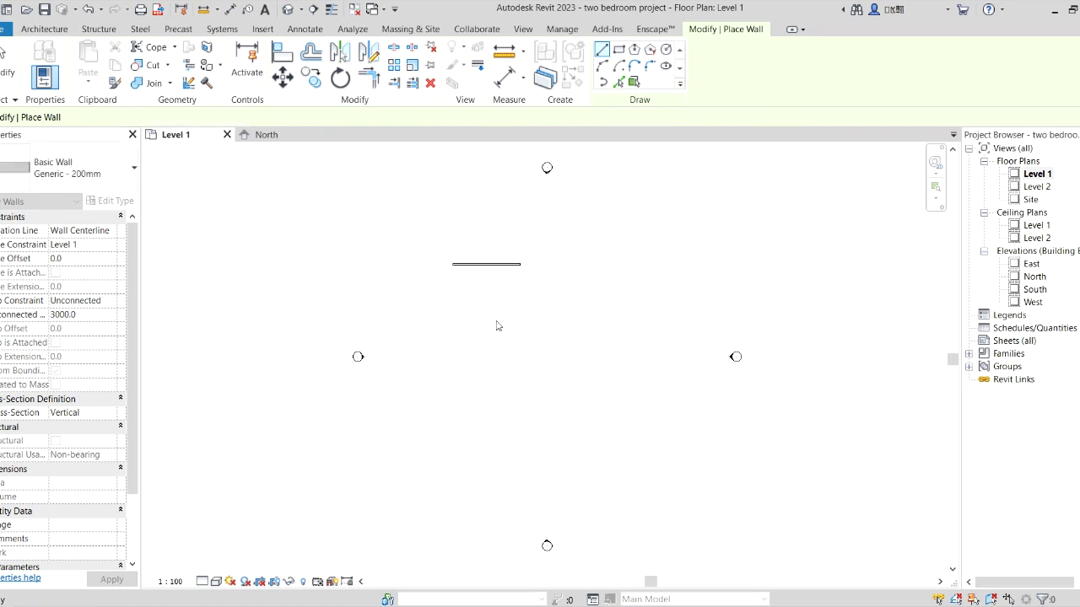
key("Escape")
Move the horizontal wall so it sits centred below the upper elevation marker, and clear the selection.
left_click_drag(405, 236, 603, 289)
key("Escape")
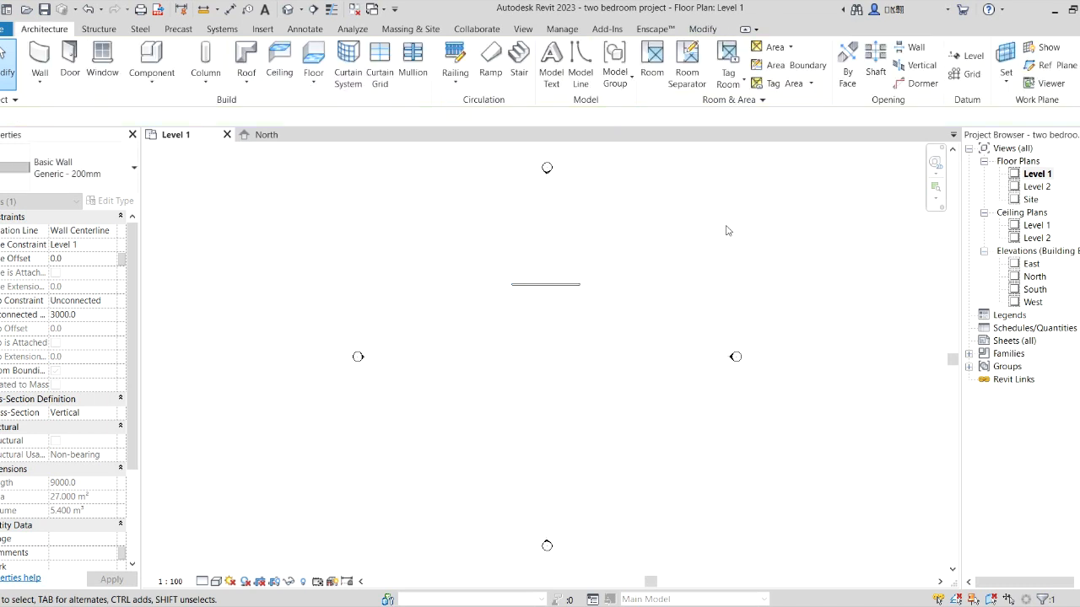
right_click(613, 314)
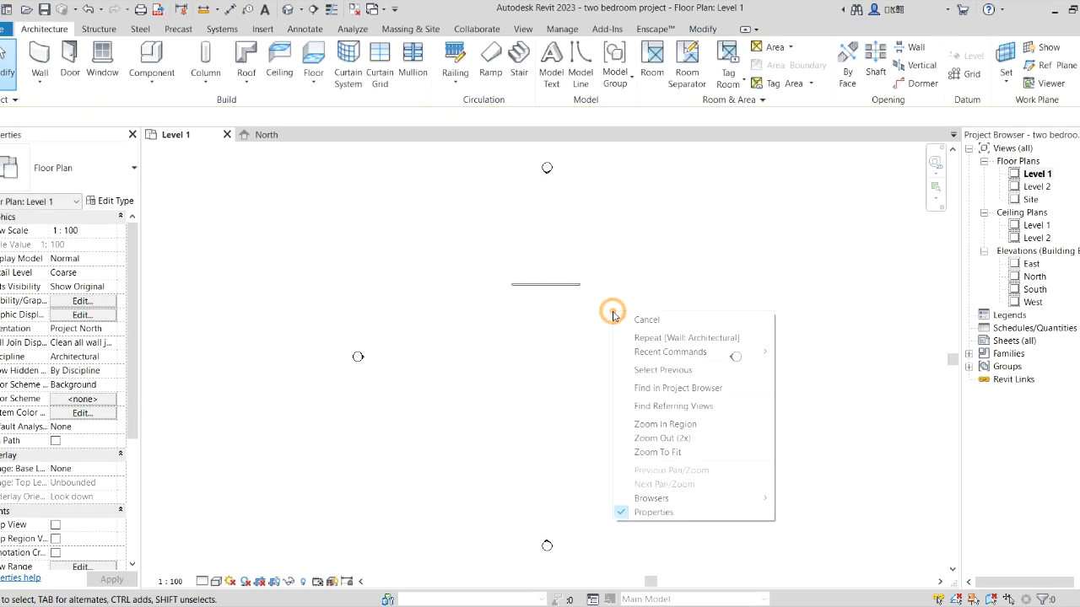
left_click(561, 329)
Draw a vertical 12000 mm wall downward from the left end of the horizontal wall.
scroll(560, 319, "up", 3)
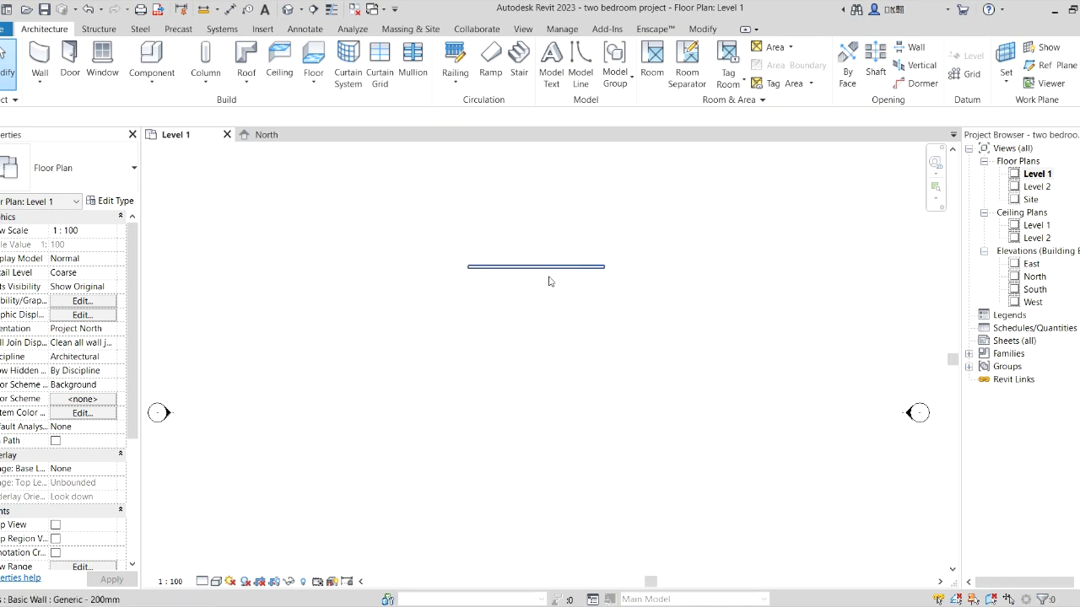
scroll(547, 283, "up", 3)
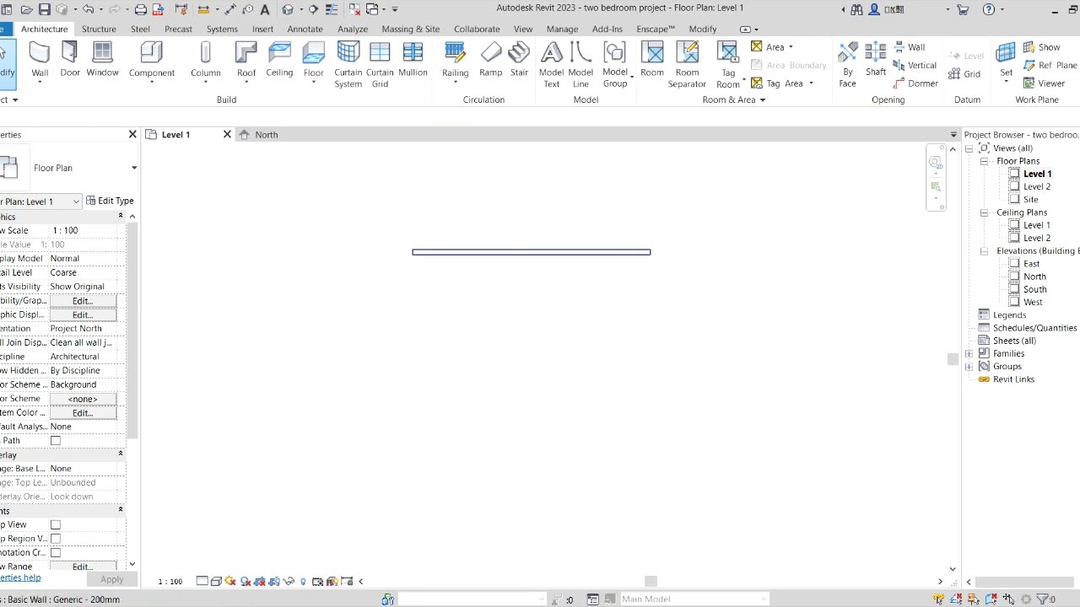
key("w")
key("a")
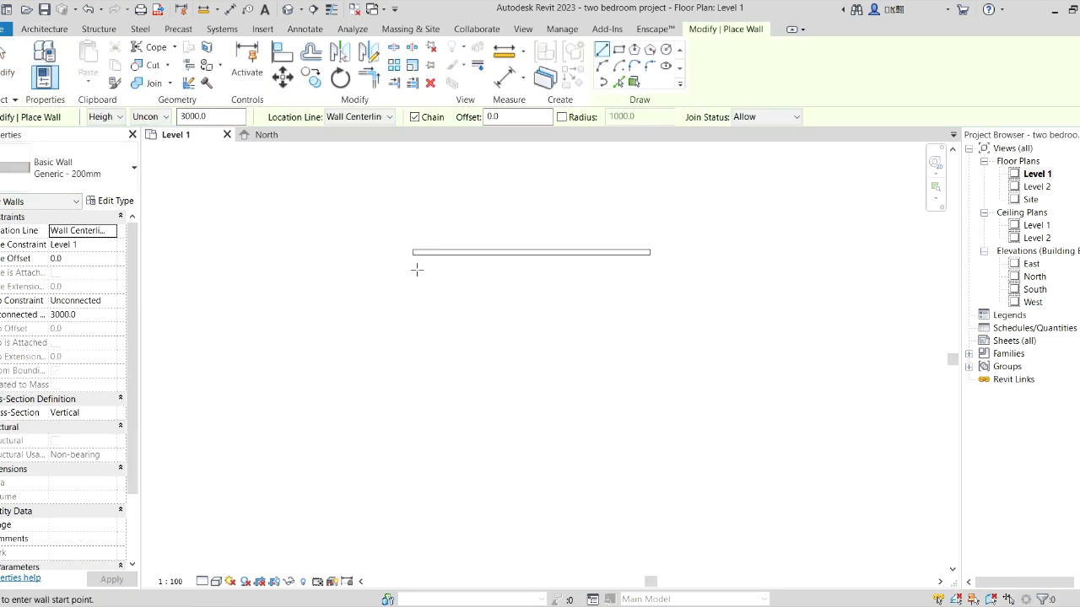
left_click(412, 252)
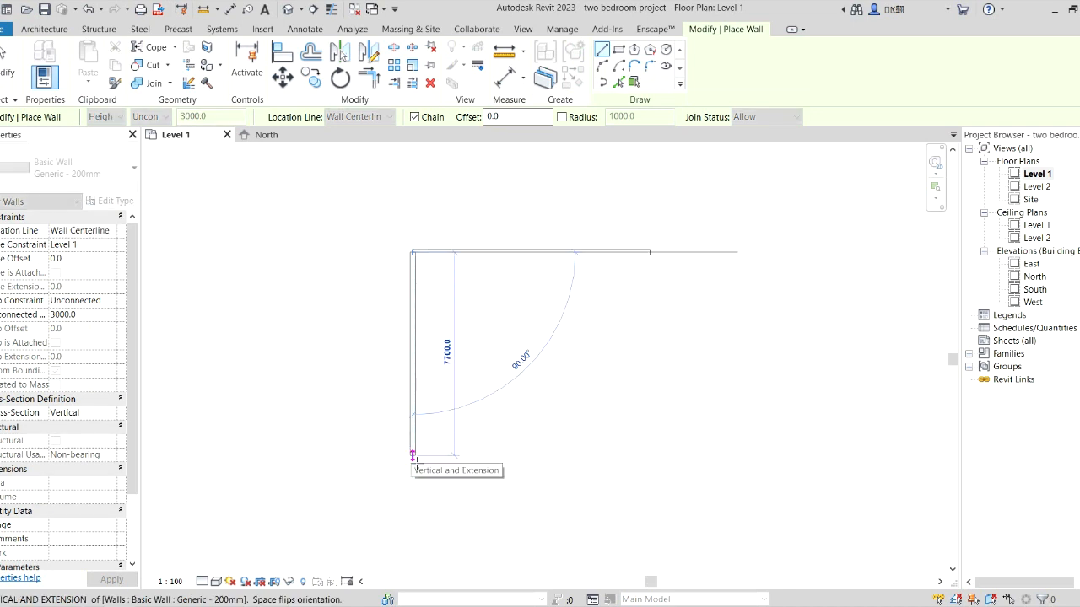
type("1200")
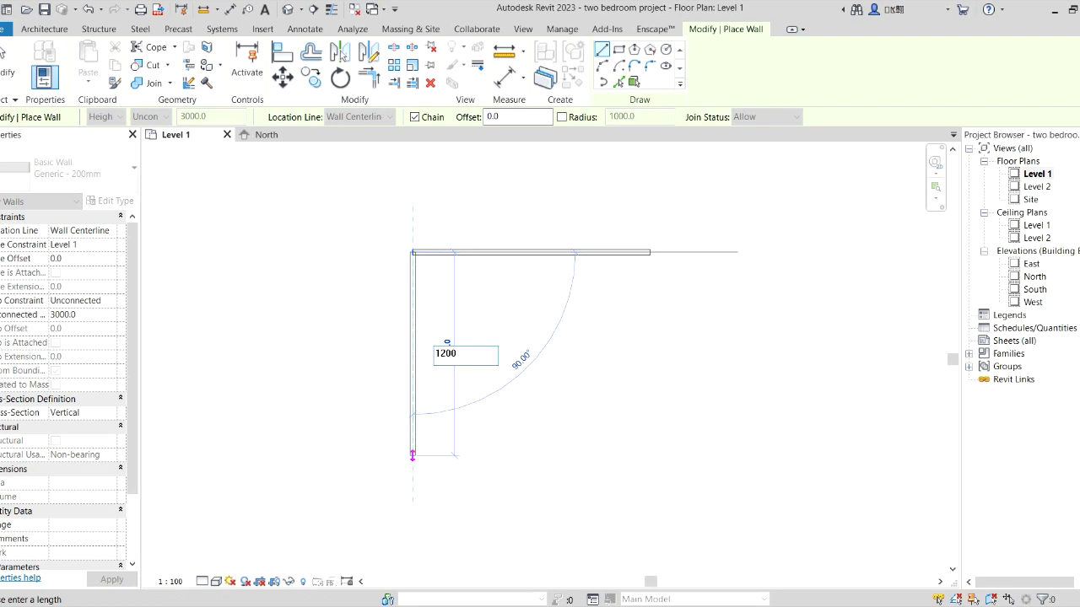
type("0")
key("Return")
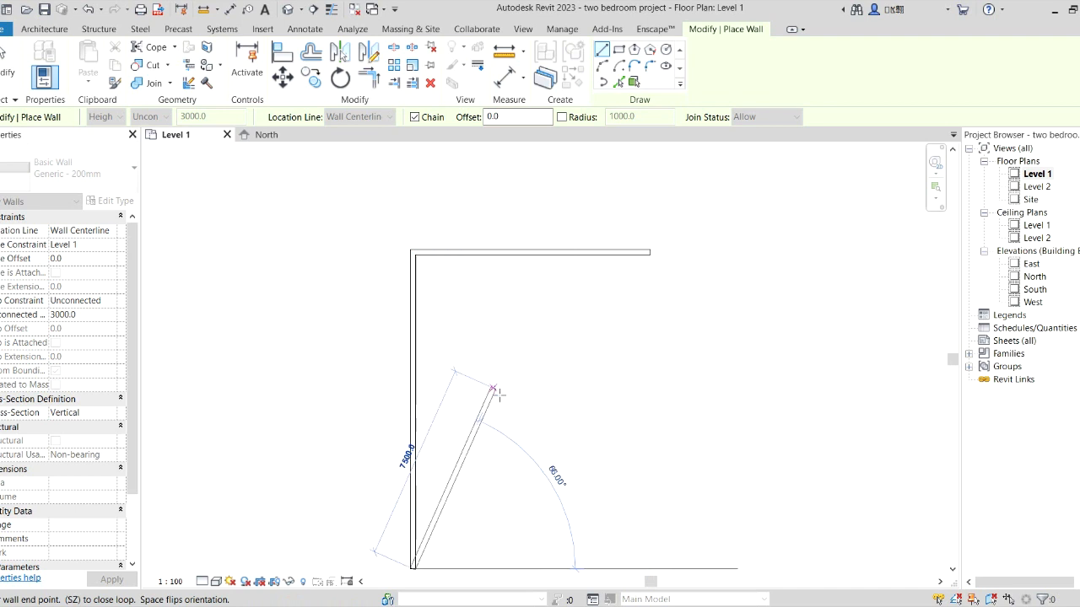
Close the rectangle with a 9000 mm bottom wall and a right wall up to the top wall's free end.
scroll(499, 393, "down", 1)
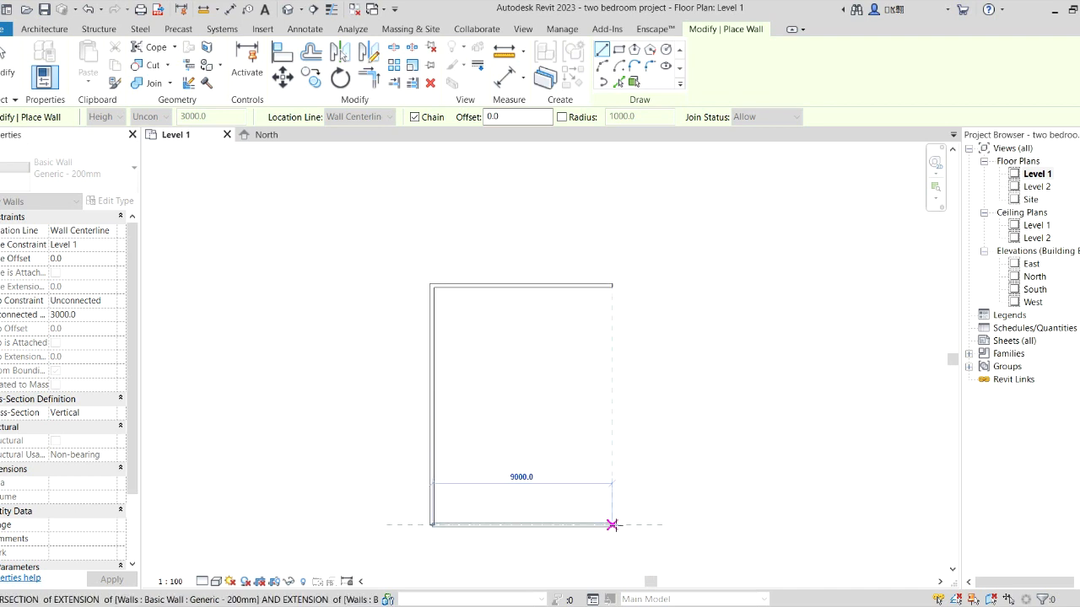
left_click(613, 525)
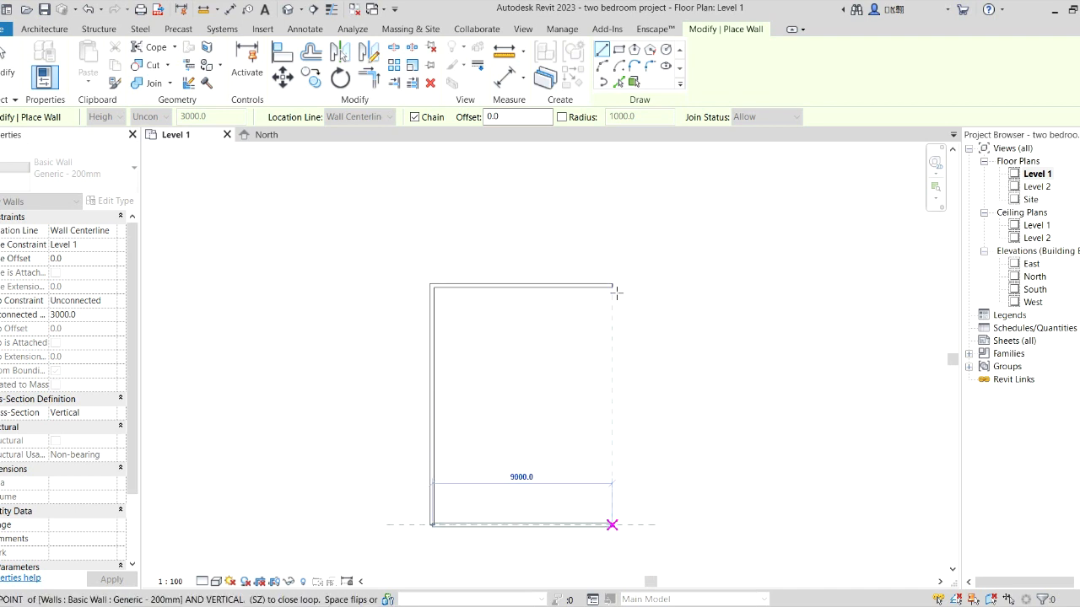
left_click(614, 289)
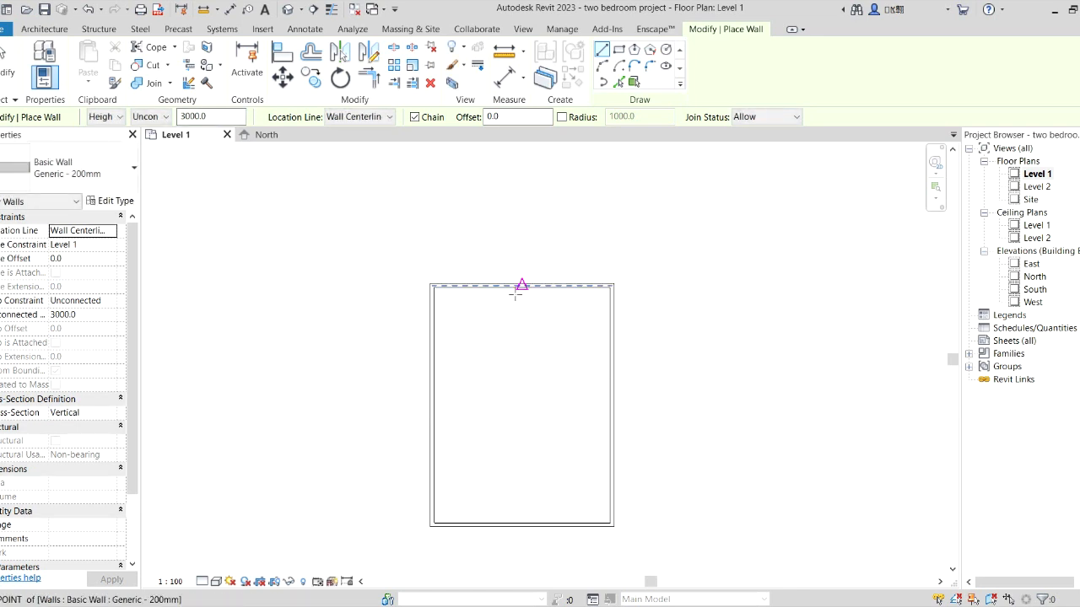
Enclose the top-left room with a horizontal wall about 3400 mm long from the left outer wall and a vertical wall up to the top wall.
scroll(511, 306, "up", 2)
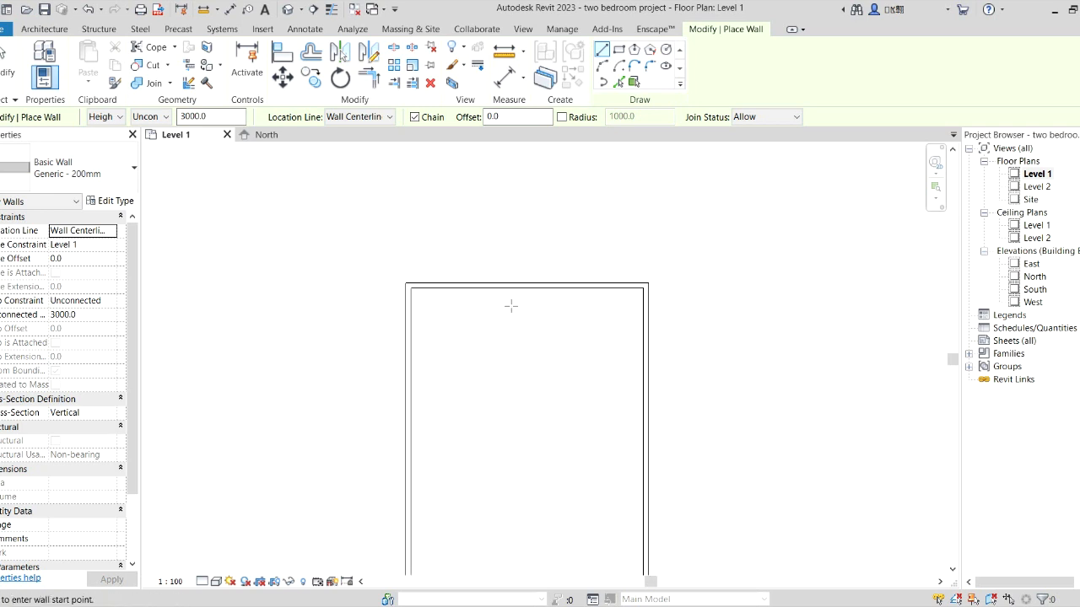
left_click(408, 387)
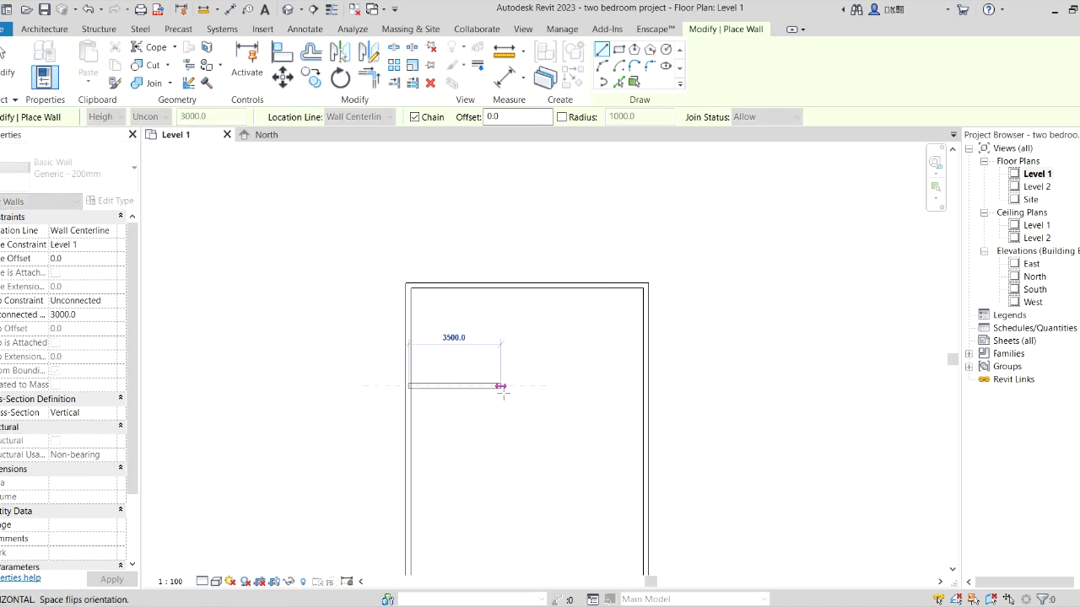
left_click(501, 393)
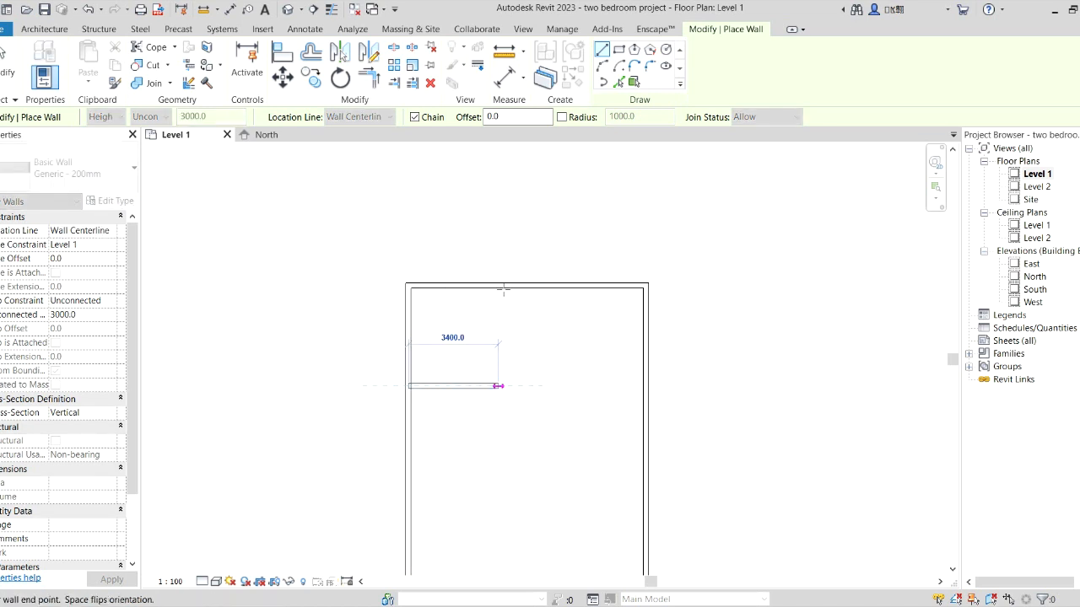
left_click(499, 286)
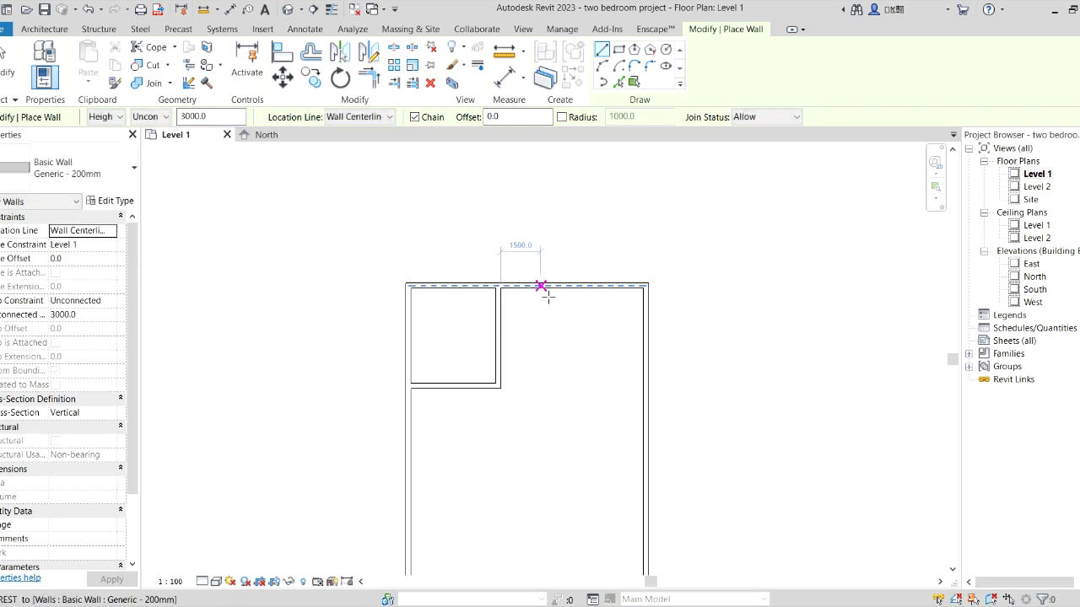
Enclose the top-right room with a wall 3800 mm down from the top wall, about 1400 mm past the first room, and across to the right wall.
left_click(540, 294)
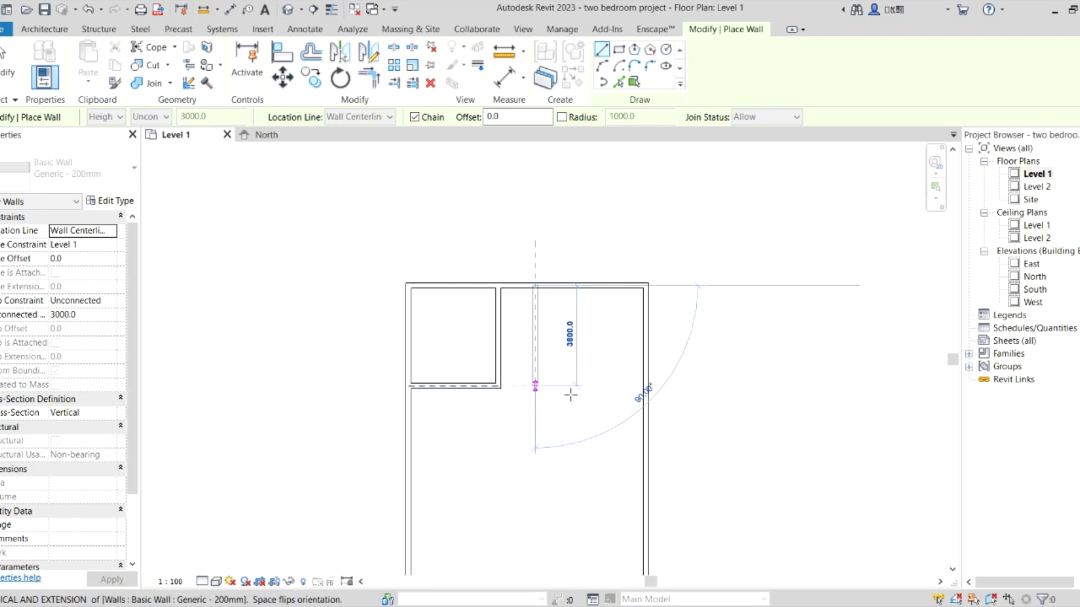
left_click(647, 388)
left_click(646, 385)
key("Escape")
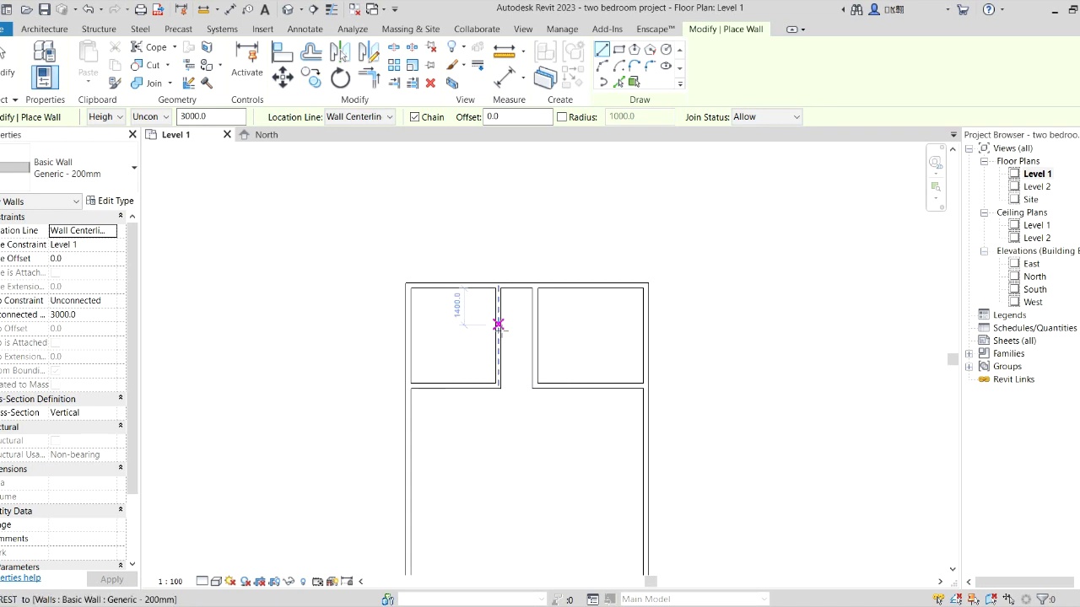
Draw a short horizontal wall between the two upper rooms, leaving about 1200 mm clear below the top wall.
left_click(495, 322)
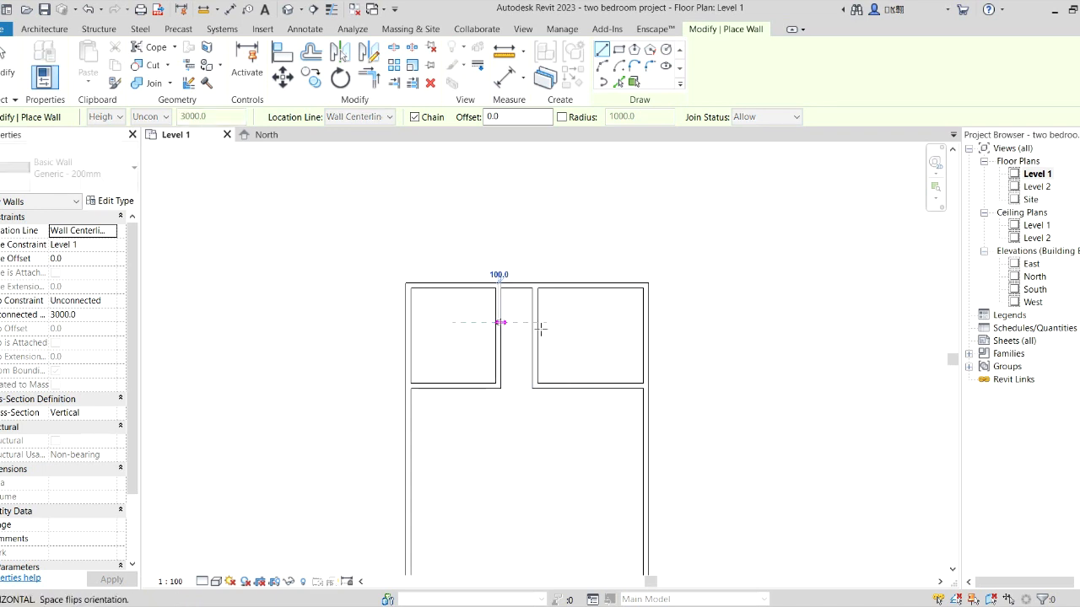
left_click(535, 323)
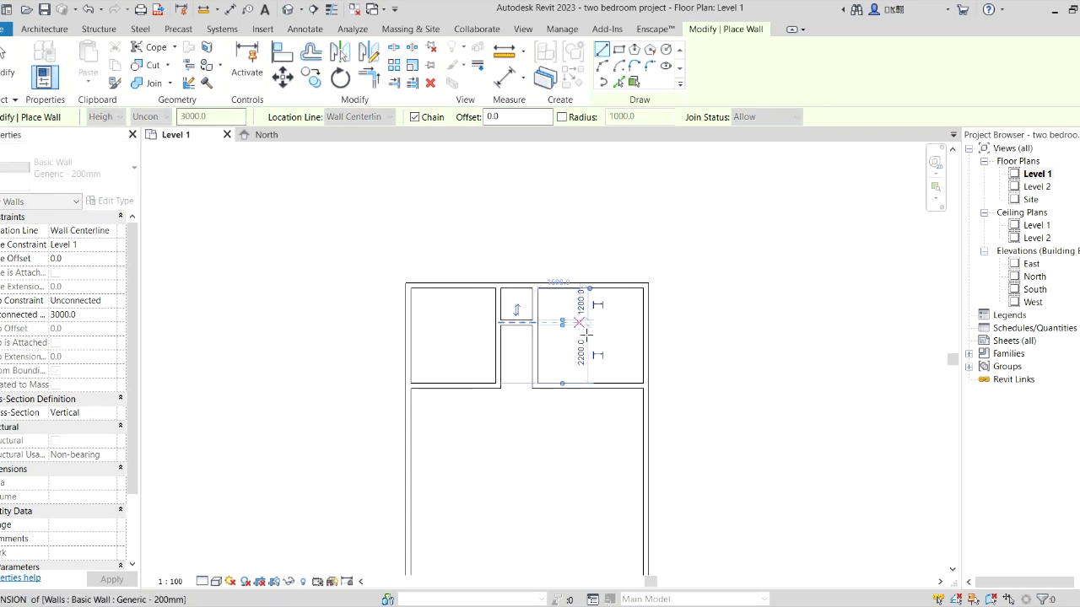
key("Escape")
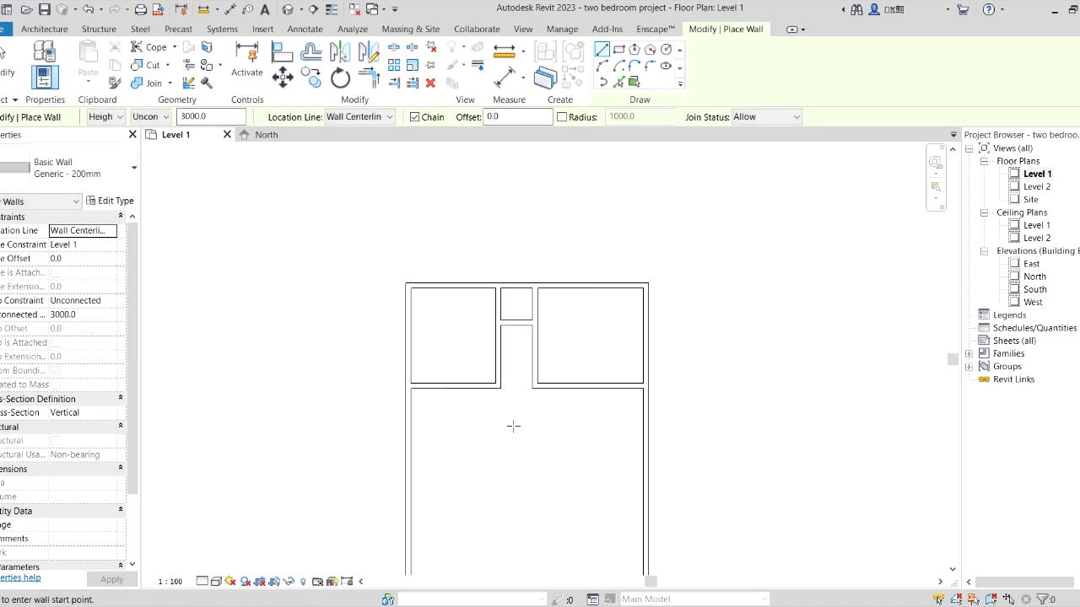
Draw a 4800 mm wall from the left outer wall, about 2800 mm above the bottom wall, and continue up to the top-right room's corner.
scroll(473, 513, "down", 1)
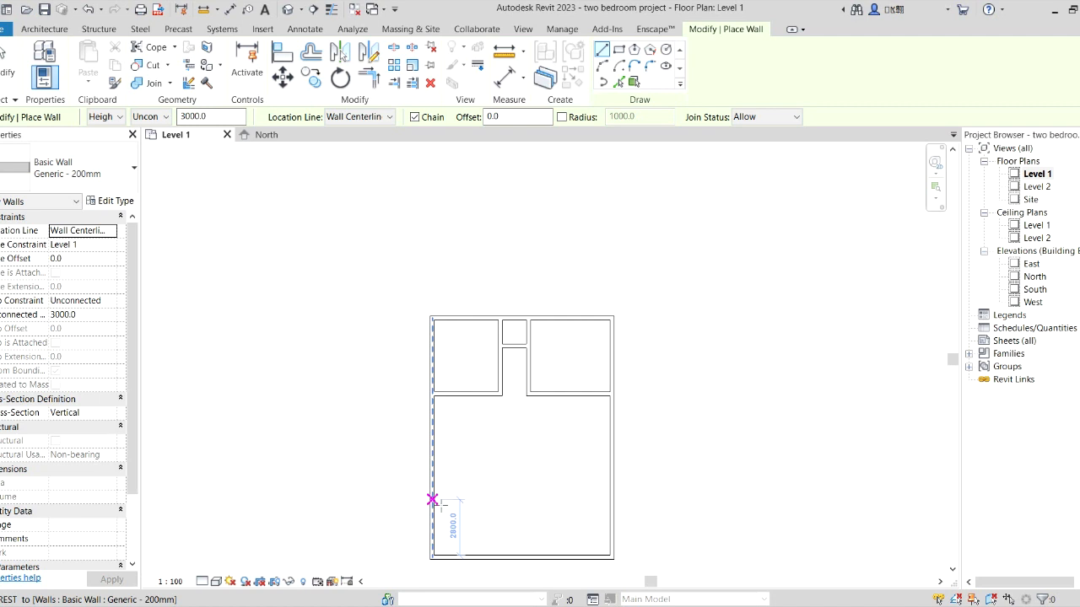
left_click(432, 499)
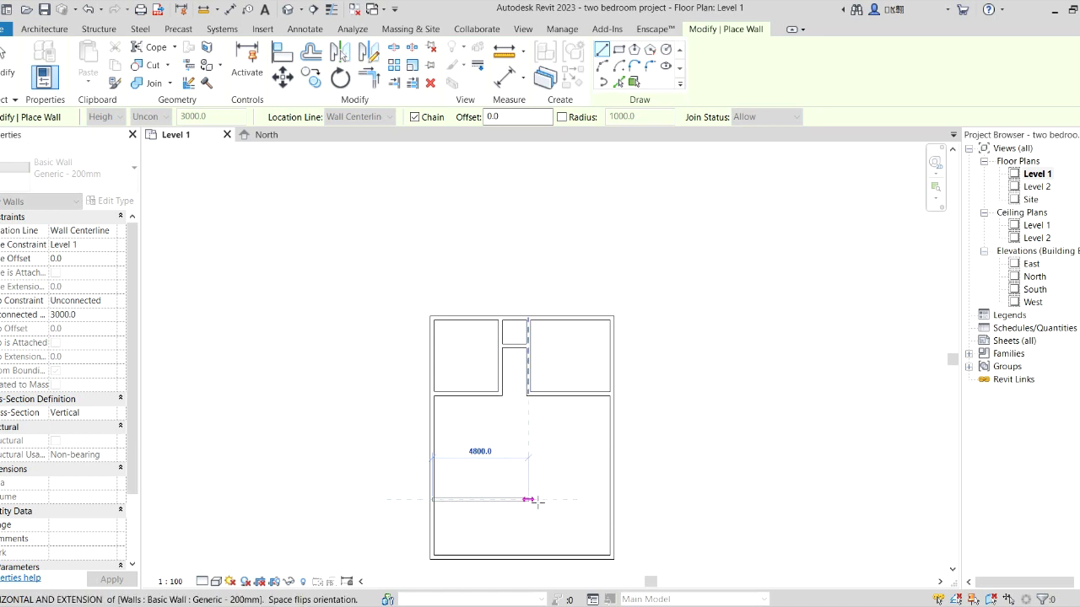
left_click(528, 499)
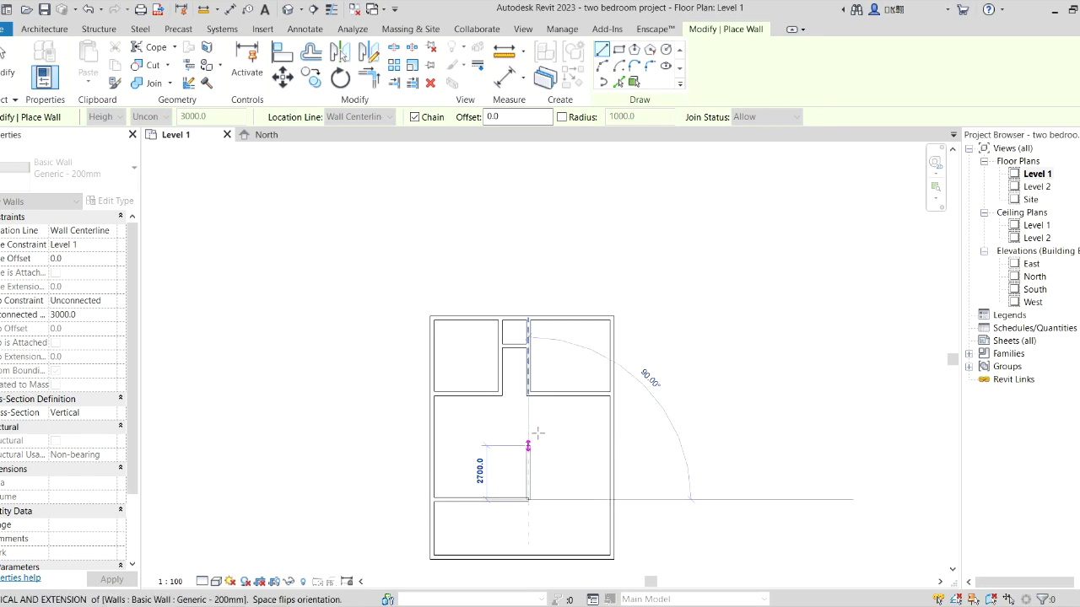
left_click(530, 397)
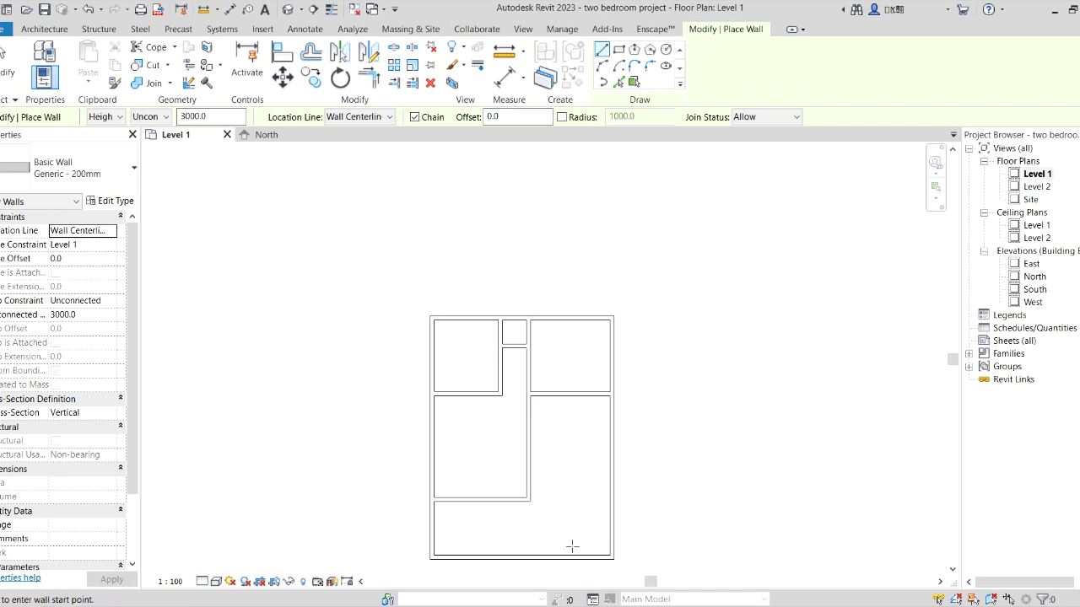
Extend the central vertical wall line down to the bottom outer wall, and draw a 4200 mm horizontal wall from it to the right outer wall.
left_click(528, 500)
left_click(528, 557)
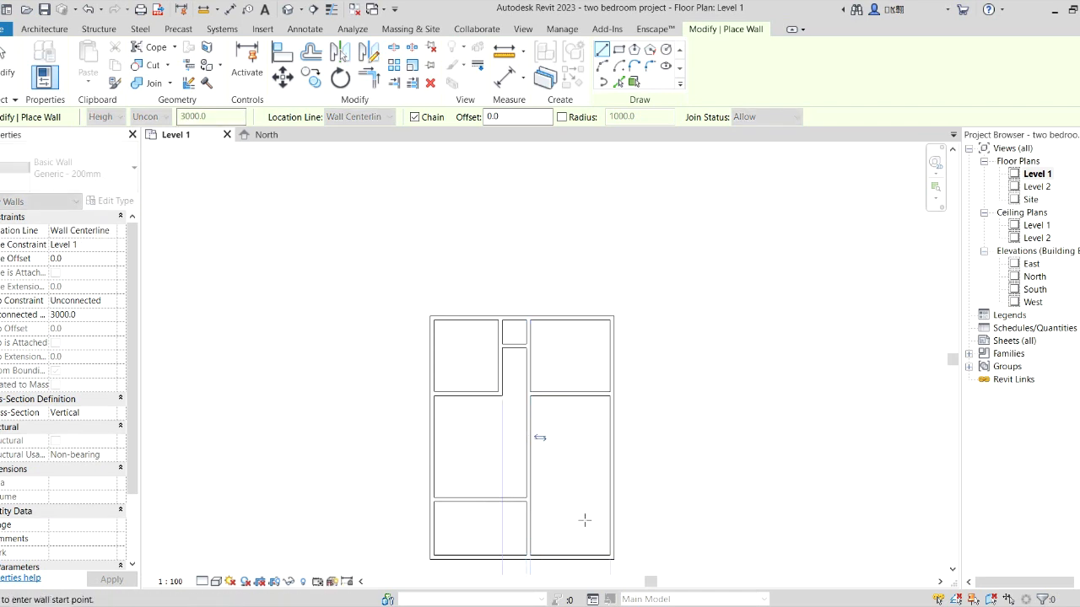
left_click(528, 528)
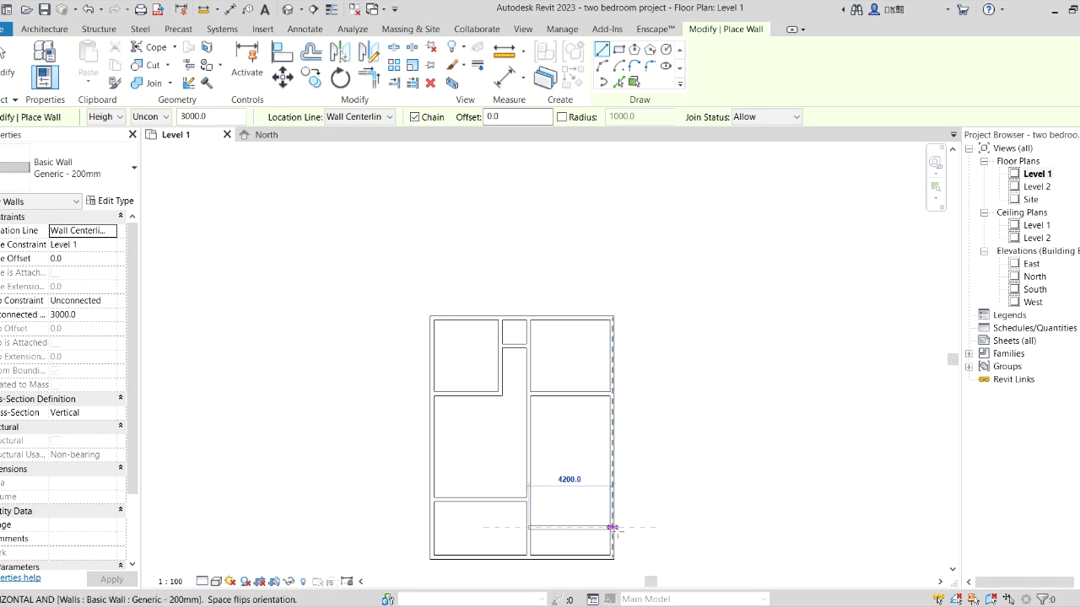
left_click(616, 529)
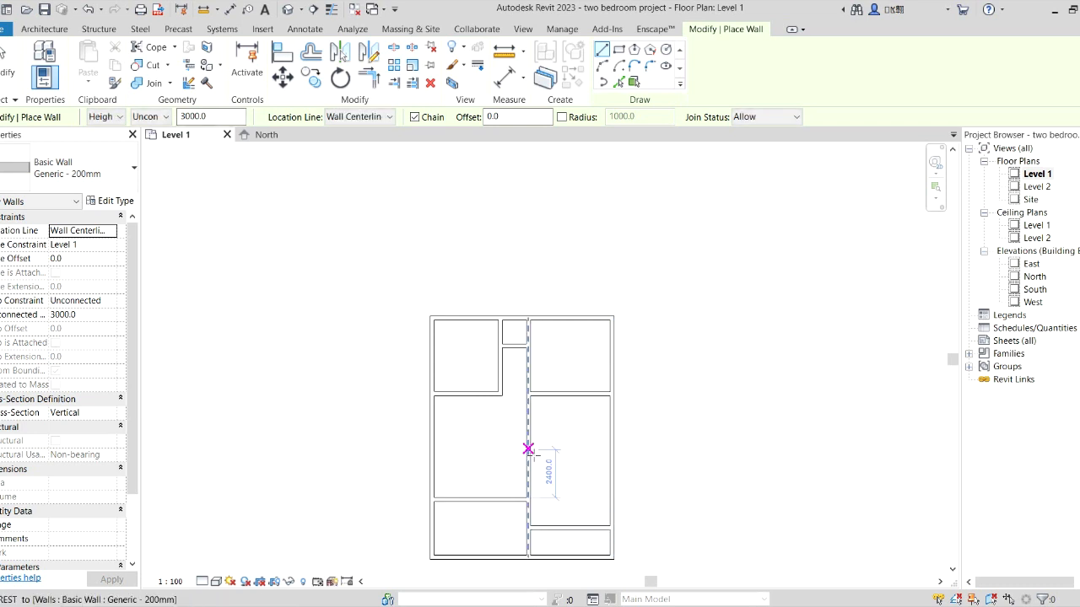
Draw a horizontal wall from the central wall to the right outer wall, leaving about 2000 mm clear below the top-right room.
left_click(528, 440)
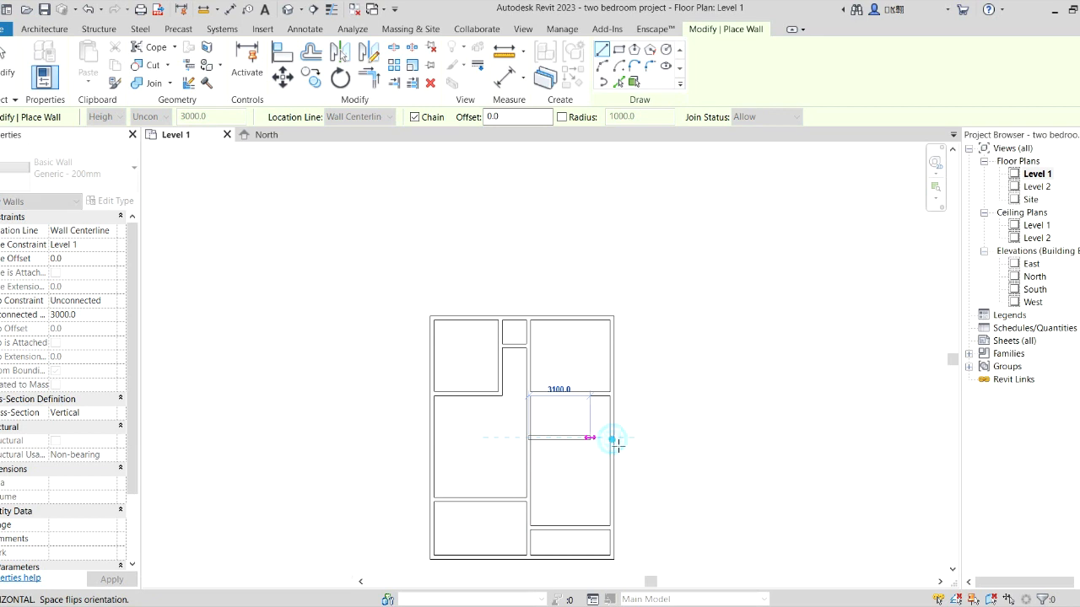
left_click(611, 438)
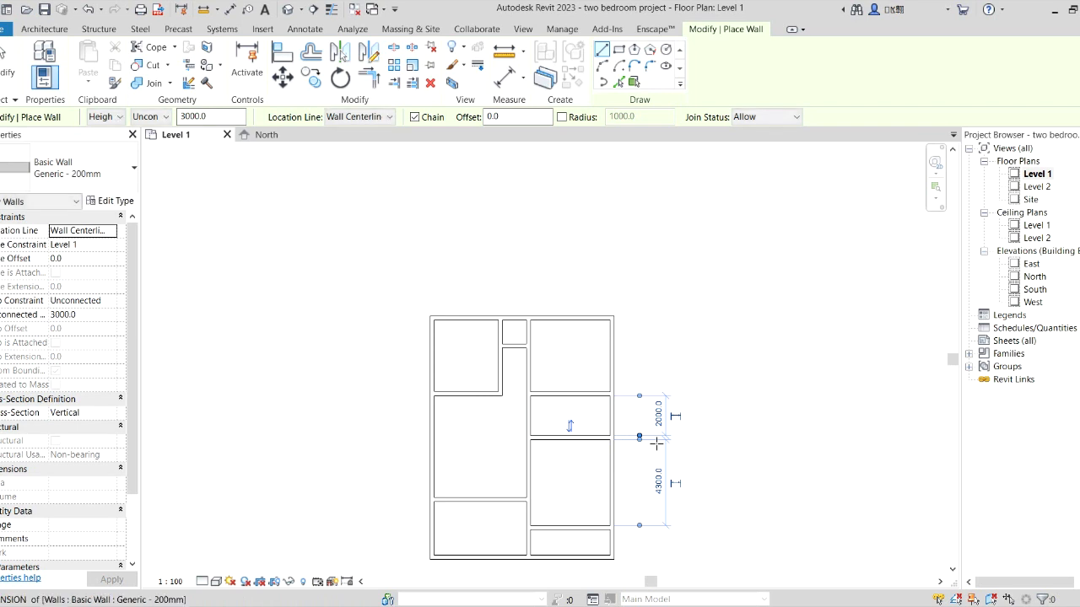
key("Escape")
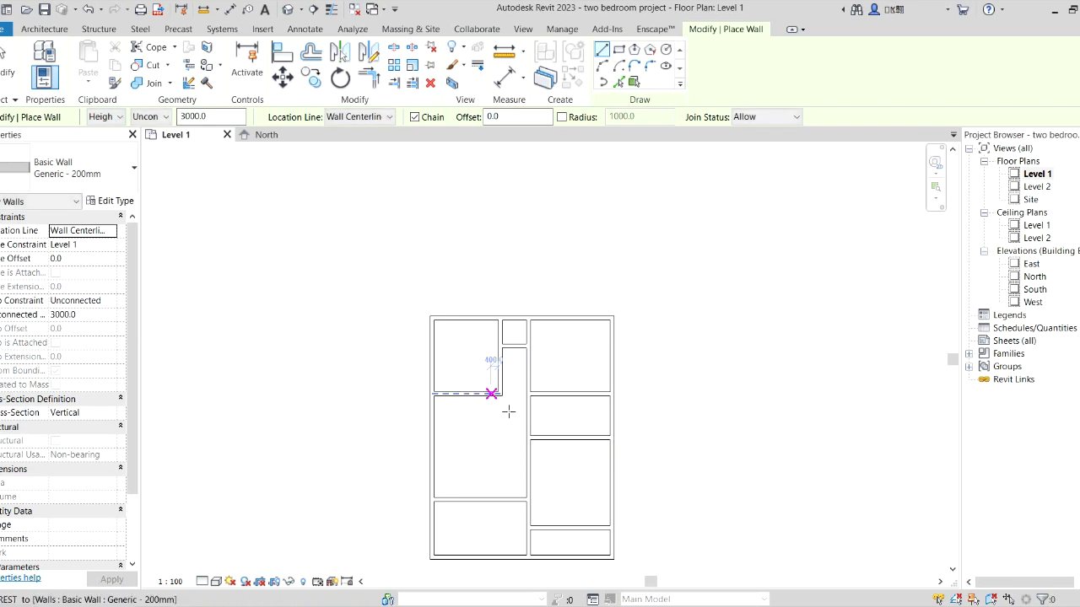
Close the bottom of the passage between the two upper rooms with a 1400 mm horizontal wall.
scroll(503, 397, "up", 1)
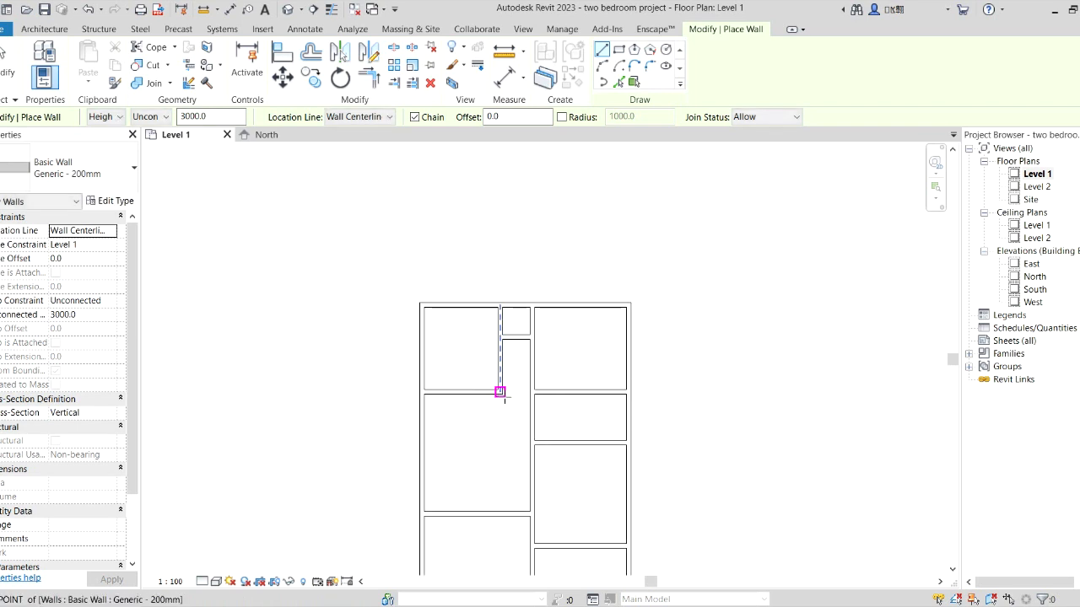
left_click(500, 393)
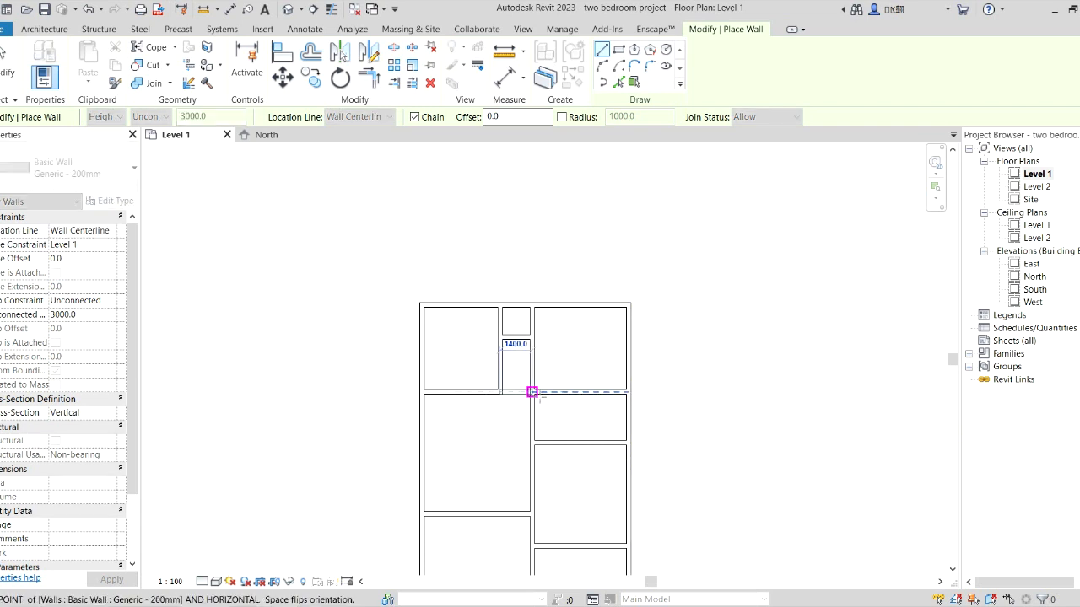
left_click(532, 392)
key("Escape")
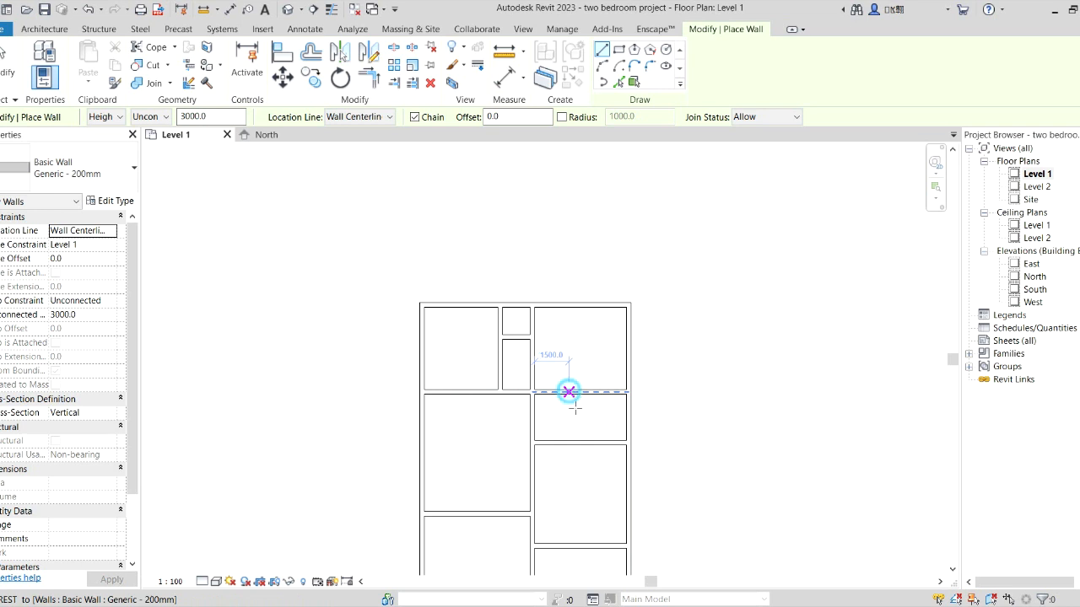
Divide the space below the top-right room with a 2200 mm vertical wall about 1500 mm from the central wall, and end wall placement.
left_click(569, 392)
left_click(569, 440)
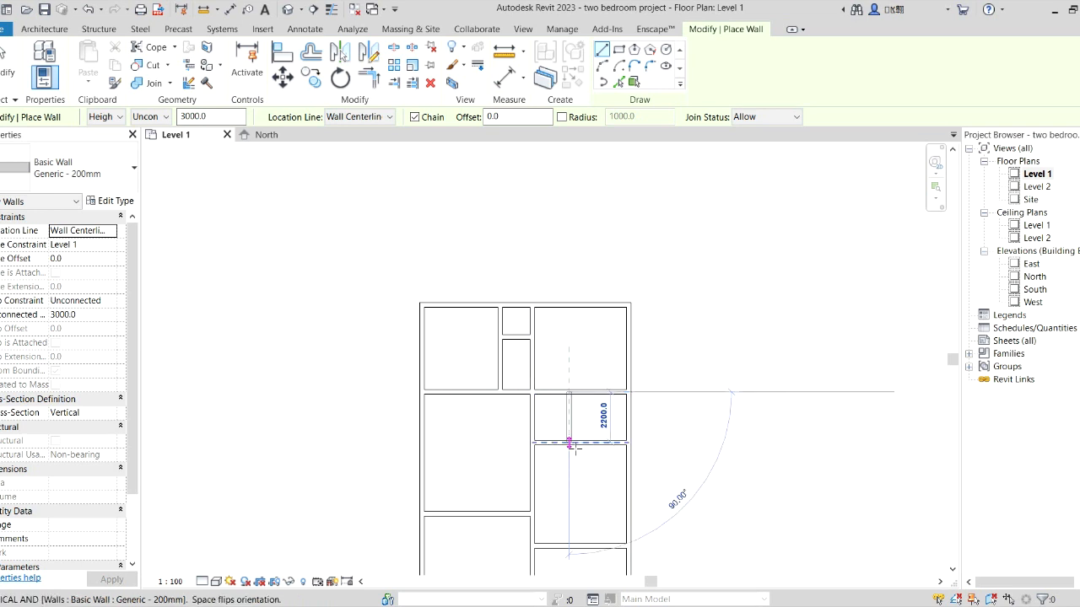
key("Escape")
scroll(507, 447, "down", 3)
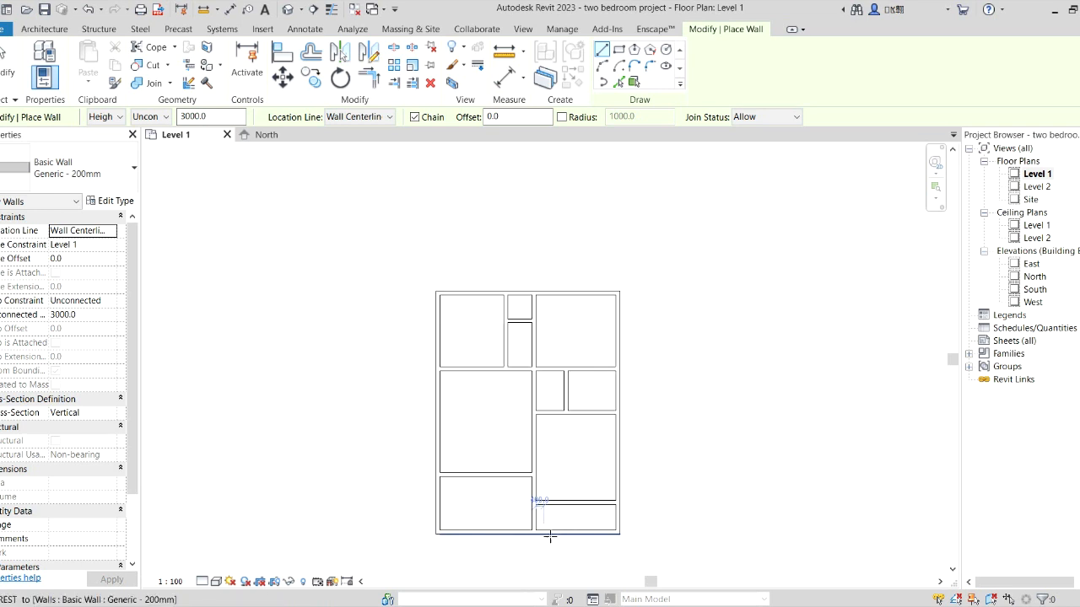
scroll(504, 489, "up", 2)
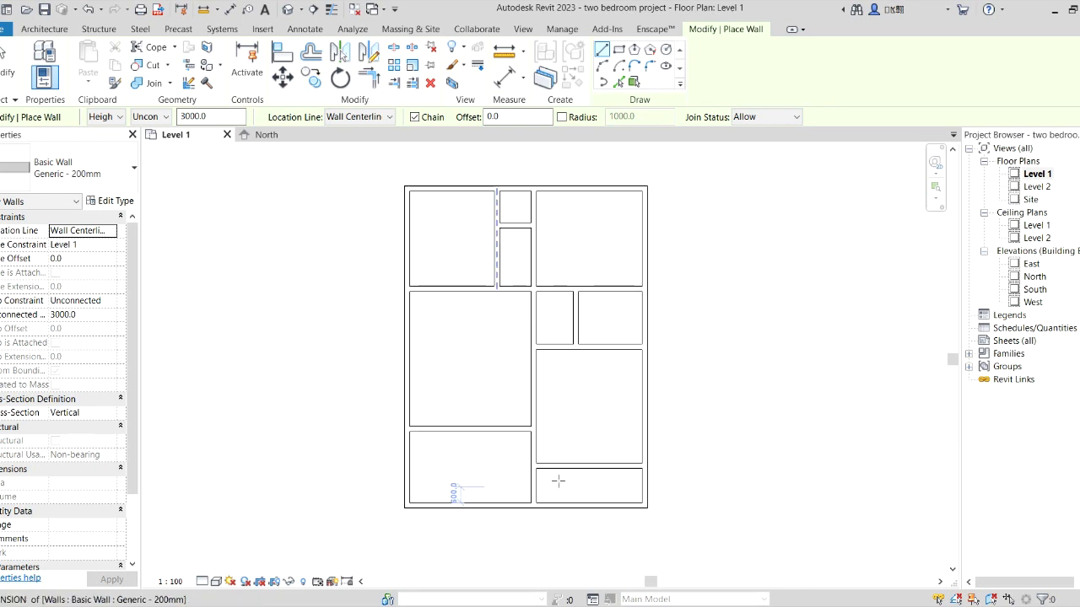
scroll(487, 447, "up", 1)
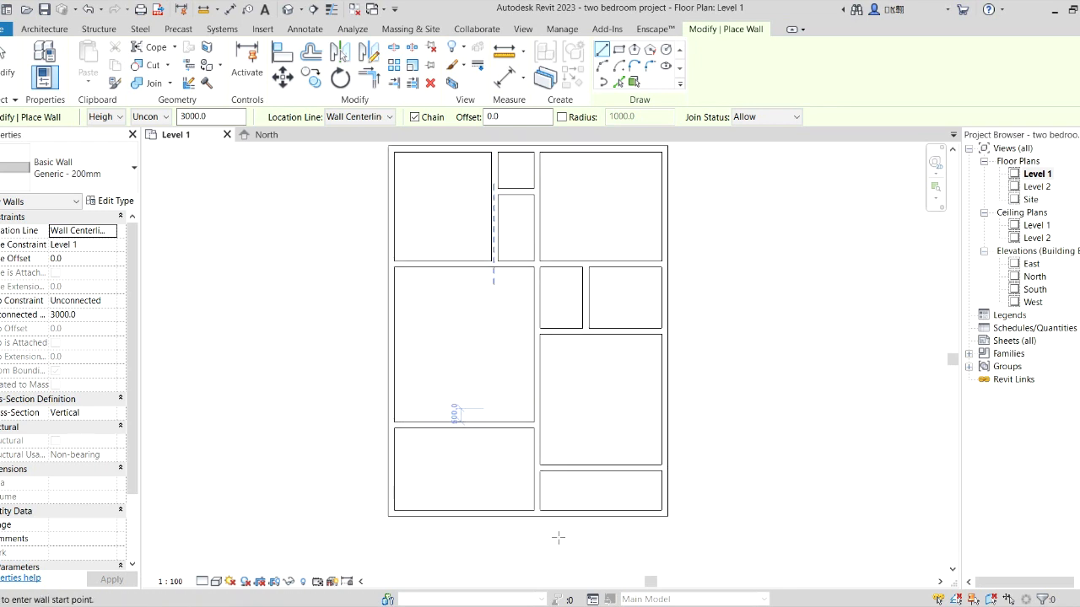
scroll(460, 414, "down", 1)
key("Escape")
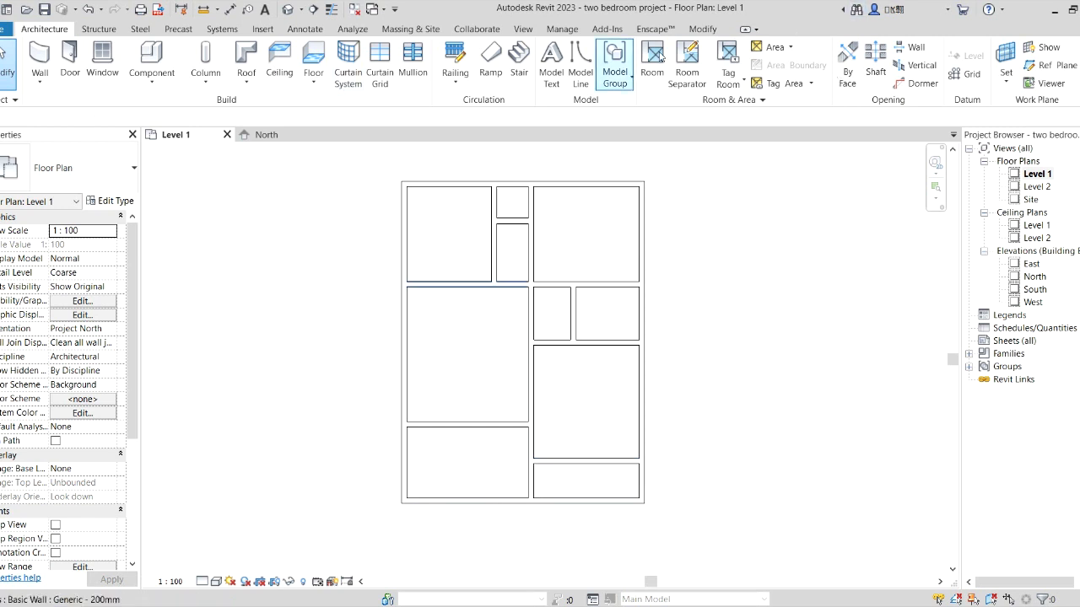
Align the lower-right horizontal wall with the lower-left horizontal wall.
left_click(701, 29)
left_click(286, 66)
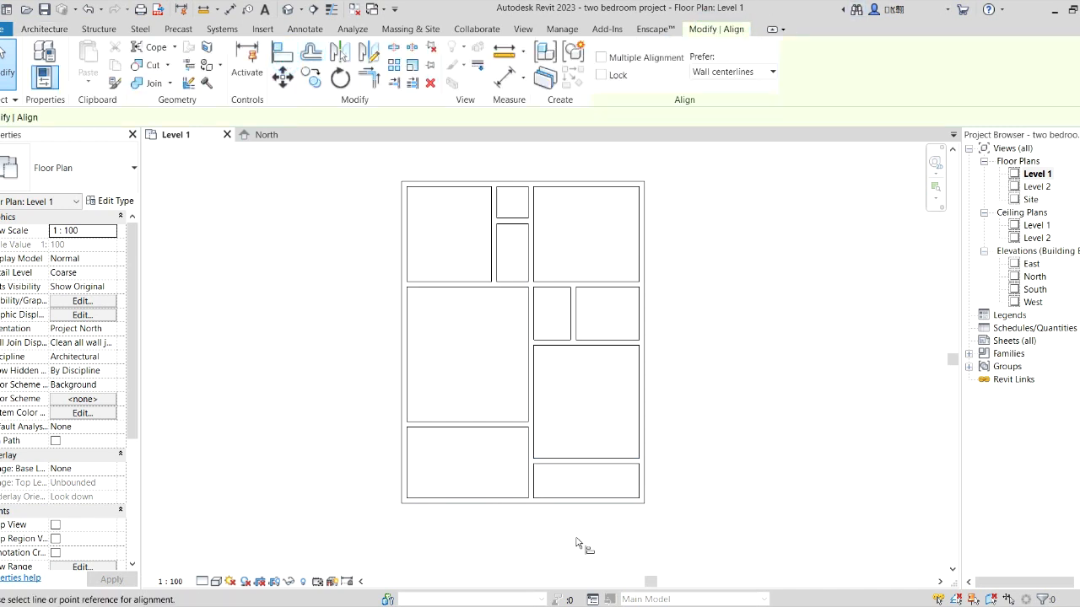
left_click(501, 427)
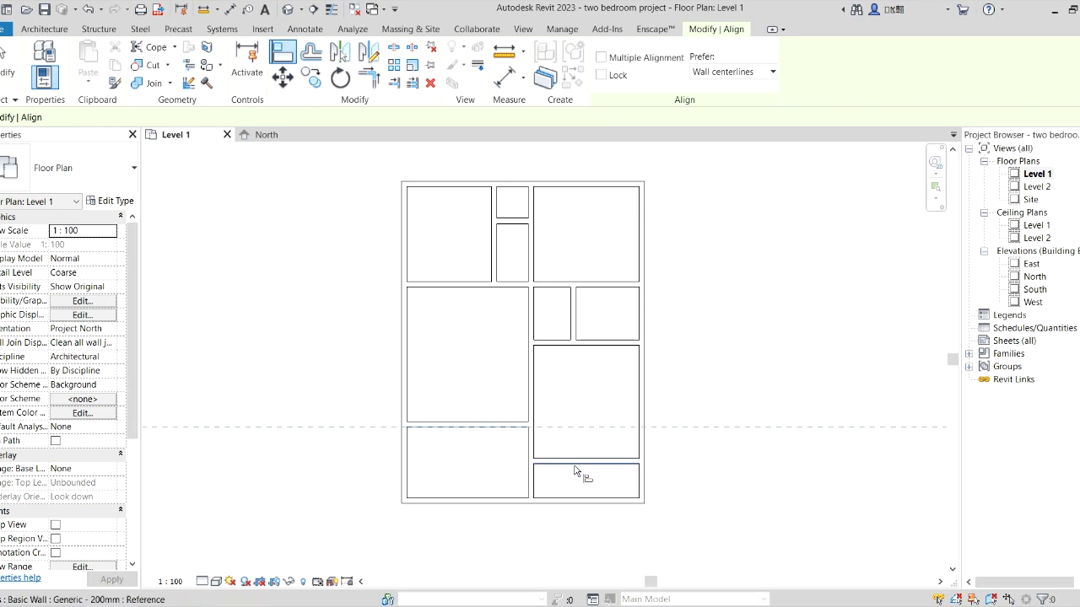
left_click(574, 471)
right_click(744, 358)
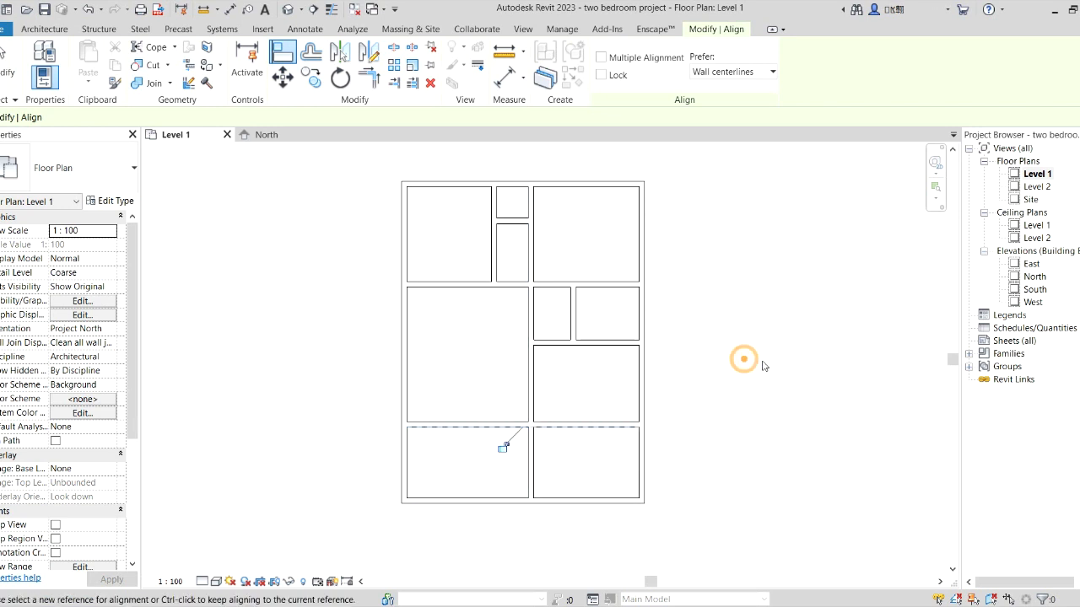
left_click(755, 364)
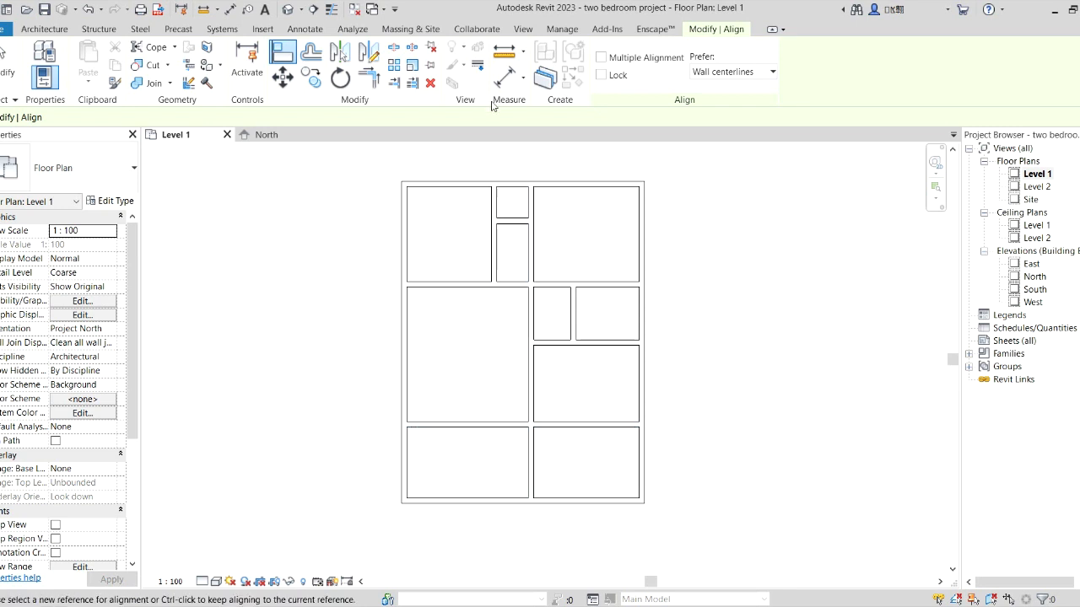
Place an aligned dimension between the two horizontal walls bounding the room below the small right-hand rooms.
left_click(505, 76)
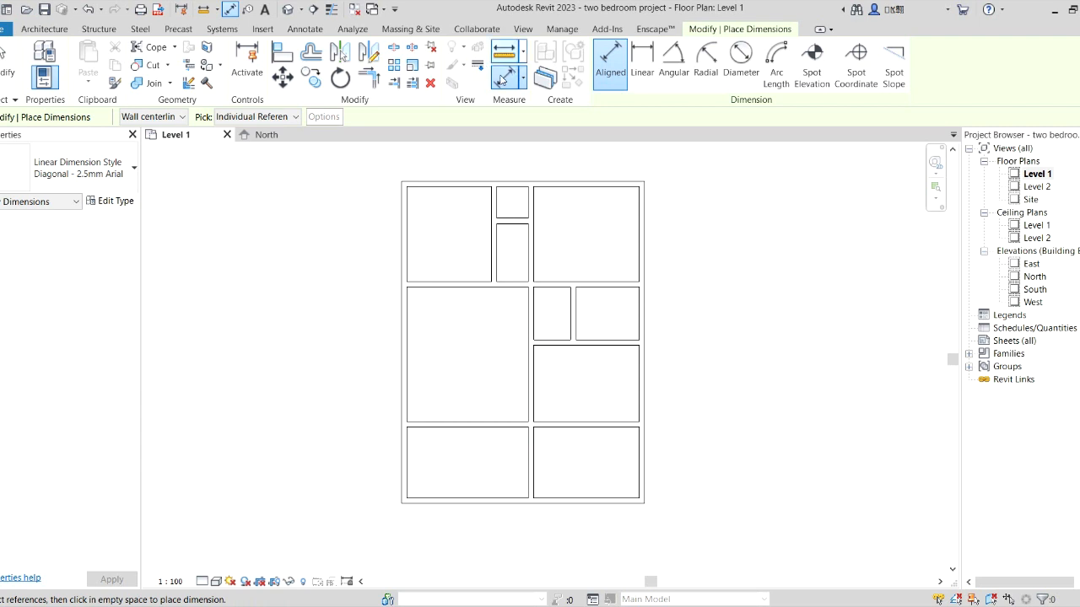
left_click(600, 342)
left_click(602, 426)
left_click(603, 396)
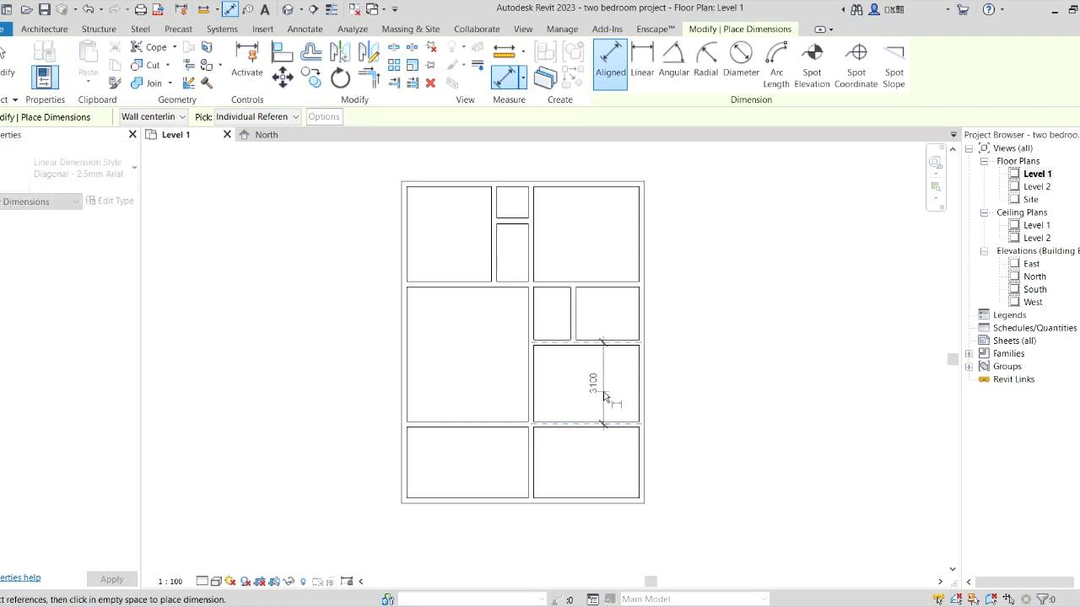
right_click(705, 369)
left_click(758, 372)
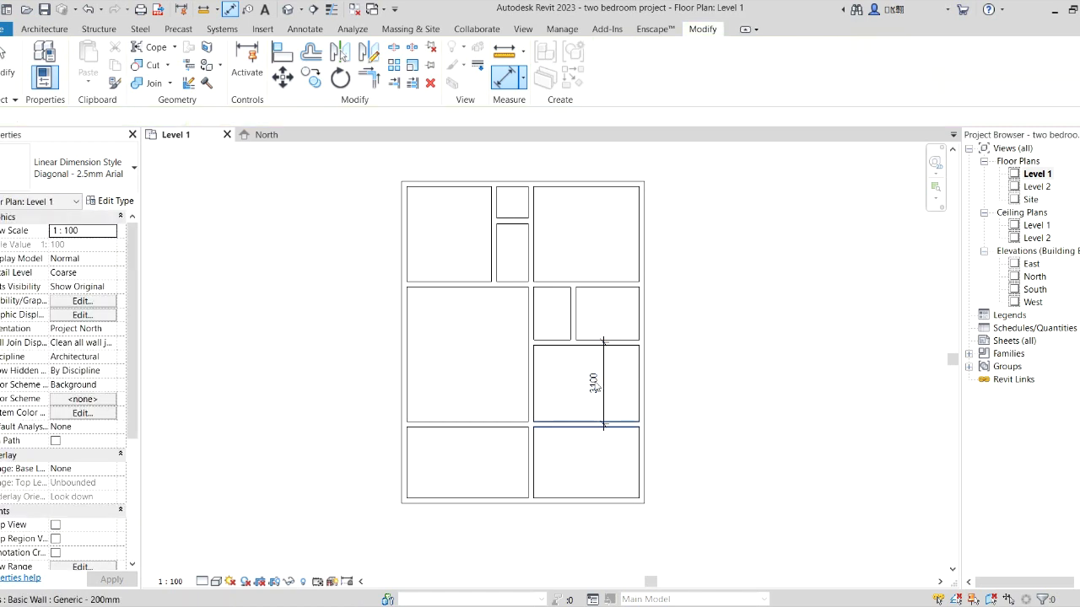
Set the distance between the two horizontal walls of the lower-right room to 3600 mm by moving its bottom wall.
left_click(594, 385)
left_click(595, 381)
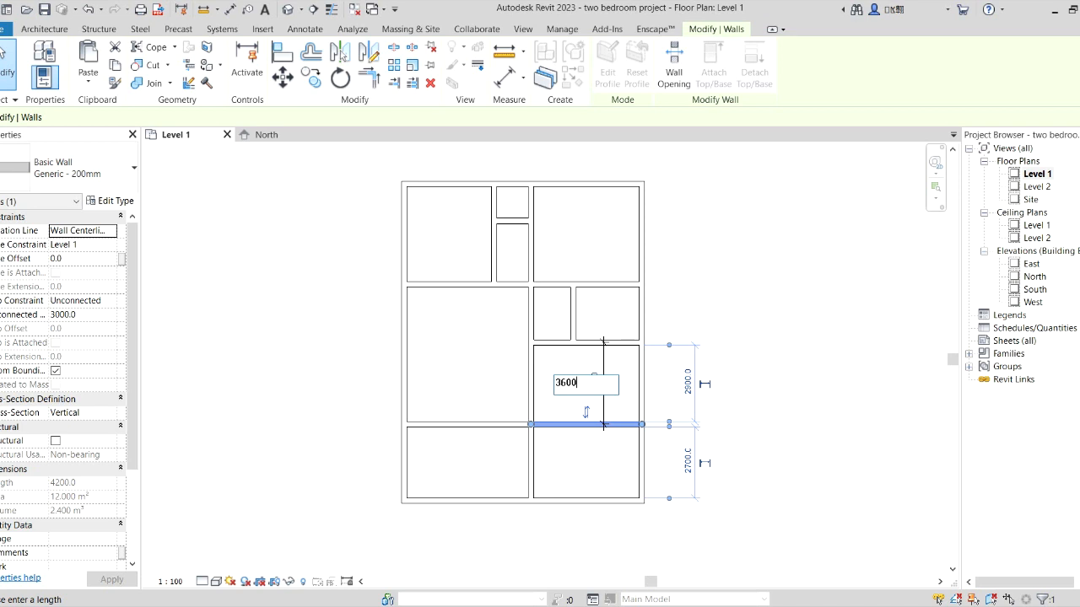
type("3600")
key("Return")
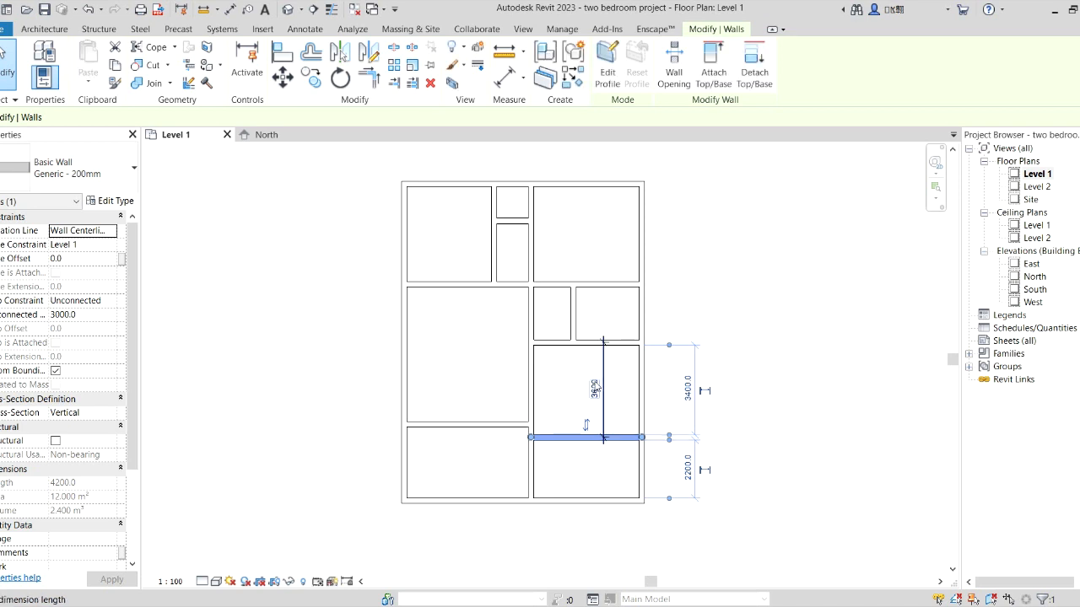
Align the lower-left horizontal wall with the moved lower-right horizontal wall, then end the Align command.
left_click(282, 54)
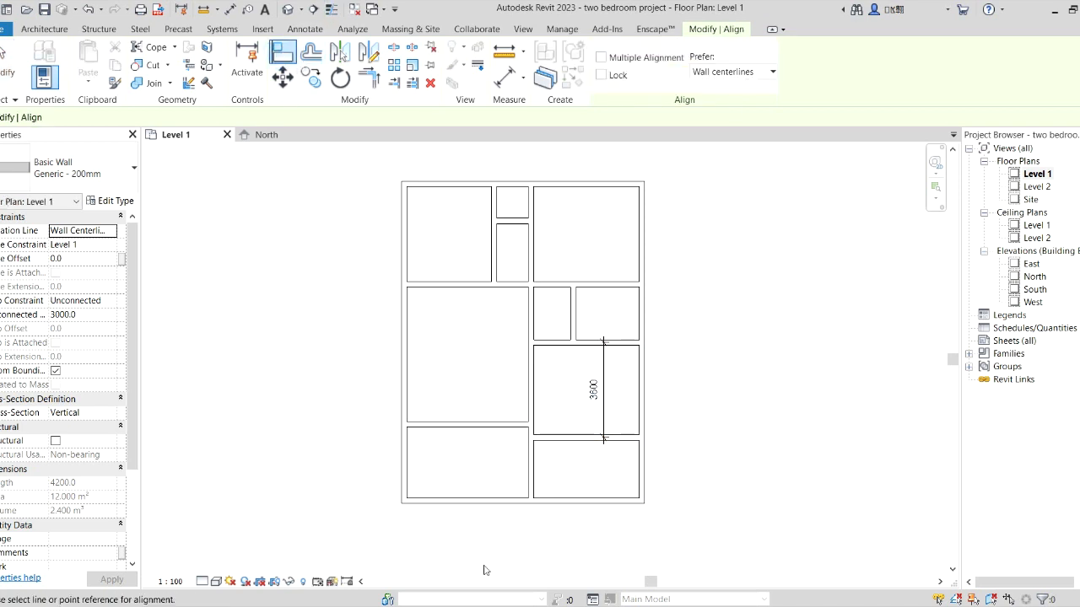
left_click(570, 437)
left_click(484, 423)
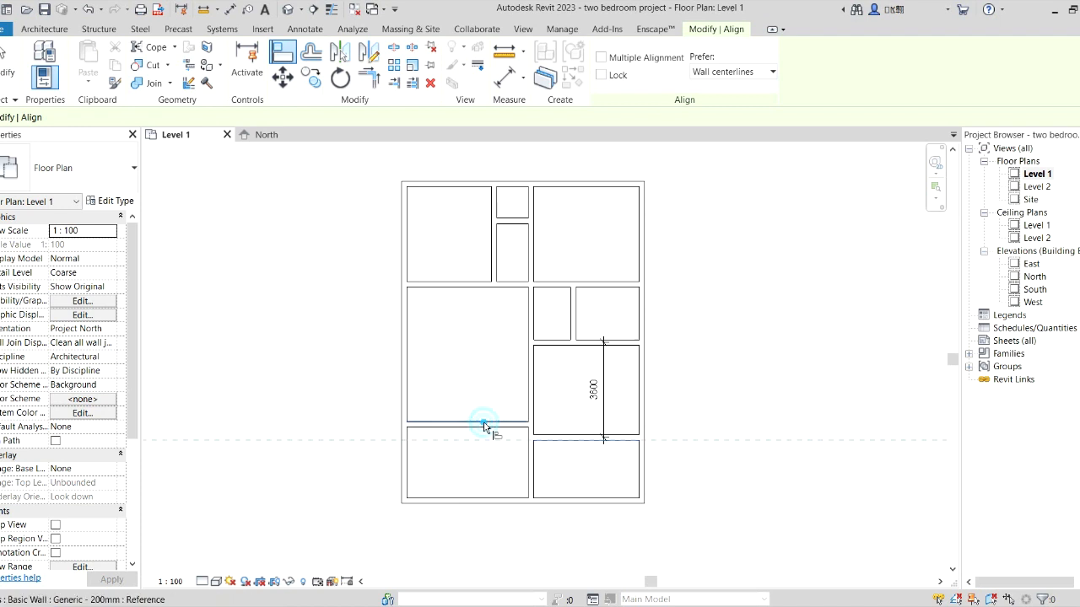
left_click(496, 444)
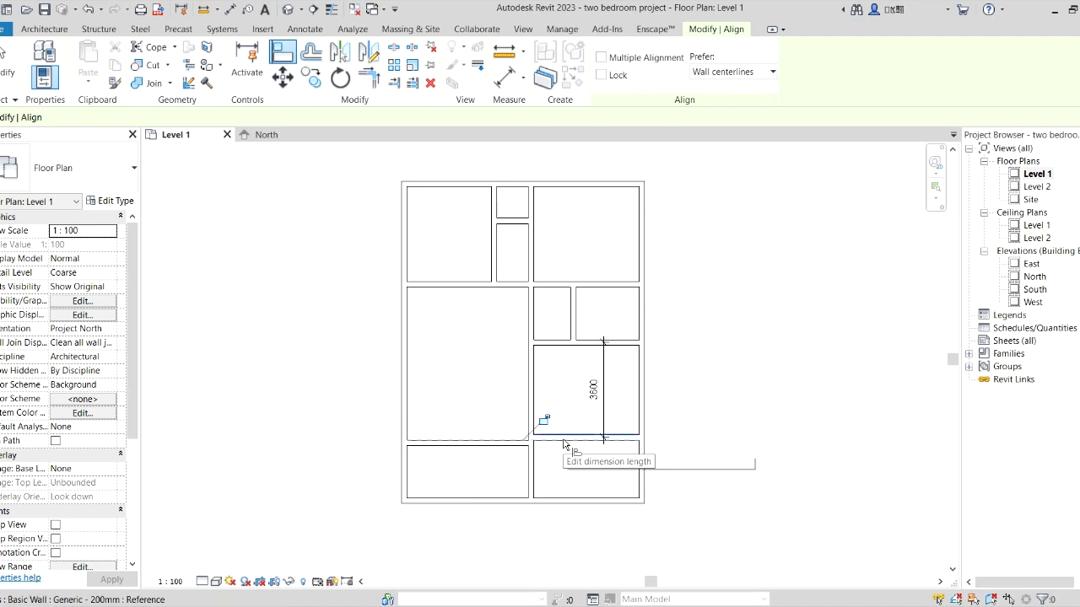
left_click(489, 452)
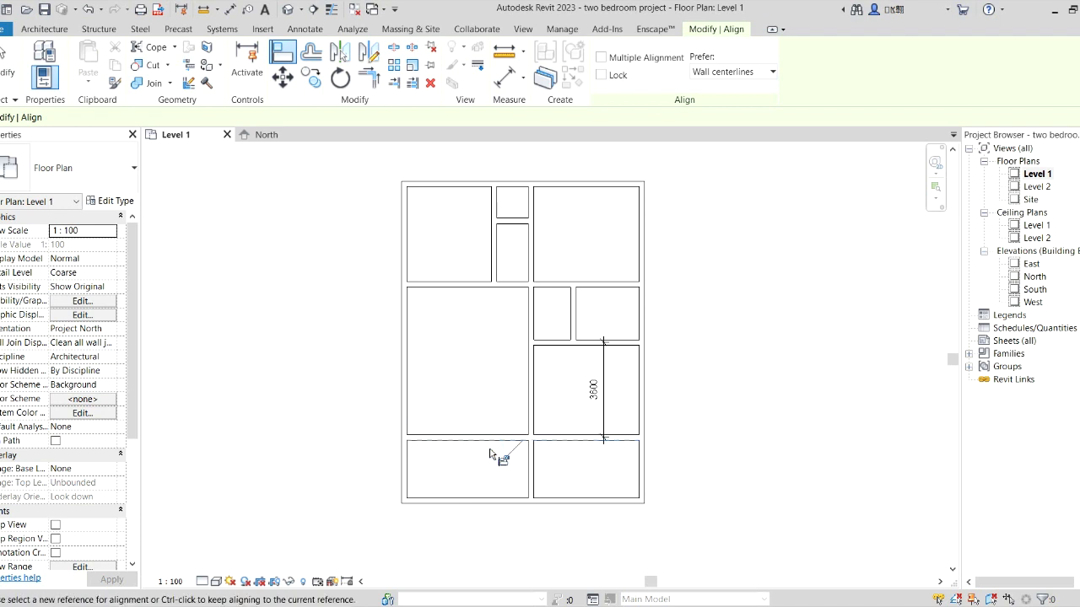
right_click(581, 475)
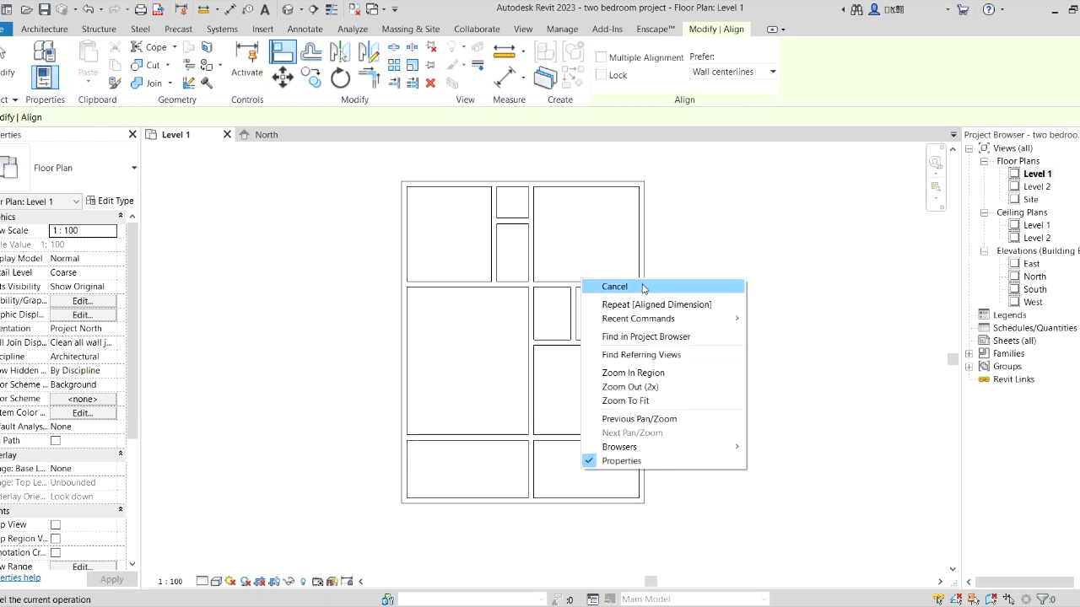
left_click(607, 286)
Divide the bottom-left room with a matching vertical wall into two equal rooms, each 2200 mm wide, and end wall placement.
left_click(480, 438)
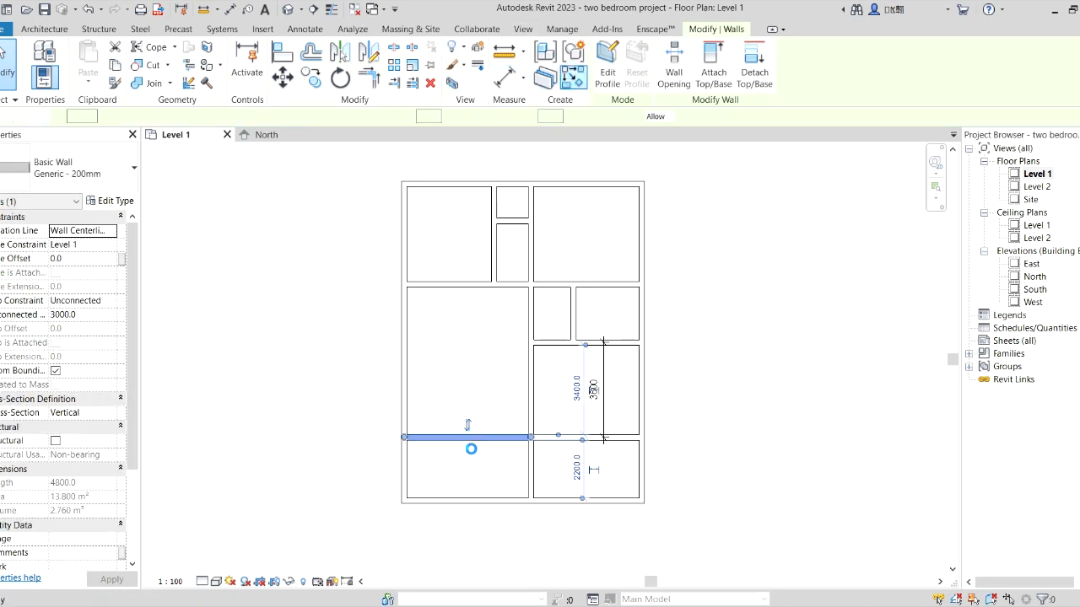
key("c")
key("s")
left_click(468, 438)
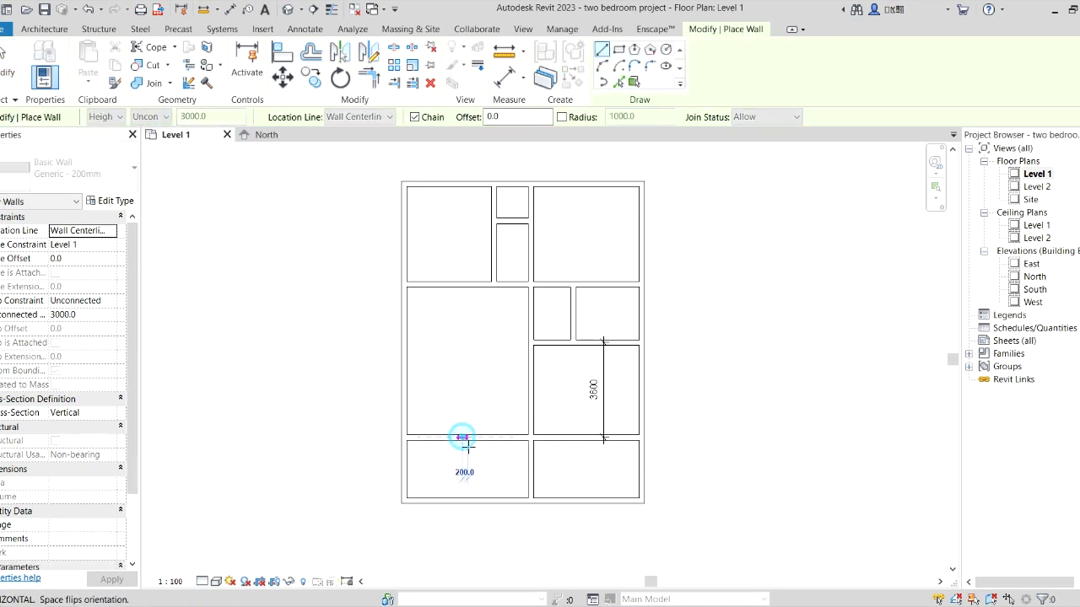
left_click(469, 502)
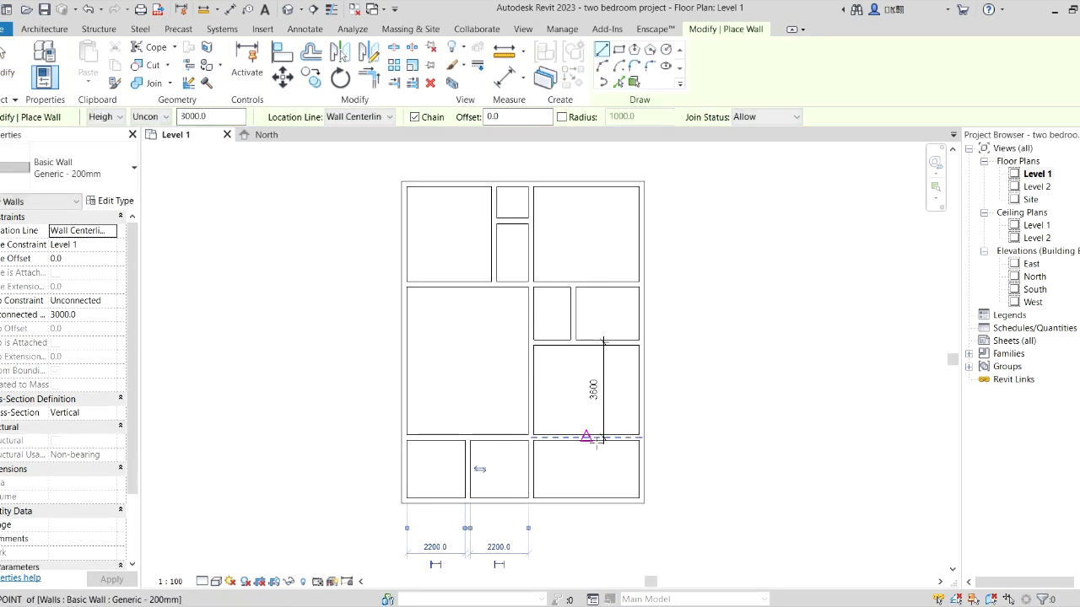
left_click(603, 437)
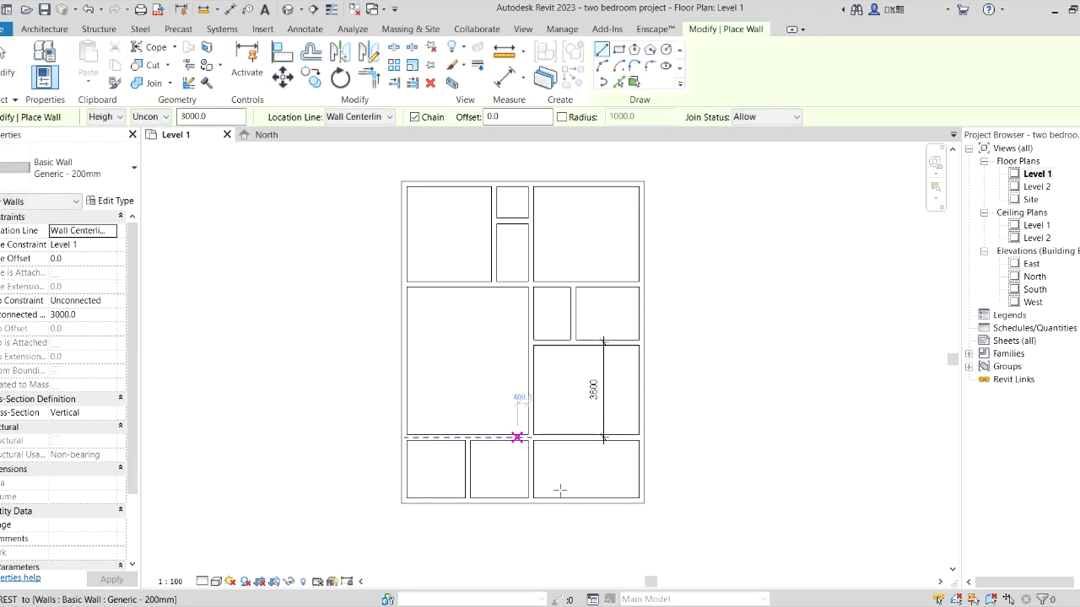
key("Escape")
key("Escape")
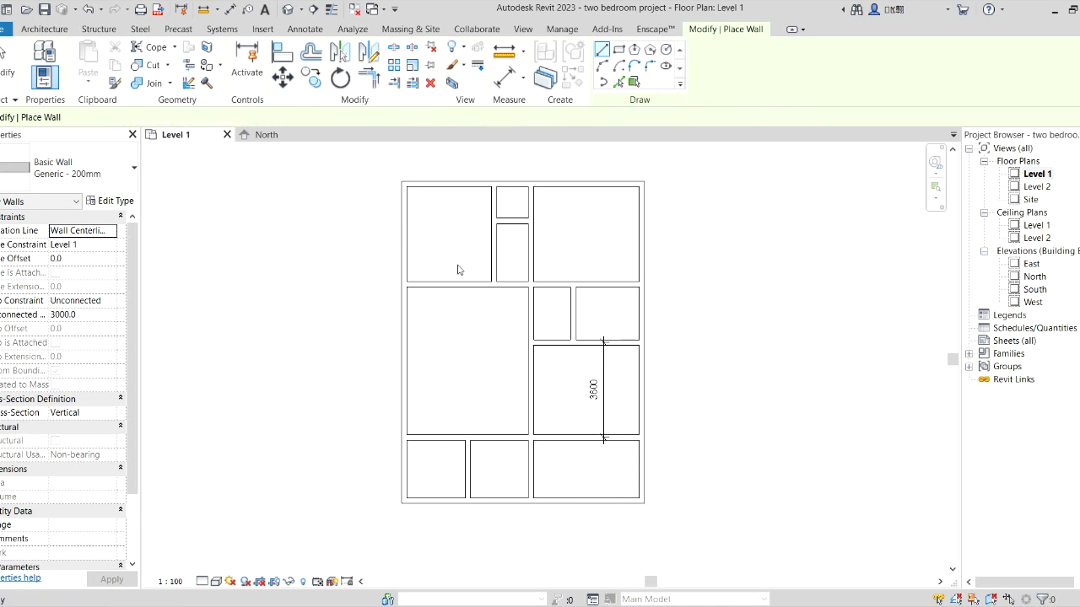
key("Escape")
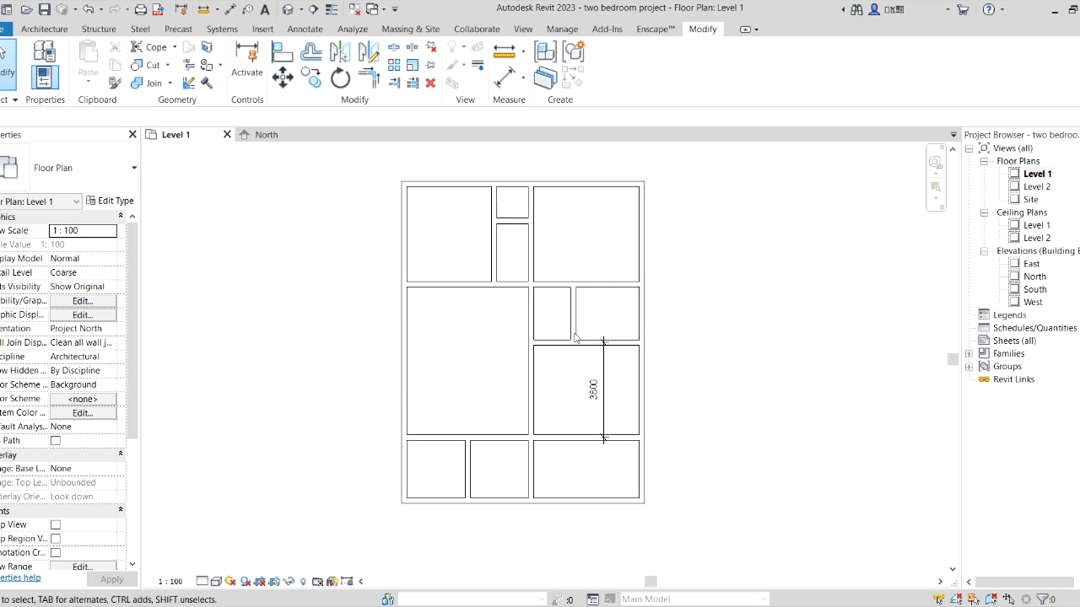
Remove the bottom-right room's outer walls by trimming its top wall to the right outer wall and the bottom outer wall to the central wall.
left_click(369, 79)
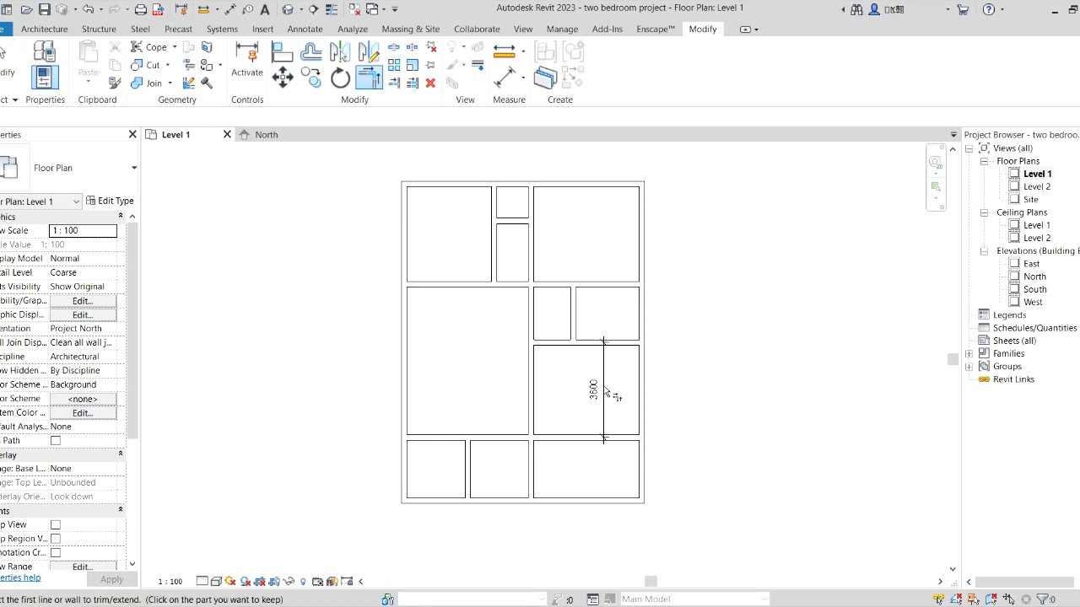
left_click(590, 439)
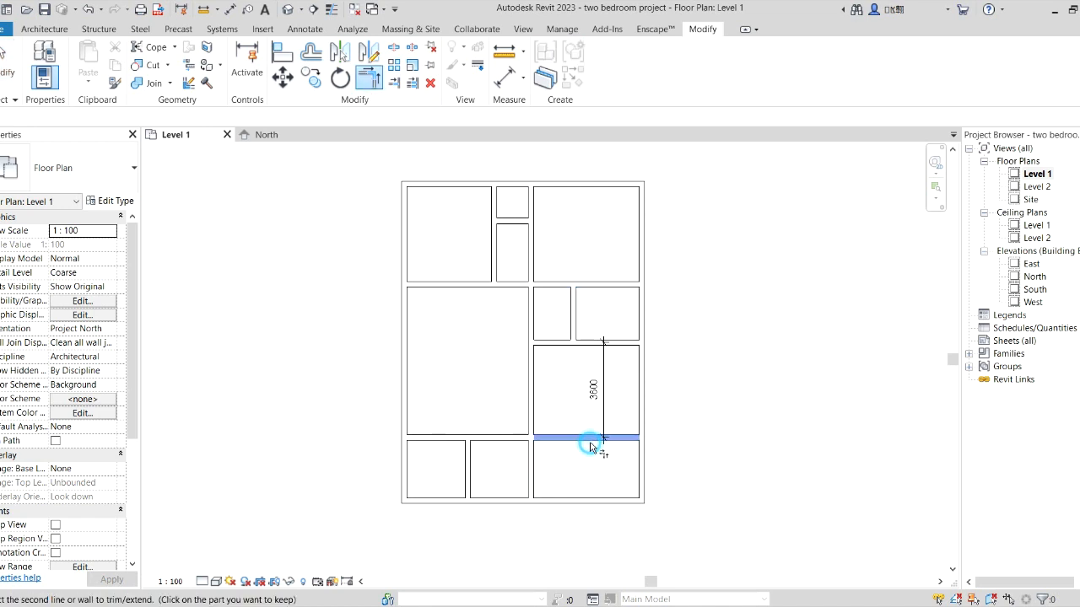
left_click(641, 426)
left_click(509, 503)
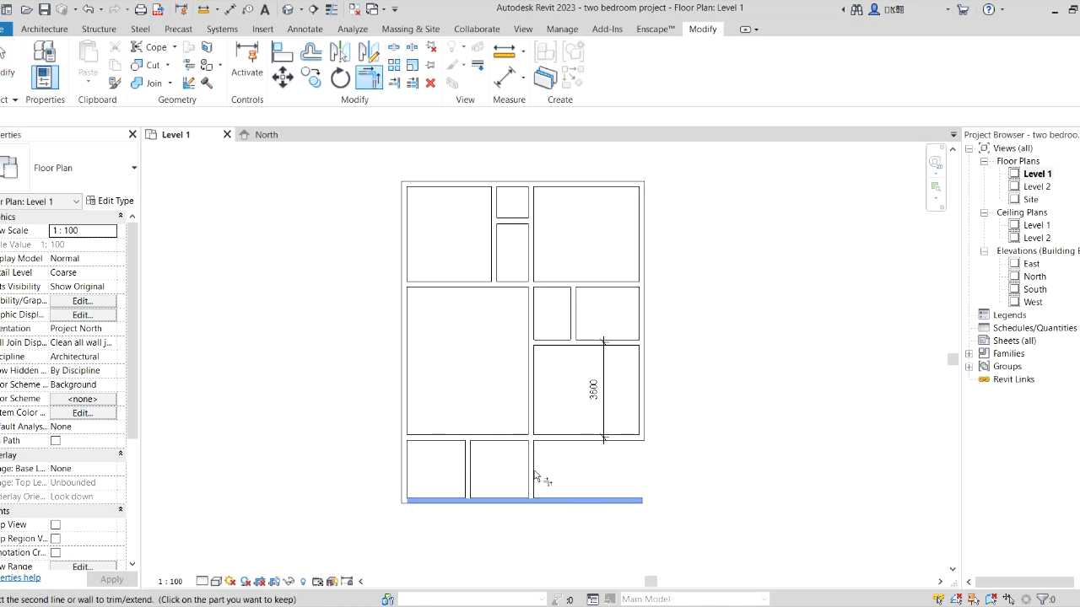
left_click(558, 507)
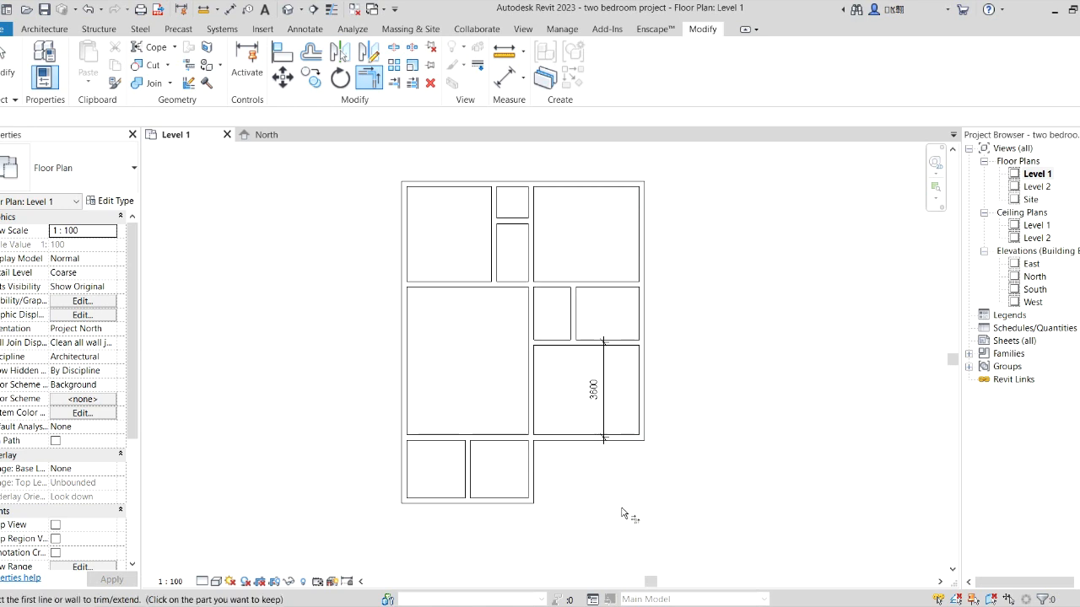
right_click(452, 329)
left_click(495, 338)
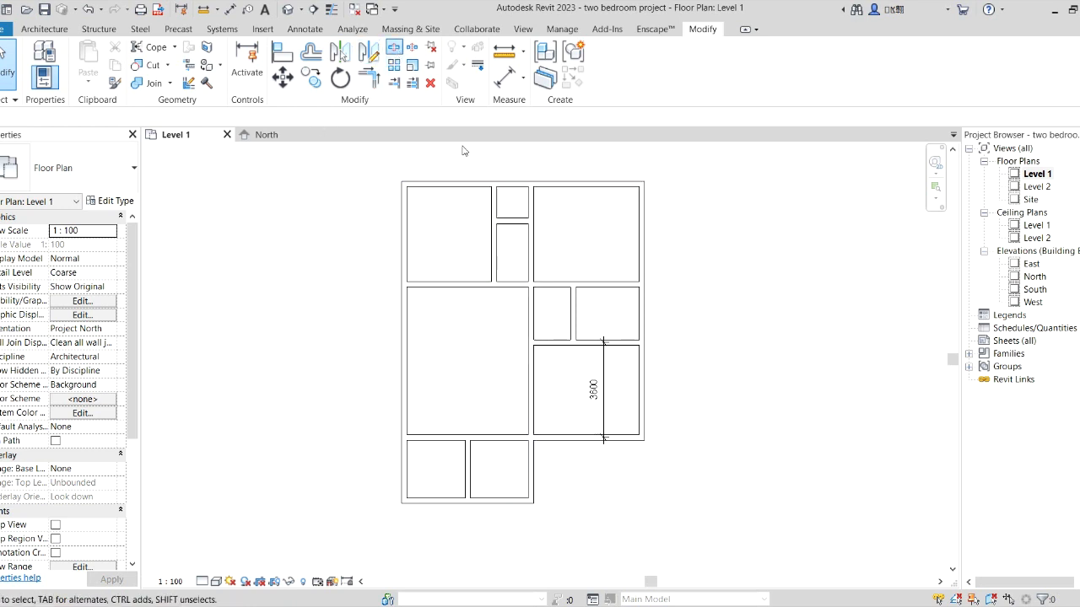
Split the top outer wall above the small upper room and trim both parts to its side walls, leaving a recess.
left_click(513, 183)
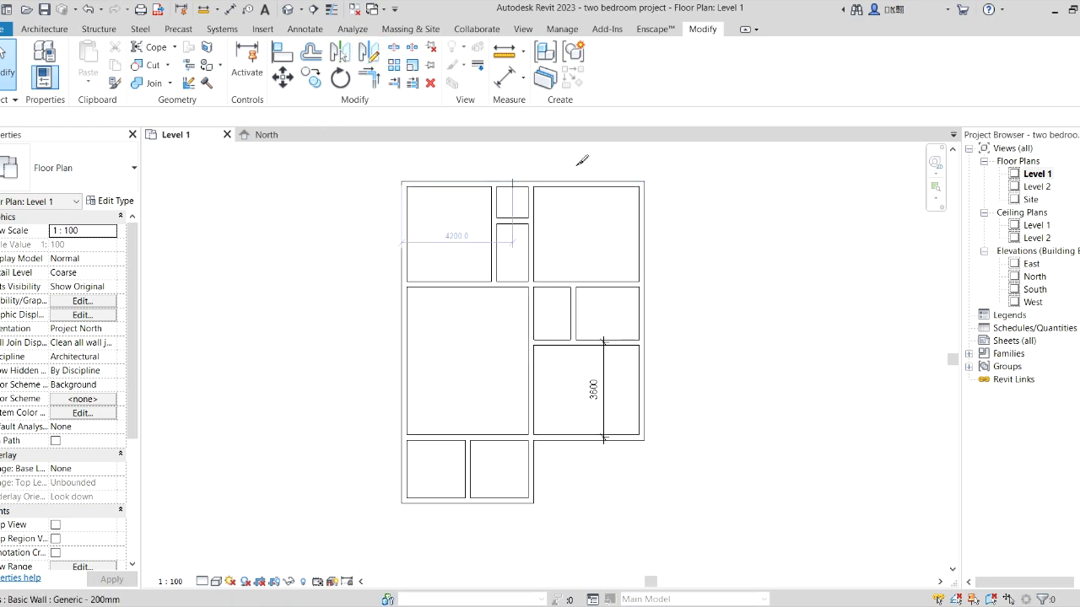
left_click(369, 85)
left_click(532, 200)
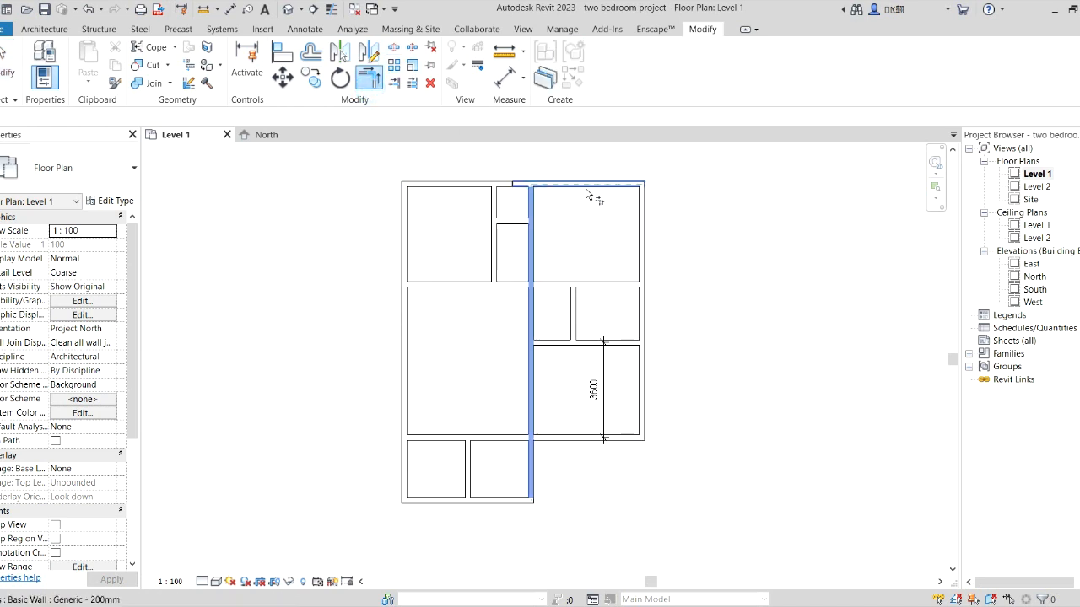
left_click(587, 195)
left_click(497, 203)
left_click(478, 187)
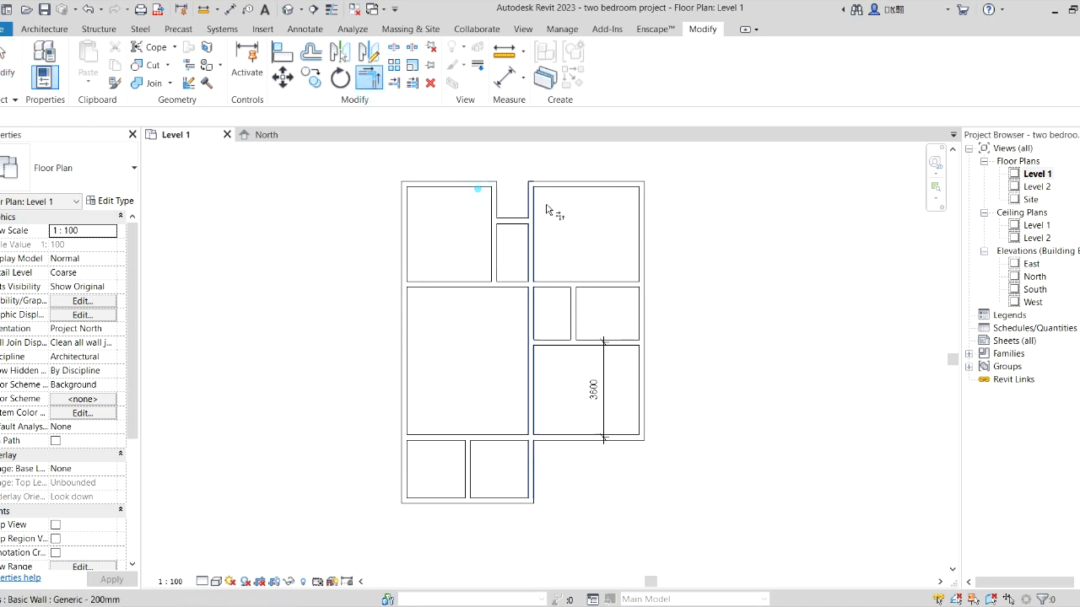
Split the central wall beside the small middle room and trim both parts to its horizontal walls, opening it to the large left room.
scroll(557, 414, "up", 1)
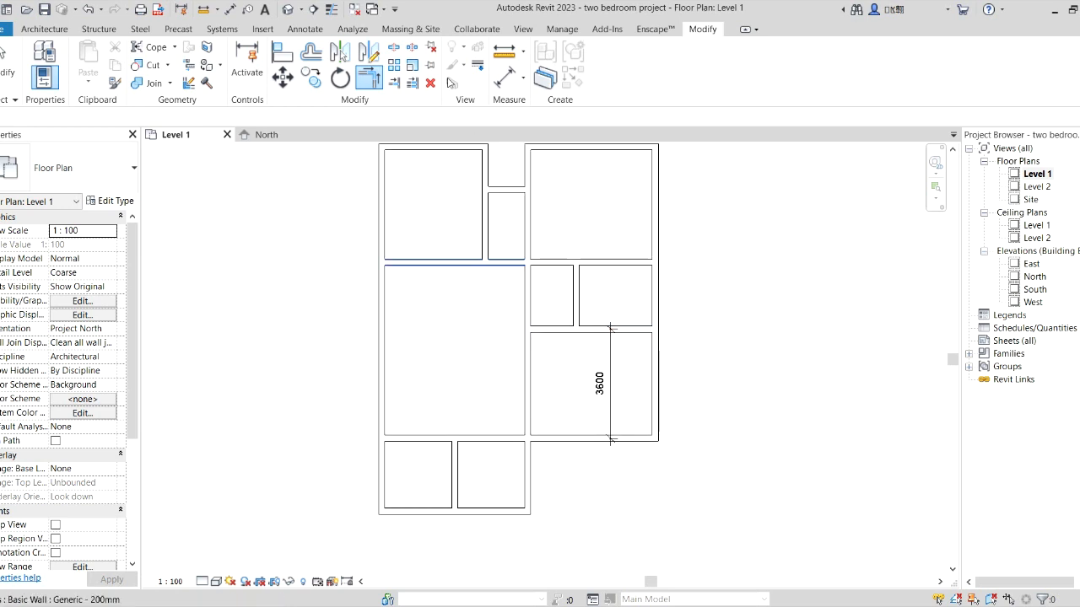
left_click(393, 48)
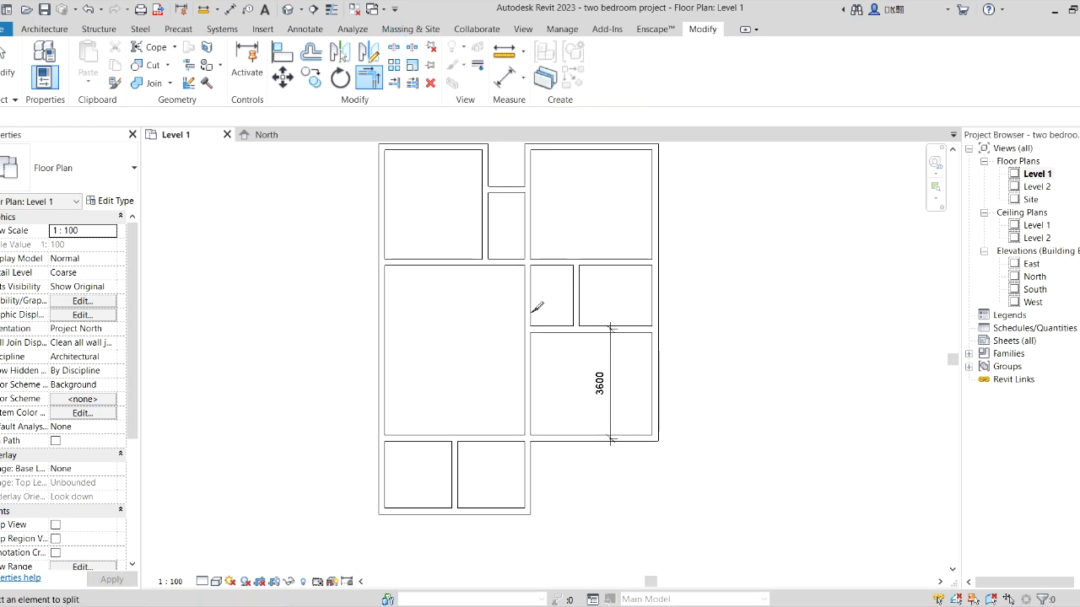
left_click(530, 302)
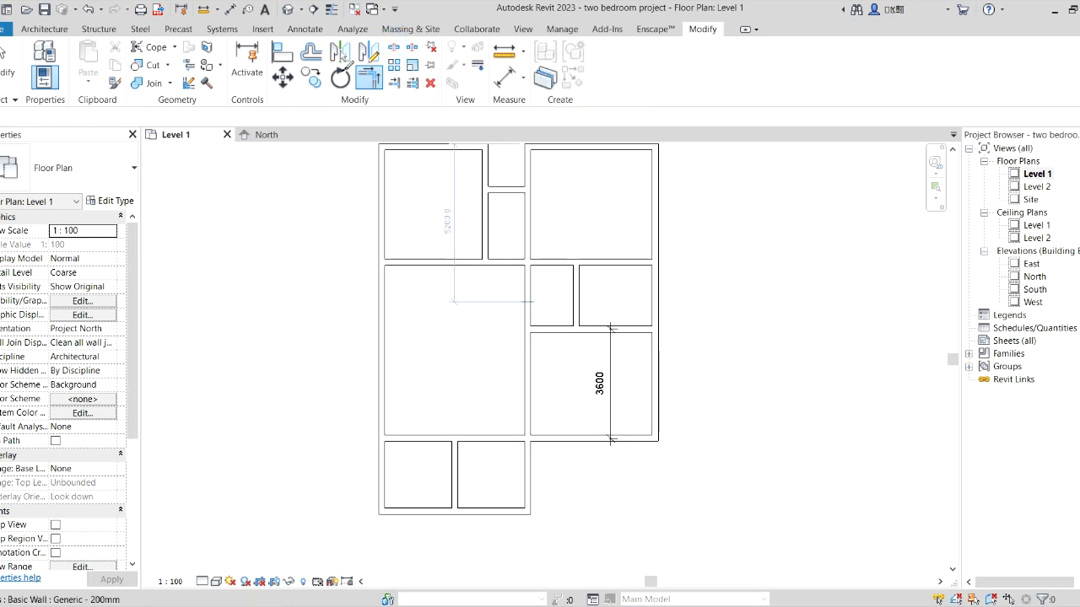
left_click(376, 82)
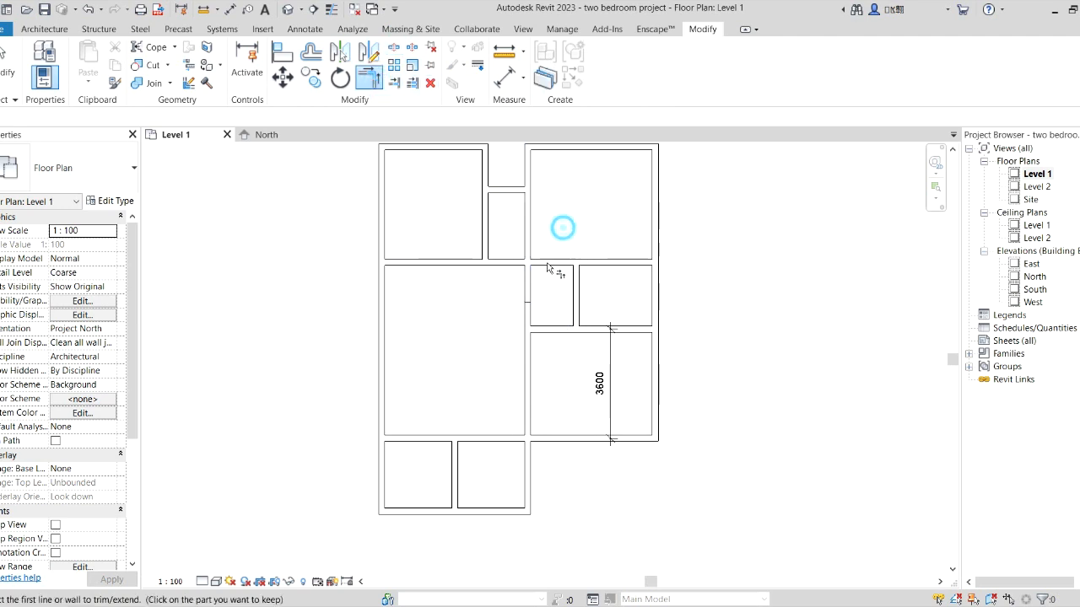
left_click(552, 261)
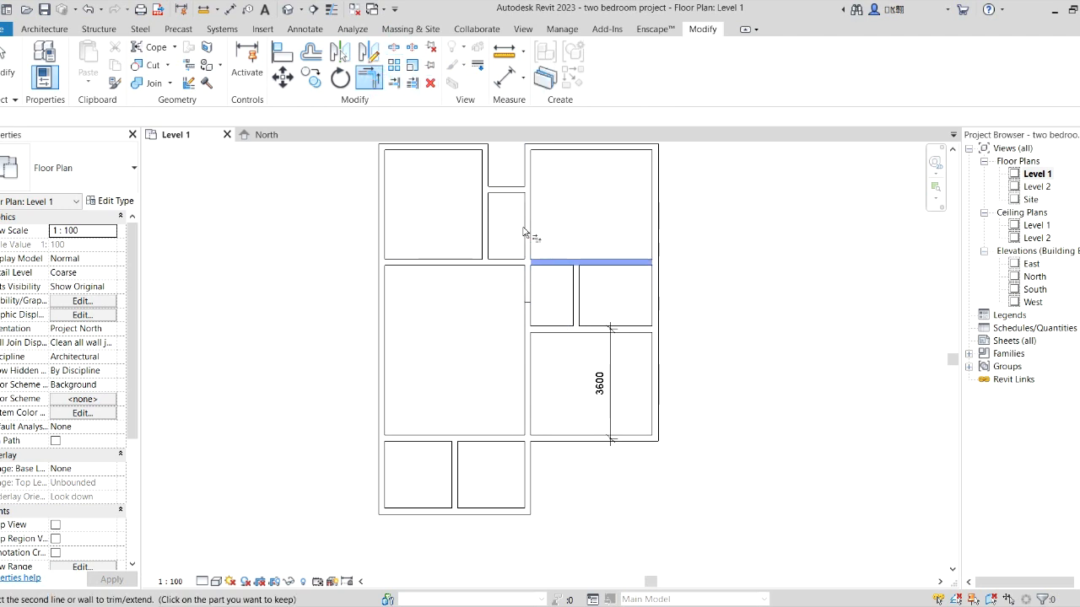
left_click(545, 297)
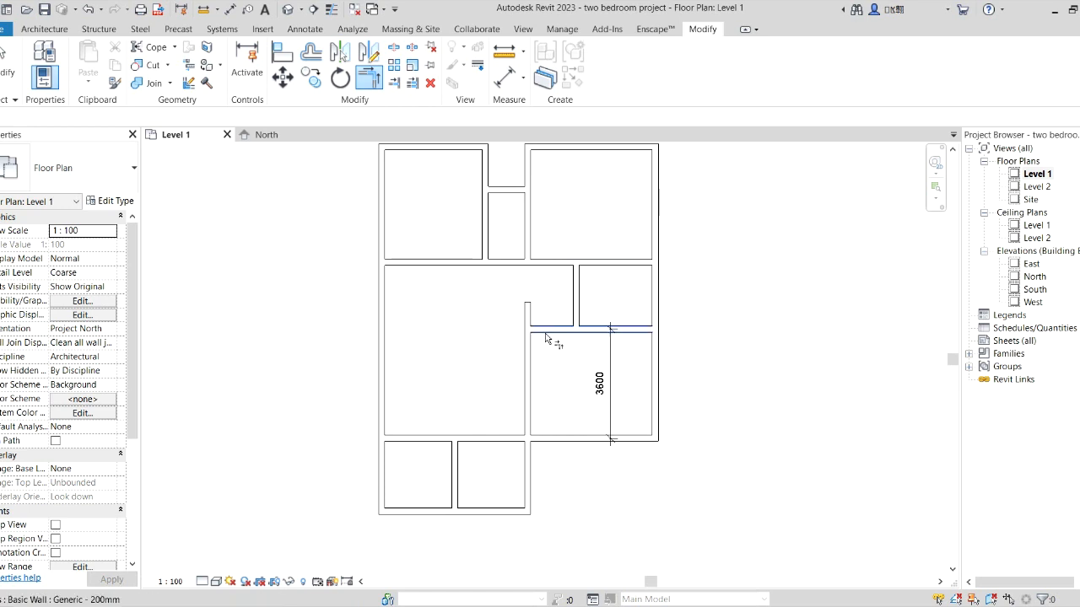
left_click(547, 329)
left_click(535, 287)
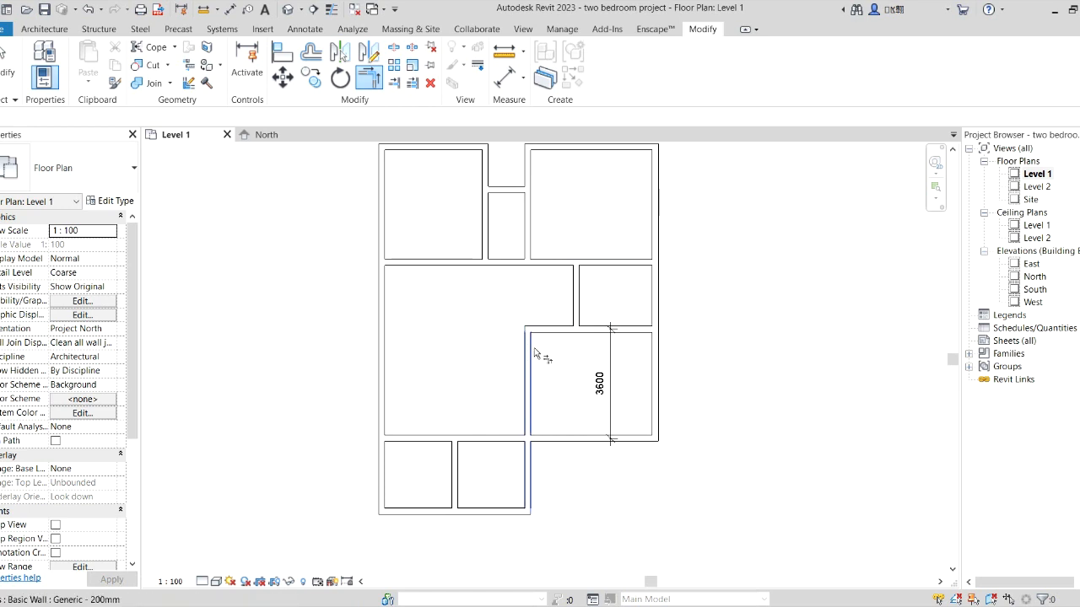
right_click(469, 306)
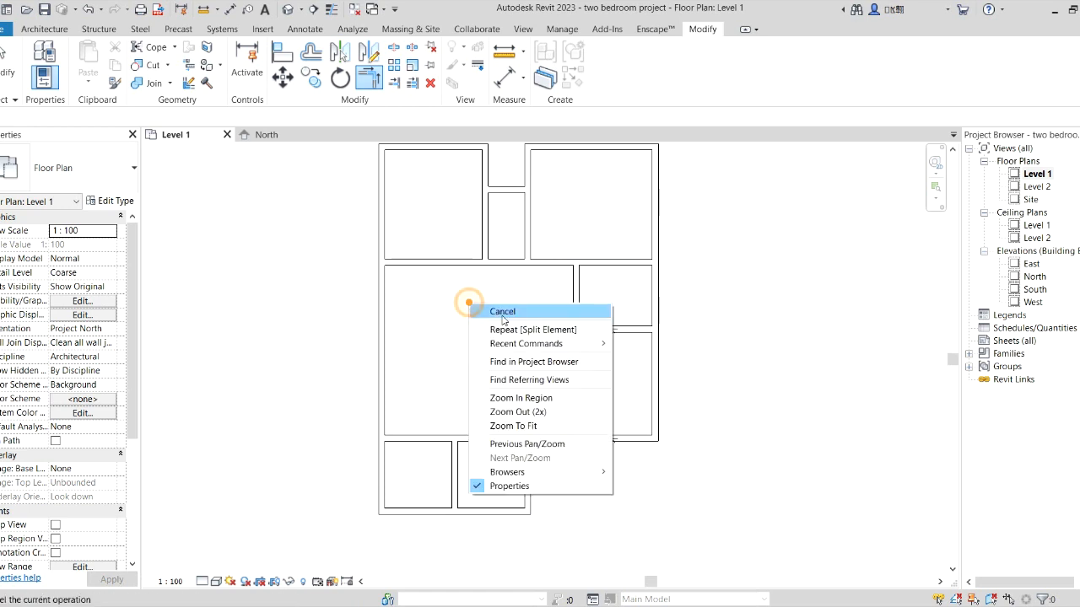
left_click(502, 313)
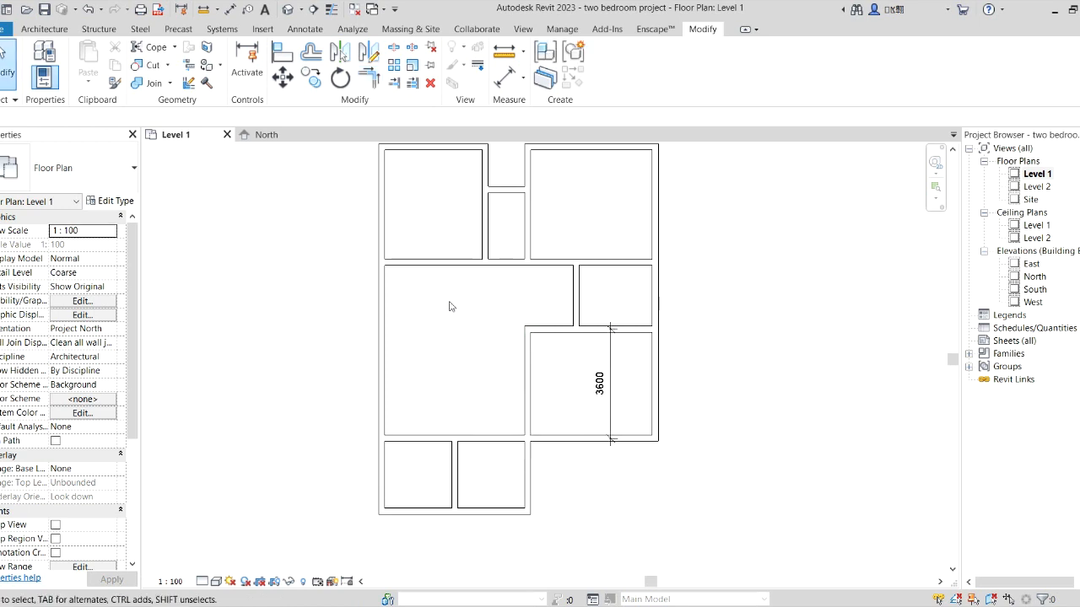
Enclose a small room in the top-left room's lower-left corner with two walls, 1200 mm clear depth and an 1800 mm long top wall.
scroll(437, 305, "down", 1)
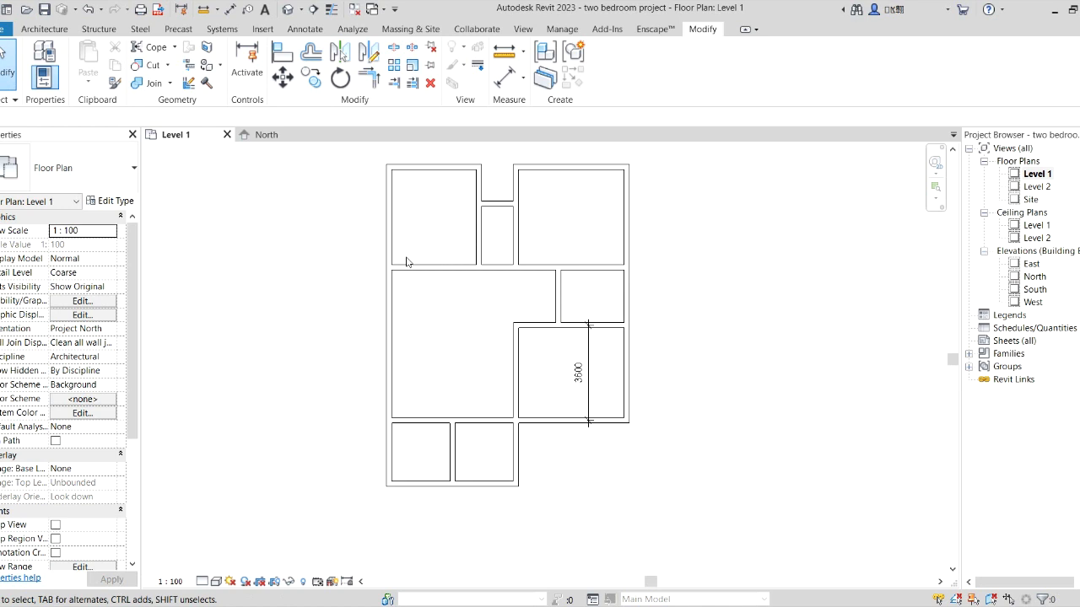
left_click(453, 270)
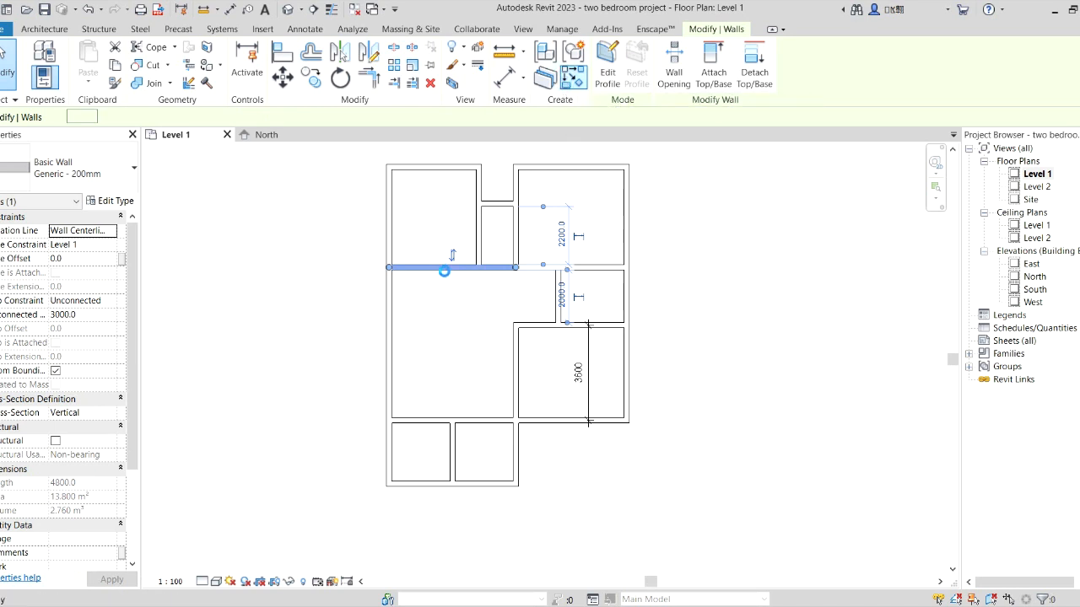
key("c")
key("s")
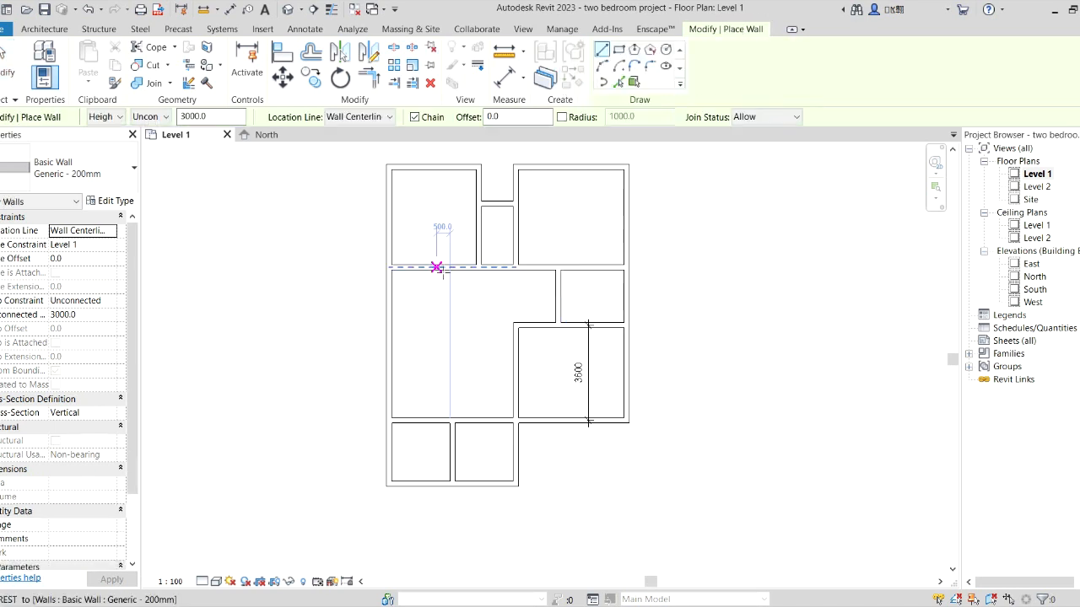
left_click(437, 229)
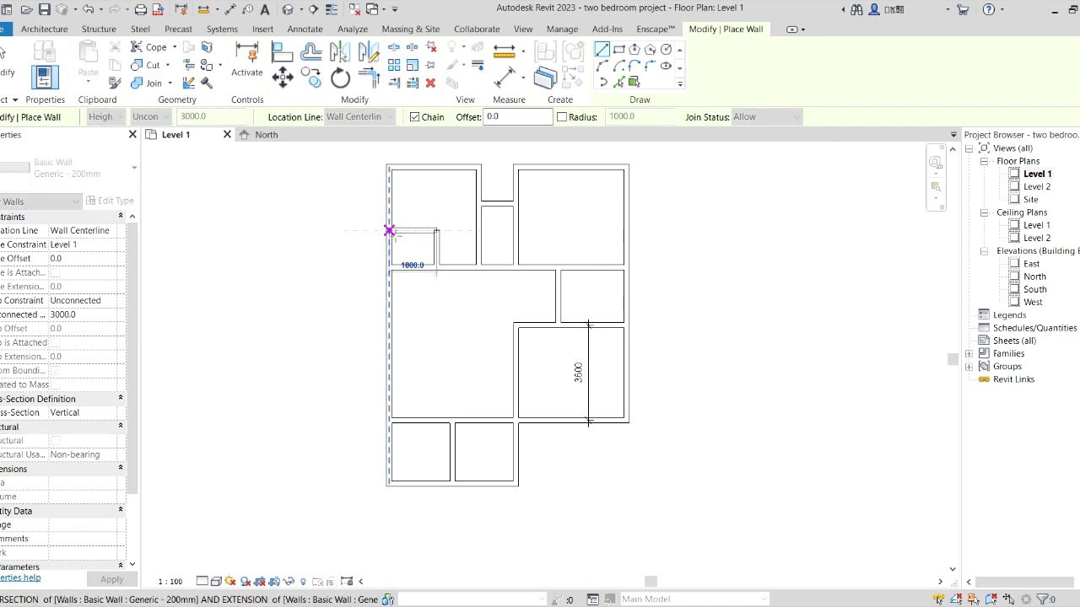
left_click(392, 229)
key("Escape")
left_click(464, 203)
right_click(460, 199)
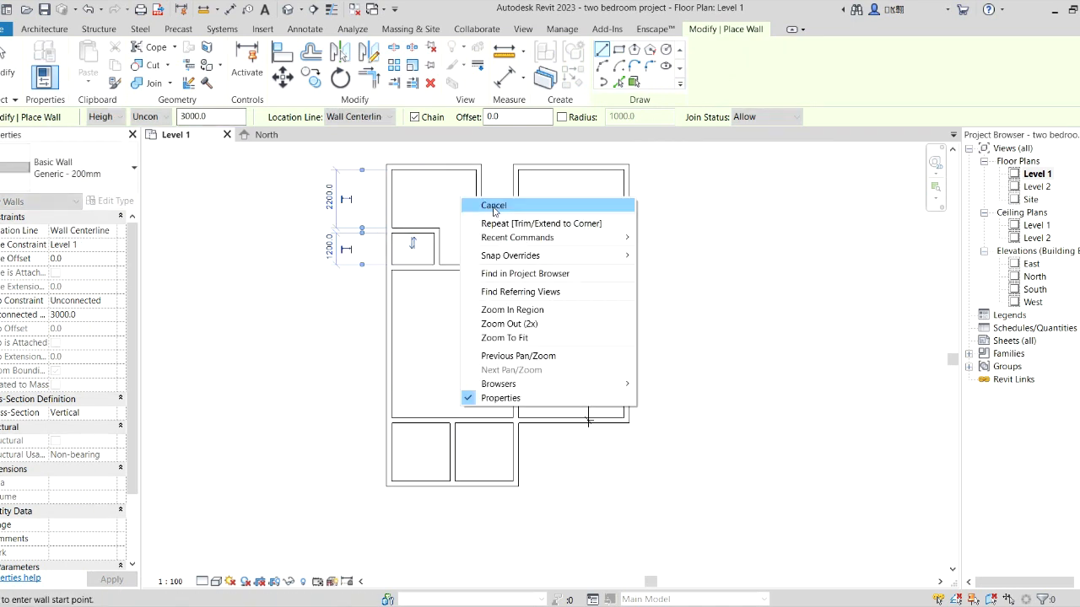
left_click(488, 205)
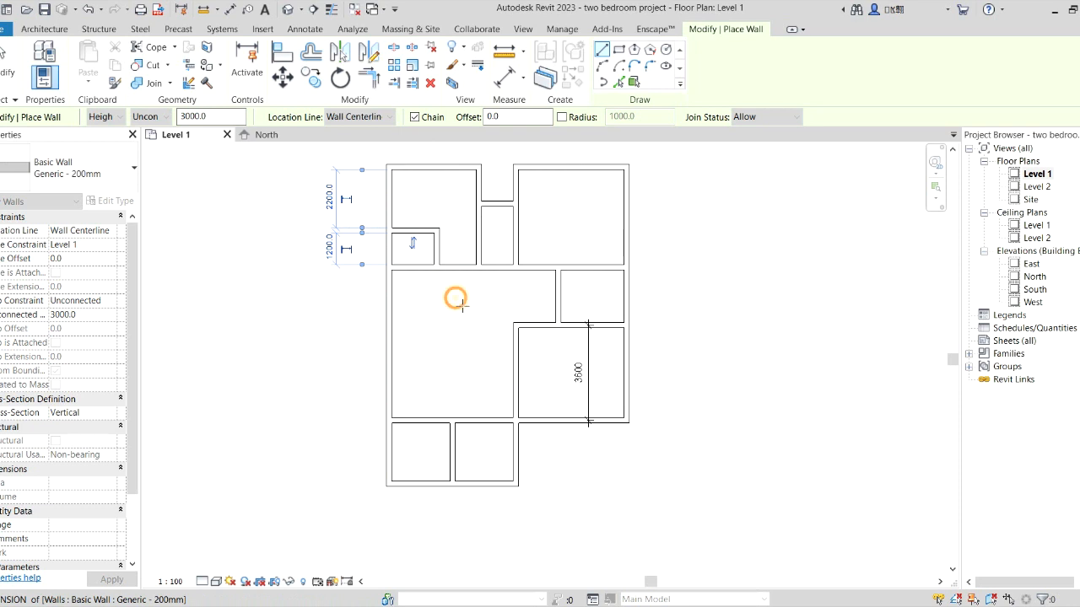
right_click(461, 305)
scroll(464, 304, "up", 1)
left_click(472, 304)
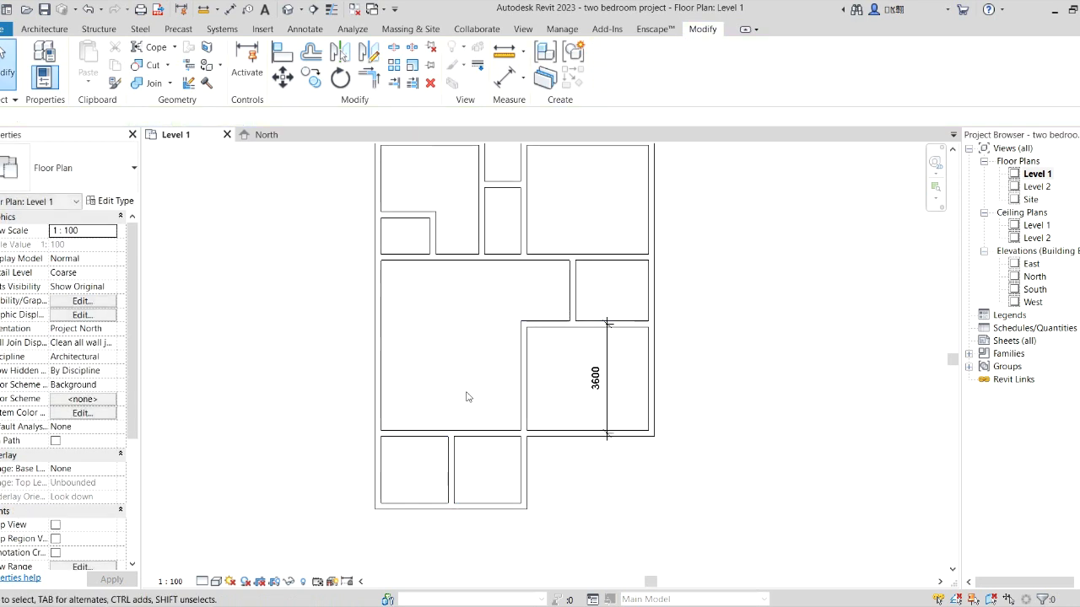
scroll(469, 397, "down", 1)
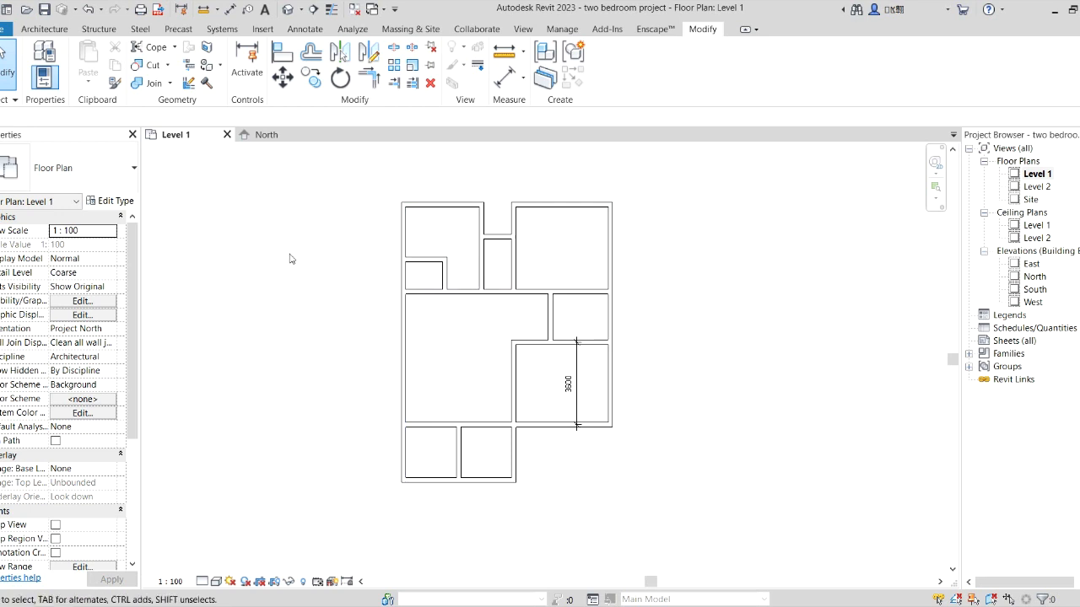
Start a Generic 150mm architectural floor on Level 1 and draw a rectangular boundary around the house's full outer extents.
left_click(45, 30)
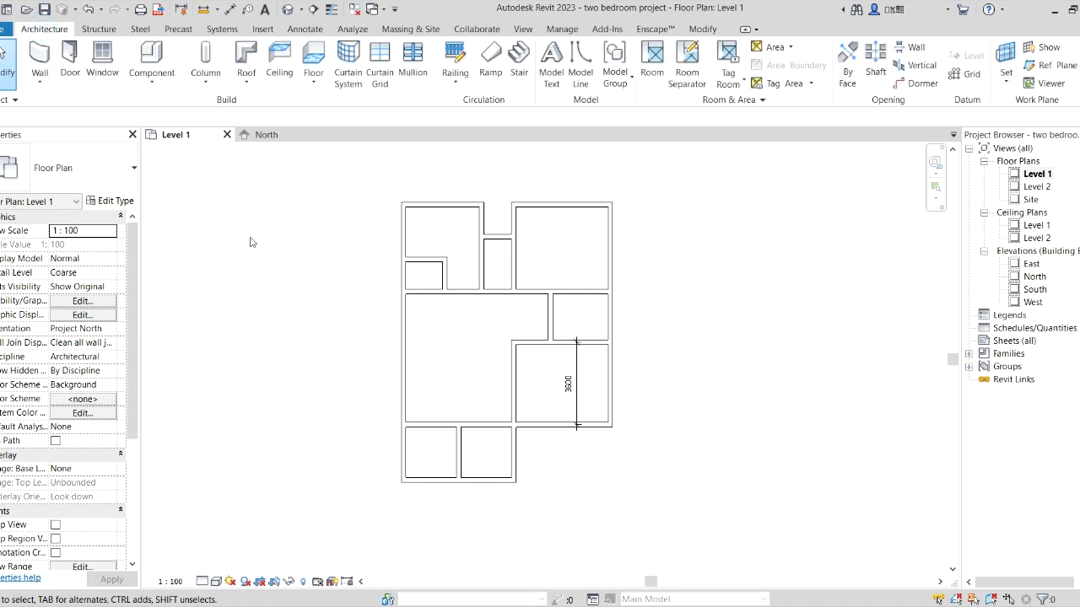
left_click(309, 84)
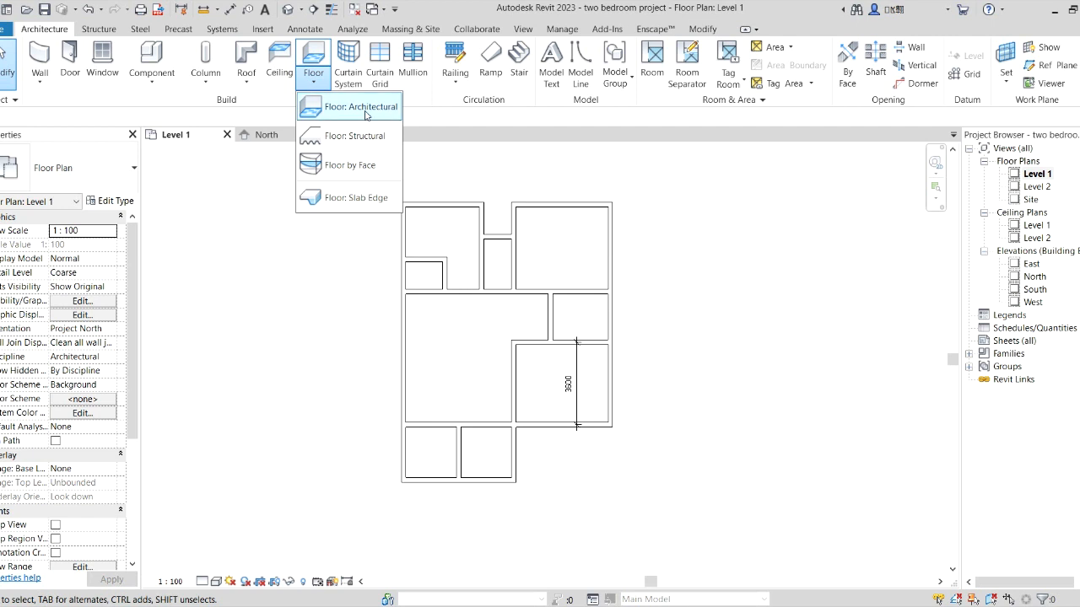
left_click(352, 108)
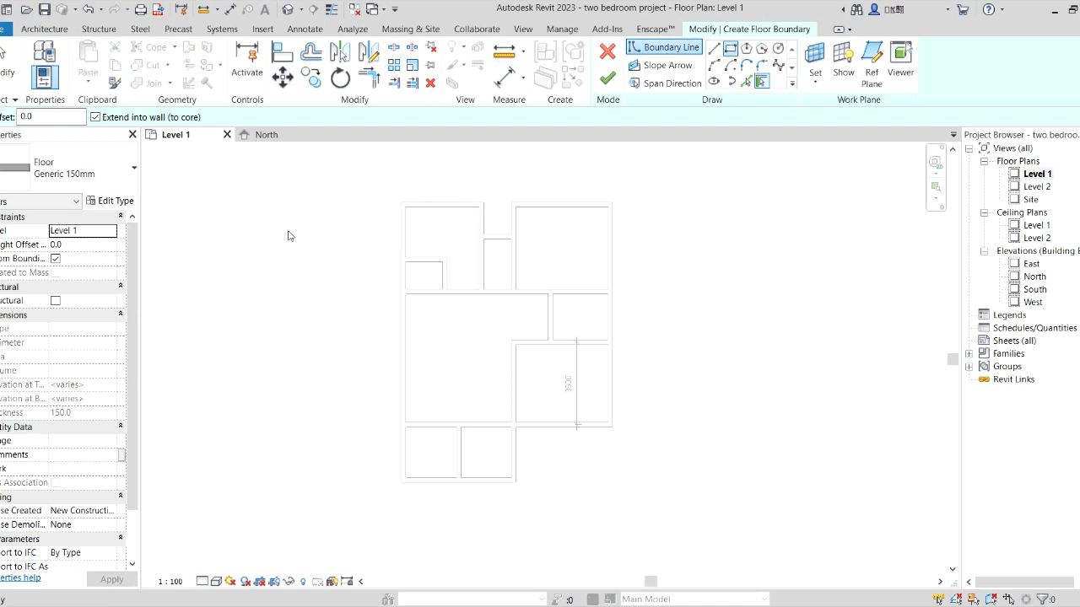
left_click(403, 202)
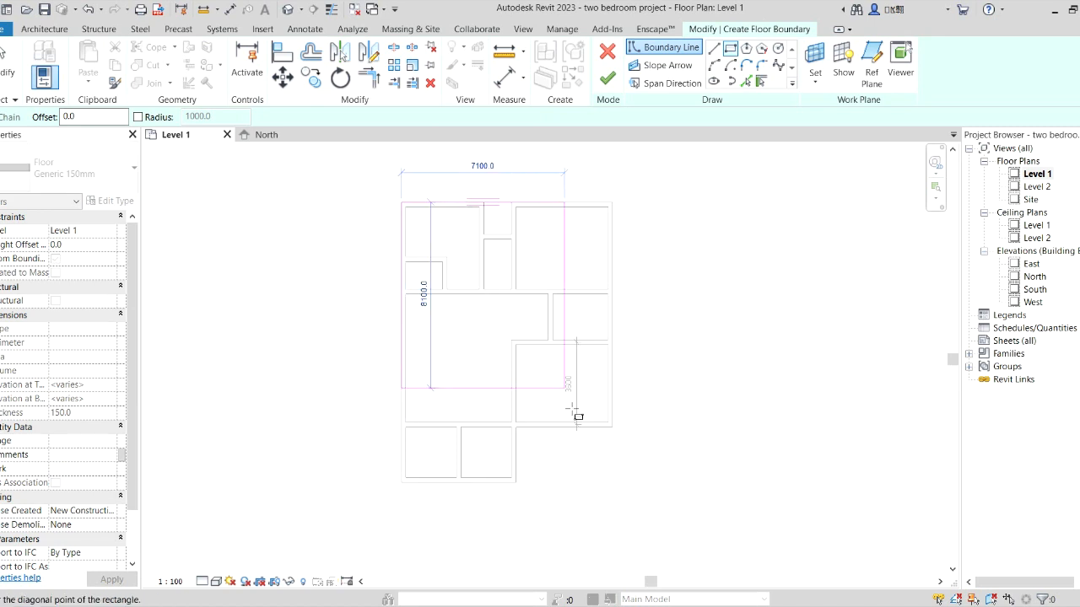
left_click(613, 483)
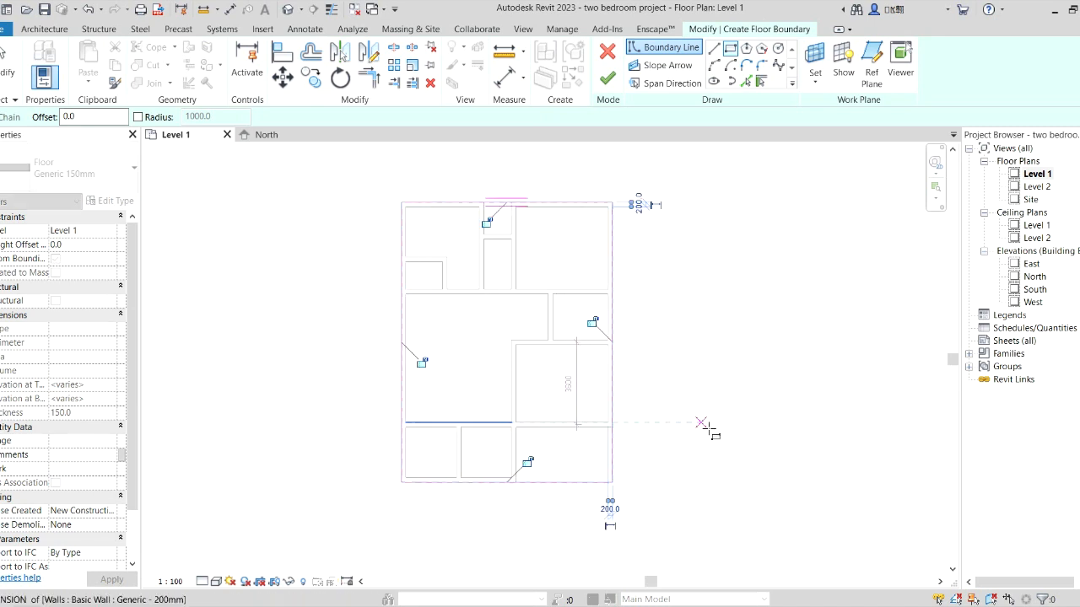
key("Escape")
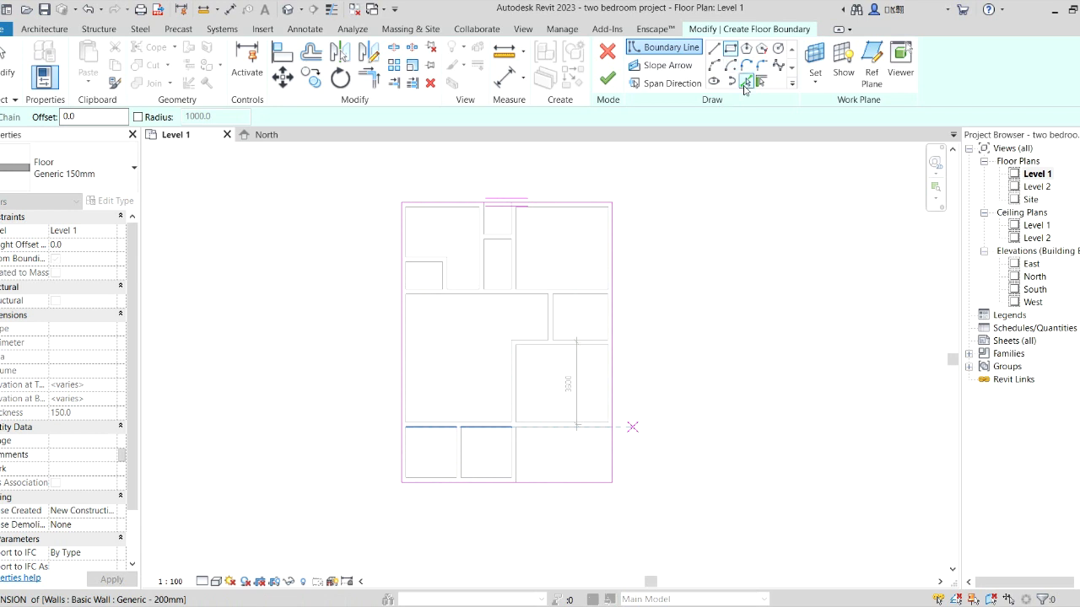
Pick the outer wall faces at the lower-right recess, trim the floor boundary to them, and finish the floor.
left_click(746, 83)
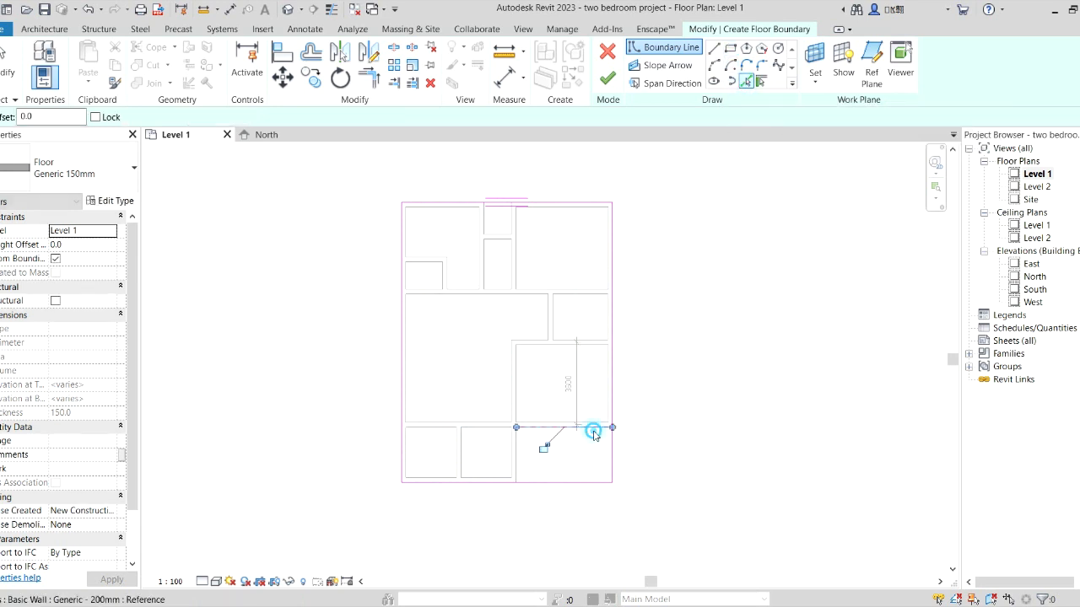
left_click(520, 458)
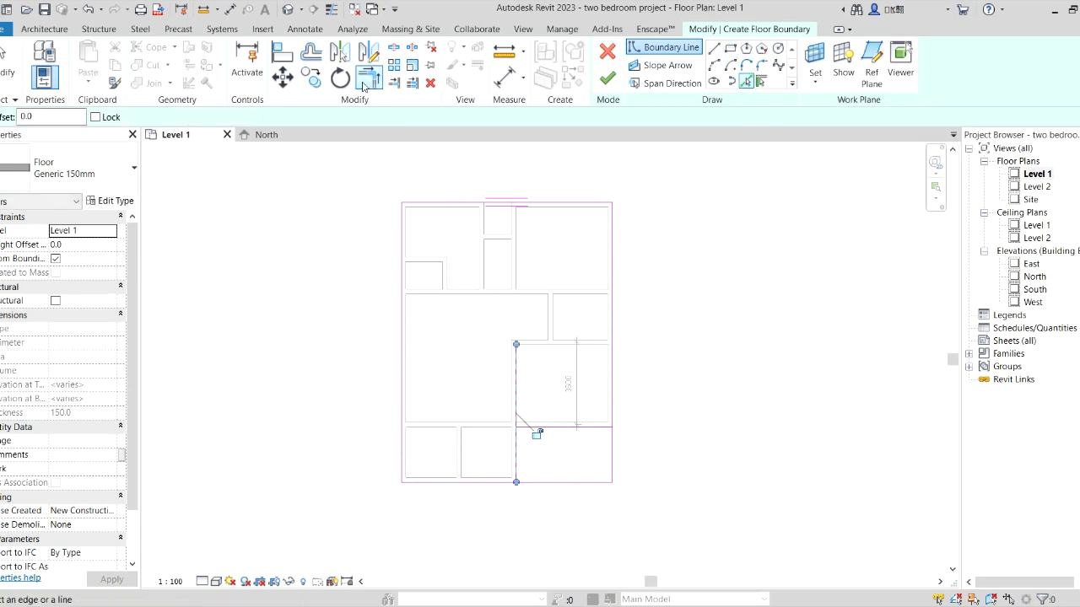
left_click(365, 84)
left_click(593, 435)
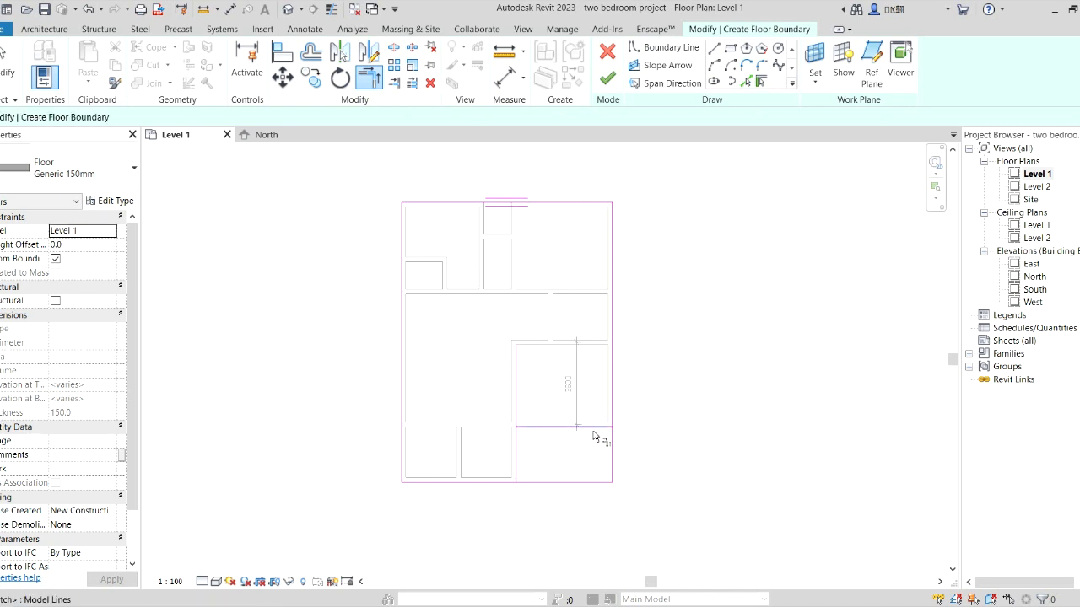
left_click(616, 393)
left_click(518, 470)
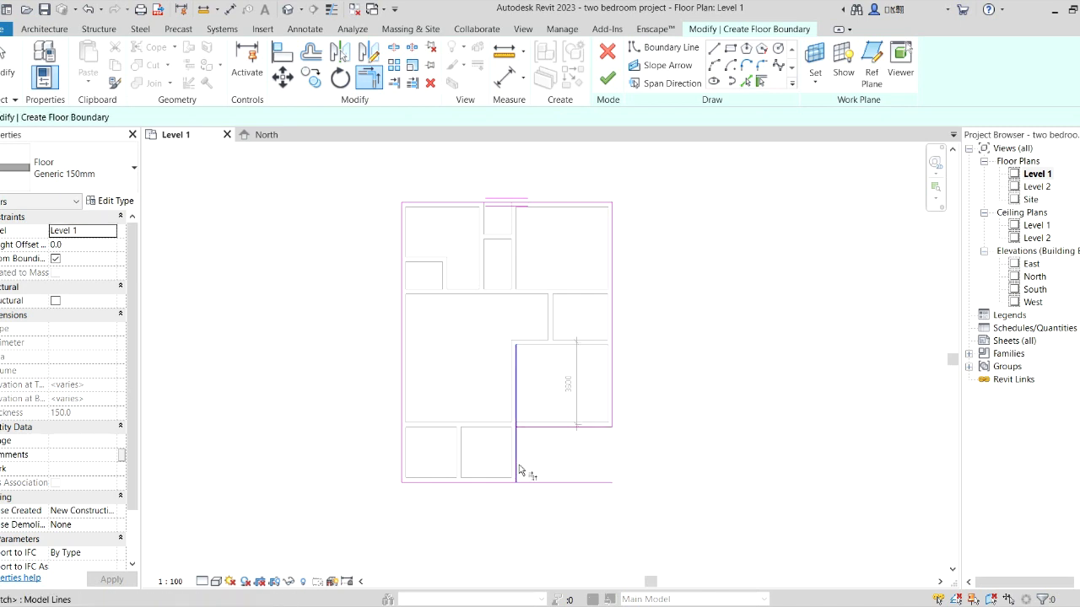
left_click(537, 427)
left_click(516, 470)
left_click(506, 482)
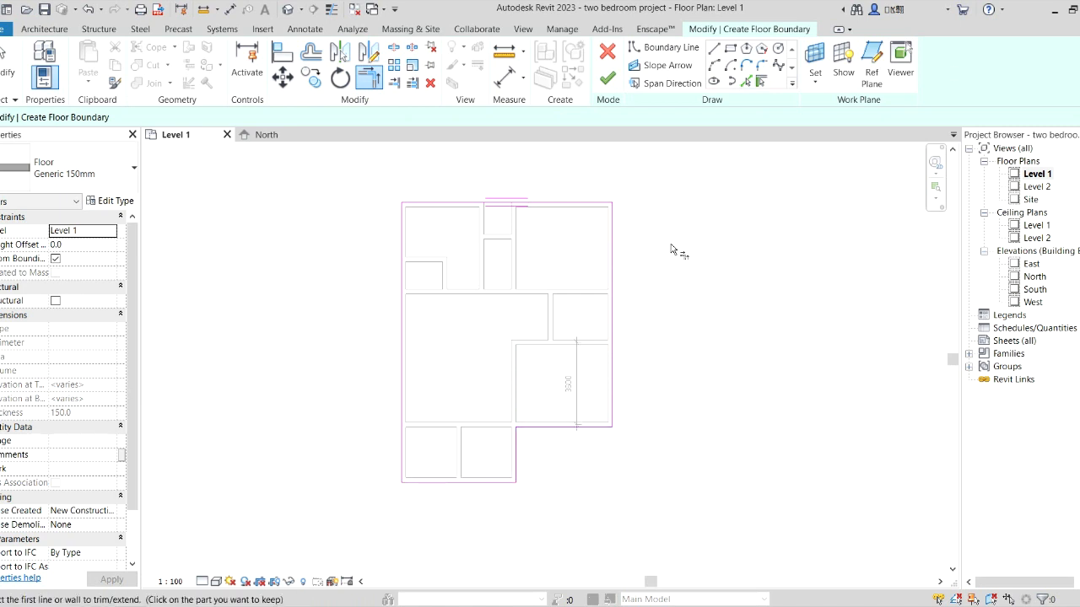
left_click(607, 78)
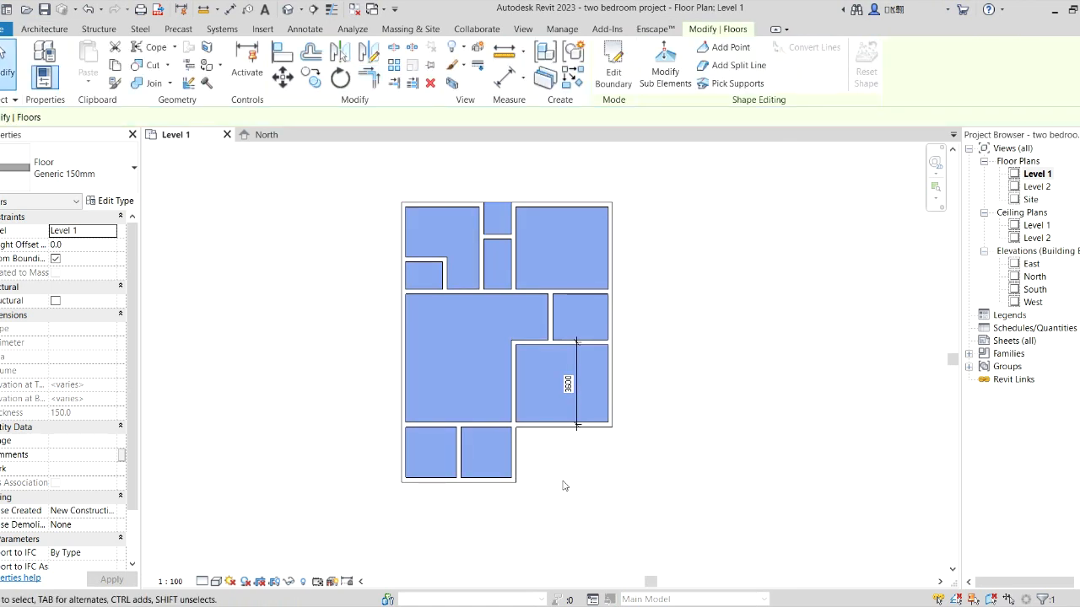
left_click(566, 483)
Open the lower middle room by shortening the central wall to the horizontal wall above and the bottom outer wall to the dividing wall.
scroll(510, 487, "up", 2)
scroll(510, 488, "up", 2)
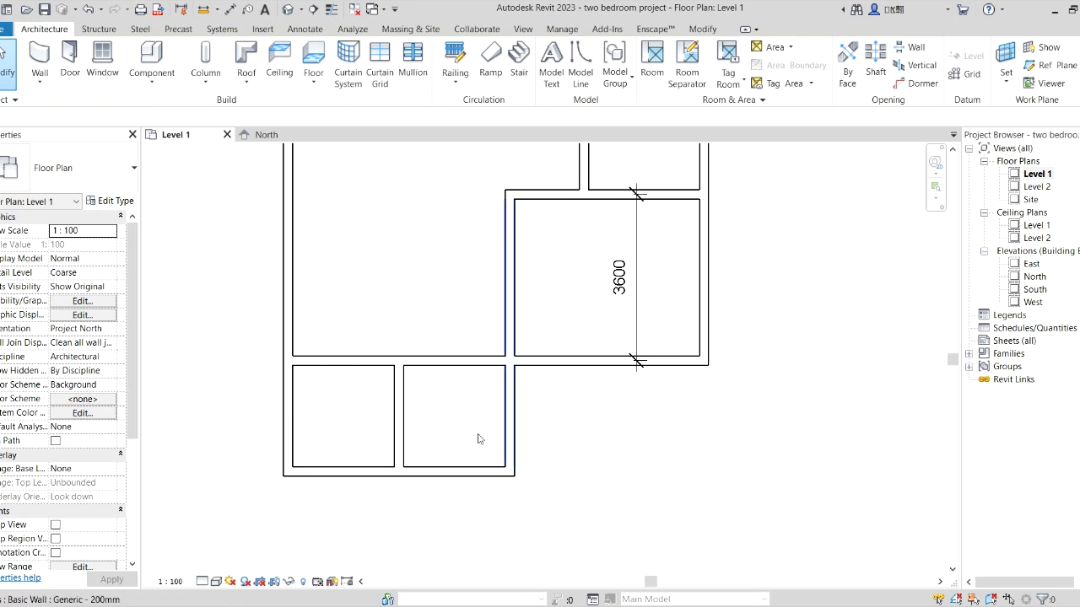
left_click(511, 481)
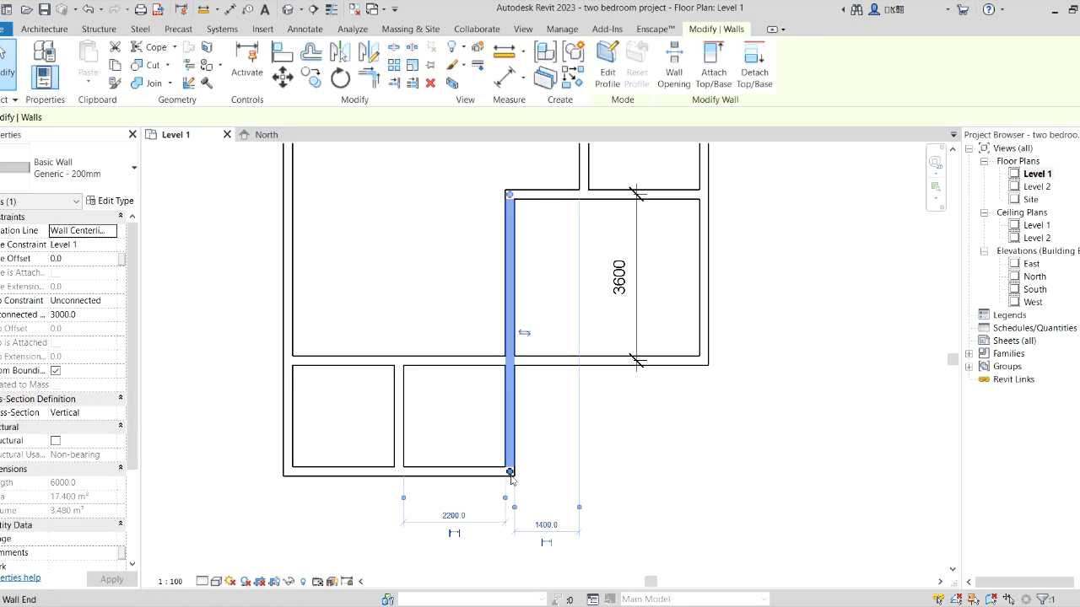
left_click_drag(510, 474, 510, 361)
key("Escape")
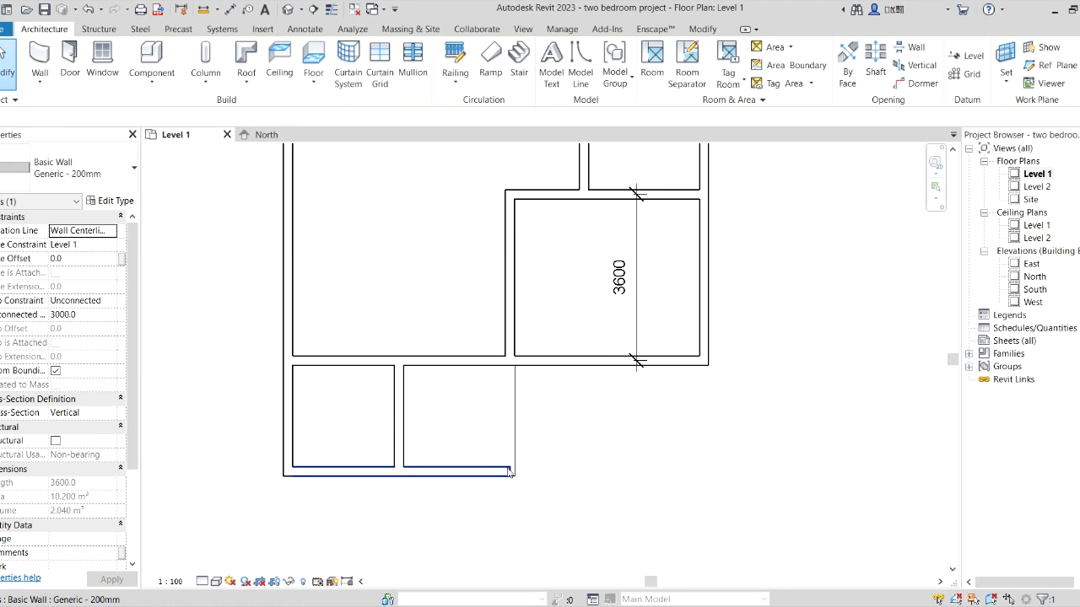
left_click(515, 477)
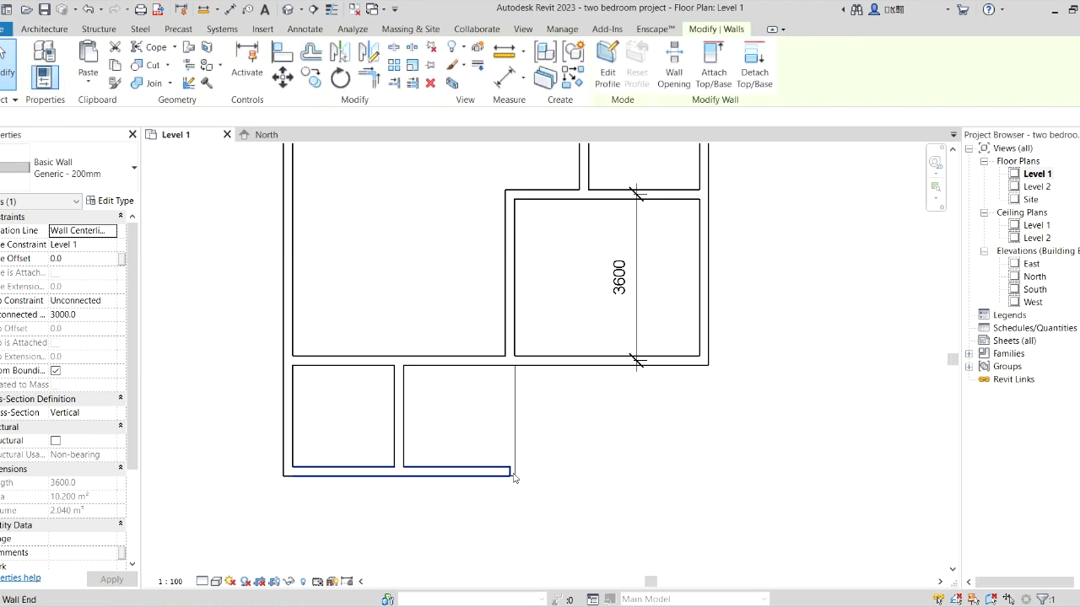
left_click_drag(506, 470, 399, 472)
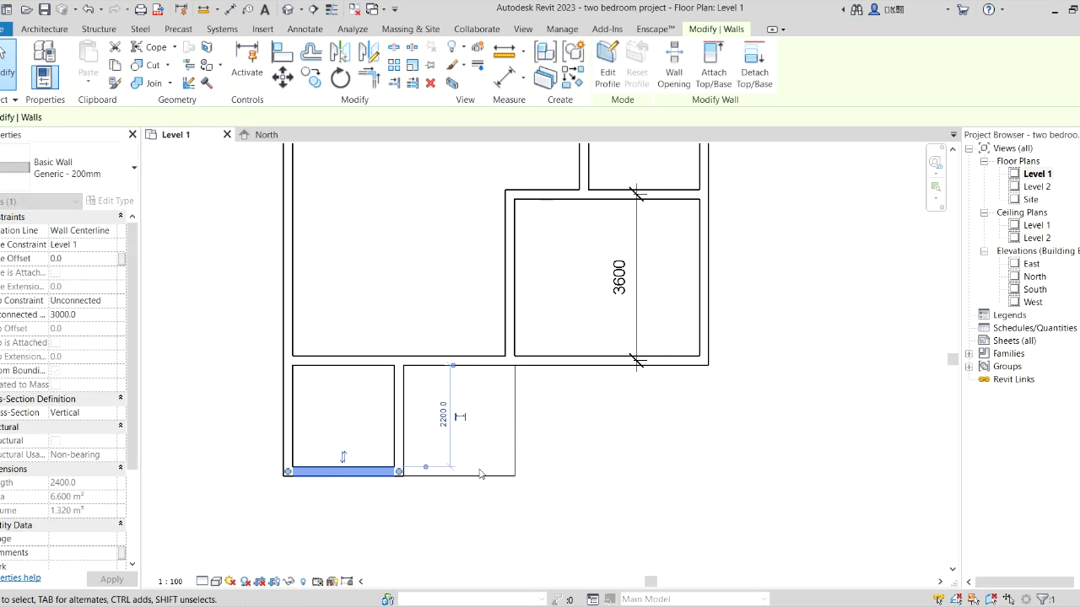
left_click(603, 425)
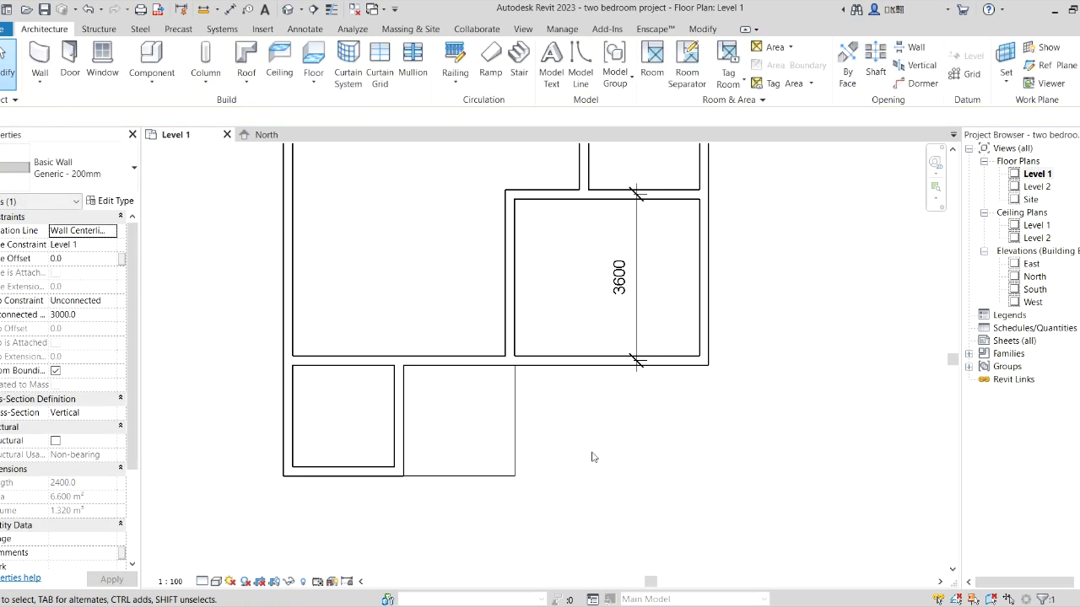
Place M_Single-Flush 0915 x 2134mm doors for the lower-right room, both top rooms, and the small rooms attached to them.
scroll(590, 447, "down", 2)
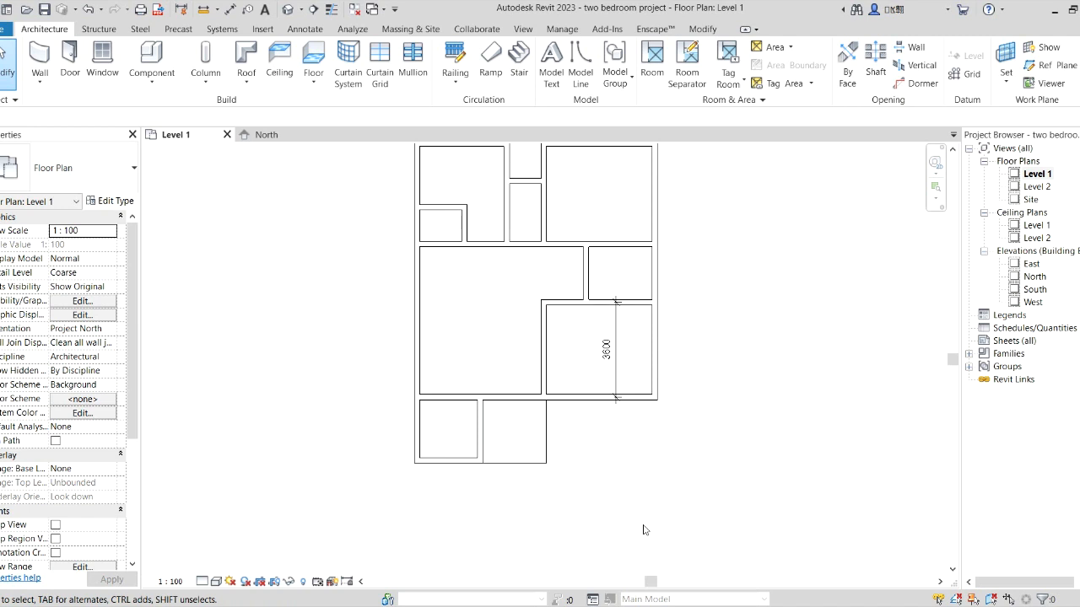
scroll(429, 342, "down", 2)
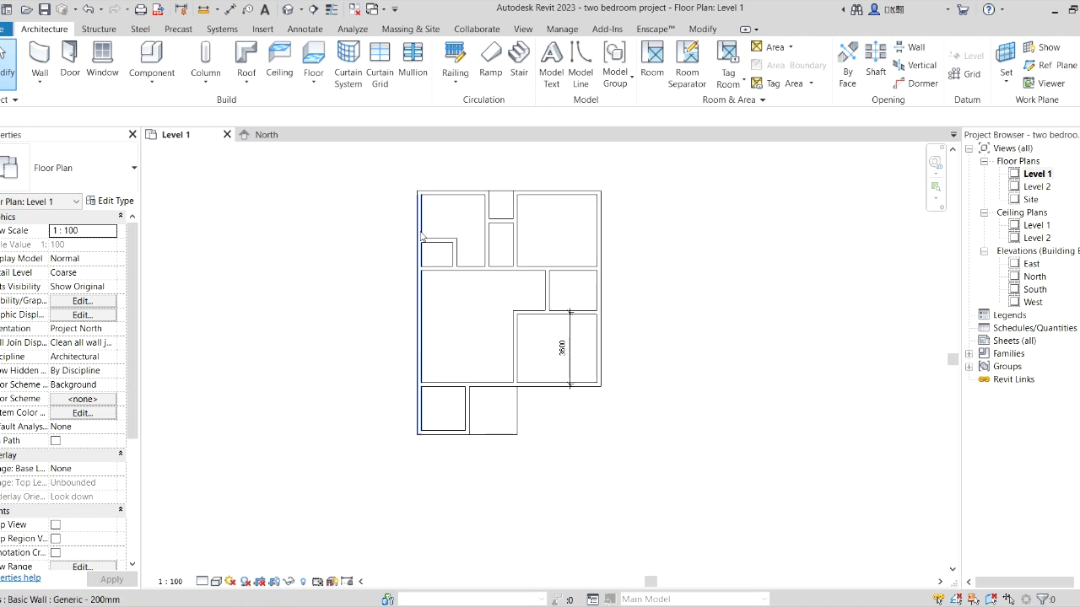
scroll(421, 236, "up", 2)
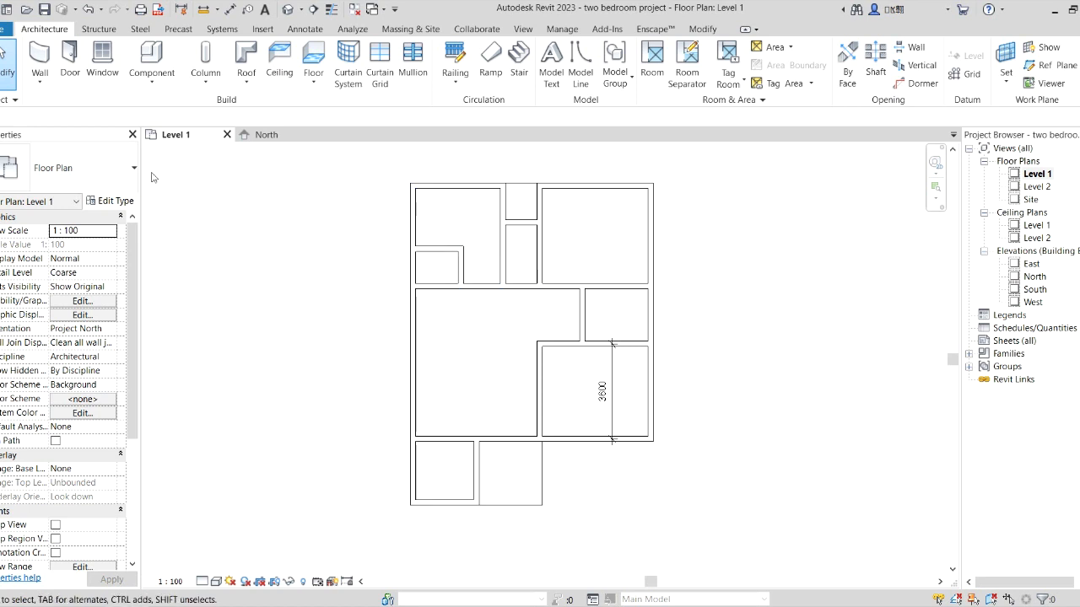
left_click(70, 63)
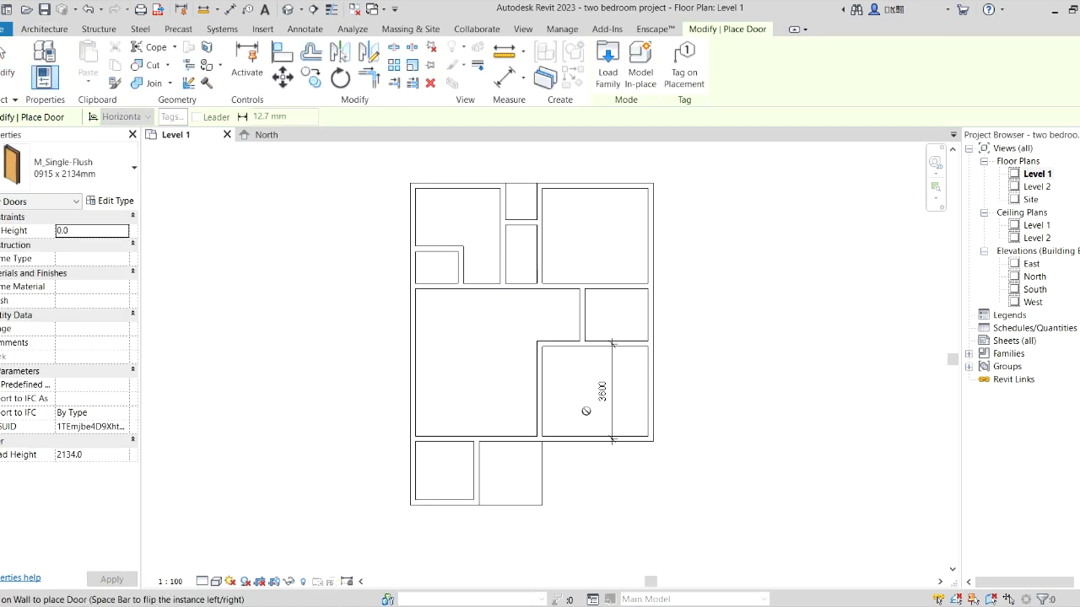
scroll(550, 364, "up", 2)
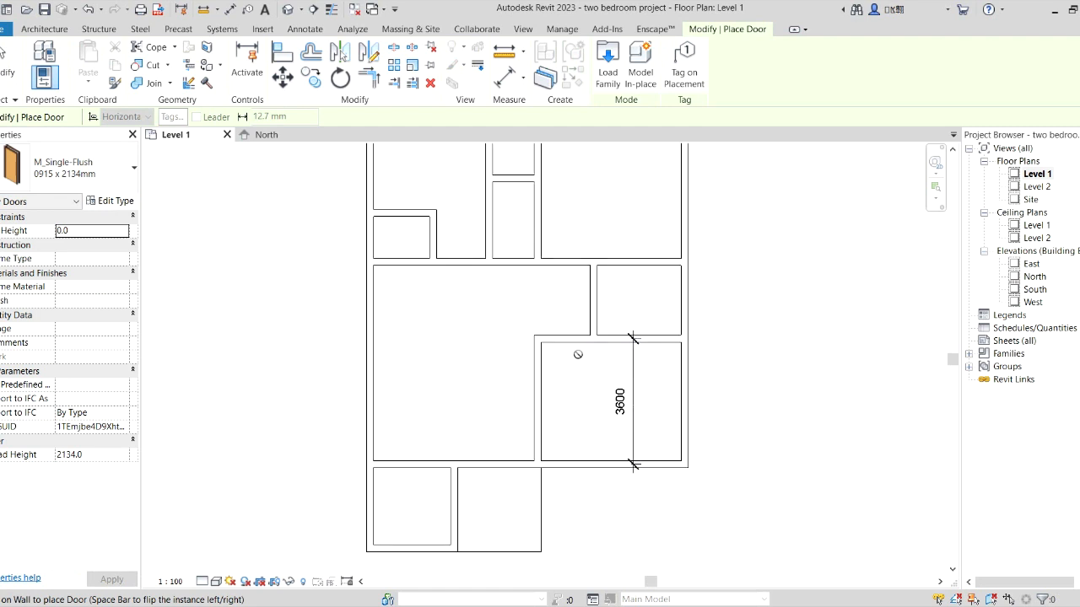
left_click(566, 354)
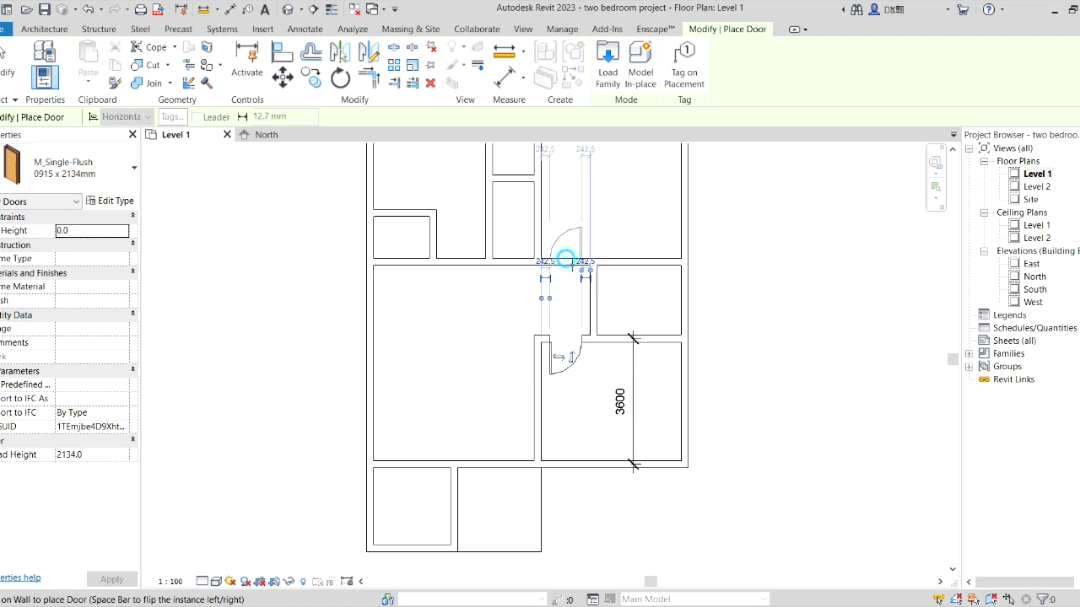
left_click(561, 257)
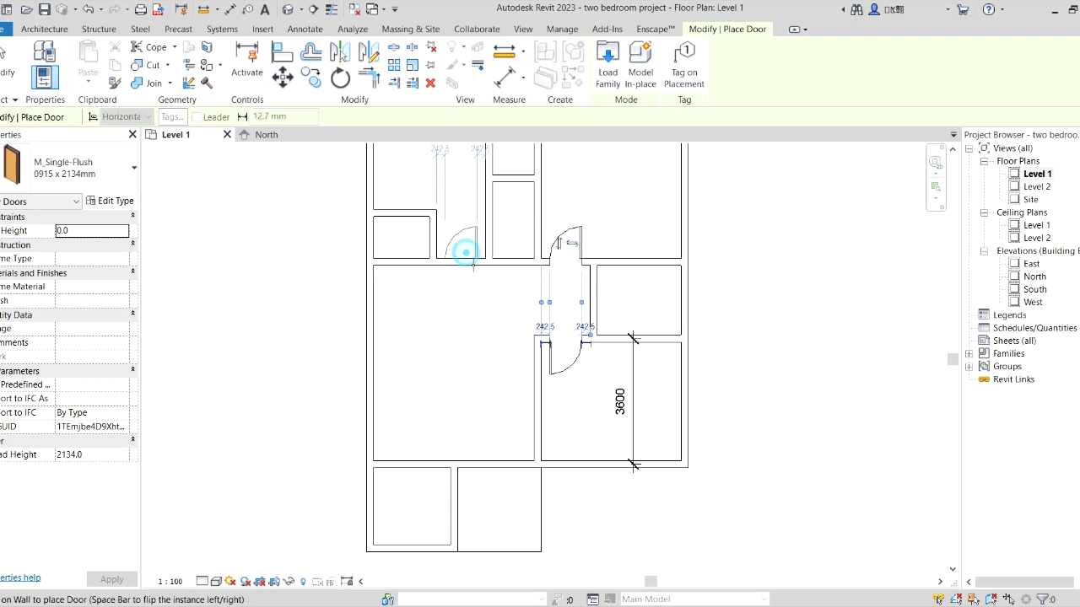
left_click(435, 242)
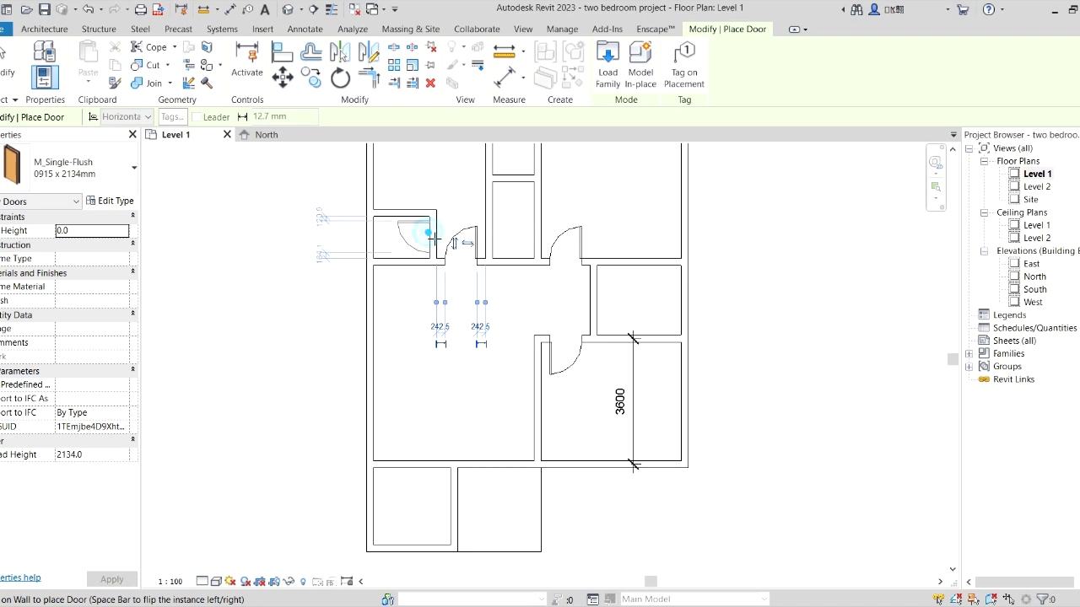
left_click(538, 236)
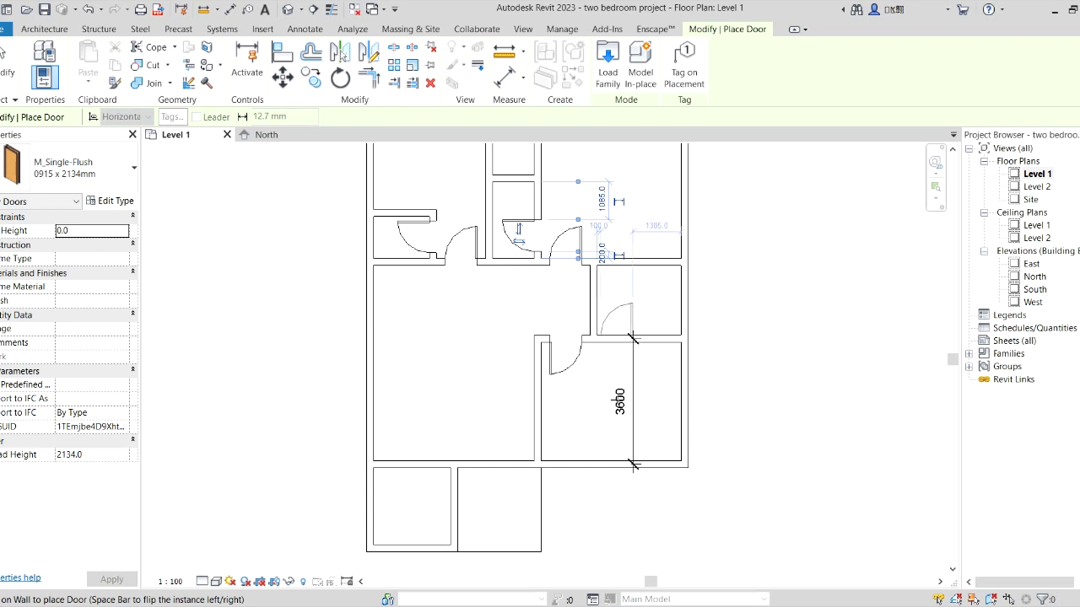
Add the same single-flush doors to the middle-right room, the lower-left room and the porch entrance, and end door placement.
left_click(428, 474)
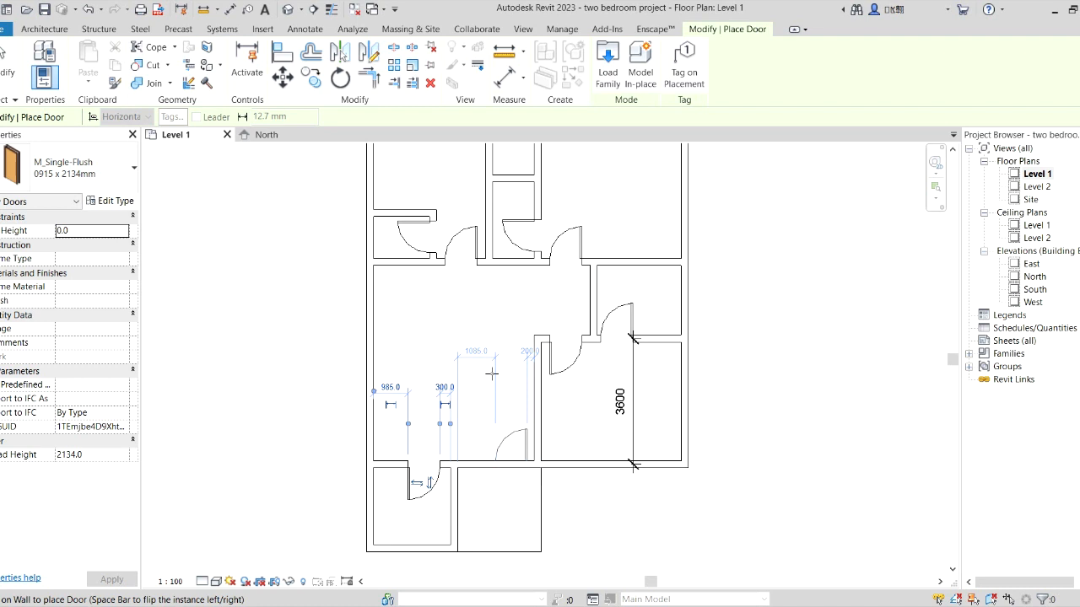
right_click(485, 323)
left_click(516, 328)
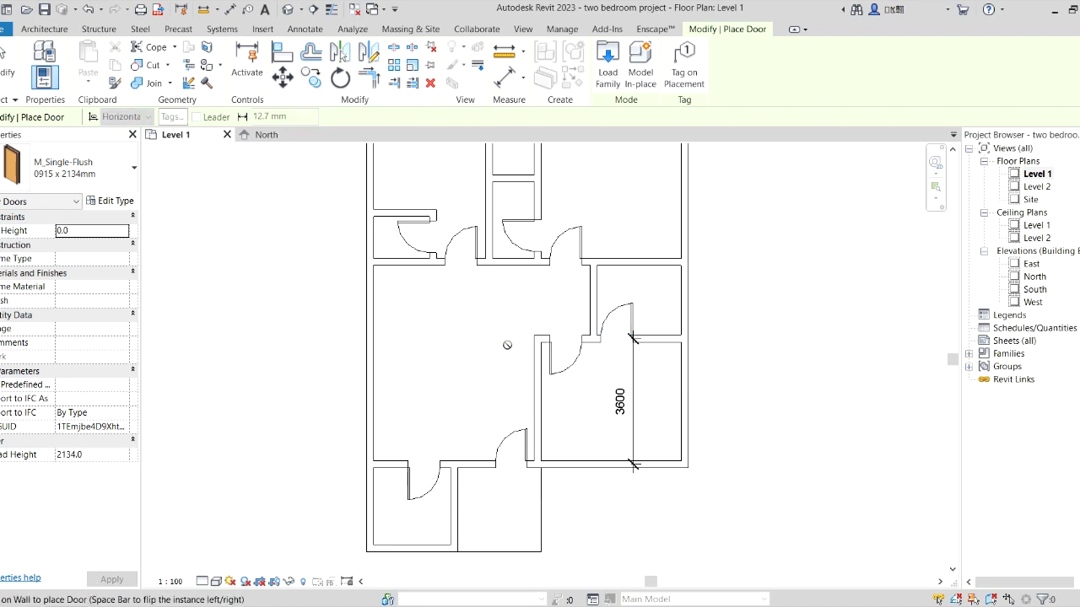
scroll(498, 346, "down", 2)
right_click(480, 338)
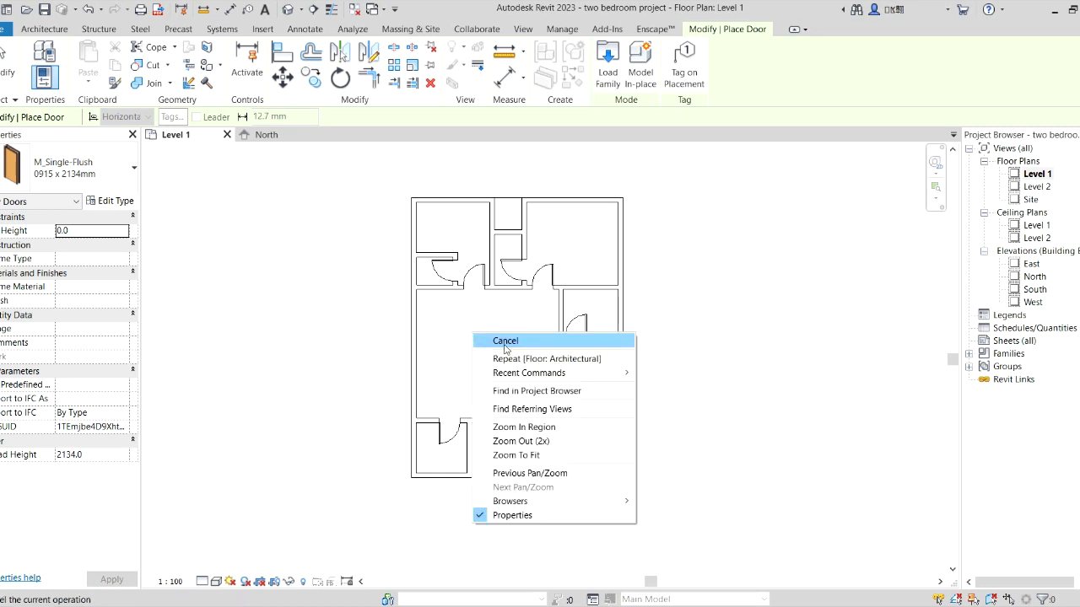
left_click(494, 340)
Flip the lower-left room's door so it hinges on the side nearest the porch.
scroll(488, 430, "up", 2)
scroll(540, 400, "up", 1)
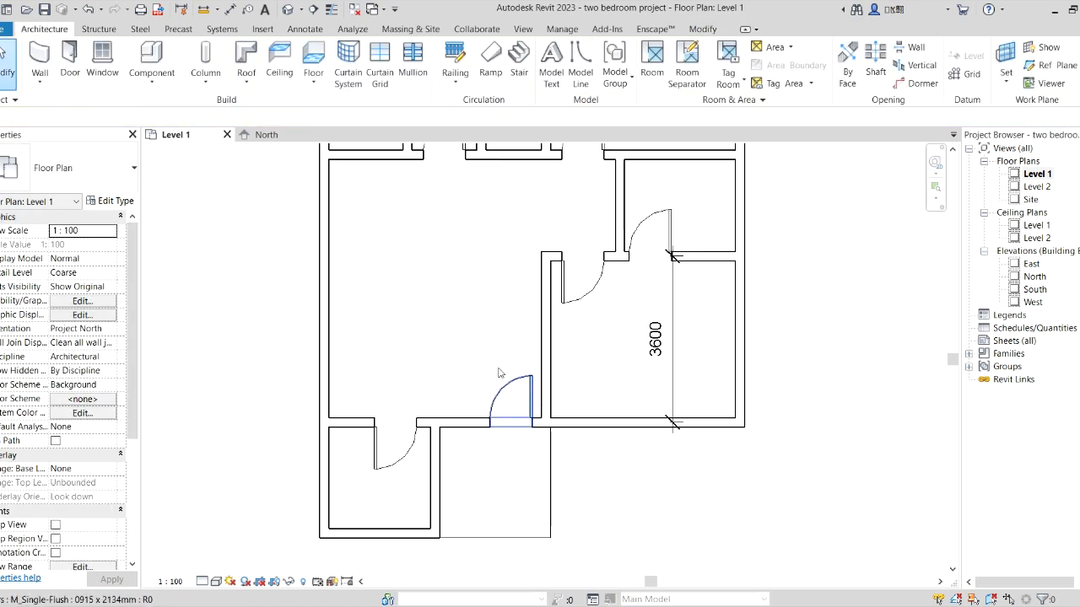
scroll(489, 472, "down", 1)
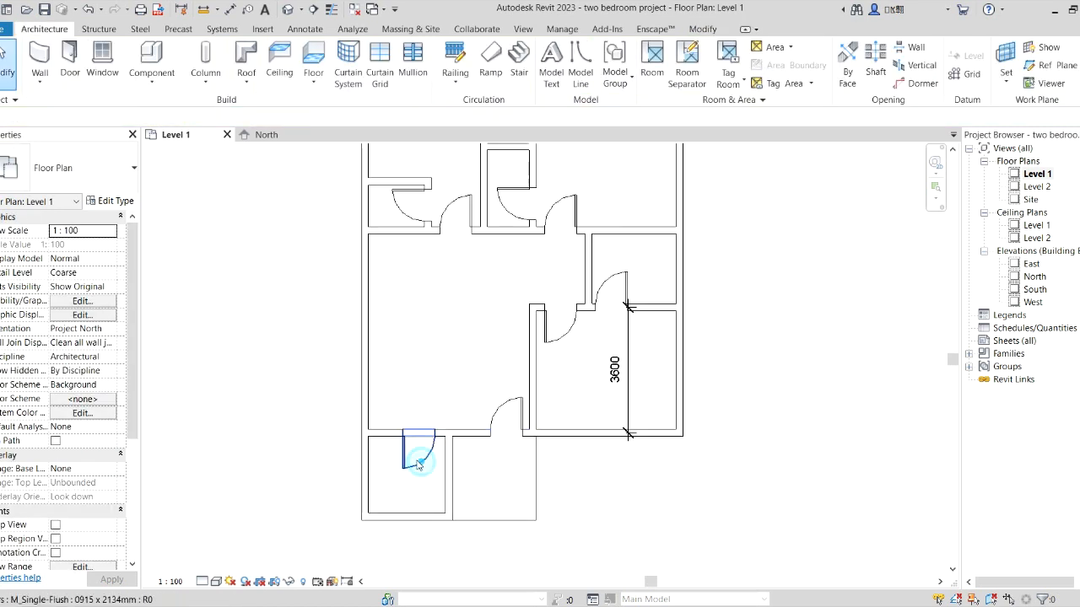
left_click(414, 461)
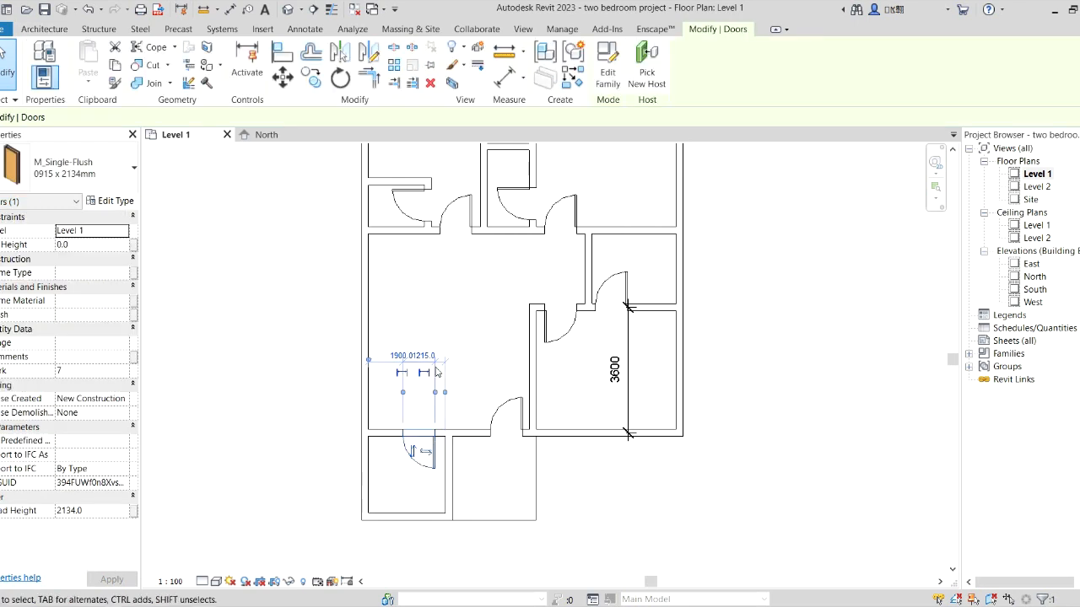
left_click(459, 328)
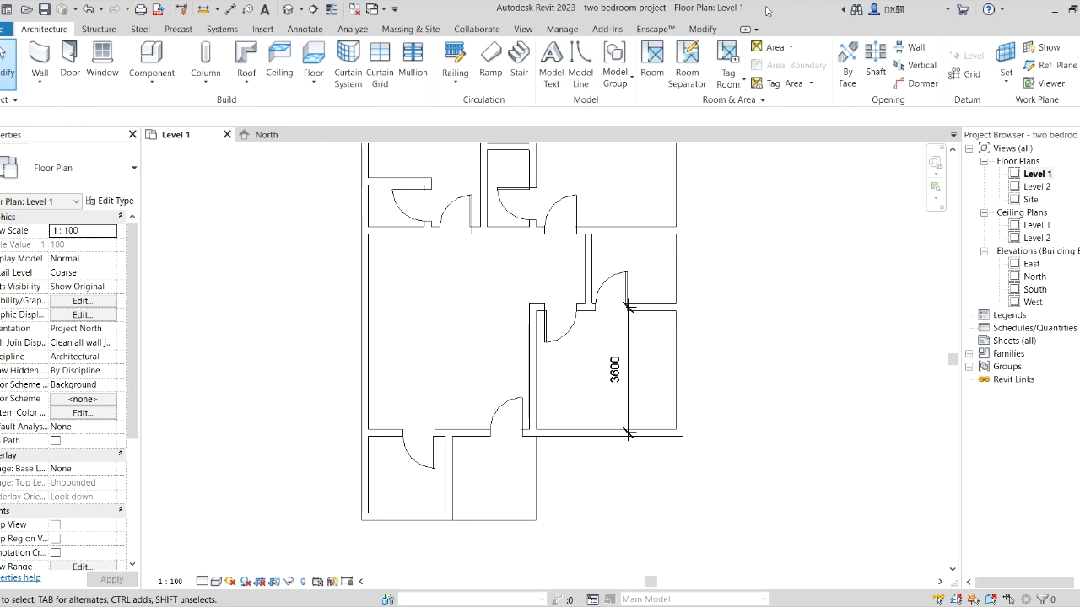
Align the lower-left room's door with the inner face of the wall next to the porch.
left_click(700, 29)
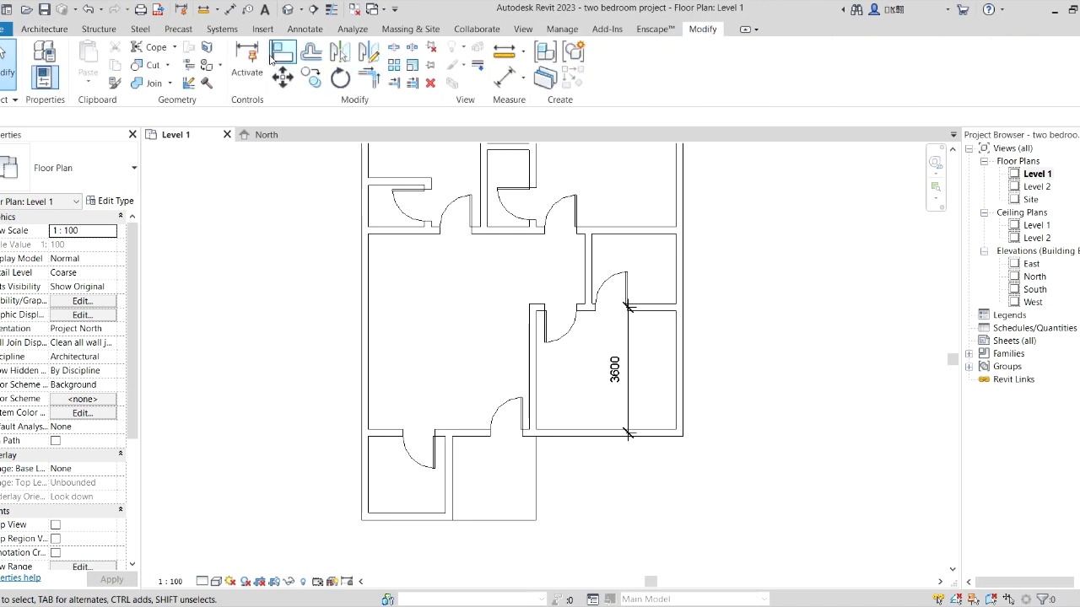
key("a")
key("l")
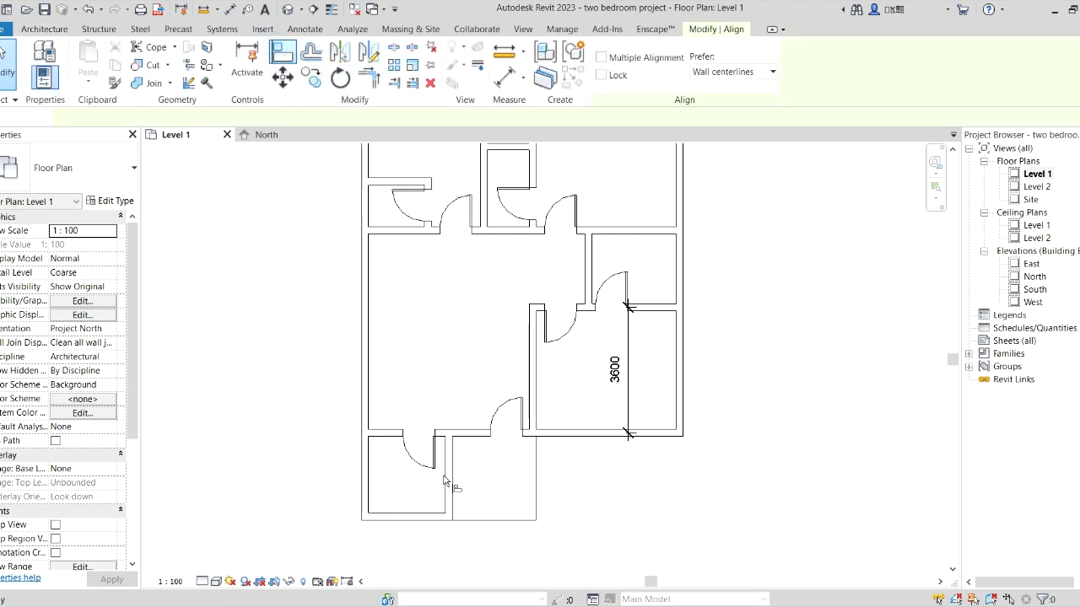
left_click(444, 479)
left_click(432, 464)
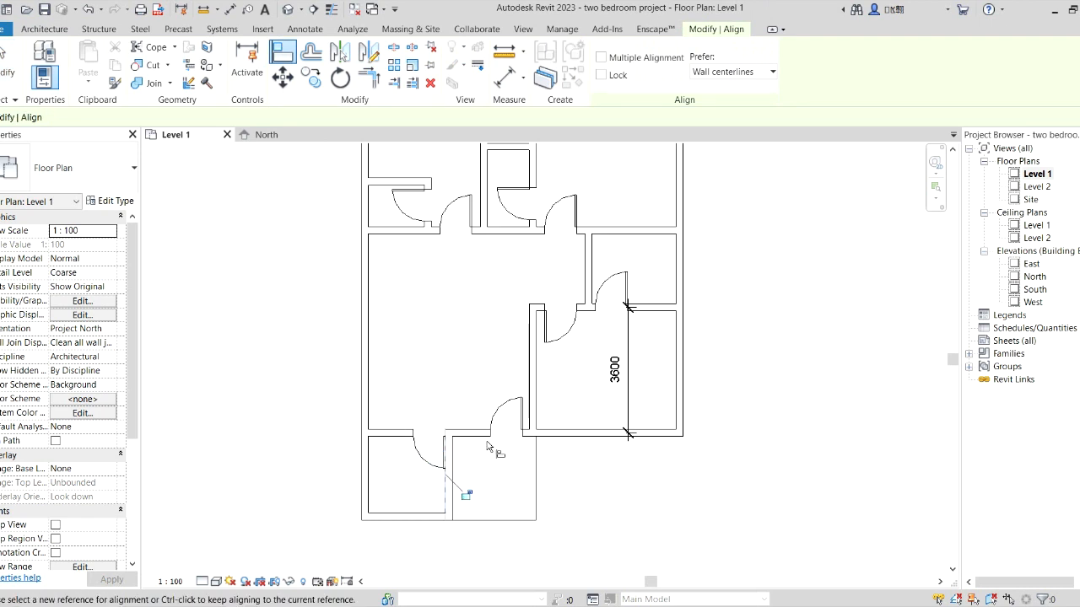
Align the porch entrance door with the dividing wall's left face and the lower-right room's door with that wall's right face.
left_click(523, 368)
left_click(525, 411)
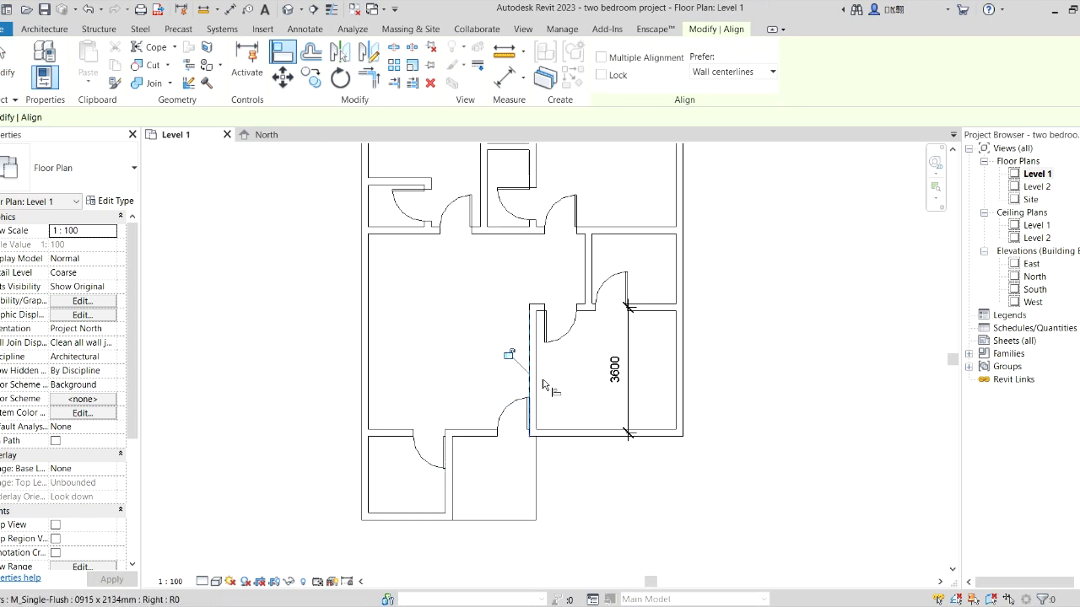
left_click(540, 348)
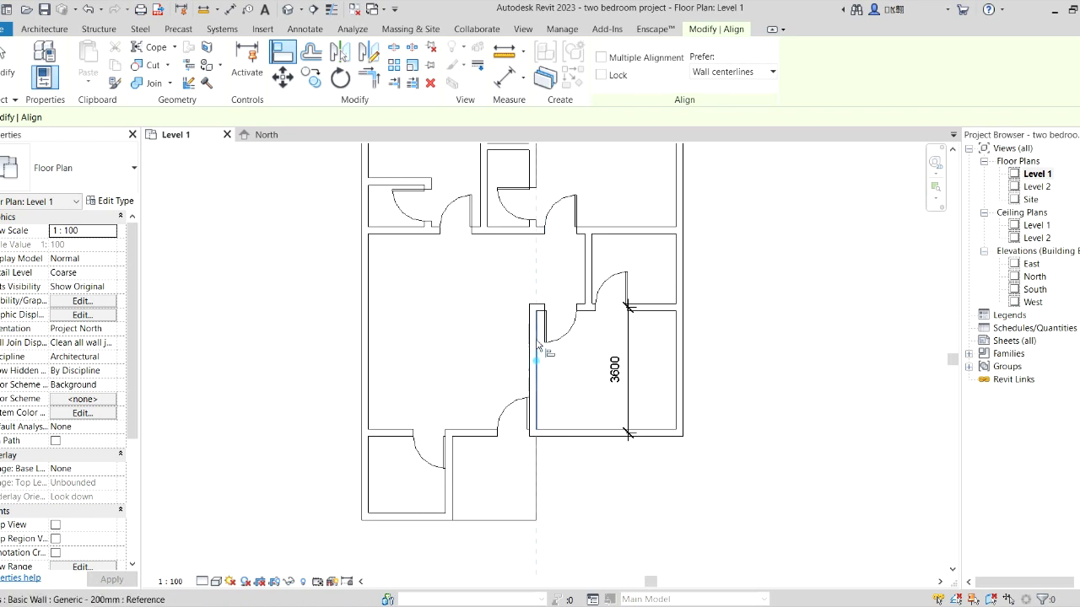
left_click(541, 348)
left_click(548, 344)
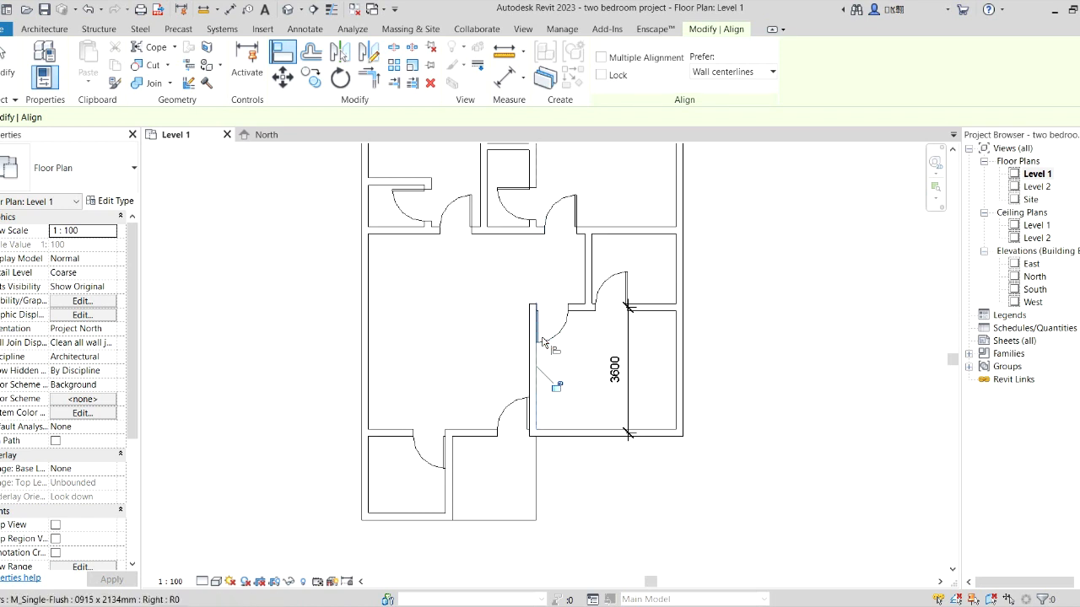
Align the middle-right room's door with its left wall's inner face and the top-right room's door with that wall's outer face.
left_click(592, 258)
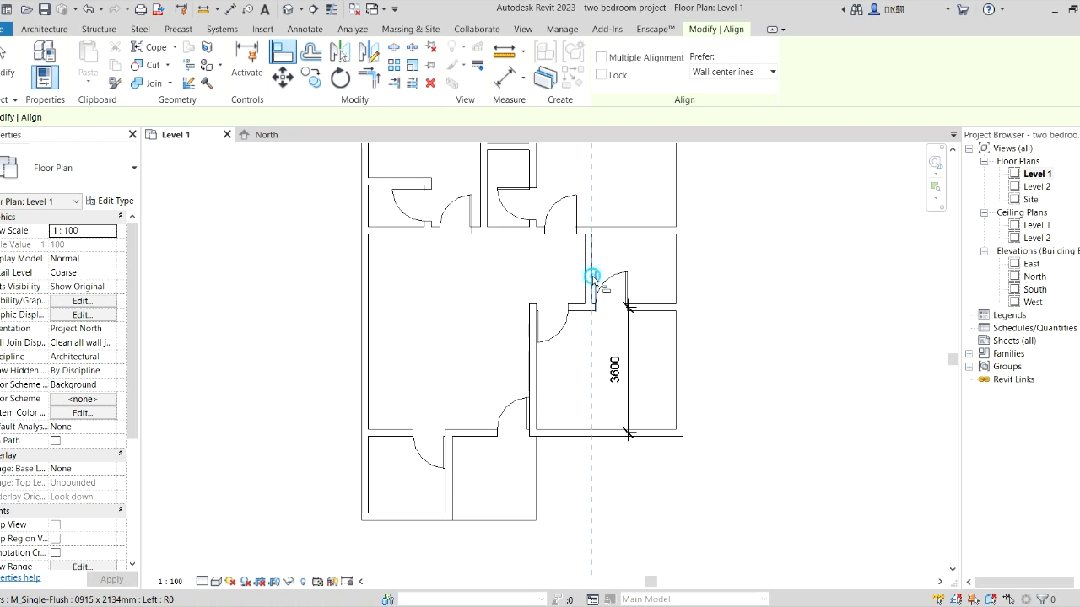
left_click(591, 265)
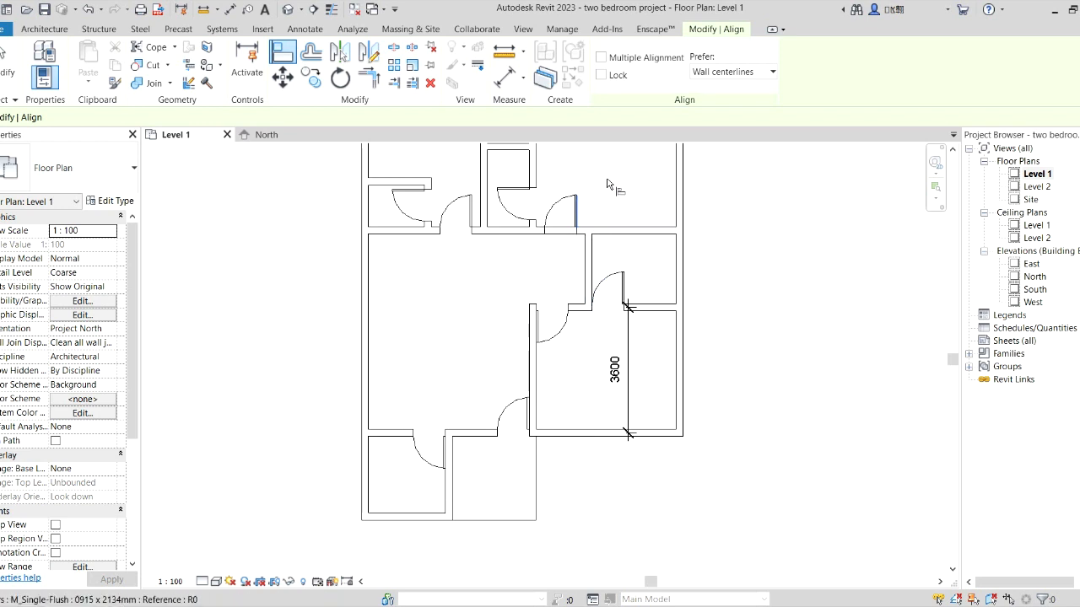
left_click(606, 184)
left_click(588, 265)
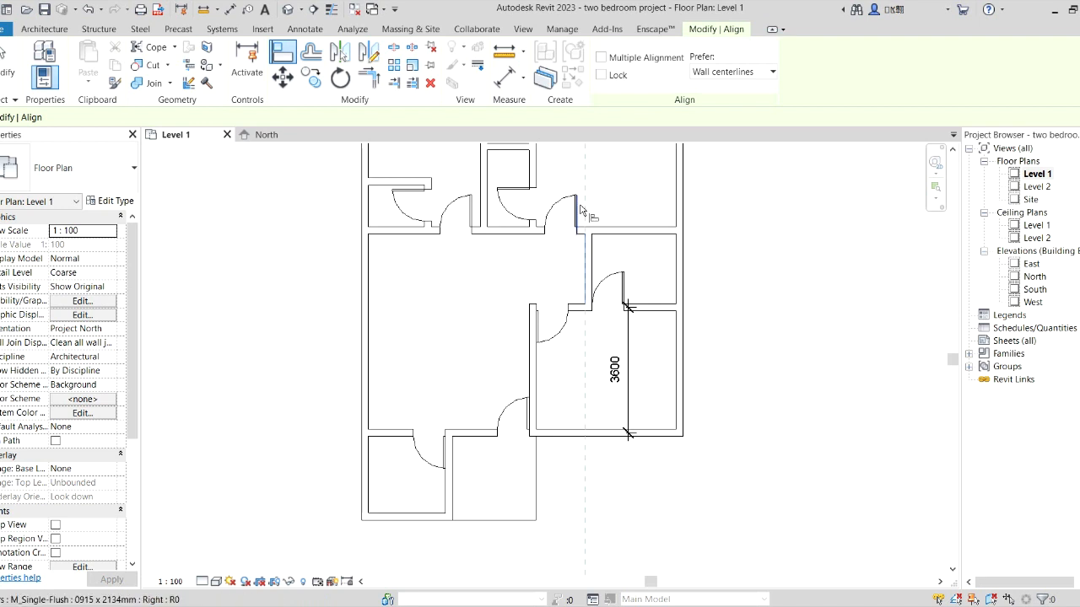
left_click(579, 216)
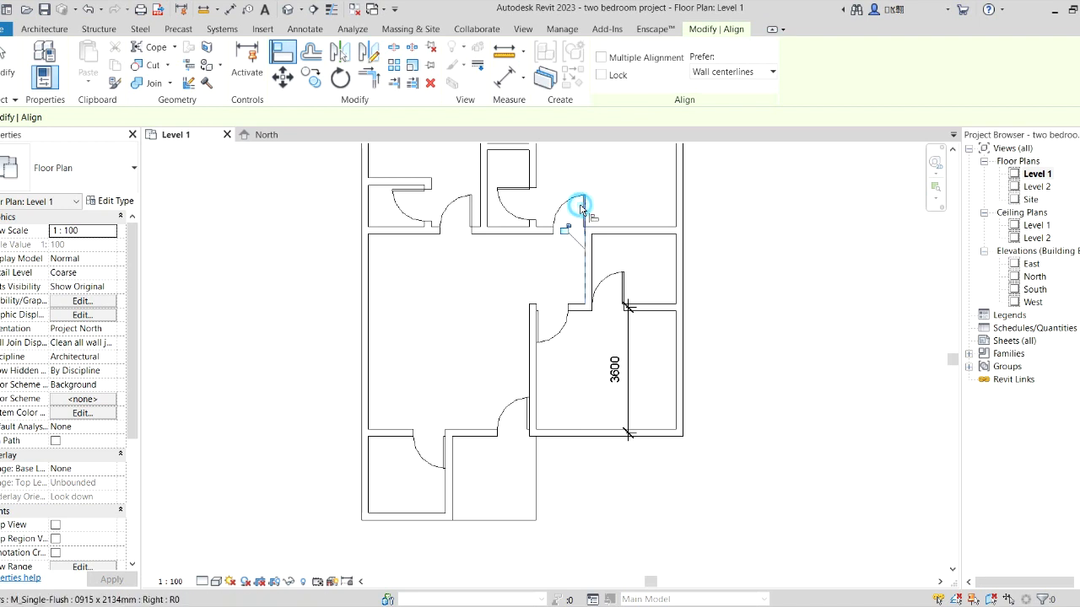
Align the top-left room's door with its right wall and the small corner room's door with its upper wall.
left_click(482, 182)
left_click(474, 211)
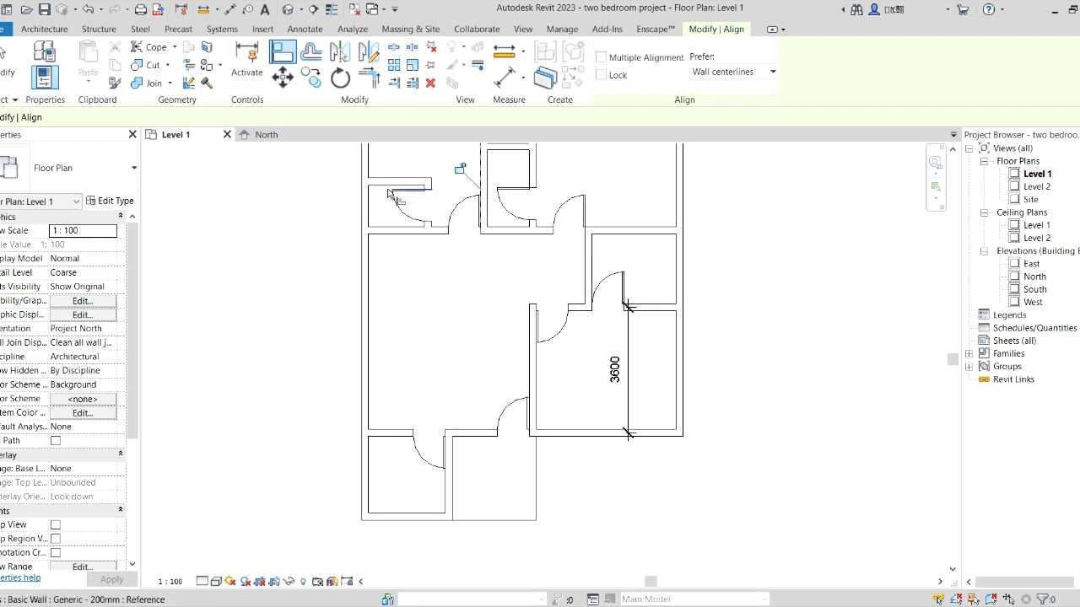
left_click(396, 185)
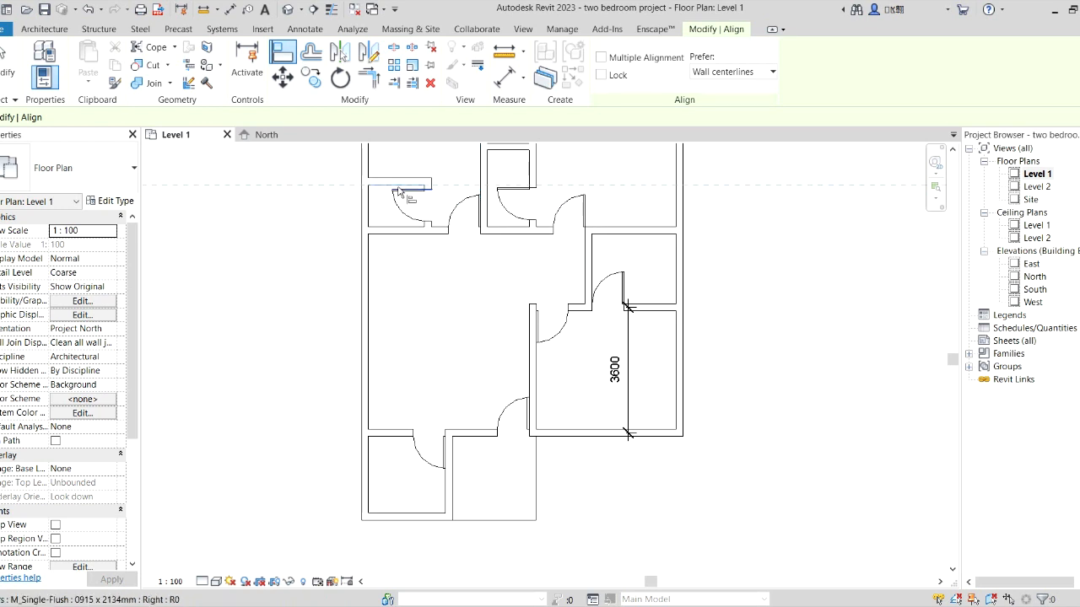
left_click(397, 193)
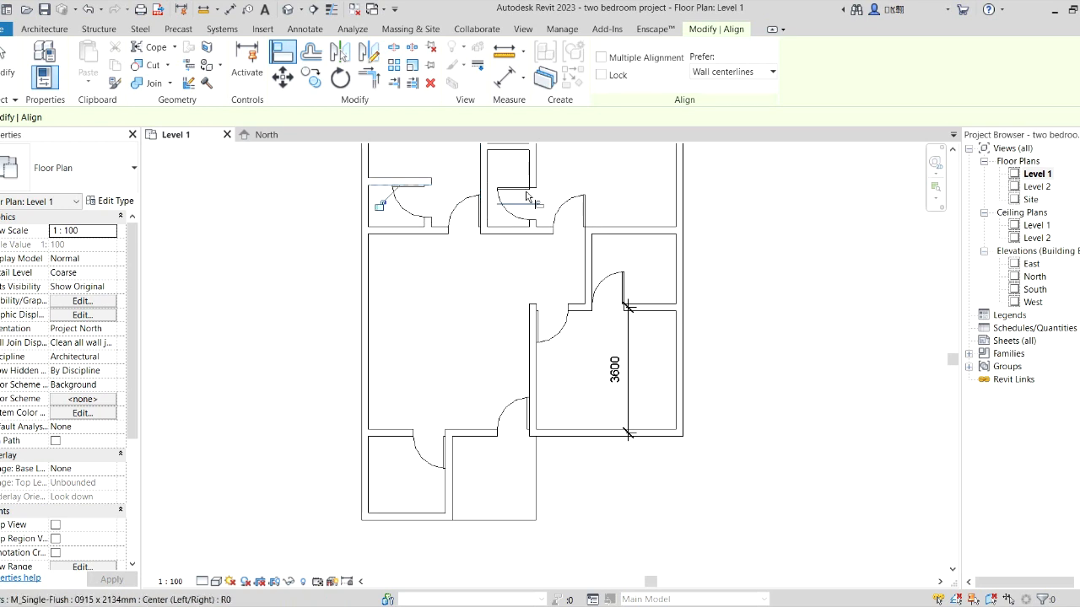
Try aligning the narrow central room's door with its upper wall, and align it with the lower wall instead.
left_click(519, 152)
left_click(517, 186)
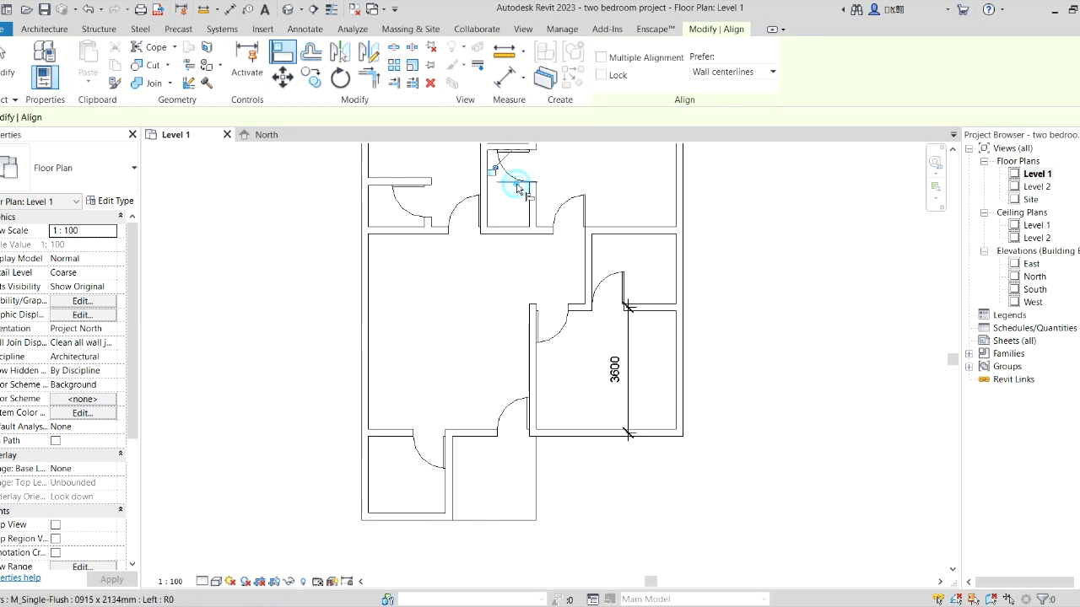
scroll(572, 185, "down", 1)
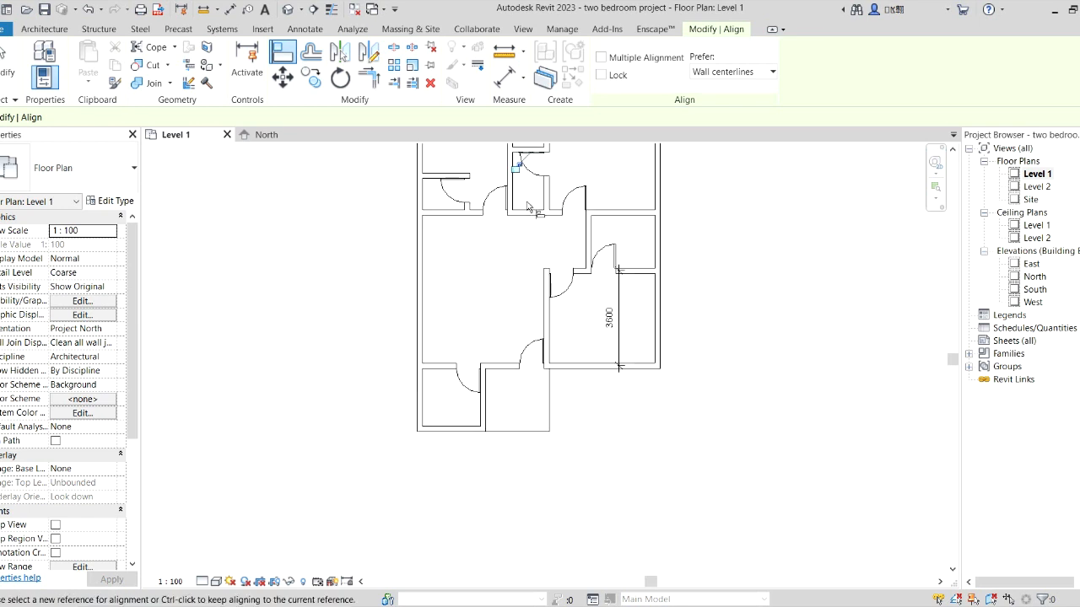
scroll(536, 207, "up", 1)
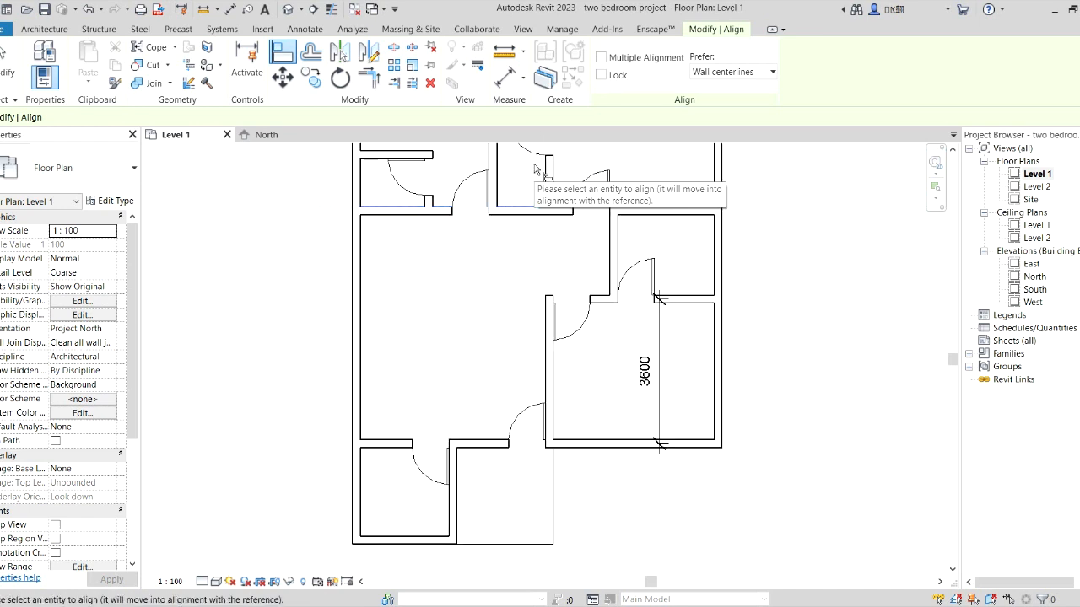
left_click(538, 174)
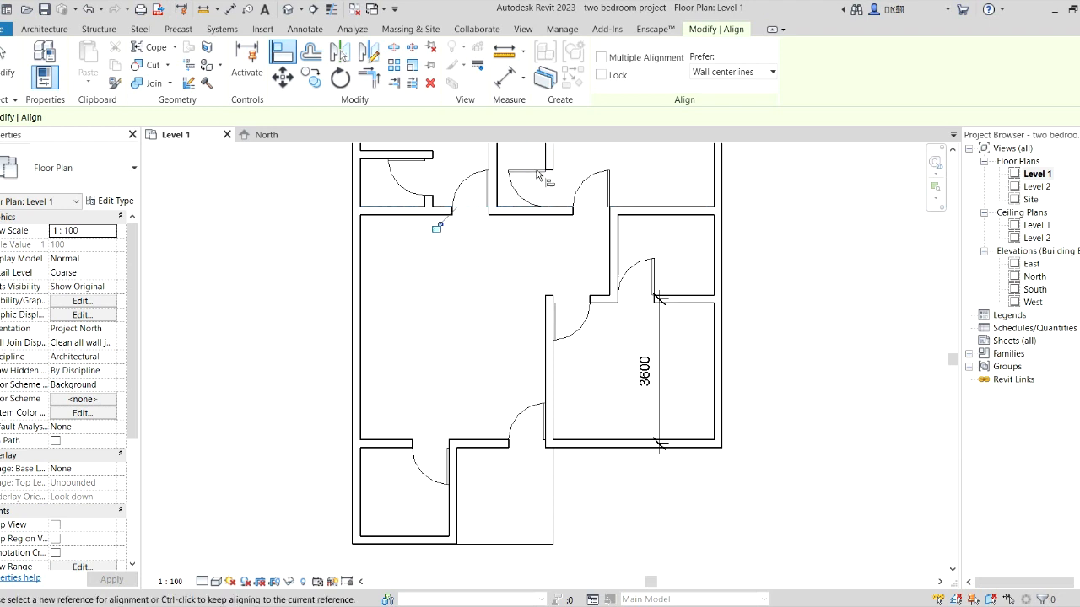
right_click(627, 157)
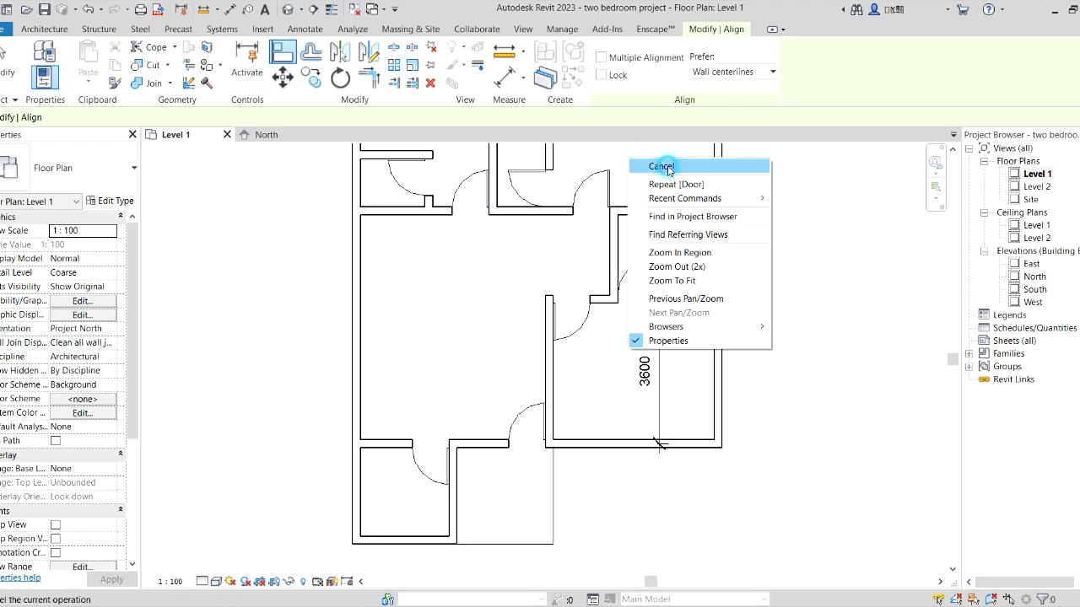
left_click(663, 167)
Flip the hinge side of the narrow central room's door so its leaf sits against the lower wall.
left_click(523, 173)
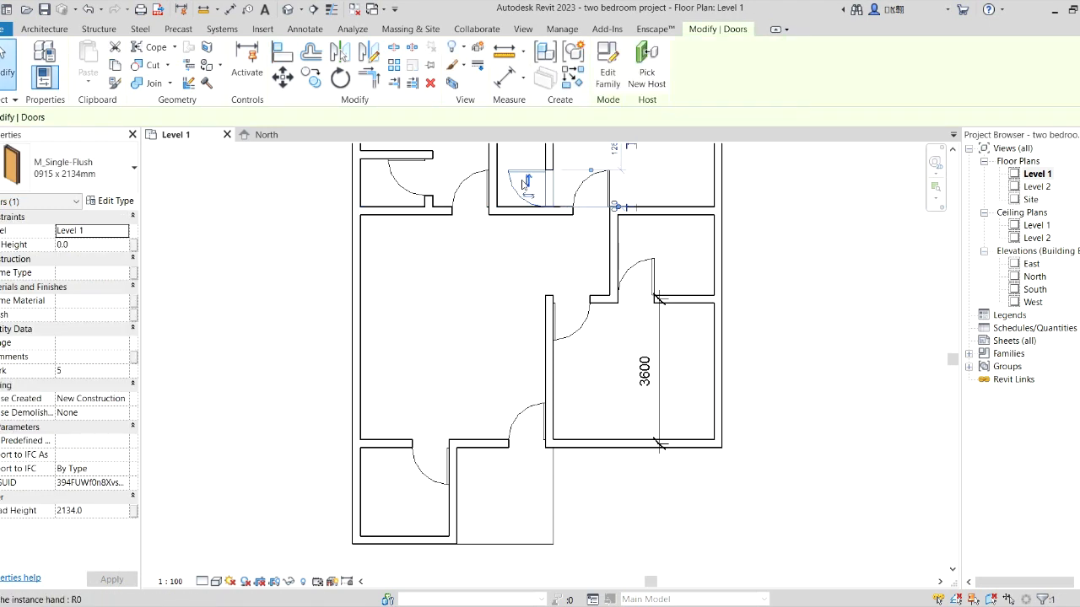
left_click(527, 179)
left_click(506, 308)
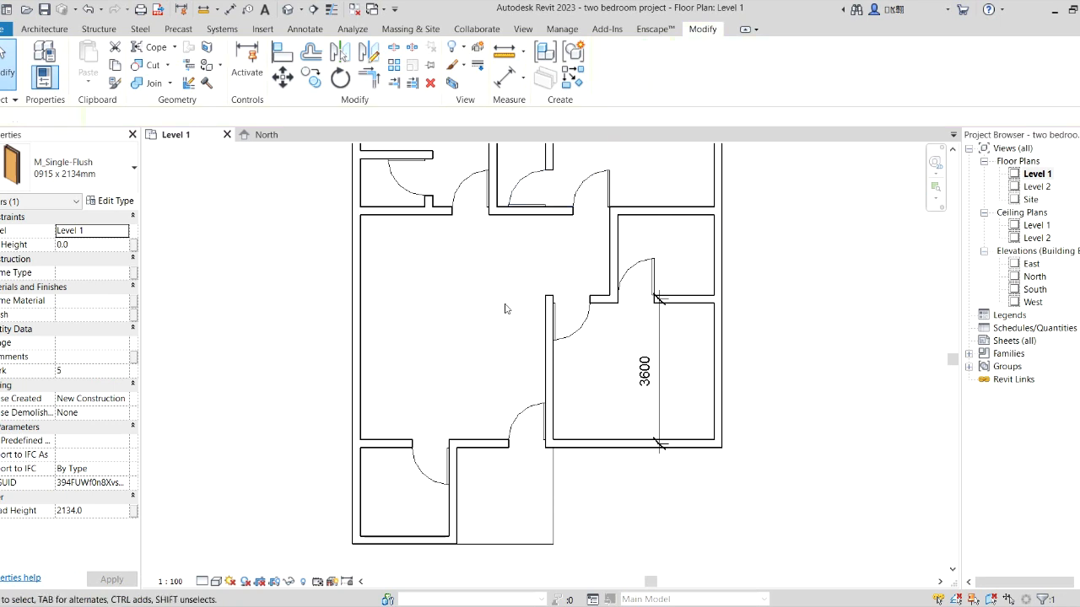
Place another M_Single-Flush 0915 x 2134mm door in the top-left room's right wall, just above the narrow central room.
scroll(505, 308, "down", 2)
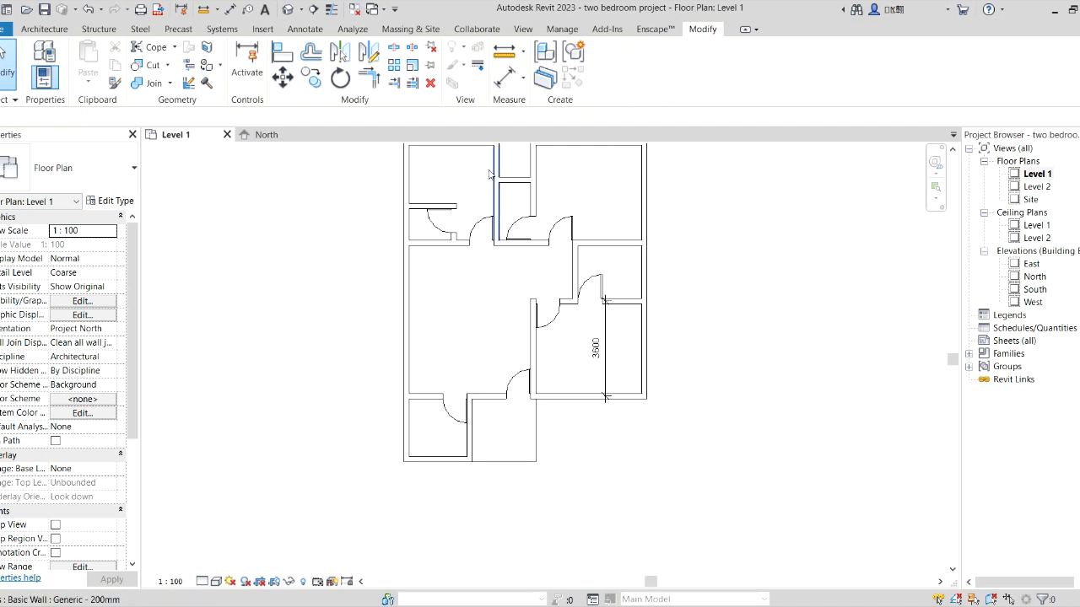
left_click(475, 229)
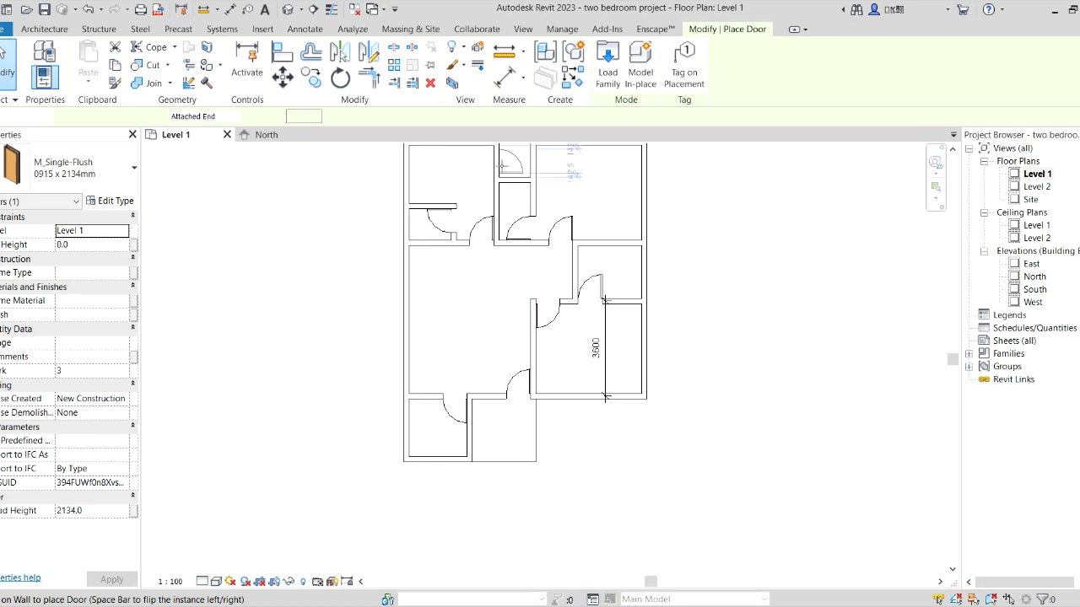
left_click(504, 165)
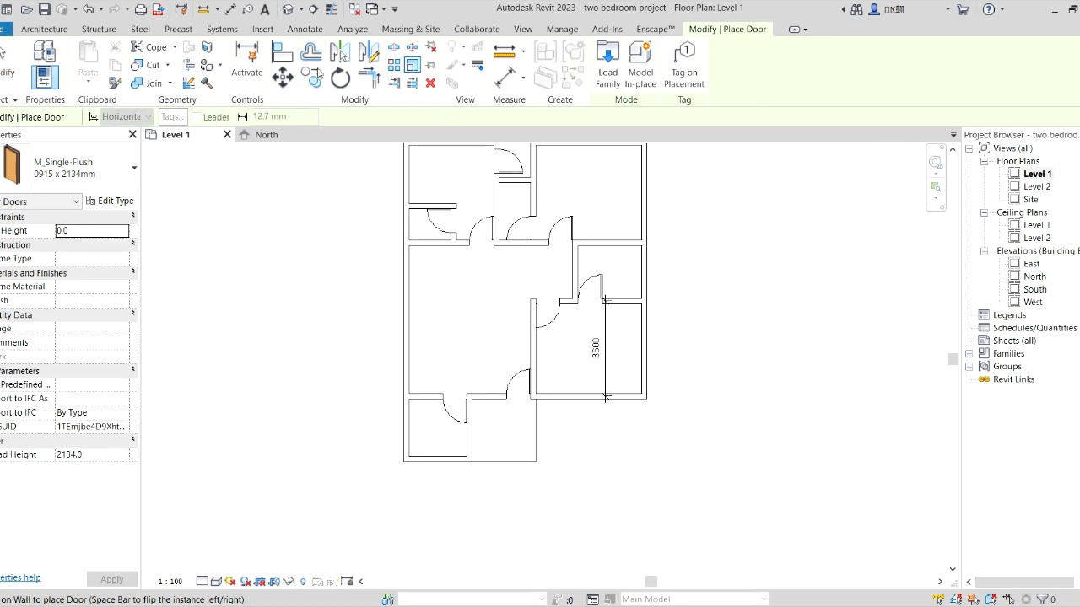
Align the new door in the top-left room's right wall with the upper face of the narrow central room's upper wall.
left_click(281, 56)
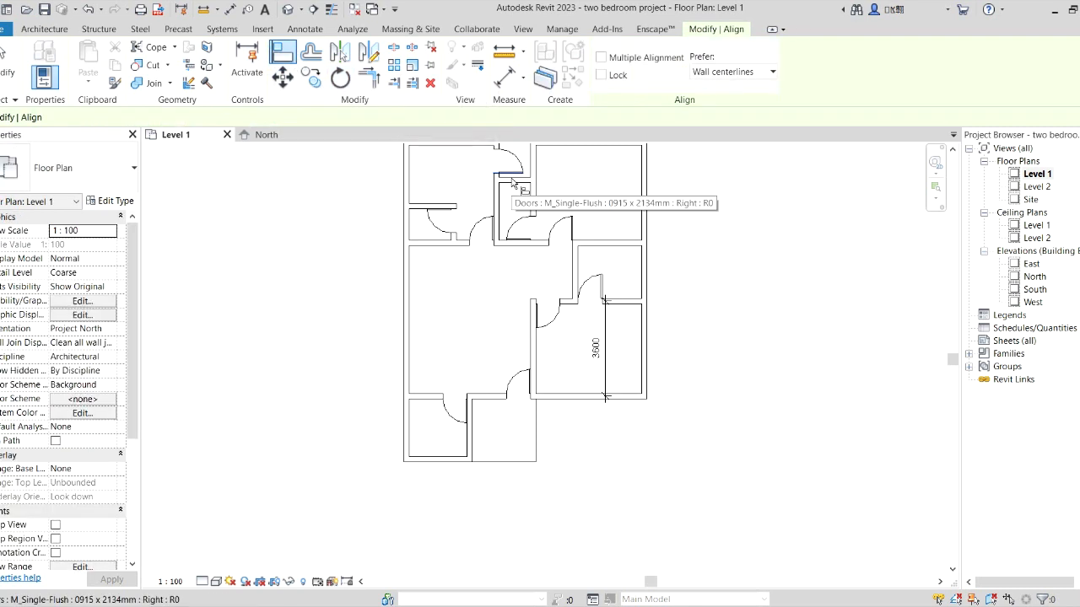
scroll(511, 183, "up", 3)
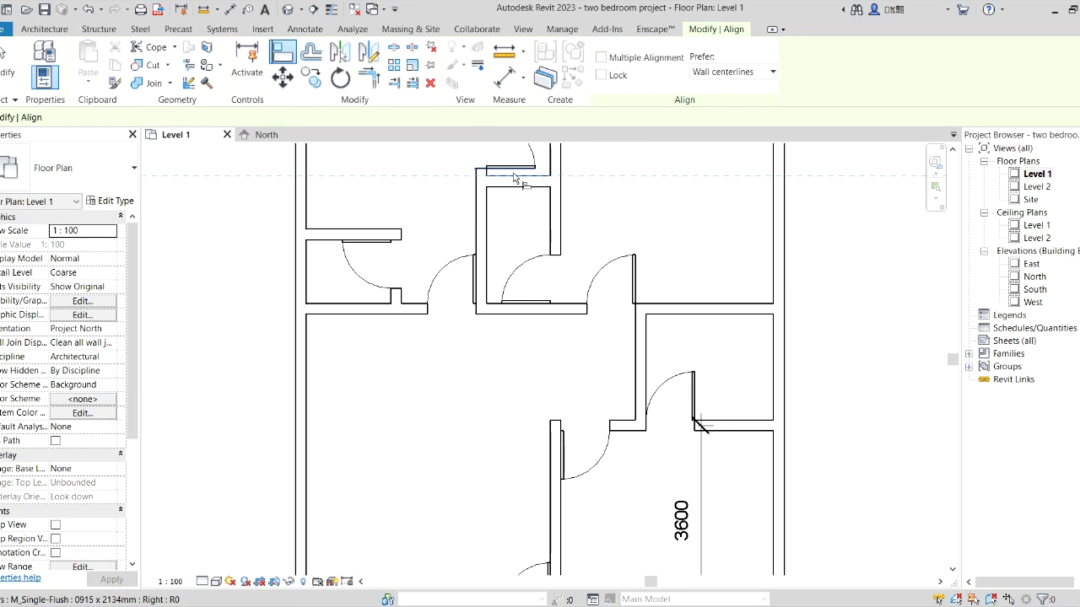
left_click(513, 176)
scroll(516, 181, "down", 3)
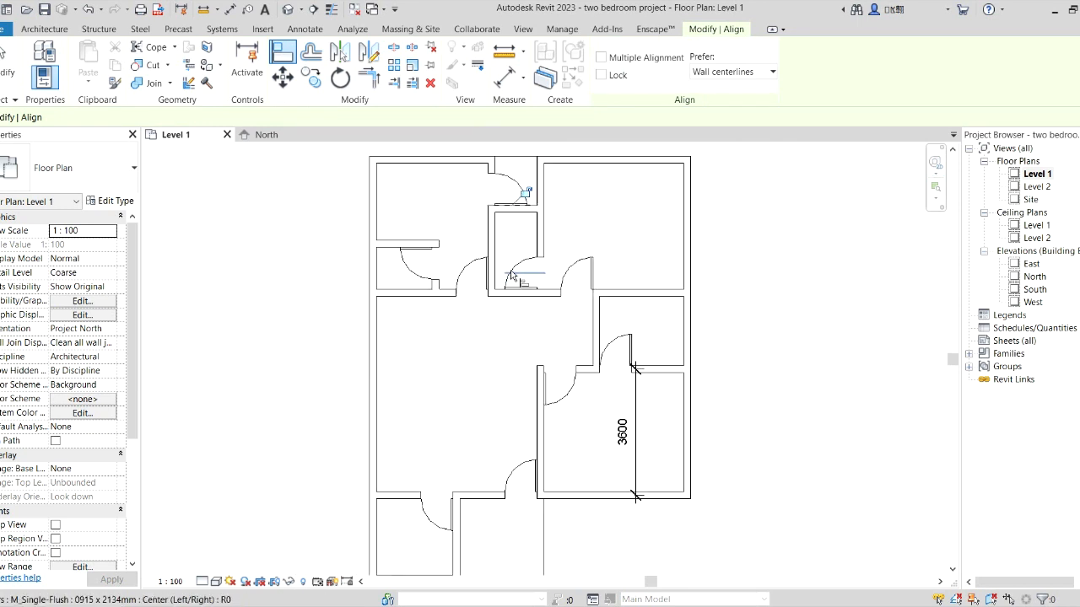
right_click(601, 217)
left_click(635, 230)
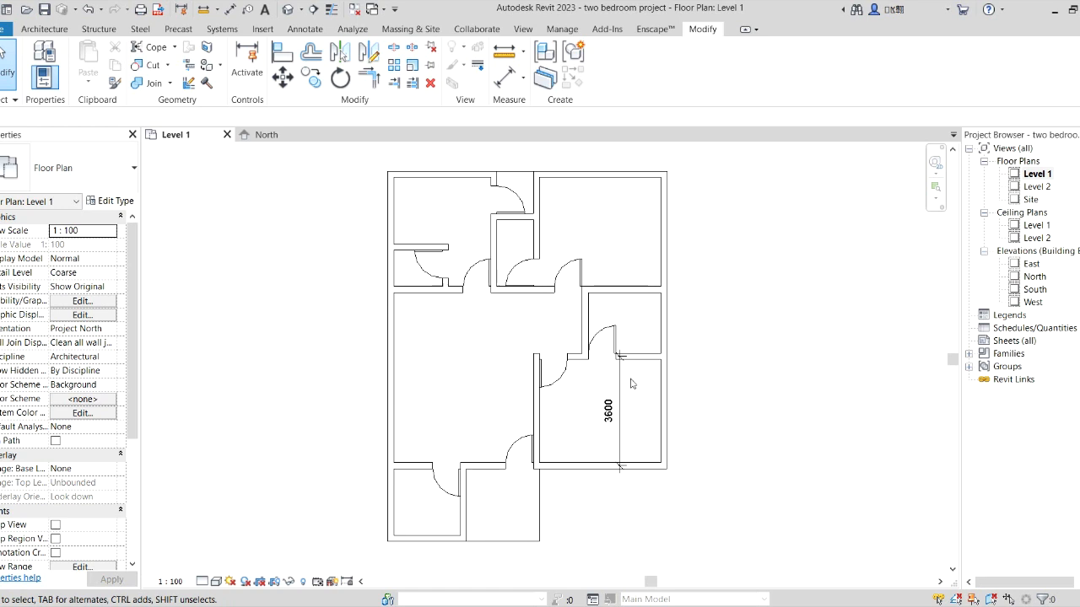
Try flipping the hinge side of the middle-right room's door, and undo the flip.
left_click(613, 335)
left_click(606, 339)
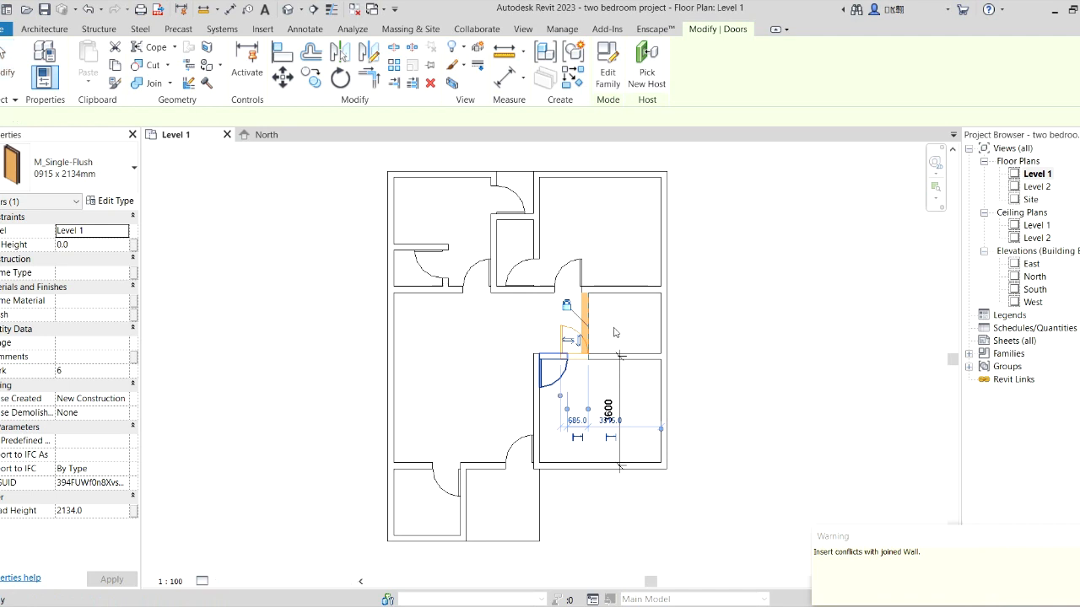
key("ctrl+z")
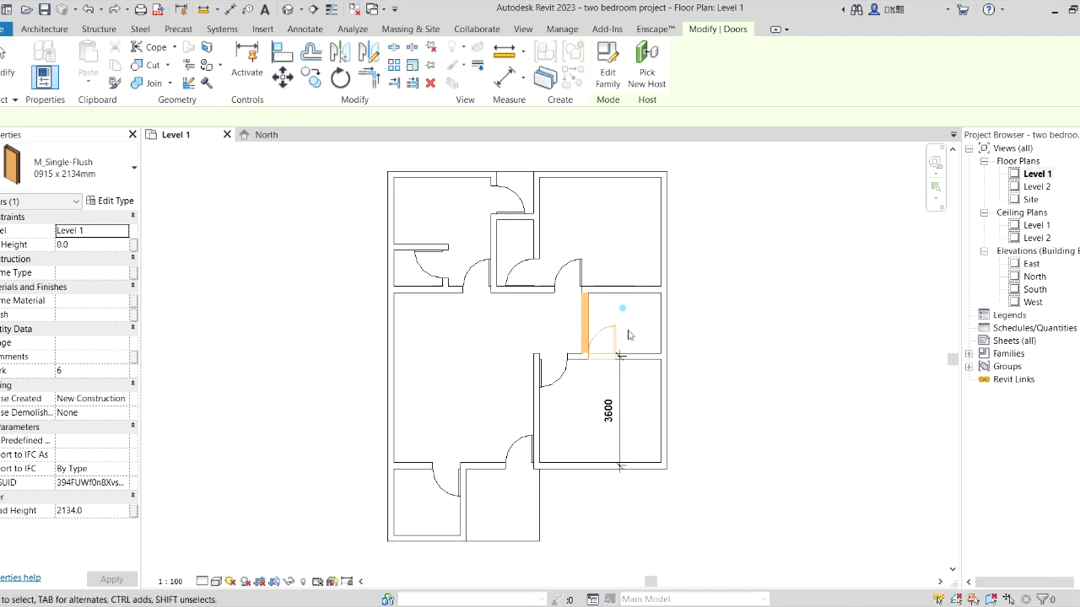
left_click(609, 334)
left_click(609, 335)
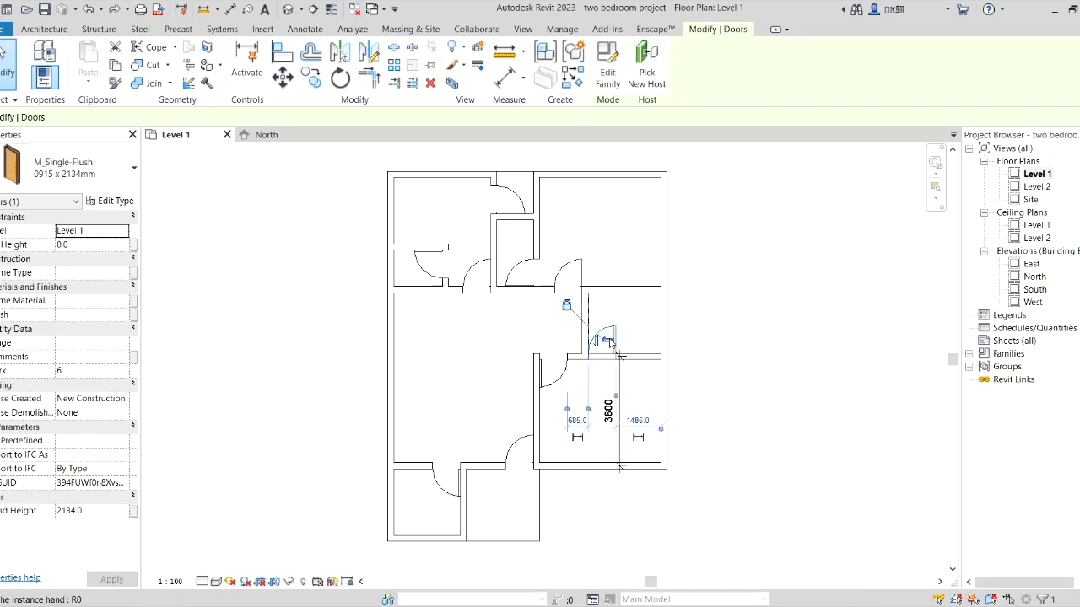
left_click(609, 340)
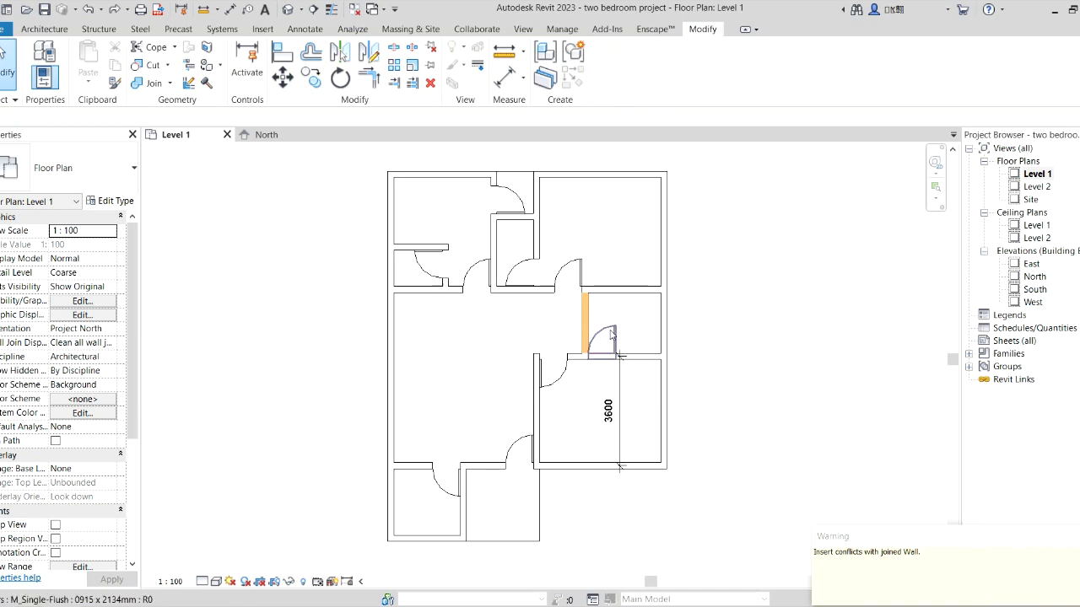
Flip the hinge side of the middle-right room's door, keeping the flipped door for repositioning.
scroll(614, 327, "up", 3)
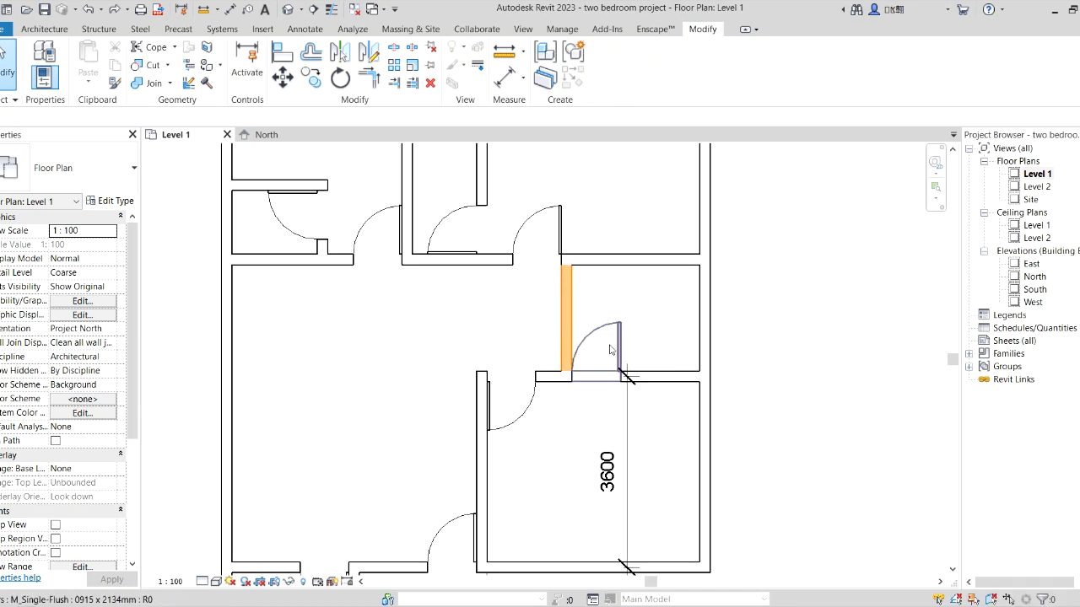
left_click(610, 349)
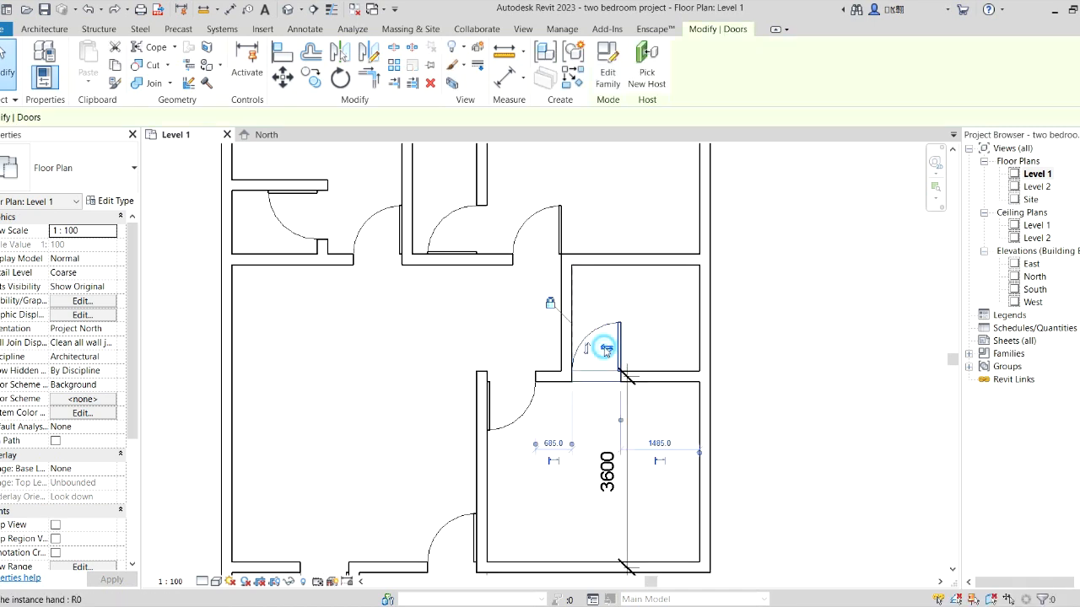
left_click(606, 349)
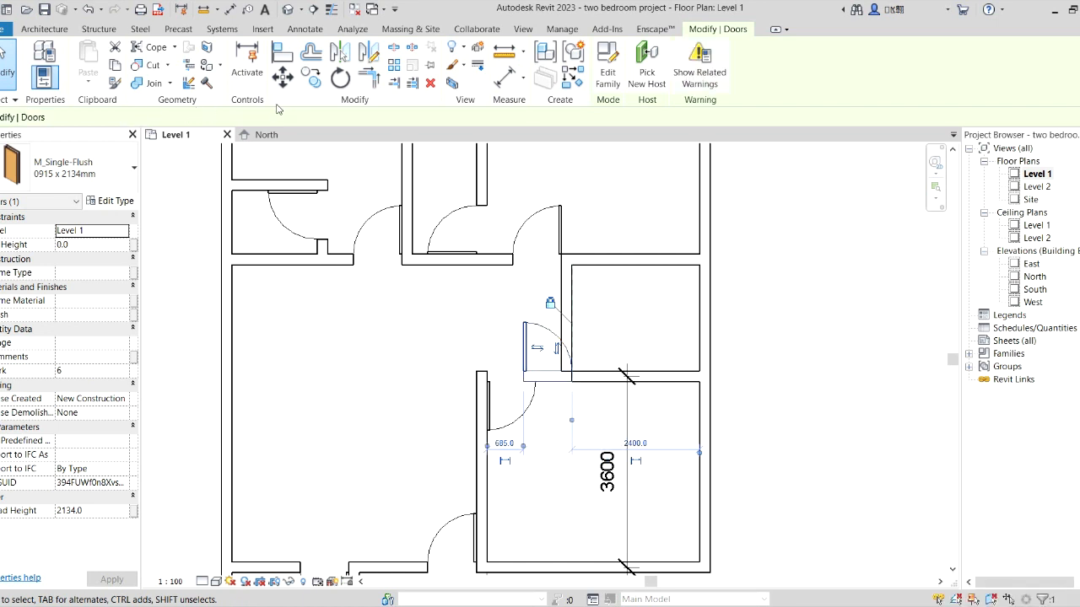
Try to move the flipped door back into the middle-right room, and unlock its alignment with the left wall.
left_click(284, 78)
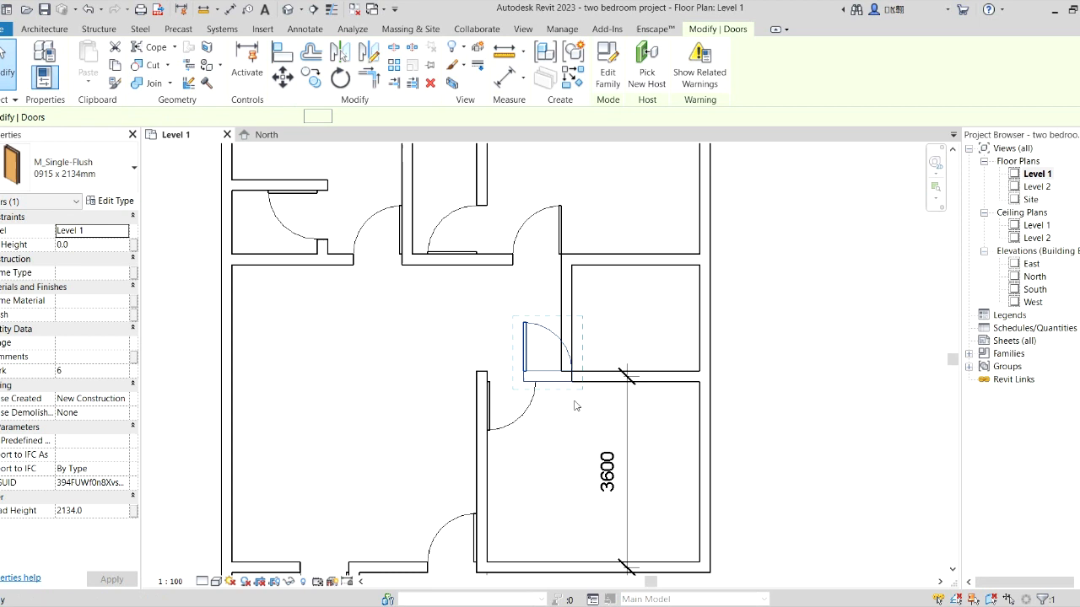
left_click(531, 373)
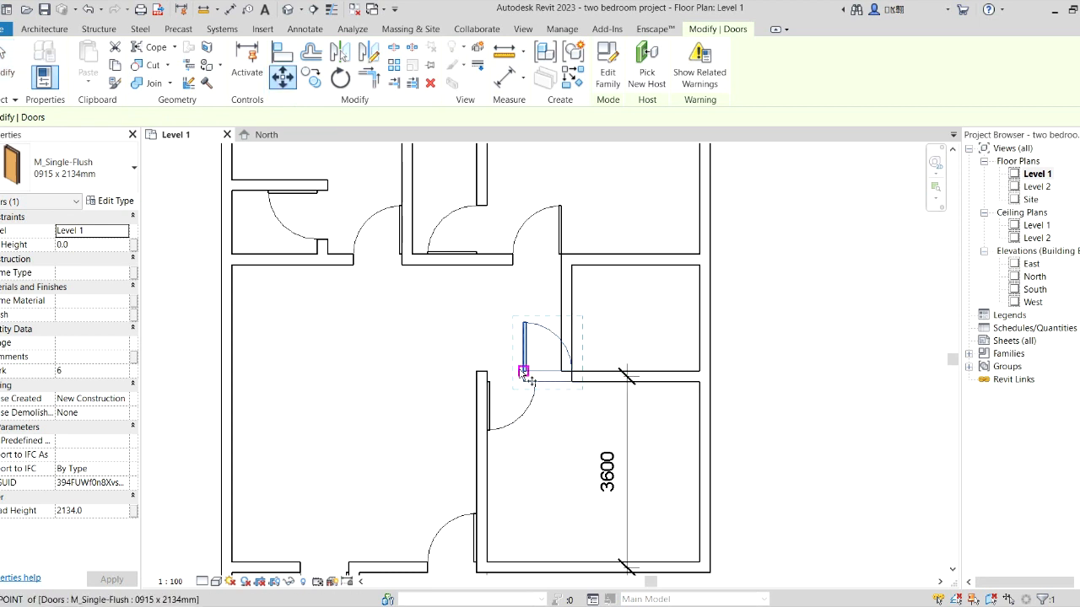
left_click(572, 377)
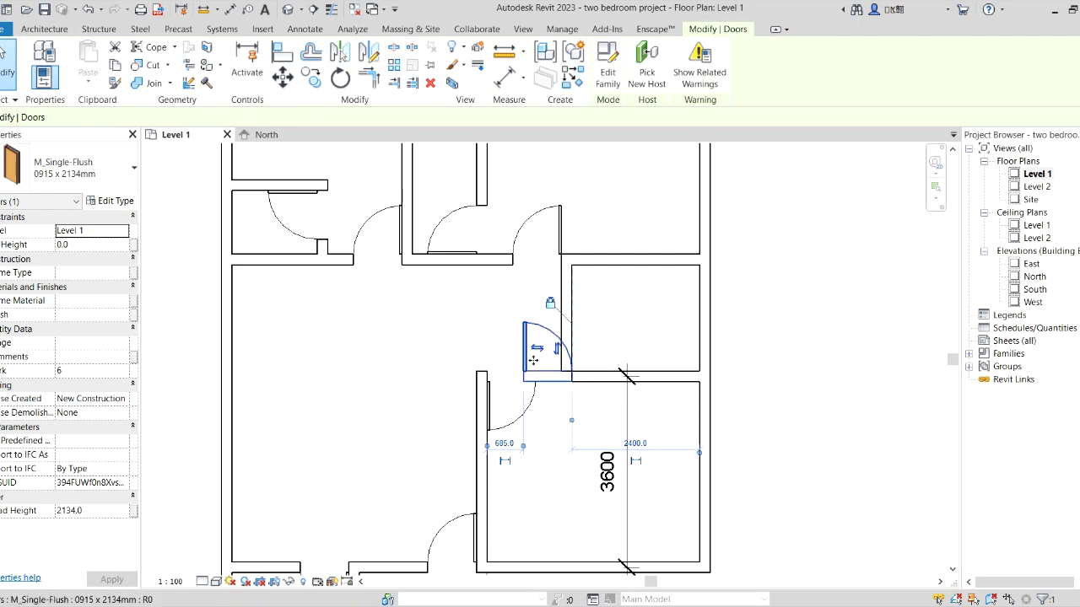
left_click_drag(530, 361, 600, 360)
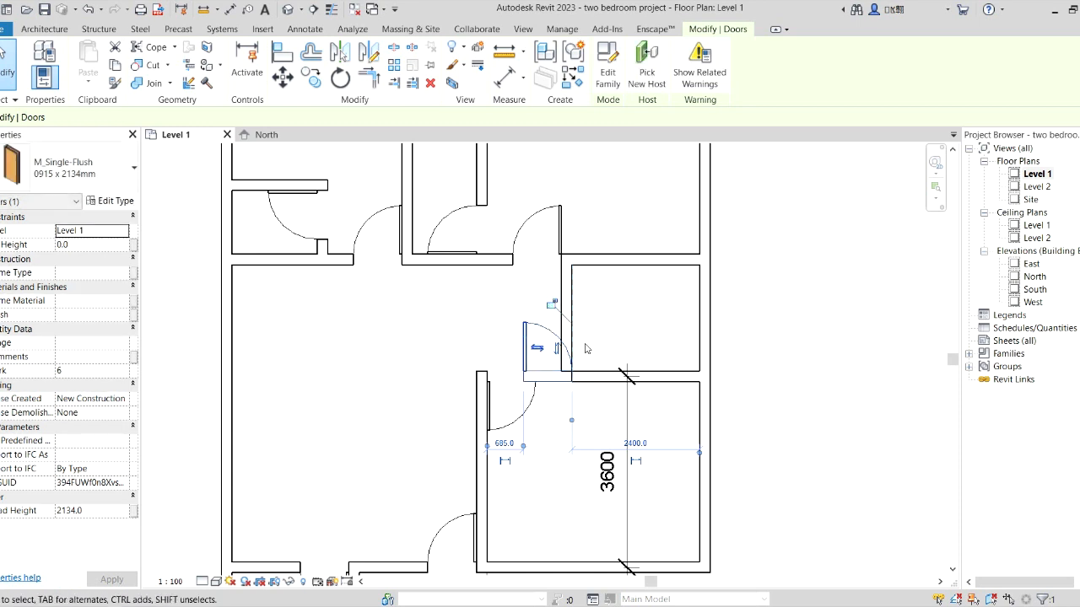
key("space")
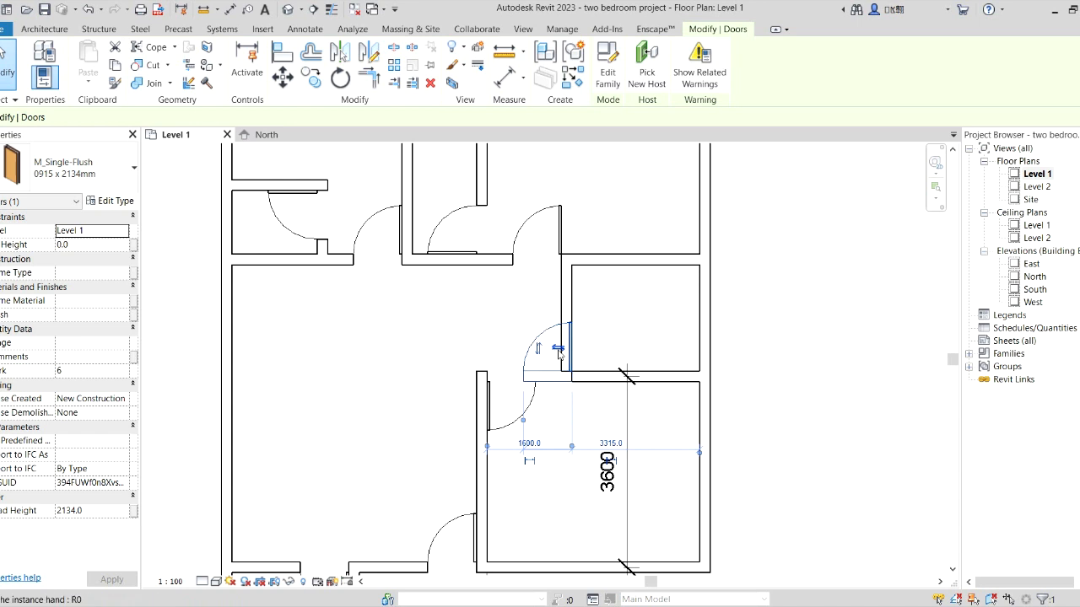
left_click(557, 350)
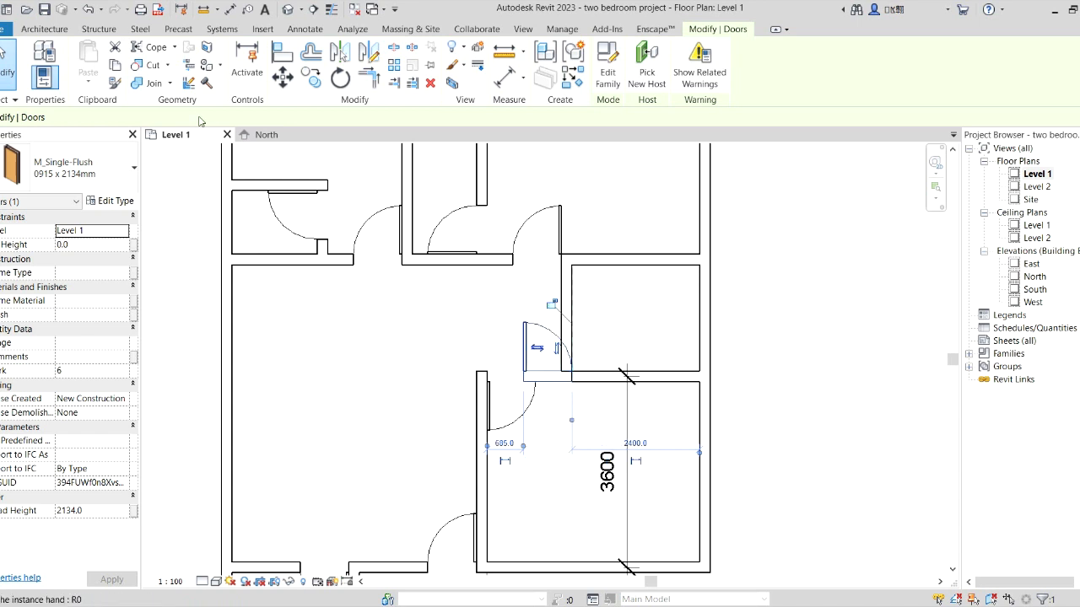
Align the hinge edge of the flipped door with the inner face of the middle-right room's left wall.
key("a")
key("l")
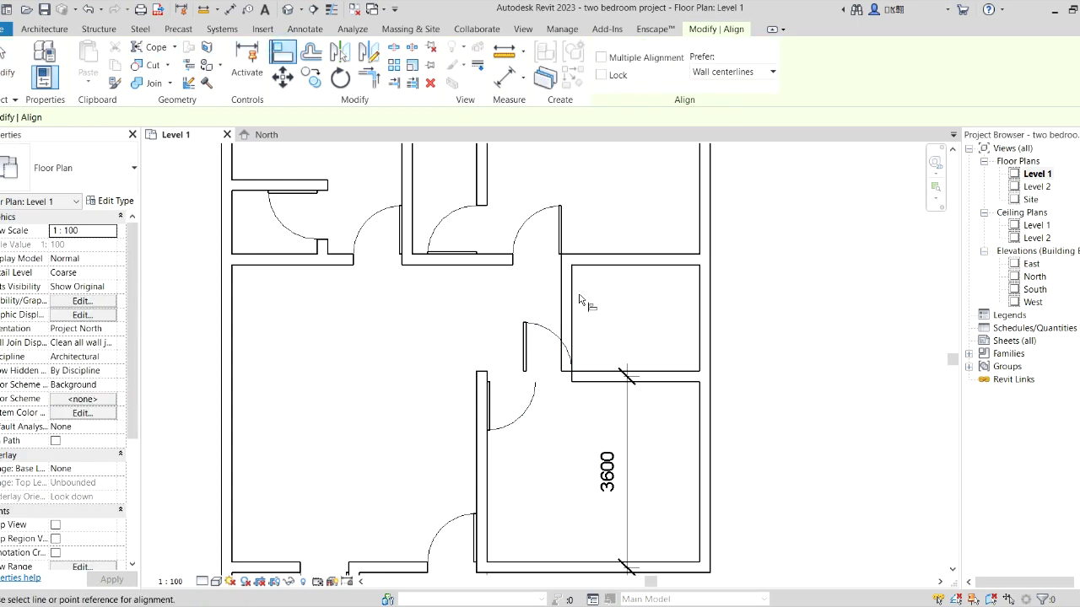
left_click(572, 304)
left_click(519, 349)
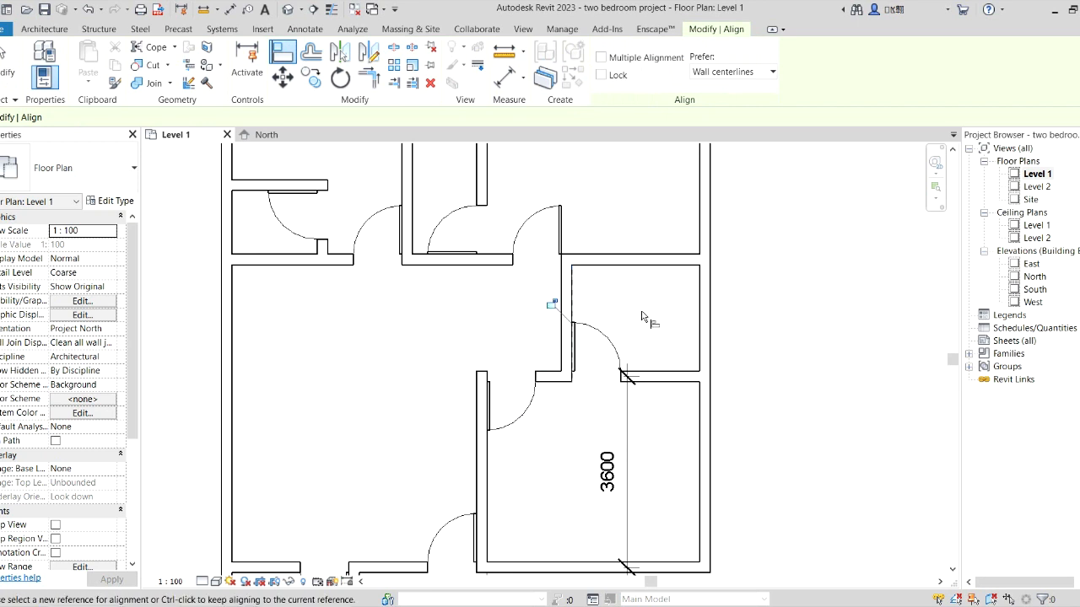
key("Escape")
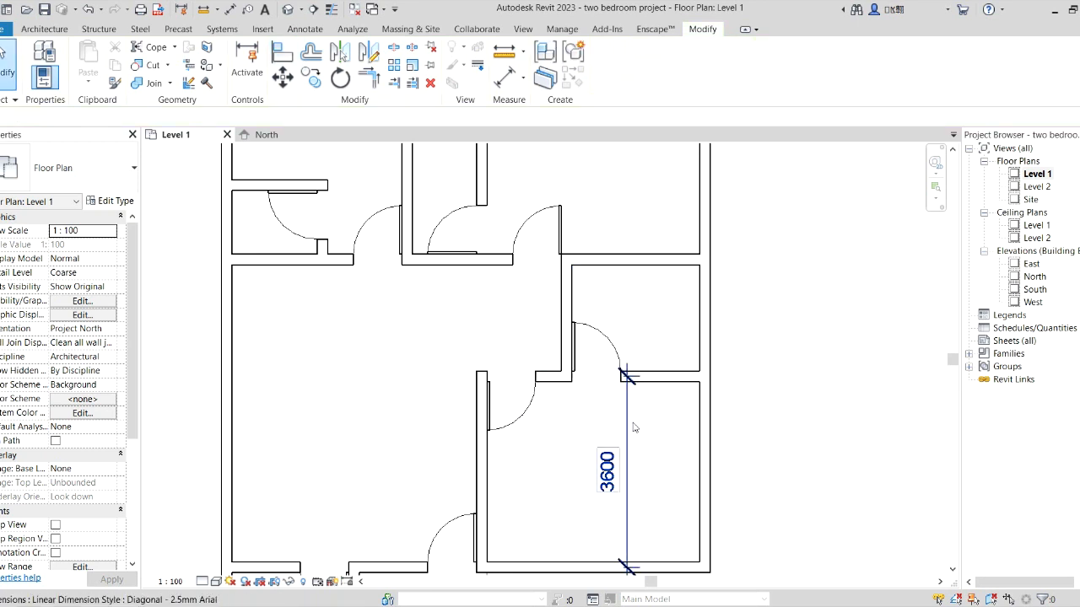
Duplicate the type of the narrow central room's door as "toilet door".
scroll(628, 418, "down", 2)
scroll(629, 418, "down", 2)
scroll(614, 388, "up", 3)
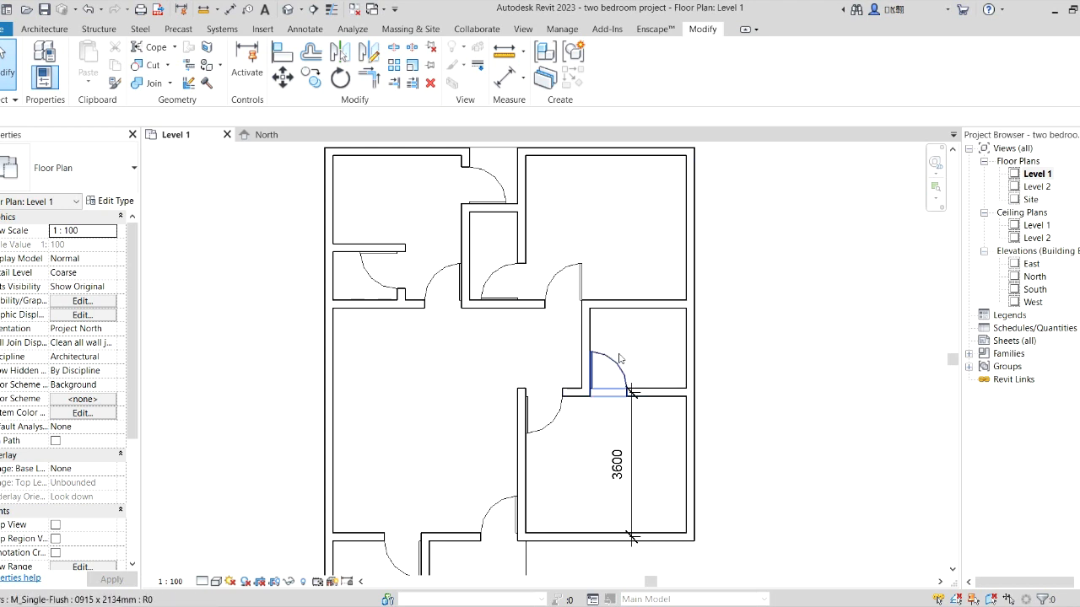
left_click(499, 267)
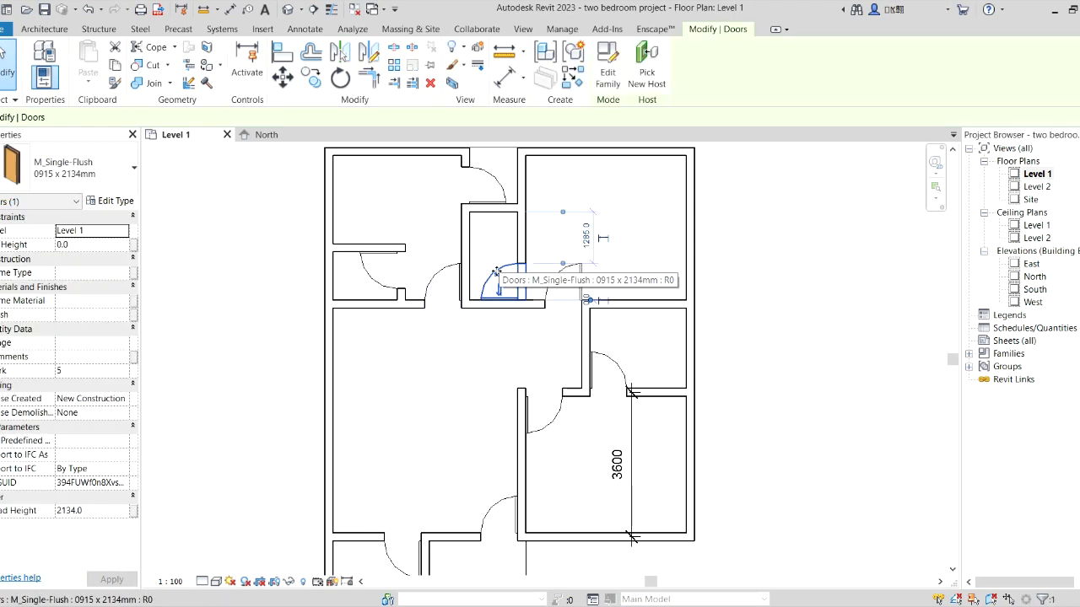
left_click(104, 201)
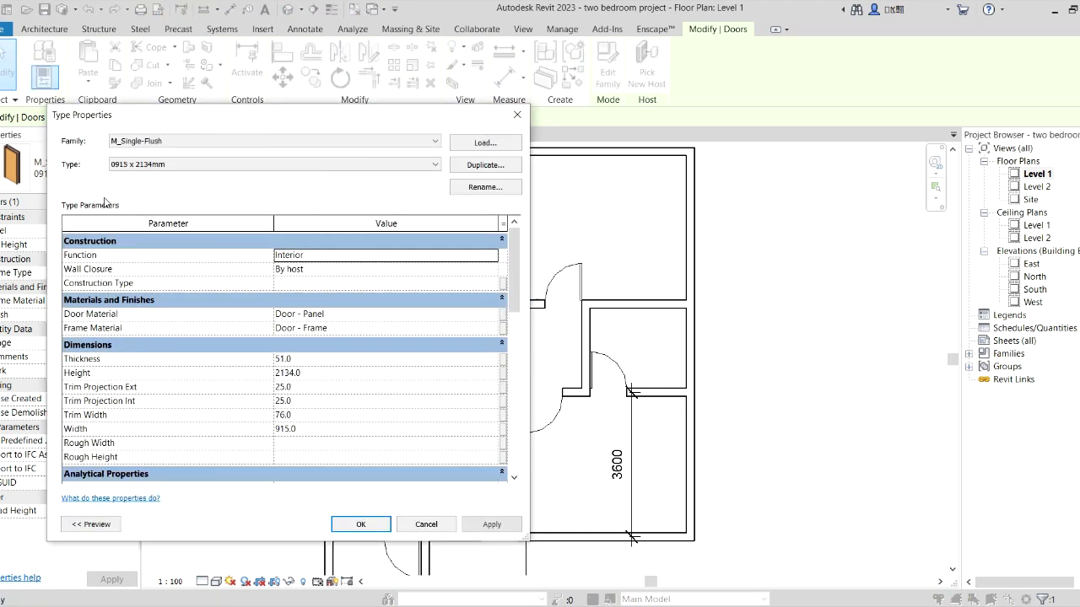
left_click(485, 164)
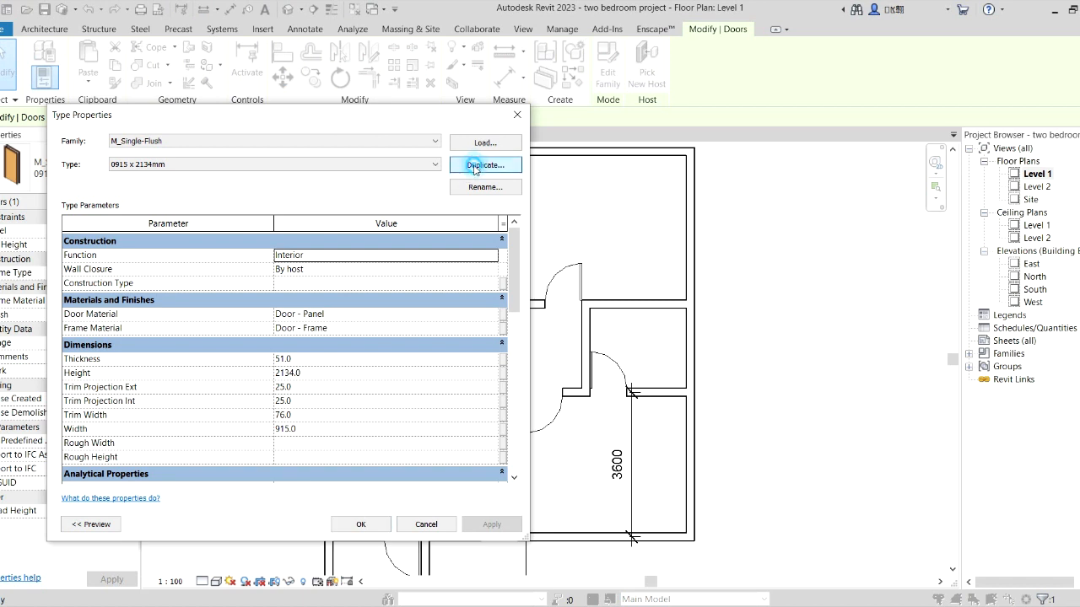
type("toilet door")
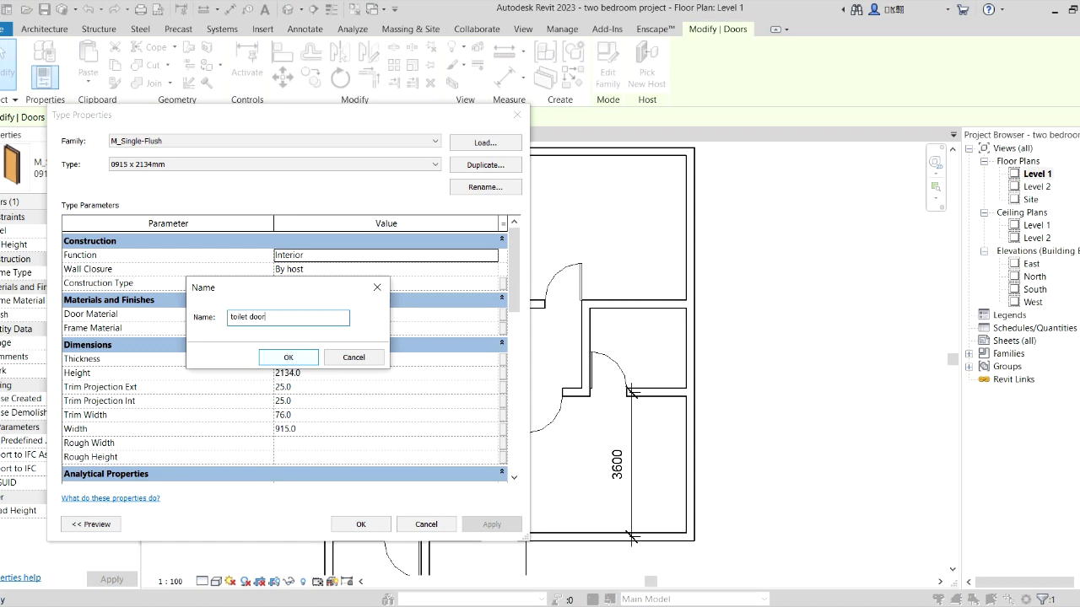
left_click(302, 358)
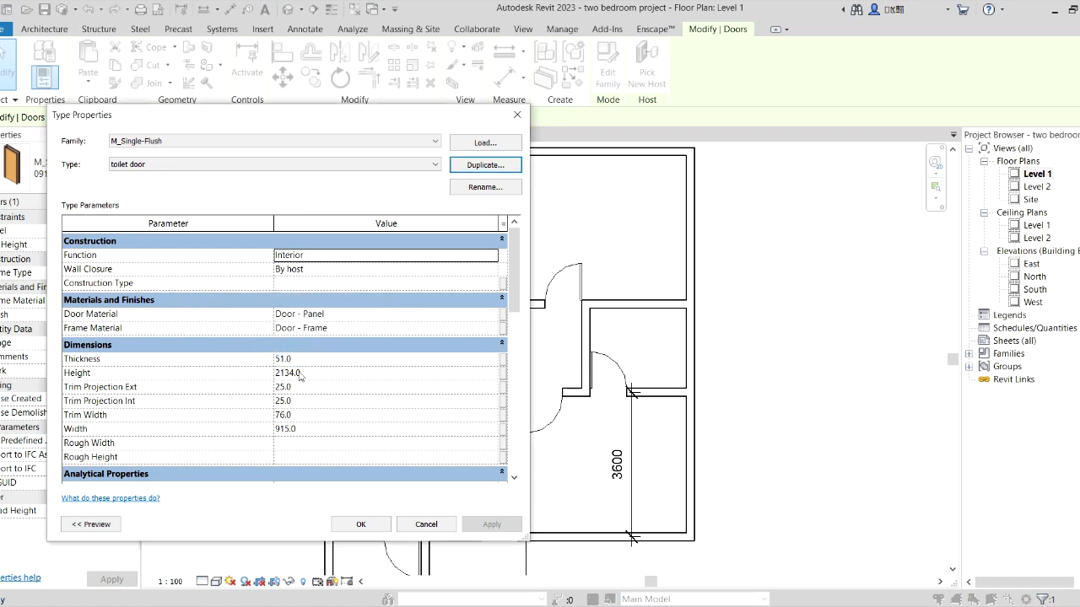
Set the toilet door type's width to 750 mm and apply it to the narrow central room's door.
left_click(308, 430)
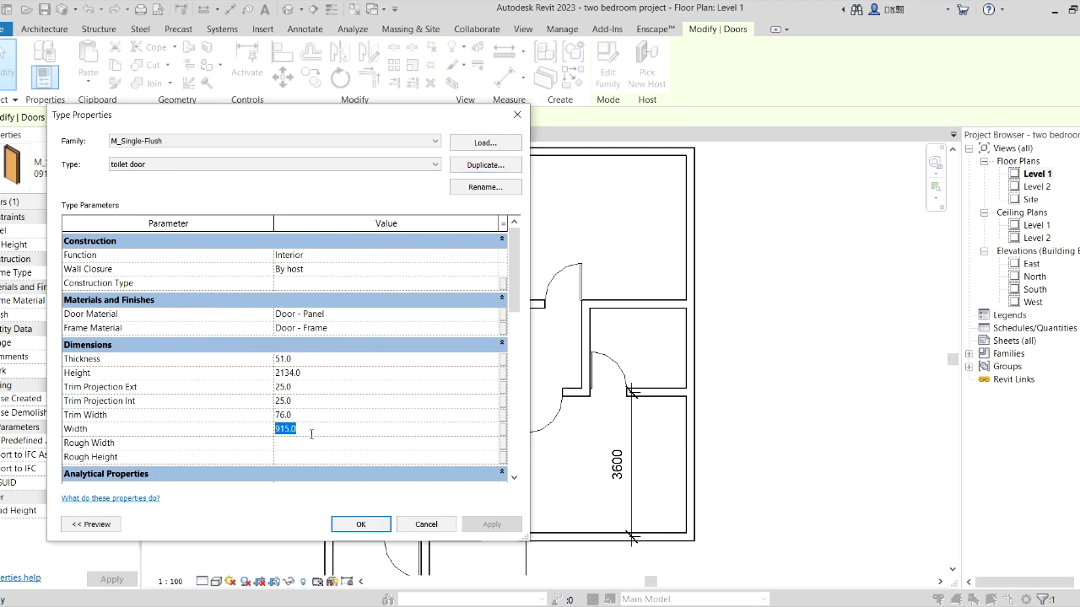
type("750")
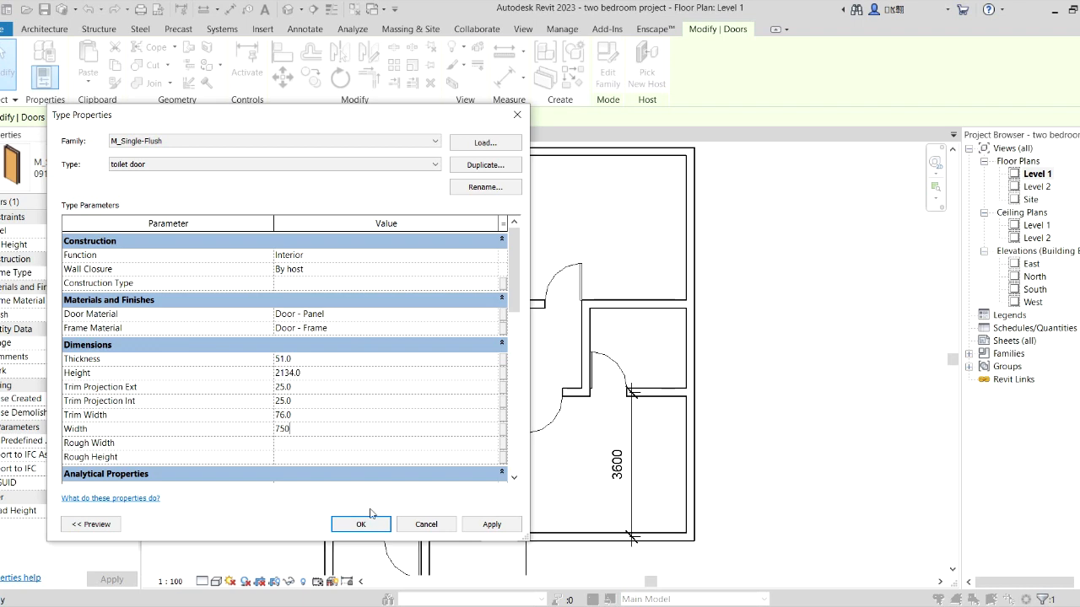
left_click(361, 525)
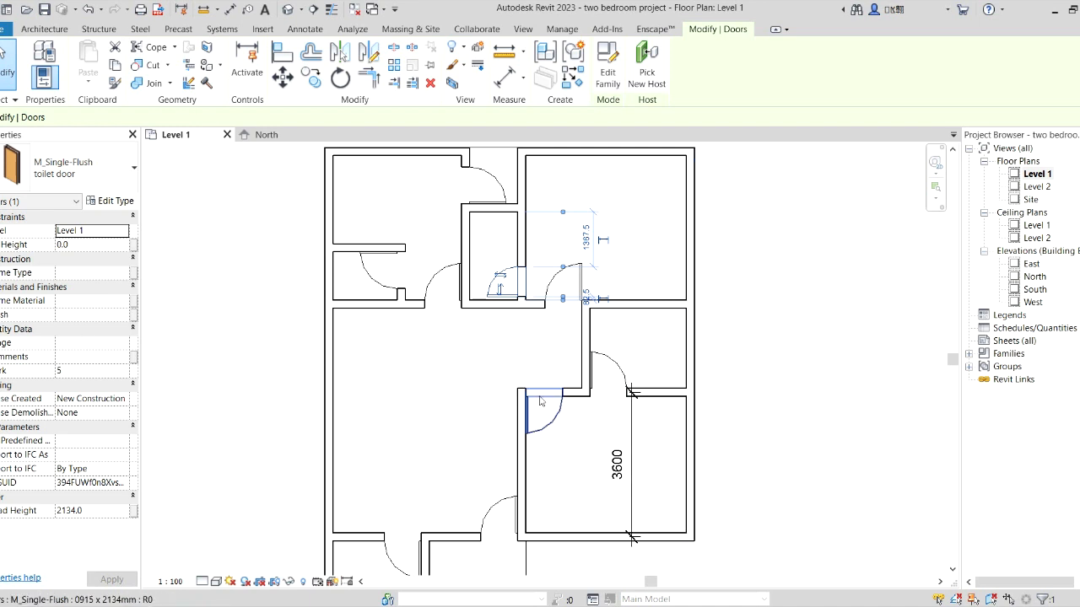
left_click(463, 386)
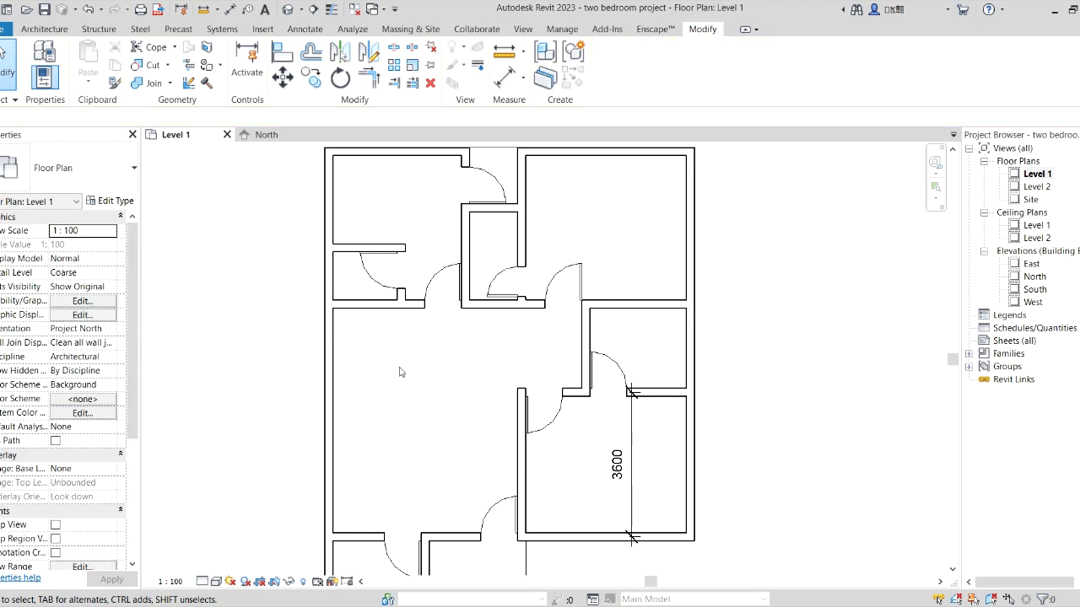
Align the edge of the narrow central room's toilet door with the inner face of that room's lower wall.
scroll(488, 312, "up", 1)
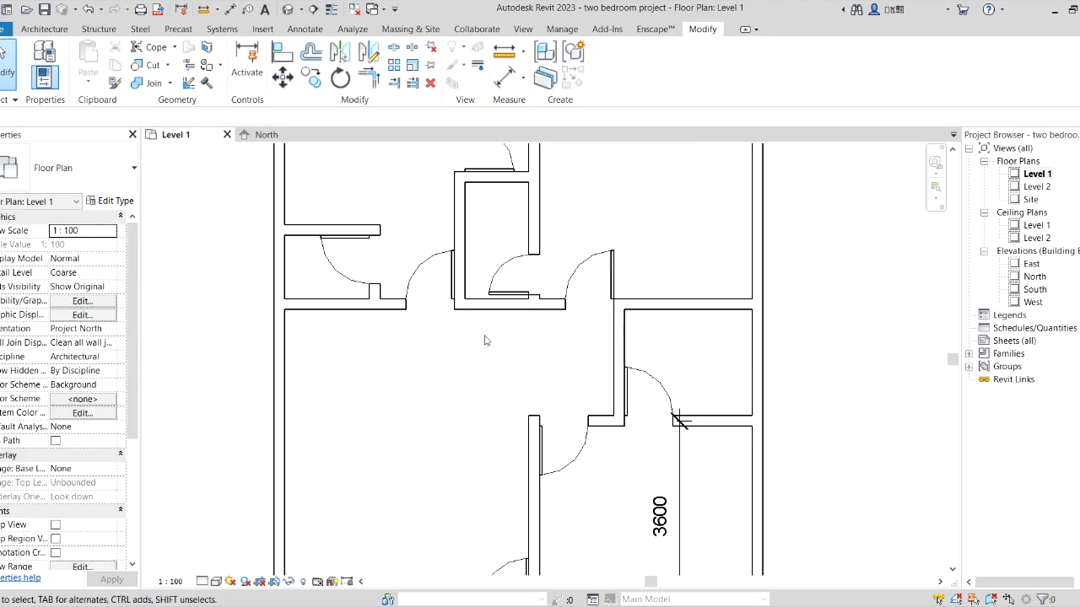
left_click(283, 52)
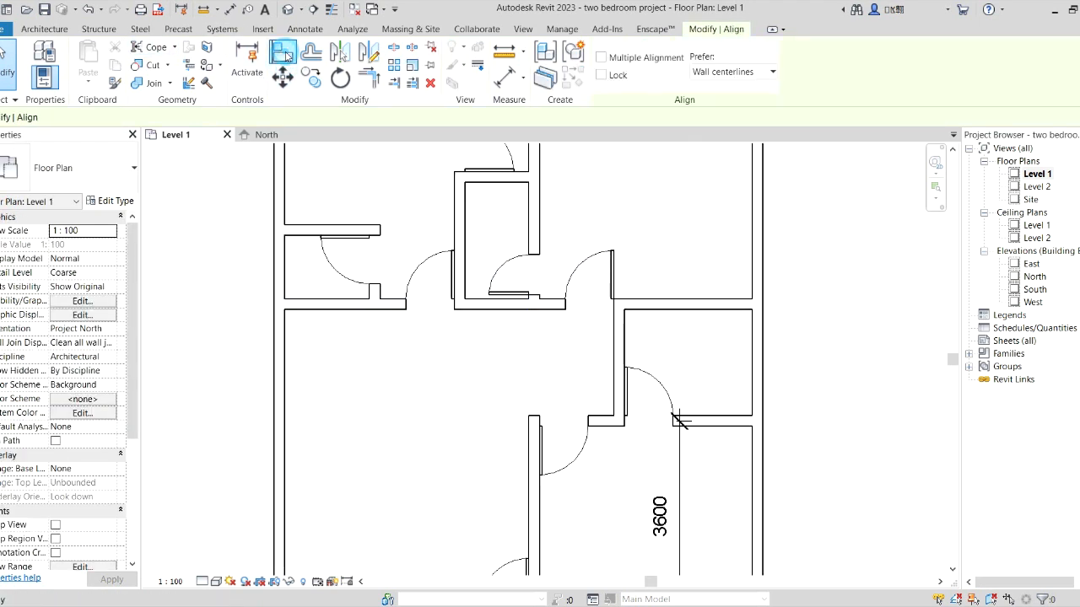
left_click(480, 302)
scroll(548, 409, "down", 2)
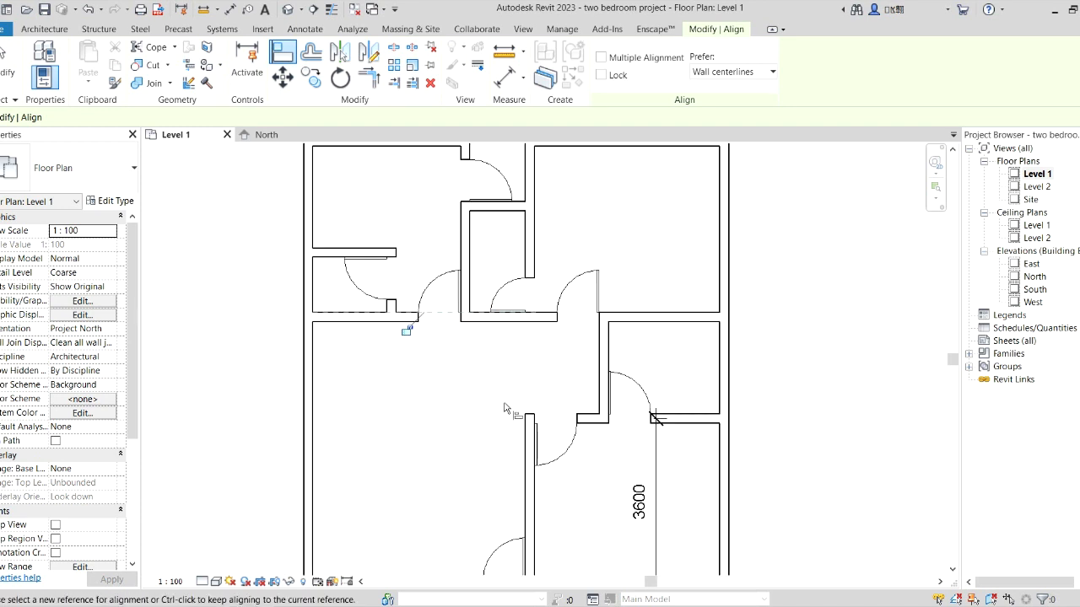
scroll(576, 436, "down", 1)
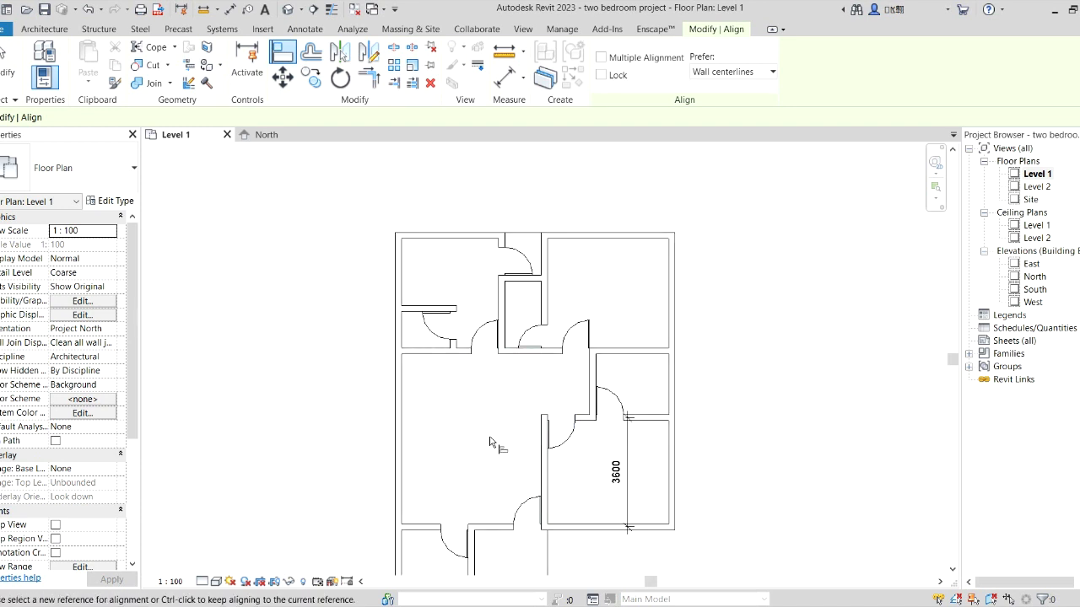
key("Escape")
key("Escape")
Place a 1200 x 1500mm M_Window-Casement-Double centered on the large central room's left outer wall, 2200 mm from each end.
scroll(490, 430, "down", 1)
scroll(482, 465, "up", 2)
scroll(481, 468, "down", 2)
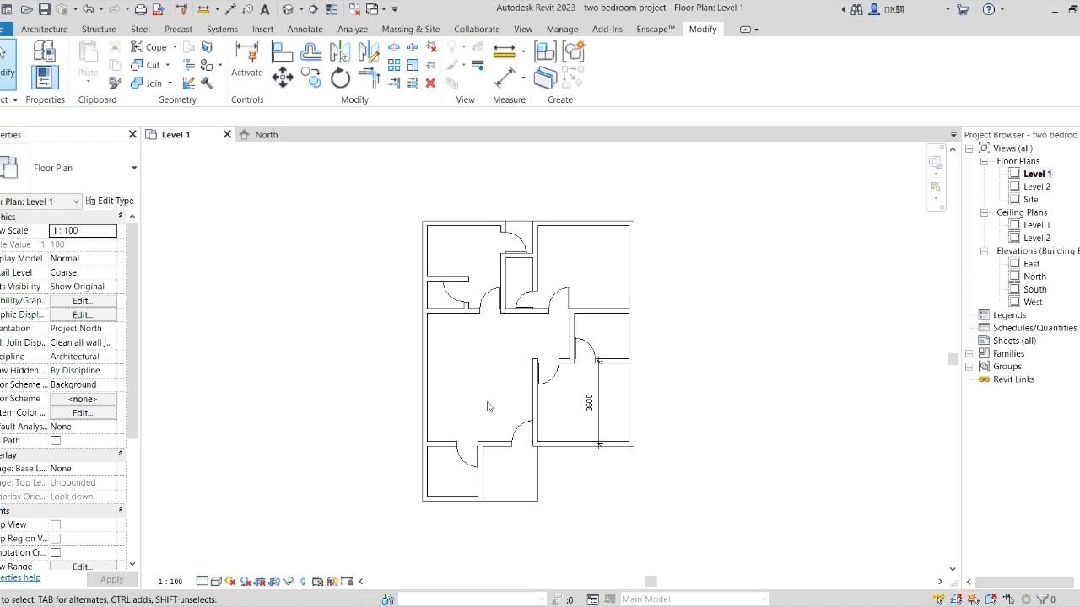
scroll(489, 405, "up", 2)
scroll(508, 402, "down", 1)
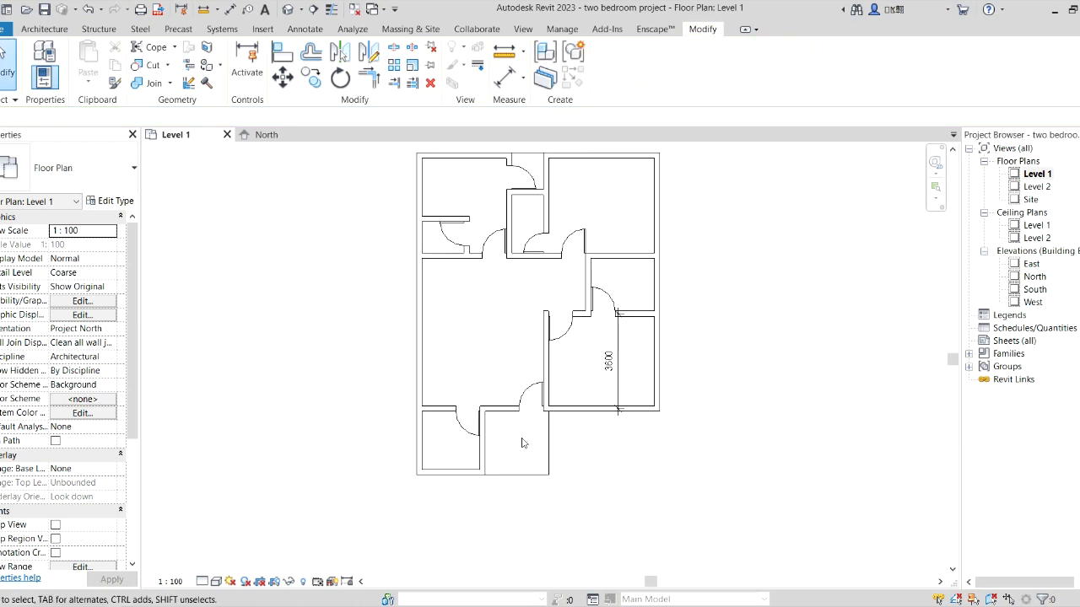
scroll(503, 179, "up", 1)
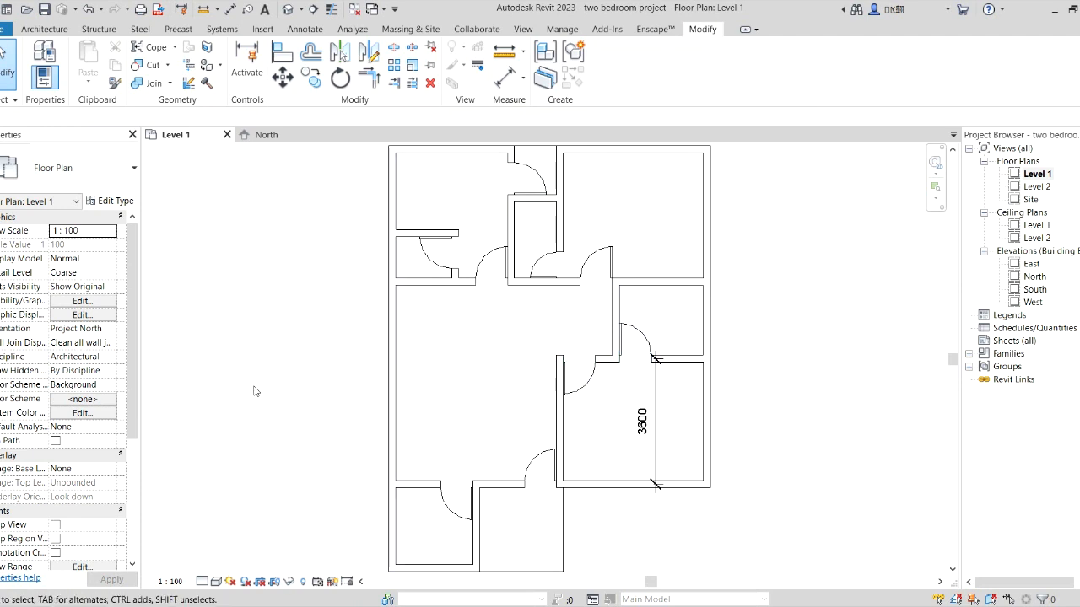
left_click(41, 25)
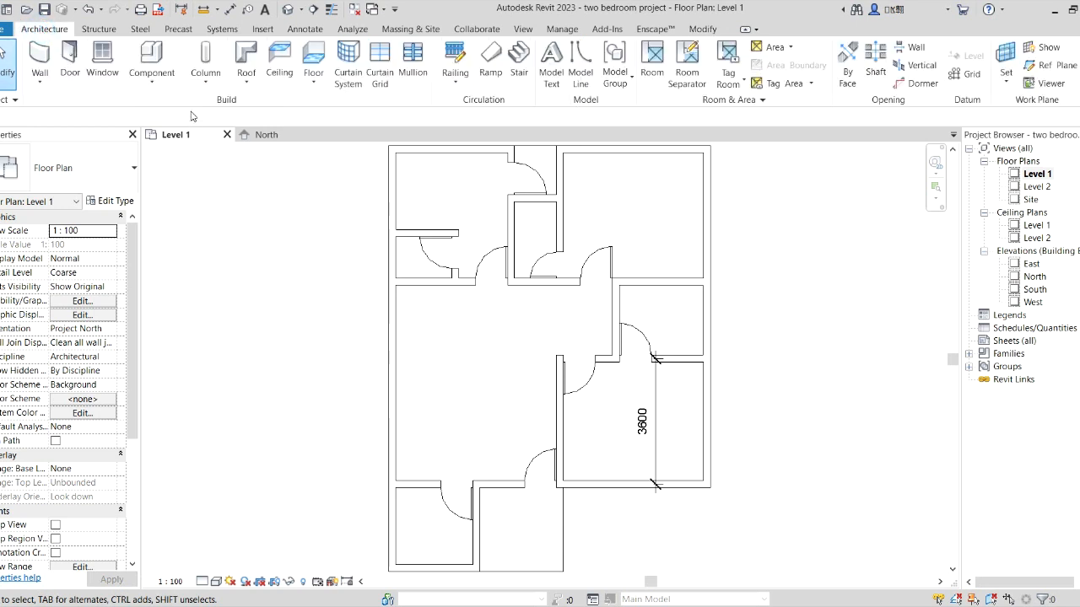
left_click(102, 61)
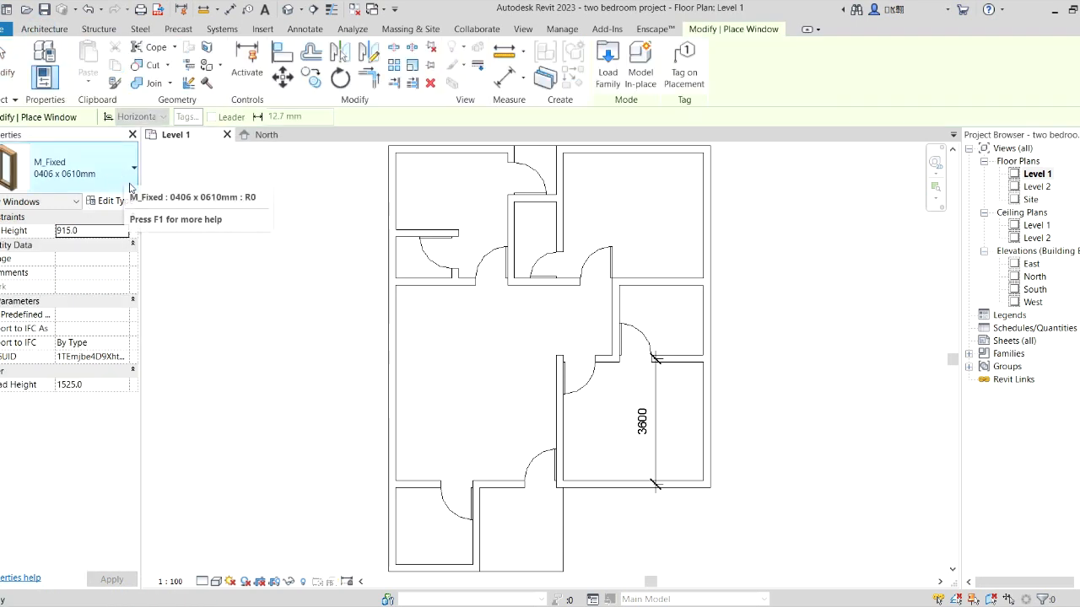
left_click(124, 176)
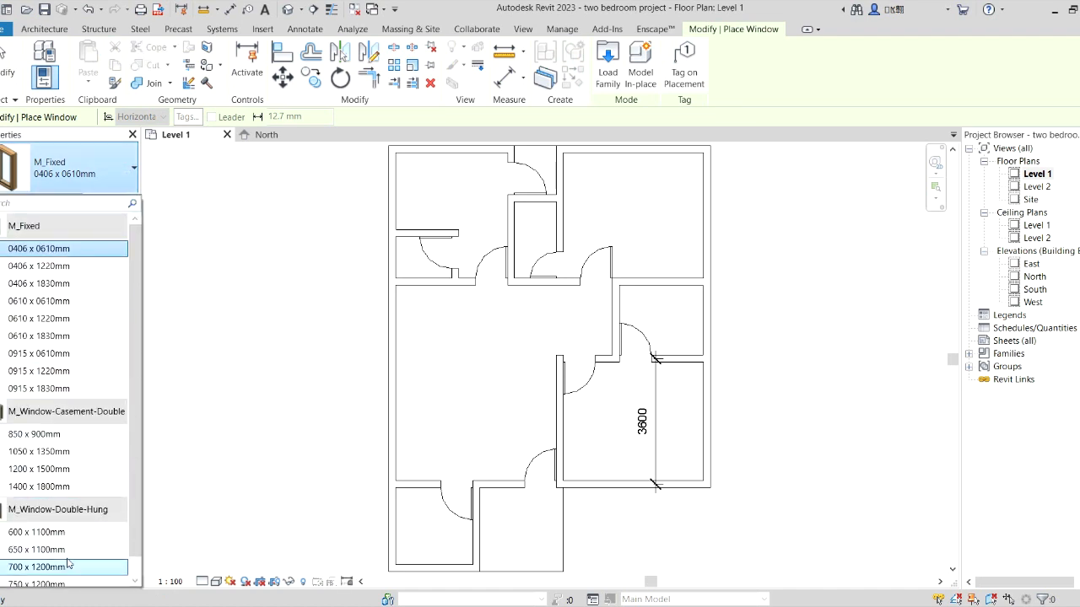
scroll(133, 442, "down", 1)
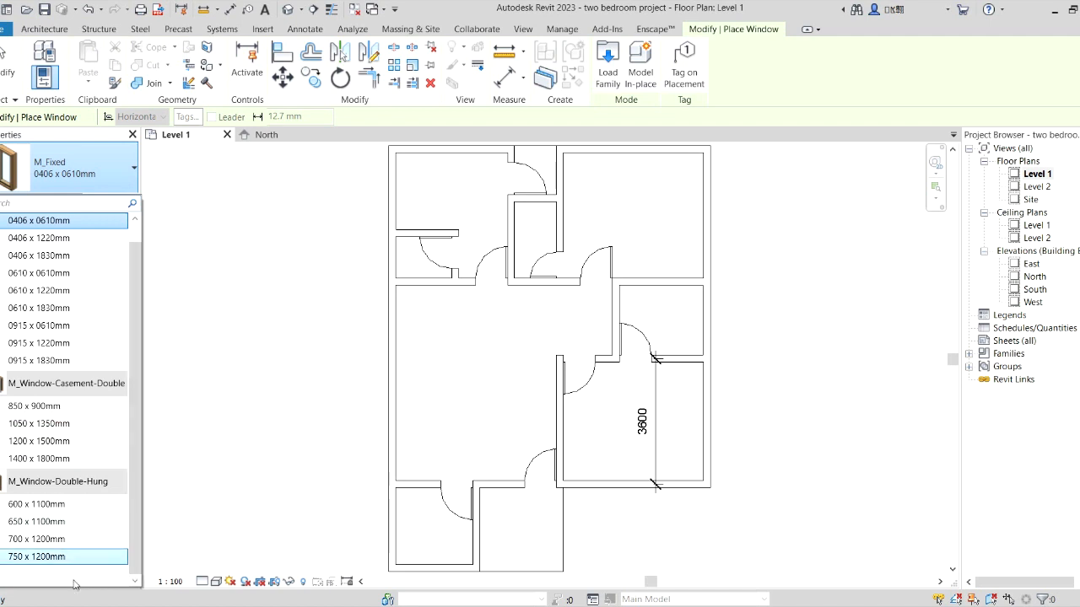
left_click(55, 446)
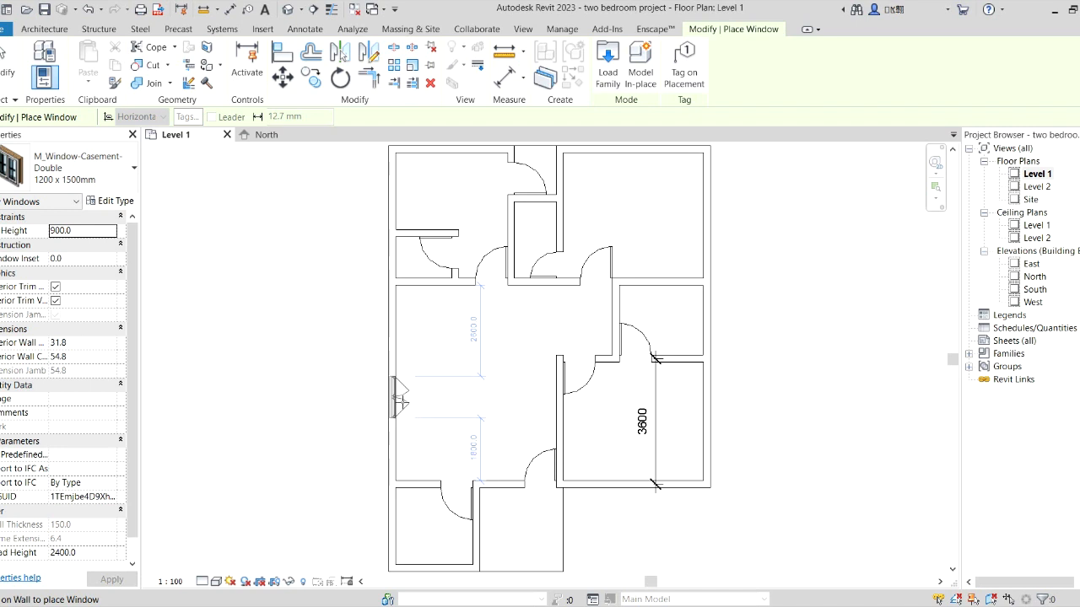
left_click(387, 379)
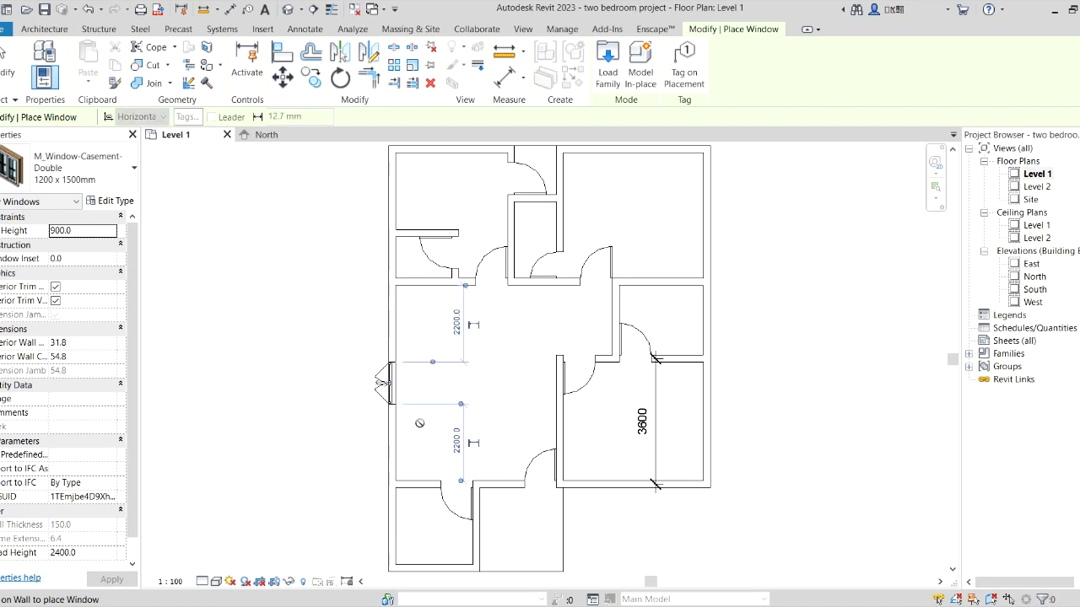
Try to place a casement window with a 21000 mm head height on the upper-left room's outer wall.
left_click(99, 558)
type("21")
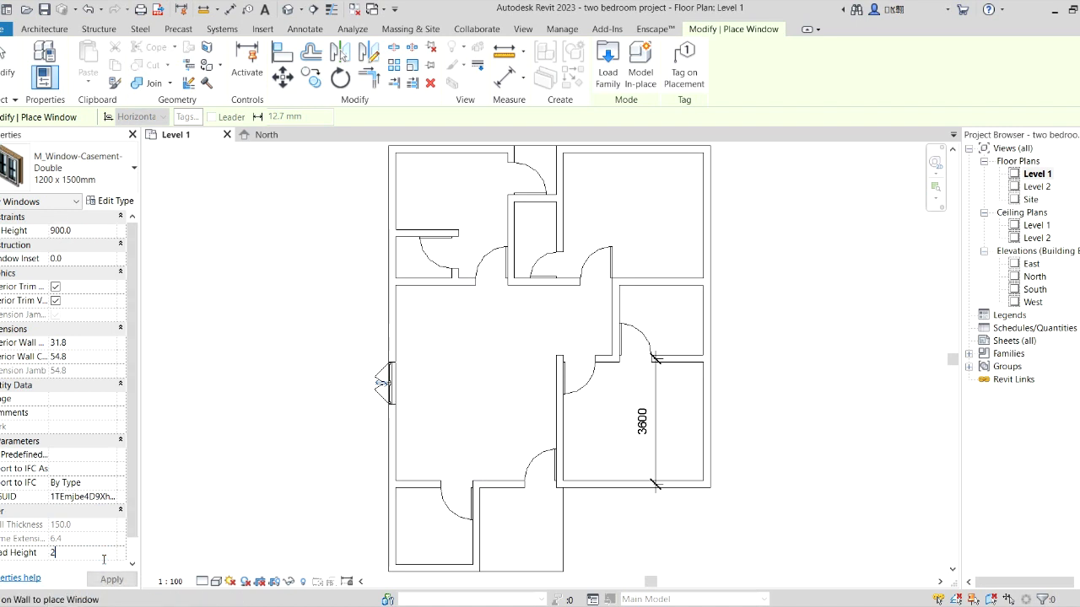
key("Return")
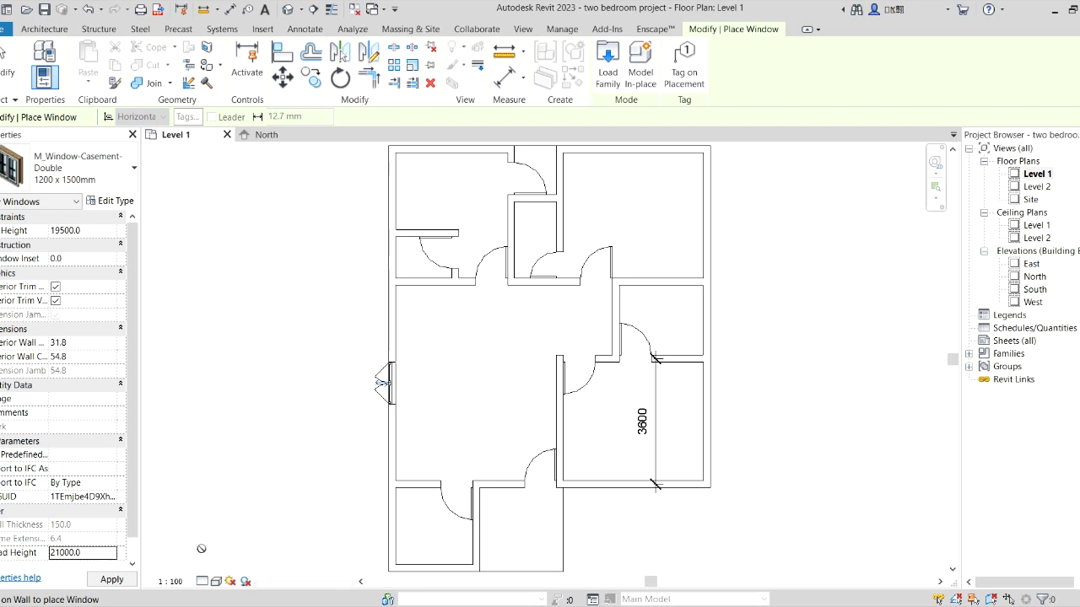
left_click(398, 201)
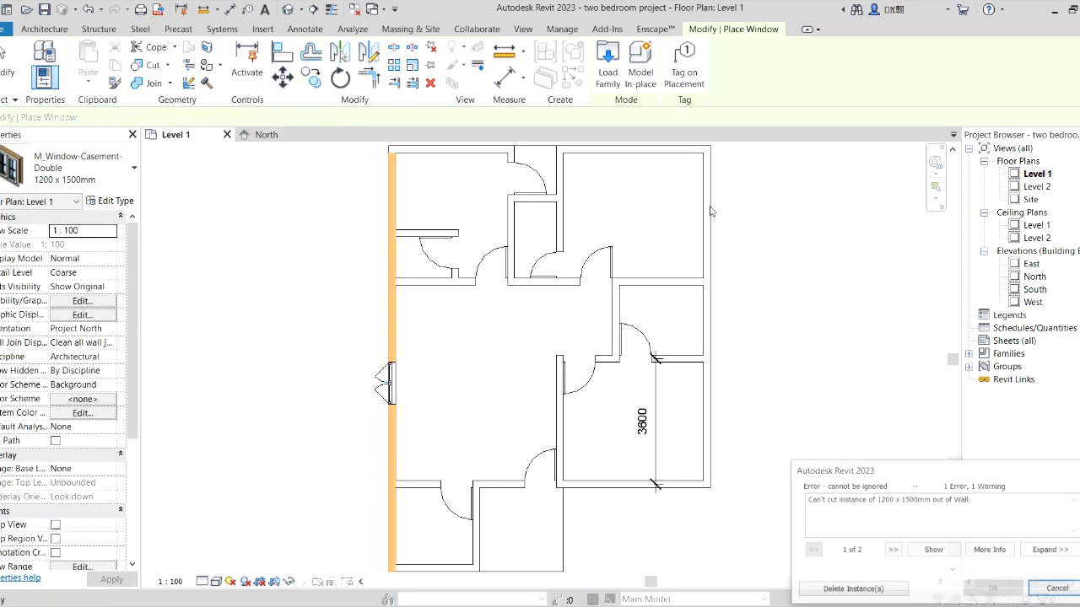
left_click(854, 590)
key("Escape")
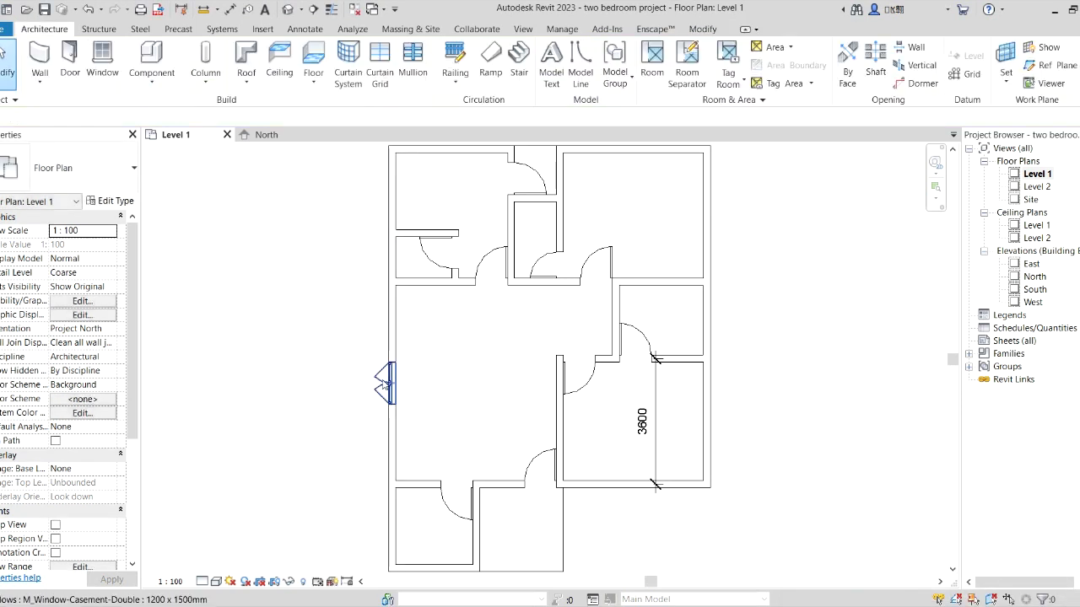
Set the window head height to 2100 mm and place casement windows on the upper-right bedroom's right wall, 1200 mm from each end, and upper wall.
left_click(387, 384)
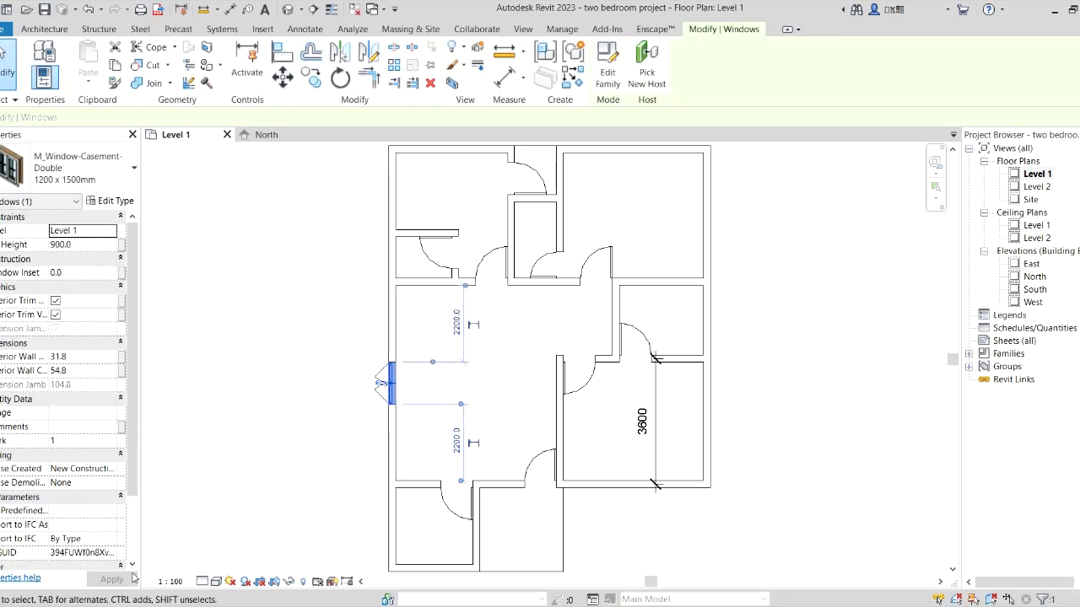
key("w")
key("n")
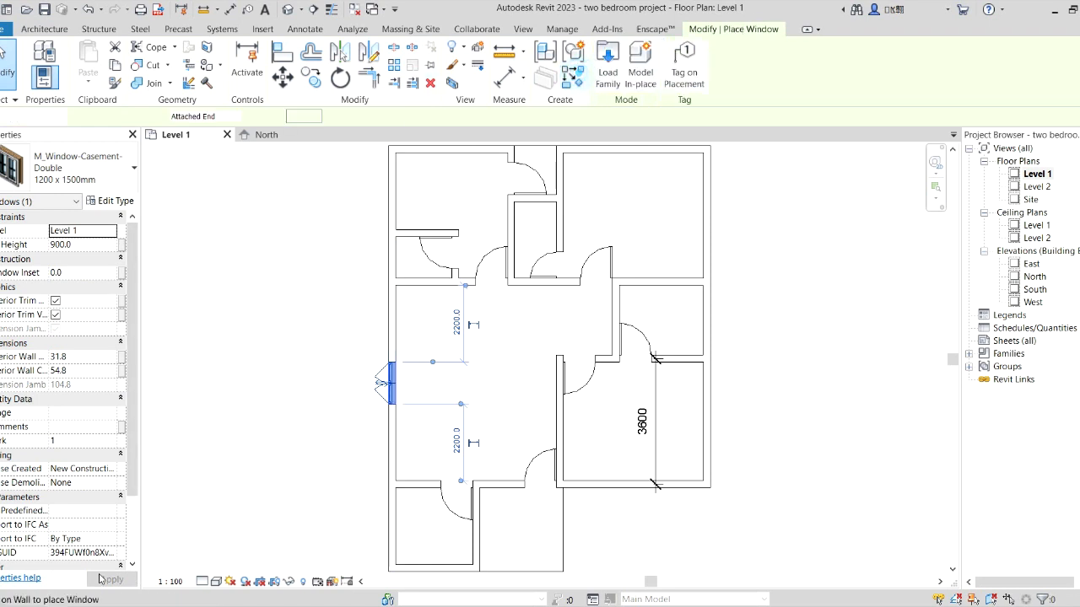
left_click(99, 557)
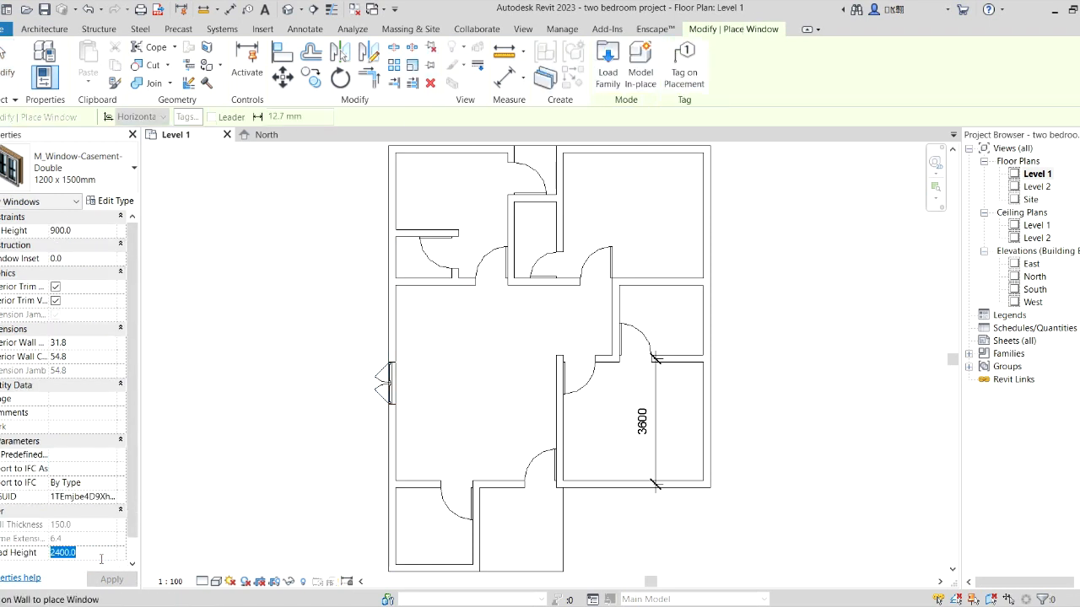
type("21")
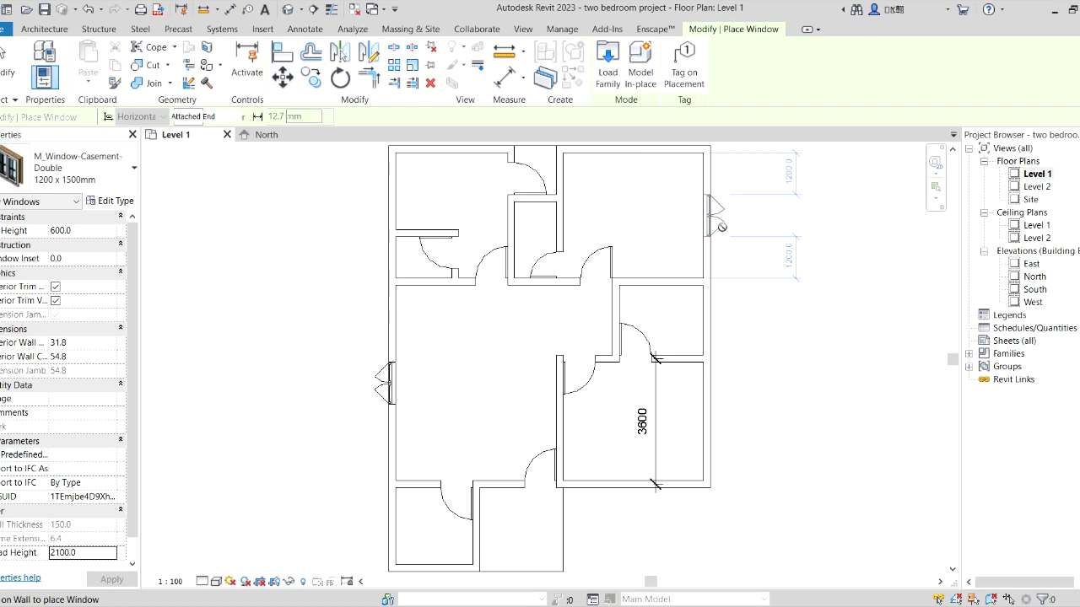
left_click(715, 217)
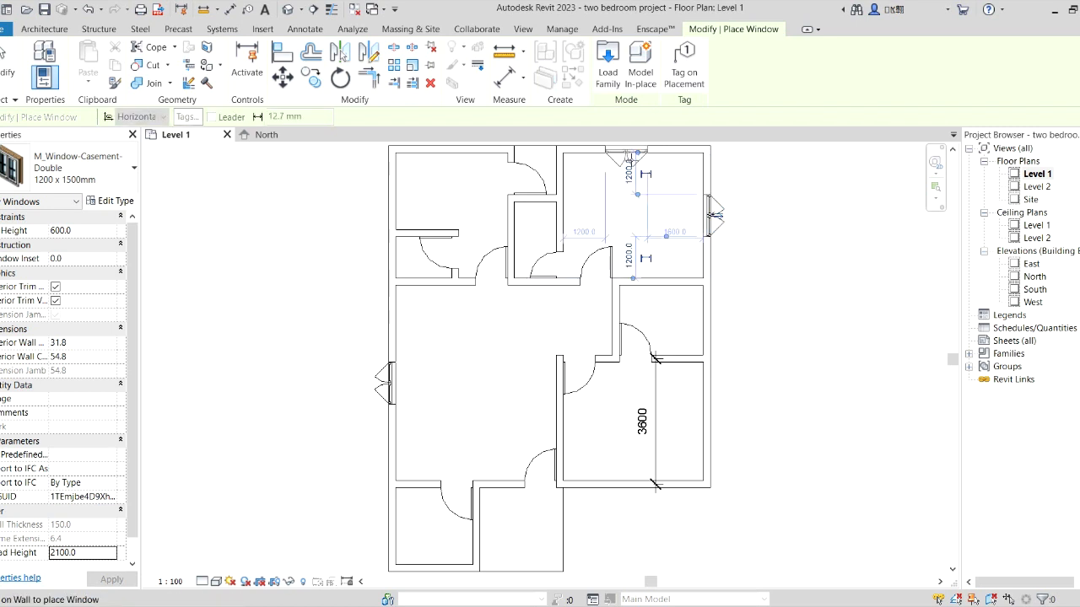
scroll(612, 253, "down", 2)
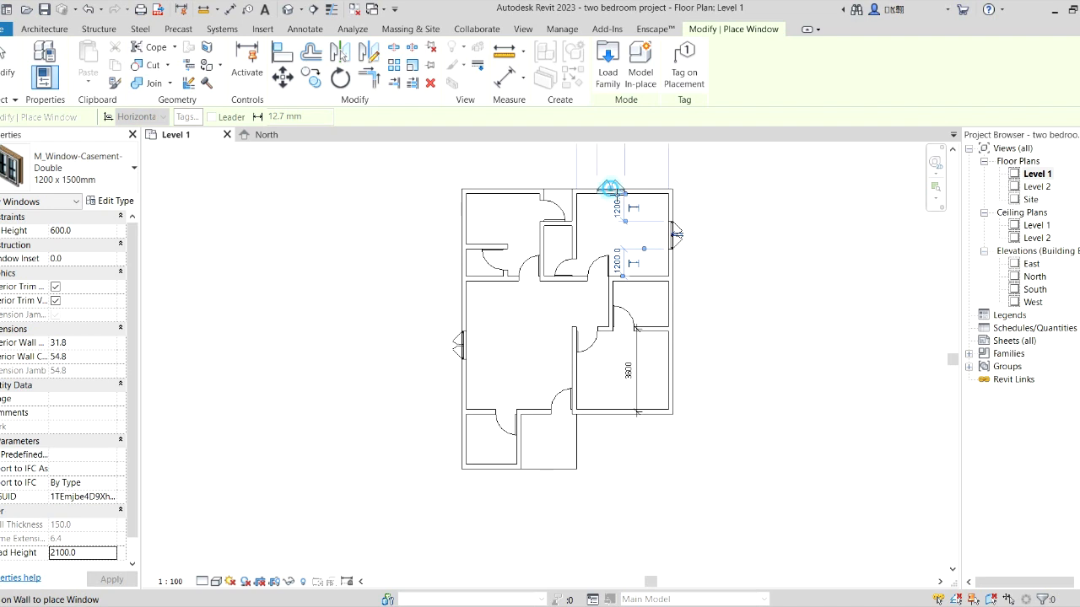
Center a casement window on the lower-right bedroom's bottom wall, 1400 mm from each end, and try another on its right wall.
scroll(637, 413, "up", 2)
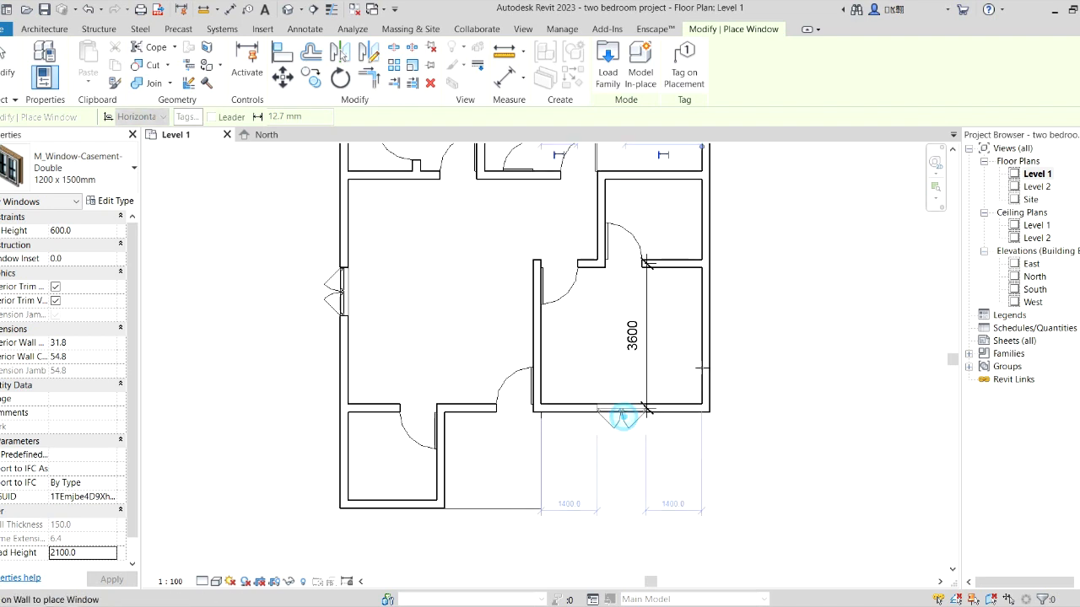
left_click(623, 415)
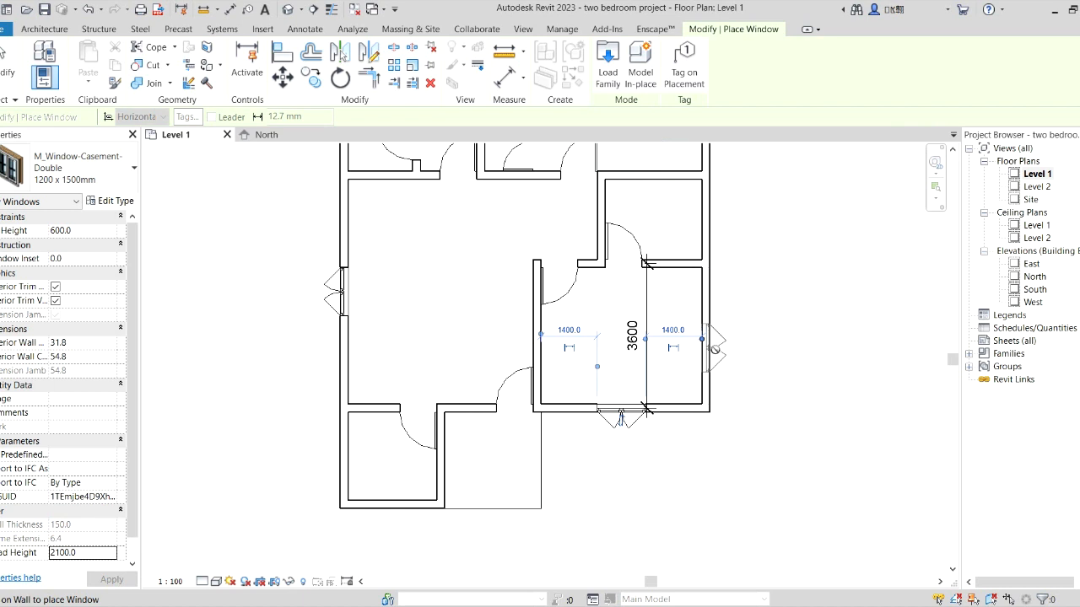
left_click(717, 330)
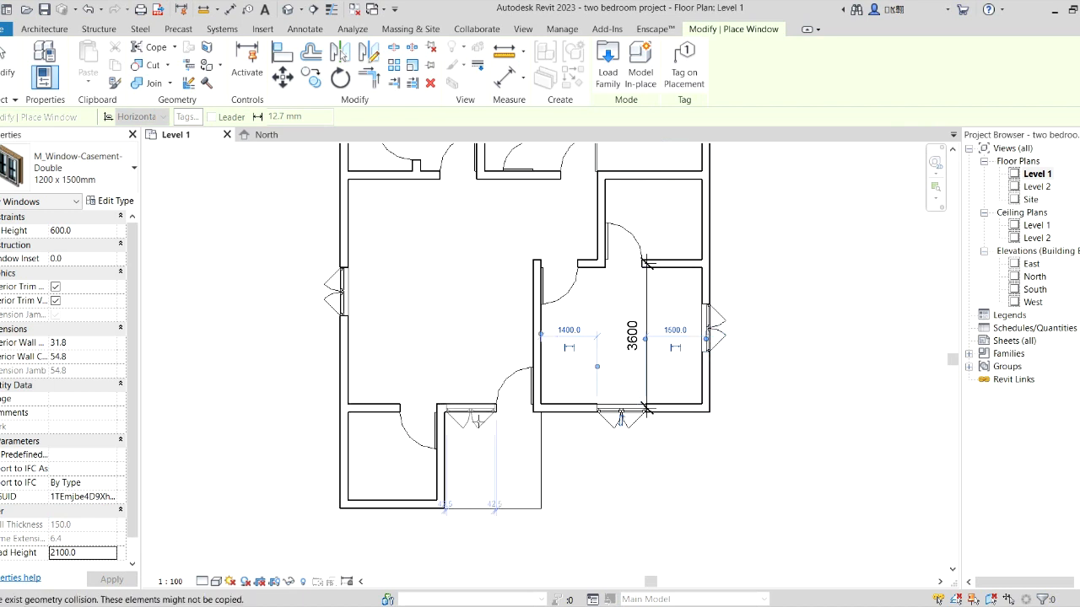
Place casement windows on the large room's left wall, 300 mm above the existing one, and on the porch wall beside the entrance door.
left_click(350, 237)
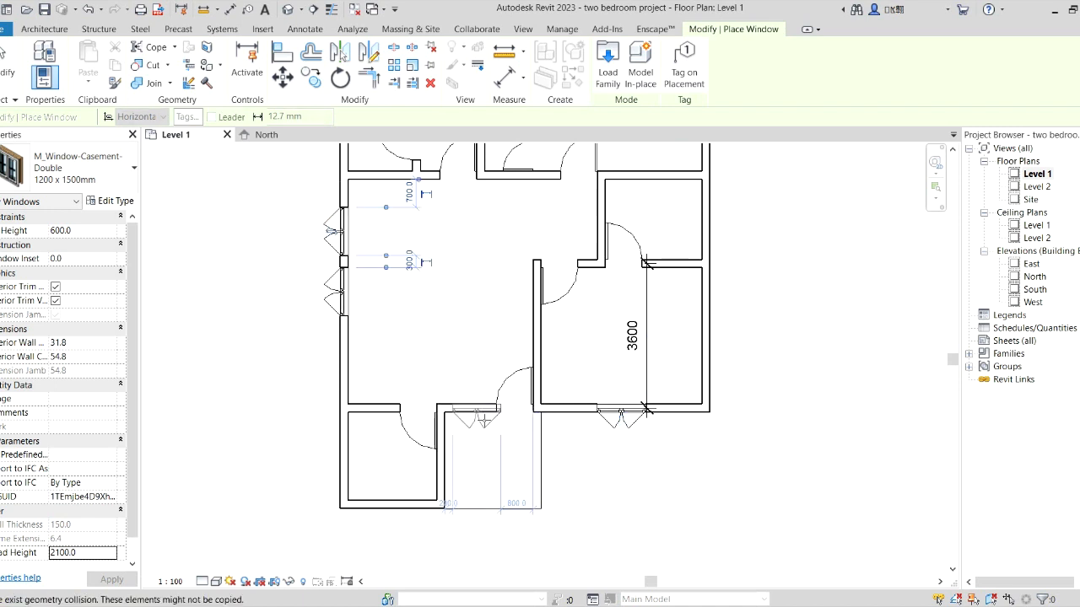
scroll(483, 420, "up", 2)
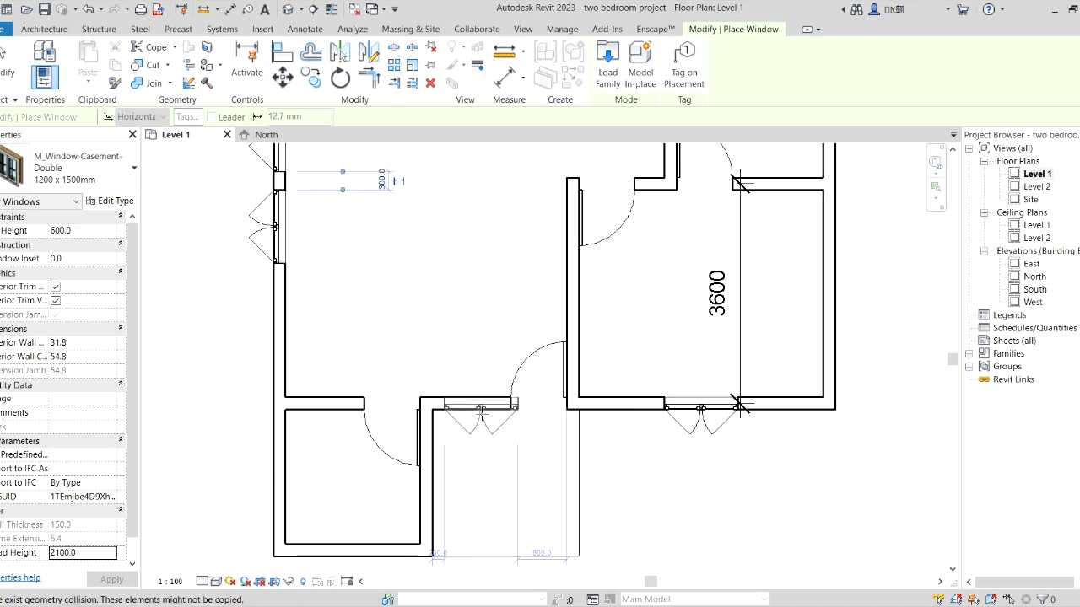
left_click(476, 413)
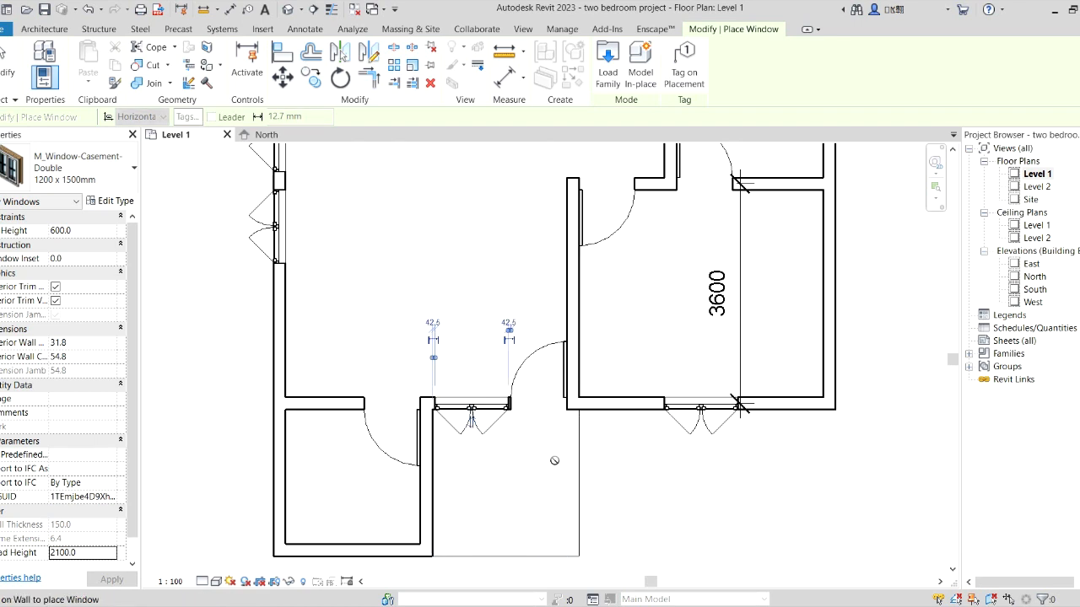
key("Escape")
key("Escape")
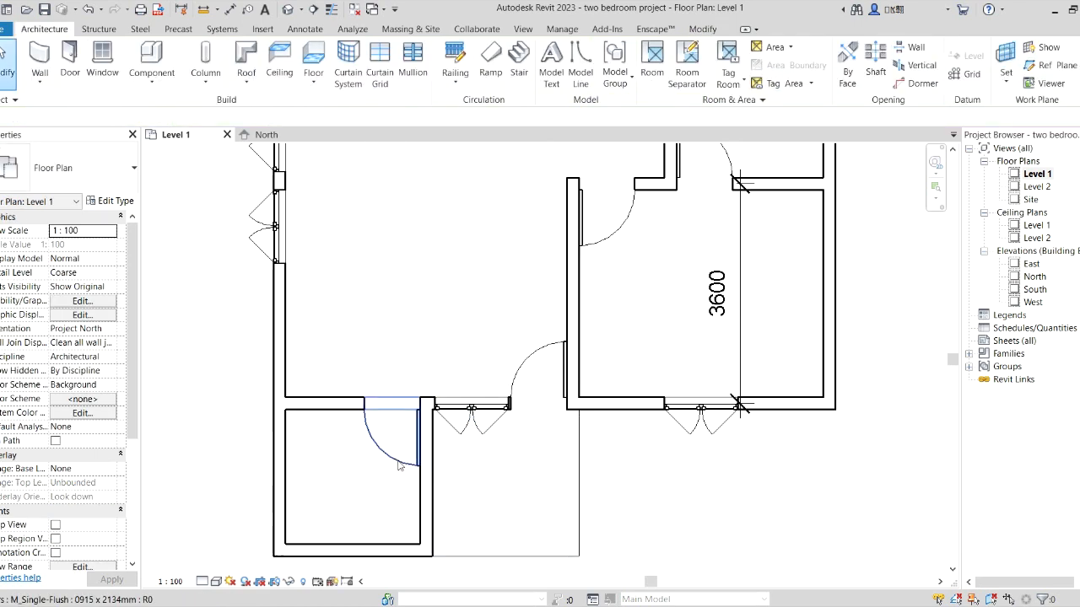
Nudge the lower-left room's door leftward along its wall to about 840 mm from the room's right wall.
left_click(403, 466)
key("Left")
key("Left")
key("Left")
key("Left")
key("Left")
key("Left")
key("Left")
key("Left")
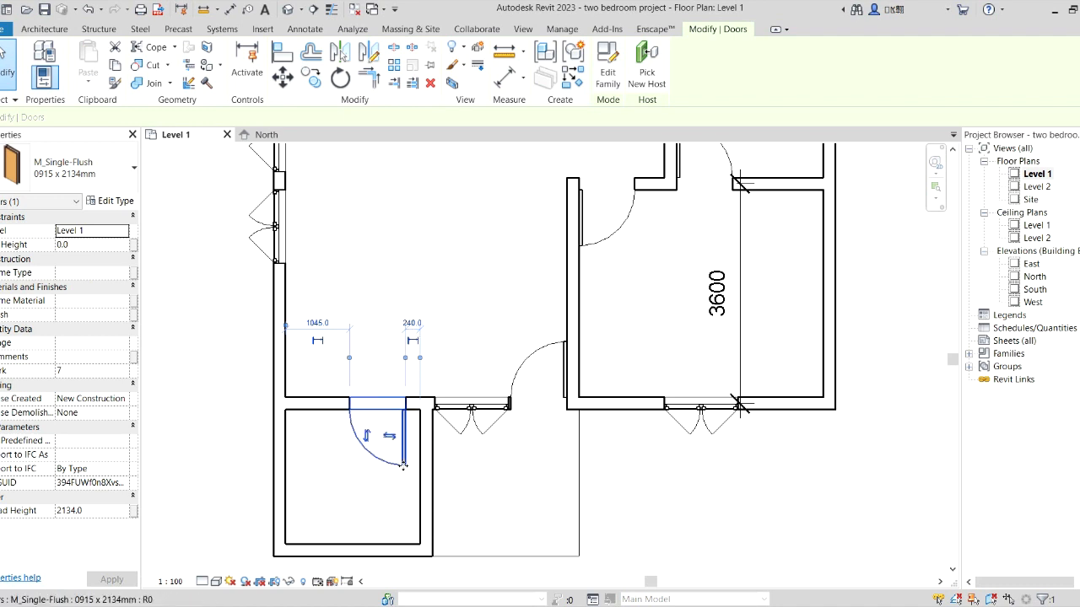
key("Left")
key("Left")
key("Left")
key("Left")
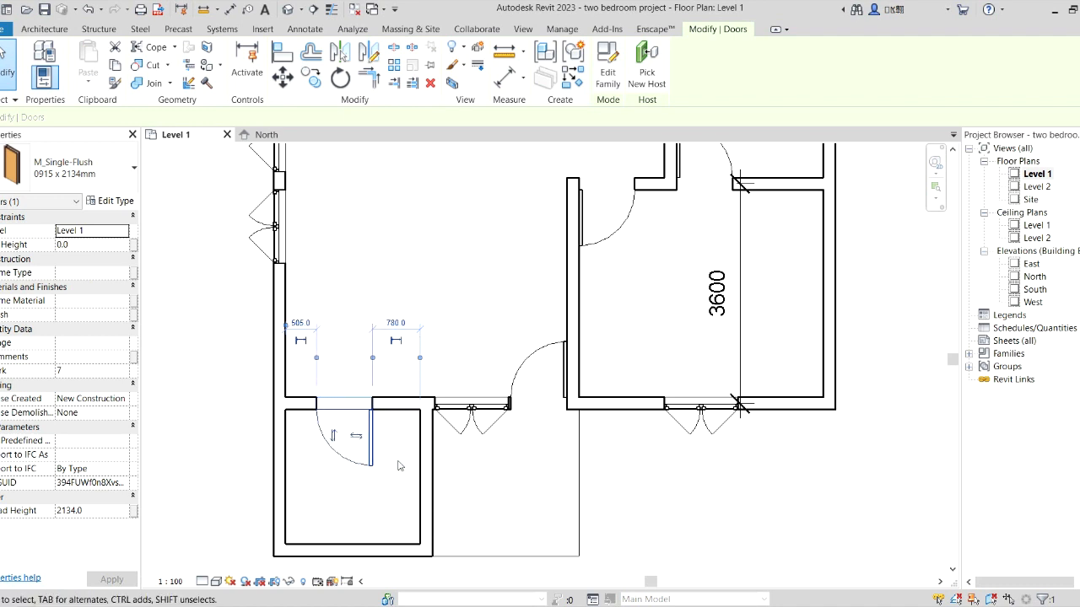
Align the inner face of the lower-left room's right wall with the door's hinge edge.
left_click(291, 56)
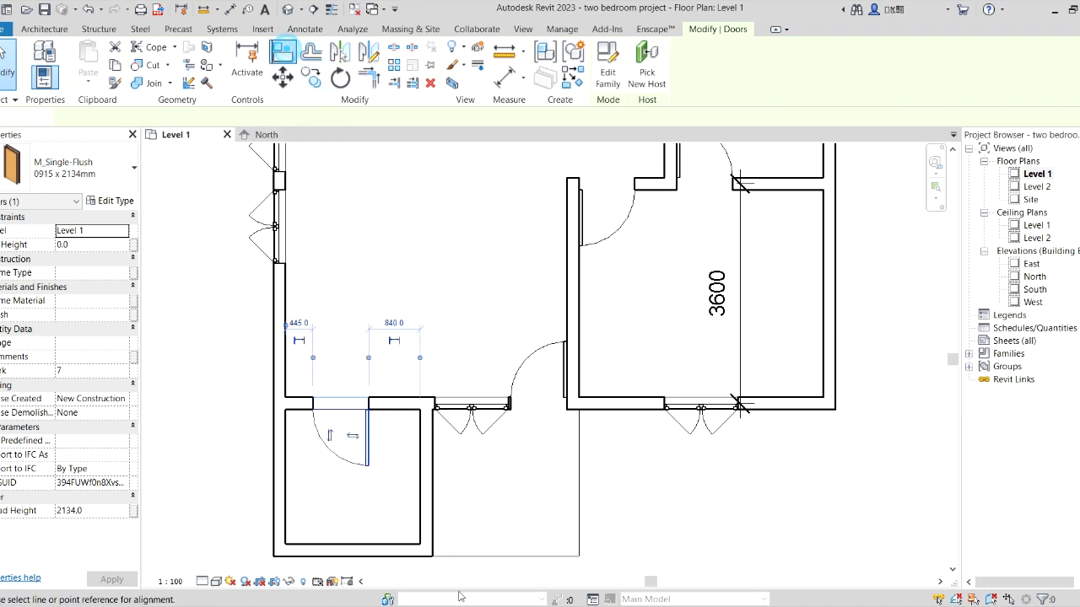
left_click(426, 447)
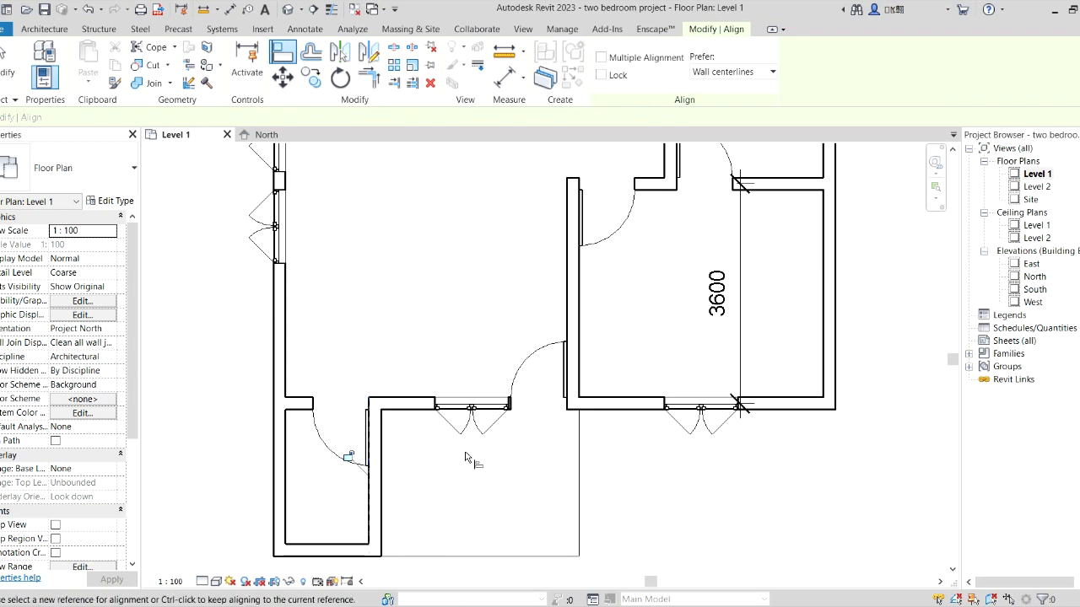
left_click(382, 451)
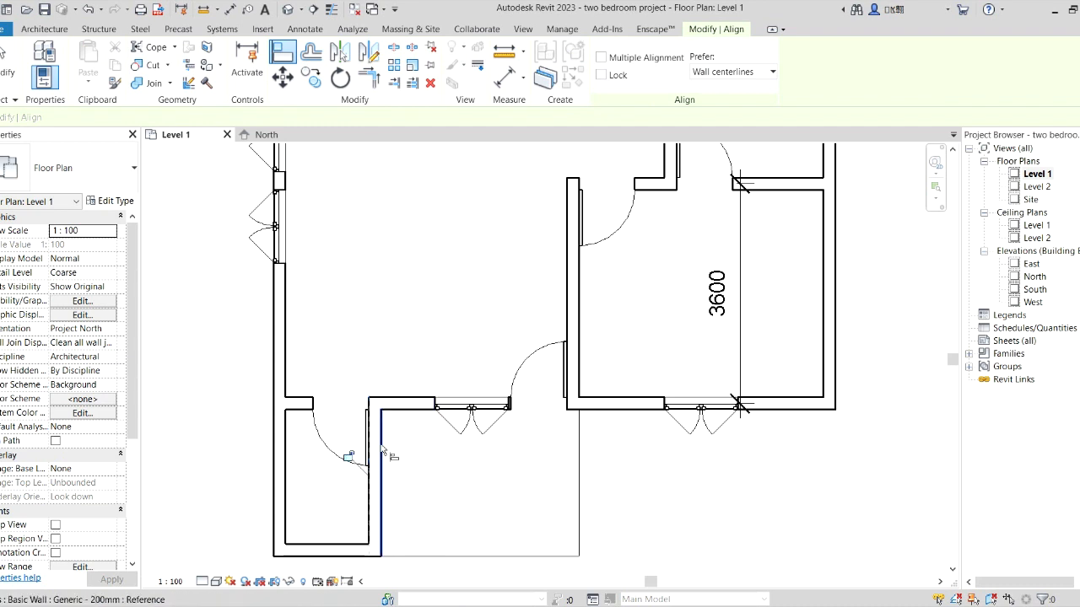
Align the near edge of the porch wall's window with the outer face of the lower-left room's right wall.
left_click(435, 415)
scroll(457, 501, "down", 4)
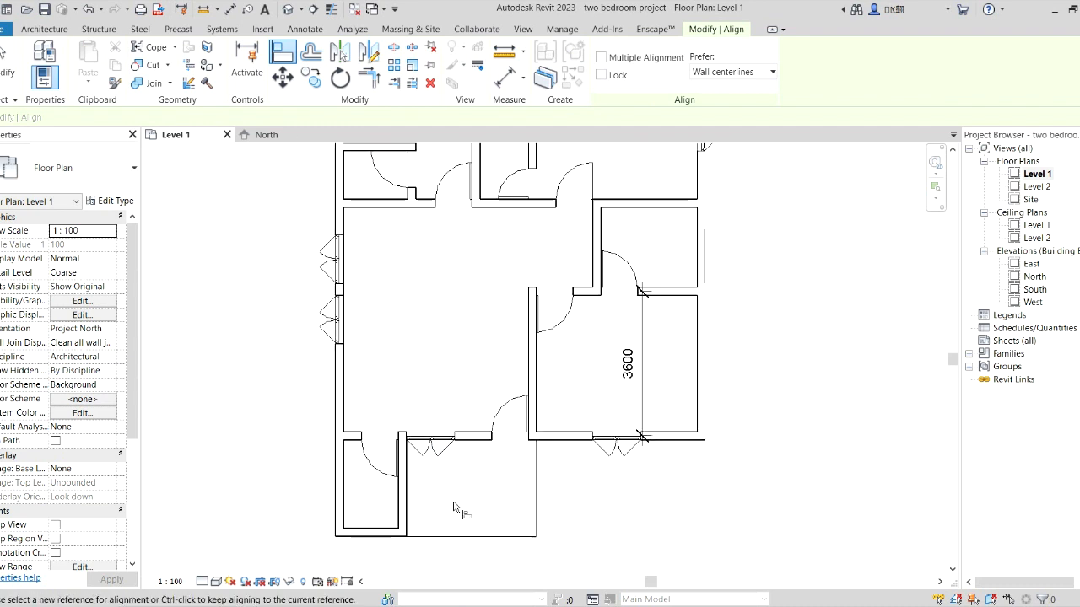
key("Escape")
key("Escape")
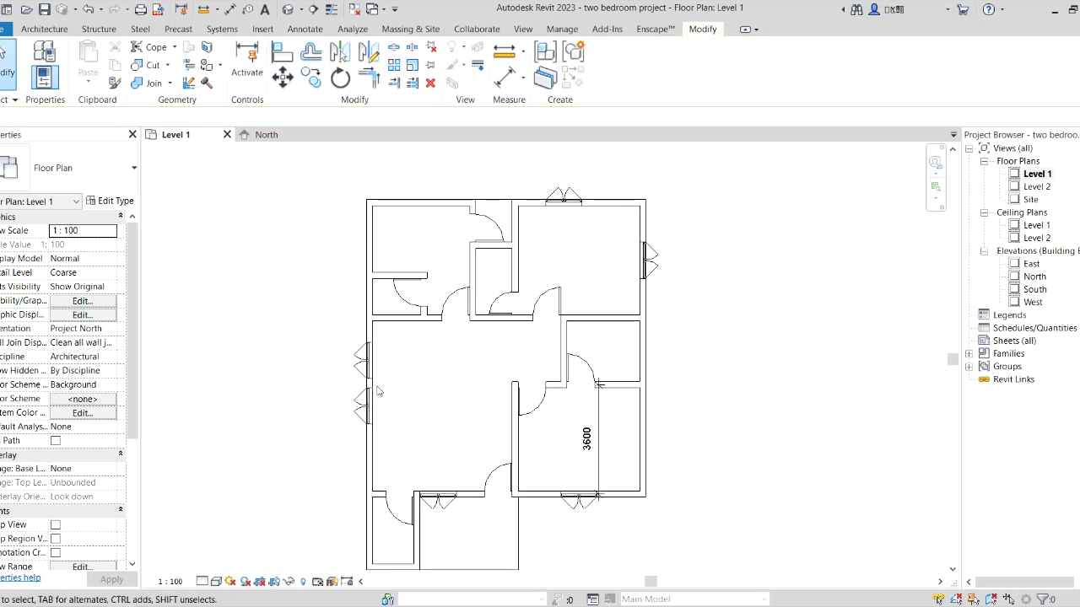
Nudge the lower window on the large room's left wall down to 1500 mm from the room's bottom wall.
left_click(375, 416)
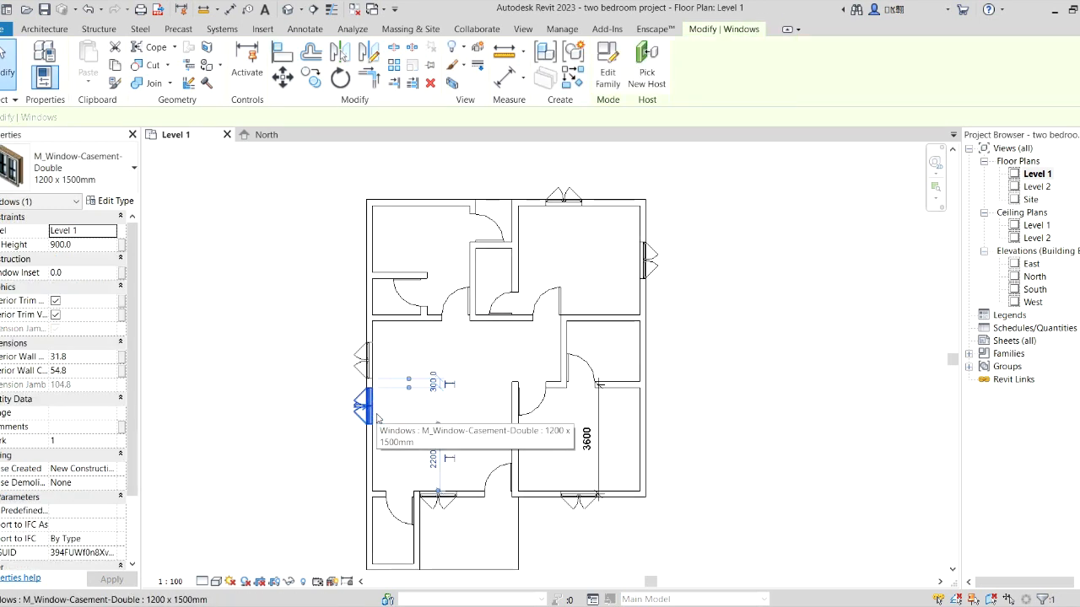
key("Down")
key("Down")
key("Down")
key("Down")
key("Down")
key("Down")
key("Down")
key("Down")
key("Down")
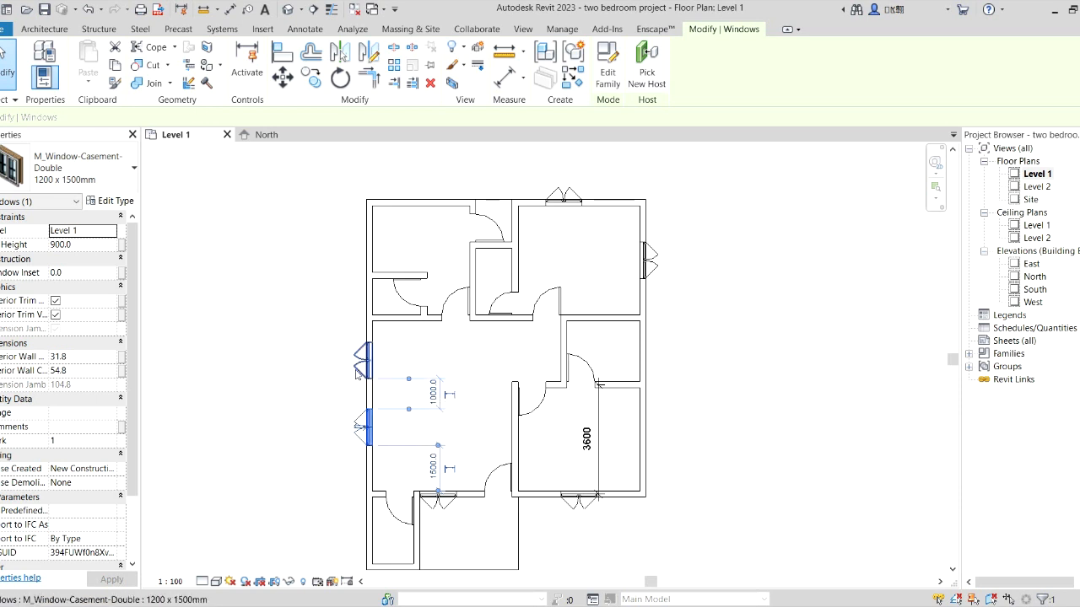
Nudge the upper window on the large room's left wall down to 700 mm above the lower one.
left_click(359, 363)
key("Down")
key("Down")
key("Down")
left_click(323, 373)
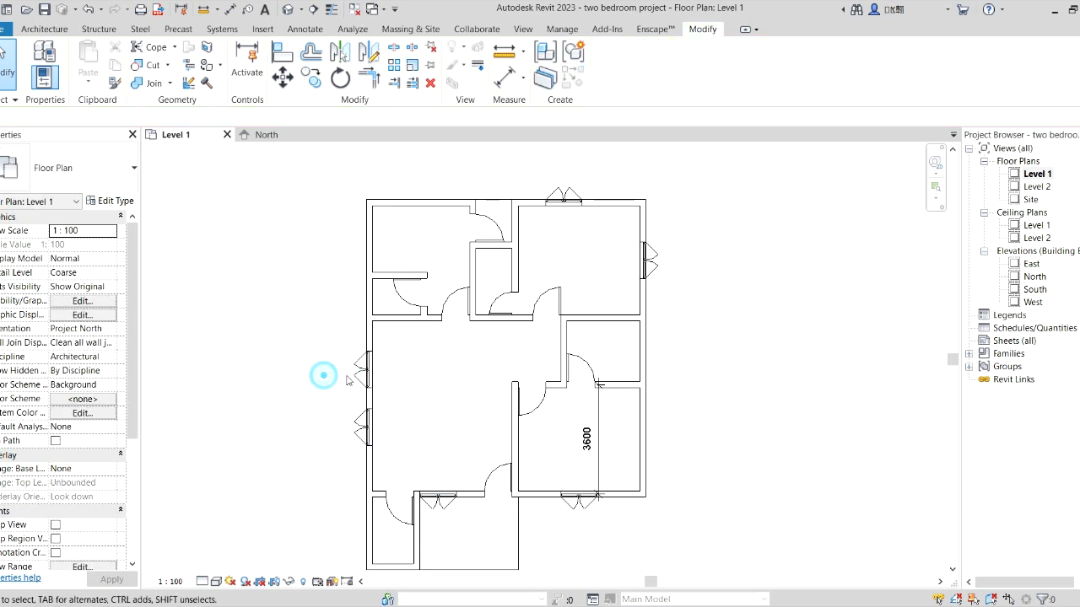
Create a similar double casement window centered on the upper-left room's left wall, 500 mm from each end.
left_click(362, 364)
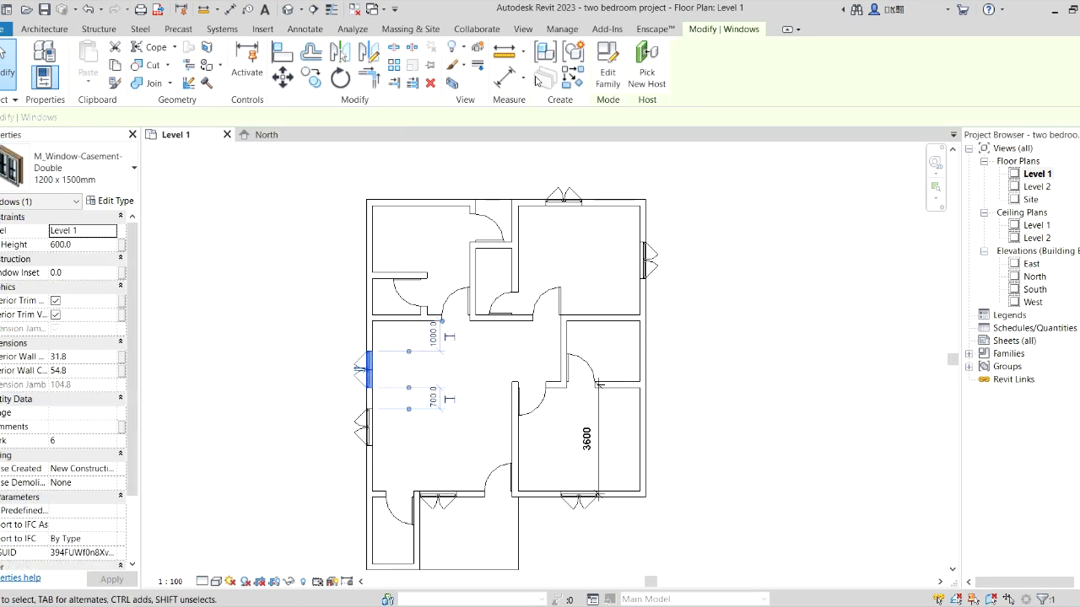
left_click(572, 78)
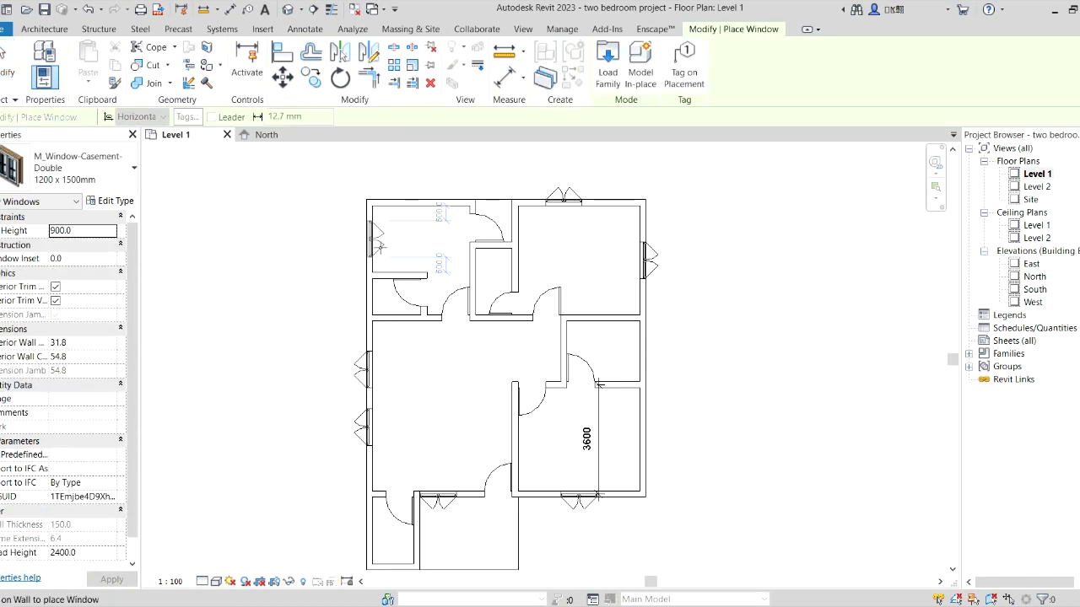
left_click(376, 239)
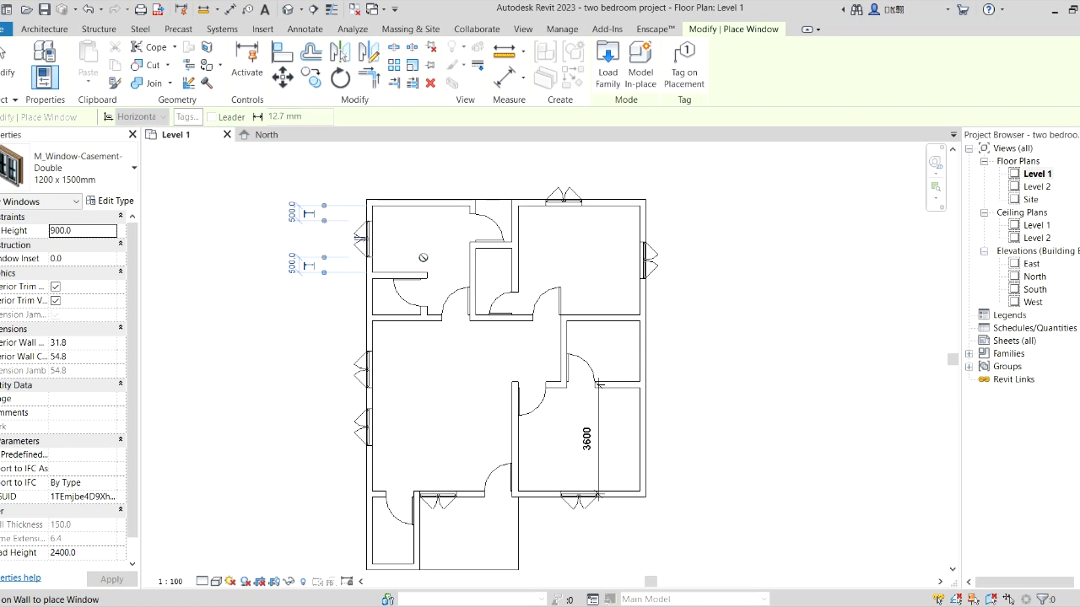
key("Escape")
key("Escape")
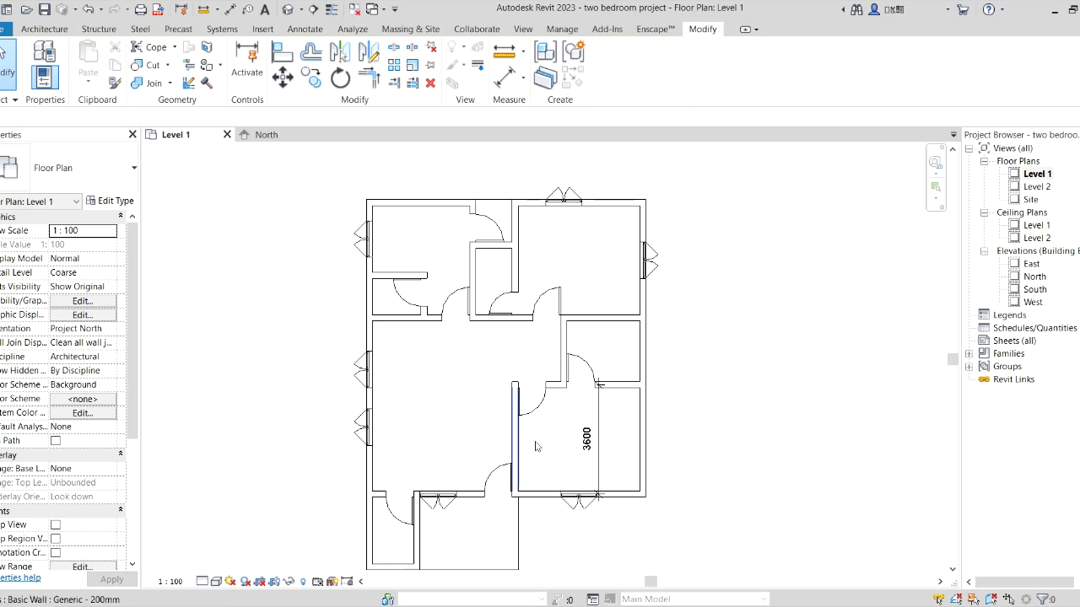
Center a similar casement window on the lower-right bedroom's right wall, 1100 mm from each end, and delete that room's 3600 dimension.
left_click(577, 505)
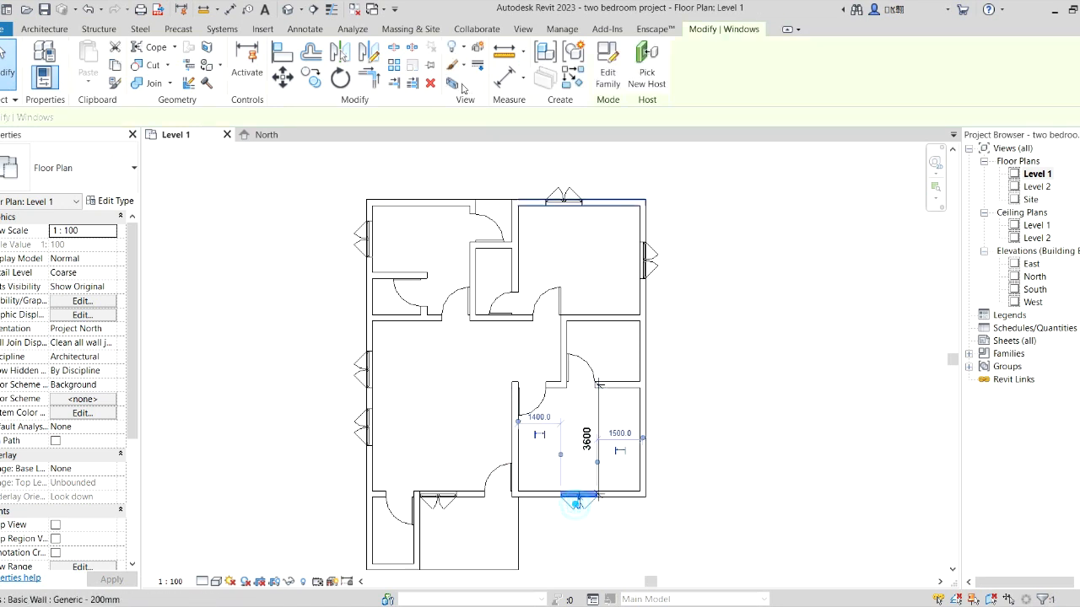
left_click(572, 80)
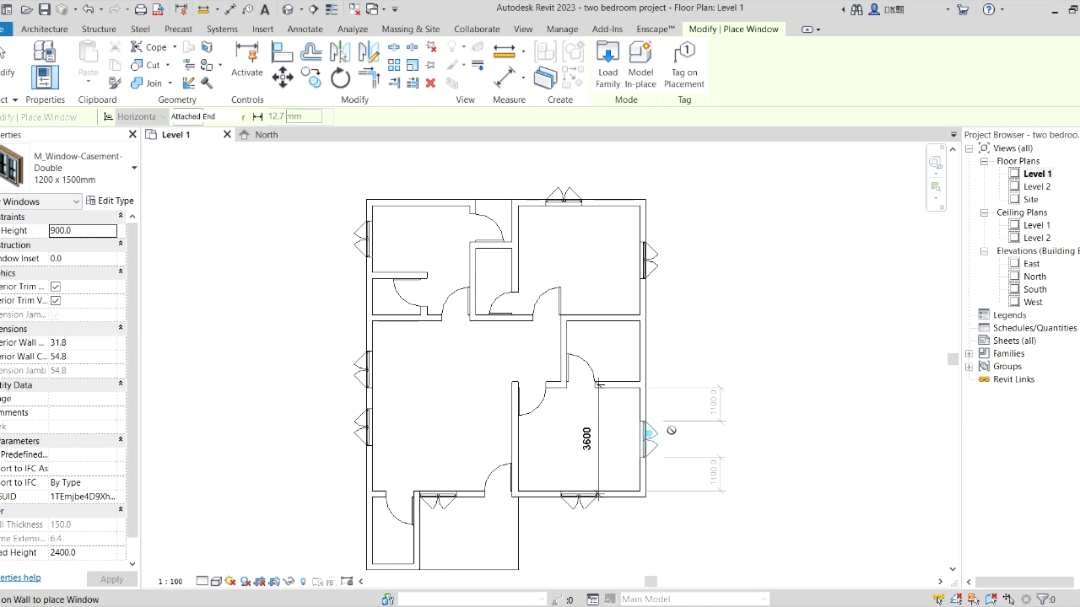
left_click(647, 437)
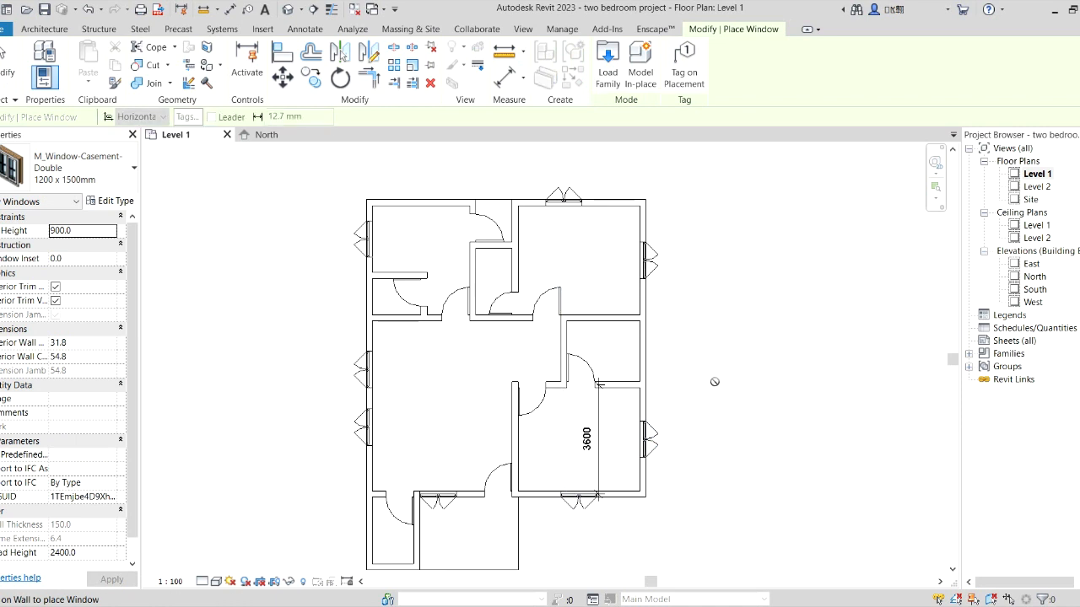
key("Escape")
key("Escape")
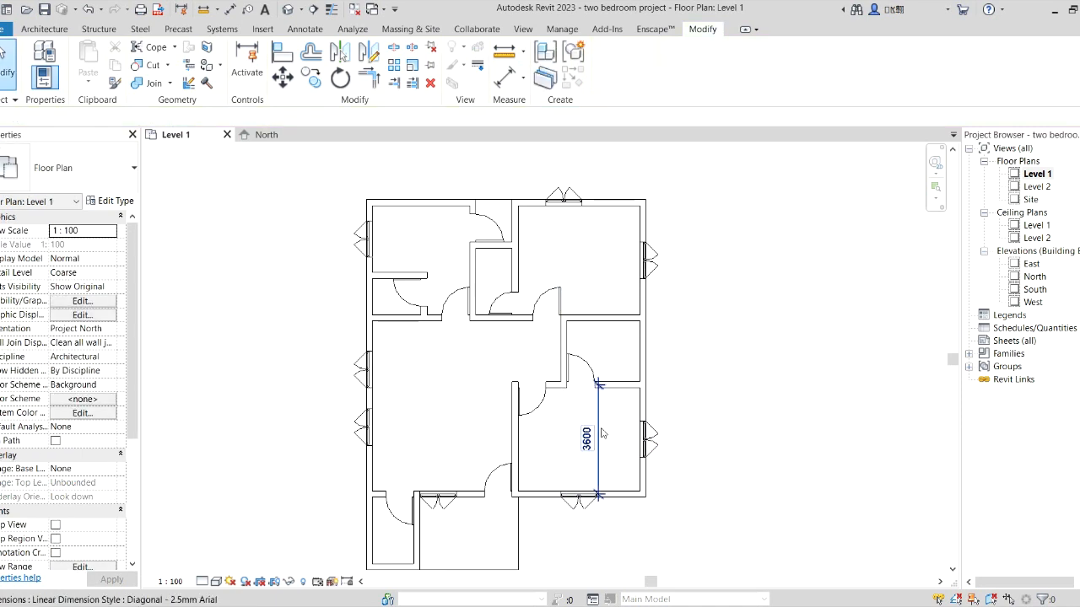
left_click(602, 433)
key("Delete")
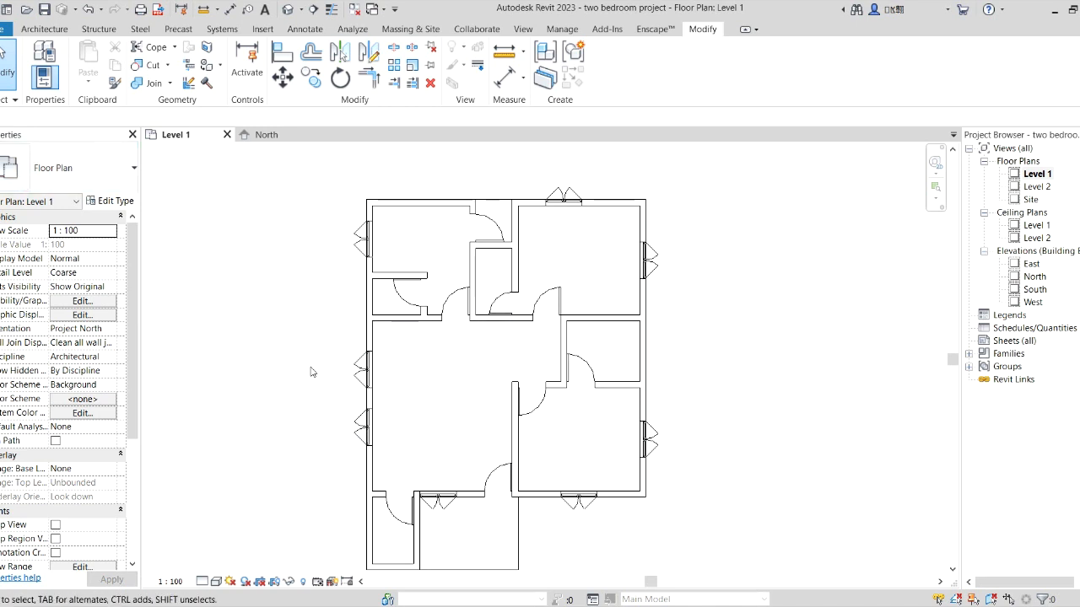
Open the recent project ARCHITECT_SALE_2.rvt and display its Level 1 floor plan.
left_click(9, 29)
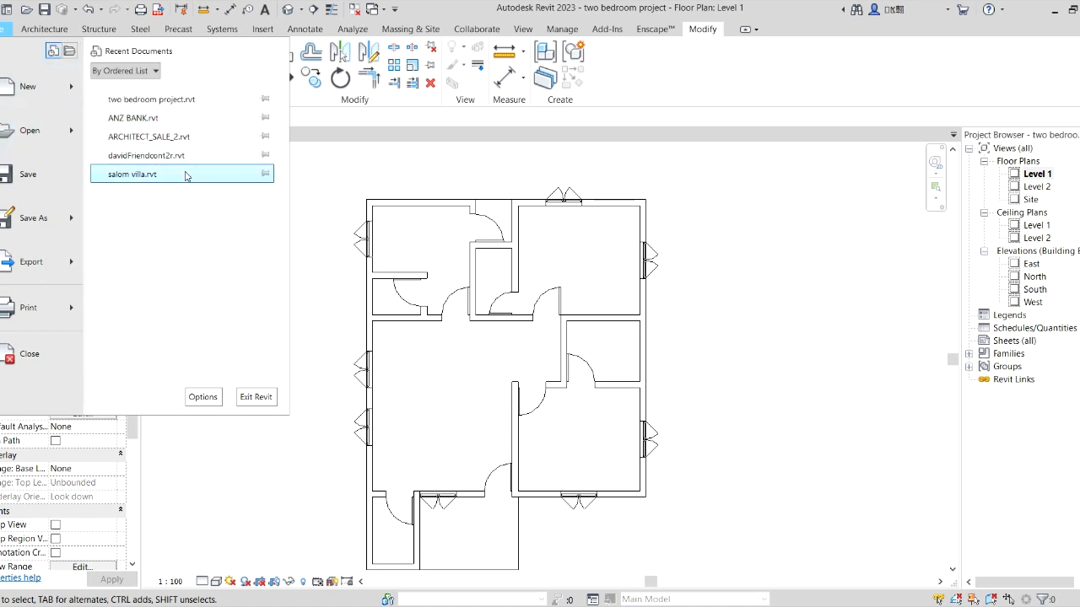
left_click(161, 140)
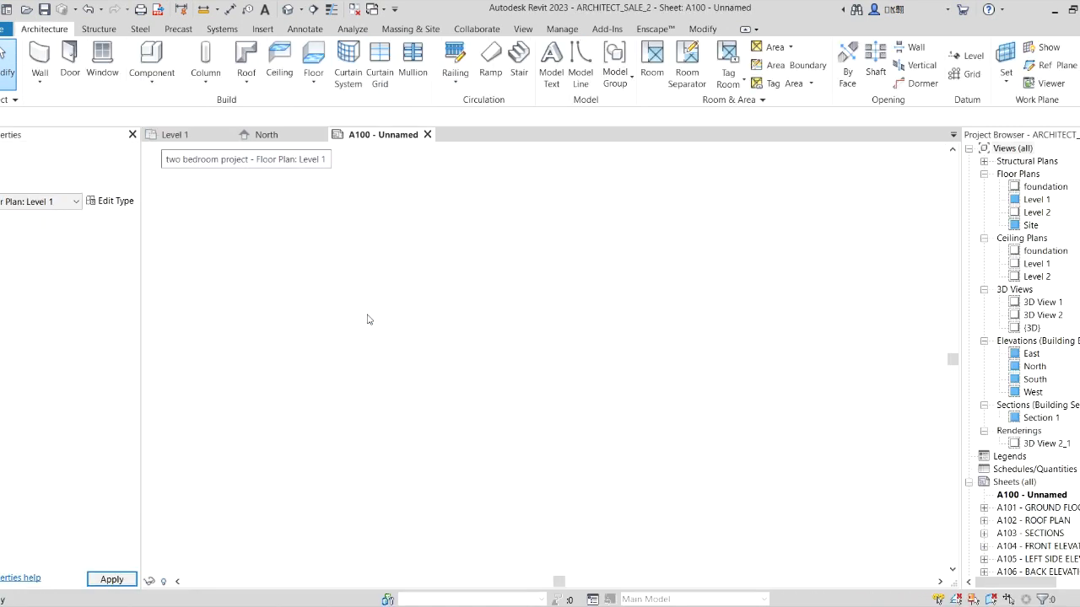
double_click(1036, 199)
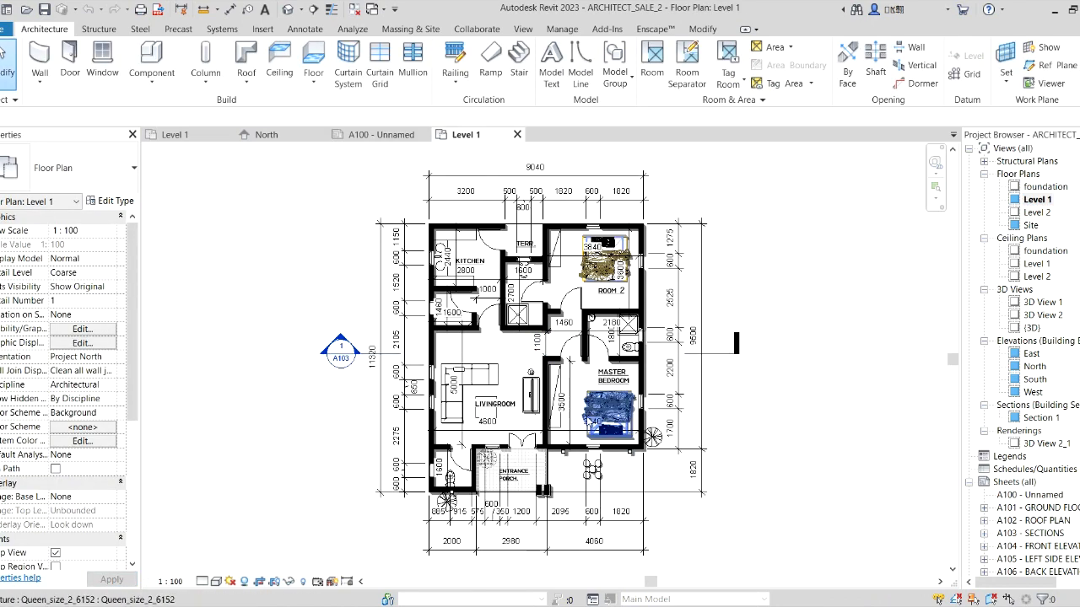
Select both beds, the living room's entertainment center and sofa set, and the master bathroom's WC, shower tray and washbasin.
left_click(613, 407)
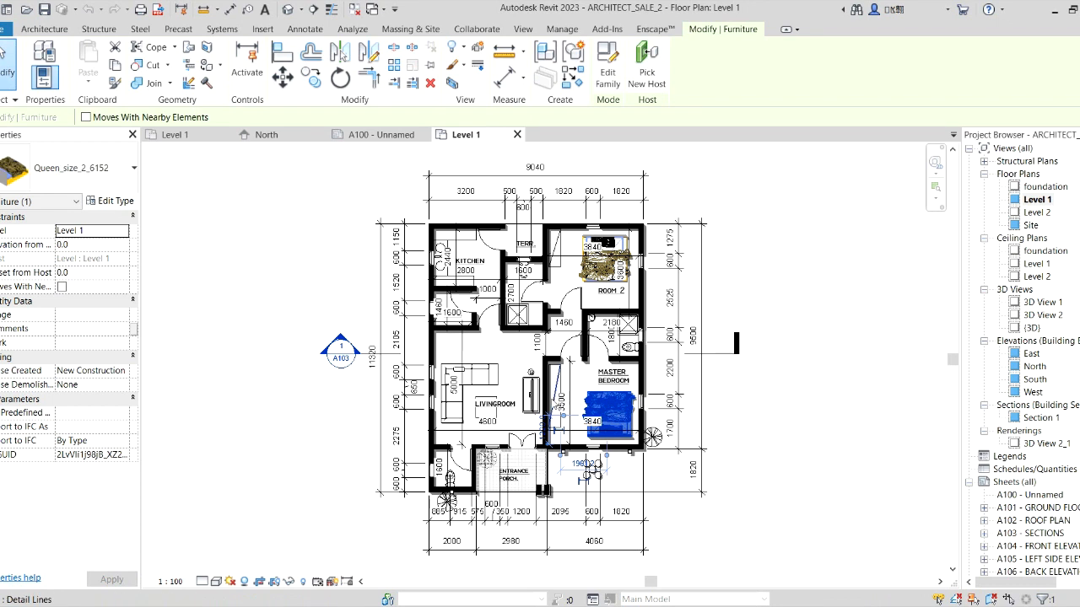
left_click(531, 397, "ctrl")
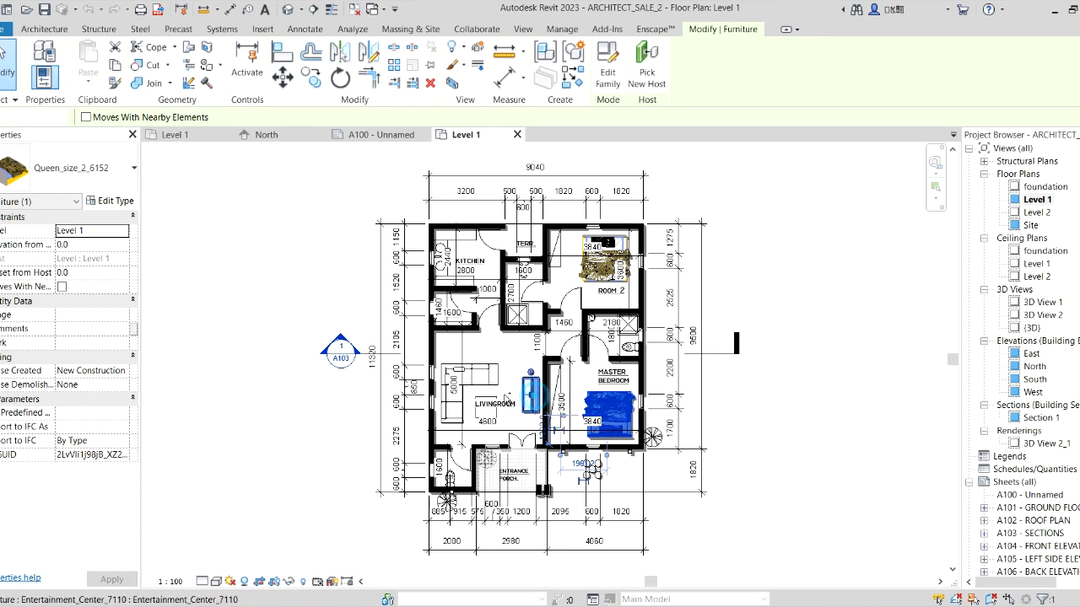
left_click(494, 380, "ctrl")
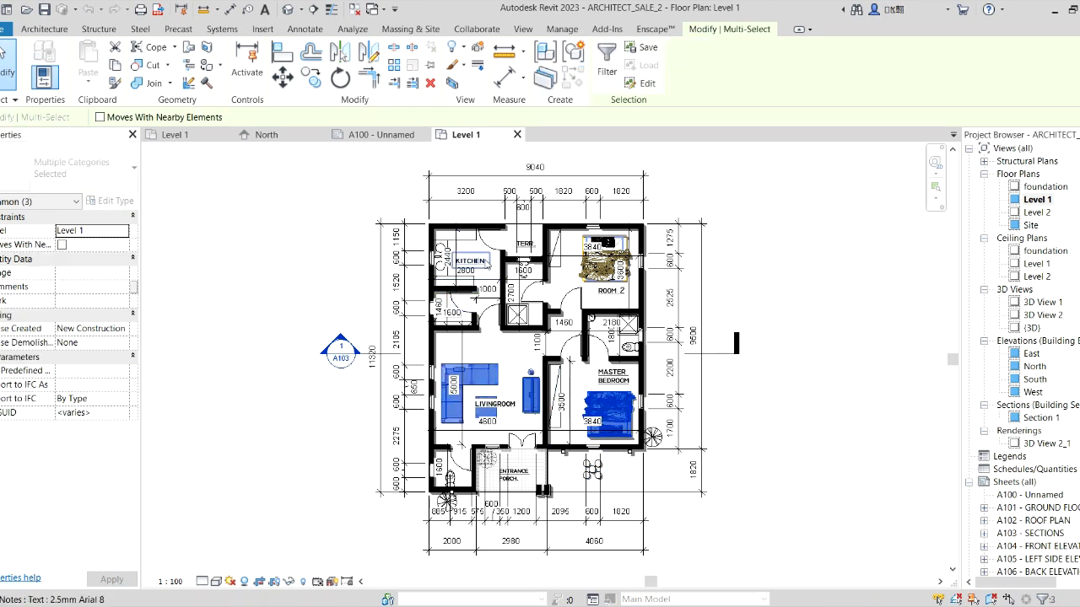
left_click(580, 253, "ctrl")
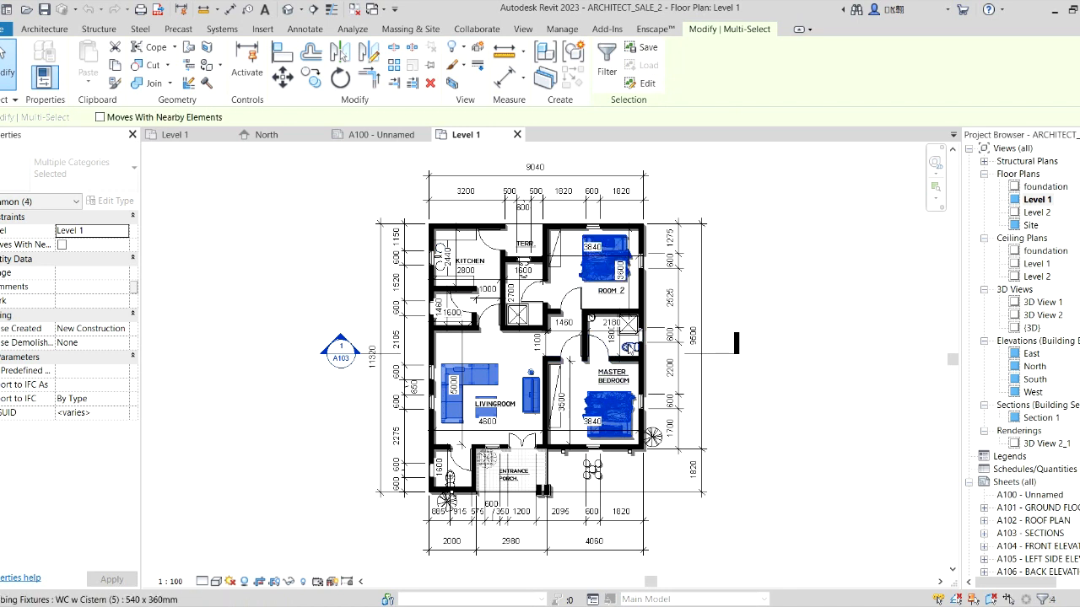
left_click(630, 348, "ctrl")
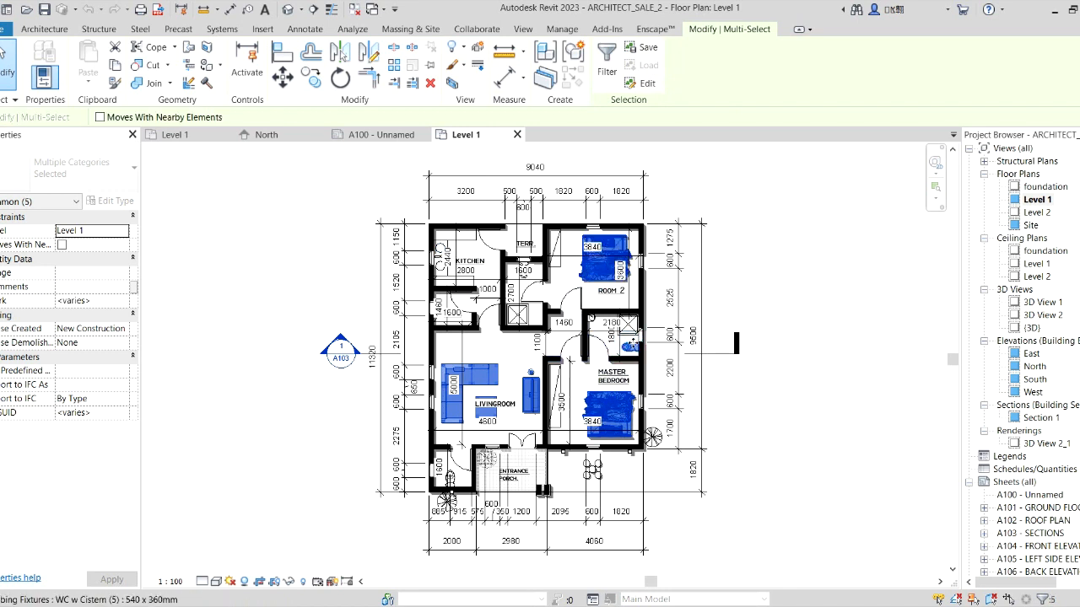
left_click(631, 334, "ctrl")
left_click(593, 324, "ctrl")
scroll(594, 324, "up", 8)
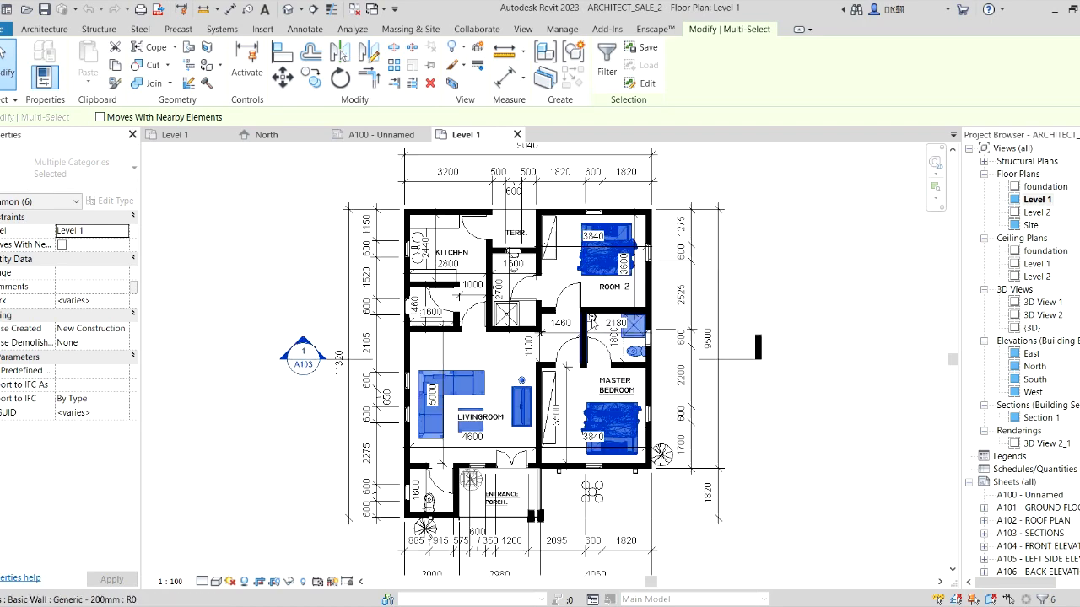
scroll(597, 323, "down", 6)
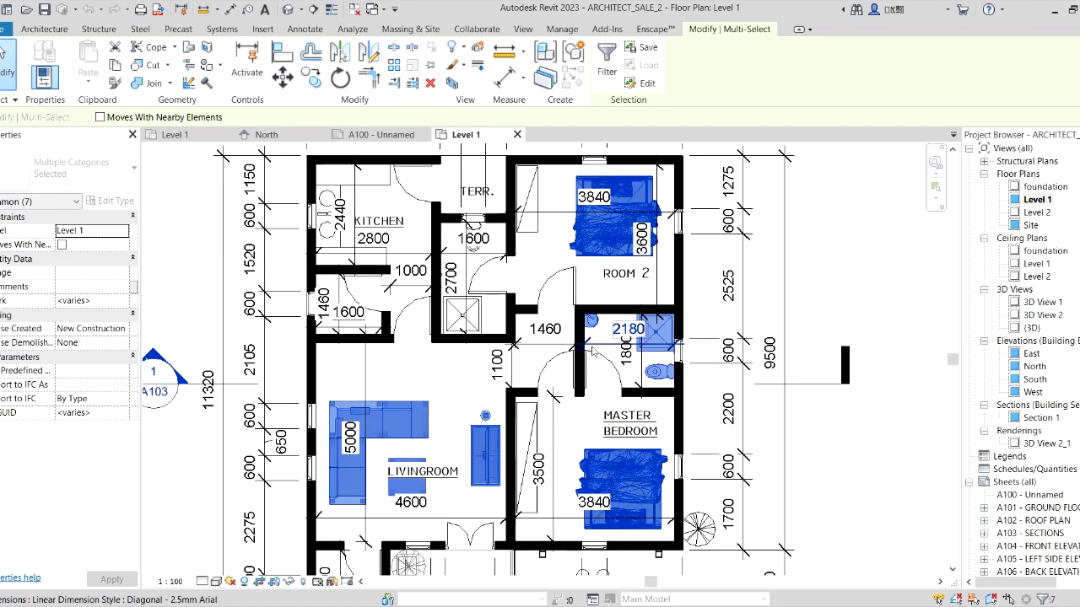
scroll(469, 489, "up", 2)
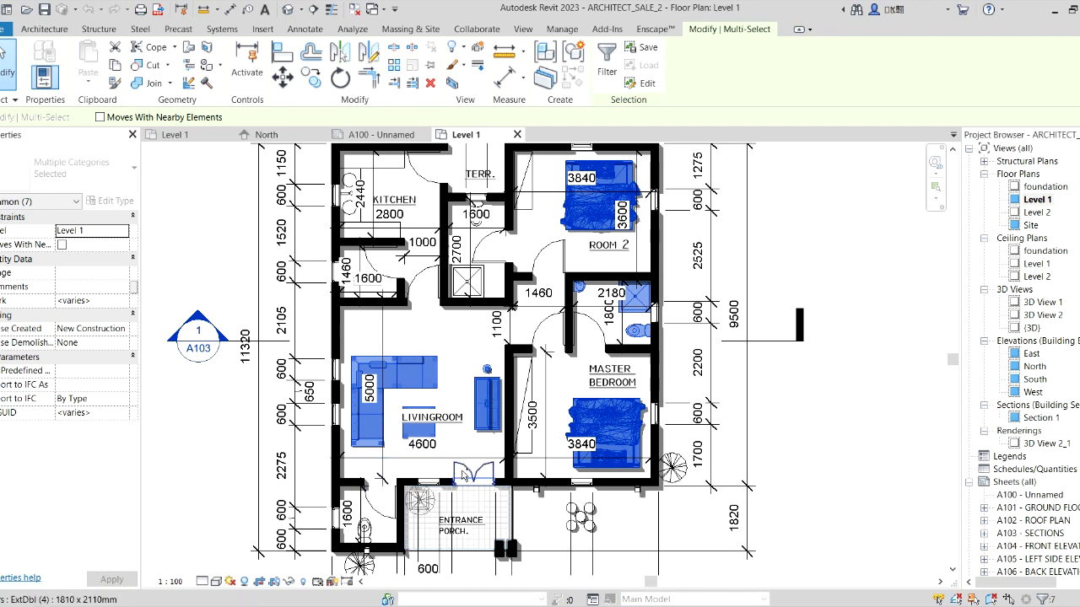
Add the lower-left toilet's WC, the central bathroom's shower tray and Room 2's wardrobe to the selection.
left_click(364, 528, "ctrl")
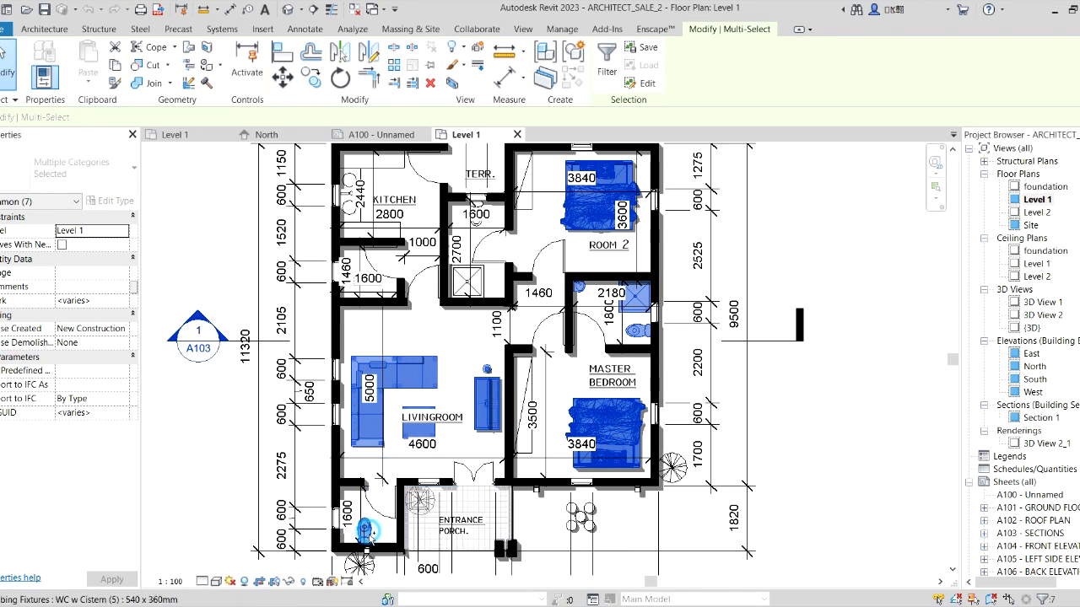
left_click(469, 281, "ctrl")
scroll(479, 251, "down", 1)
scroll(480, 252, "down", 2)
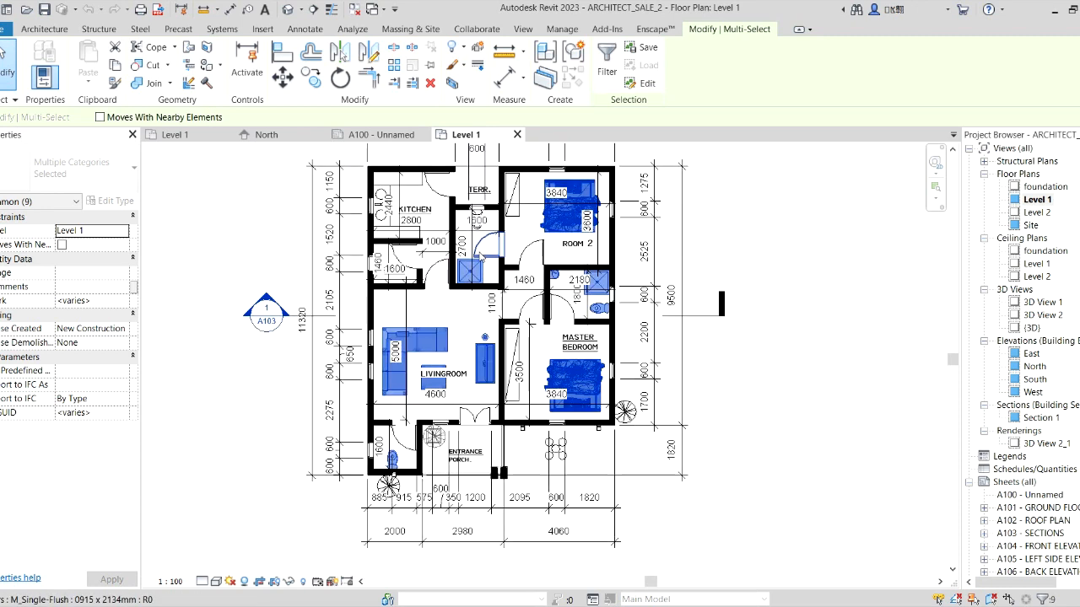
left_click(512, 210, "ctrl")
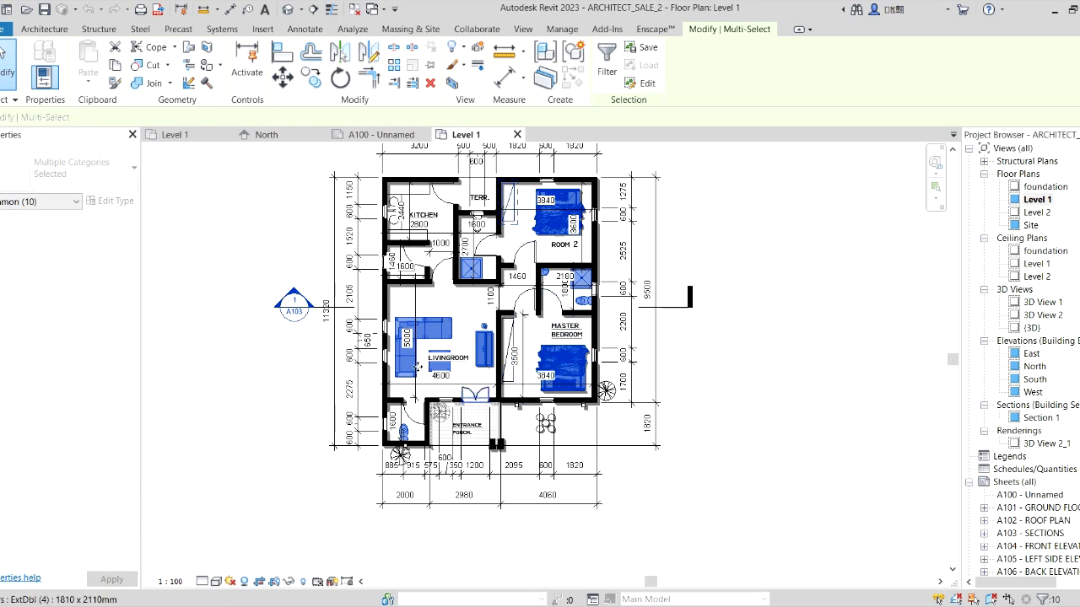
scroll(414, 270, "up", 4)
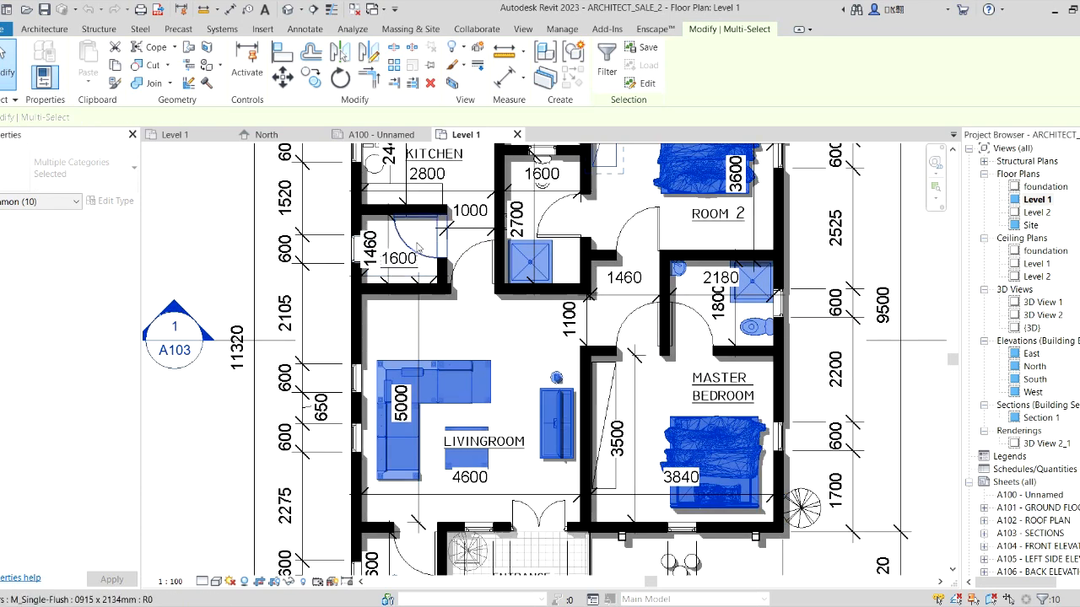
scroll(417, 246, "down", 1)
scroll(415, 488, "down", 2)
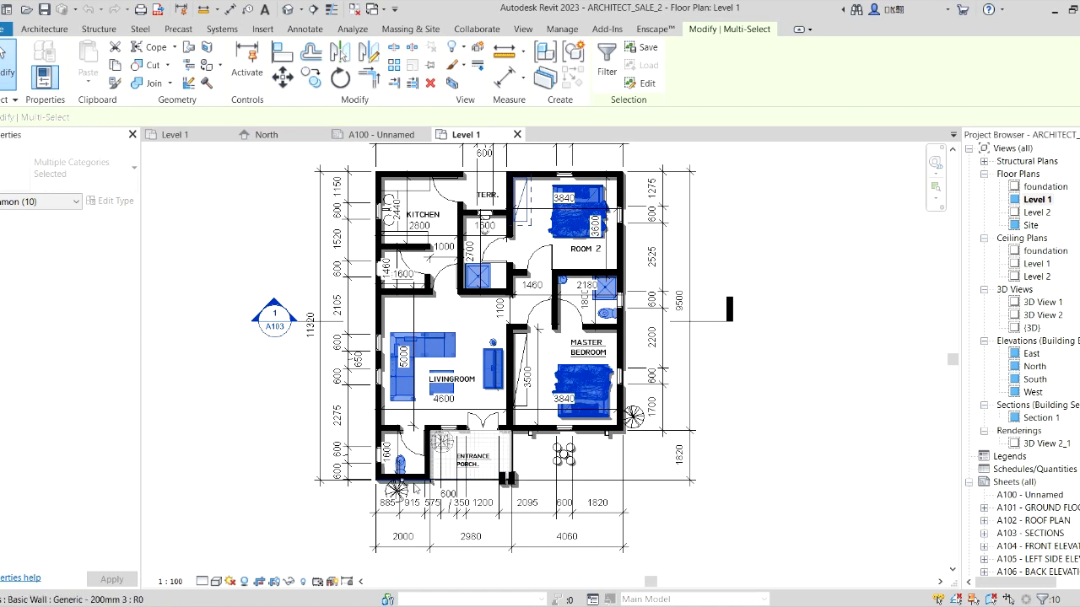
scroll(397, 497, "up", 2)
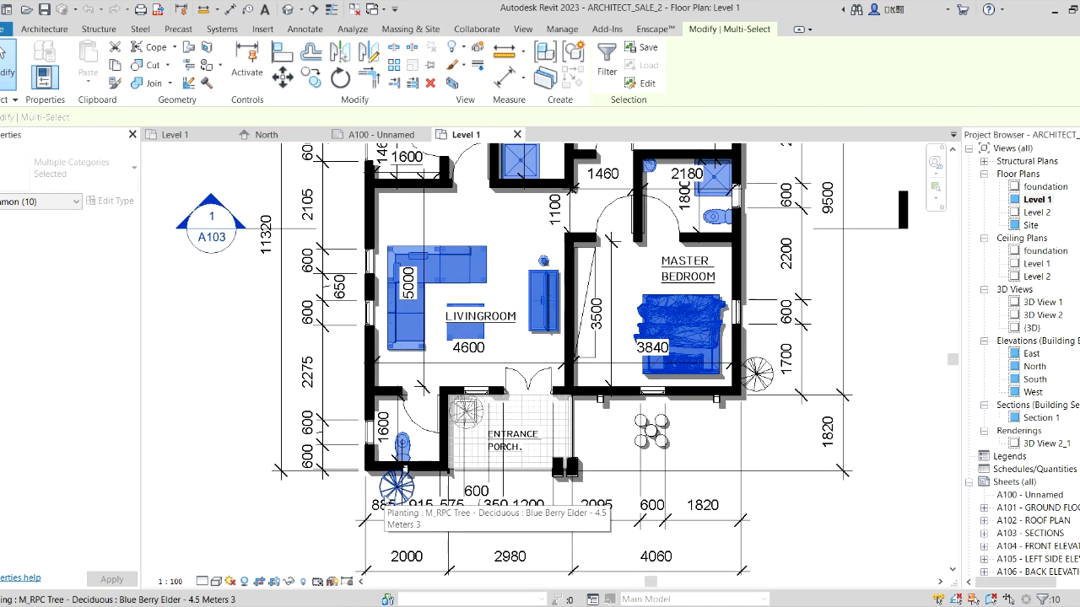
Add the three trees, the entrance porch label and the porch's filled region to the selection and copy everything to the clipboard.
left_click(395, 492, "ctrl")
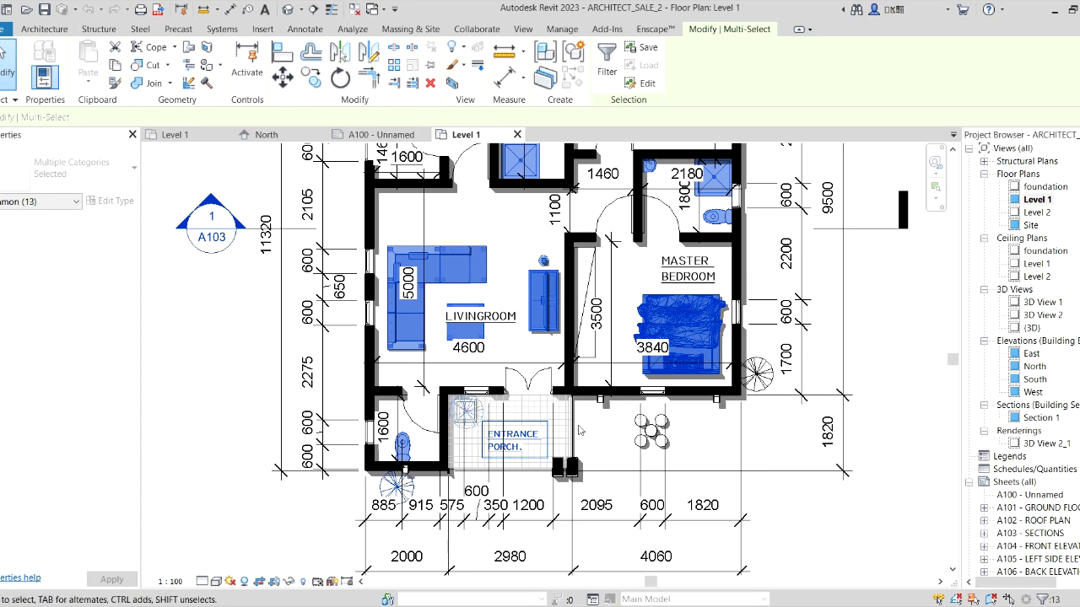
left_click(542, 403, "ctrl")
left_click(540, 400, "ctrl")
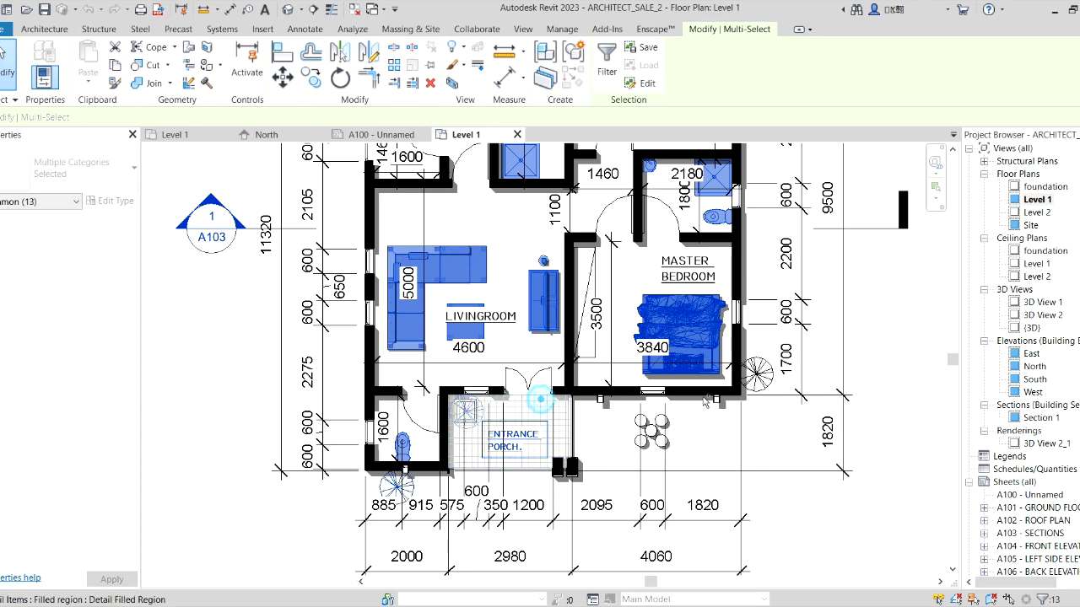
left_click(762, 381, "ctrl")
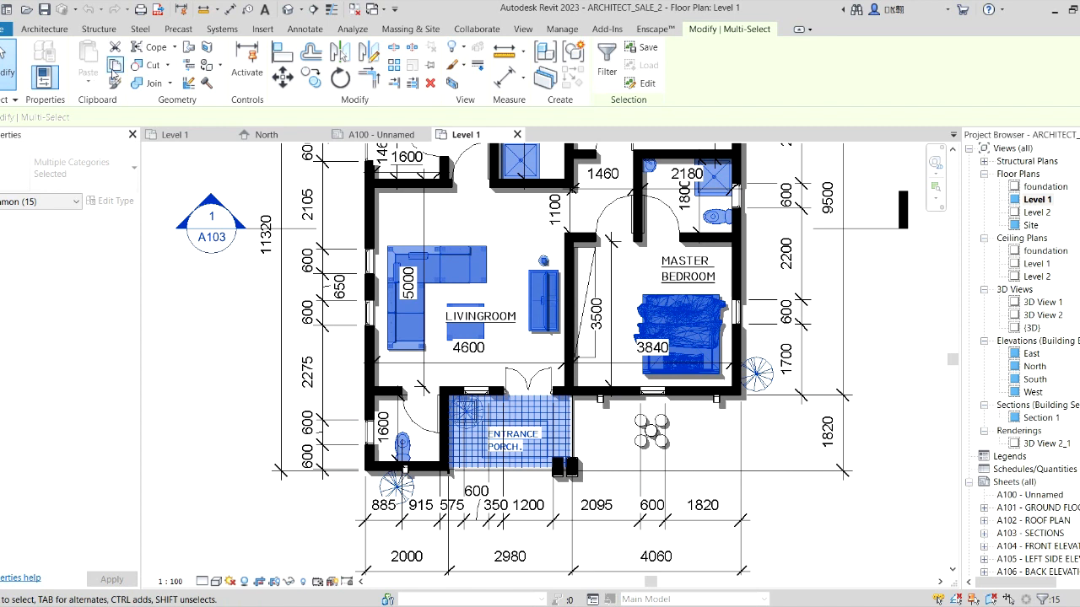
left_click(114, 71)
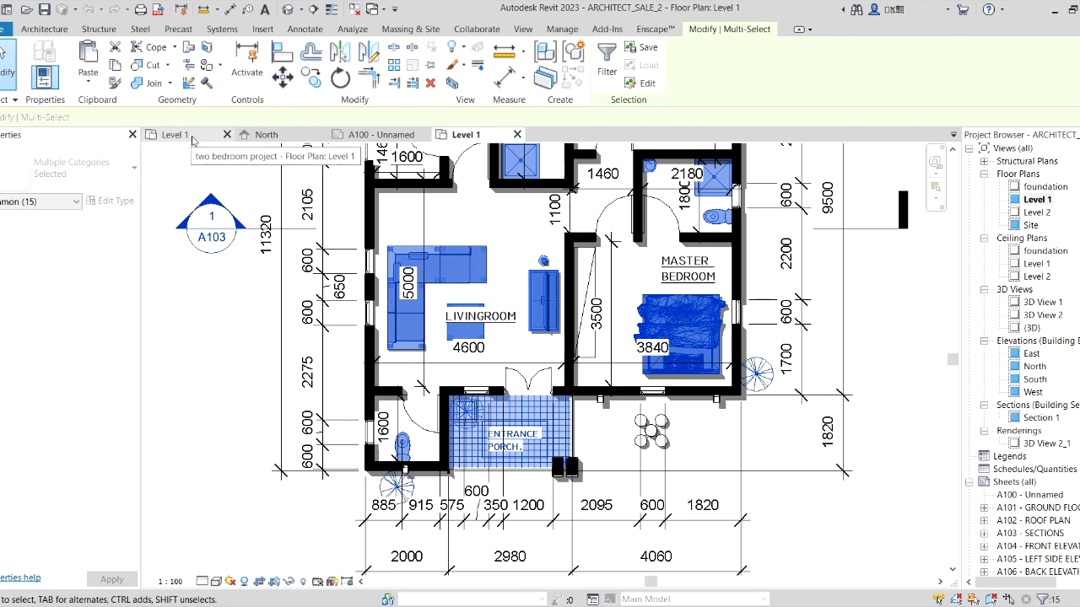
Switch to the two bedroom project's Level 1 plan and paste the copied furniture, fixtures, trees and porch elements over the house, keeping the existing duplicate types.
left_click(177, 137)
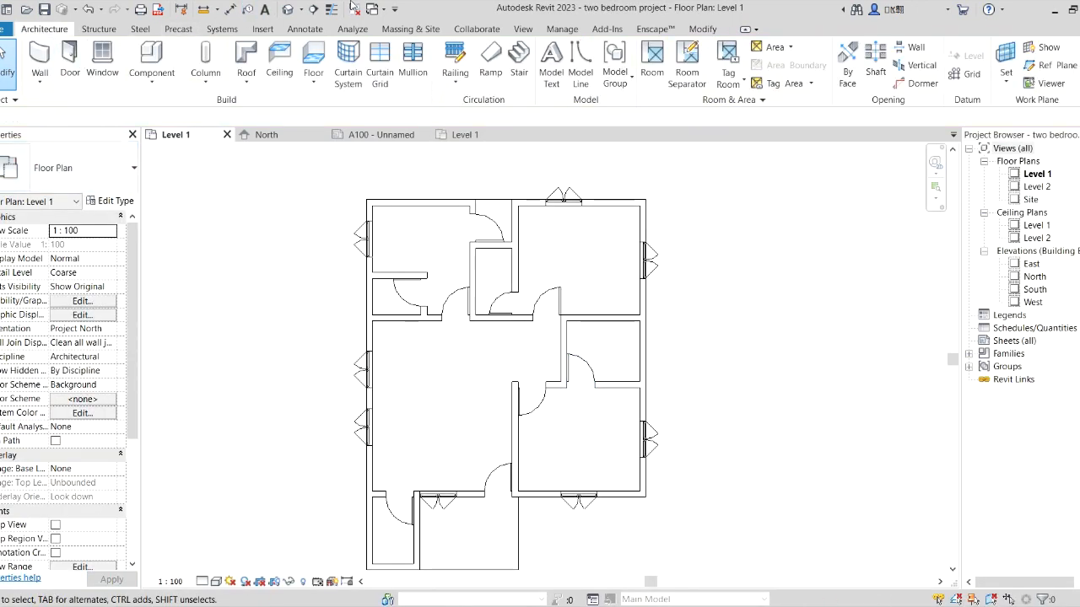
left_click(702, 31)
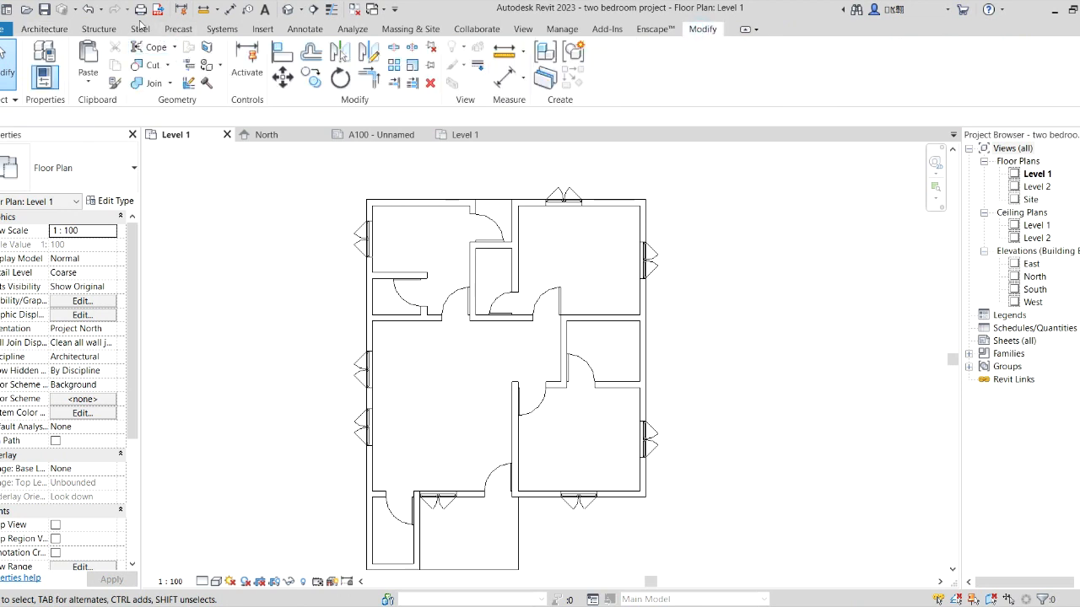
left_click(88, 78)
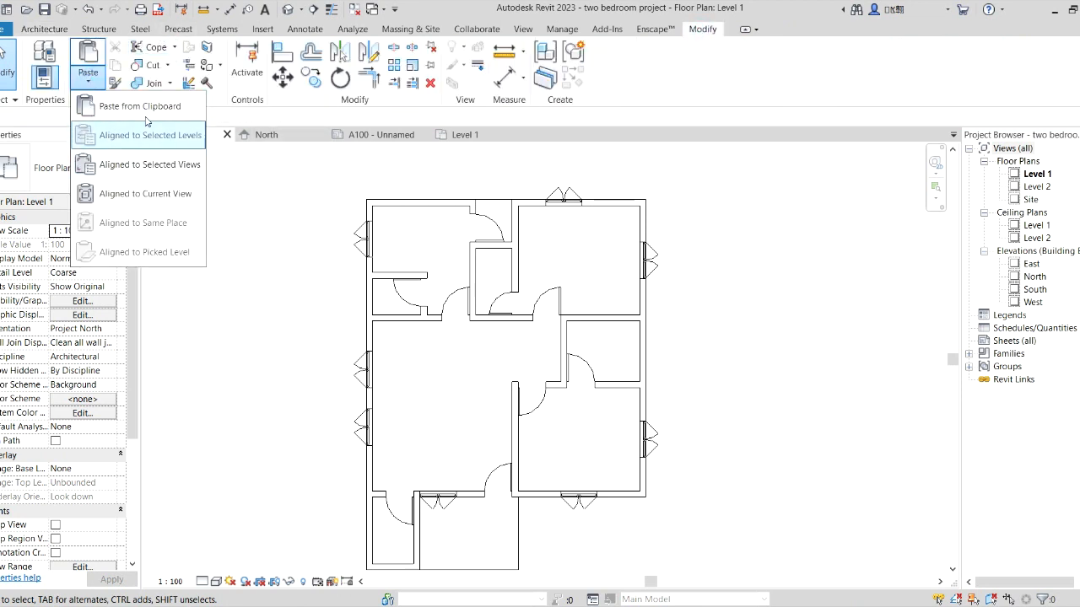
left_click(140, 107)
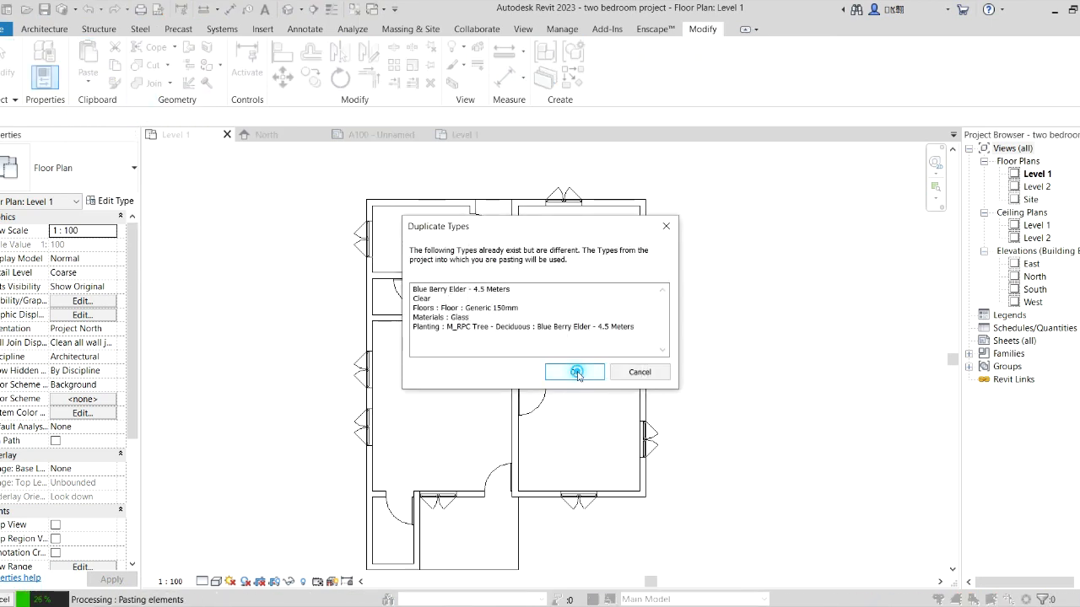
left_click(575, 372)
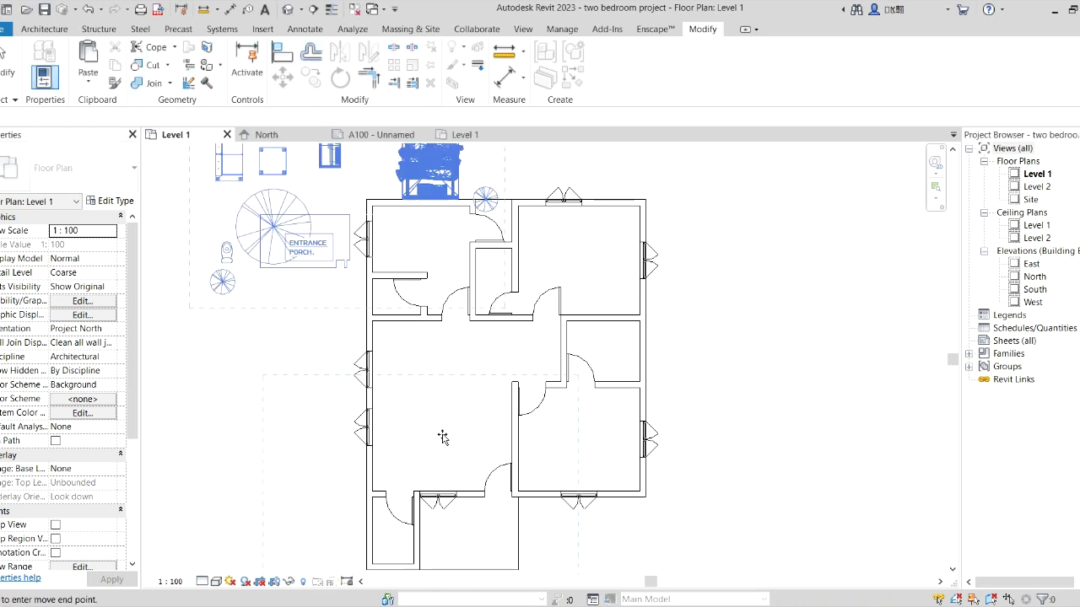
left_click_drag(529, 235, 536, 229)
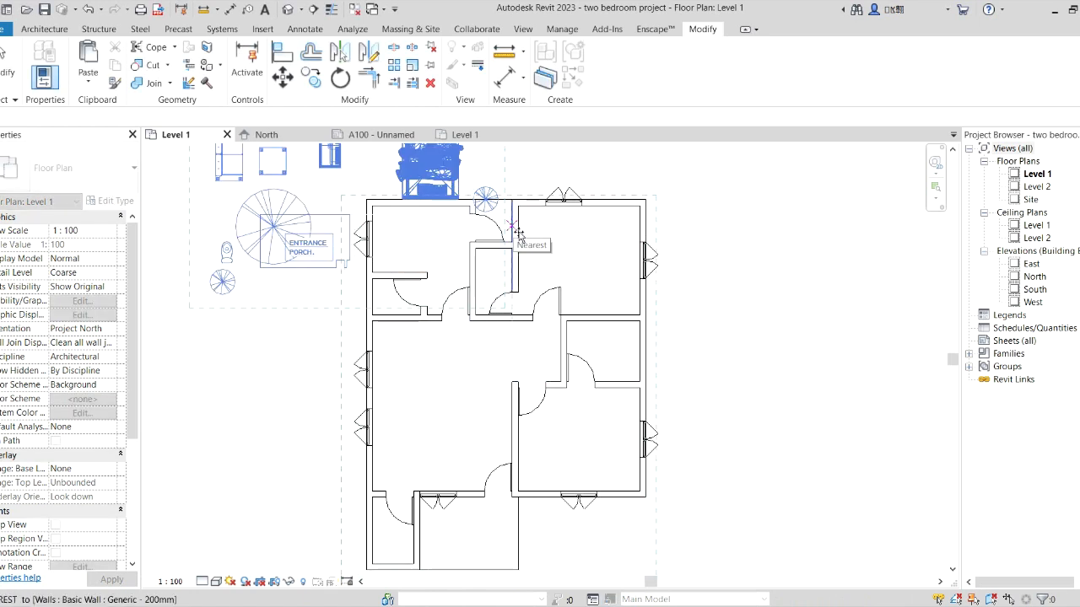
left_click(518, 236)
left_click(766, 335)
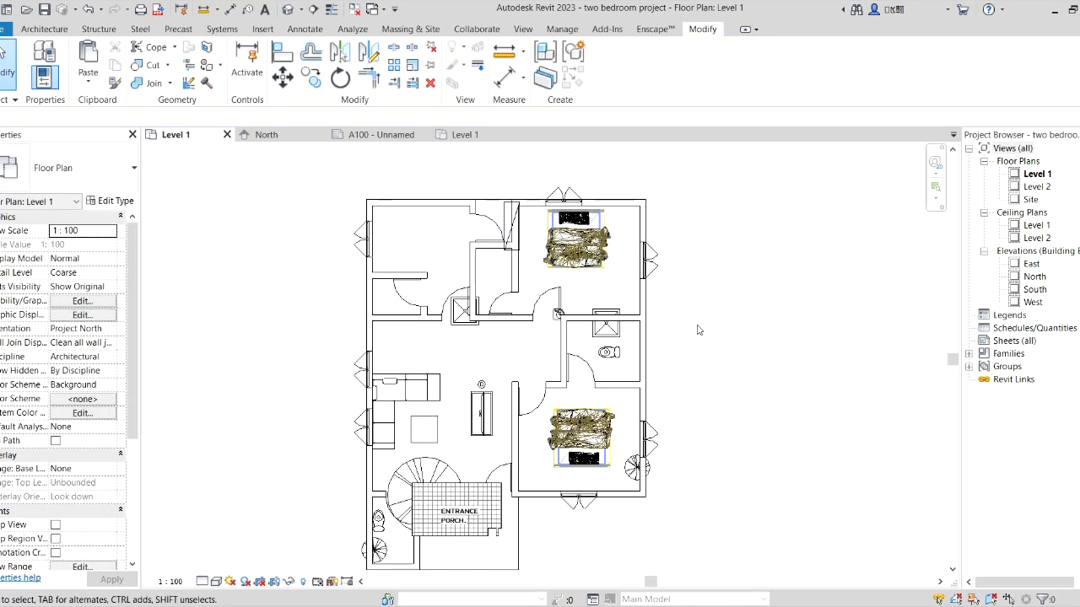
Align the master bathroom's shower tray with the inner faces of the room's right and upper walls.
scroll(609, 340, "up", 2)
scroll(604, 278, "down", 3)
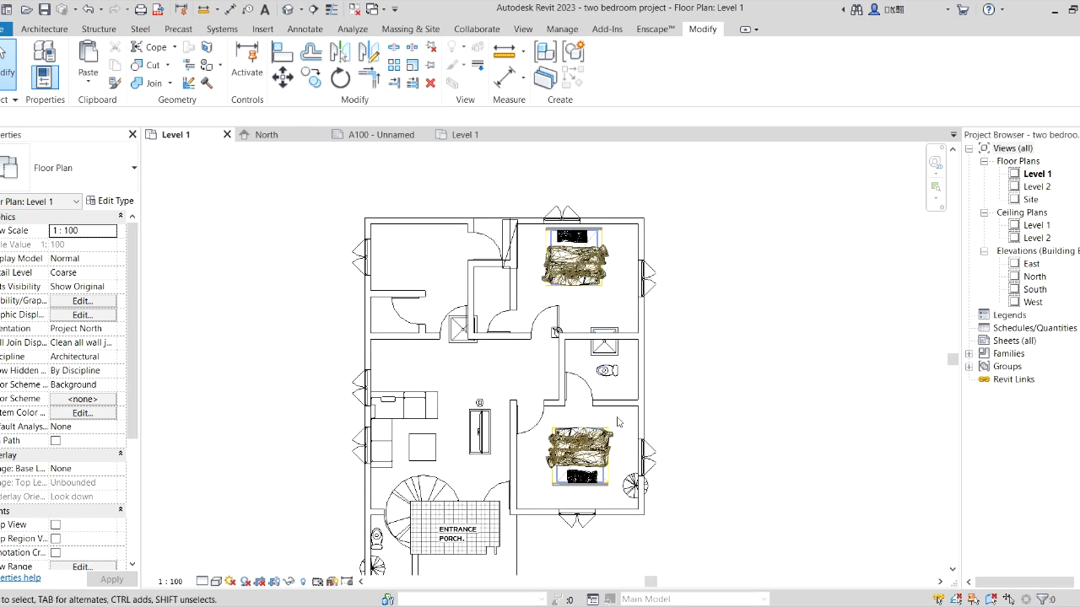
scroll(612, 371, "up", 2)
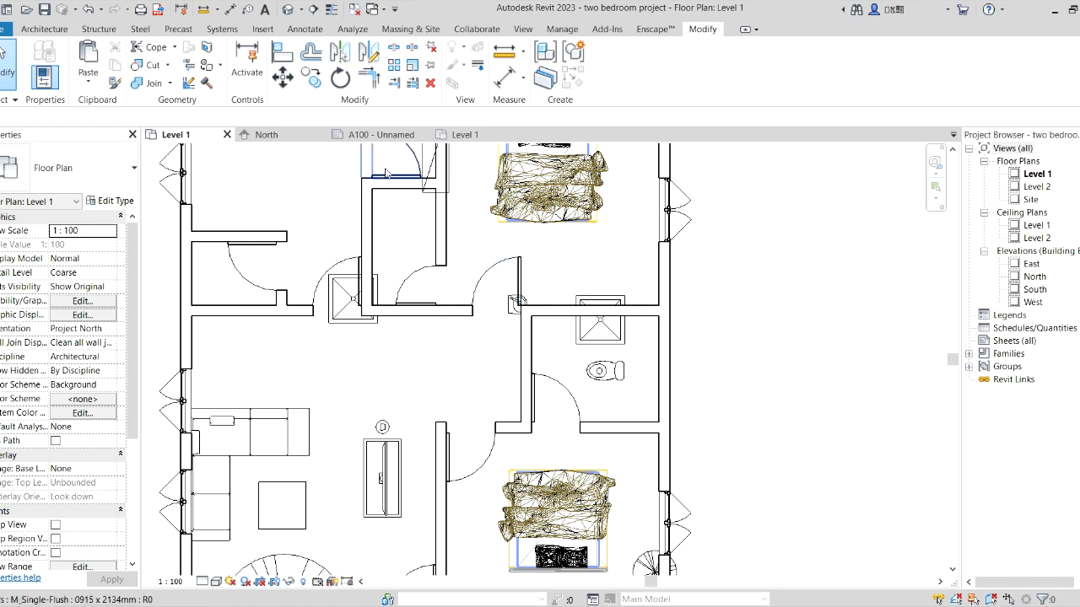
left_click(279, 51)
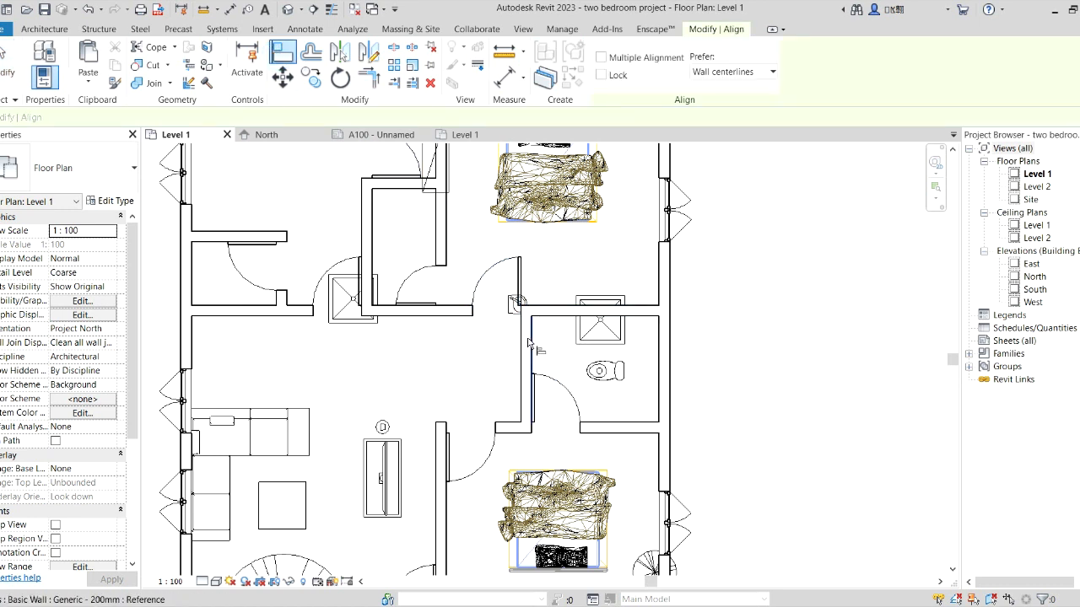
scroll(547, 319, "up", 1)
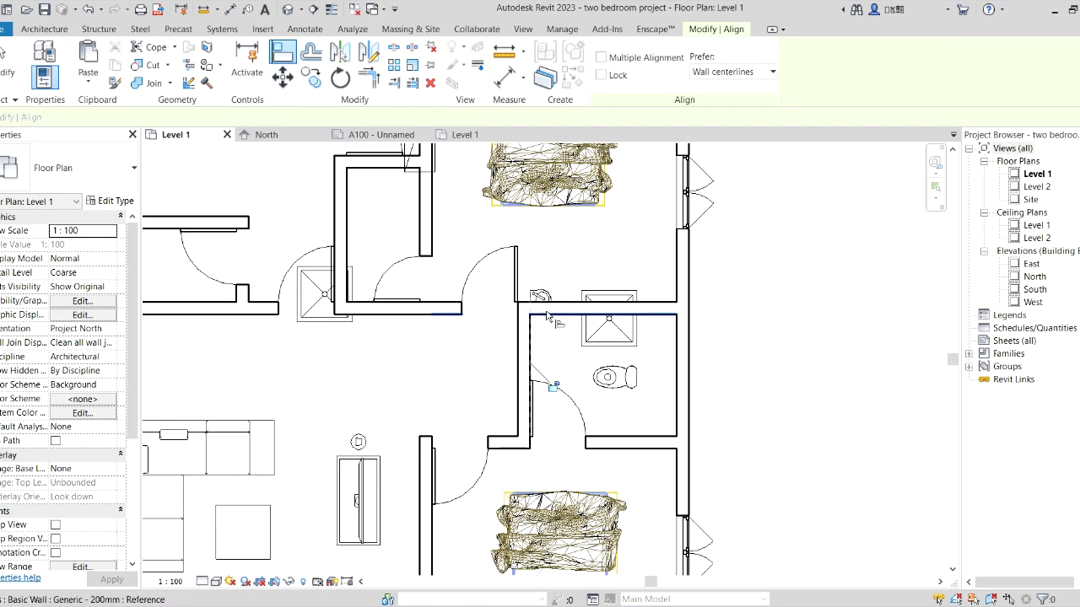
scroll(554, 332, "up", 2)
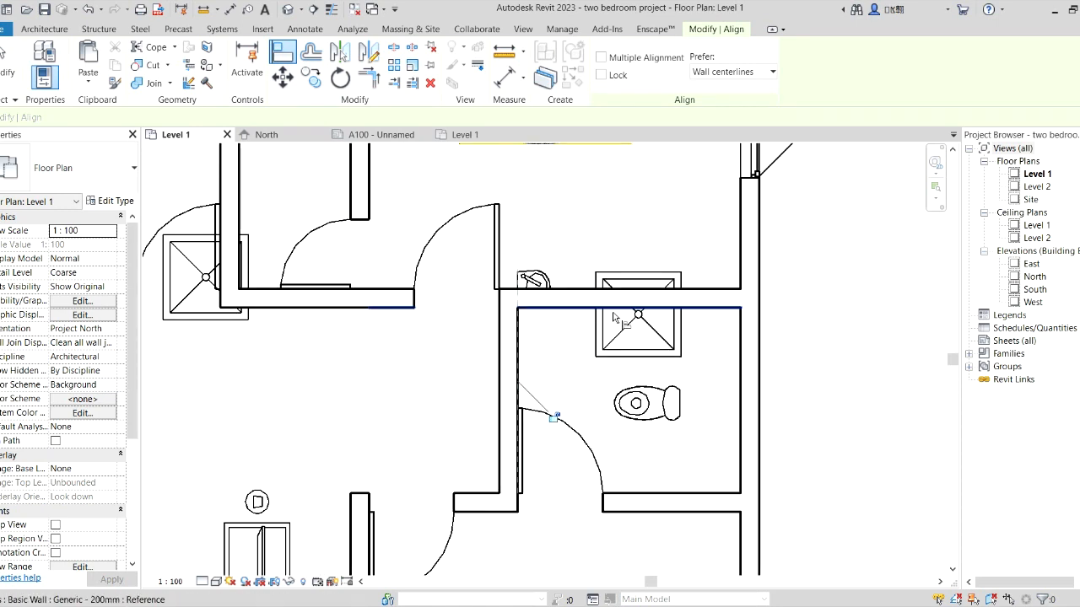
left_click(740, 334)
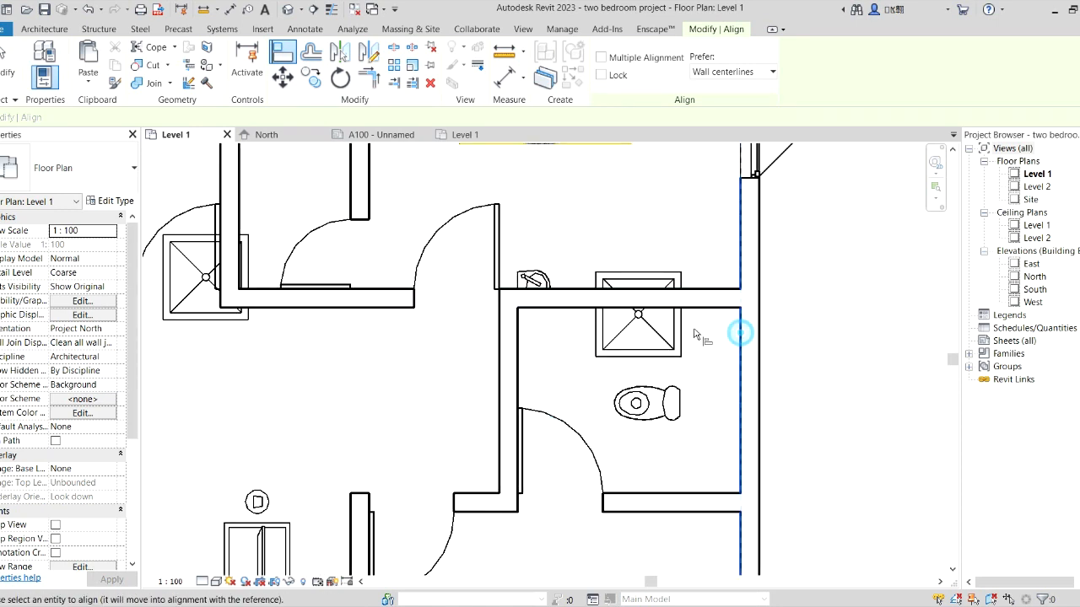
left_click(637, 308)
left_click(680, 272)
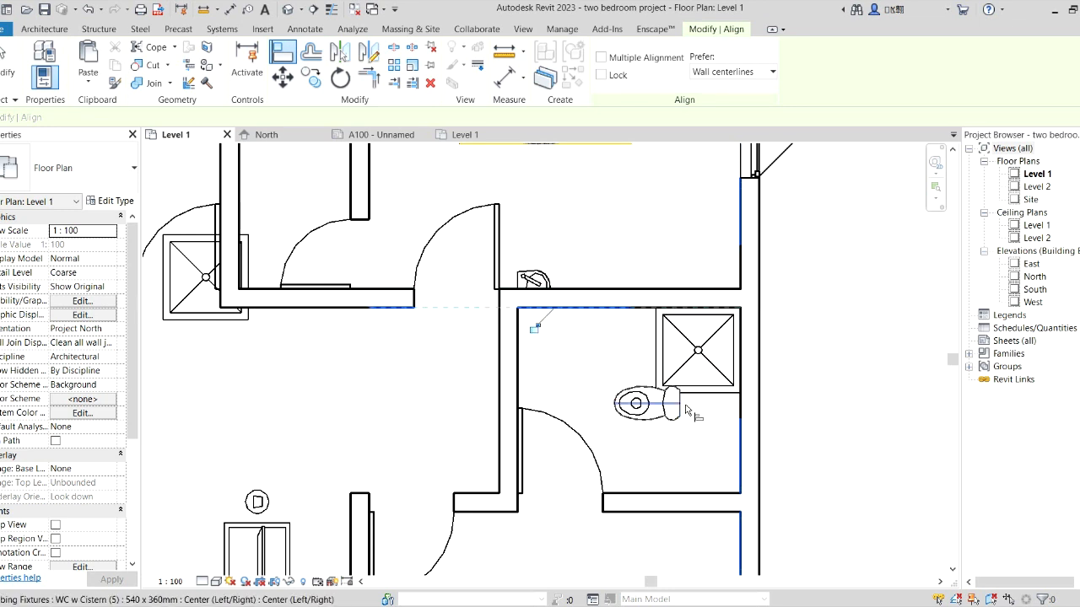
Align the back of the master bathroom's WC with the right wall's inner face, and end the Align command.
scroll(680, 403, "down", 1)
left_click(732, 397)
left_click(682, 405)
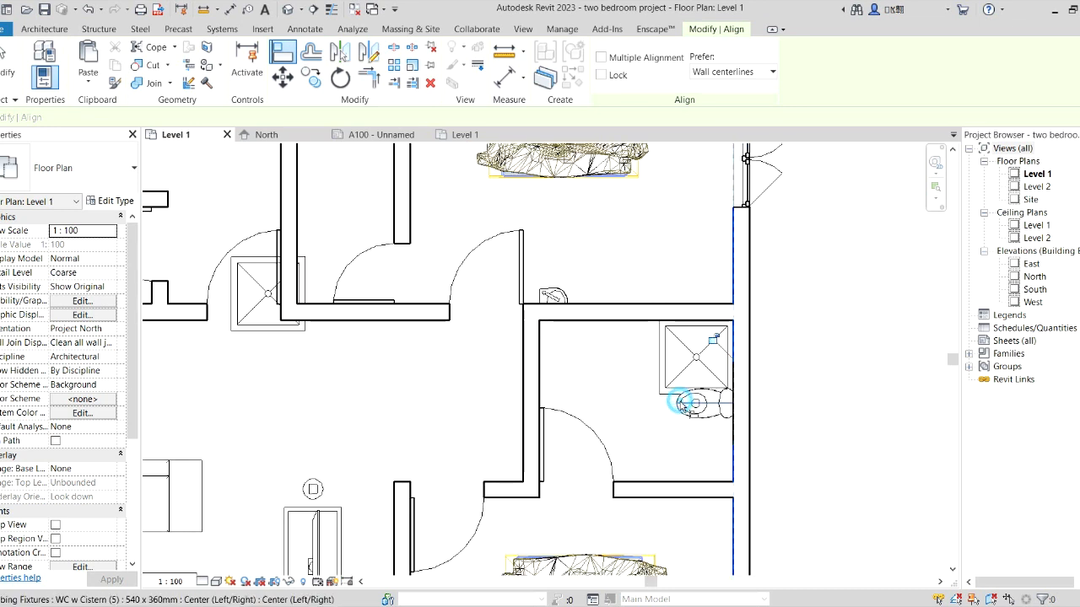
scroll(562, 329, "up", 1)
right_click(615, 268)
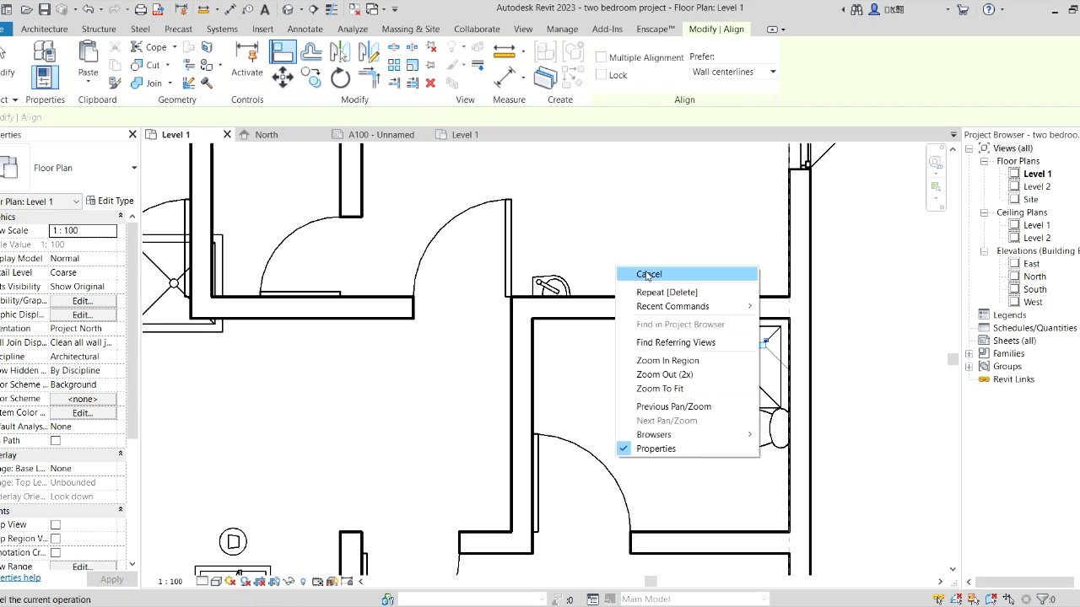
left_click(647, 272)
right_click(592, 256)
left_click(638, 266)
Move the small basin into the master bathroom's upper-left corner and shift the WC down clear of the shower tray.
left_click(550, 289)
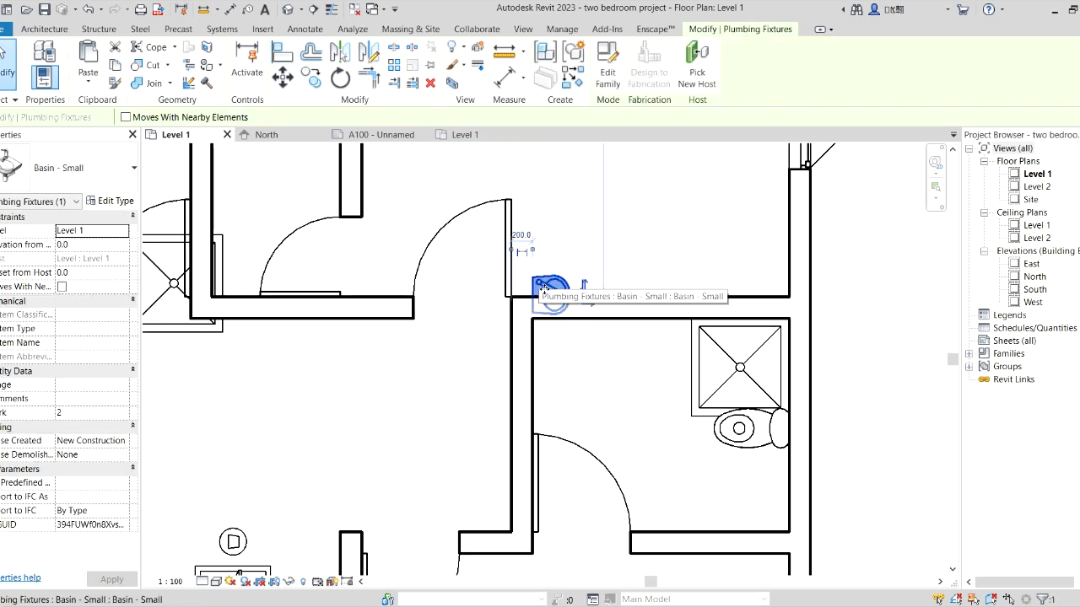
left_click_drag(550, 290, 550, 338)
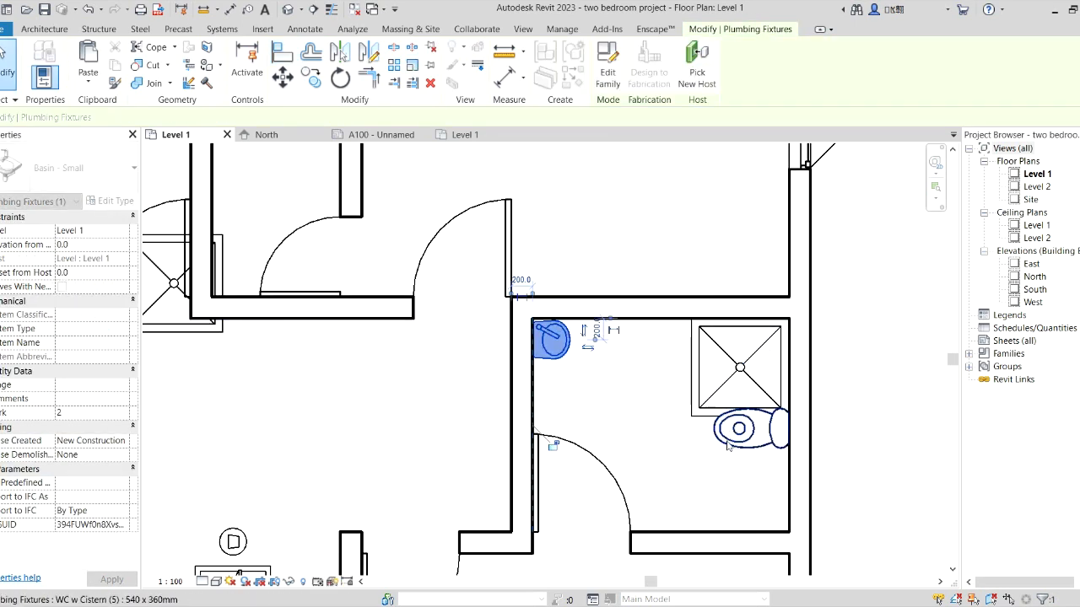
left_click(729, 443)
key("Down")
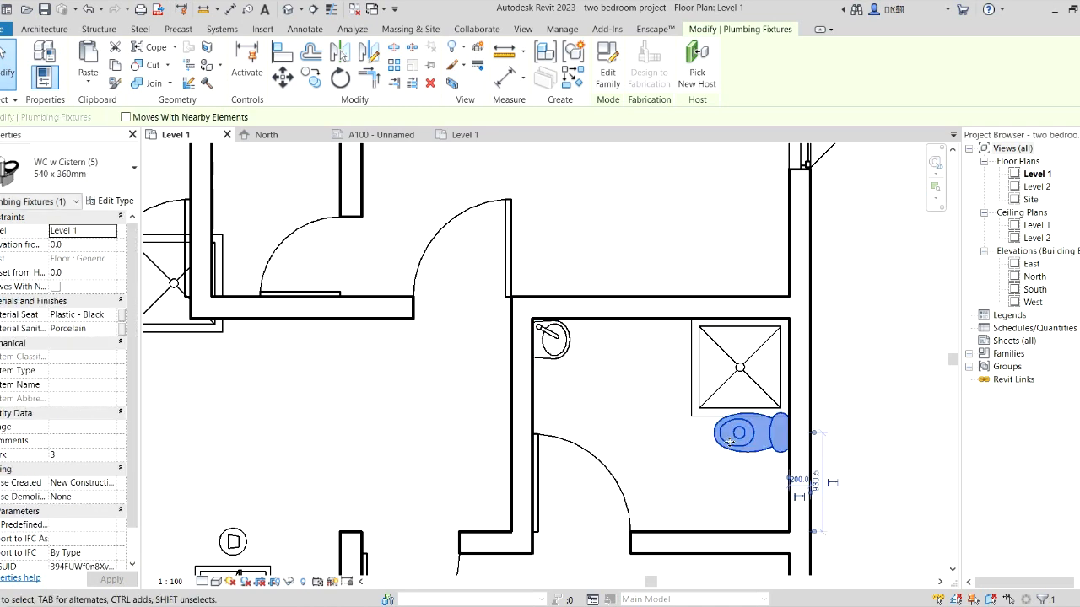
key("Down")
key("Down")
key("Down")
key("Down")
key("Down")
key("Down")
key("Down")
key("Escape")
Shift the master bedroom's queen-size bed down towards the room's lower window wall.
scroll(607, 384, "down", 5)
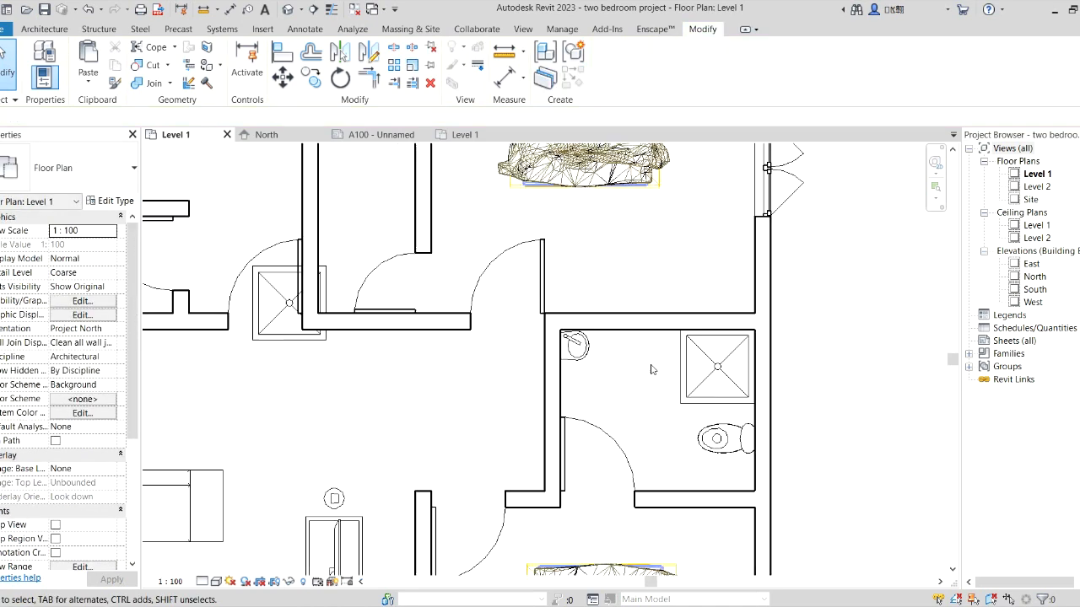
scroll(630, 464, "up", 2)
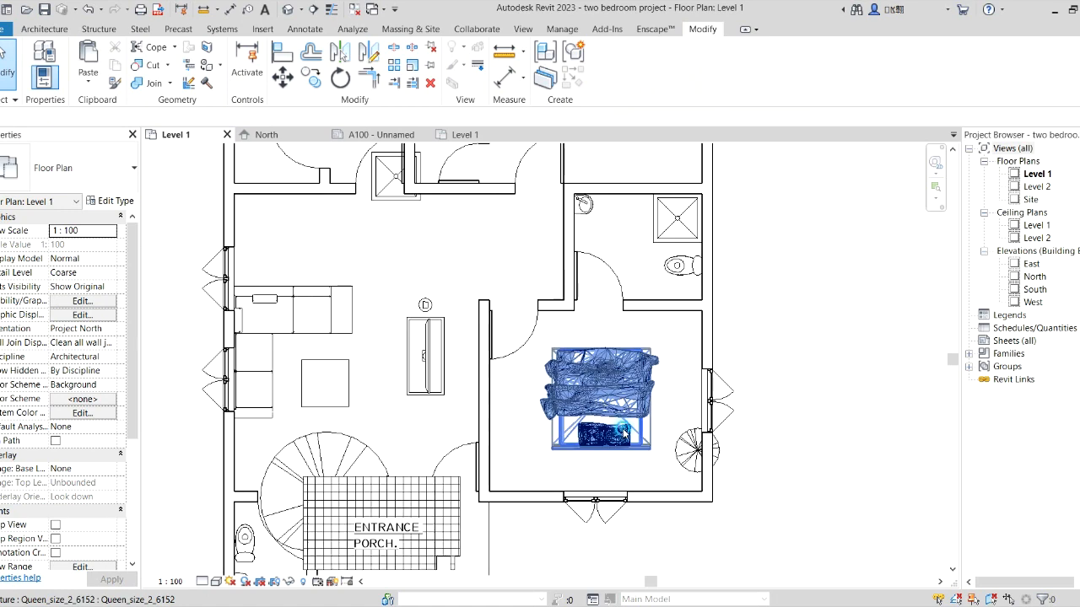
left_click(628, 434)
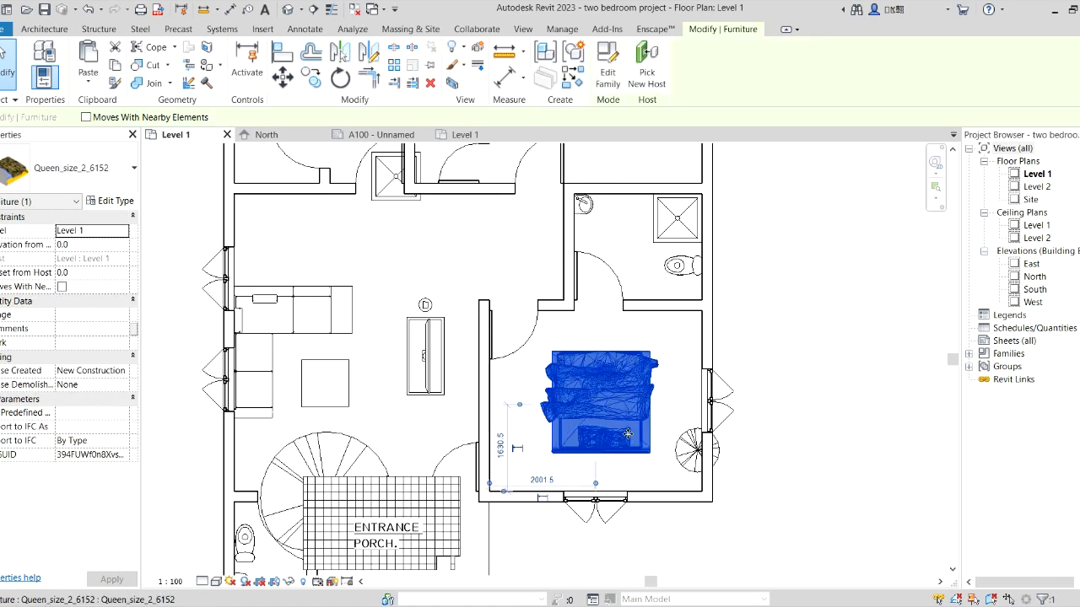
key("Down")
key("Down")
key("Down")
key("Down")
key("Down")
key("Down")
Shift the upper-right bedroom's bed right and slightly down, and place the wardrobe detail group inside the room against its left wall.
scroll(627, 435, "down", 2)
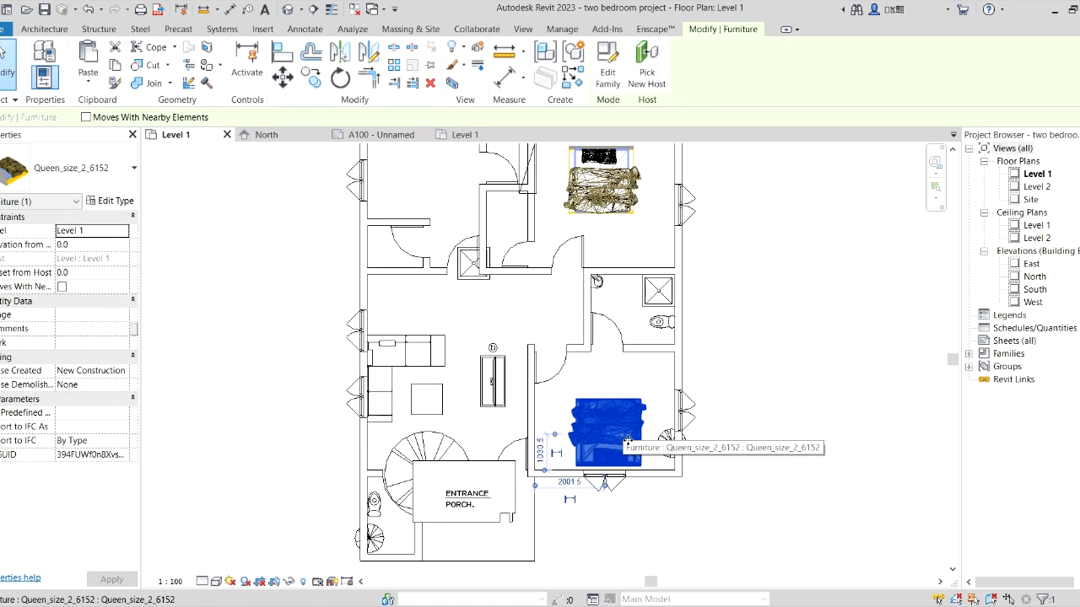
scroll(627, 439, "down", 1)
left_click(626, 249)
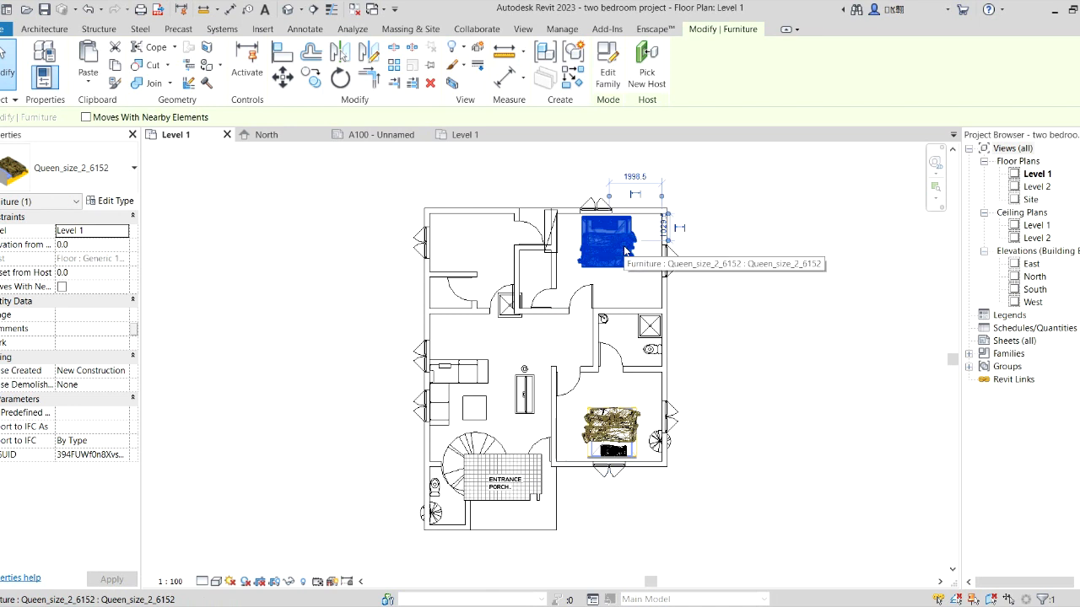
key("Right")
key("Right")
key("Right")
key("Right")
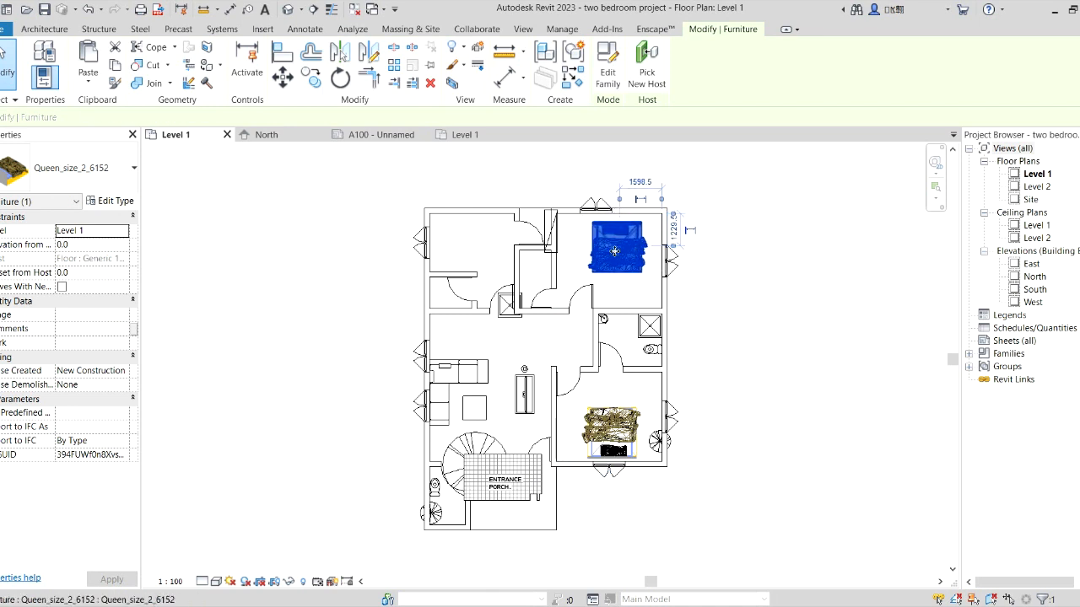
left_click(544, 217)
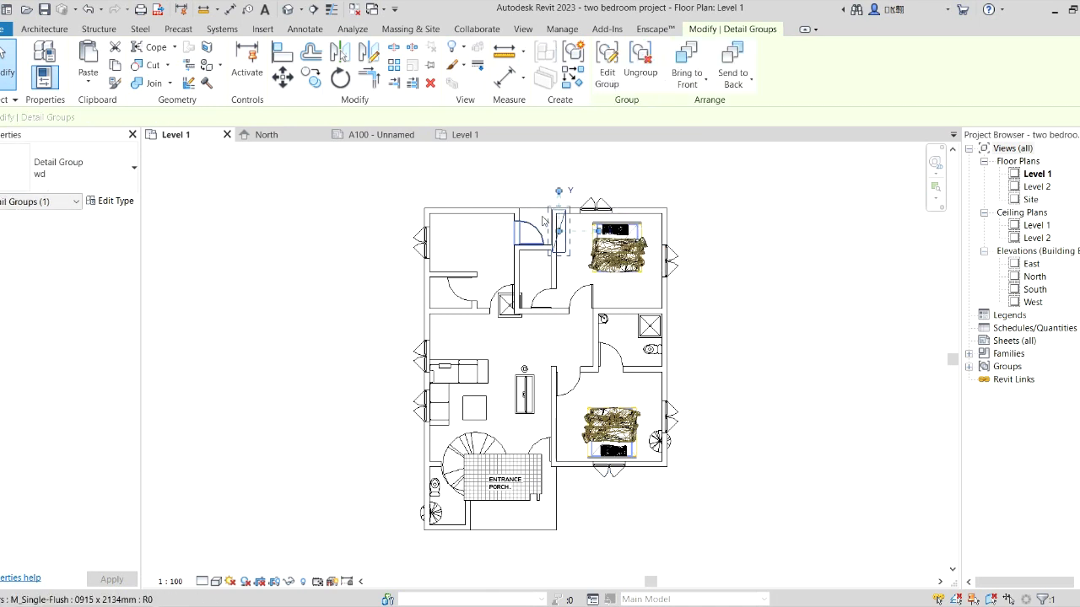
left_click(506, 169)
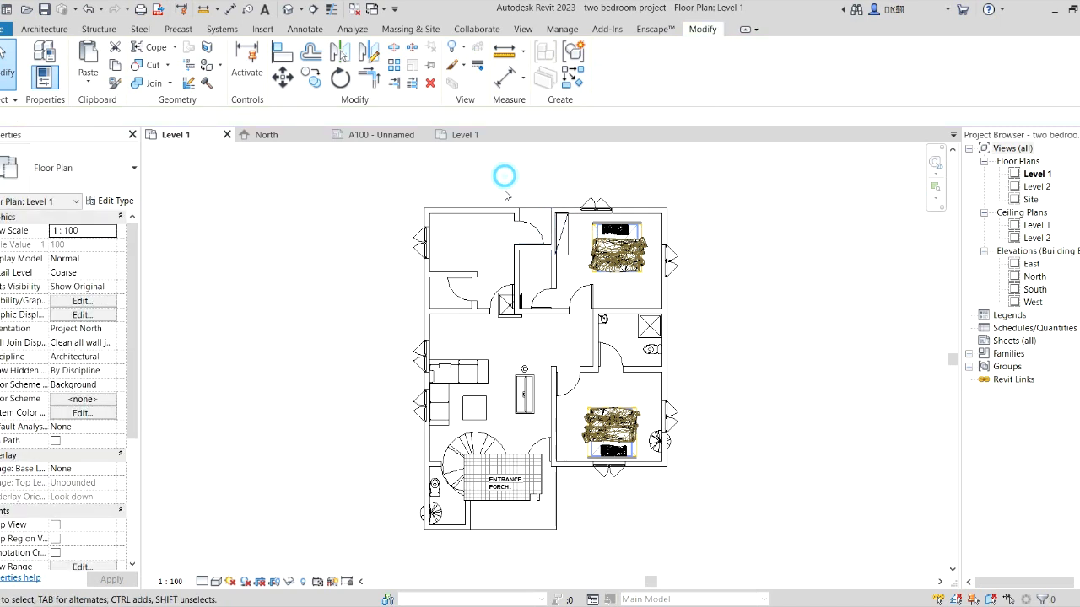
Move the living room's sectional sofa set and entertainment center together to the right, off the left exterior wall.
scroll(509, 311, "up", 2)
left_click(464, 411)
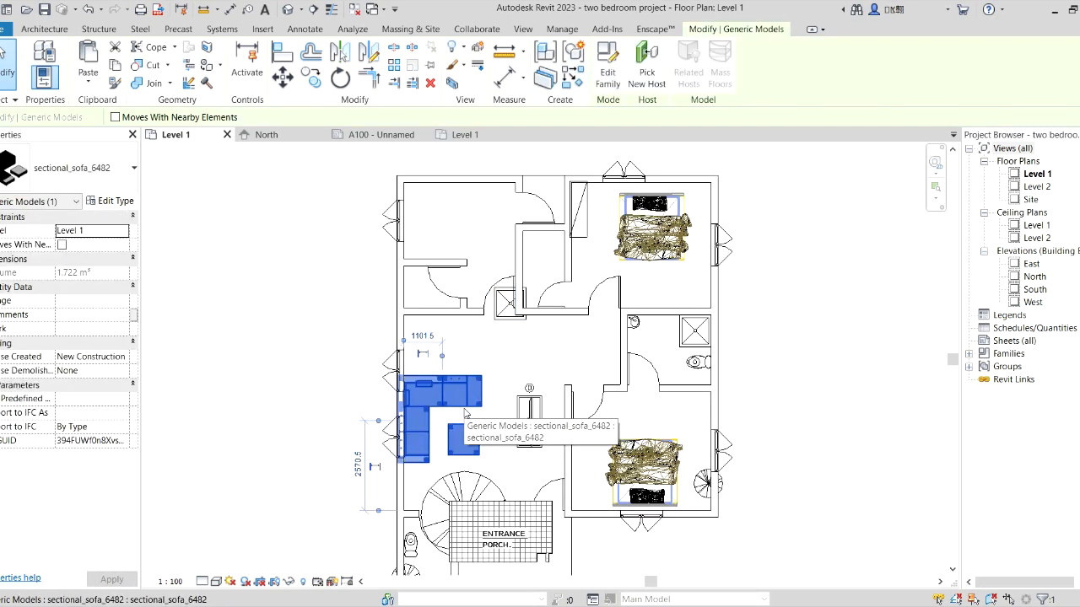
left_click(544, 422, "ctrl")
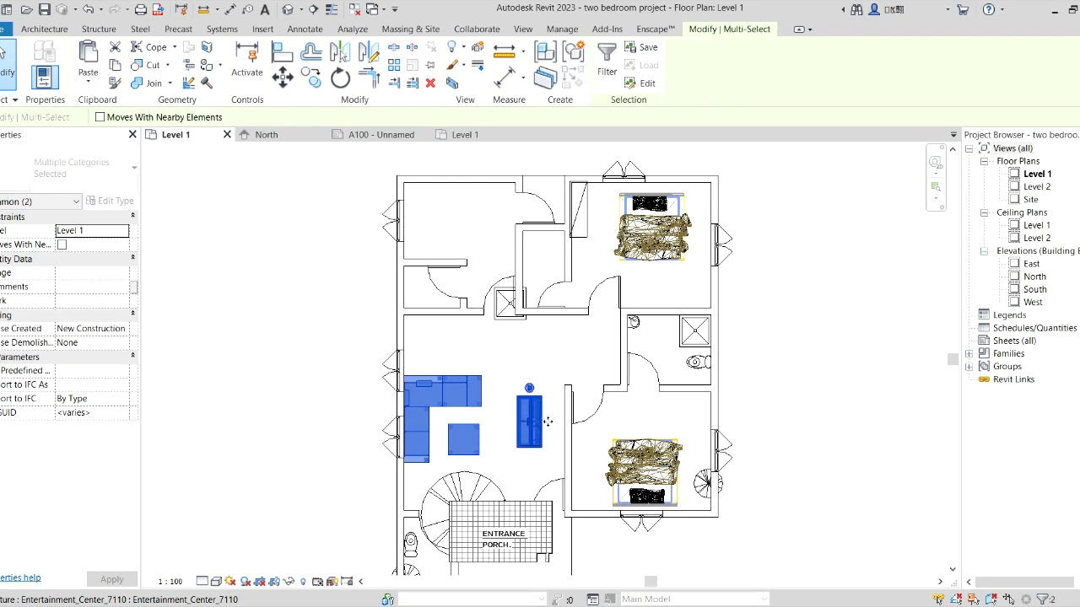
left_click_drag(533, 422, 555, 421)
Move the Diagonal Crosshatch 2 filled region down and right to sit within the entrance porch.
scroll(532, 494, "down", 2)
scroll(538, 499, "up", 3)
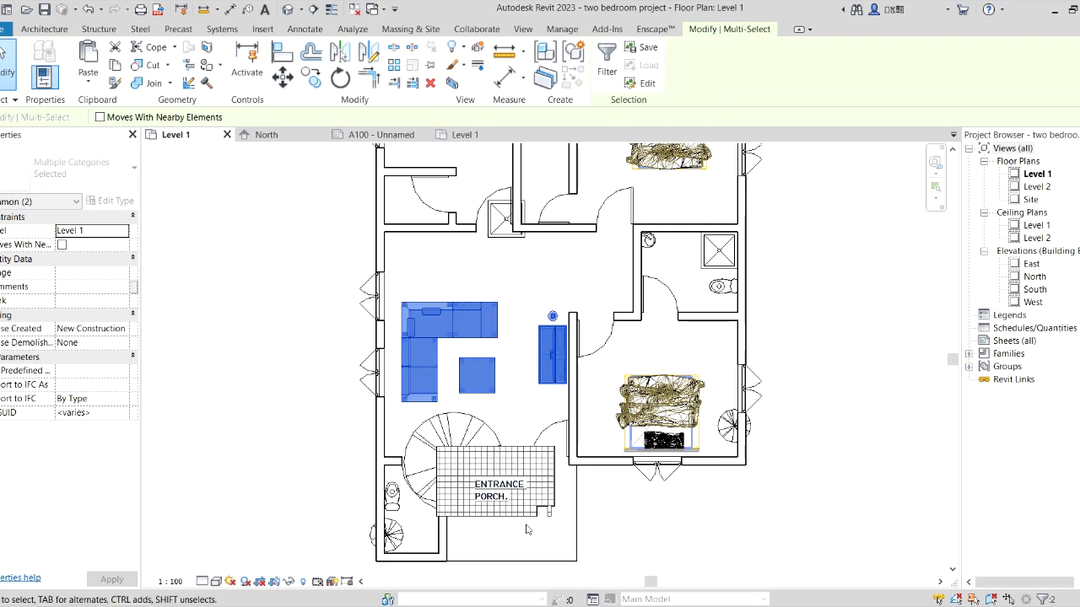
left_click(520, 508)
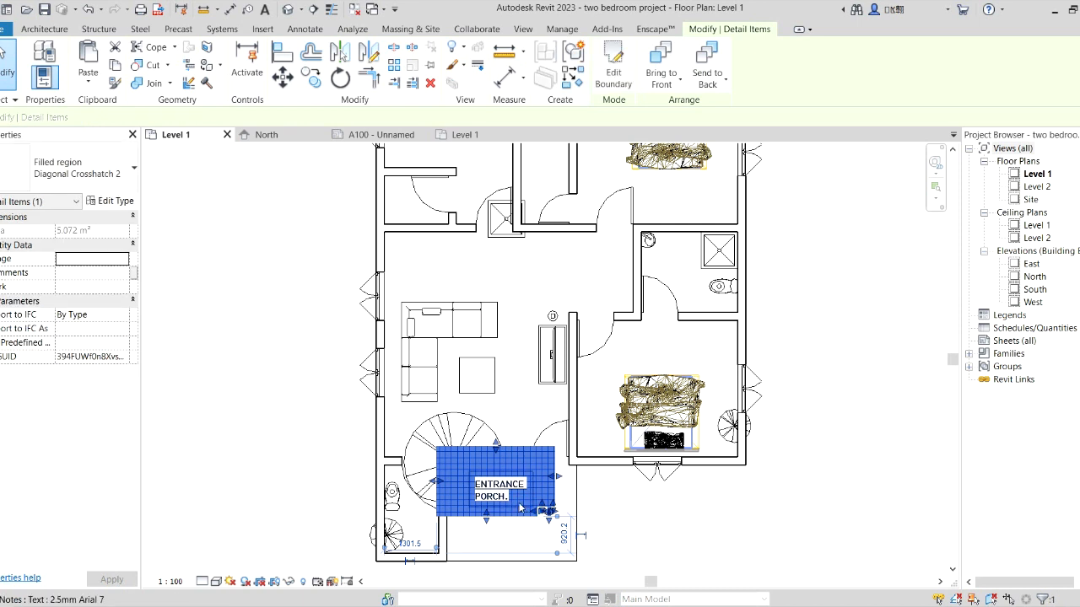
key("Down")
key("Down")
key("Down")
key("Down")
key("Down")
key("Down")
key("Down")
key("Down")
key("Down")
key("Down")
key("Down")
key("Down")
key("Down")
key("Down")
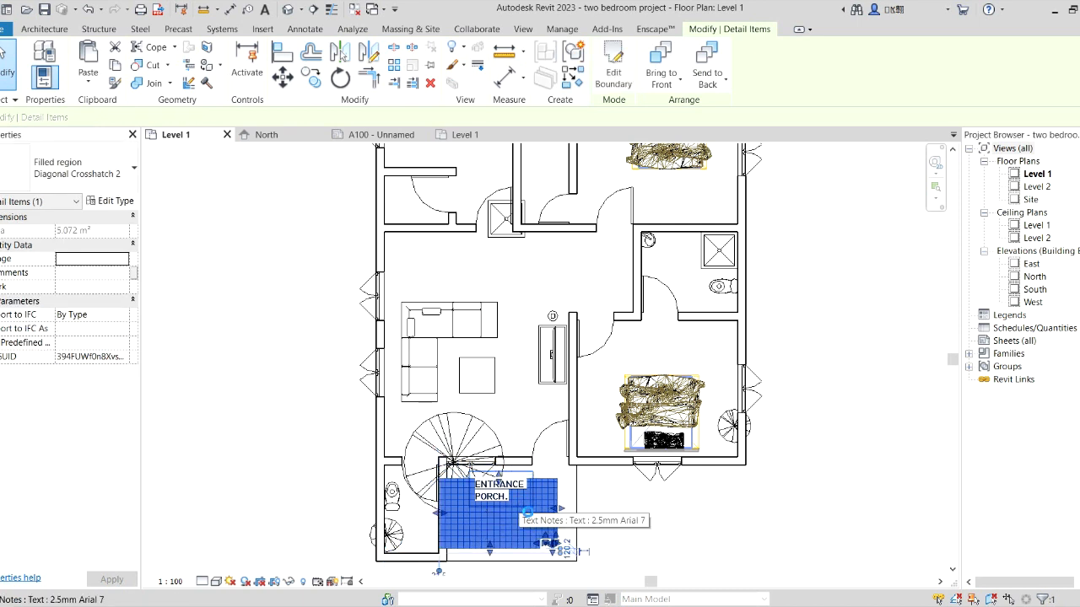
key("Right")
key("Right")
key("Right")
key("Right")
key("Right")
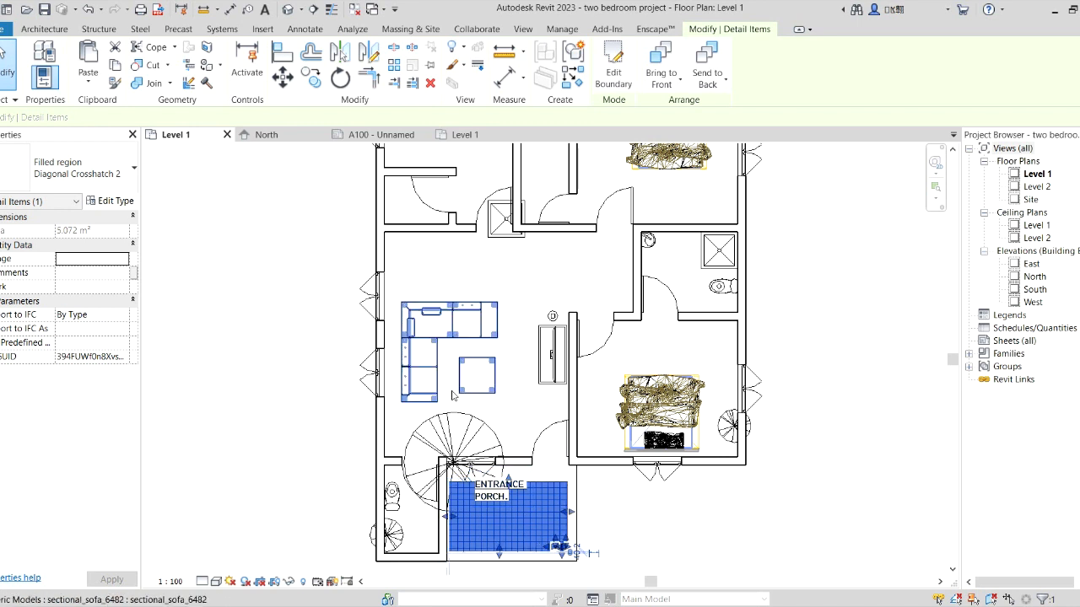
Delete the large Blue Berry Elder tree overlapping the living room and entrance porch.
left_click(468, 432)
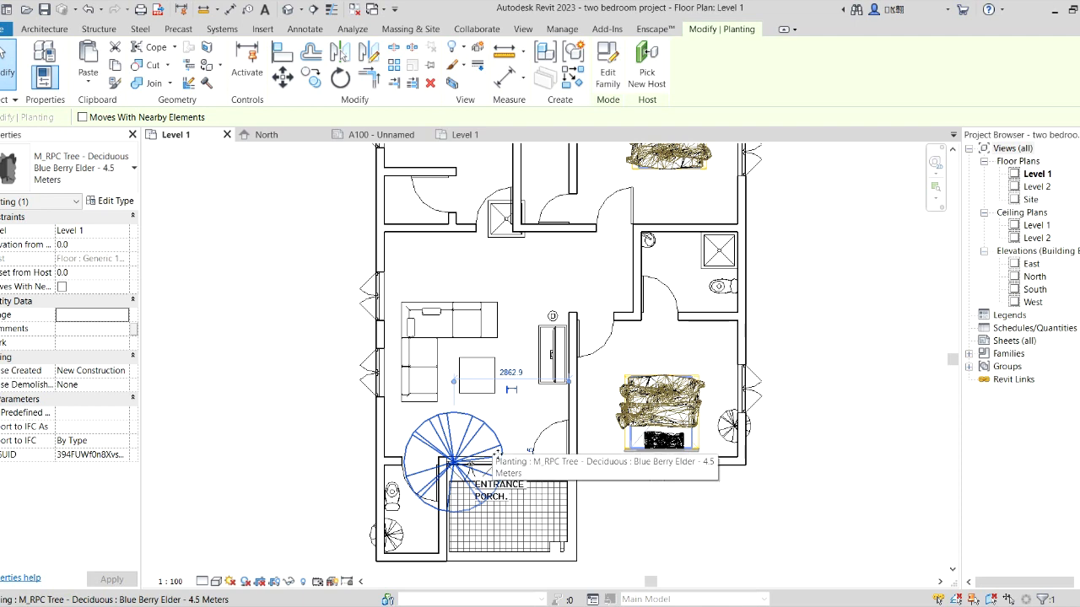
key("Delete")
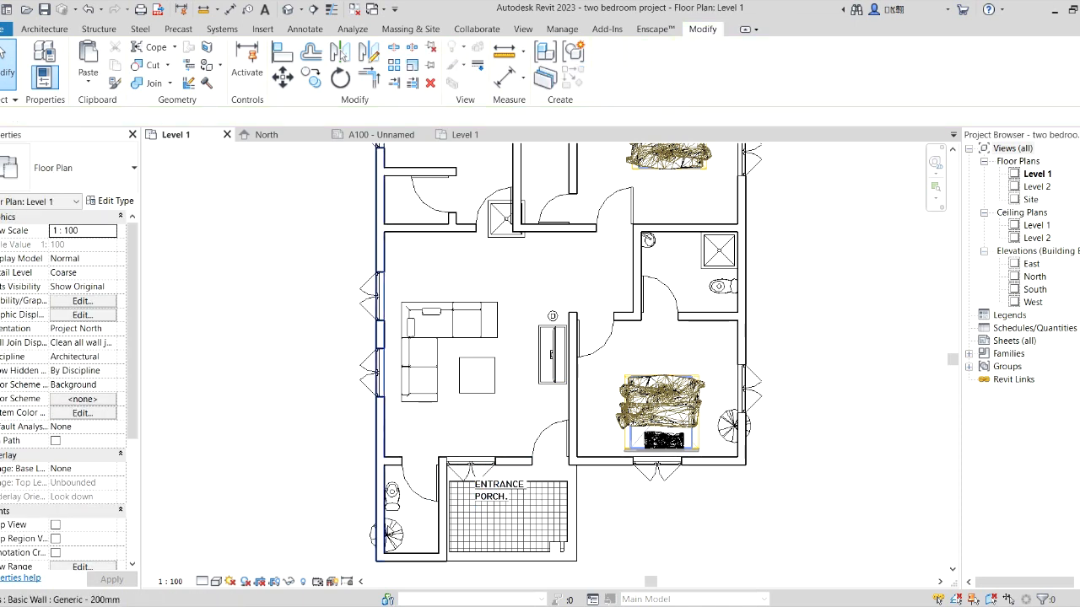
Move the Blue Berry Elder tree out of the lower-left toilet to just outside the left exterior wall.
left_click(403, 536)
key("Left")
key("Left")
key("Left")
key("Left")
key("Left")
key("Left")
key("Left")
key("Left")
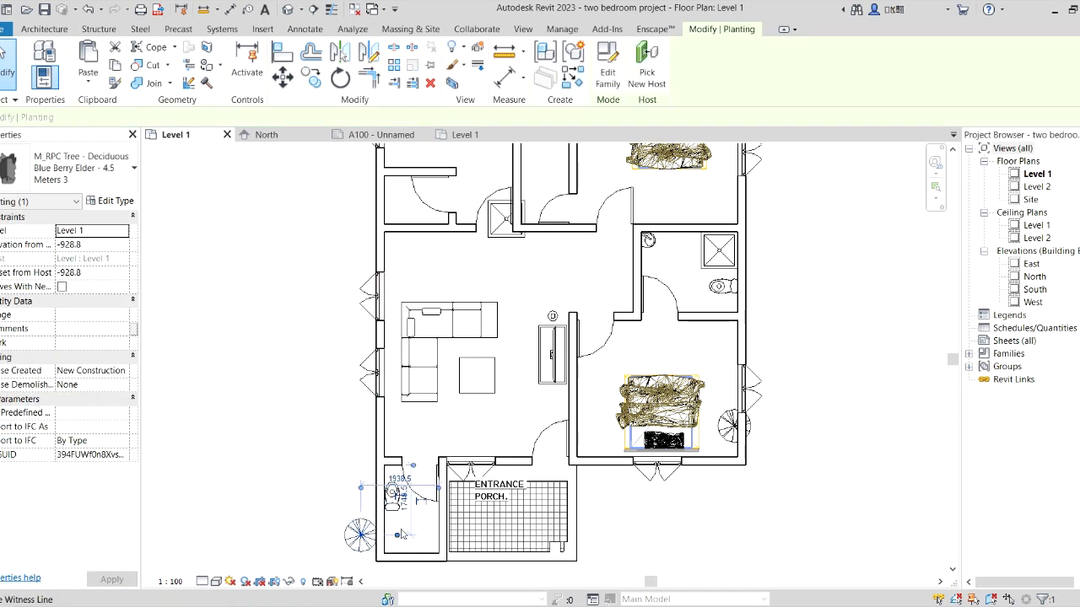
left_click(340, 472)
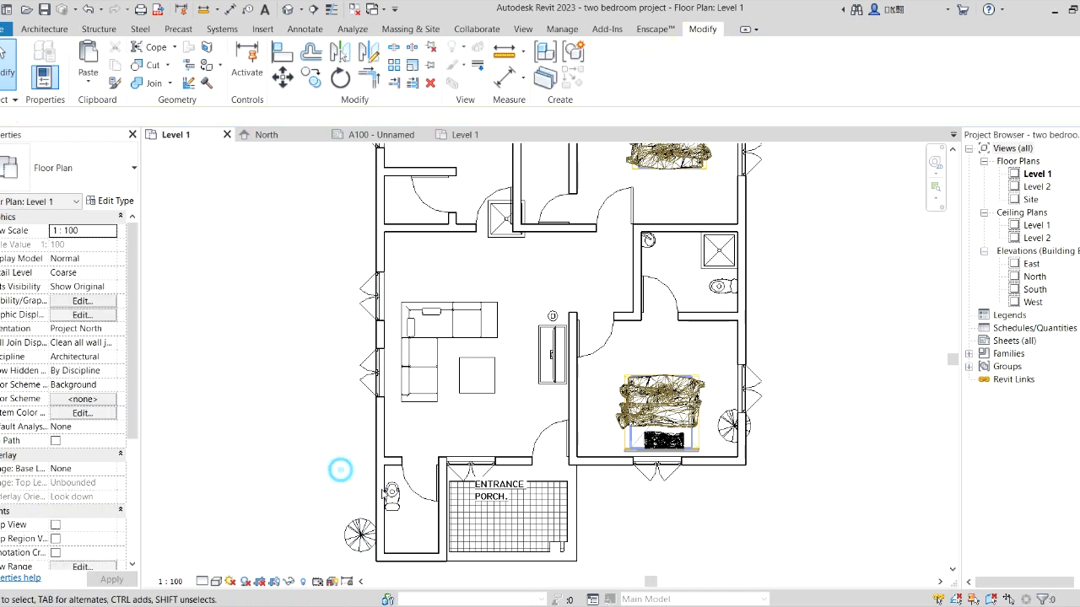
Move the WC in the lower-left toilet down against the room's bottom wall.
left_click(392, 498)
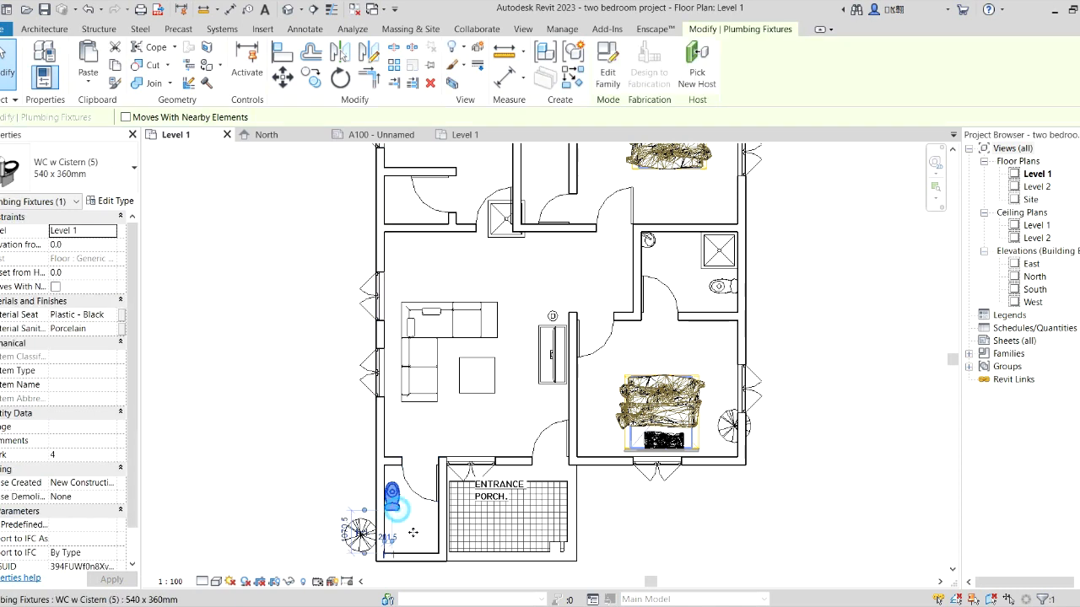
left_click_drag(391, 503, 421, 551)
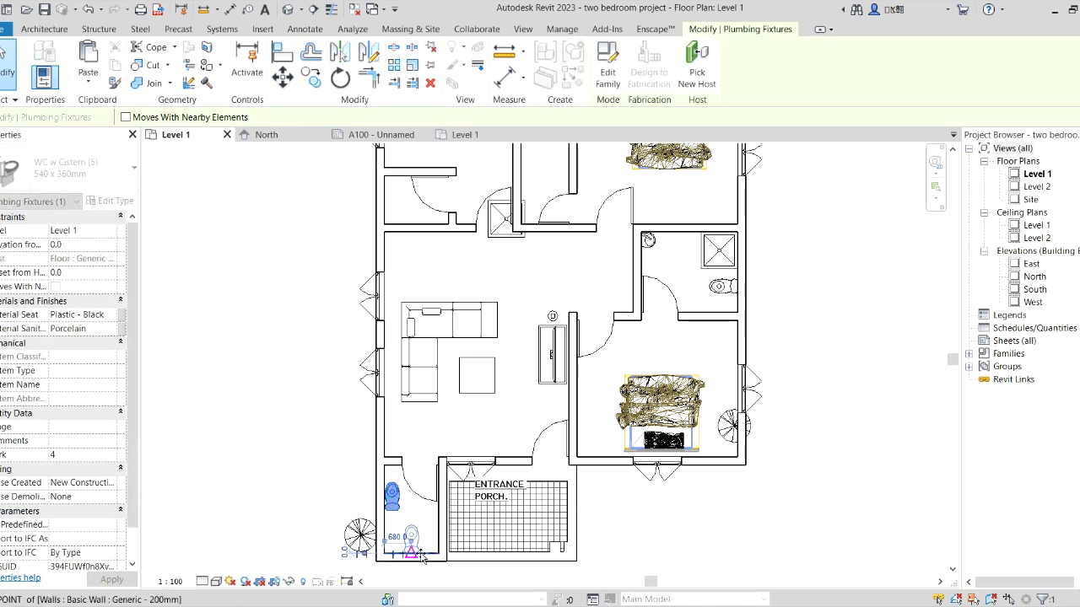
left_click(299, 448)
Move the misplaced shower stall by its upper-right corner into the upper-right inside corner of the small bathroom beside the upper-right bedroom.
scroll(424, 419, "down", 2)
scroll(459, 338, "up", 5)
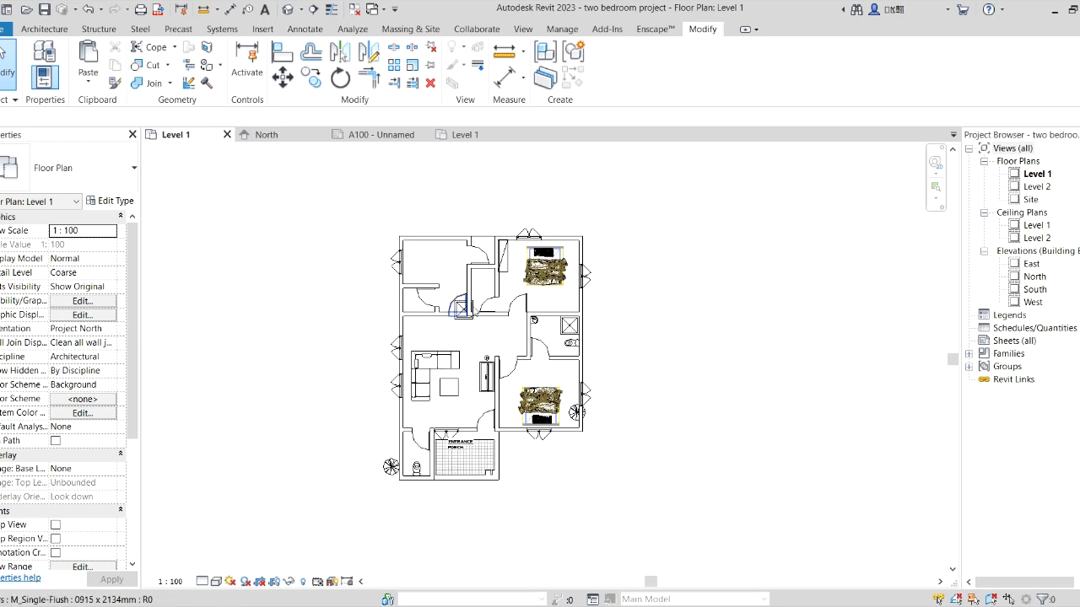
left_click(464, 347)
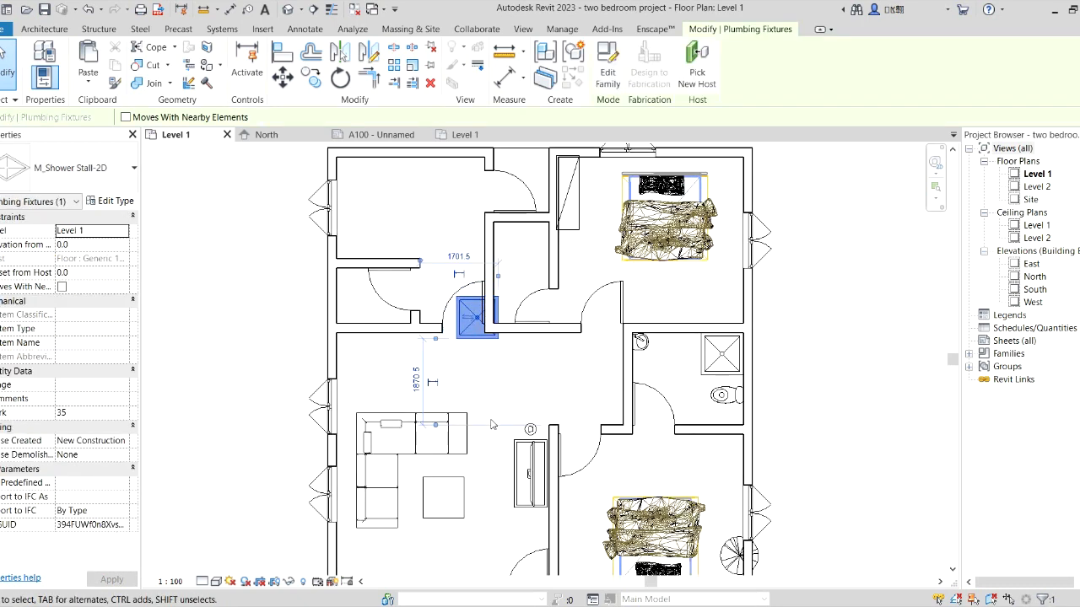
left_click(285, 77)
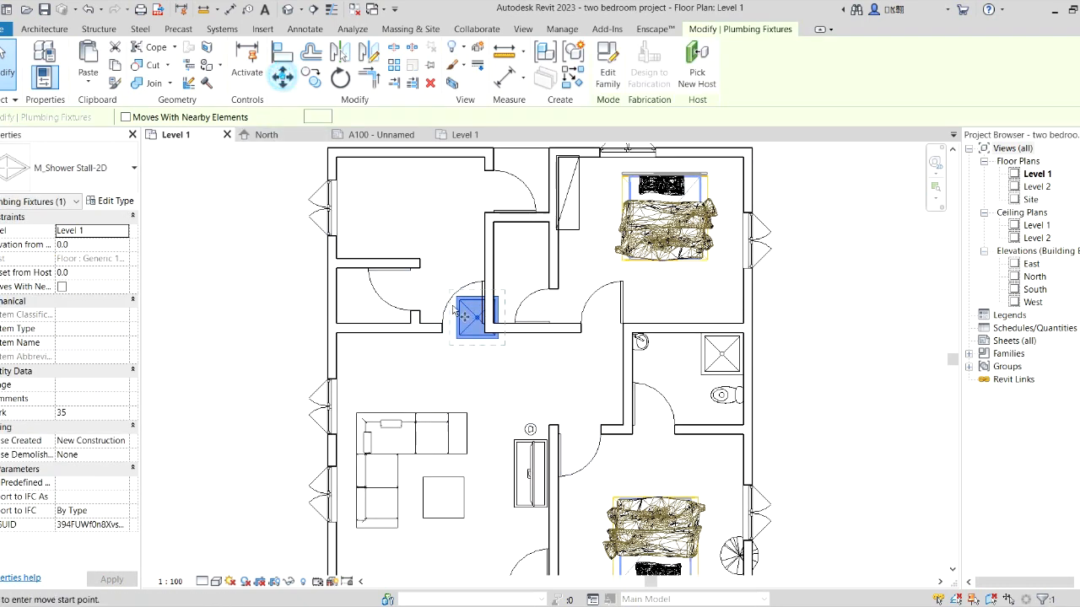
scroll(499, 299, "up", 3)
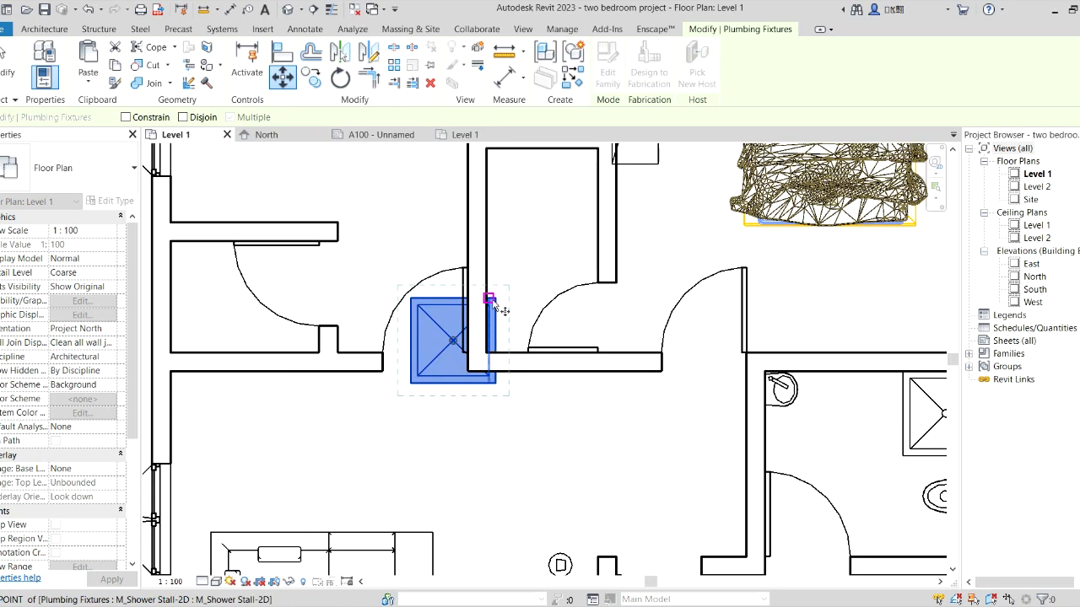
left_click(497, 300)
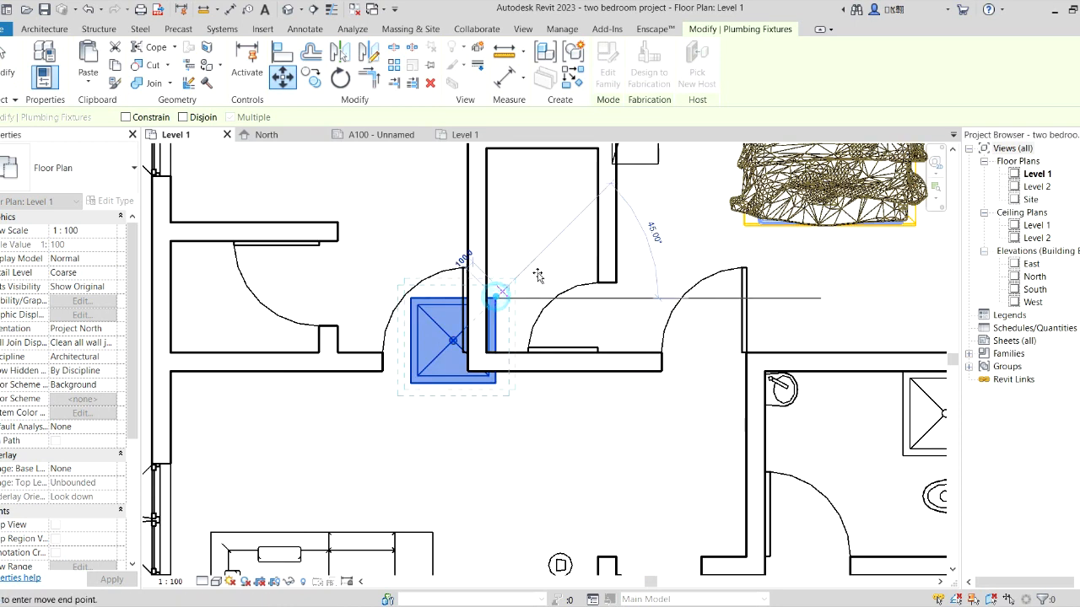
left_click(598, 150)
scroll(567, 252, "down", 5)
scroll(567, 252, "up", 1)
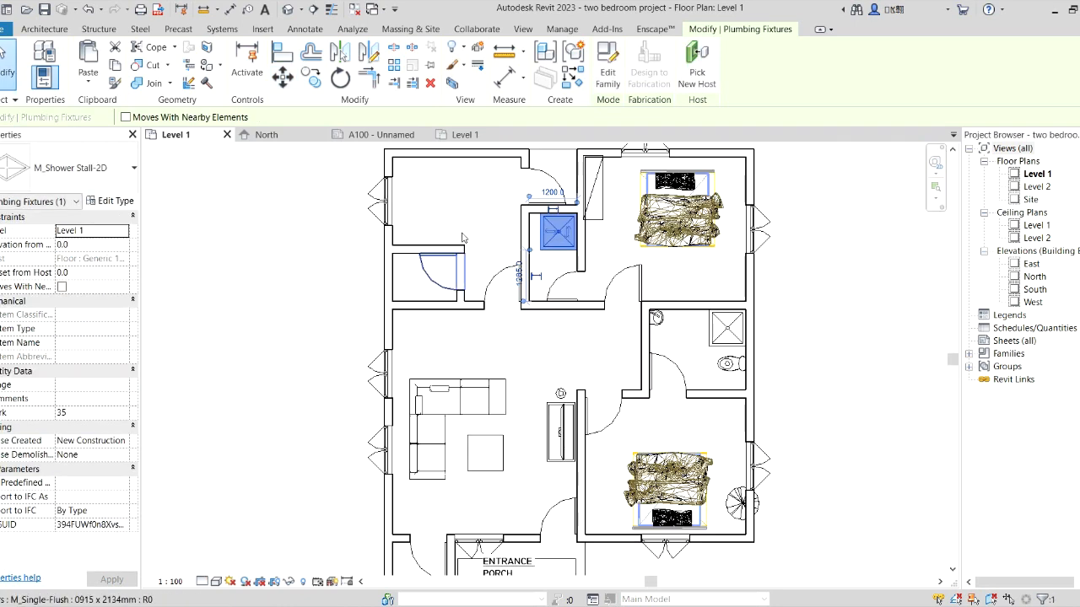
left_click(450, 207)
Move the Blue Berry Elder tree overlapping the lower-right bedroom's right wall to just outside the house.
scroll(540, 270, "down", 2)
scroll(570, 290, "up", 2)
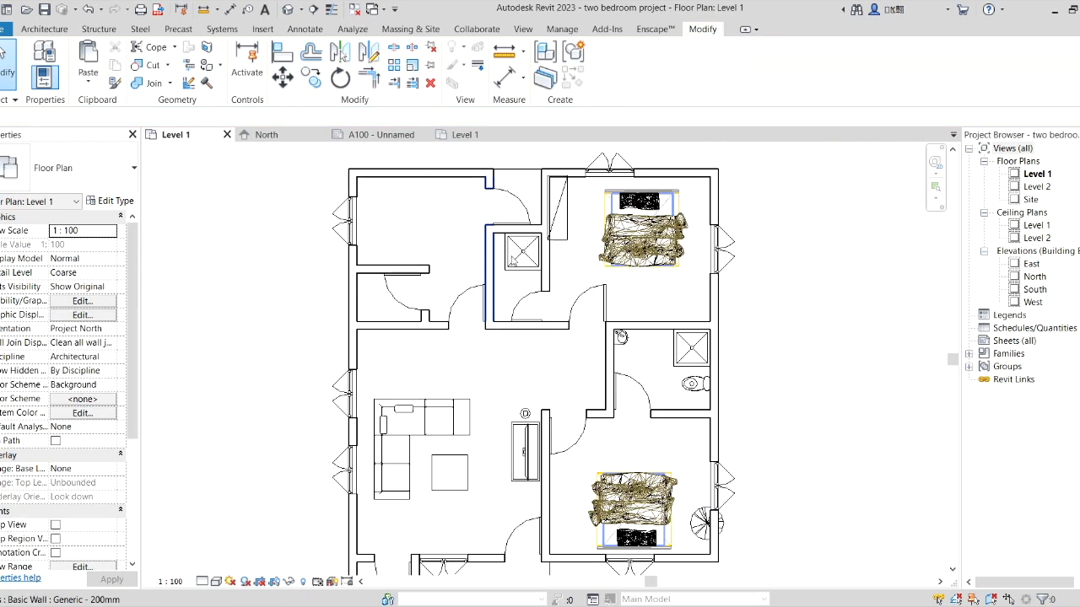
scroll(568, 290, "down", 2)
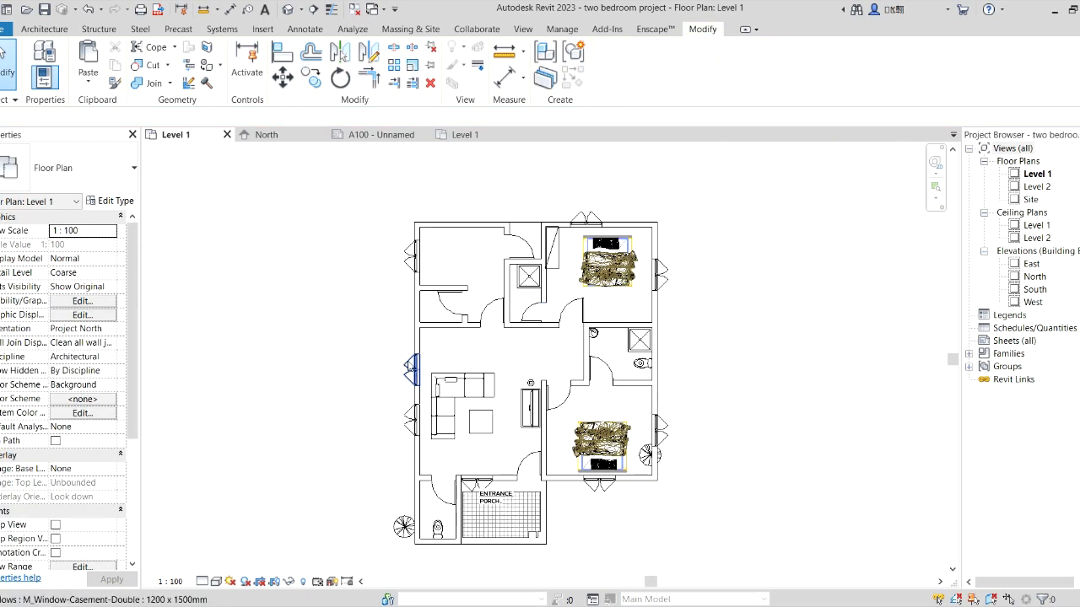
scroll(471, 365, "up", 1)
scroll(542, 296, "down", 1)
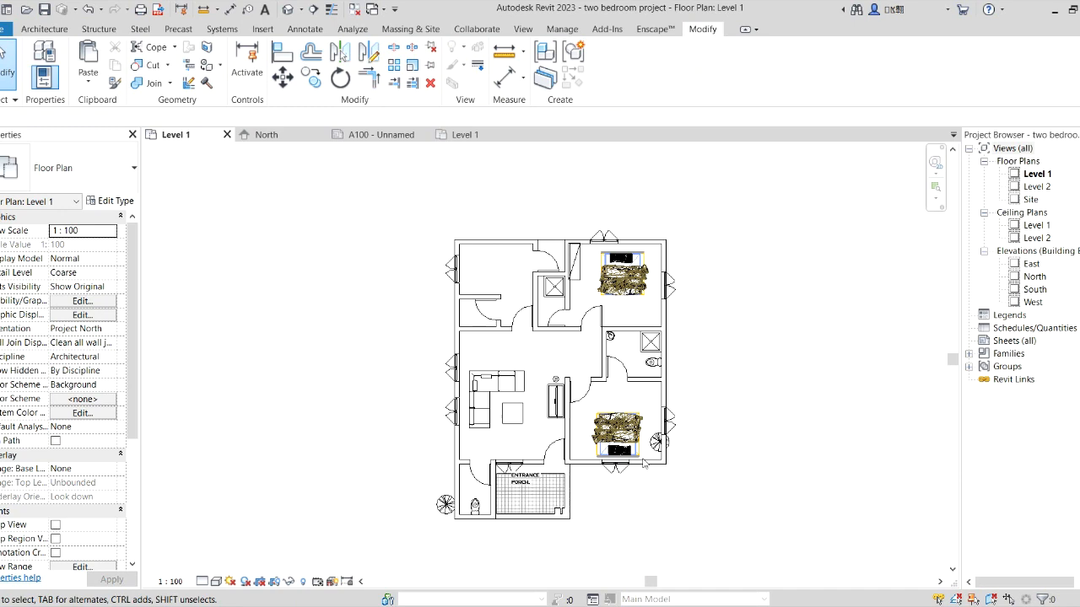
scroll(633, 466, "up", 2)
left_click(613, 413)
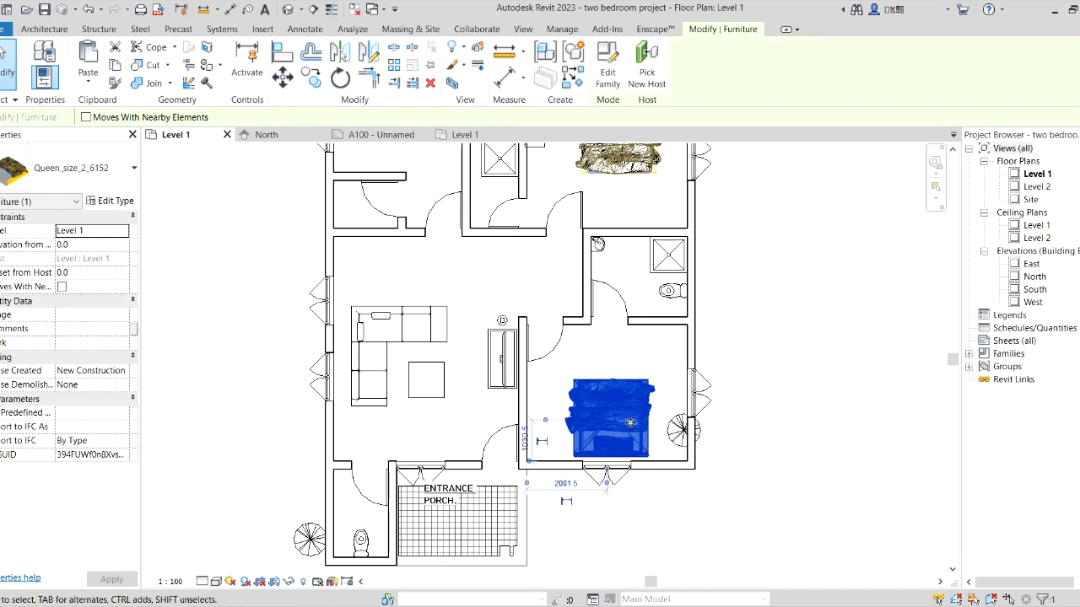
left_click(670, 427)
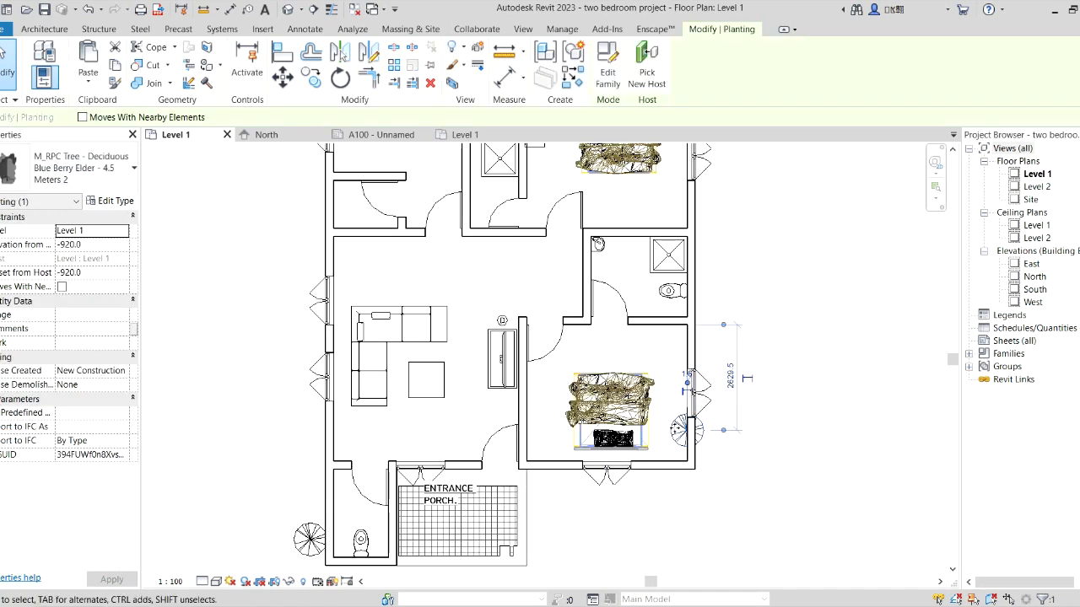
left_click_drag(685, 430, 716, 431)
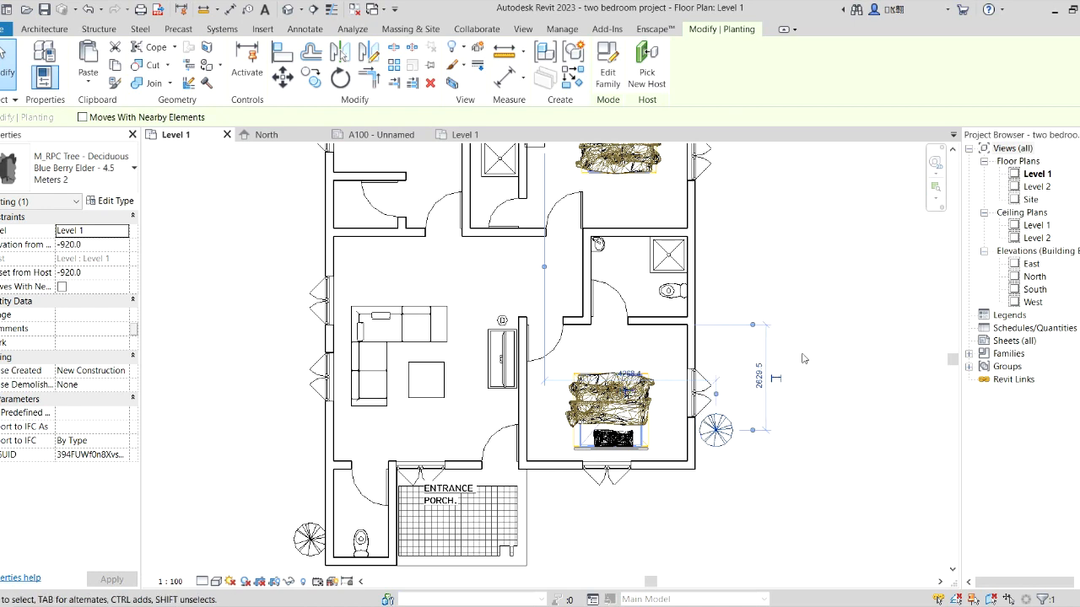
left_click(833, 351)
Edit the porch filled region's boundary, aligning its top edge to the house wall and its right edge to the porch floor edge.
scroll(511, 359, "down", 4)
scroll(581, 449, "up", 3)
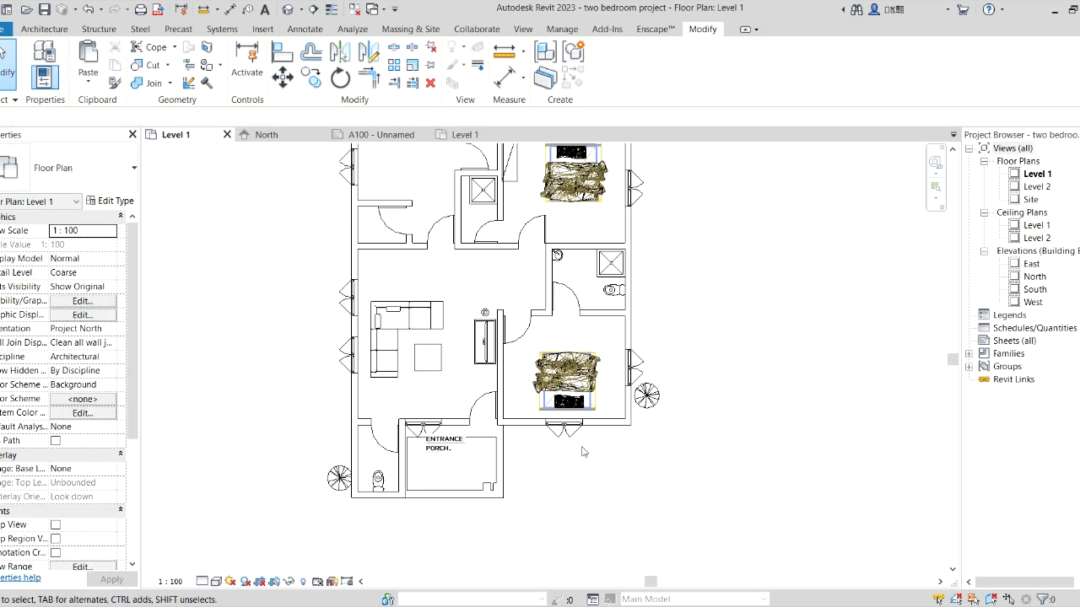
scroll(462, 453, "up", 2)
left_click(453, 480)
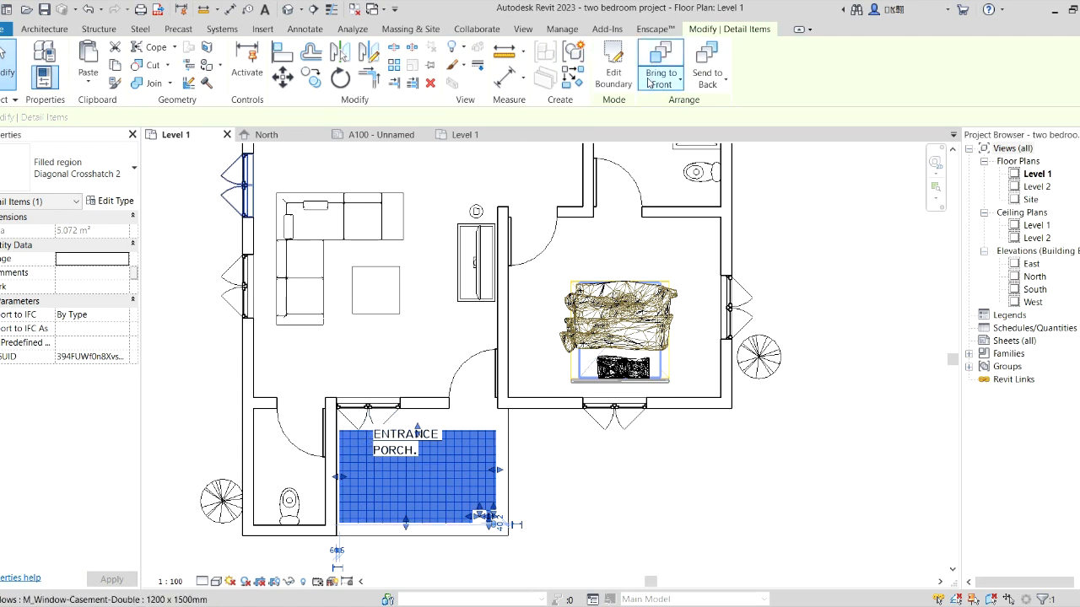
left_click(601, 78)
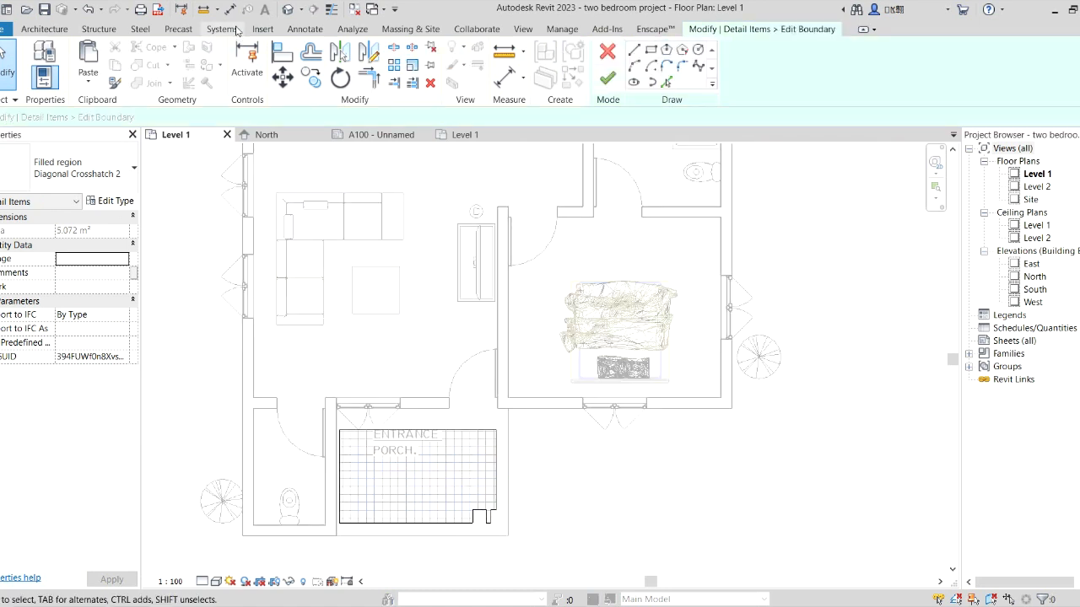
left_click(285, 61)
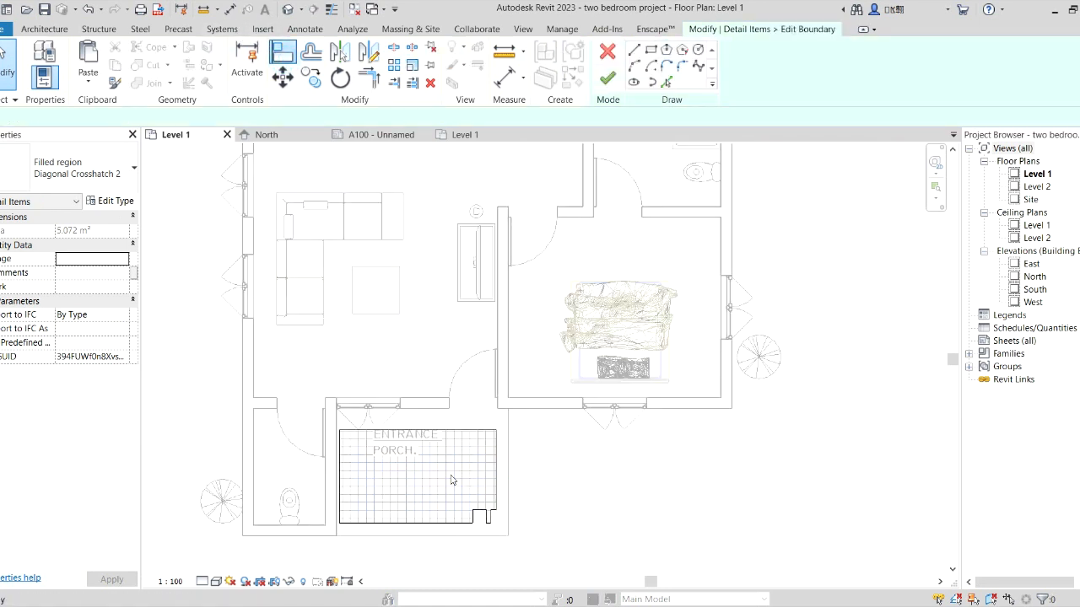
left_click(431, 409)
left_click(440, 431)
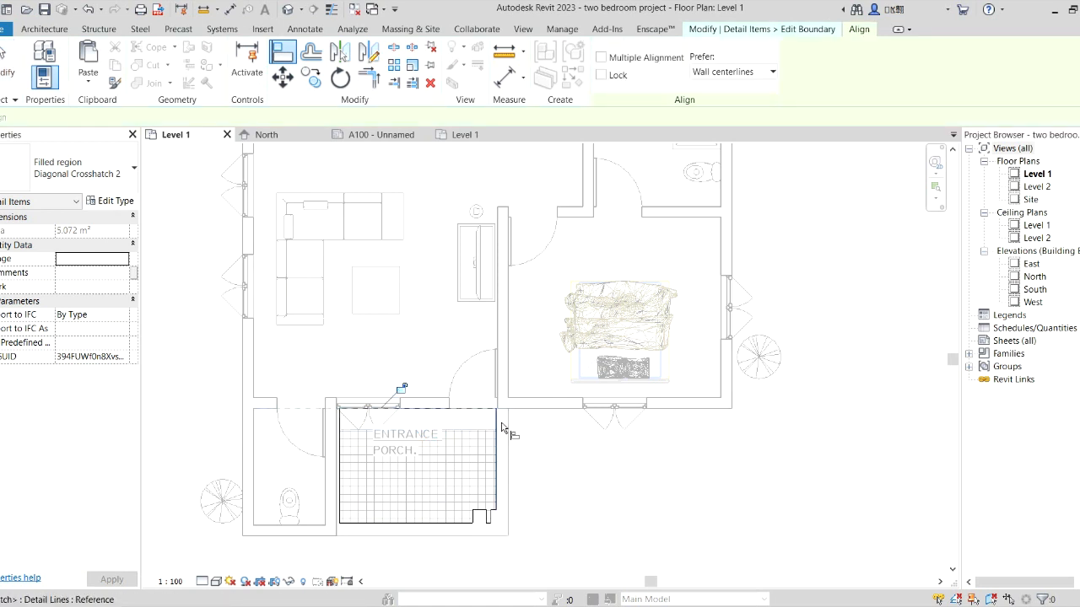
left_click(507, 426)
left_click(498, 429)
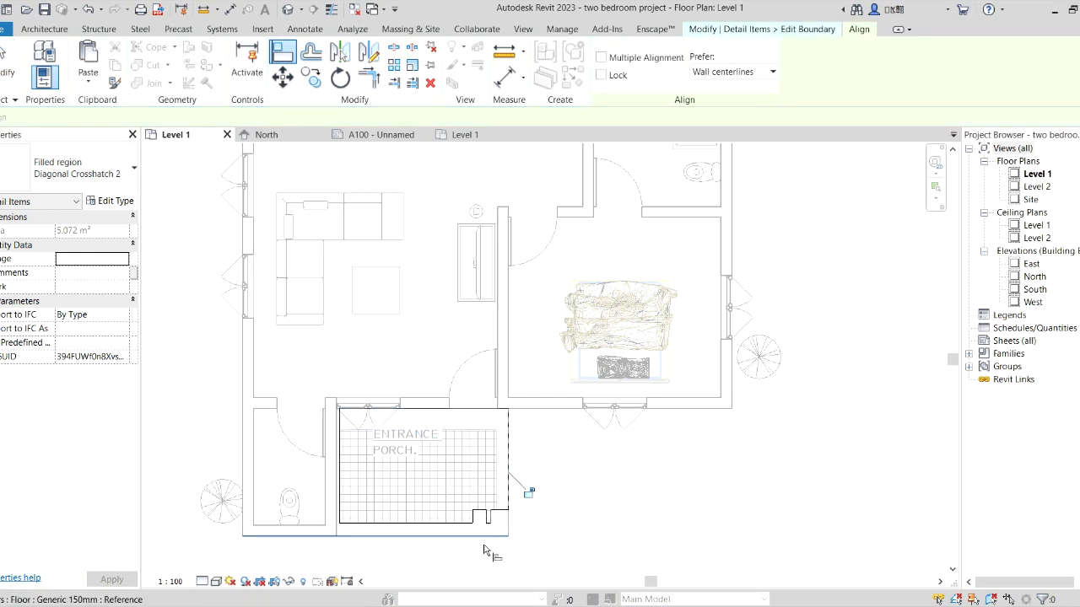
Align the bottom edge of the filled region's boundary with the outer edge of the porch floor.
scroll(485, 544, "up", 2)
left_click(422, 532)
left_click(422, 513)
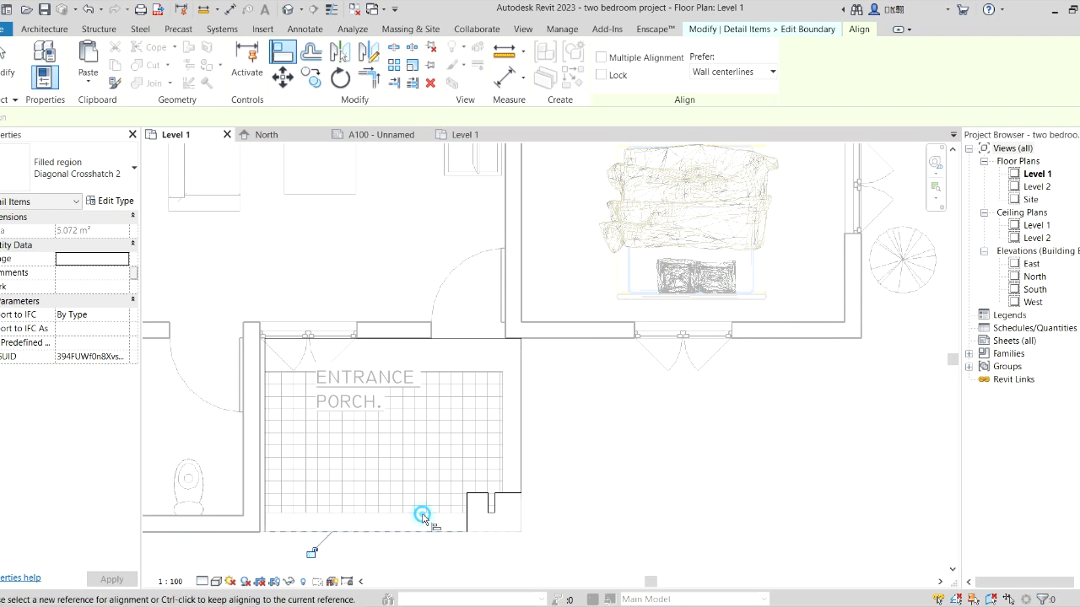
scroll(523, 511, "up", 2)
right_click(595, 439)
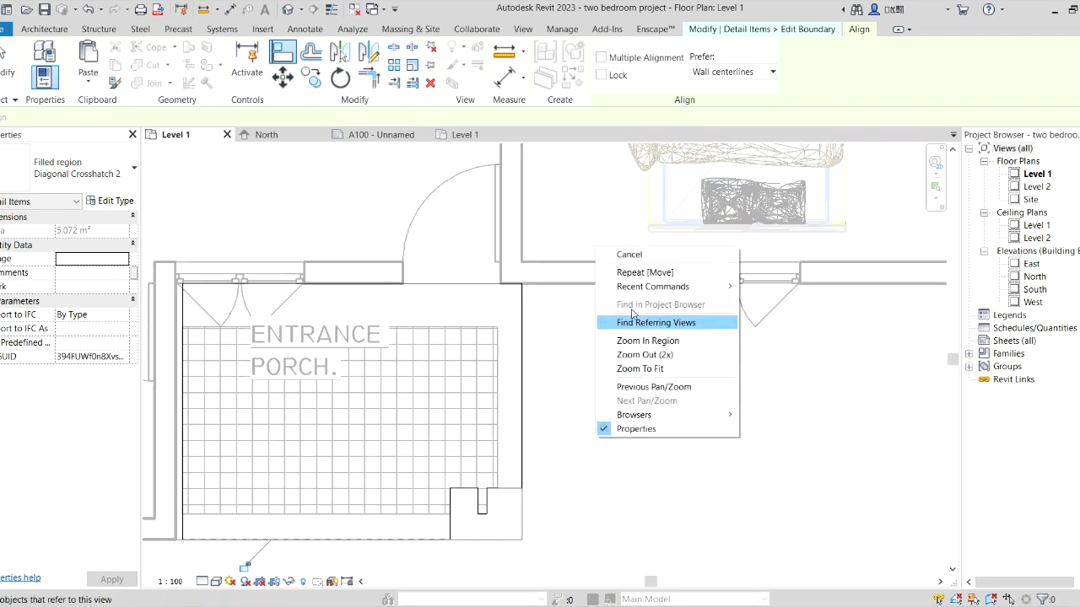
left_click(631, 251)
right_click(622, 373)
left_click(638, 379)
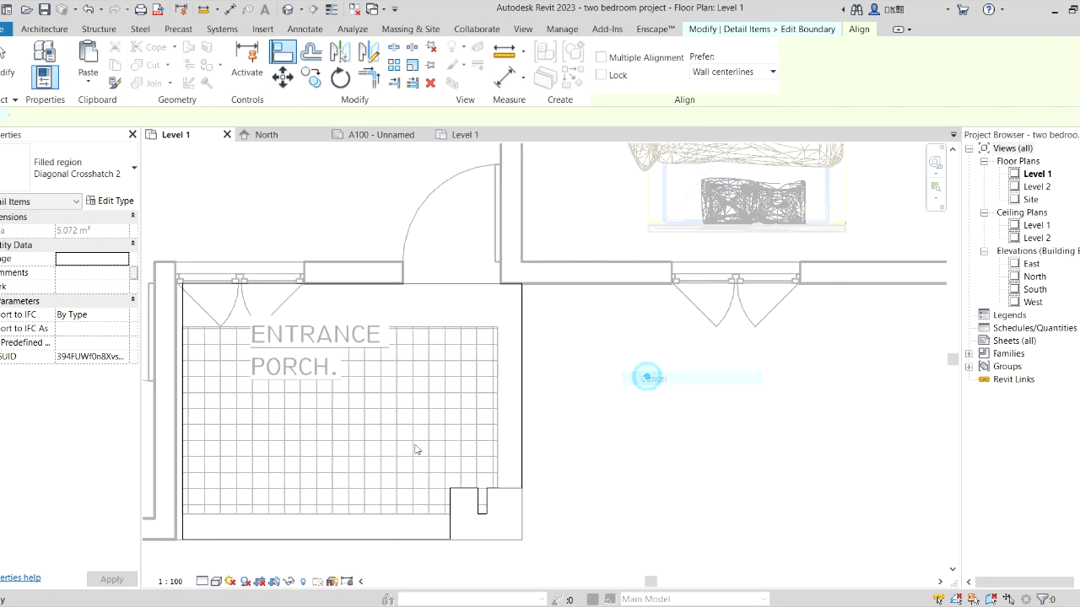
Delete the notch lines at the boundary's lower-right corner and trim the right and bottom edges to meet in a corner.
left_click_drag(402, 448, 533, 582)
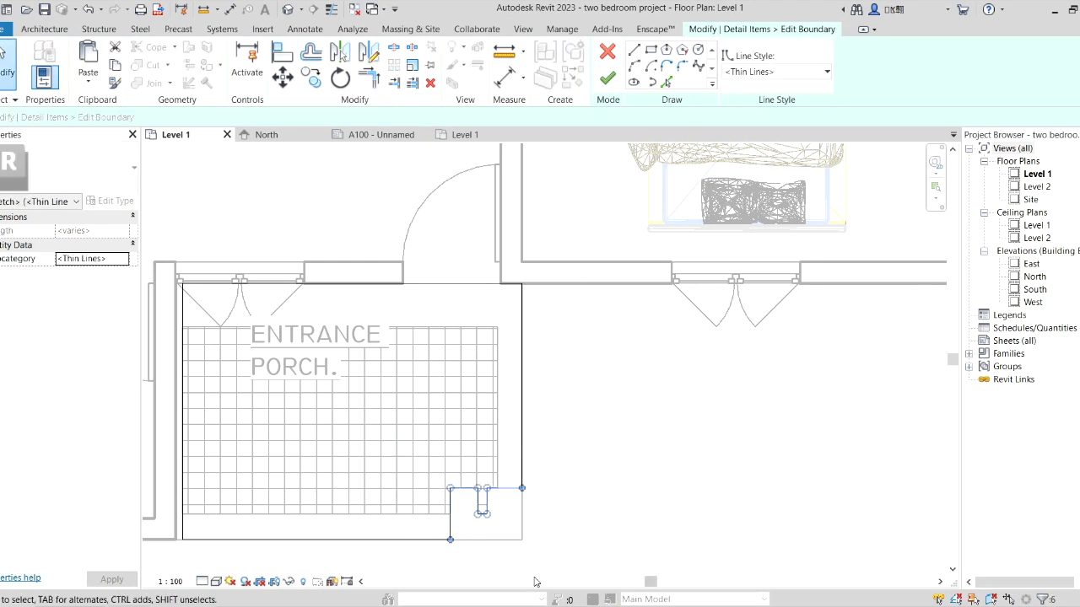
key("Escape")
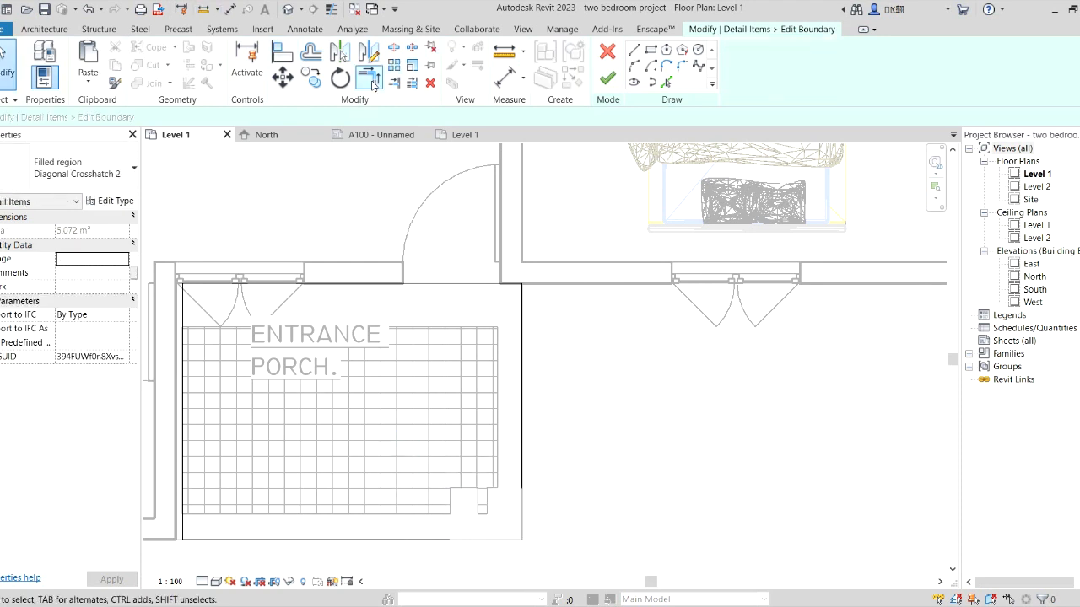
left_click(373, 84)
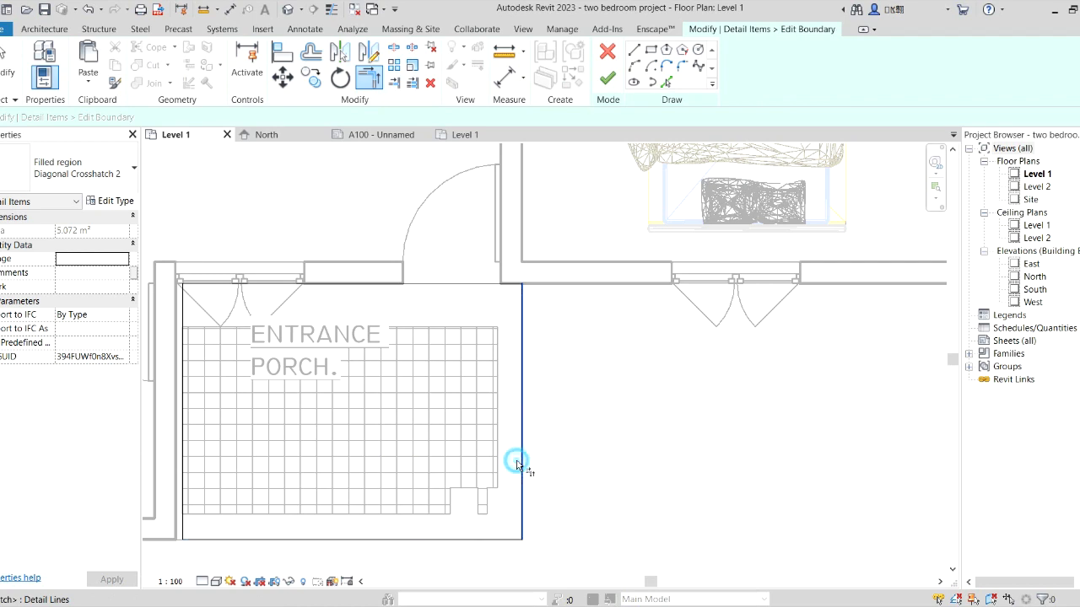
scroll(517, 464, "down", 3)
scroll(291, 388, "up", 2)
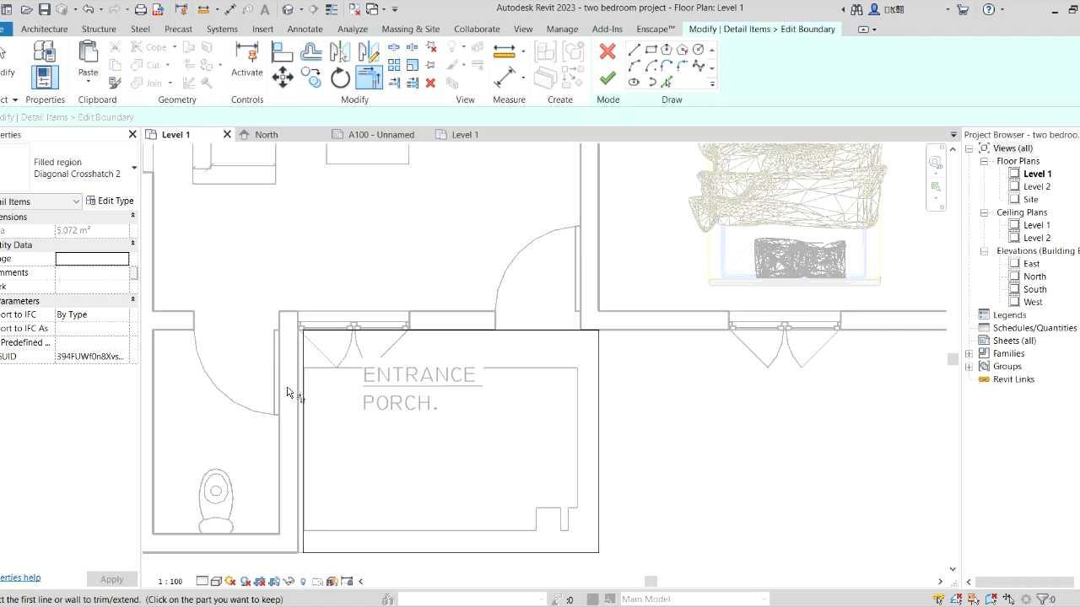
Align the boundary's left edge with the outer face of the toilet wall and finish the boundary edit.
left_click(283, 53)
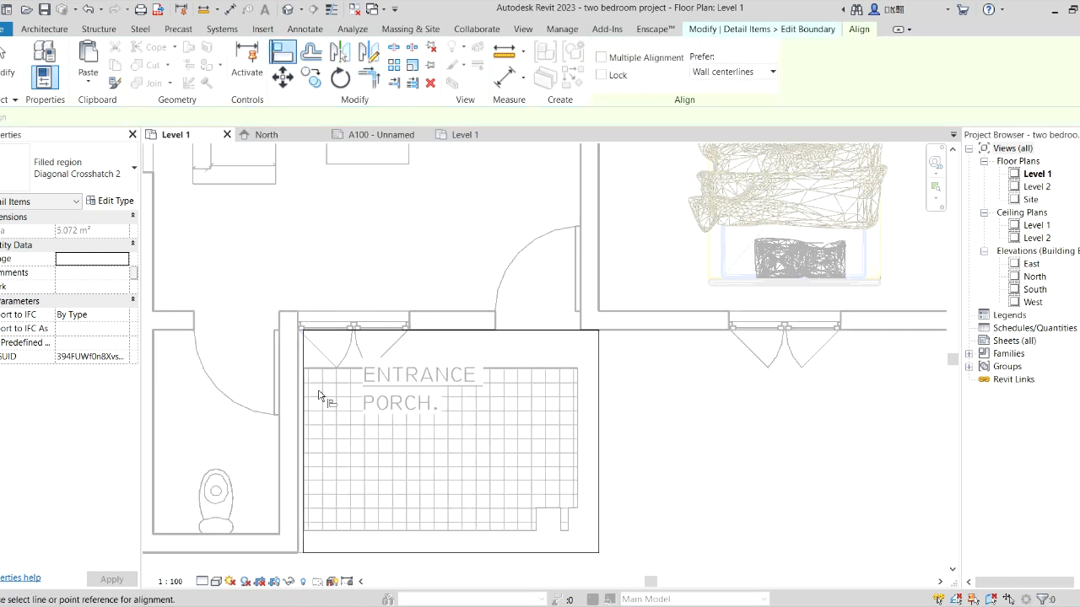
left_click(299, 381)
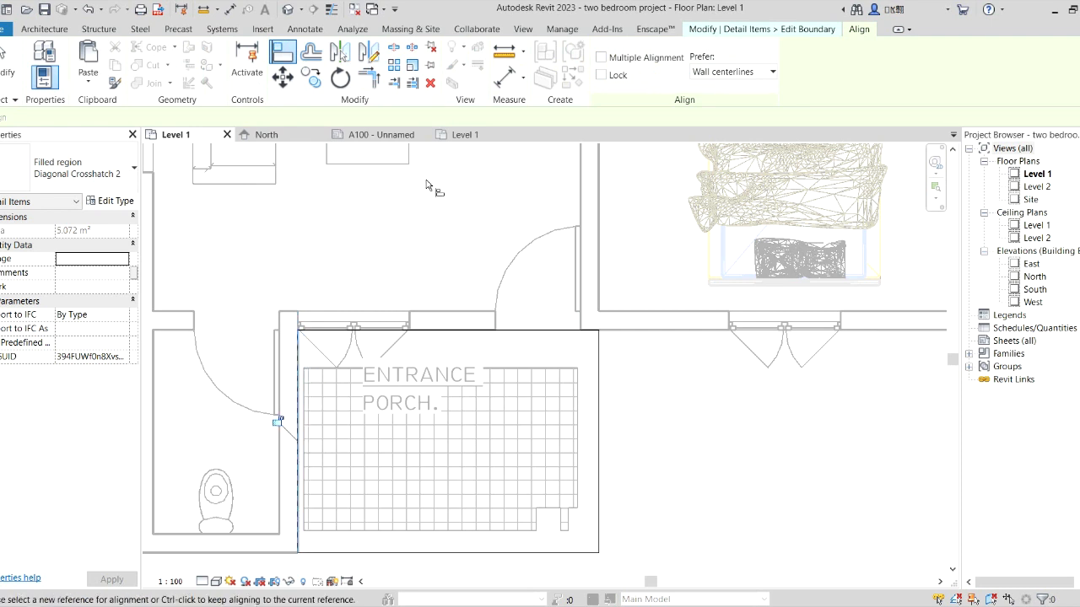
right_click(469, 192)
left_click(511, 200)
right_click(487, 194)
left_click(521, 199)
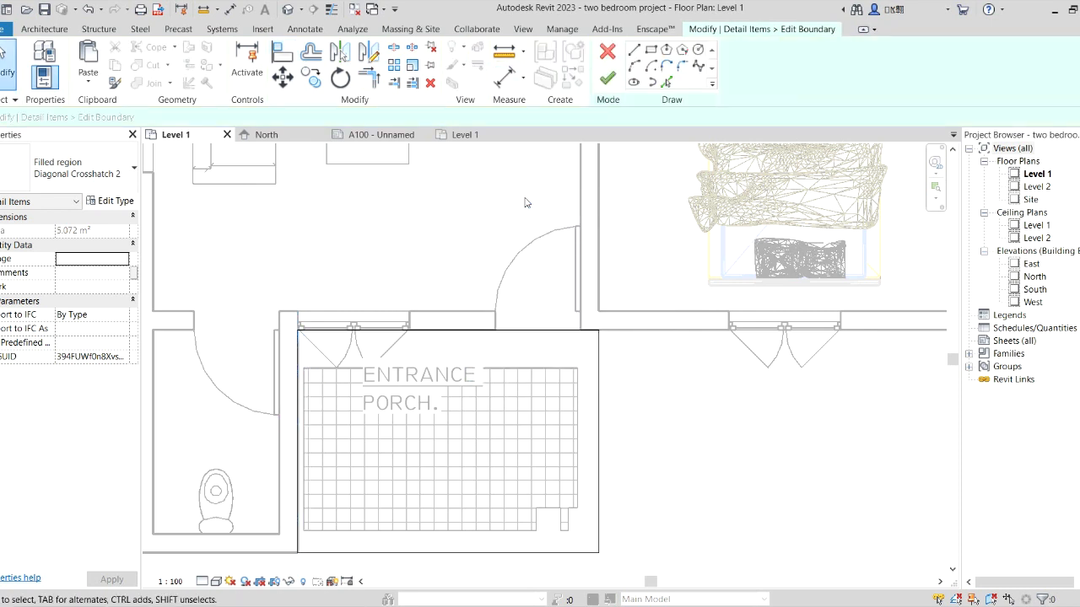
left_click(607, 81)
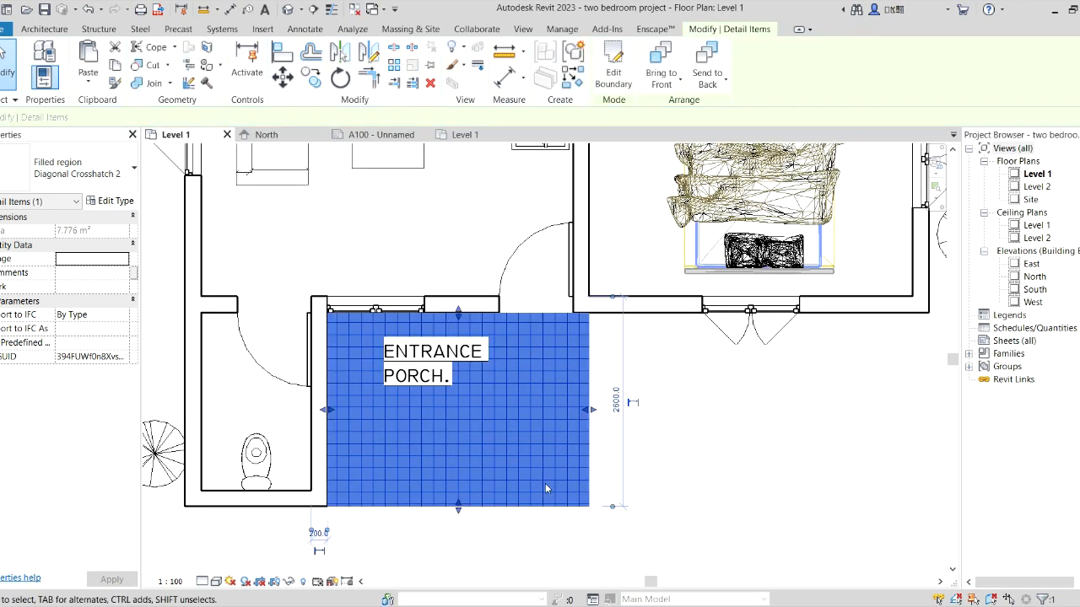
Pull the right edge of the porch filled region slightly inward from the floor edge.
scroll(593, 422, "up", 3)
scroll(593, 416, "up", 1)
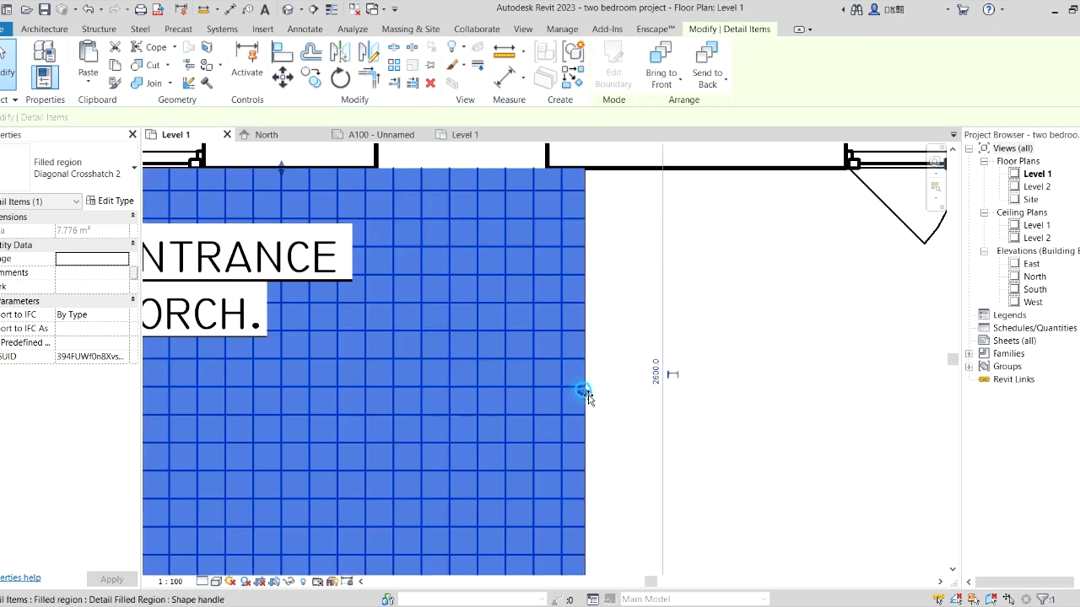
left_click_drag(587, 395, 577, 391)
scroll(641, 401, "down", 4)
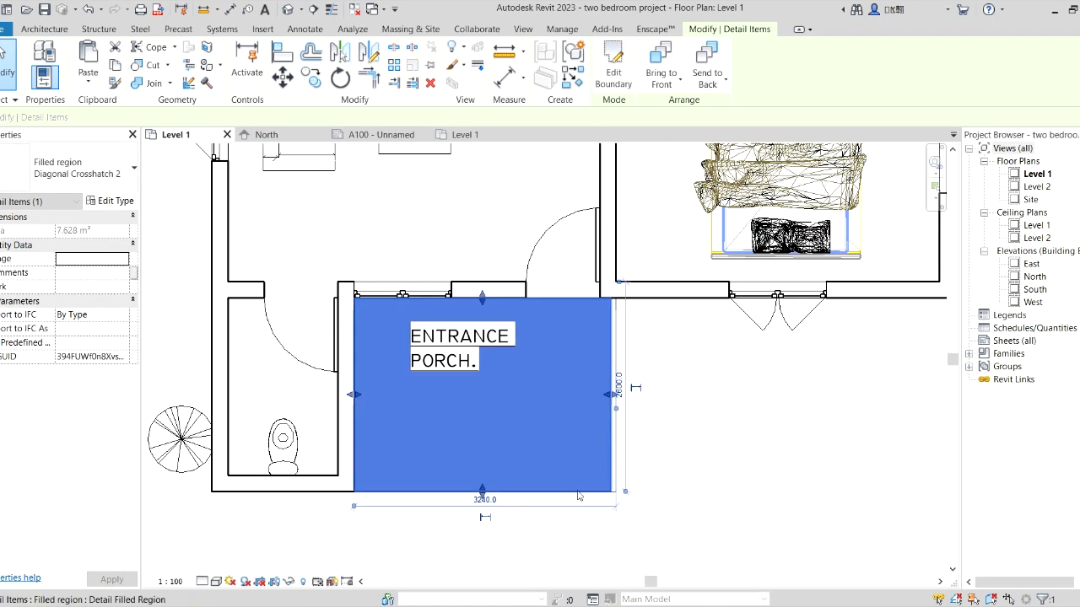
Pull the bottom edge of the porch filled region slightly inward so a narrow margin remains along the floor edge.
scroll(498, 513, "up", 3)
left_click_drag(459, 472, 463, 458)
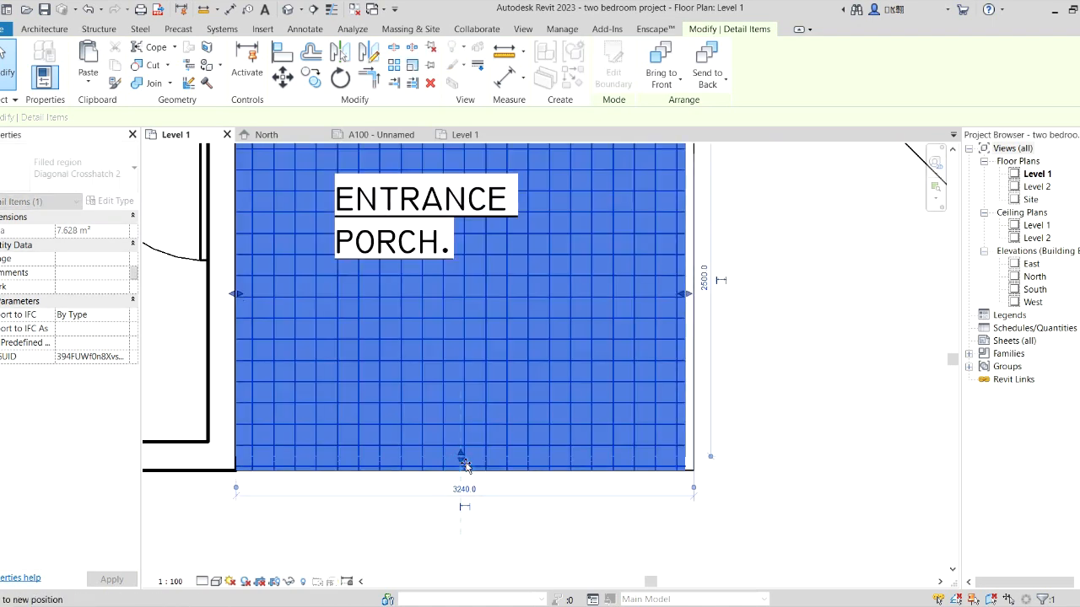
left_click(782, 451)
scroll(494, 459, "up", 2)
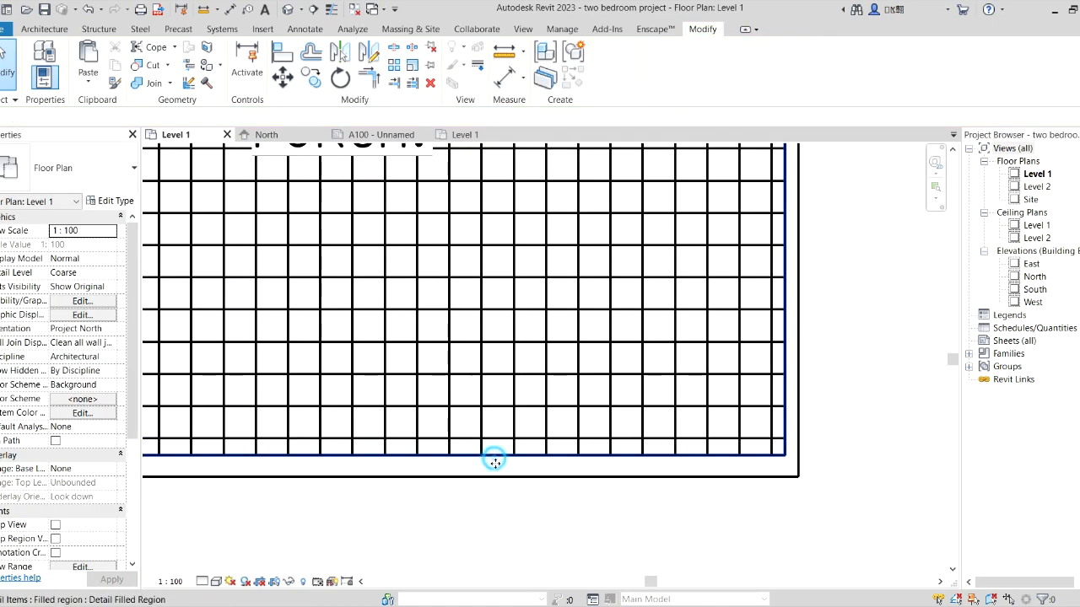
left_click(494, 458)
left_click_drag(443, 458, 443, 464)
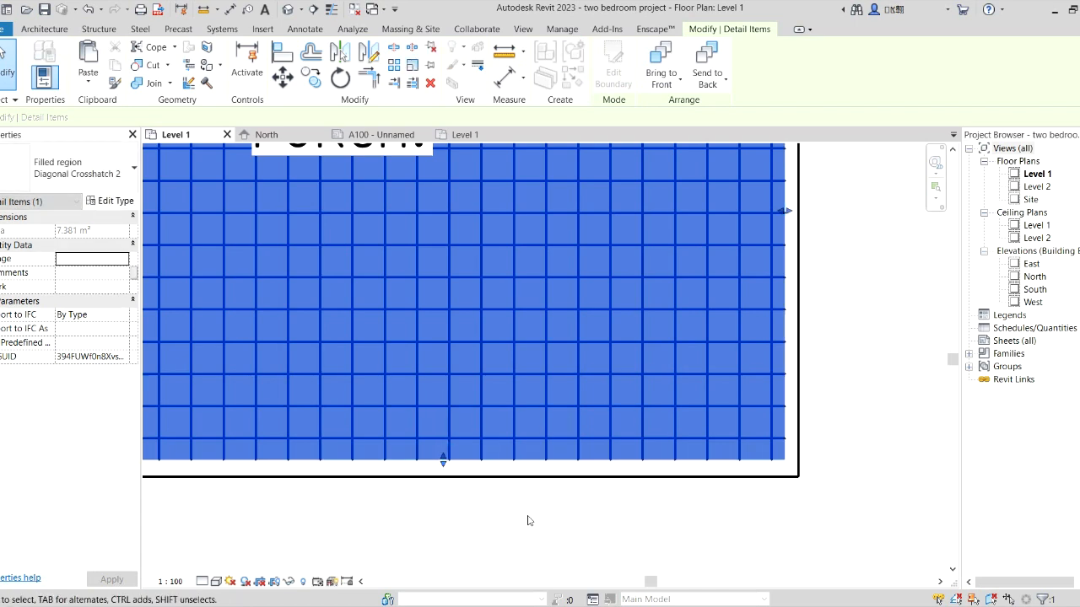
left_click(528, 518)
scroll(528, 518, "down", 4)
scroll(631, 437, "down", 3)
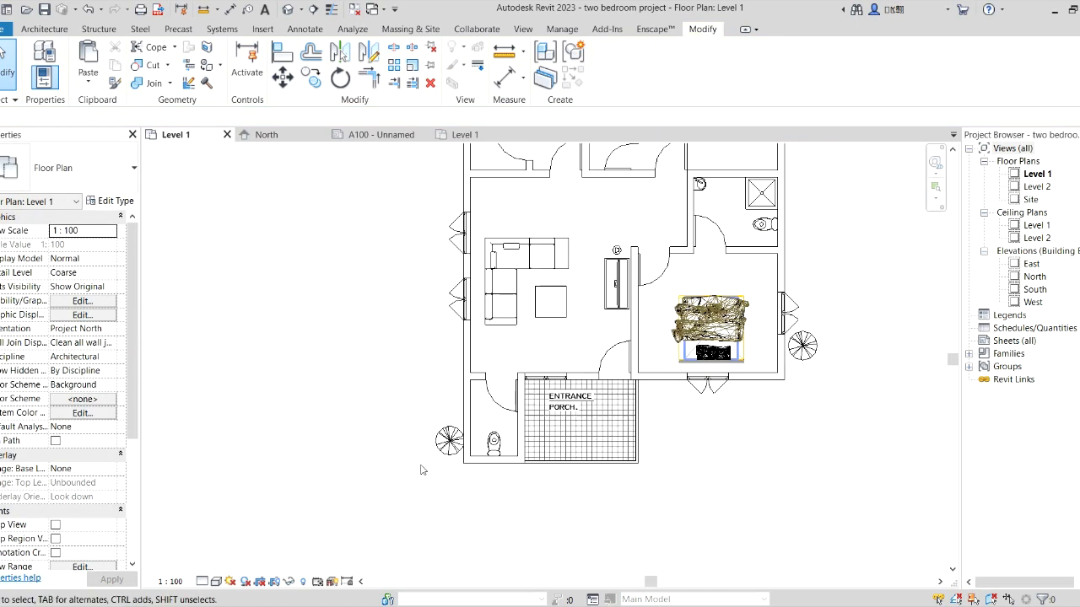
Nudge the wardrobe group in the upper bedroom slightly to the right, away from the wall.
scroll(421, 469, "up", 2)
scroll(448, 467, "down", 2)
scroll(528, 454, "down", 2)
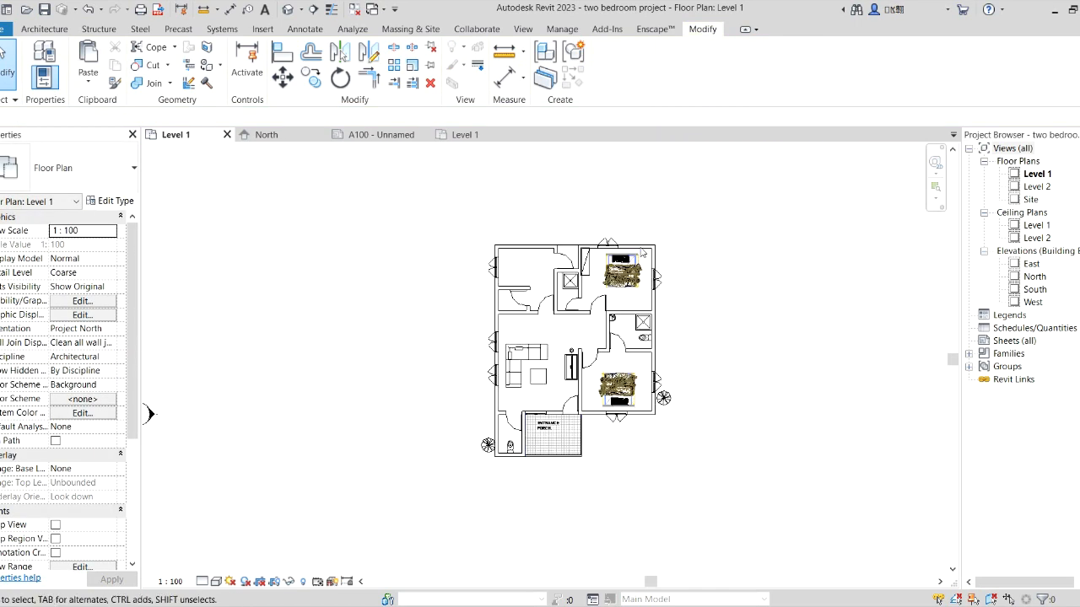
scroll(553, 362, "up", 4)
scroll(553, 363, "down", 1)
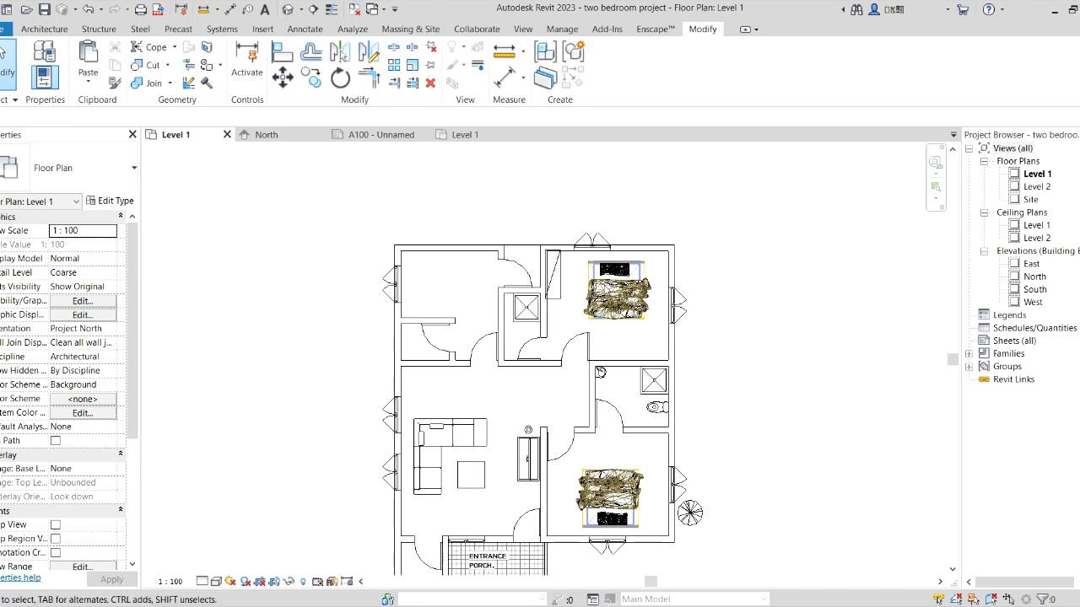
scroll(559, 249, "up", 2)
left_click(556, 284)
key("Right")
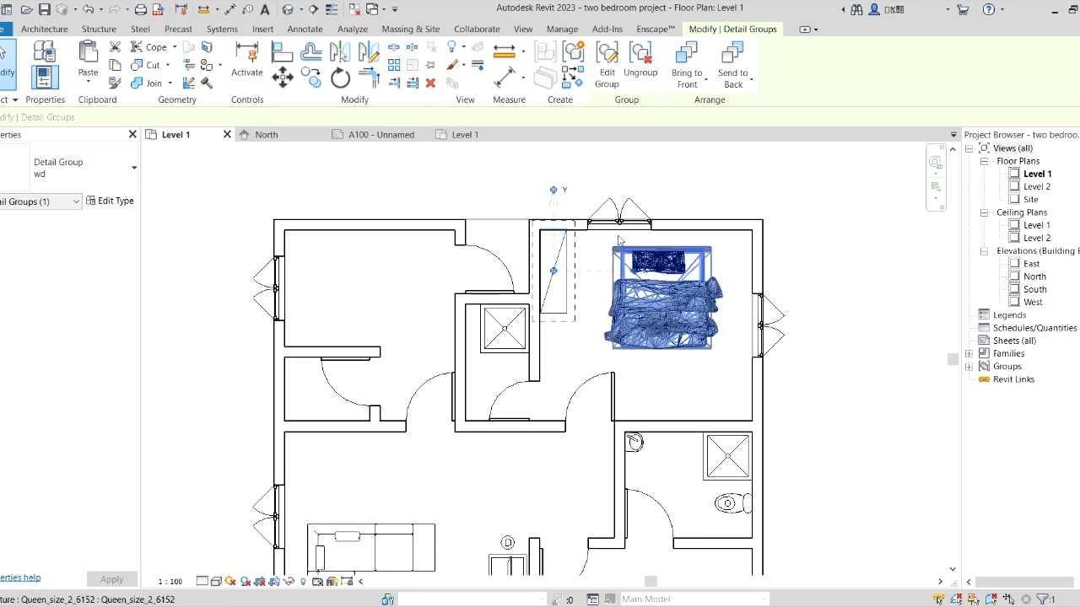
left_click(751, 190)
scroll(594, 301, "down", 2)
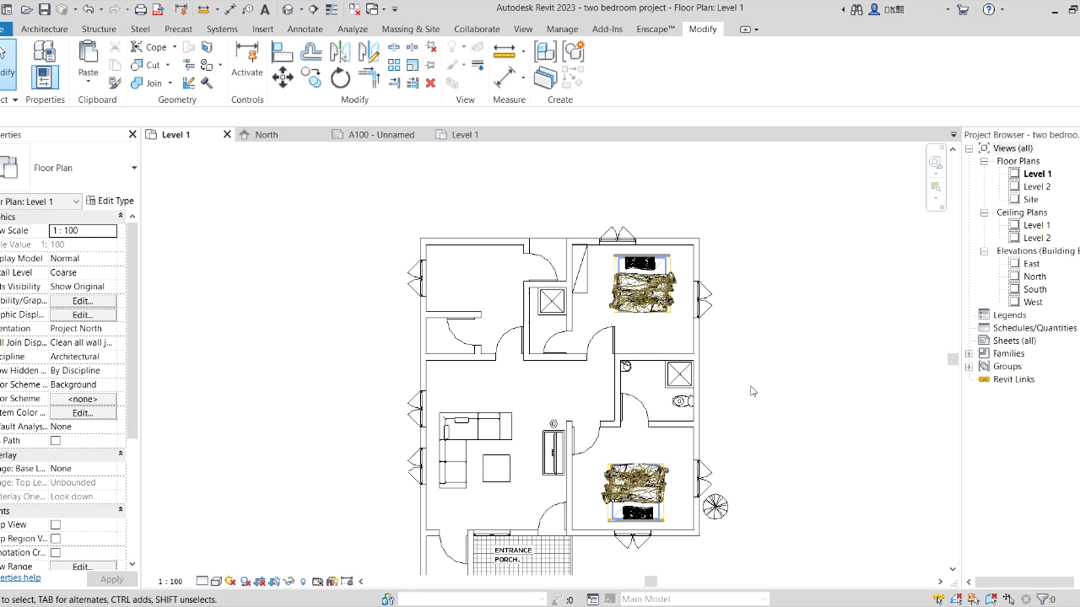
scroll(491, 369, "down", 4)
scroll(598, 470, "up", 3)
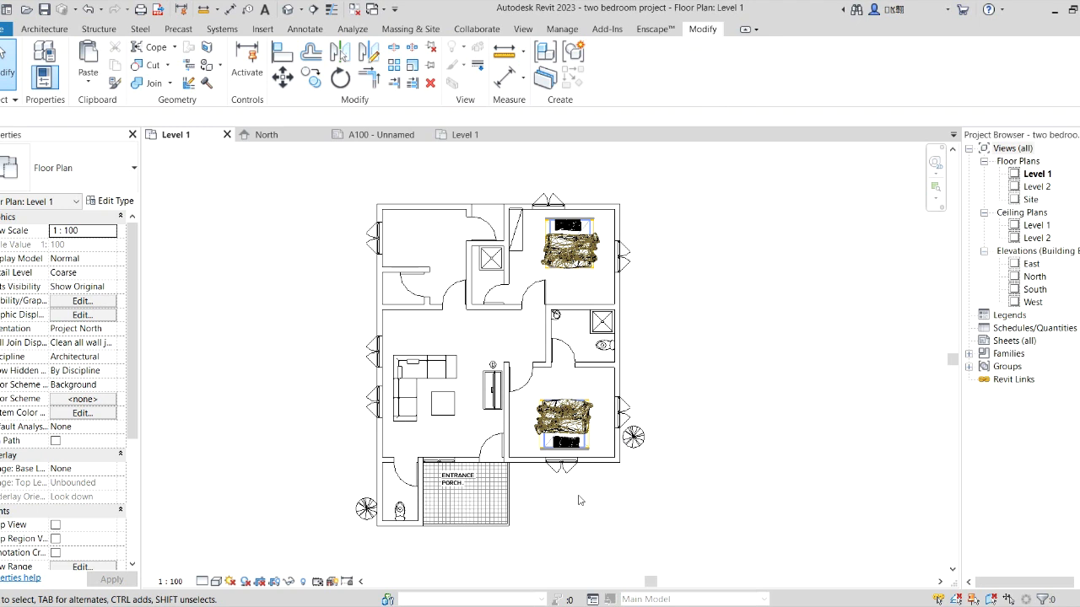
scroll(523, 439, "up", 2)
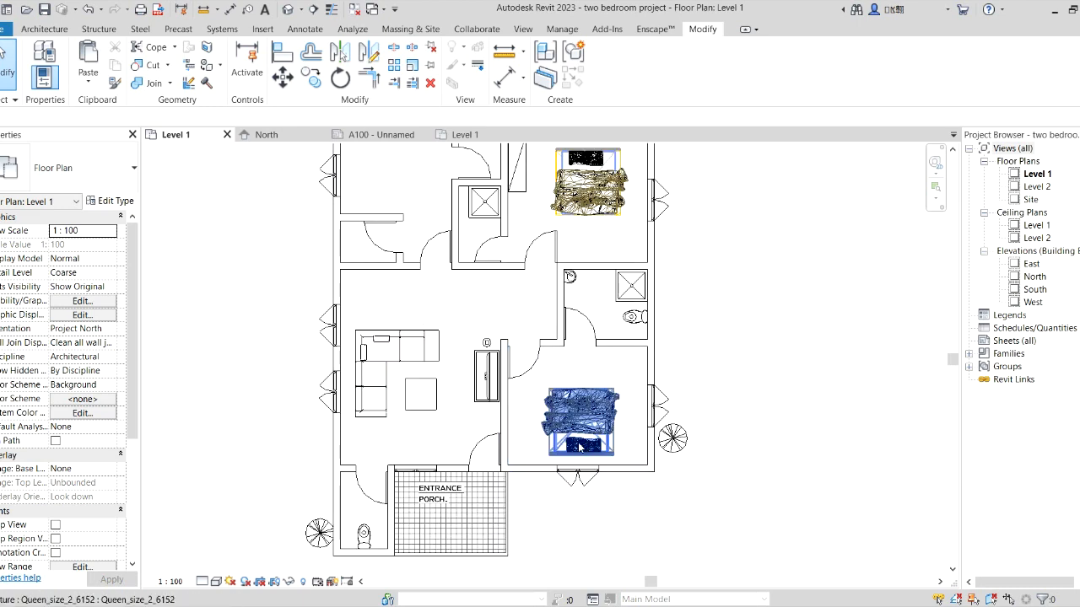
left_click(385, 387)
left_click(349, 332)
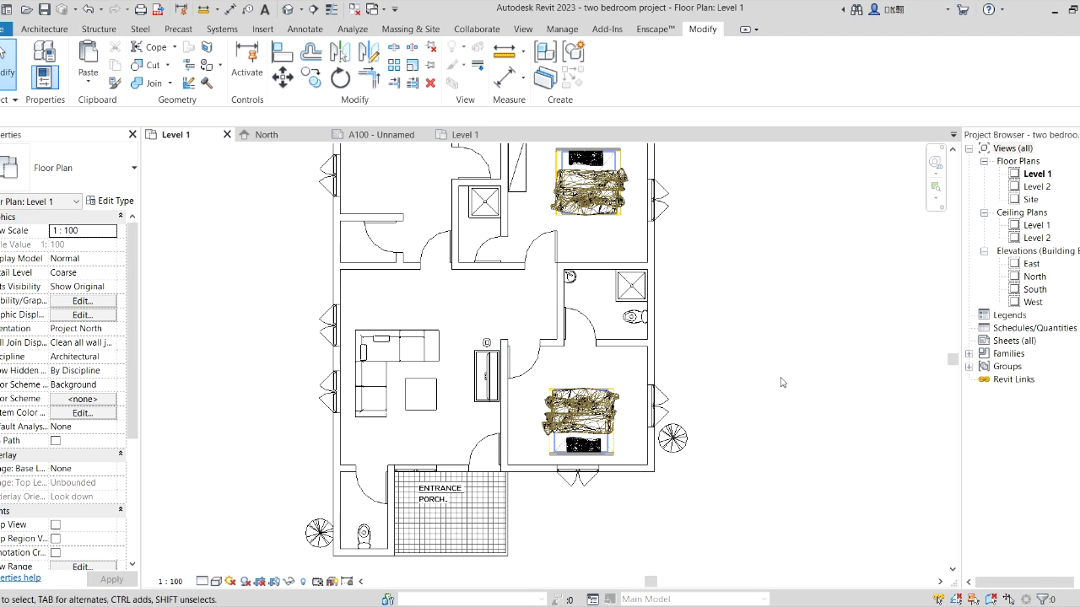
scroll(691, 369, "down", 3)
scroll(742, 379, "up", 2)
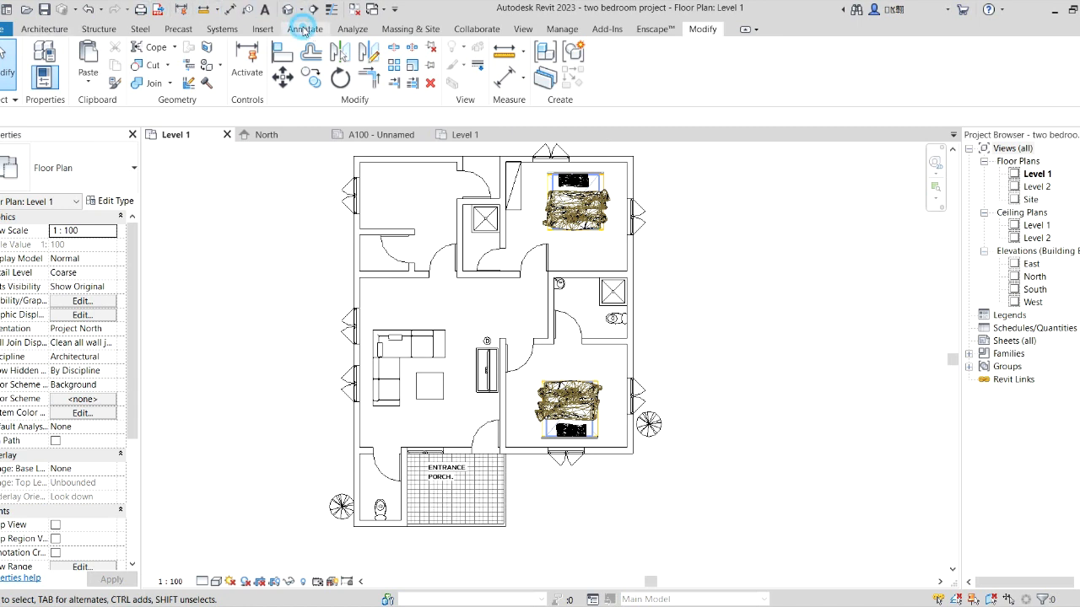
left_click(303, 31)
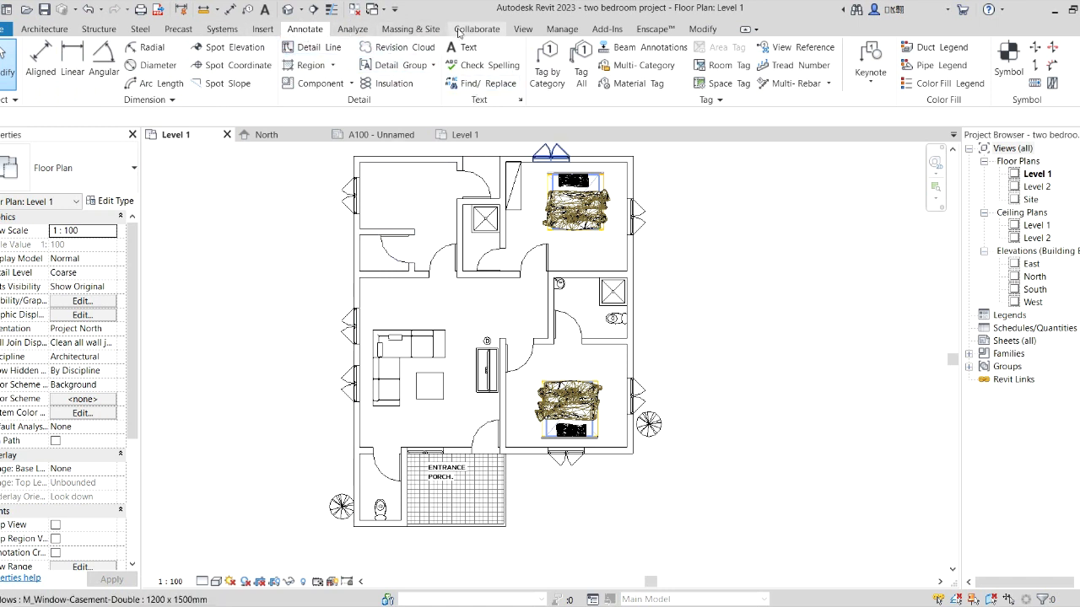
left_click(560, 30)
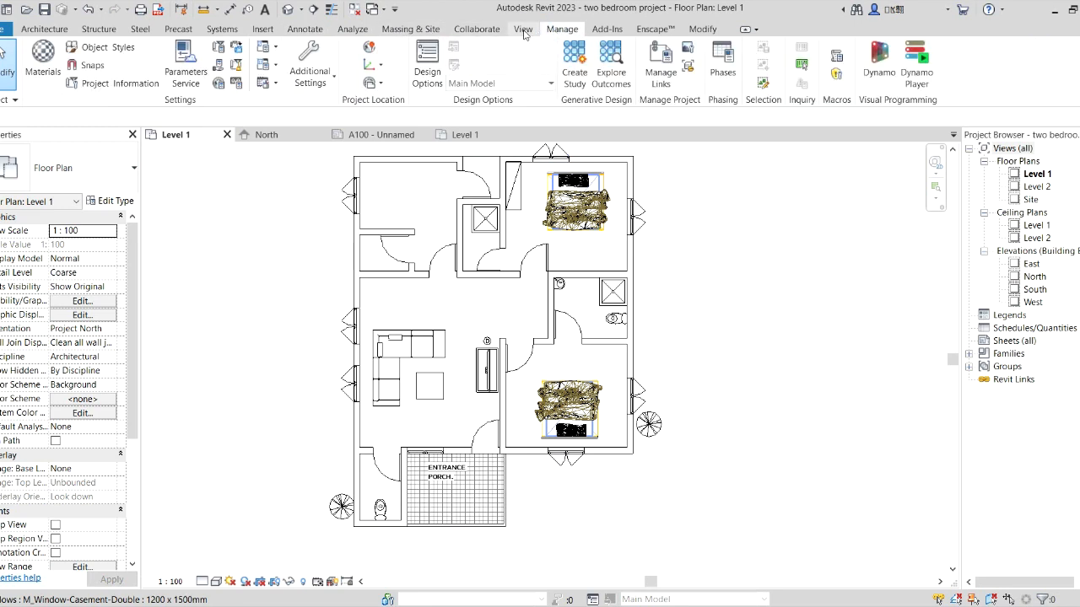
Set the cut line weight of the Walls category to 7 in the object styles and apply it to the plan.
left_click(524, 33)
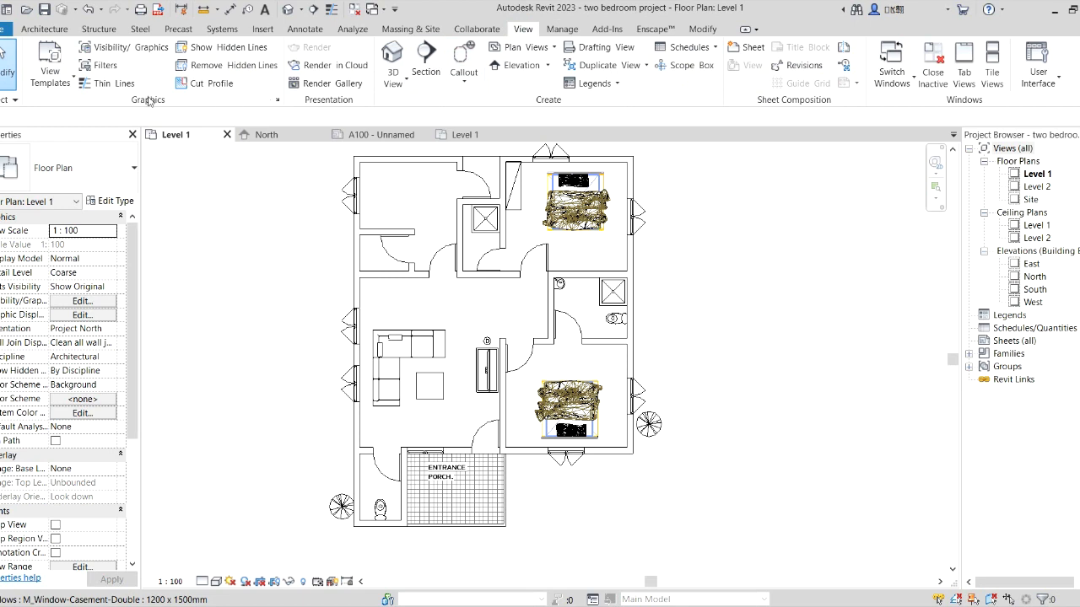
left_click(140, 53)
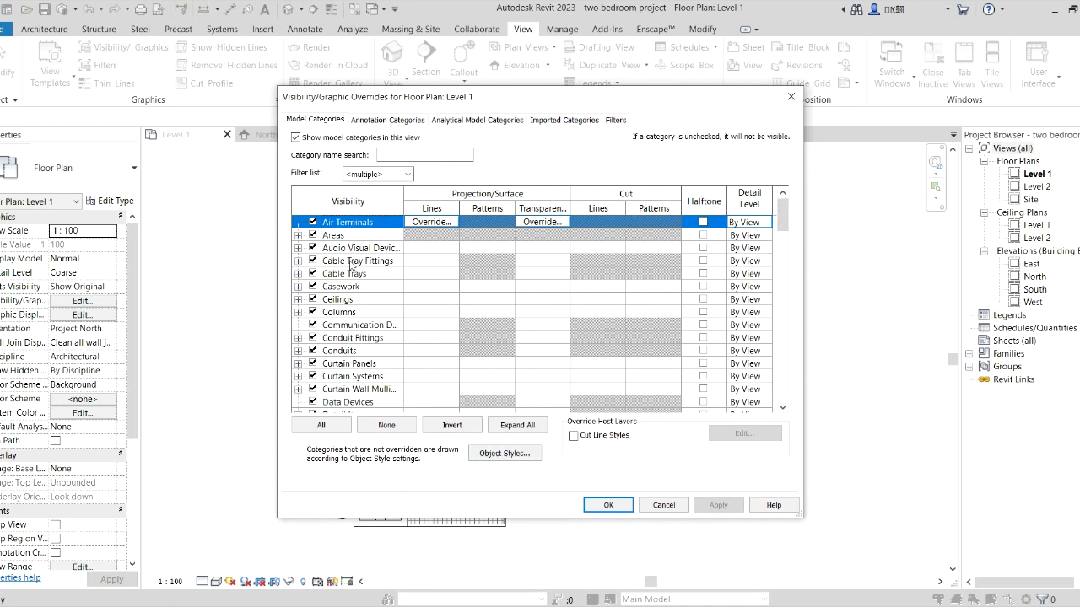
left_click_drag(779, 212, 779, 382)
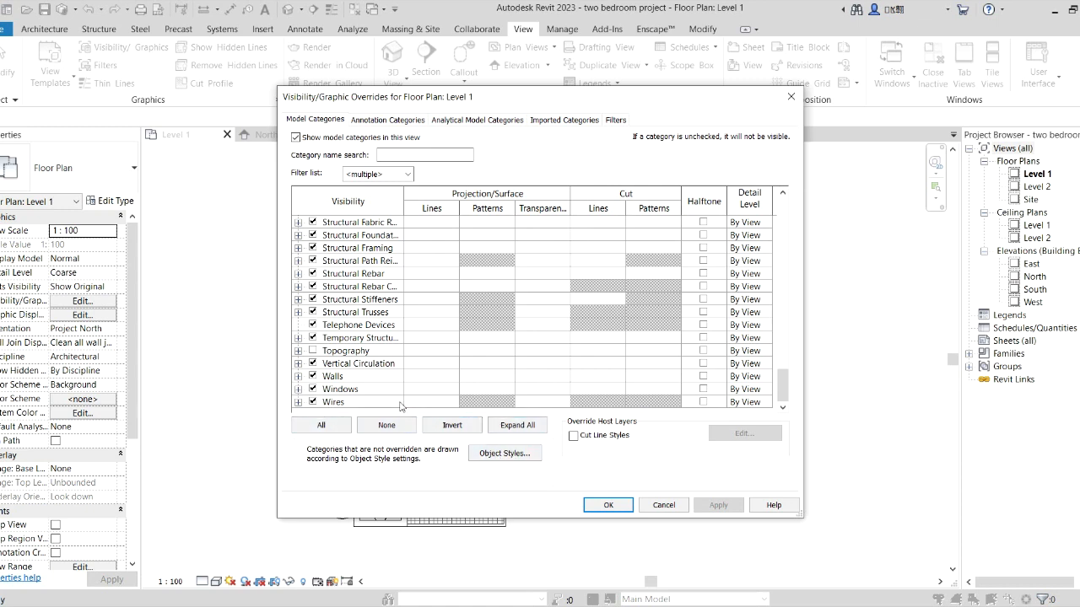
left_click(507, 456)
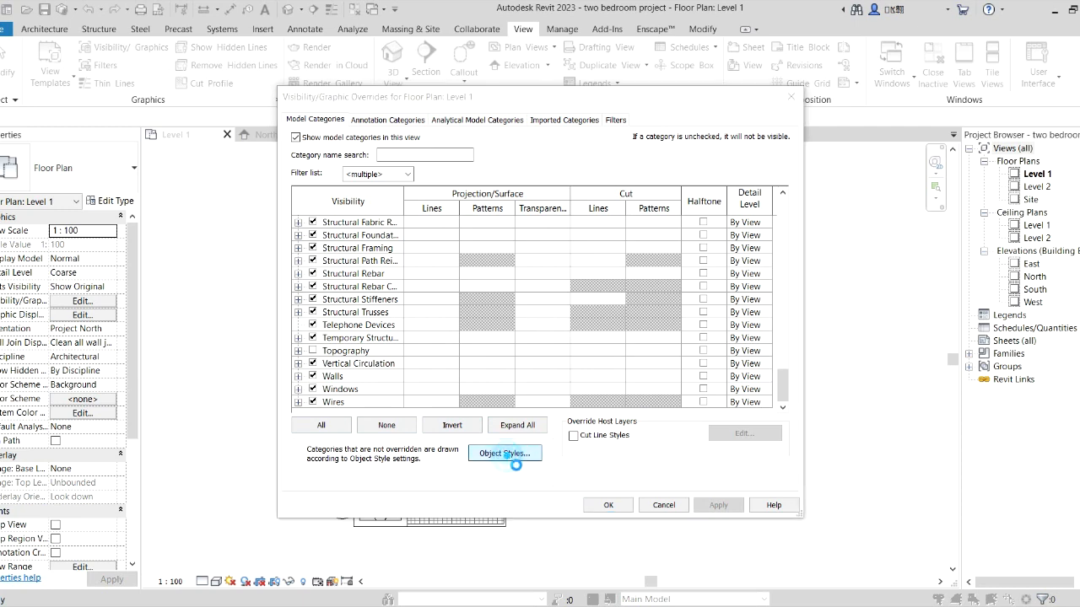
left_click_drag(786, 224, 785, 401)
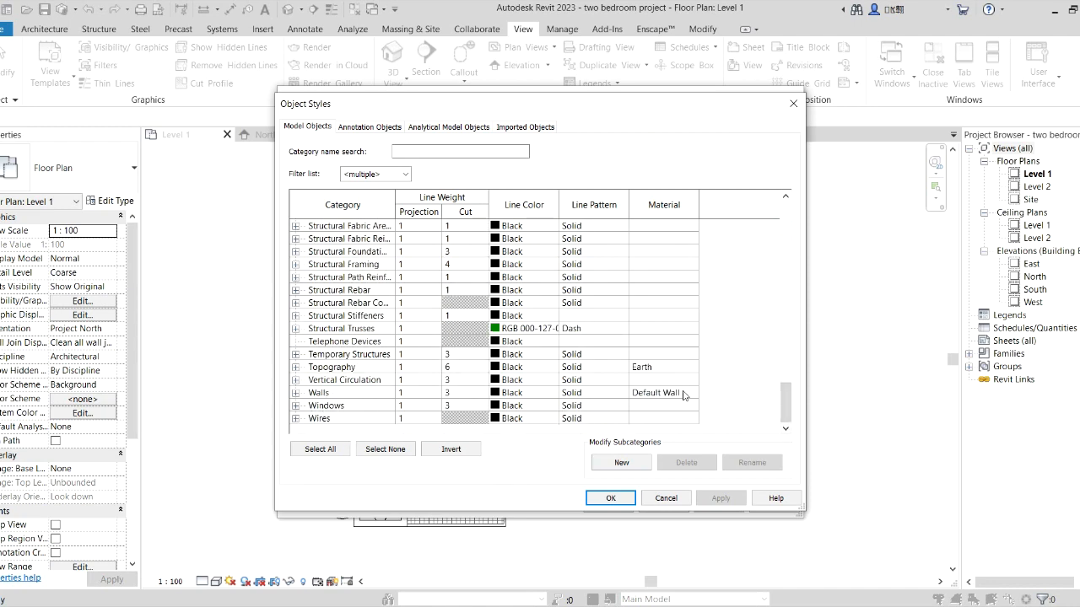
left_click(467, 393)
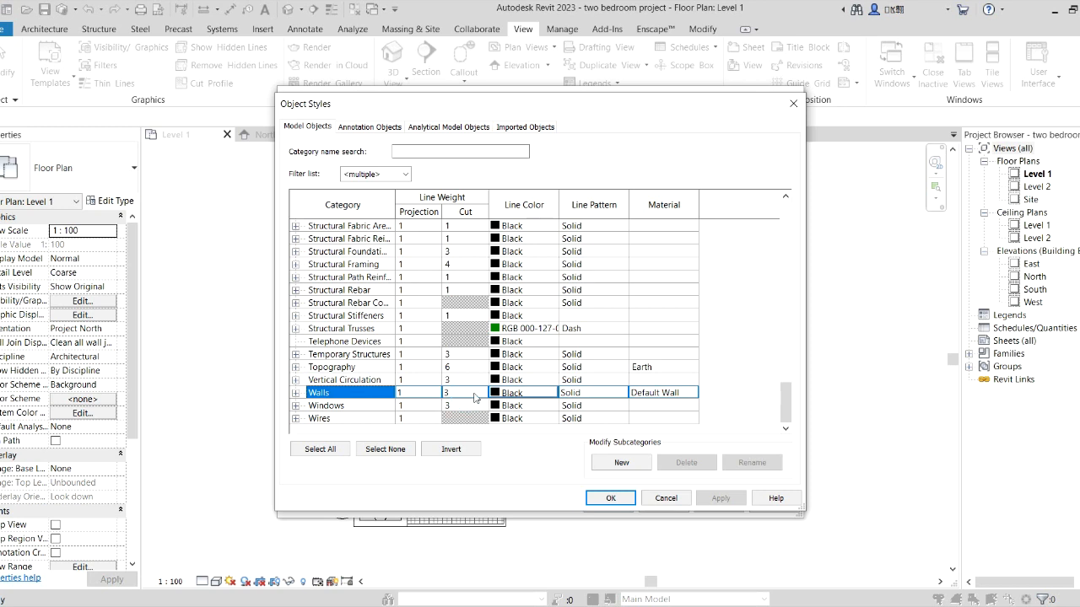
left_click(485, 393)
type("7")
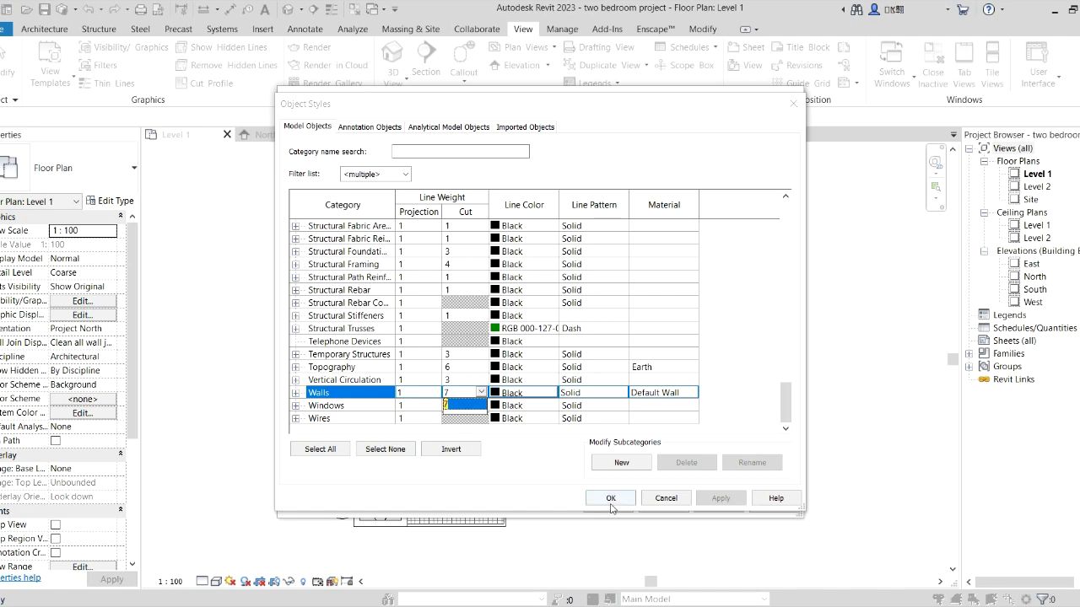
left_click(541, 475)
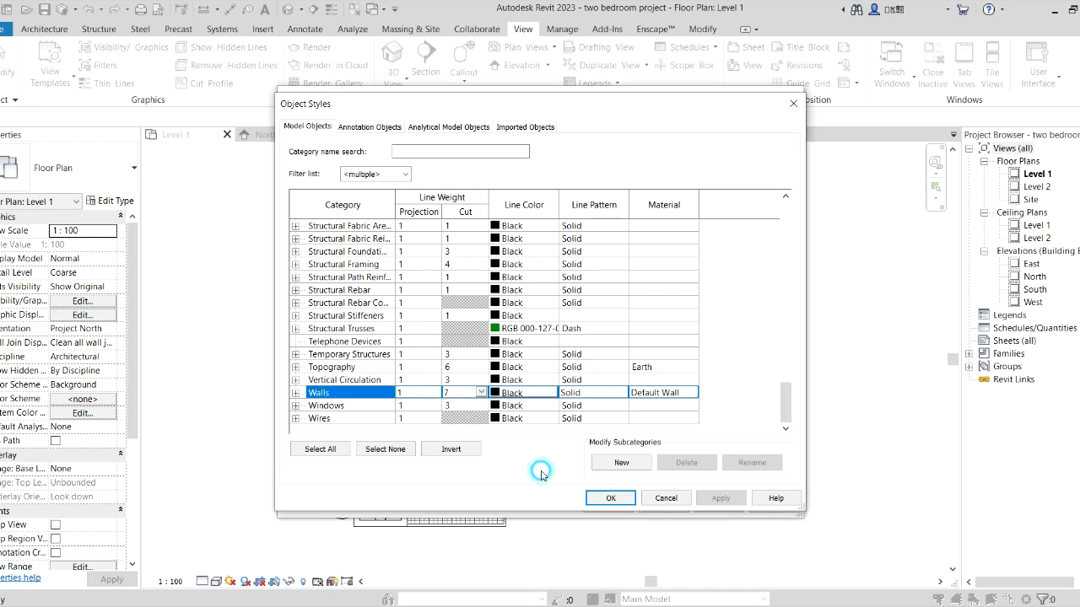
left_click(611, 499)
left_click(611, 509)
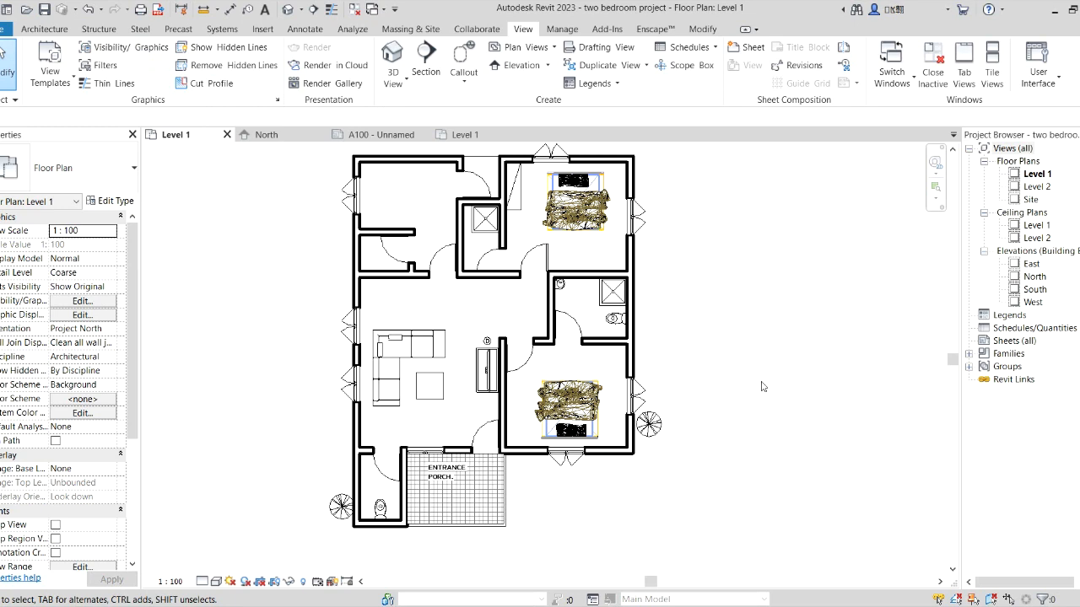
Reopen the object styles from the view's visibility overrides and set the Walls cut line weight to 3.
key("v")
key("g")
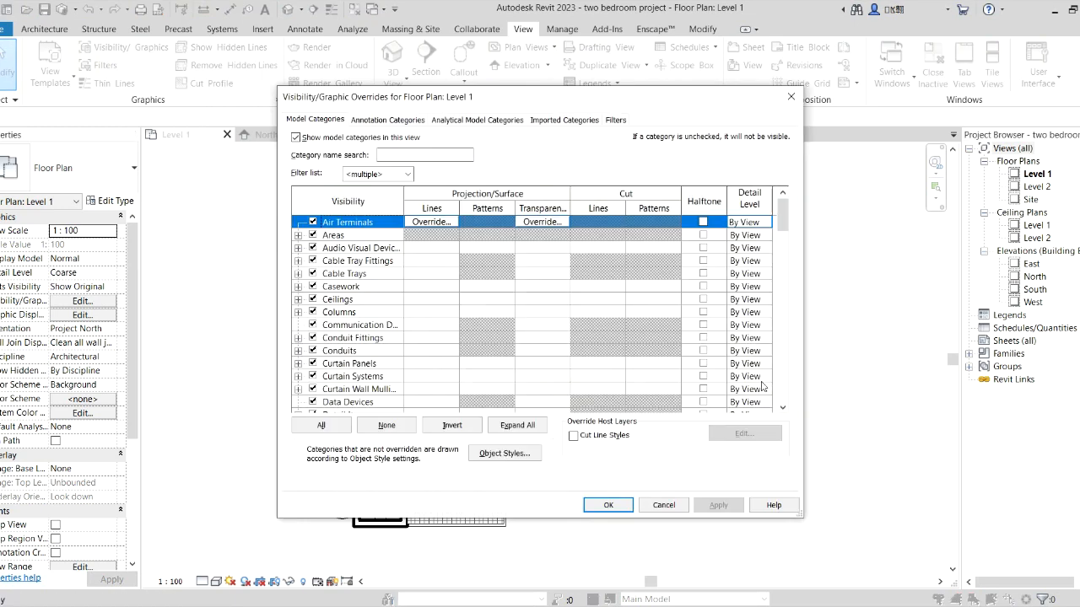
left_click(504, 453)
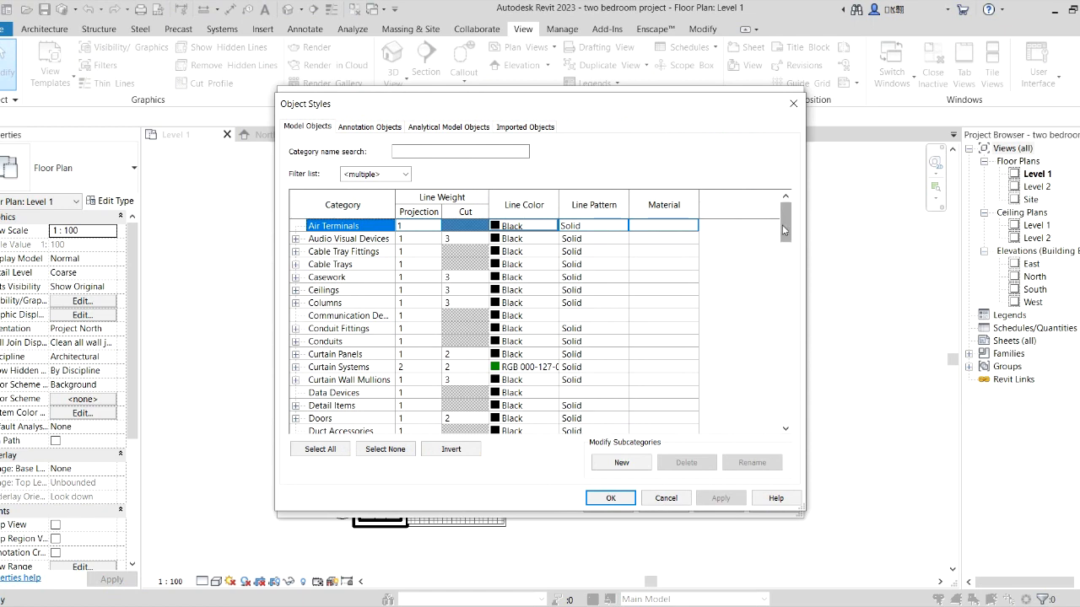
left_click_drag(782, 225, 784, 403)
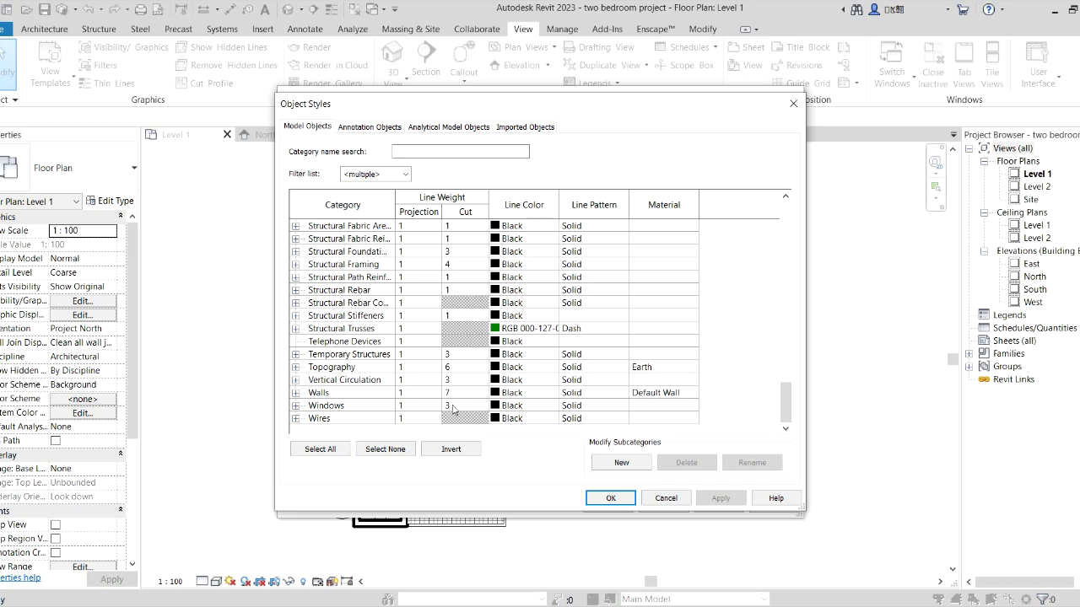
left_click(482, 394)
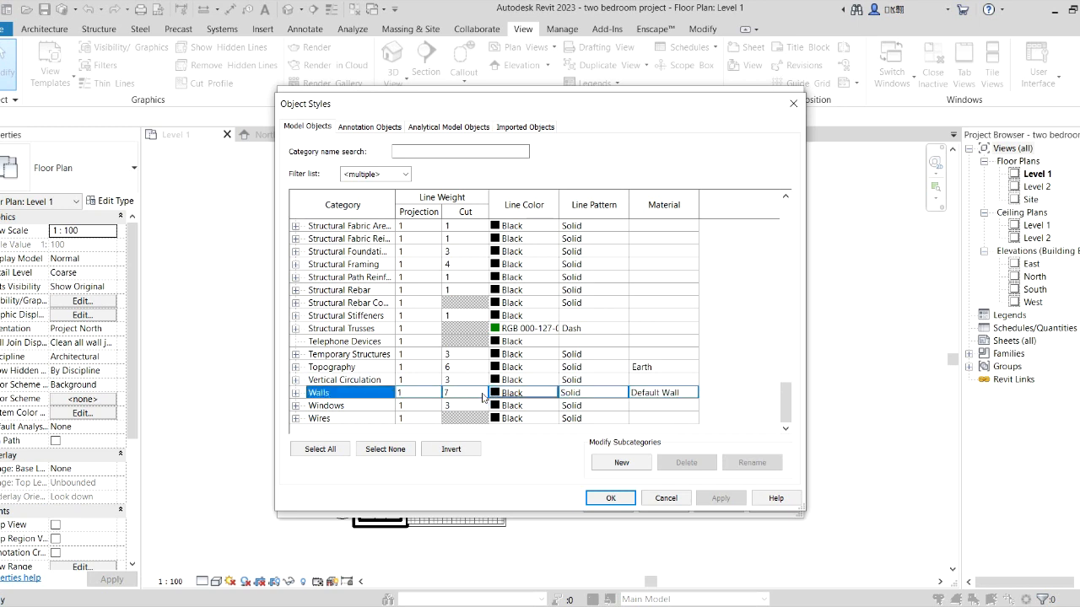
left_click(482, 393)
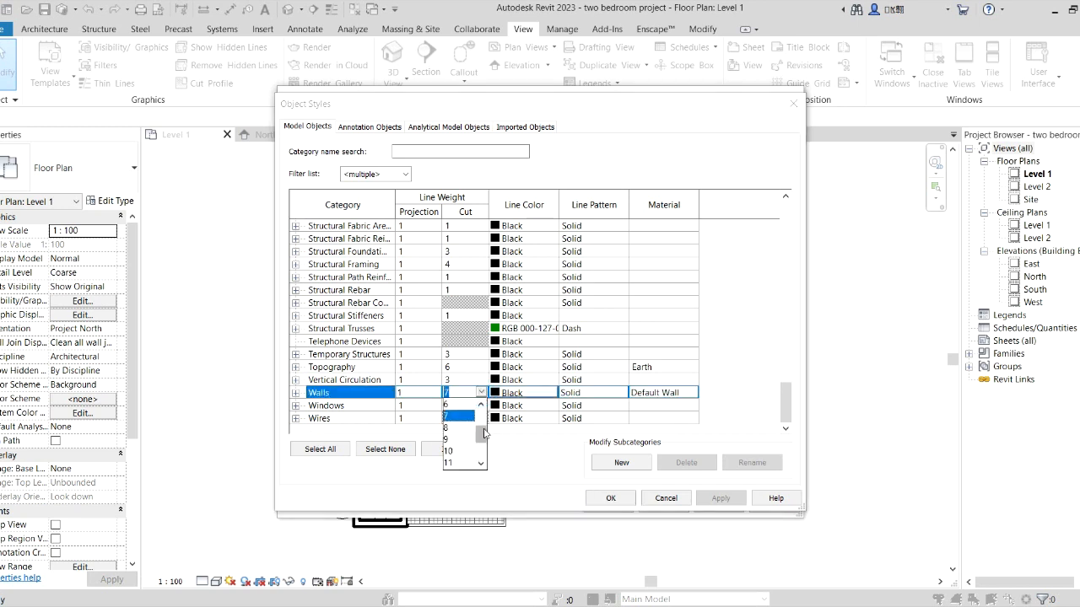
scroll(471, 431, "up", 2)
left_click(447, 431)
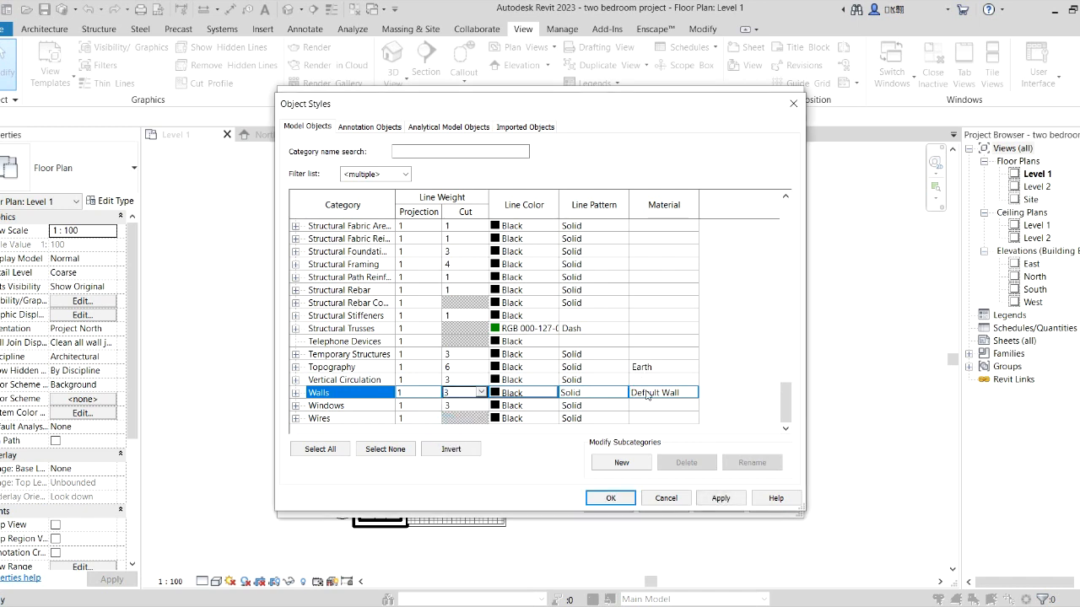
Open the Default Wall material's foreground surface pattern choices and switch the pattern type to Model.
left_click(693, 394)
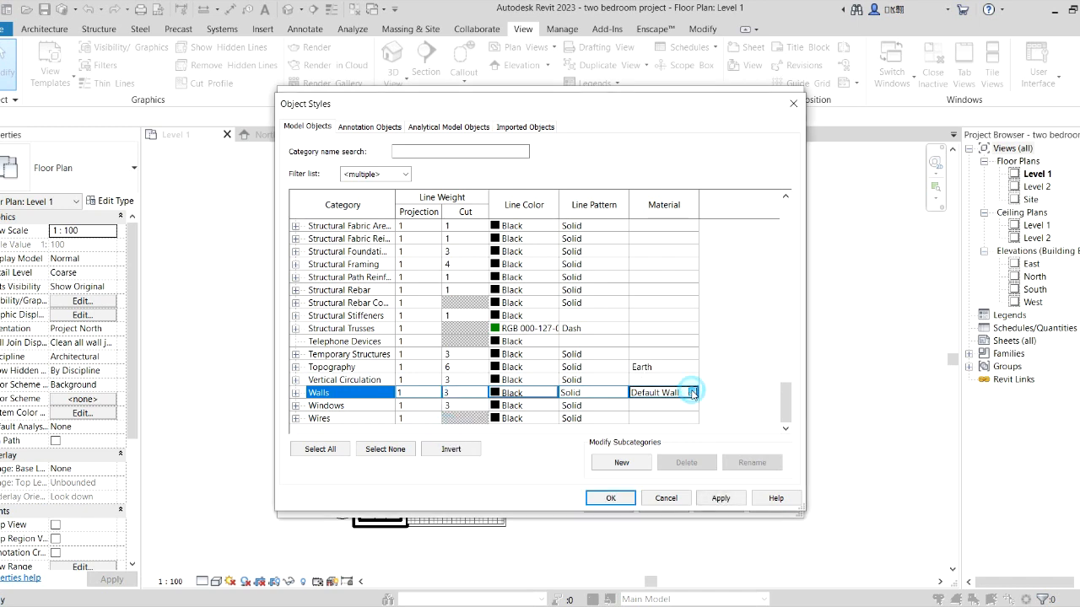
left_click(692, 393)
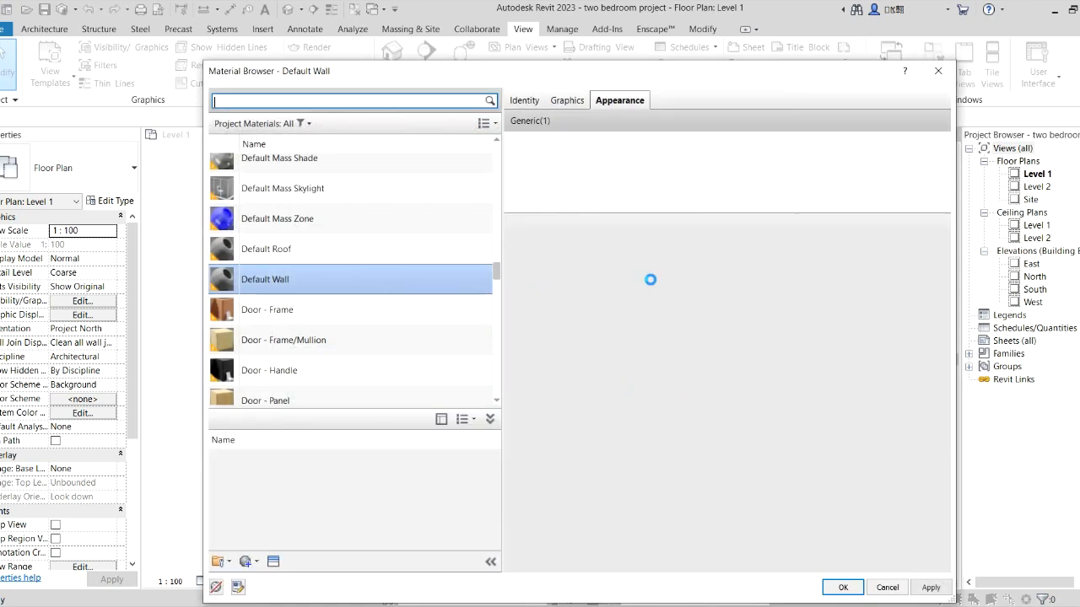
left_click(575, 103)
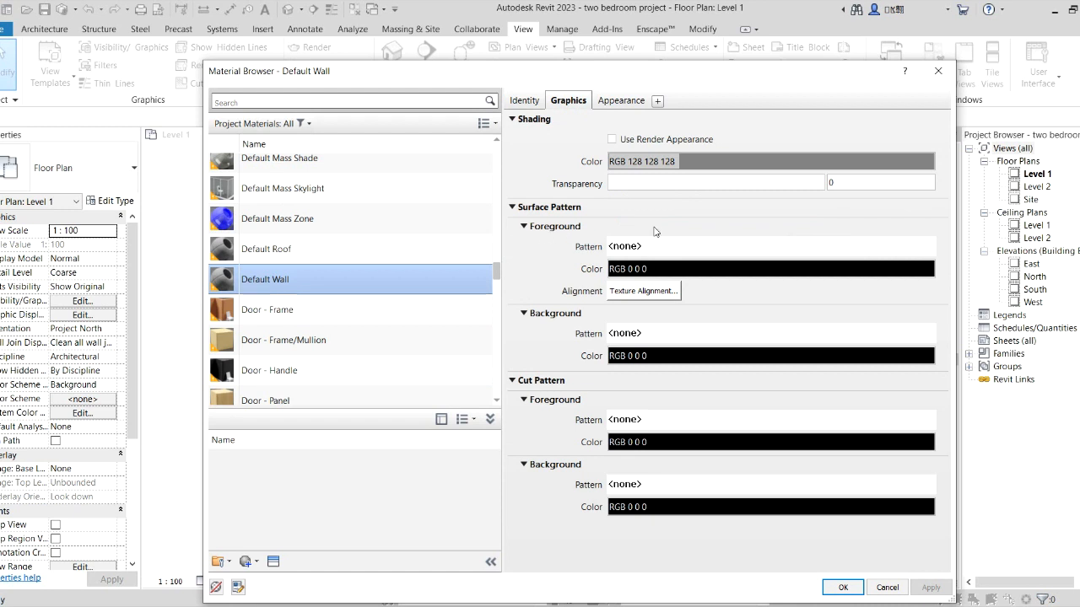
left_click(723, 247)
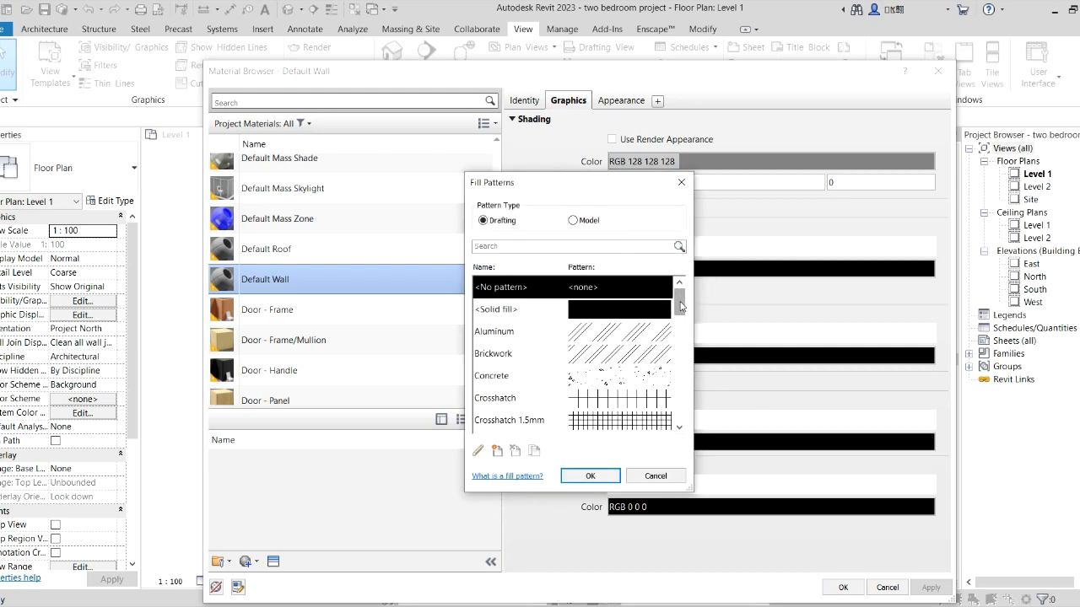
left_click(574, 220)
mouse_move(680, 304)
left_mouse_down()
mouse_move(686, 403)
mouse_move(683, 311)
left_mouse_up()
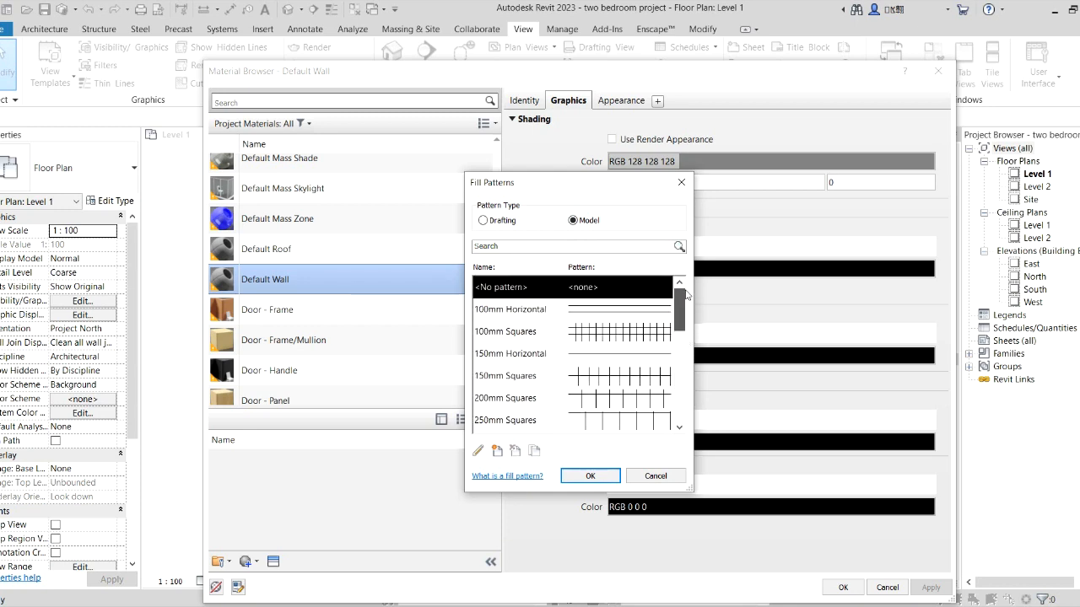
left_click(482, 221)
left_click(609, 312)
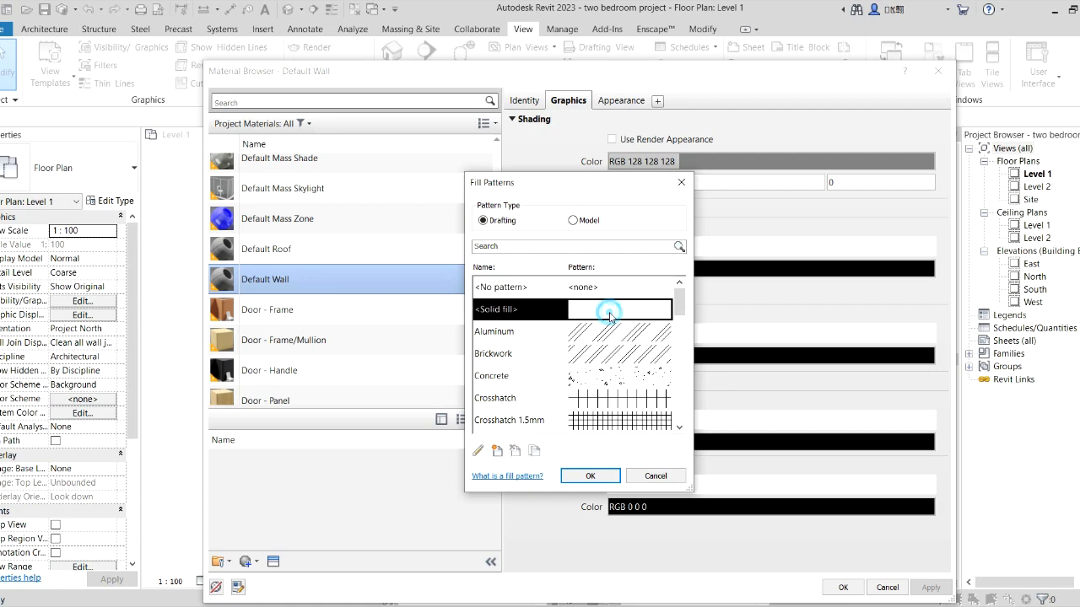
left_click(590, 477)
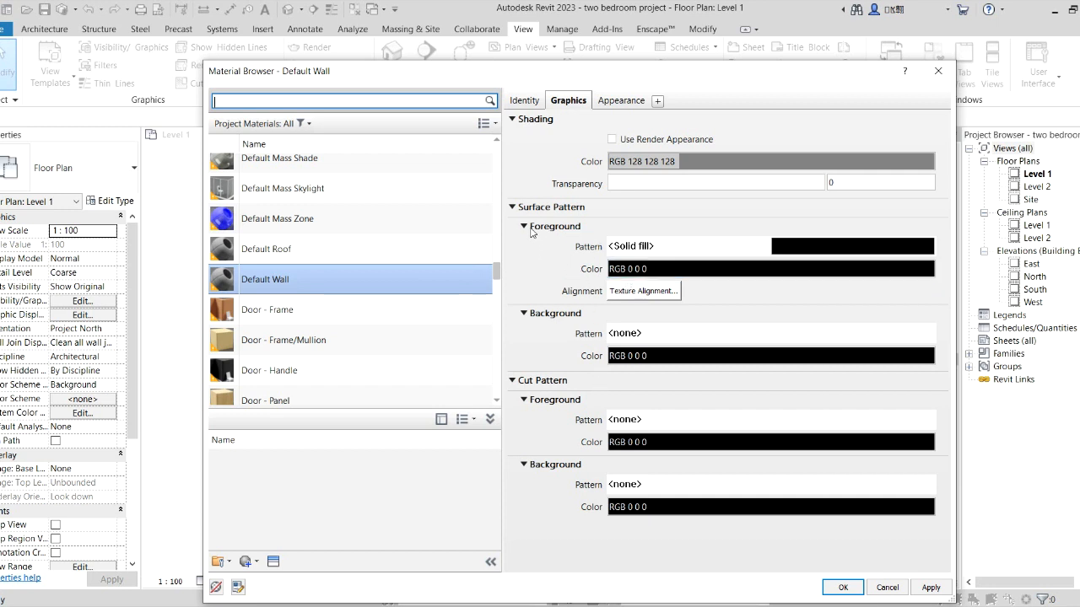
left_click(809, 247)
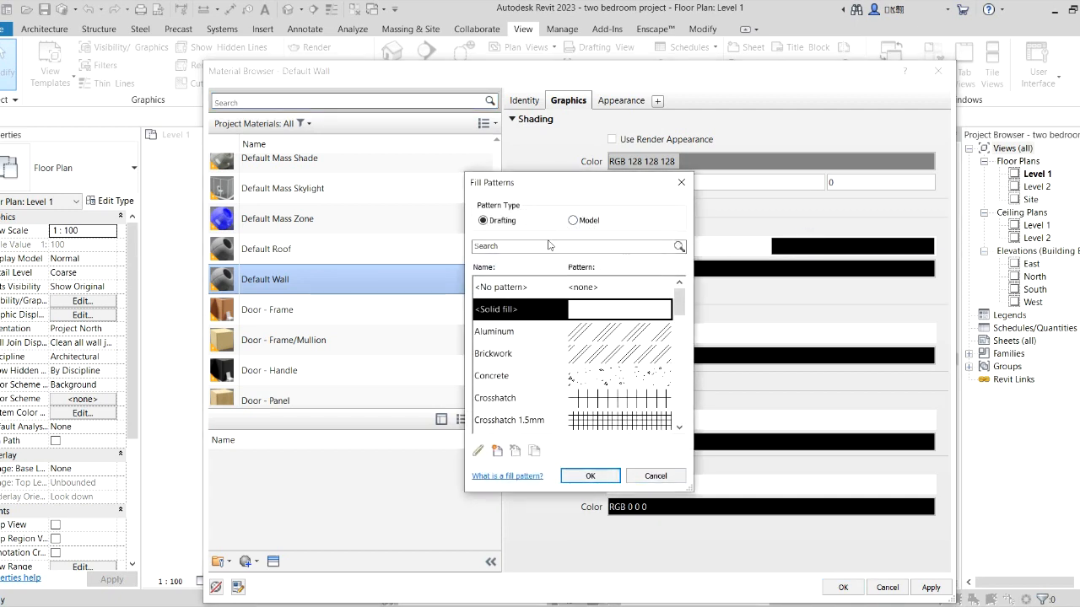
left_click(518, 288)
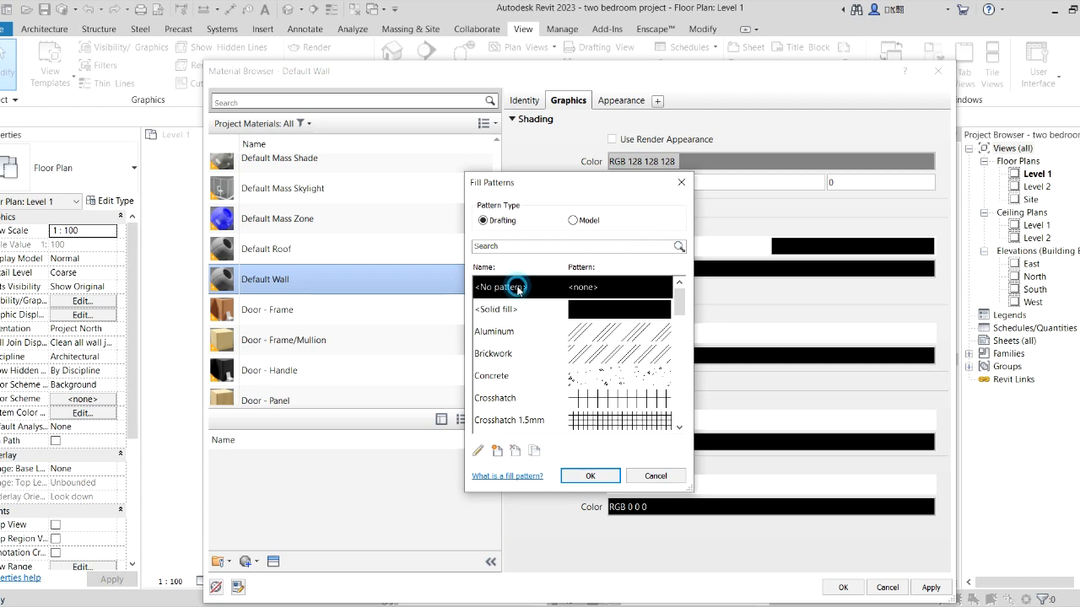
left_click(590, 476)
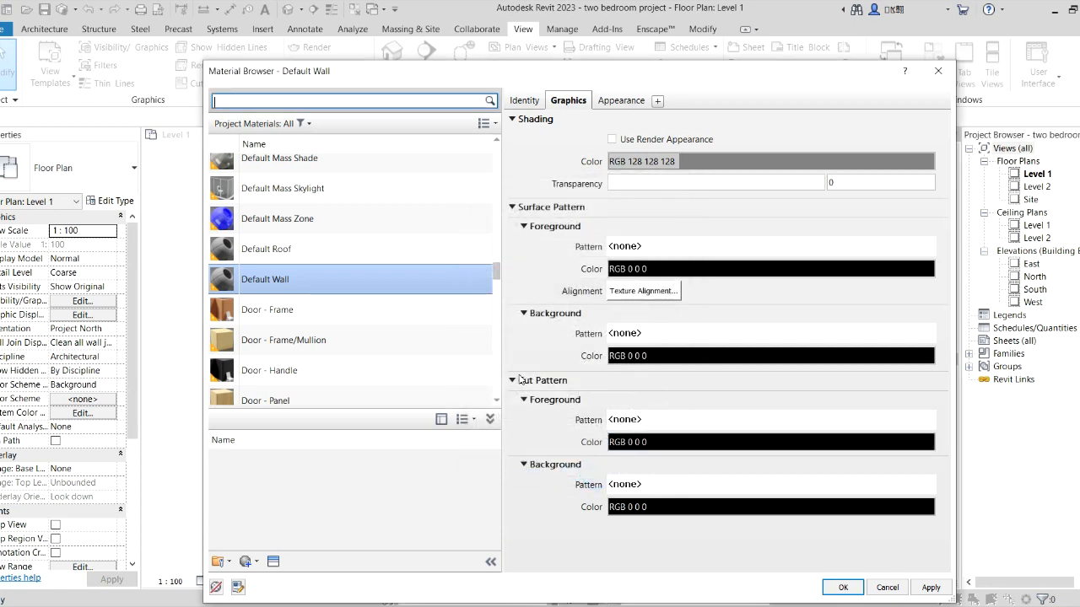
Set the Default Wall material's cut foreground pattern to Solid fill, then accept the material, object style and visibility settings.
left_click(747, 424)
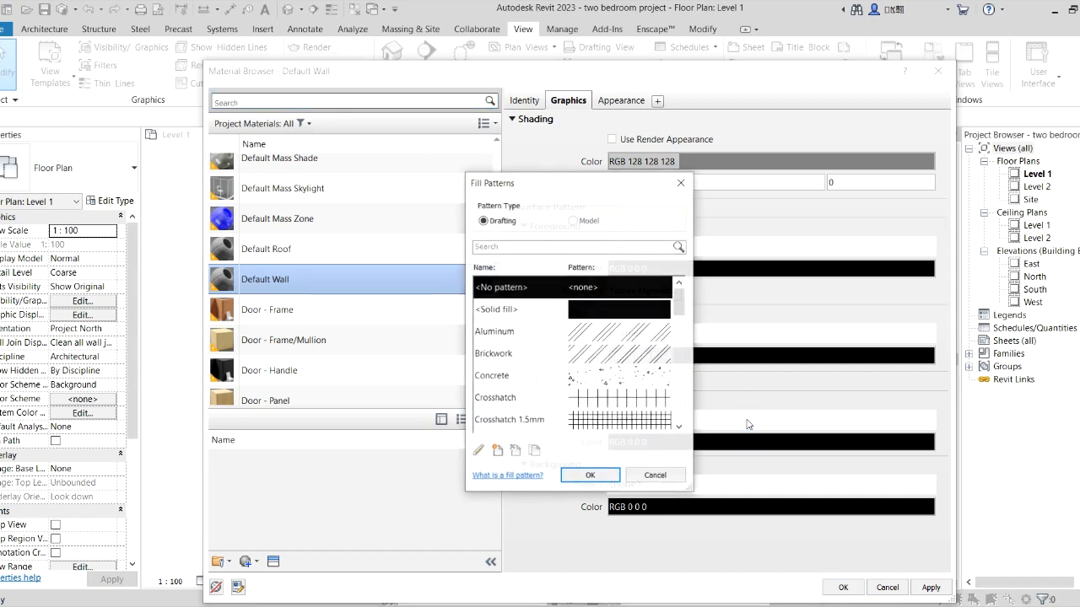
left_click(622, 310)
left_click(591, 476)
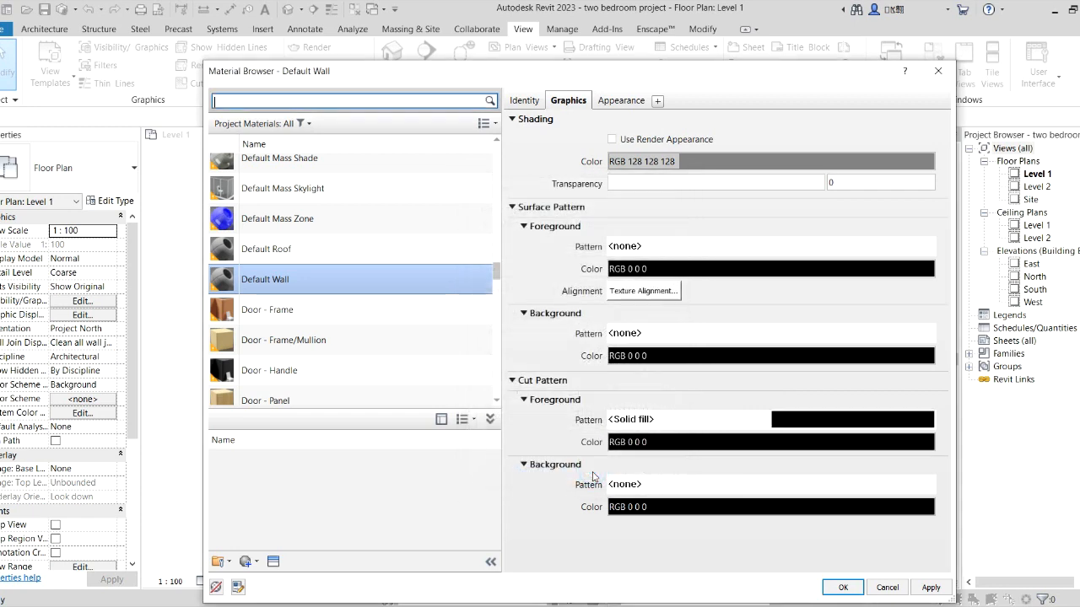
left_click(842, 587)
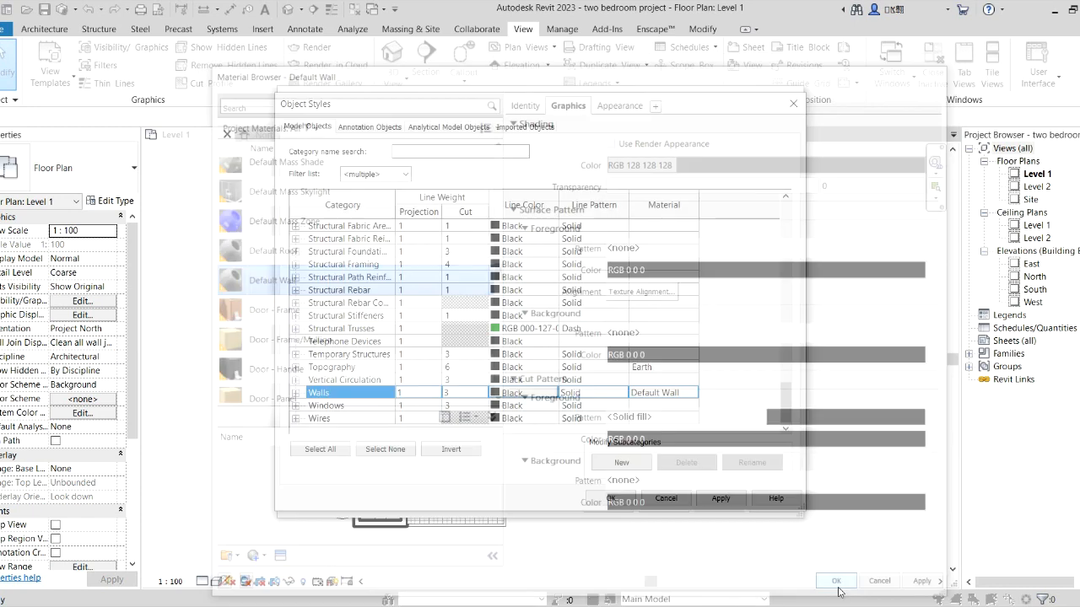
left_click(610, 497)
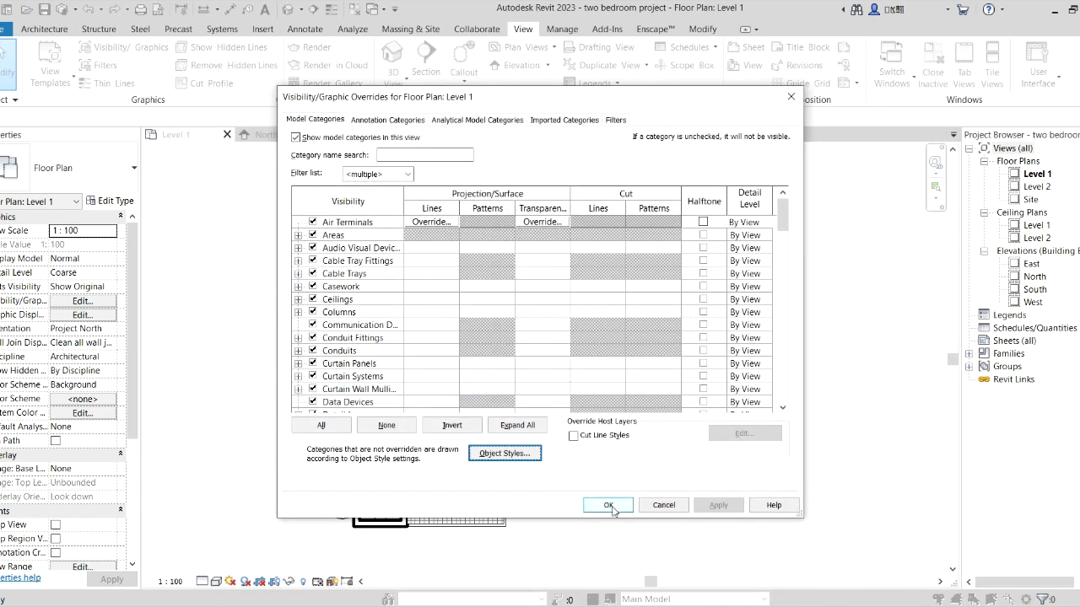
left_click(609, 502)
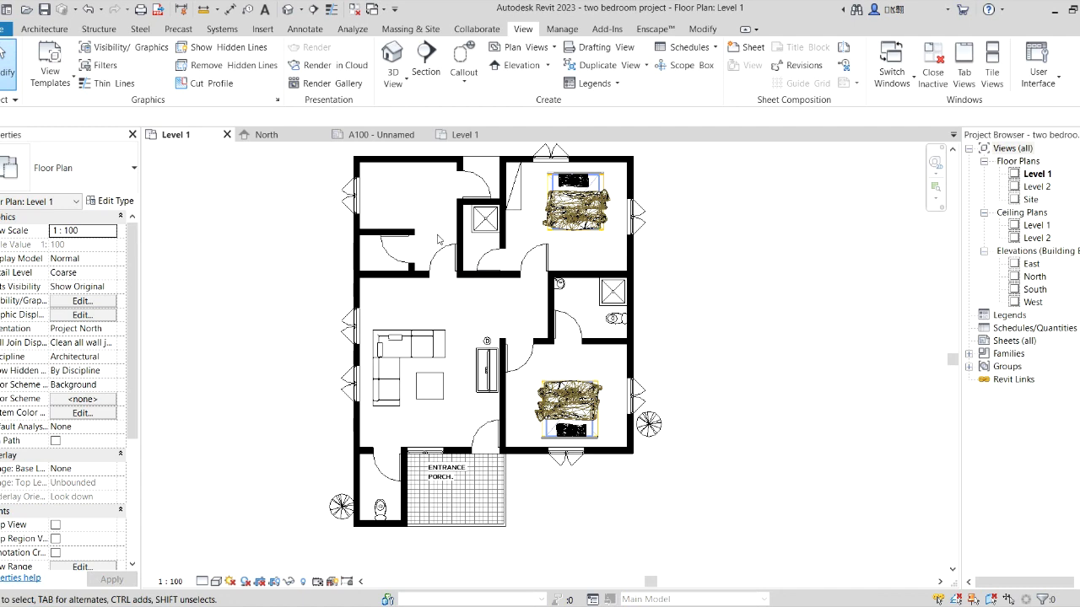
Examine the wall fill and room layout across the Level 1 floor plan.
scroll(455, 296, "up", 2)
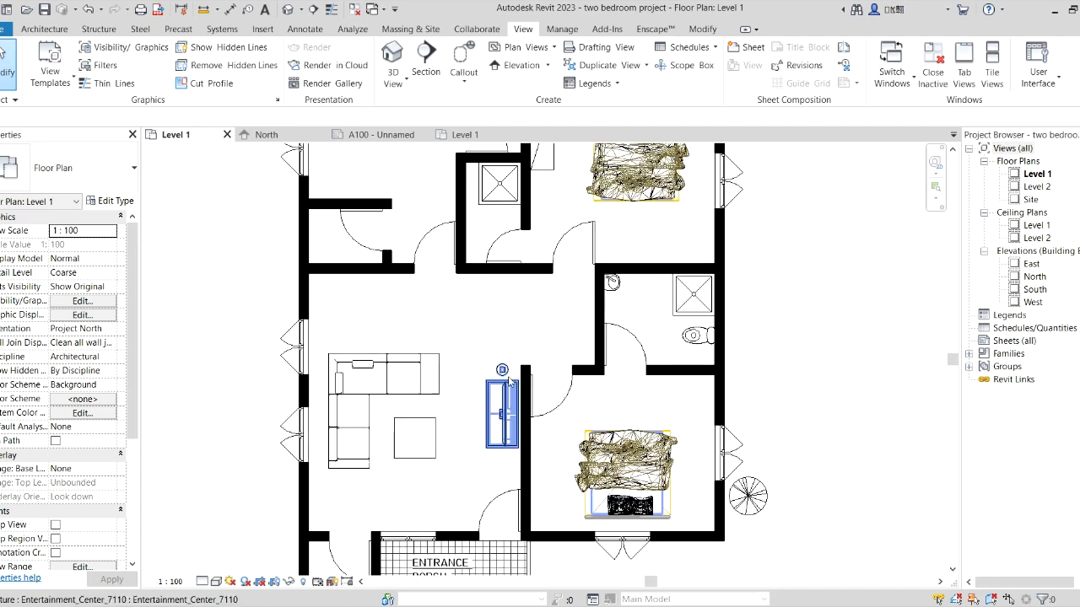
scroll(518, 444, "down", 3)
scroll(518, 445, "up", 1)
scroll(518, 444, "down", 1)
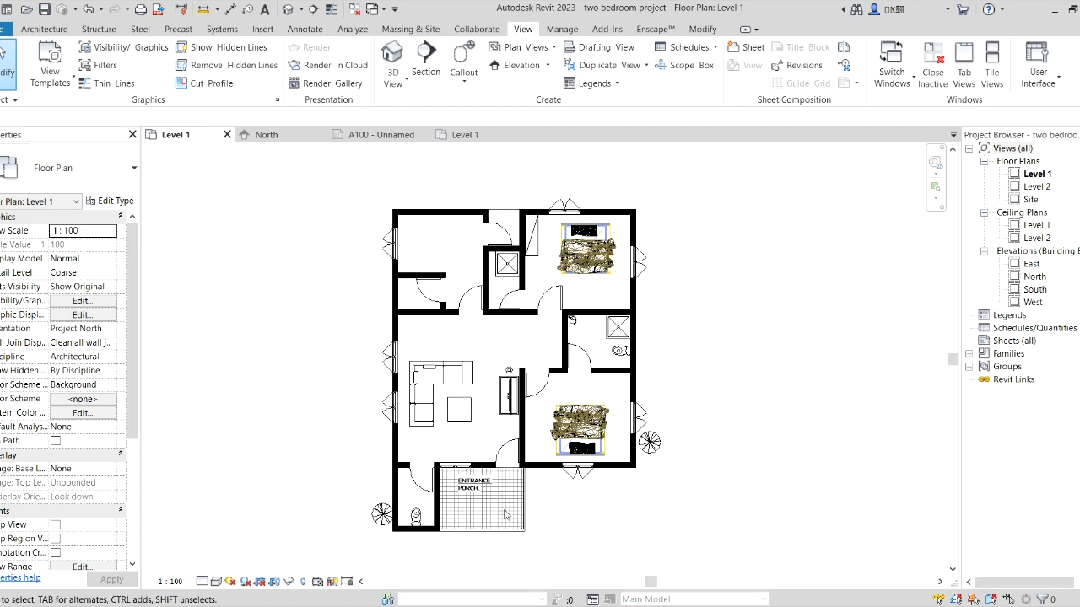
scroll(556, 486, "up", 1)
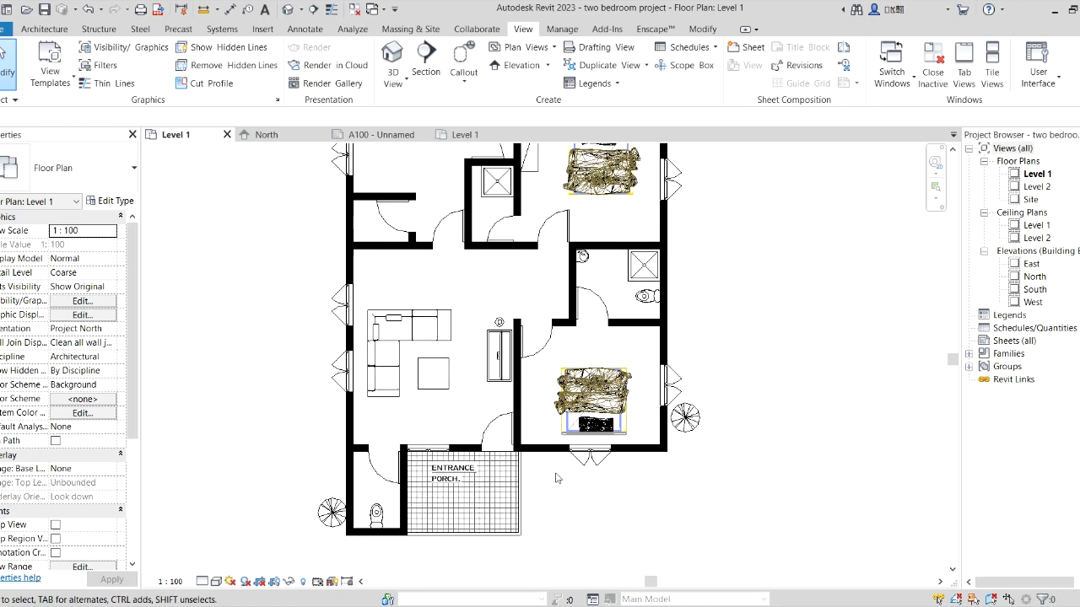
scroll(537, 364, "down", 1)
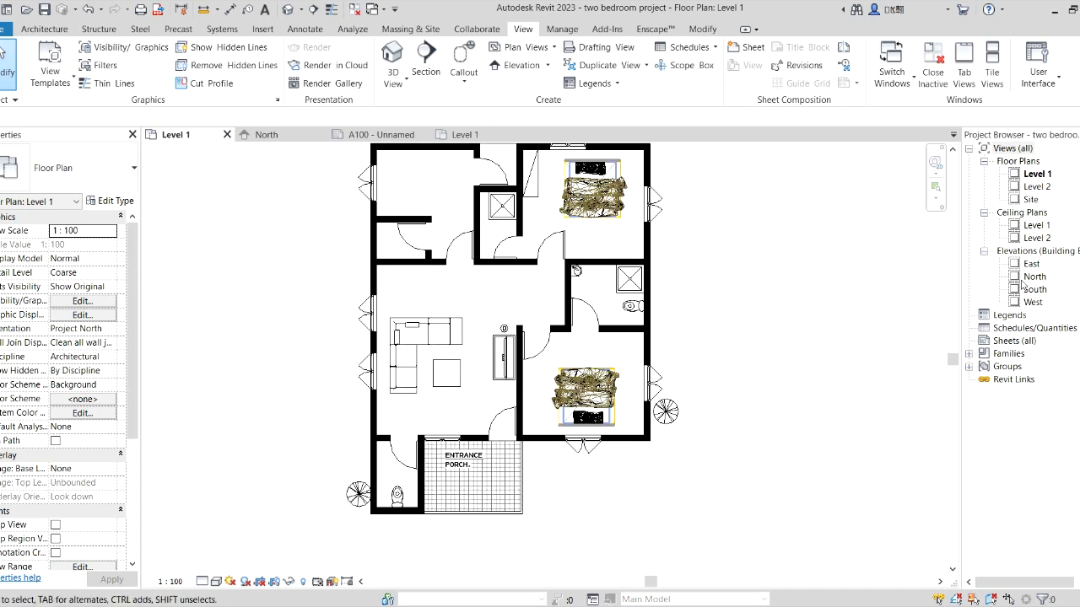
scroll(695, 345, "down", 1)
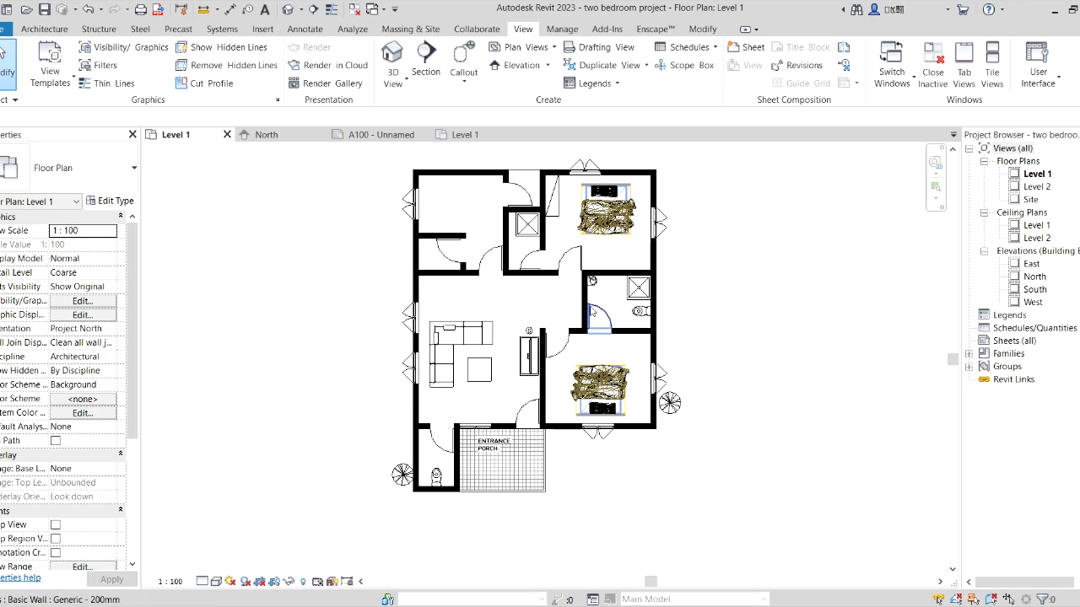
scroll(377, 275, "up", 2)
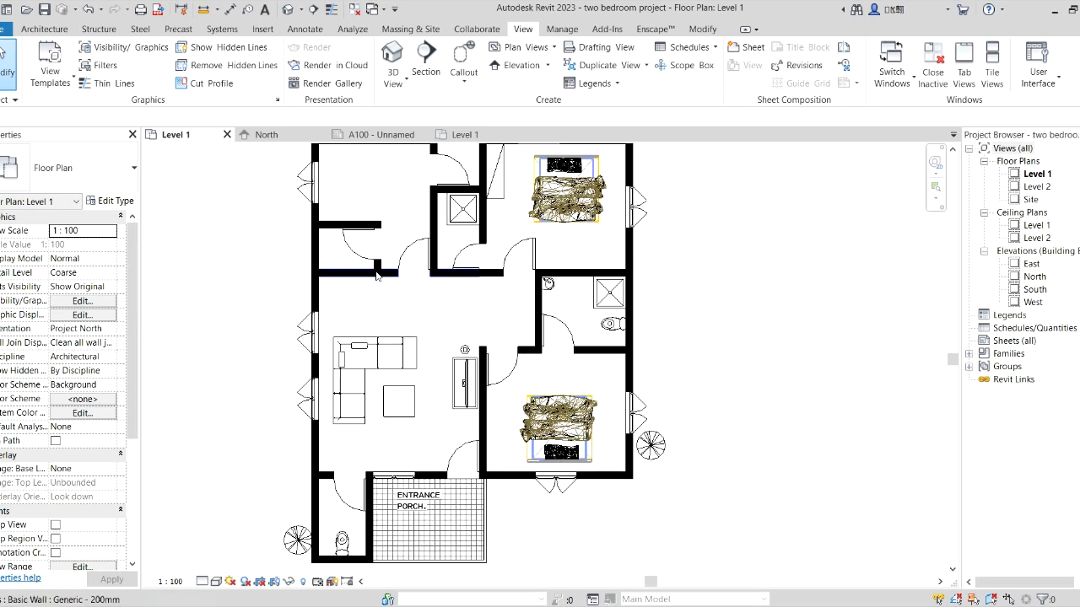
scroll(414, 245, "down", 1)
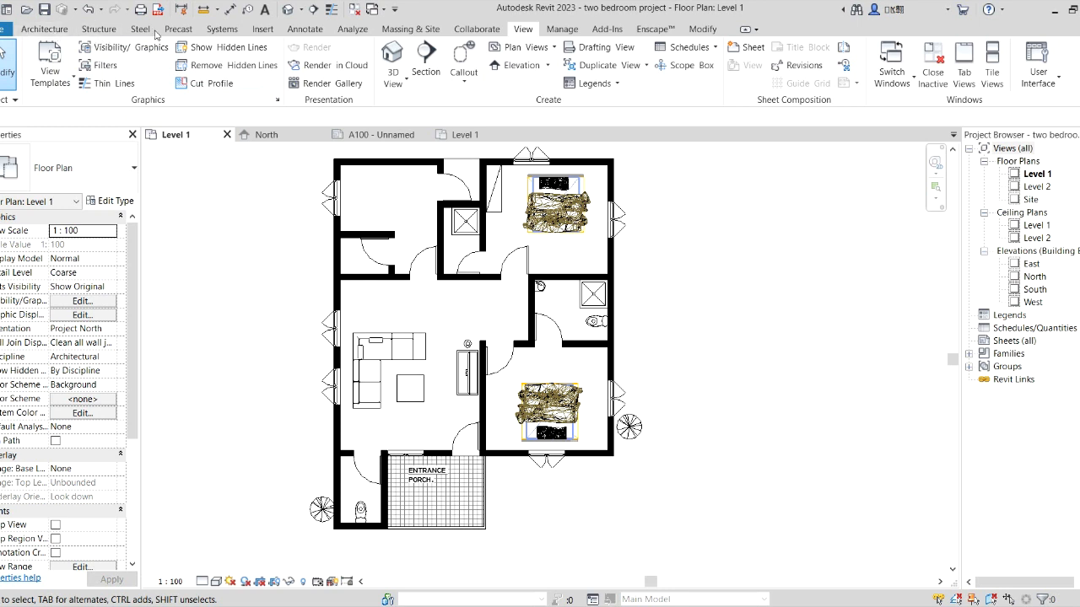
Draw a vertical thin detail line in the upper-left room, from the upper exterior wall down to the partition wall.
left_click(306, 30)
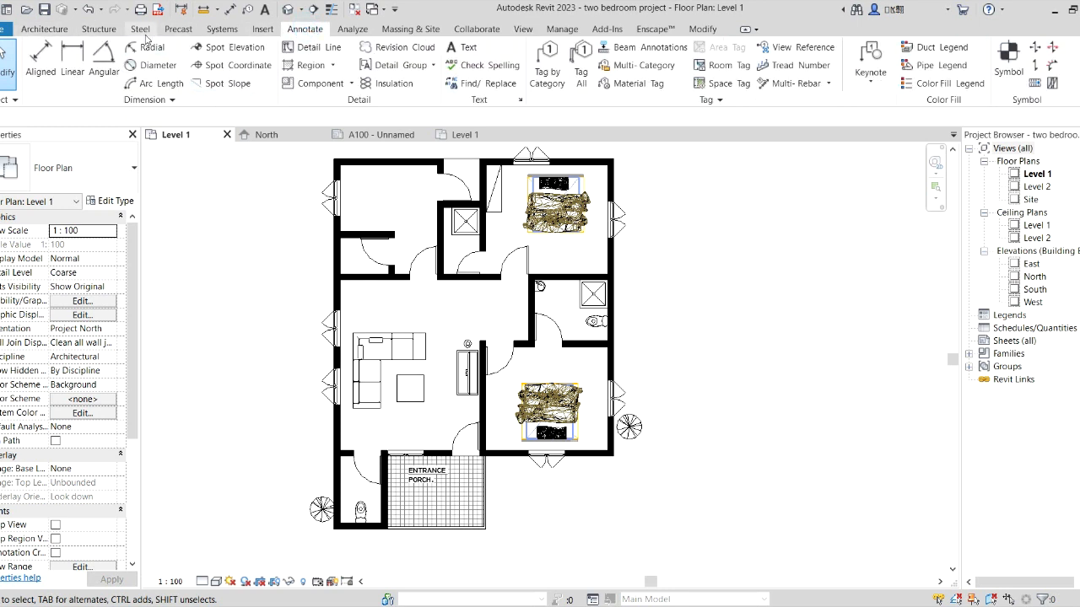
left_click(312, 48)
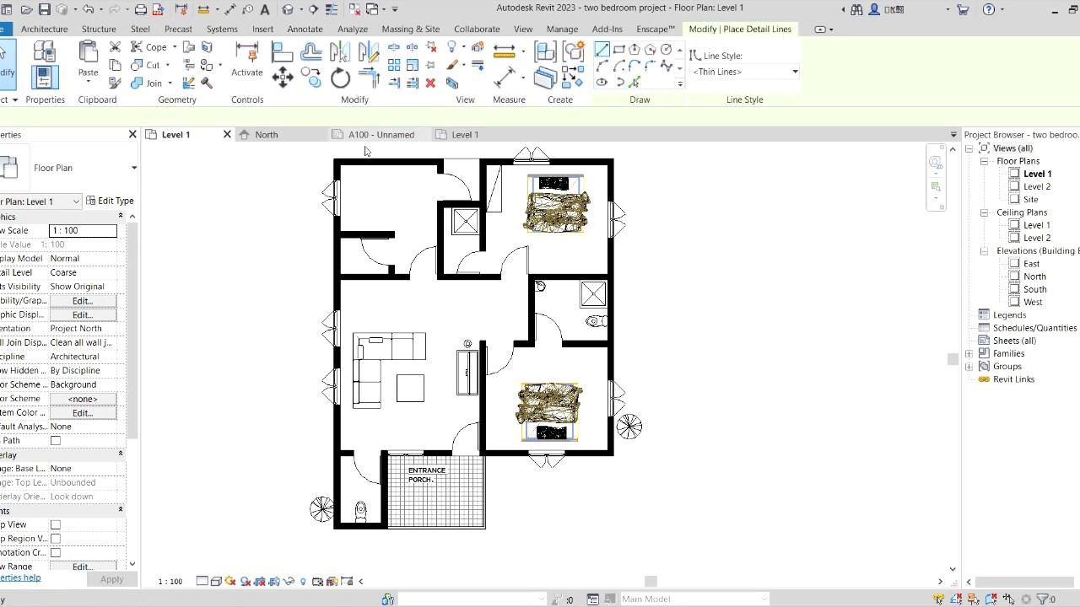
scroll(360, 176, "up", 1)
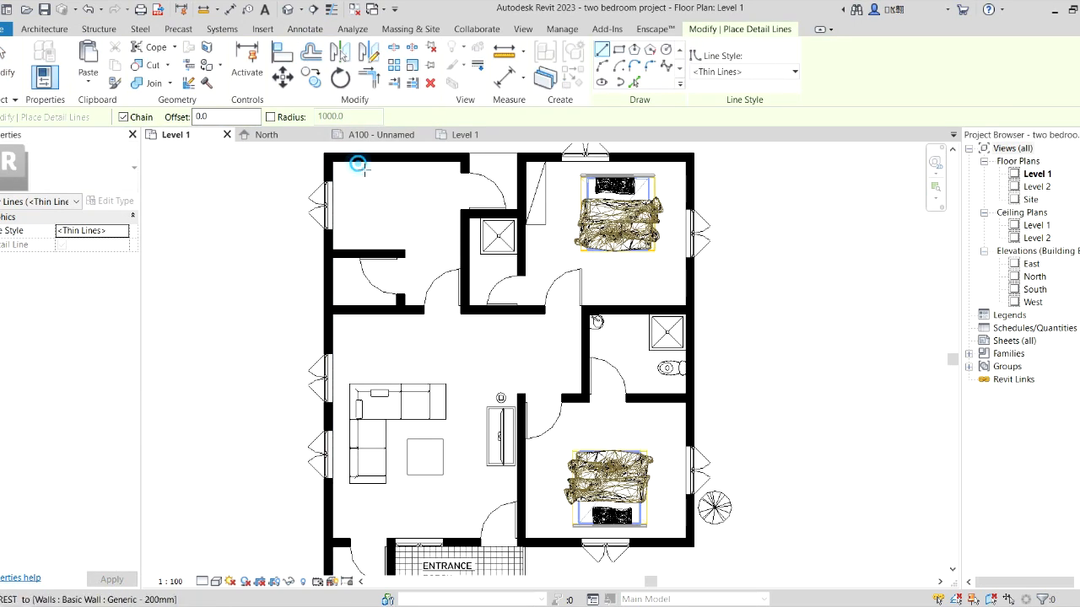
left_click(357, 162)
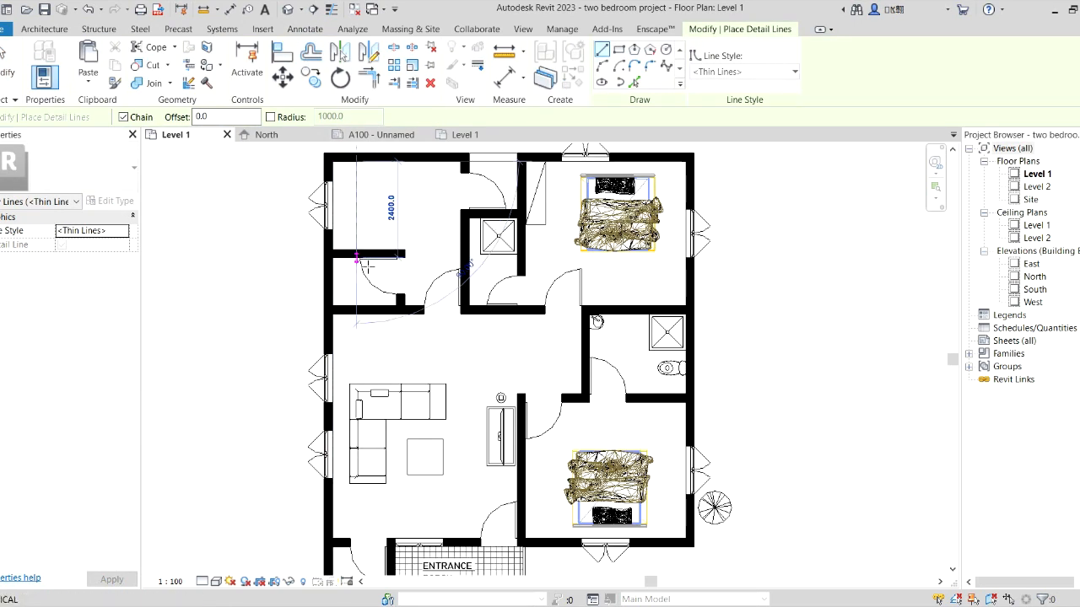
right_click(397, 201)
left_click(415, 207)
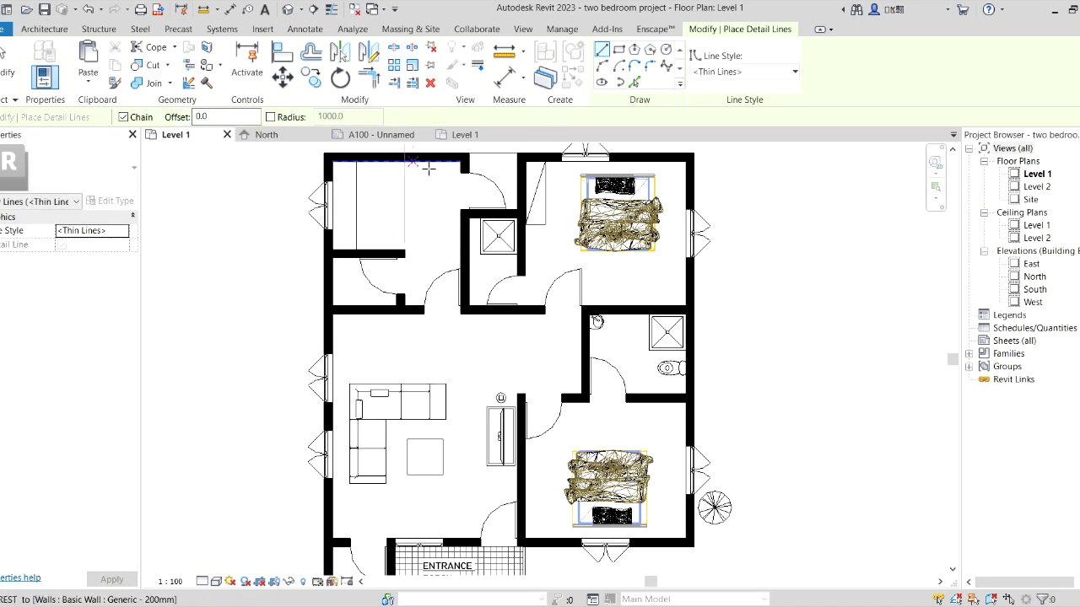
Add a second counter outline from the upper wall, about 700 mm down and 1400 mm across to the vertical detail line.
left_click(413, 162)
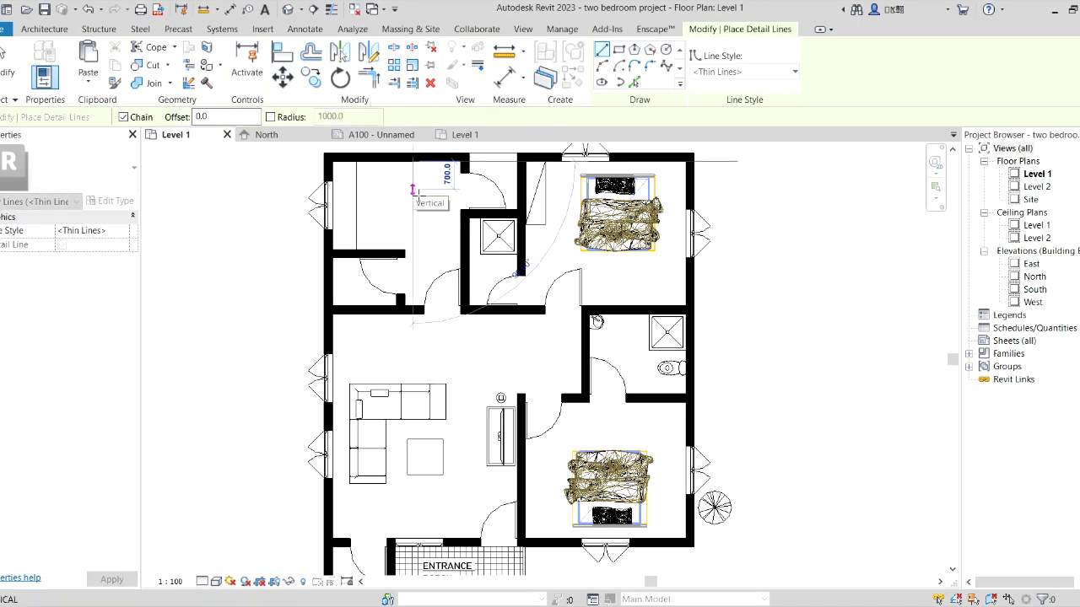
left_click(413, 189)
left_click(357, 190)
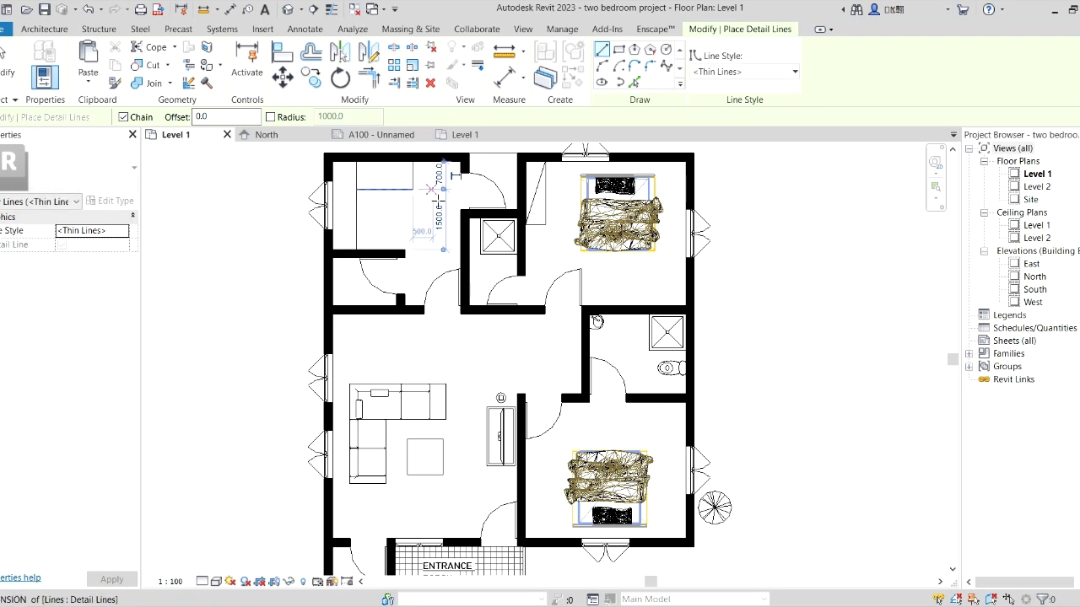
key("Escape")
key("Escape")
Nudge the horizontal counter line upward to about 540 mm from the upper wall.
left_click(377, 195)
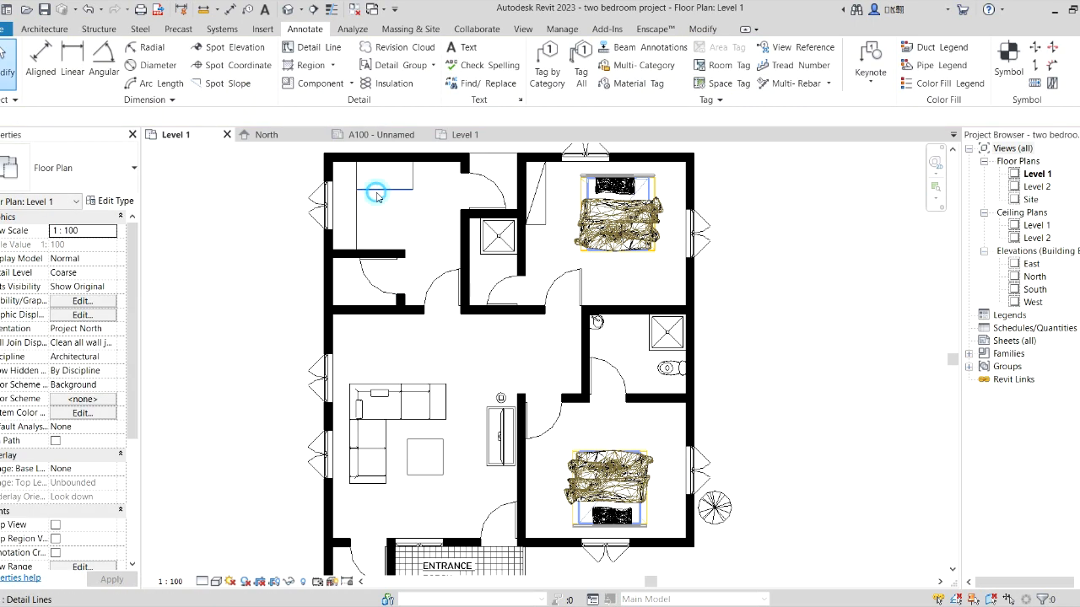
key("Up")
key("Up")
left_click(380, 215)
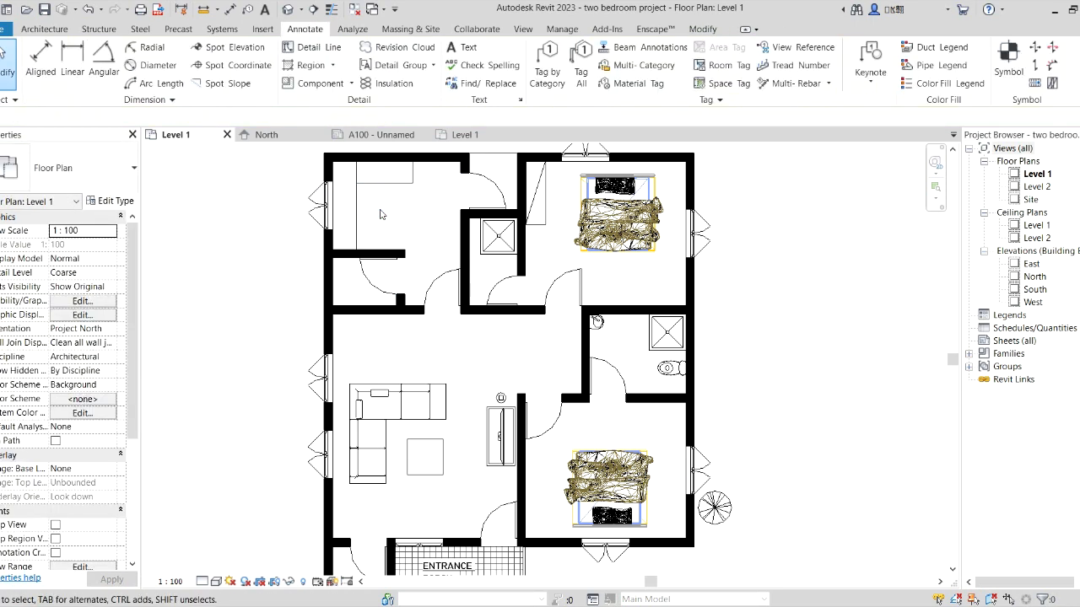
Draw two detail circles in the counter strip beside the window, with radii of about 200 mm and 170 mm.
left_click(386, 183)
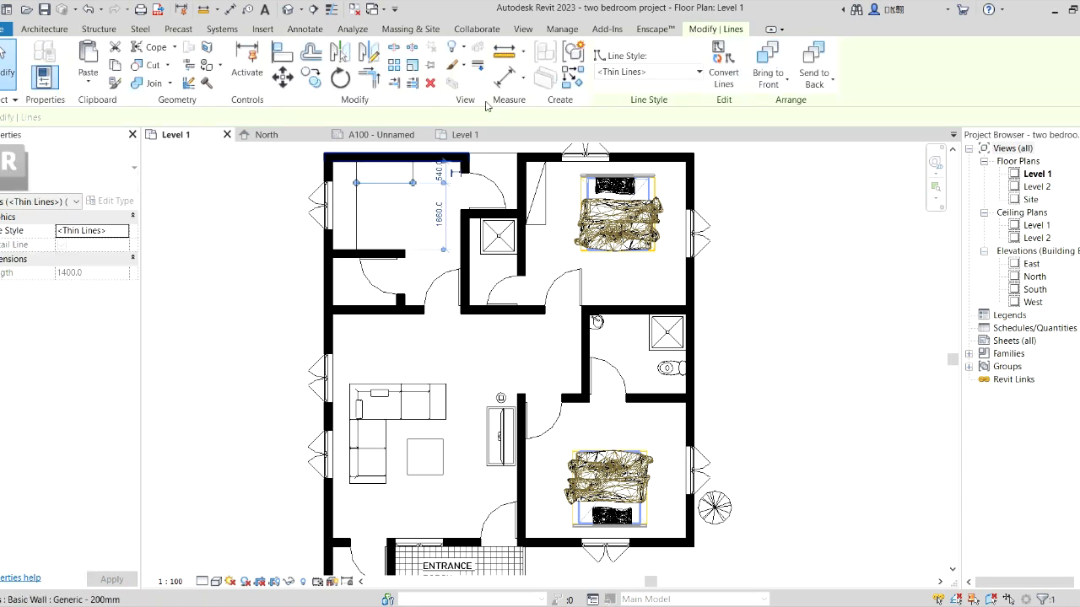
left_click(574, 78)
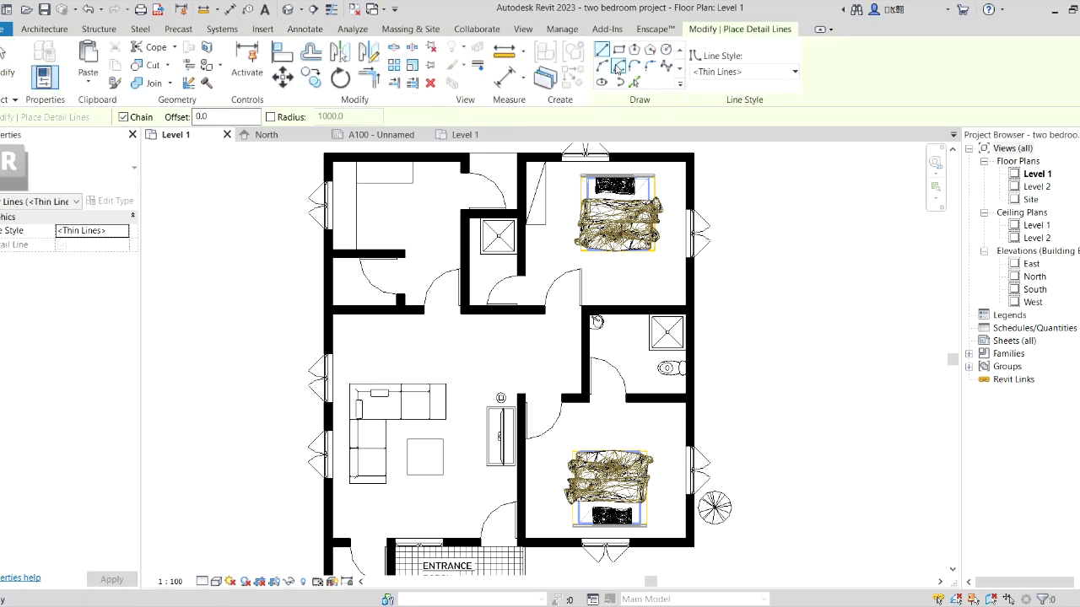
left_click(666, 49)
scroll(355, 205, "up", 4)
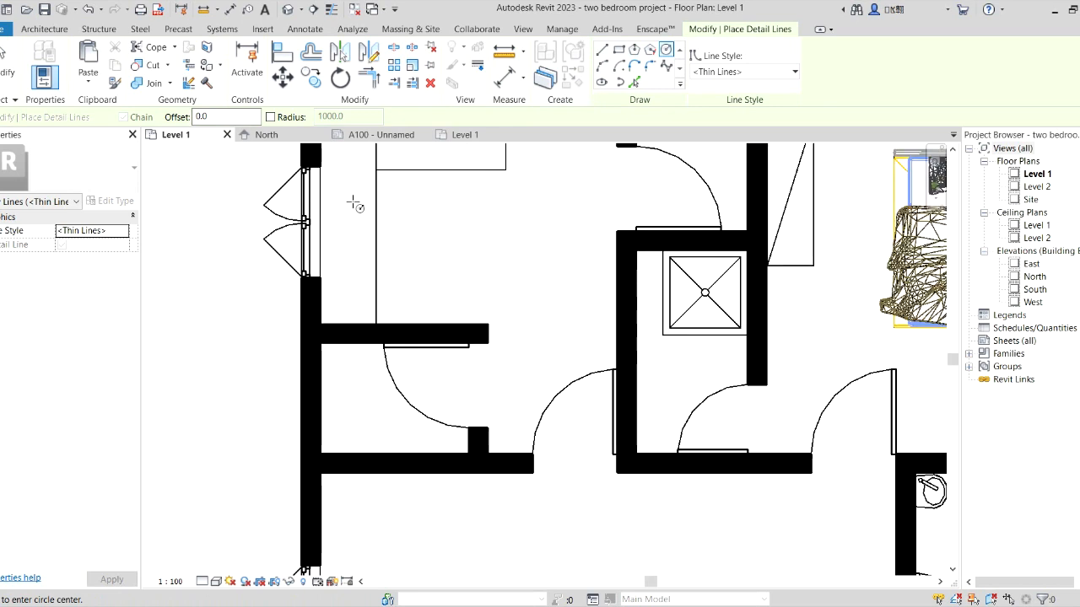
left_click(345, 196)
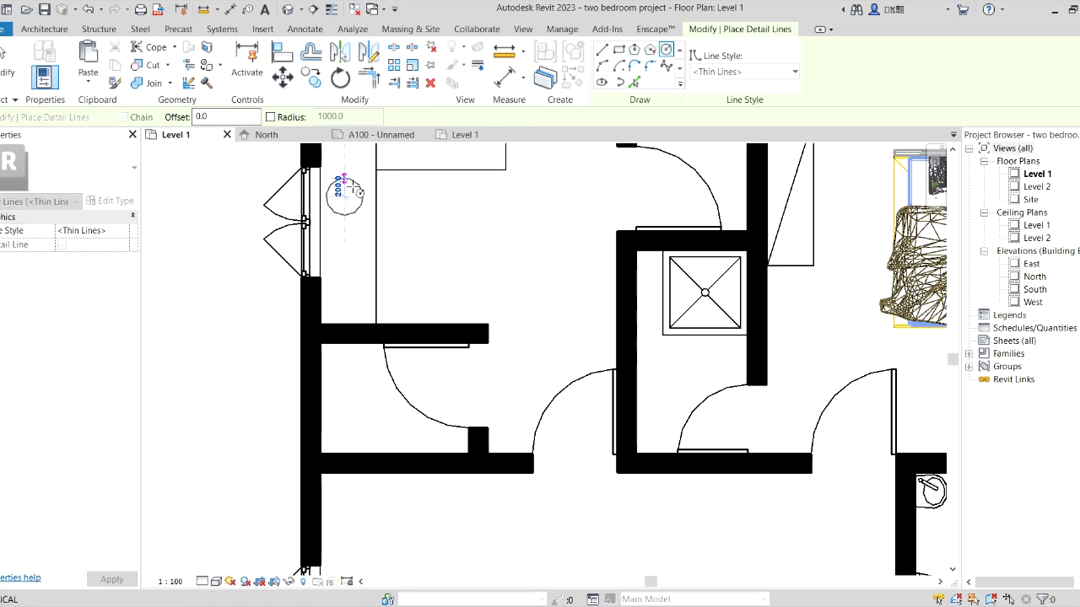
left_click(345, 178)
left_click(346, 265)
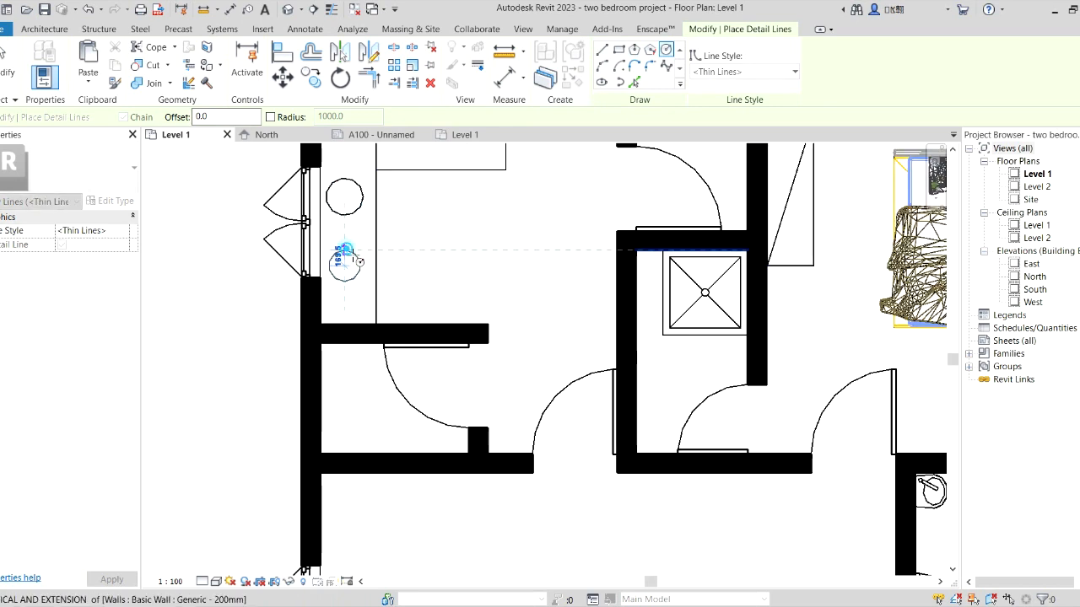
left_click(347, 251)
Offset copies of the vertical and horizontal kitchen counter lines by 50 mm.
scroll(484, 267, "down", 1)
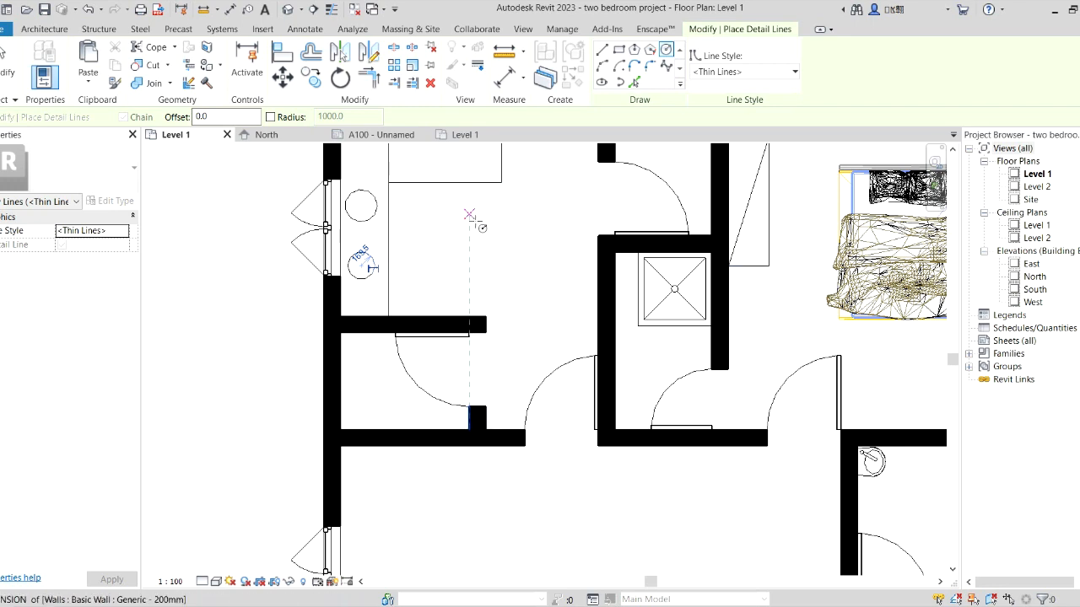
scroll(470, 218, "down", 2)
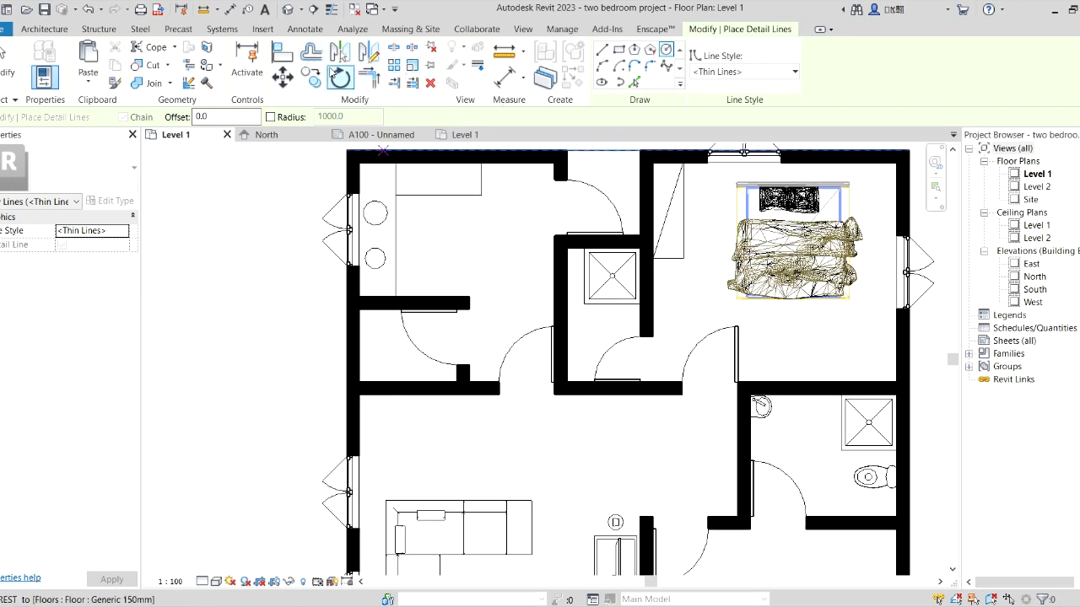
left_click(311, 52)
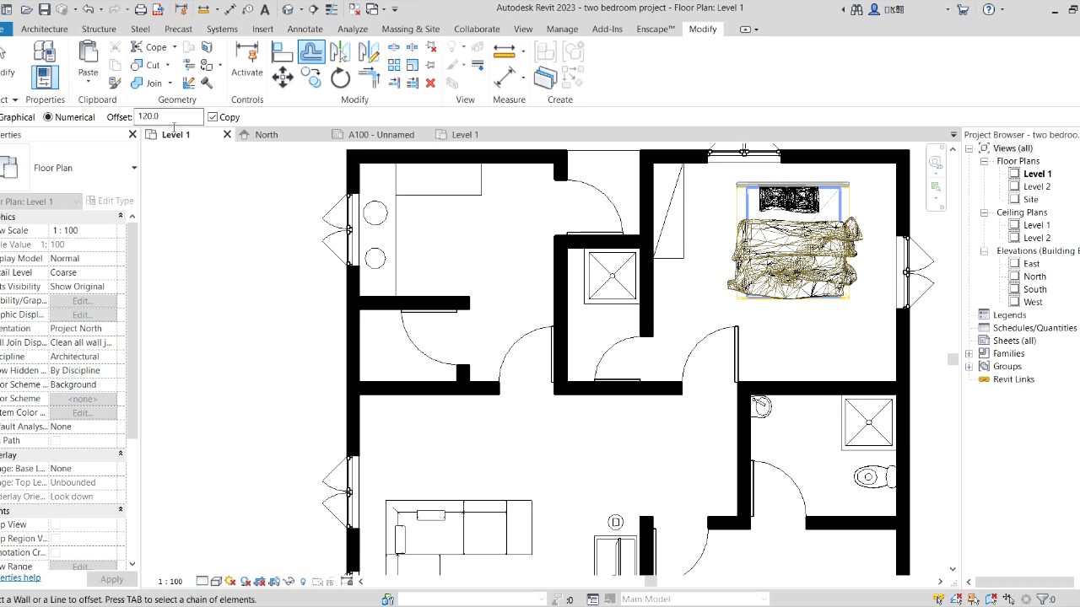
double_click(173, 120)
type("5")
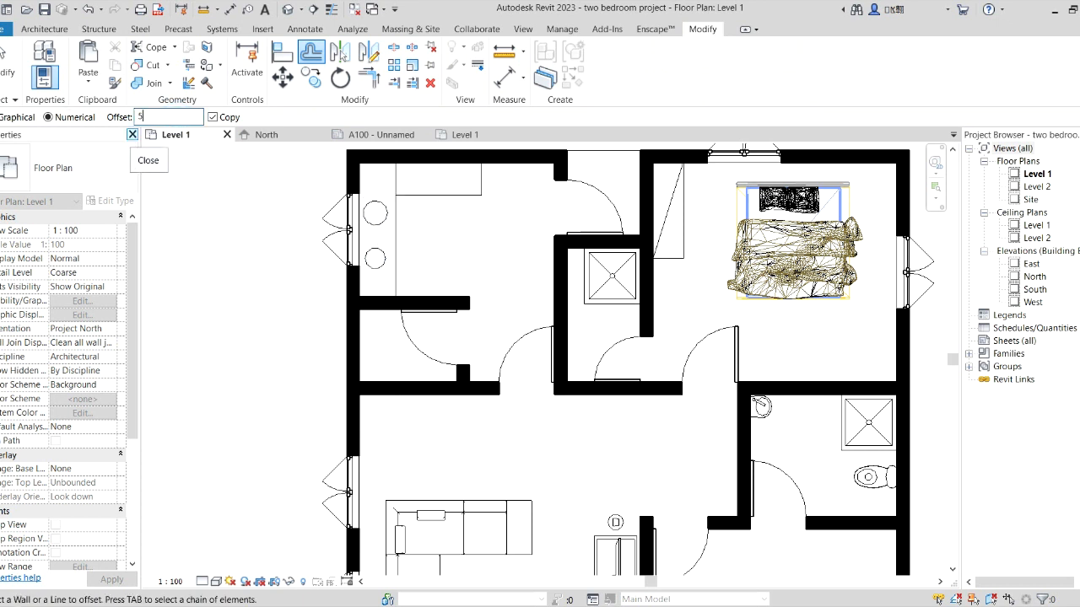
type("0")
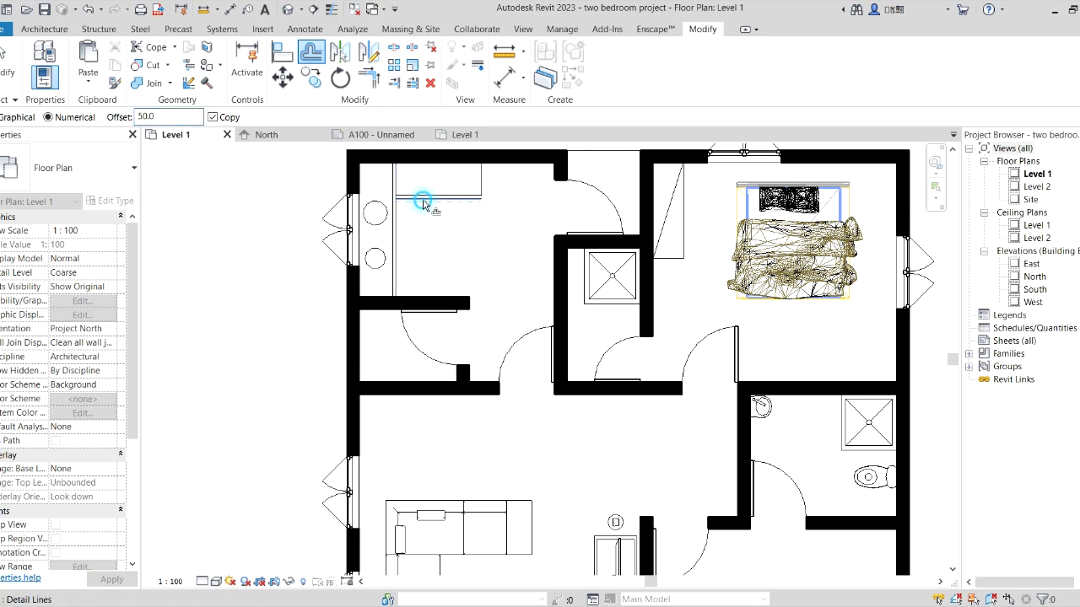
key("Escape")
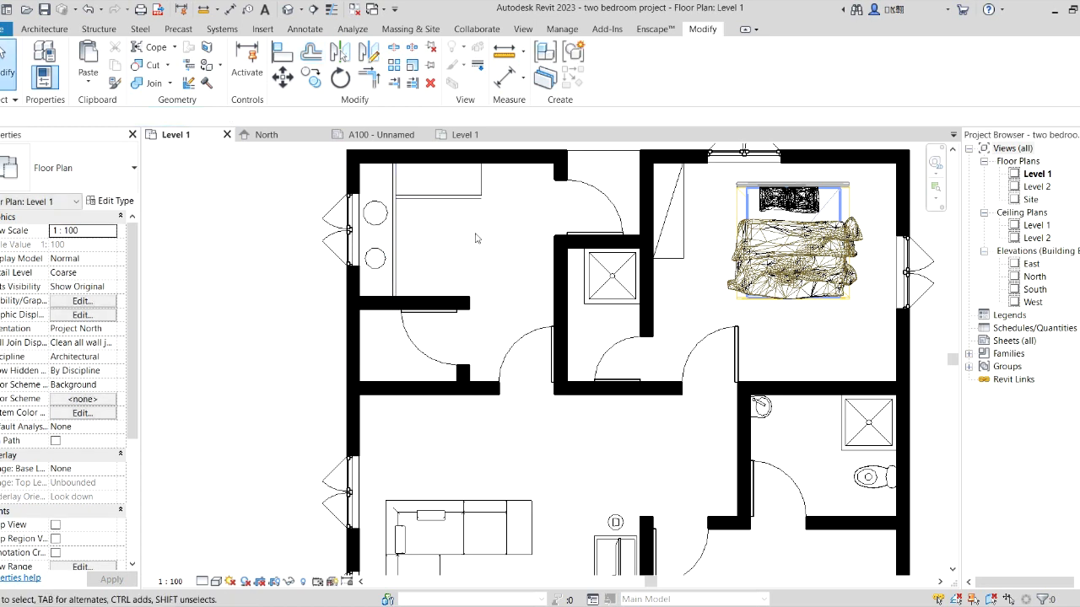
Move the ENTRANCE PORCH text note lower and slightly to the right within the tiled porch.
scroll(455, 253, "down", 4)
scroll(430, 315, "up", 3)
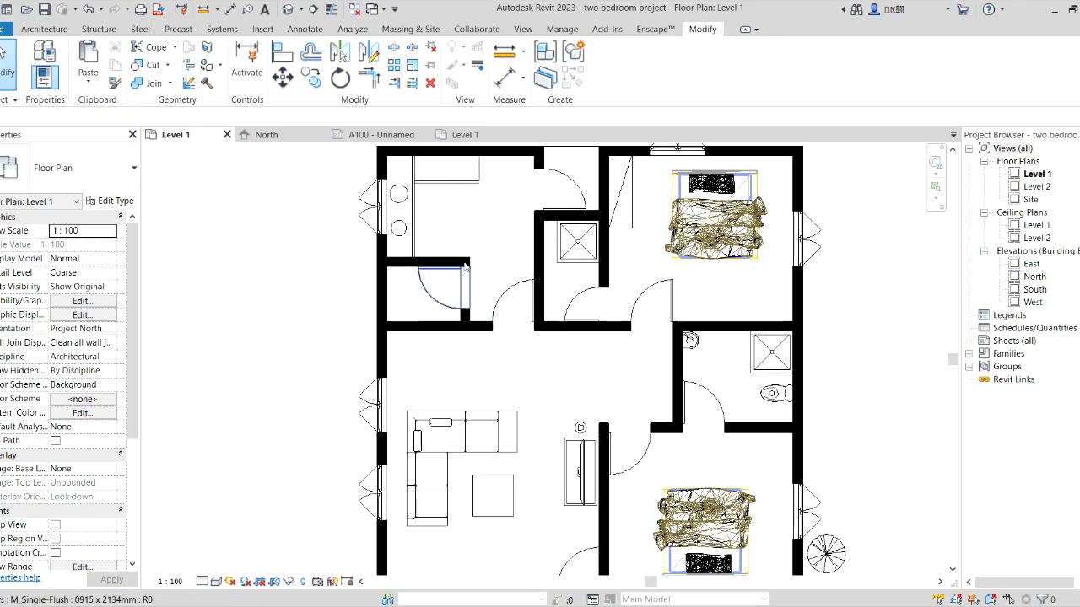
scroll(540, 272, "down", 3)
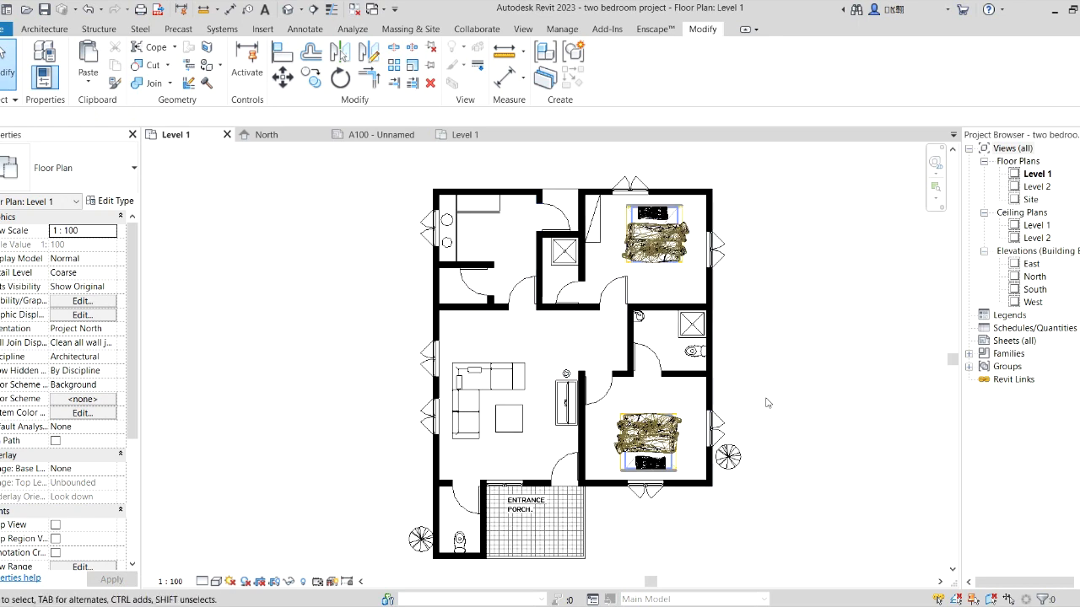
scroll(509, 524, "up", 3)
scroll(516, 518, "up", 3)
left_click(514, 511)
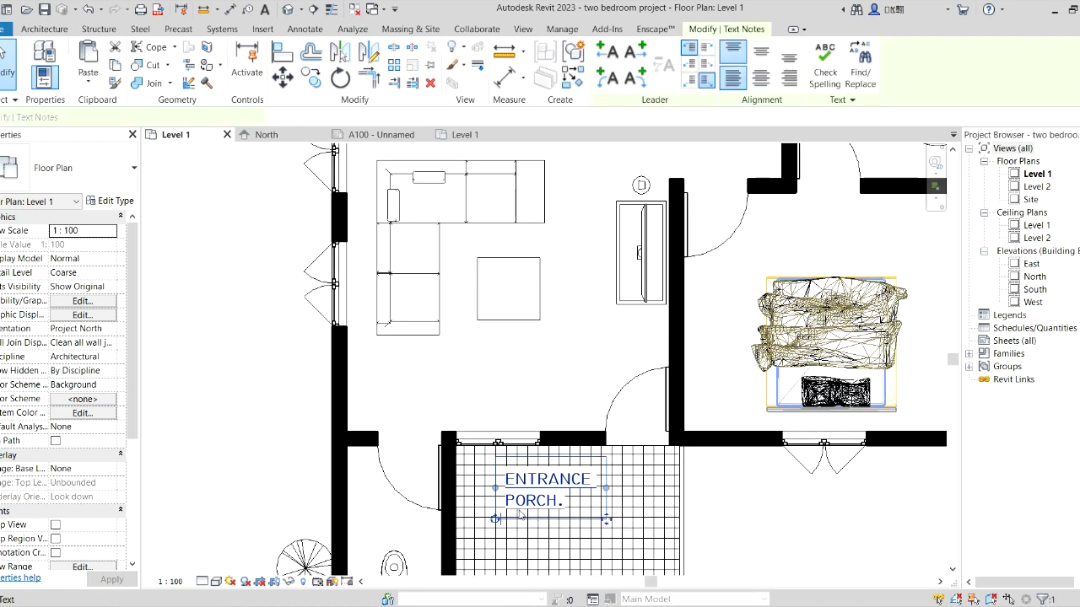
left_click_drag(608, 521, 622, 555)
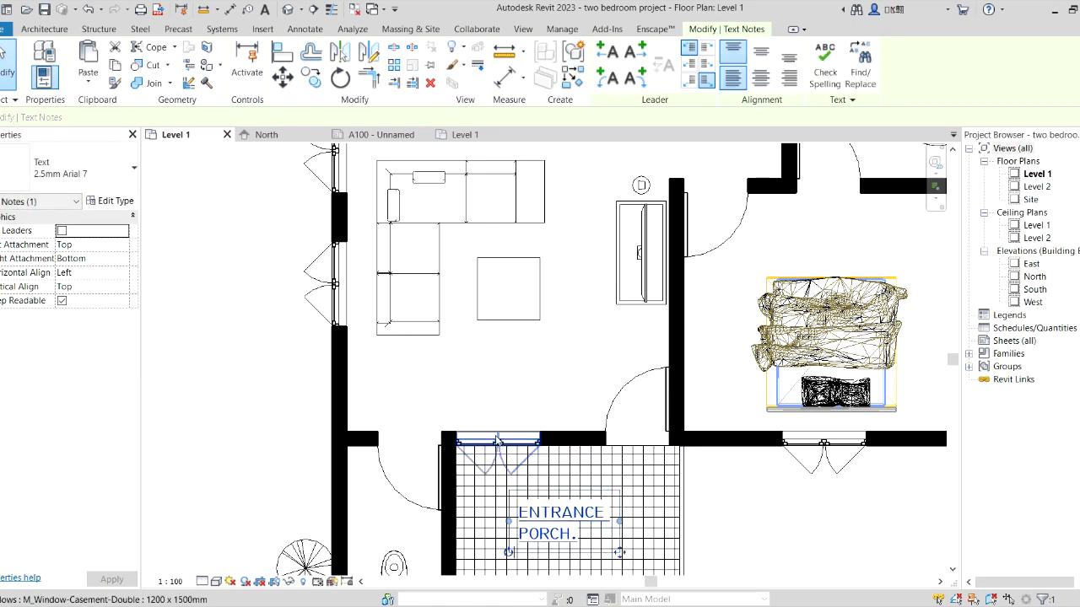
scroll(493, 460, "down", 2)
scroll(523, 489, "up", 3)
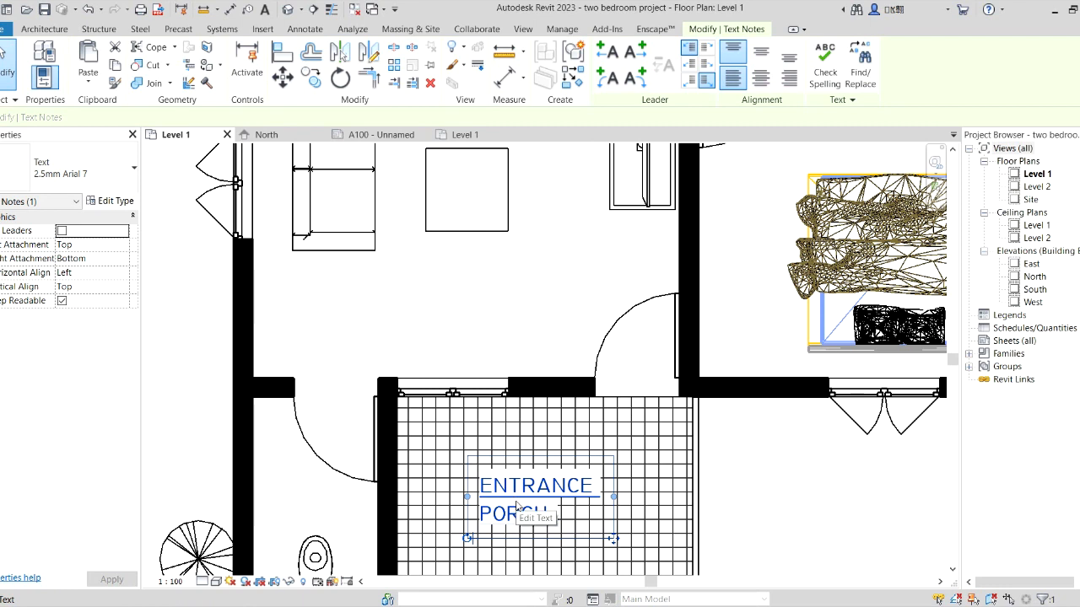
double_click(523, 496)
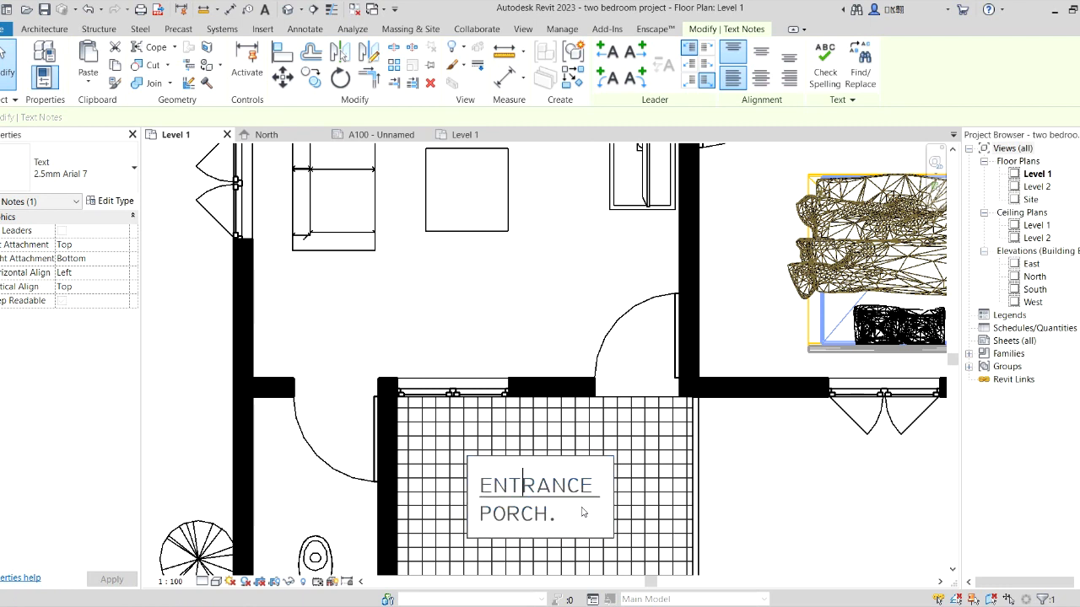
left_click(734, 510)
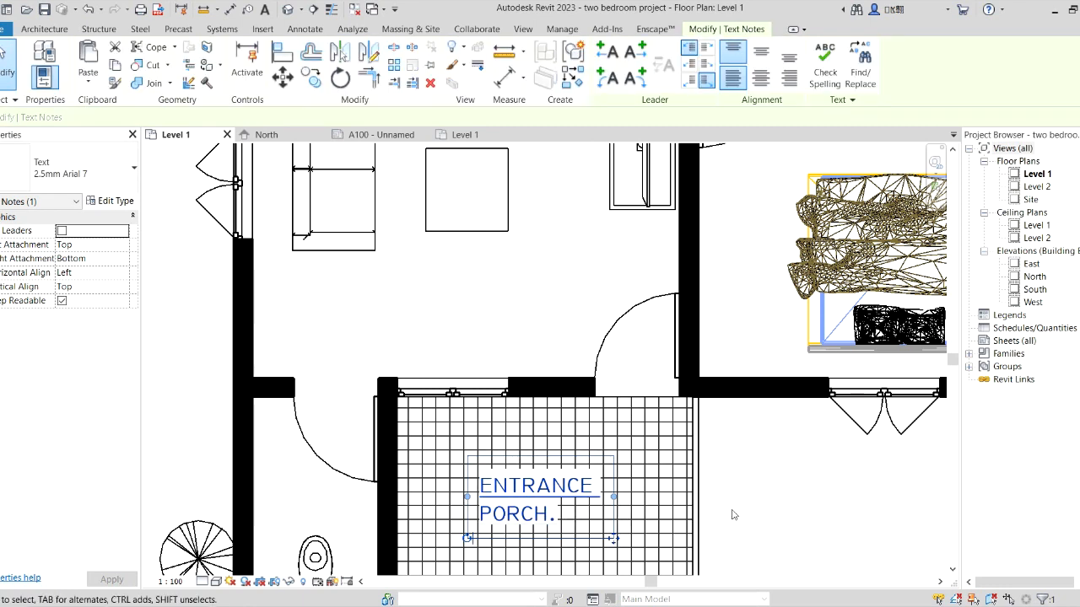
left_click(733, 515)
Place a text note reading "livingroom" between the sofa and the coffee table.
scroll(733, 517, "down", 3)
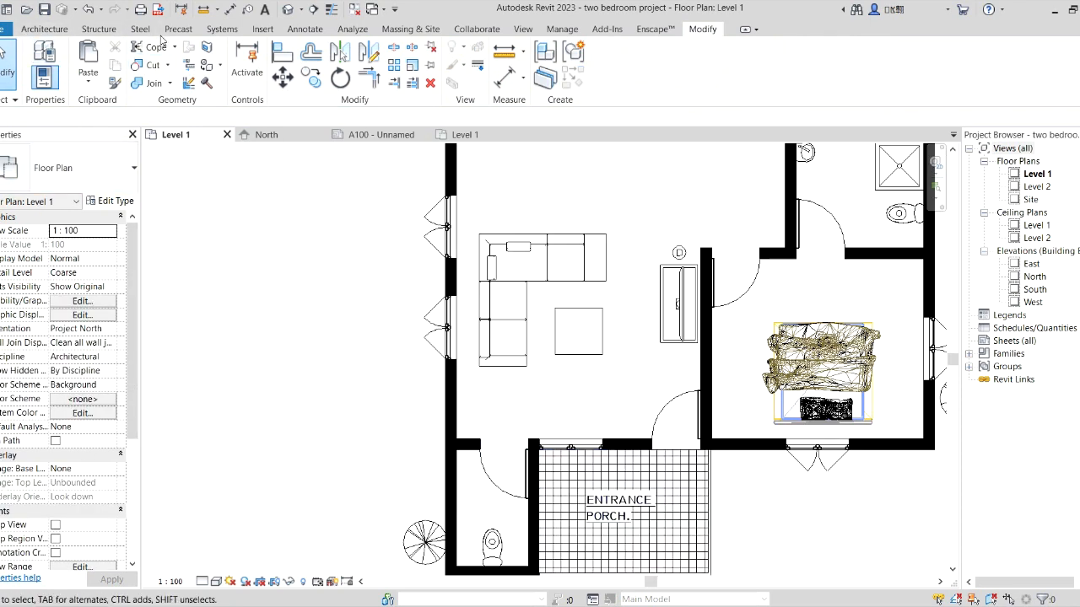
left_click(305, 28)
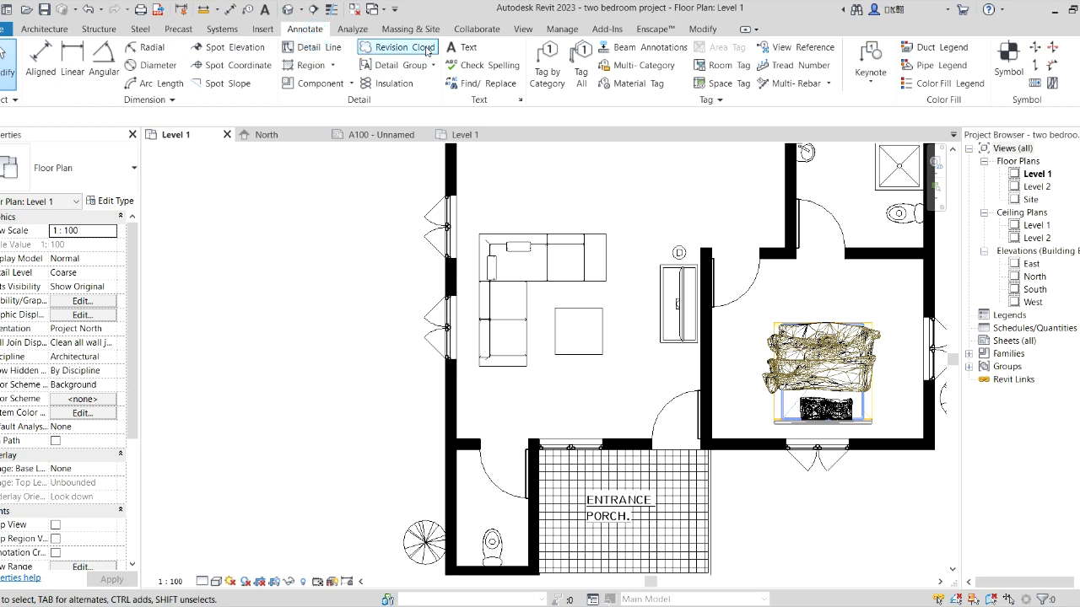
left_click(467, 47)
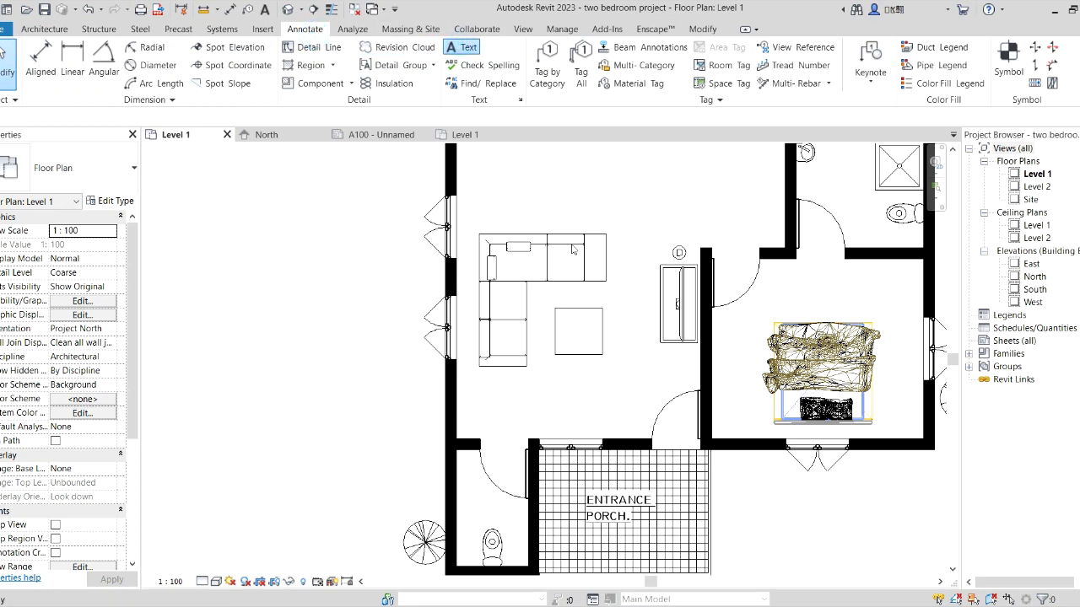
left_click(541, 288)
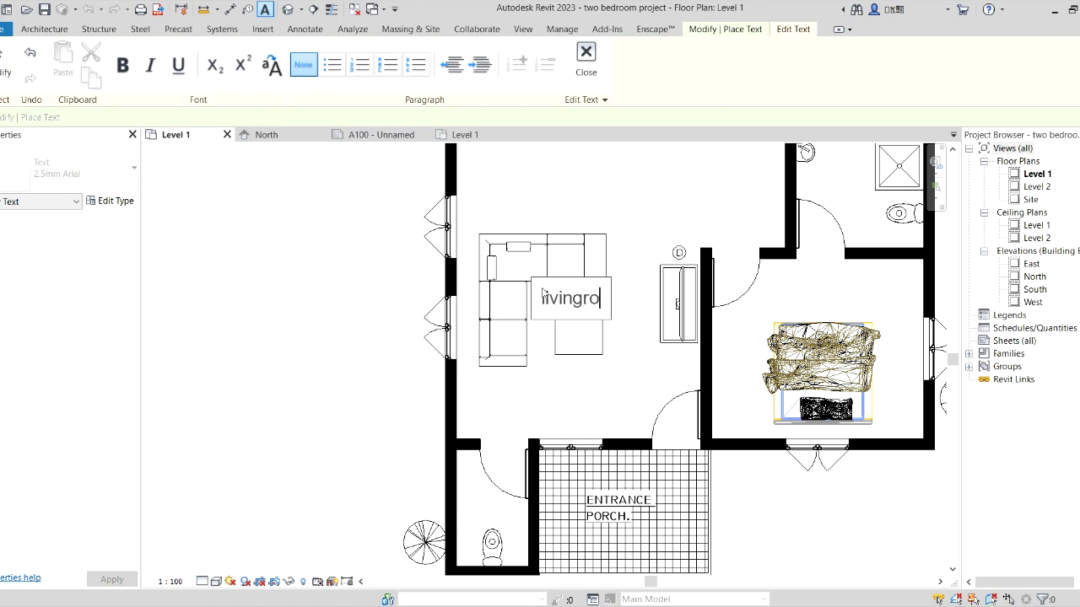
type("livingroom")
left_click(637, 359)
scroll(616, 379, "down", 2)
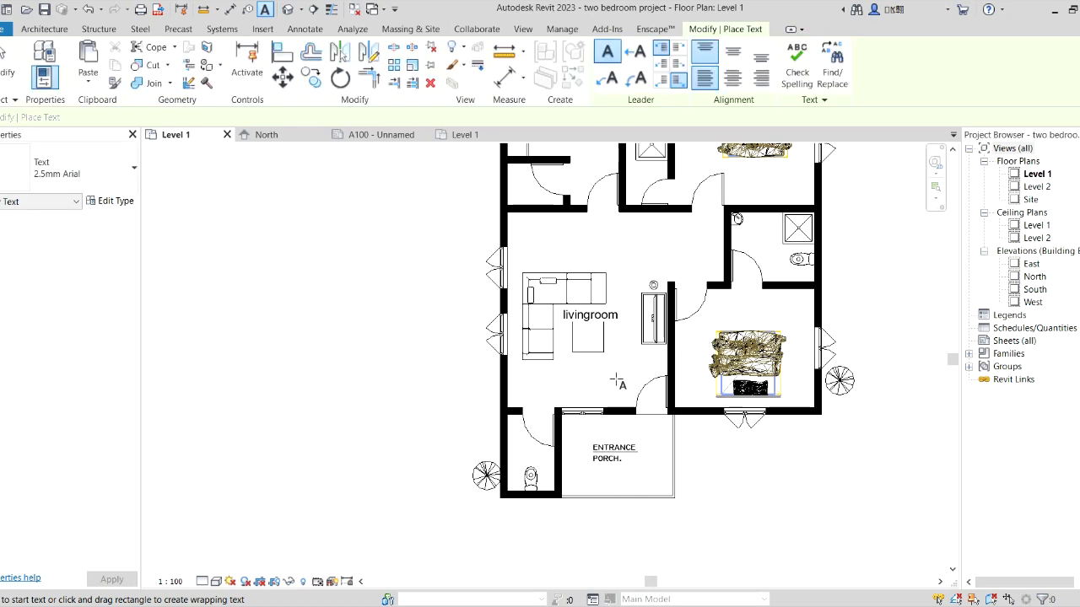
scroll(615, 464, "up", 3)
key("Escape")
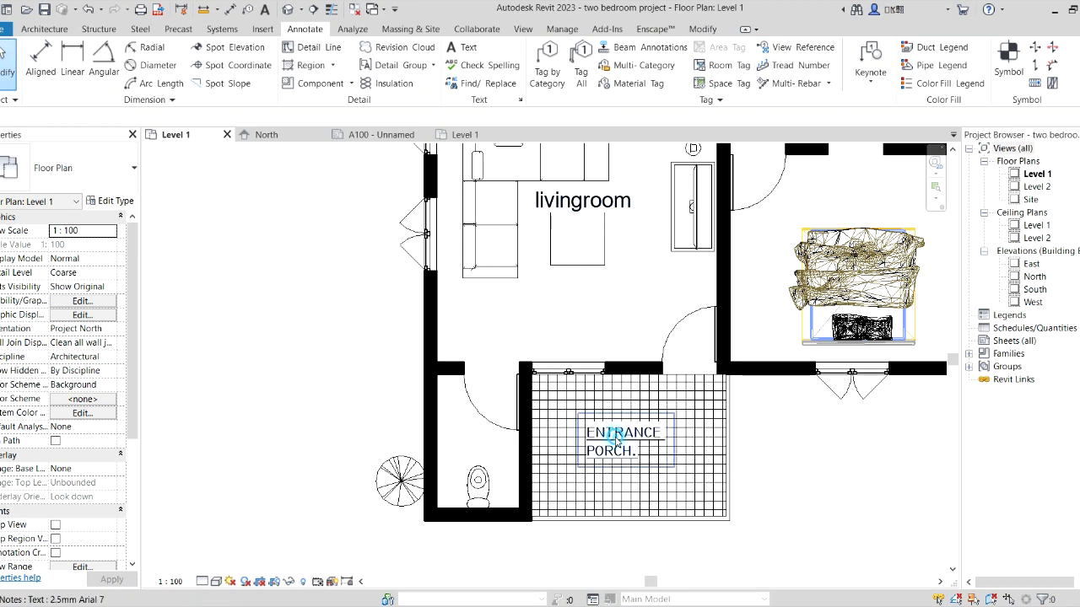
Change the living room label's text type to 2.5mm Arial 7, matching the ENTRANCE PORCH note.
left_click(615, 439)
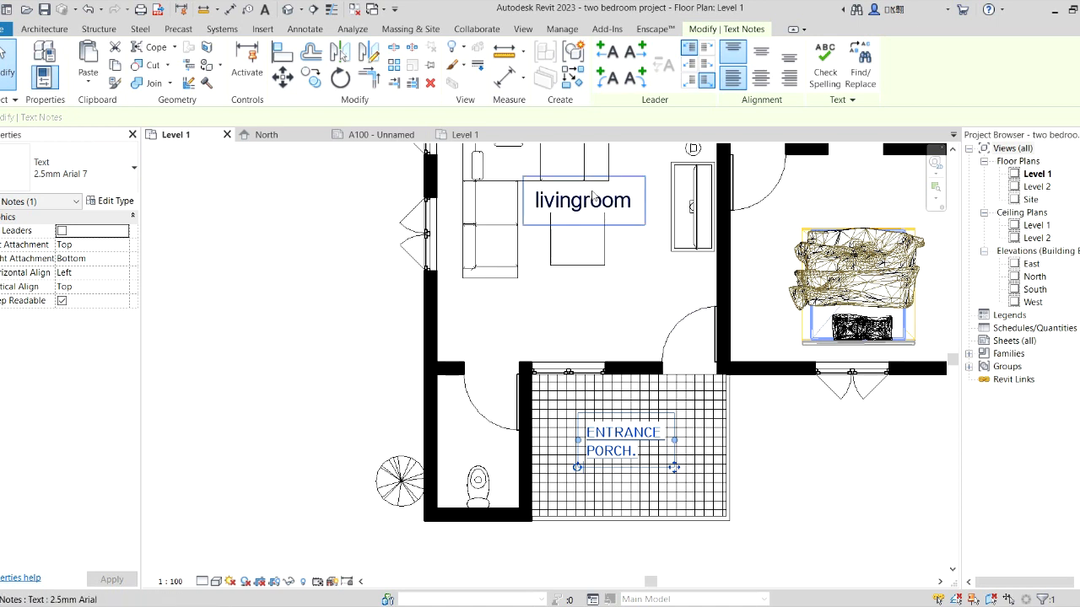
left_click(628, 214)
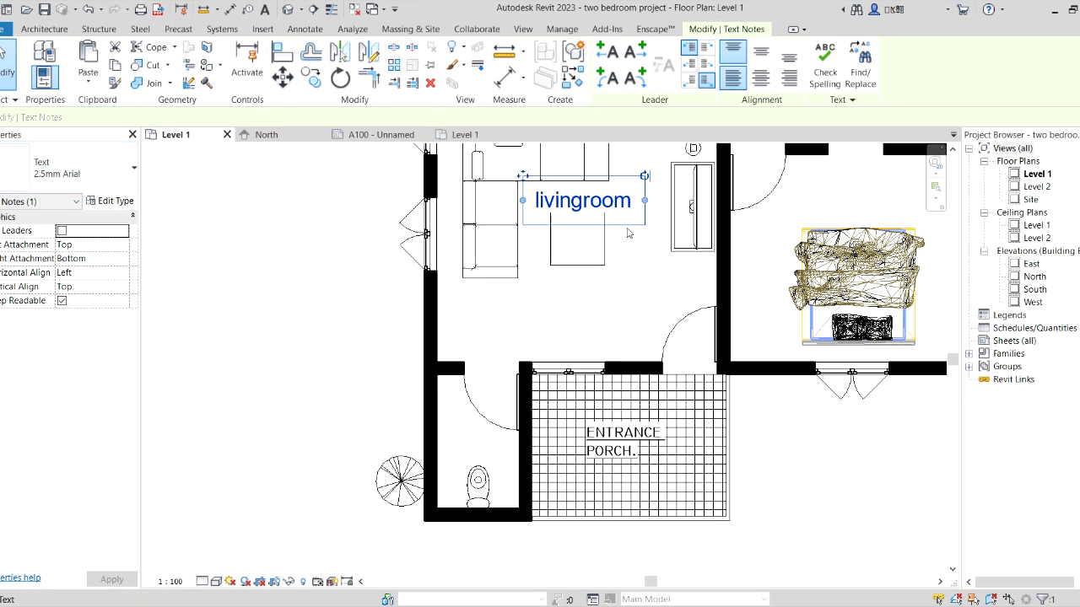
left_click(131, 171)
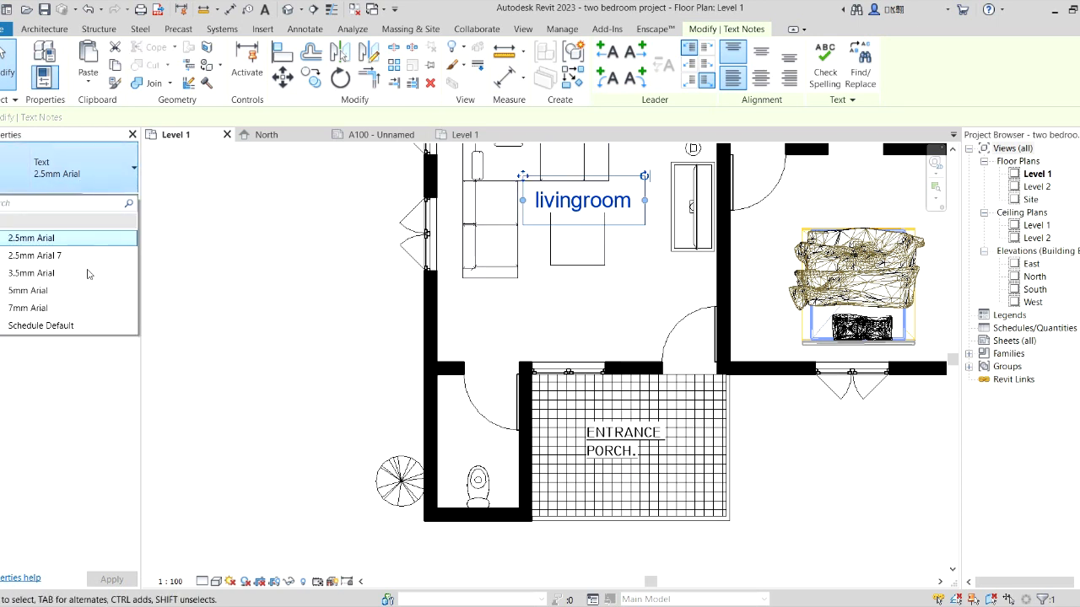
left_click(53, 259)
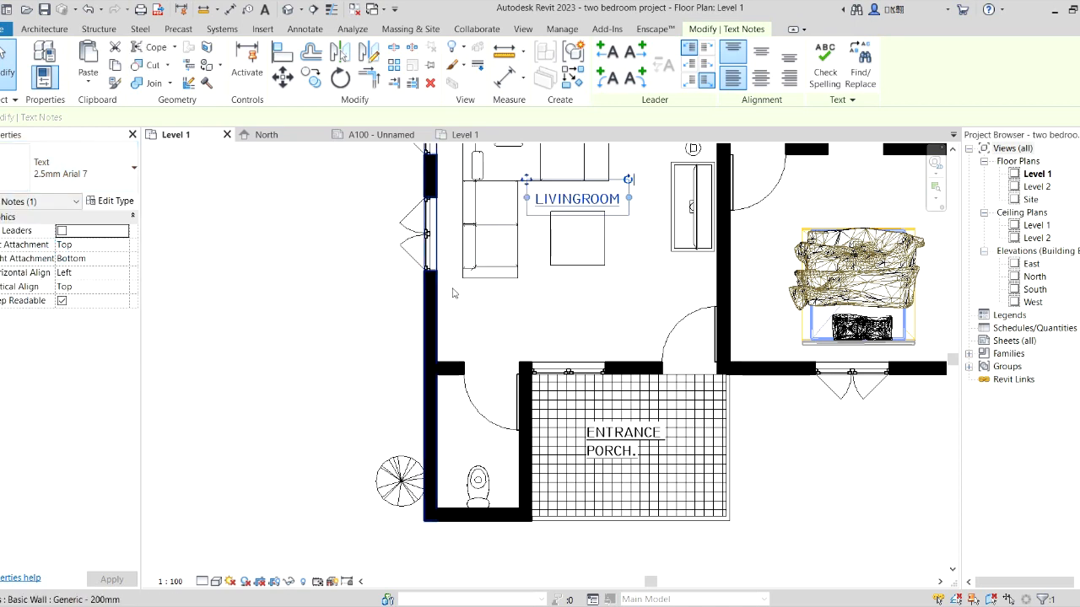
left_click(637, 318)
Copy the LIVINGROOM label into the lower-right bedroom, just above the bed, with multiple copies enabled.
scroll(623, 321, "down", 1)
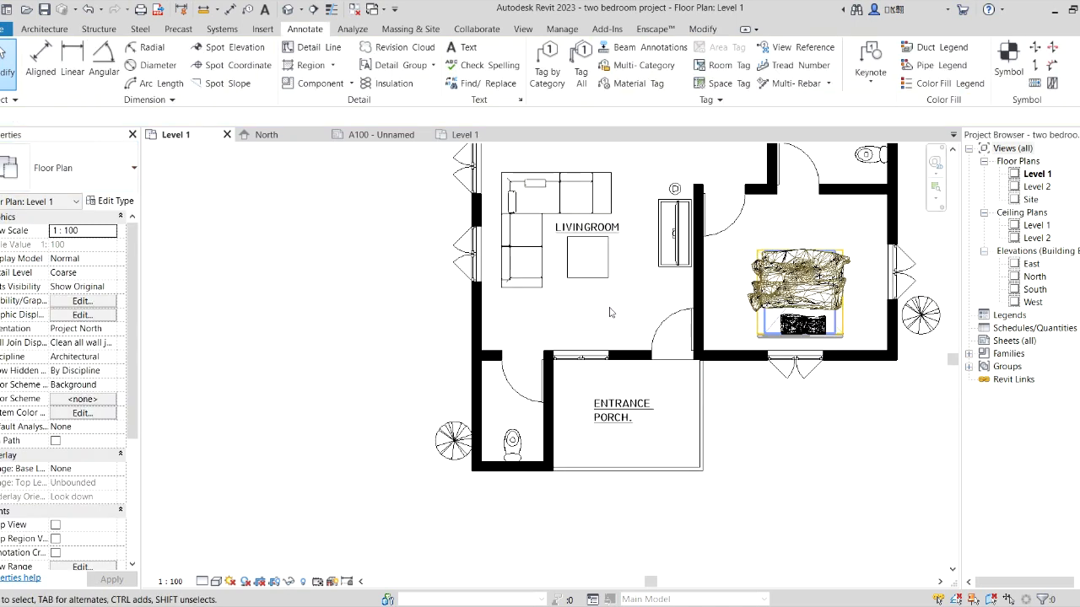
left_click(621, 229)
key("m")
key("v")
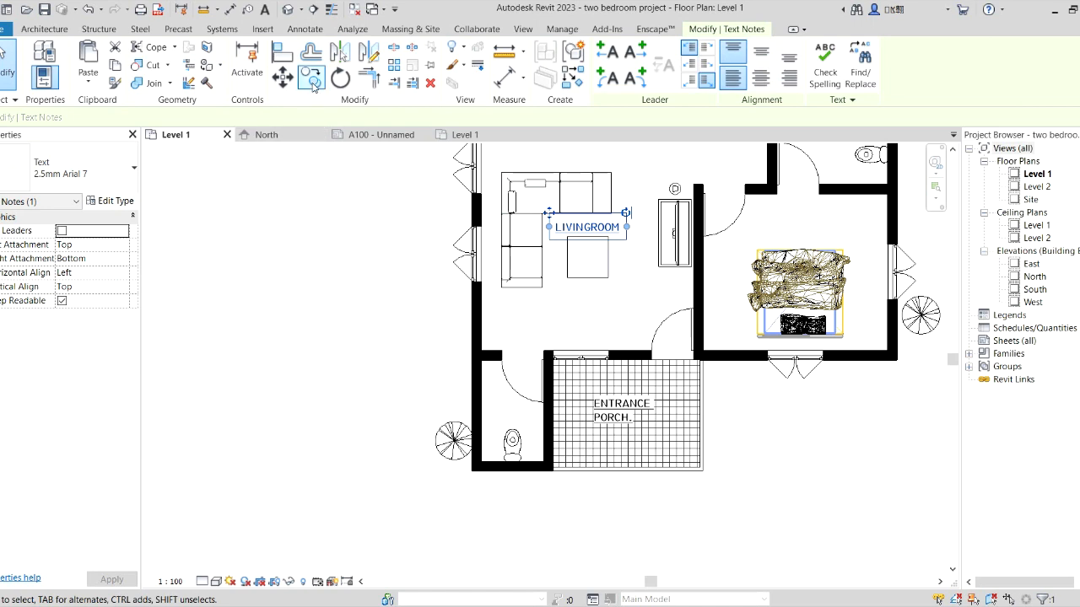
left_click(611, 232)
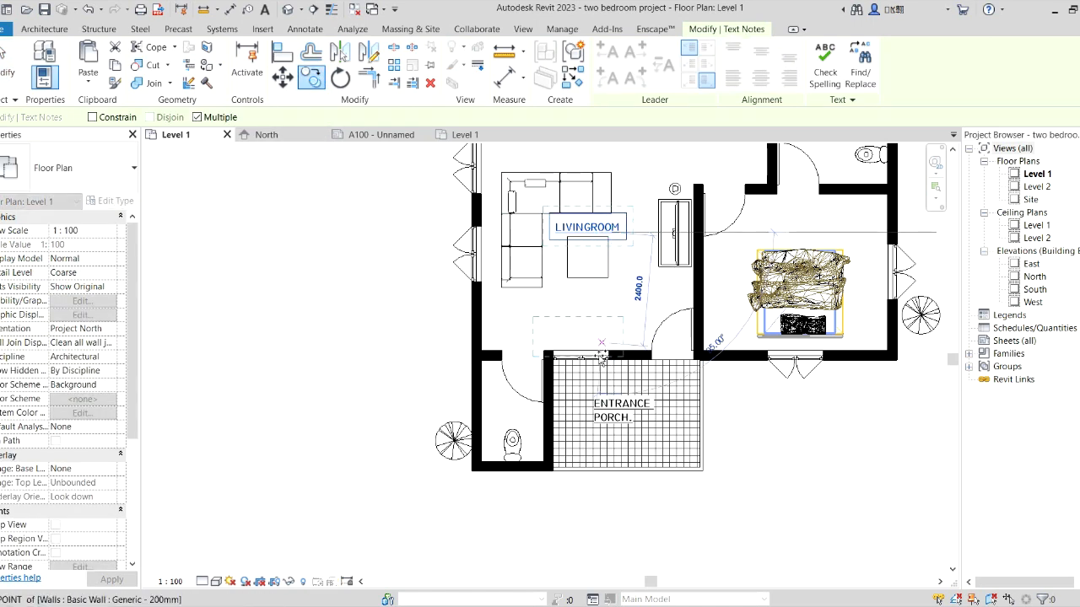
scroll(593, 350, "down", 3)
scroll(723, 299, "up", 4)
left_click(751, 262)
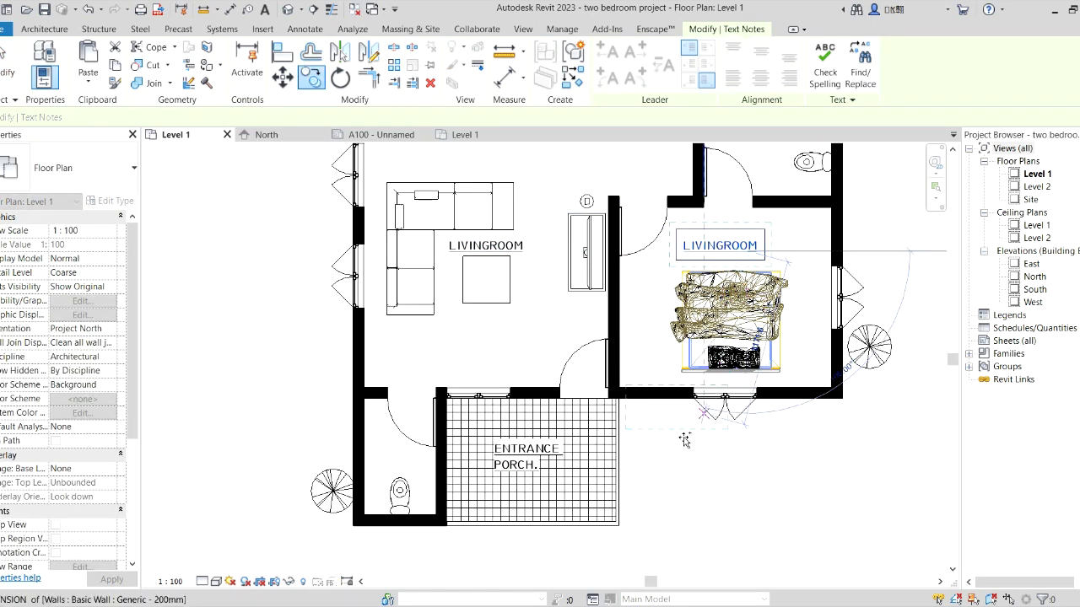
Place two more copies of the LIVINGROOM label in the kitchen and the upper-right bedroom, and finish copying.
scroll(717, 270, "down", 2)
scroll(567, 243, "down", 2)
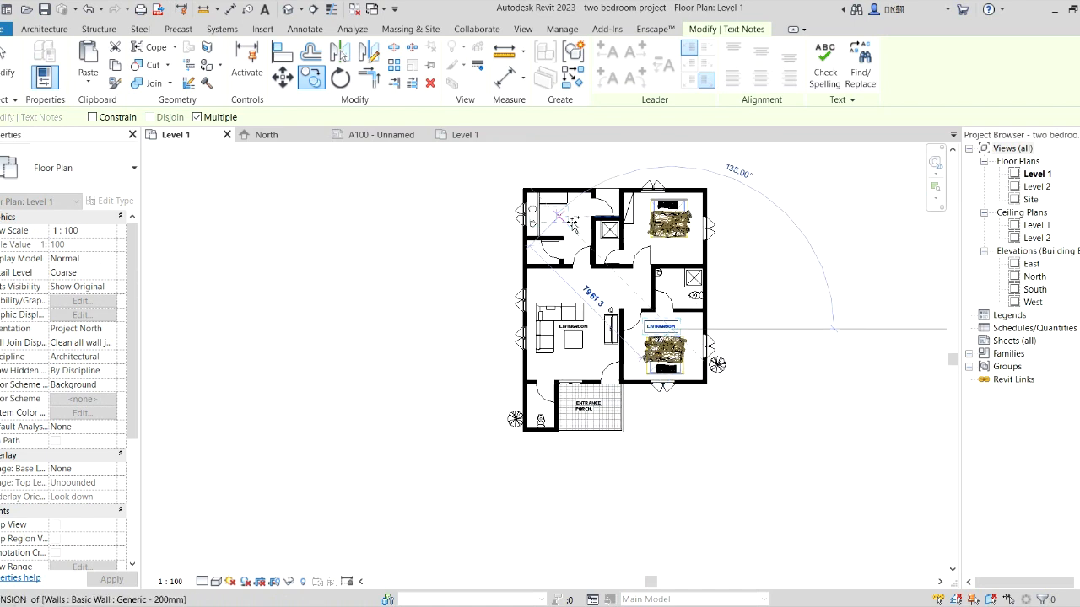
left_click(567, 243)
left_click(677, 245)
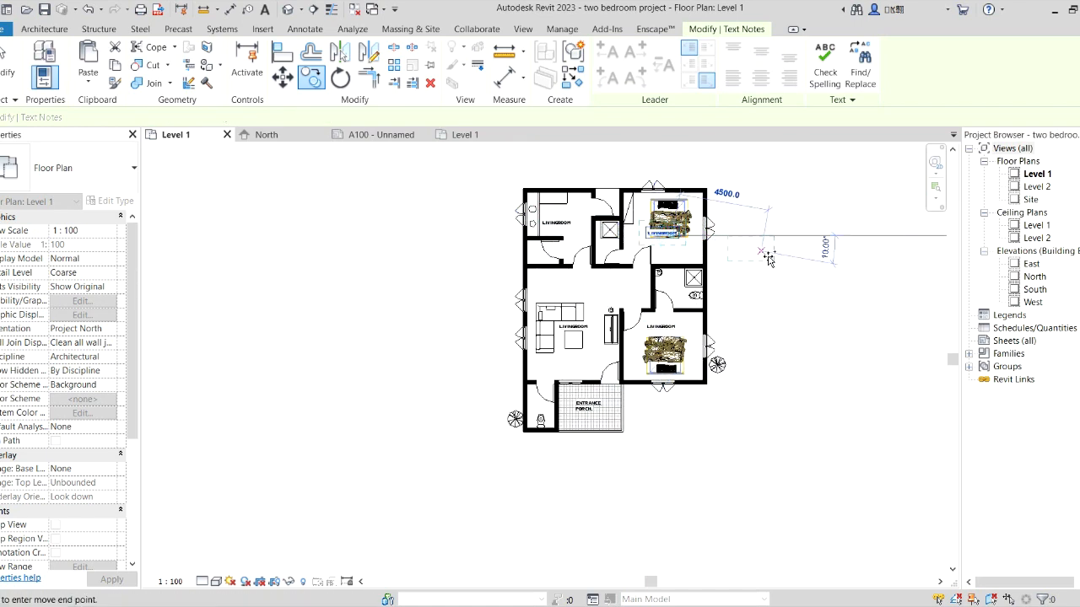
scroll(634, 315, "up", 2)
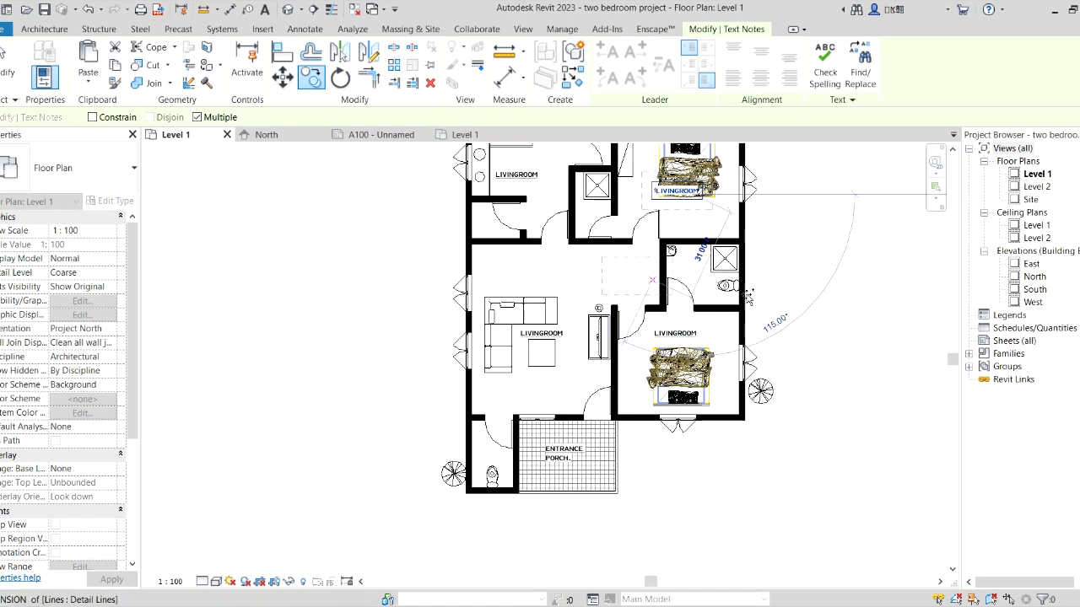
right_click(606, 272)
left_click(629, 282)
scroll(671, 179, "up", 2)
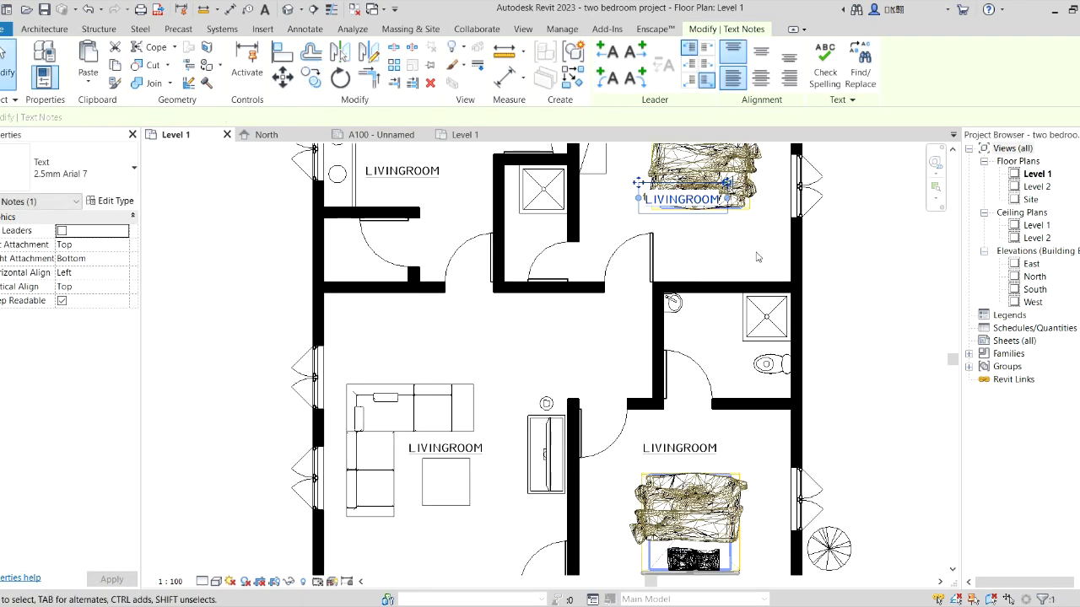
key("Escape")
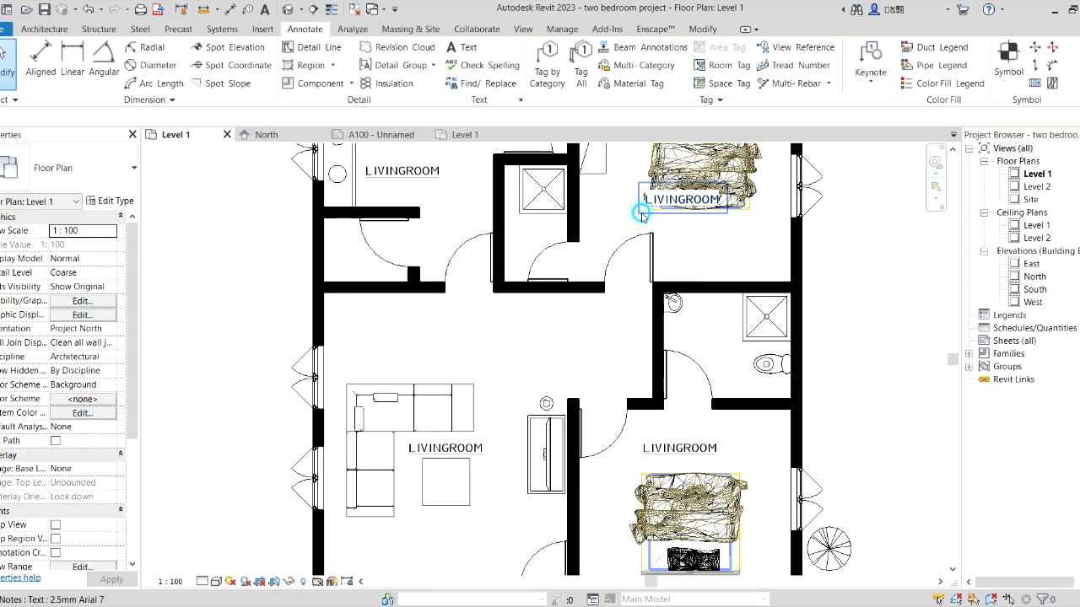
Change the LIVINGROOM label in the upper-right bedroom to read MASTER ROOM.
double_click(641, 215)
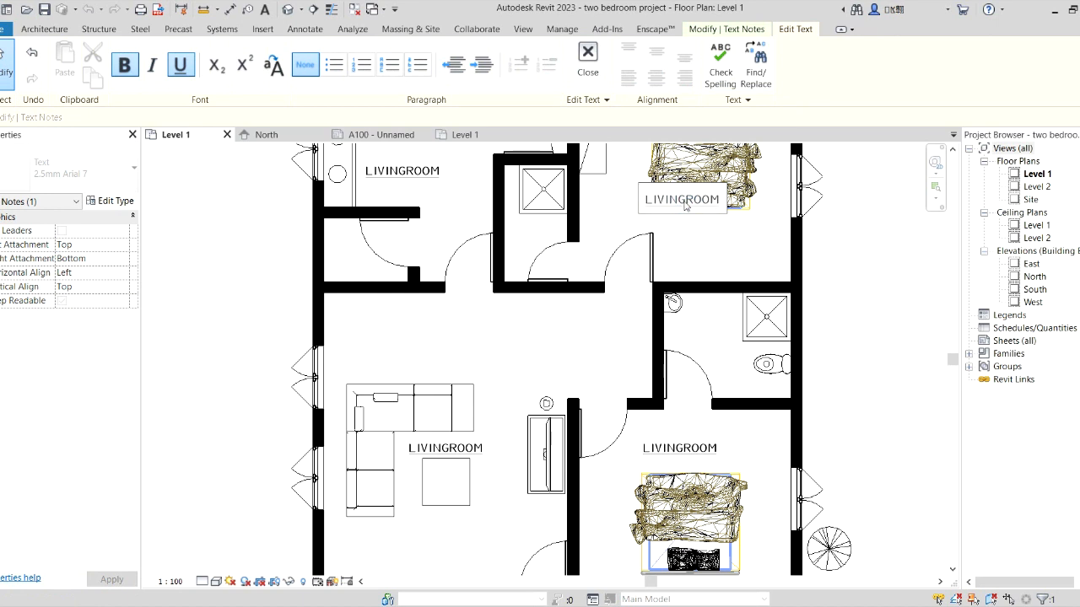
left_click_drag(686, 206, 634, 205)
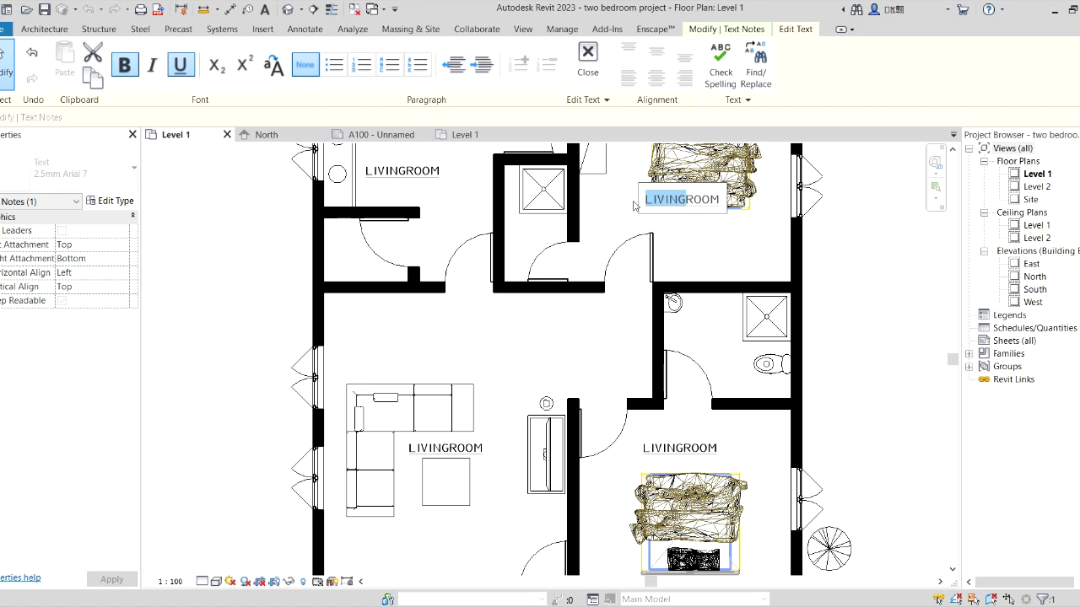
key("BackSpace")
type("MASTER")
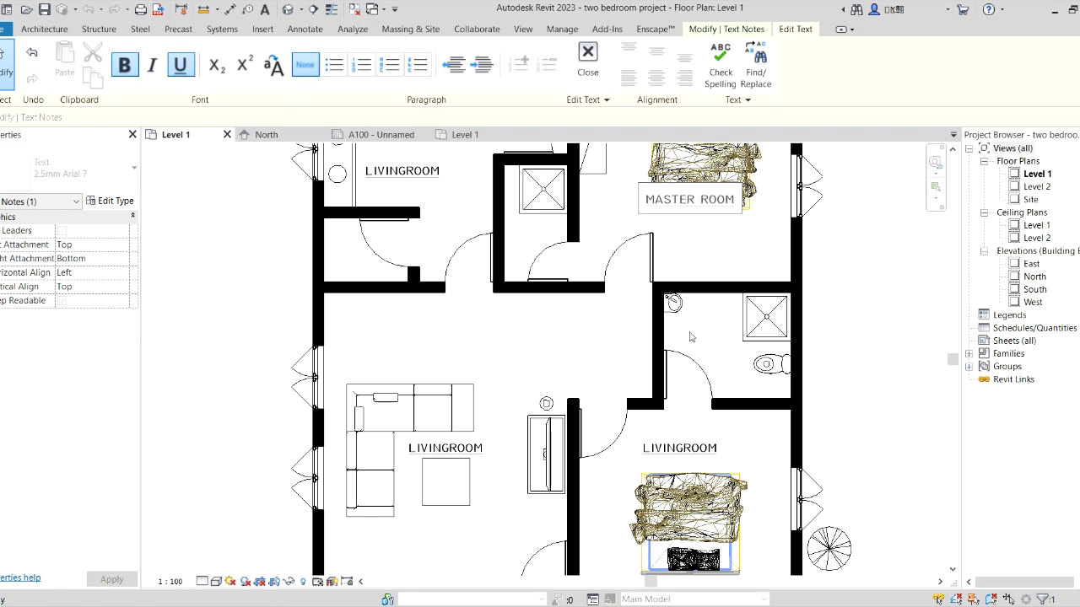
left_click(696, 330)
Change the LIVINGROOM label above the bed in the lower-right bedroom to read BEDROOM.
scroll(675, 436, "up", 2)
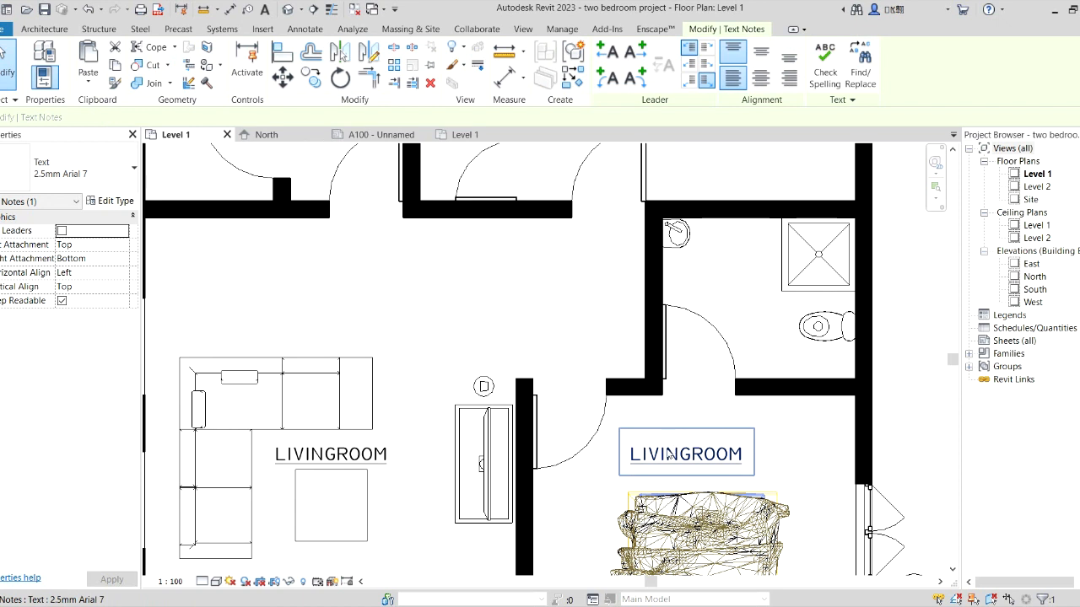
double_click(666, 452)
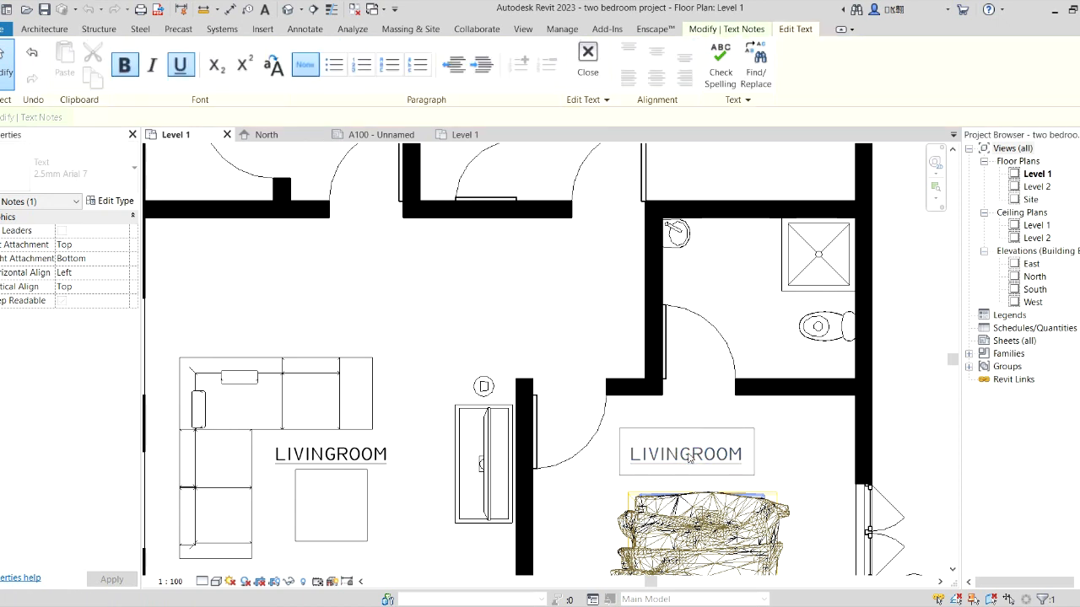
key("BackSpace")
key("BackSpace")
key("BackSpace")
key("BackSpace")
key("BackSpace")
key("BackSpace")
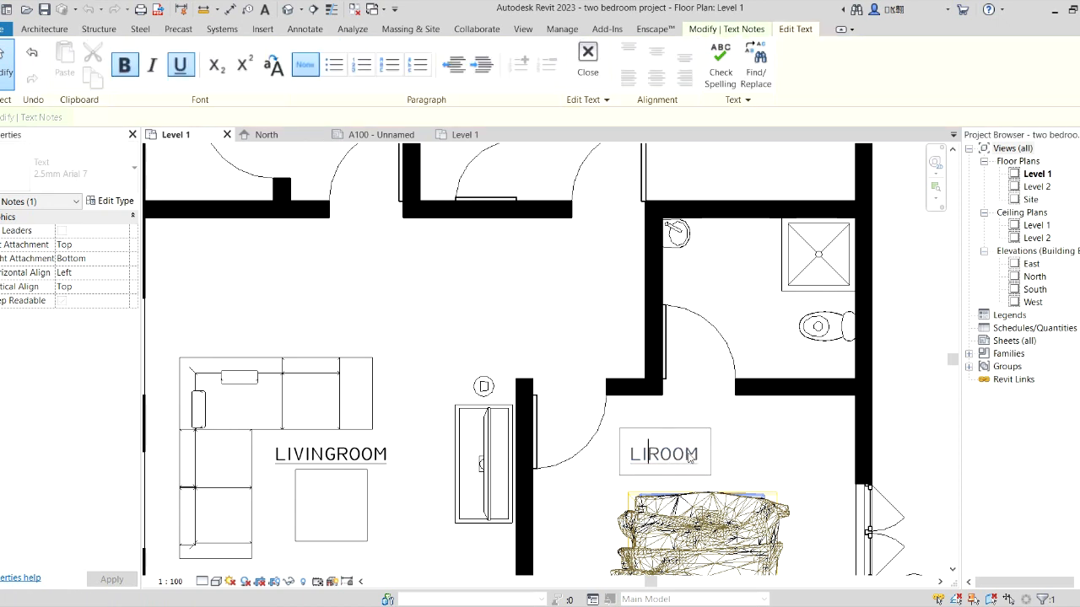
type("B")
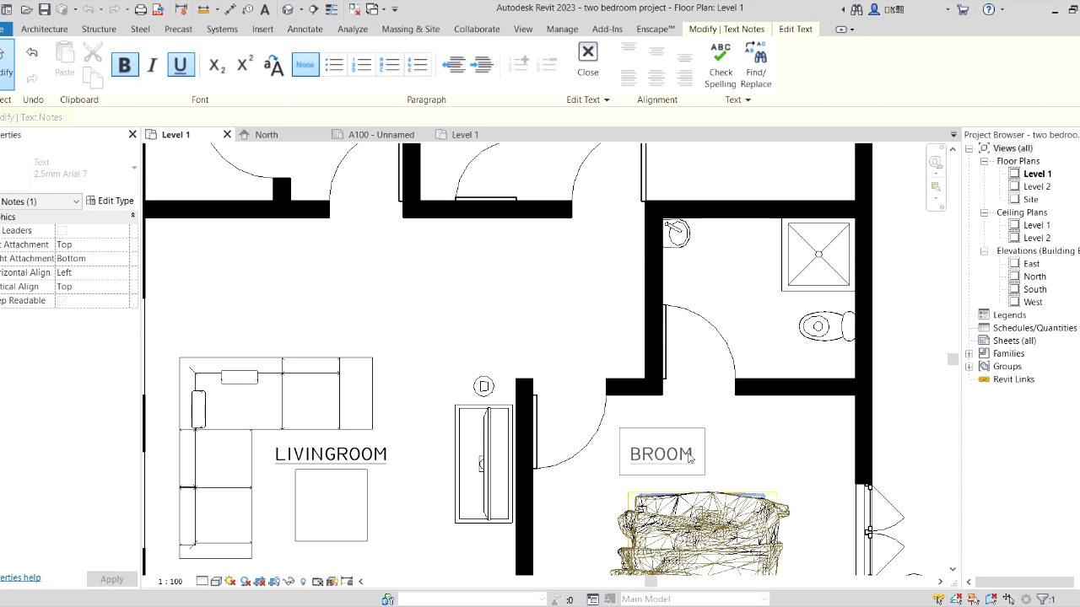
type("ED")
left_click(796, 465)
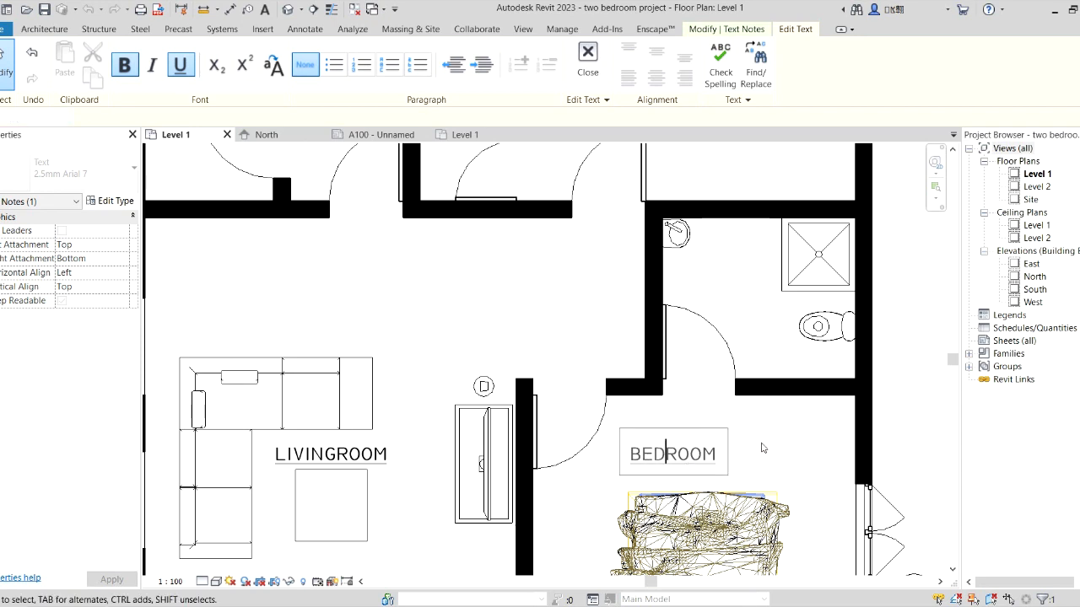
left_click(470, 304)
Copy the ExtDbl (4) 1810 x 2110mm entrance door from the ARCHITECT_SALE_2 Level 1 plan and return to the two bedroom project's plan.
scroll(598, 344, "down", 3)
scroll(561, 477, "down", 3)
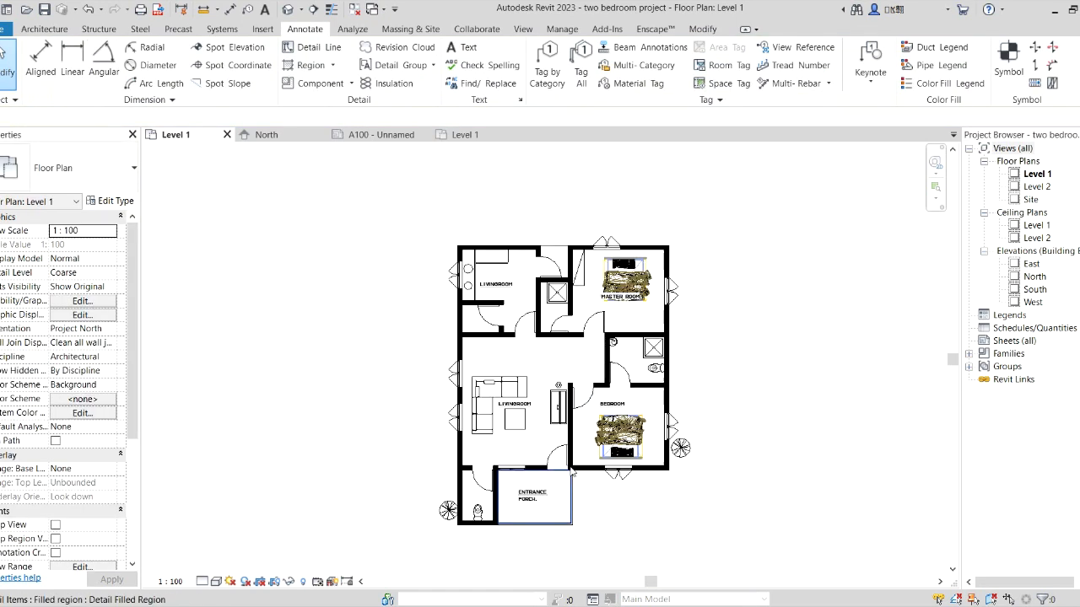
scroll(541, 489, "up", 4)
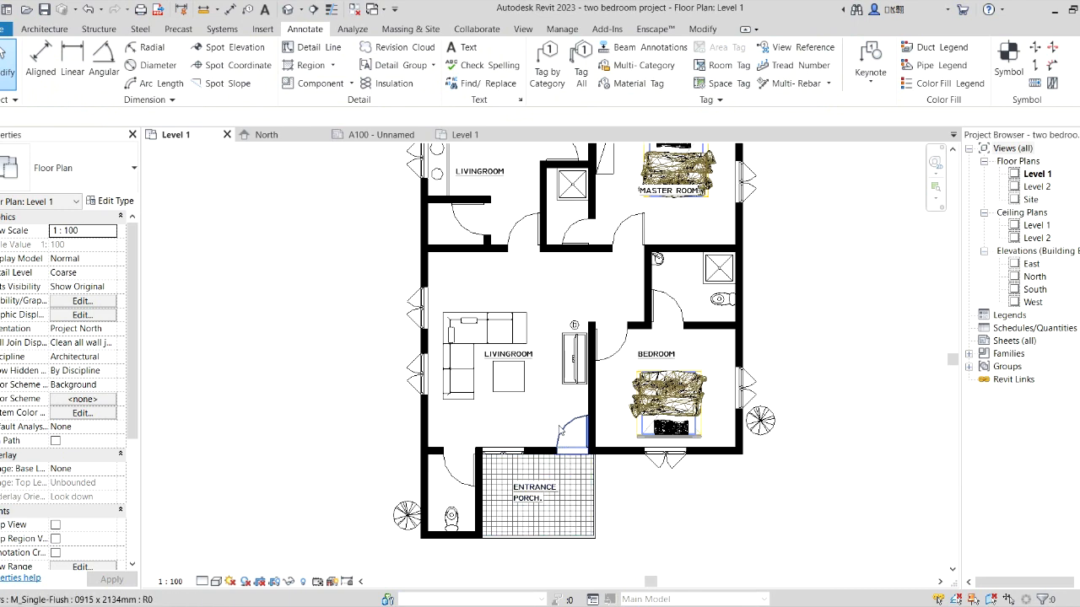
left_click(465, 138)
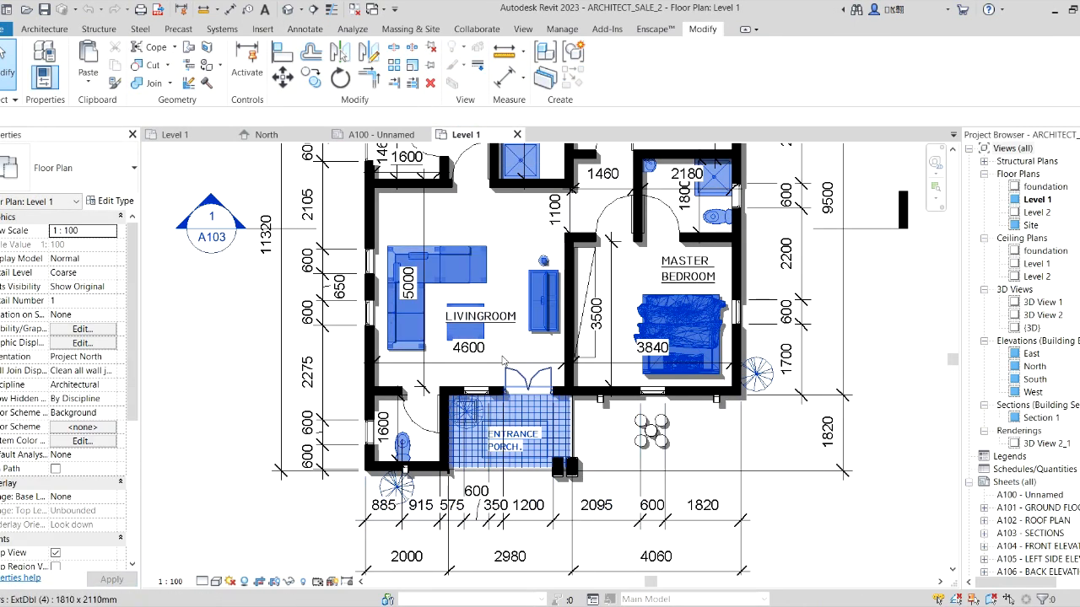
left_click(523, 376)
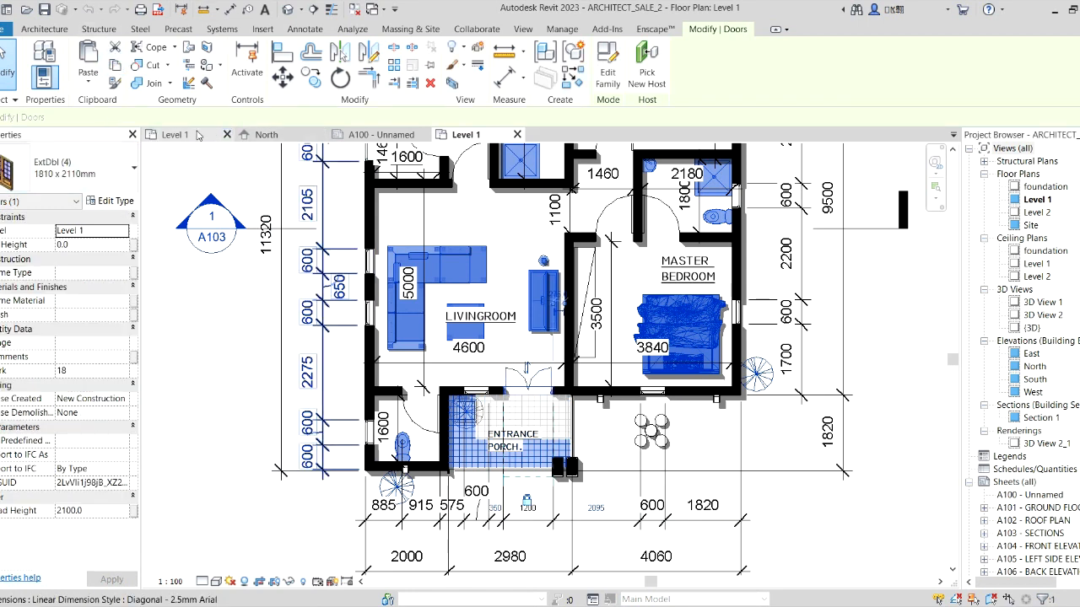
left_click(197, 135)
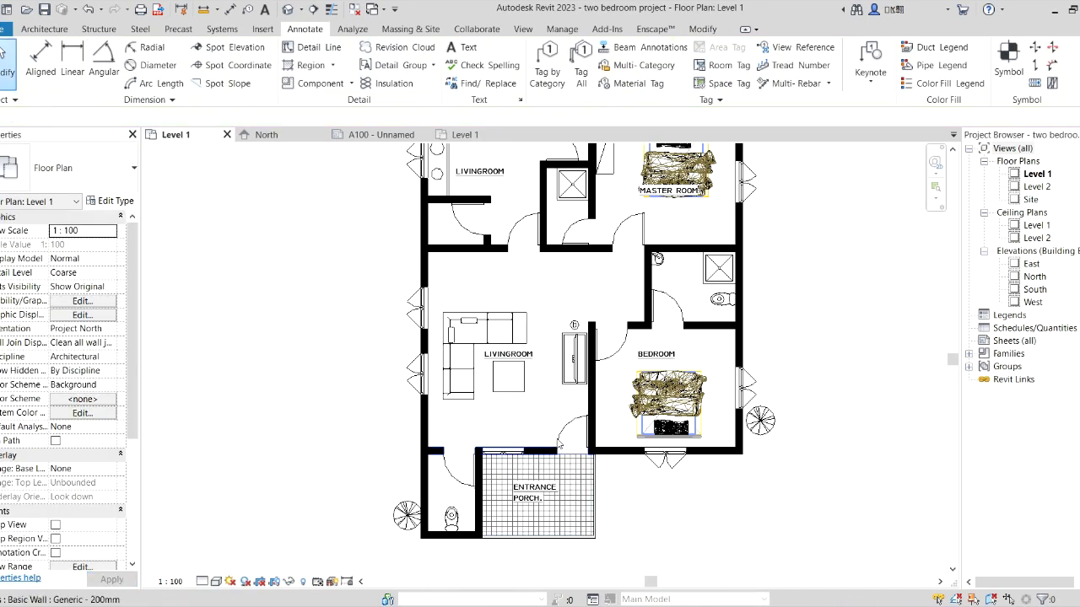
Paste the double door into the wall between the living room and the entrance porch, keeping this project's duplicate types.
left_click(711, 29)
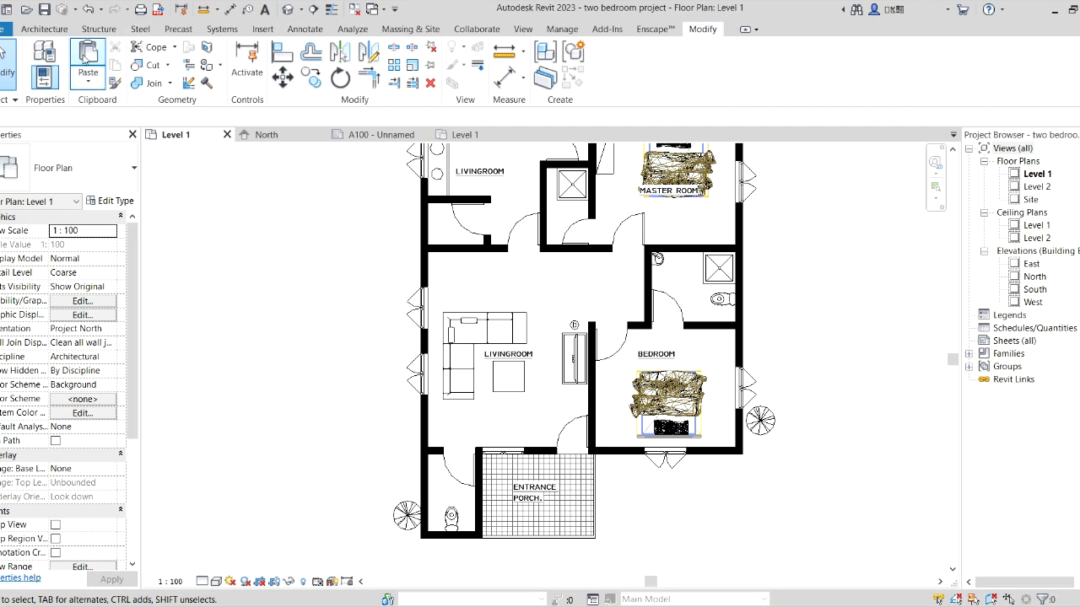
left_click(88, 54)
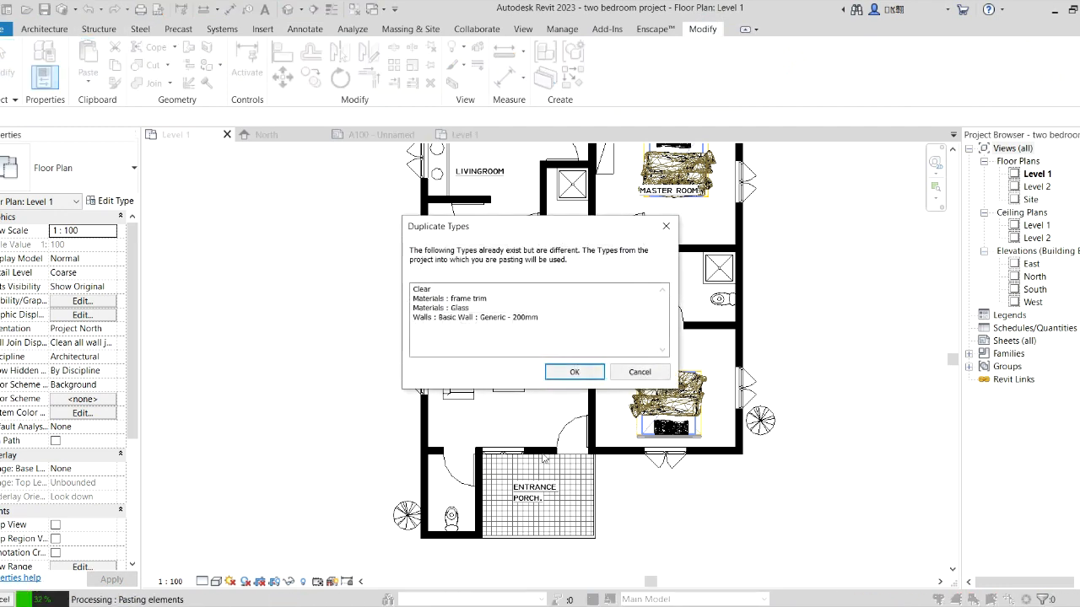
left_click(574, 369)
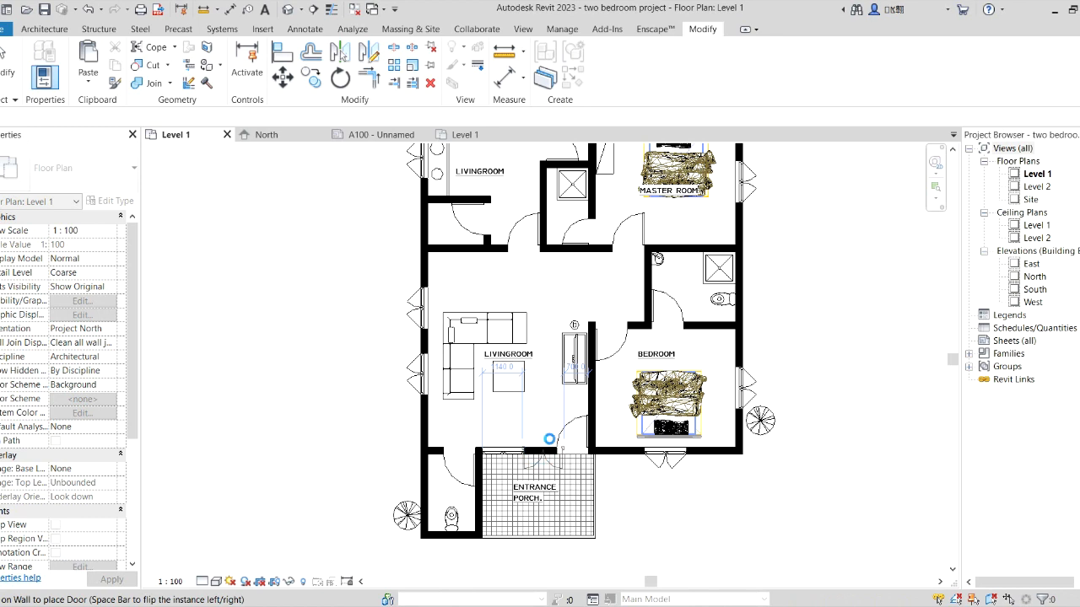
left_click(549, 438)
right_click(542, 430)
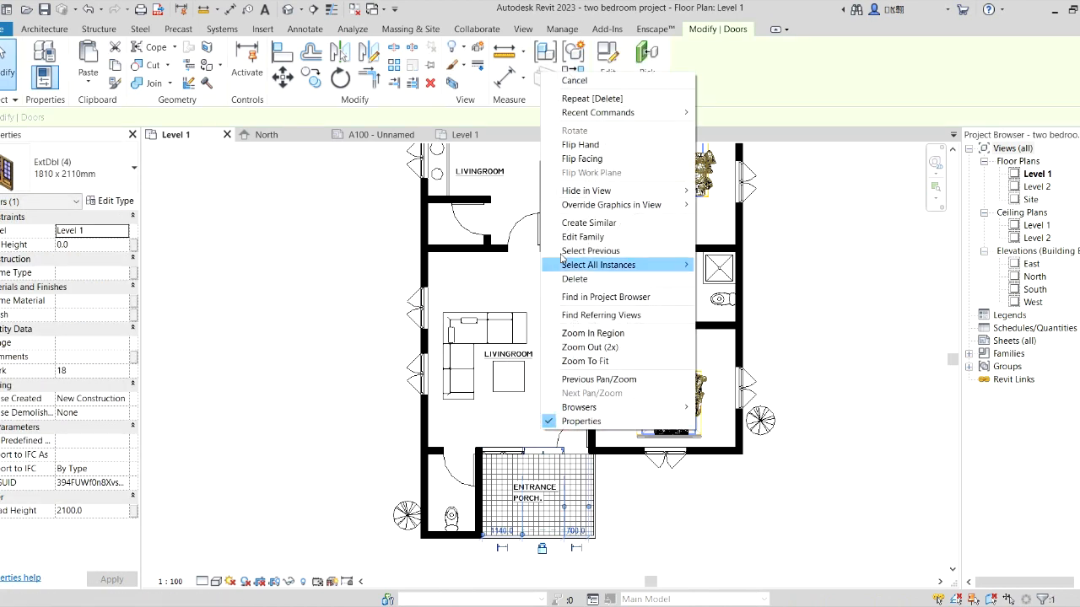
left_click(593, 80)
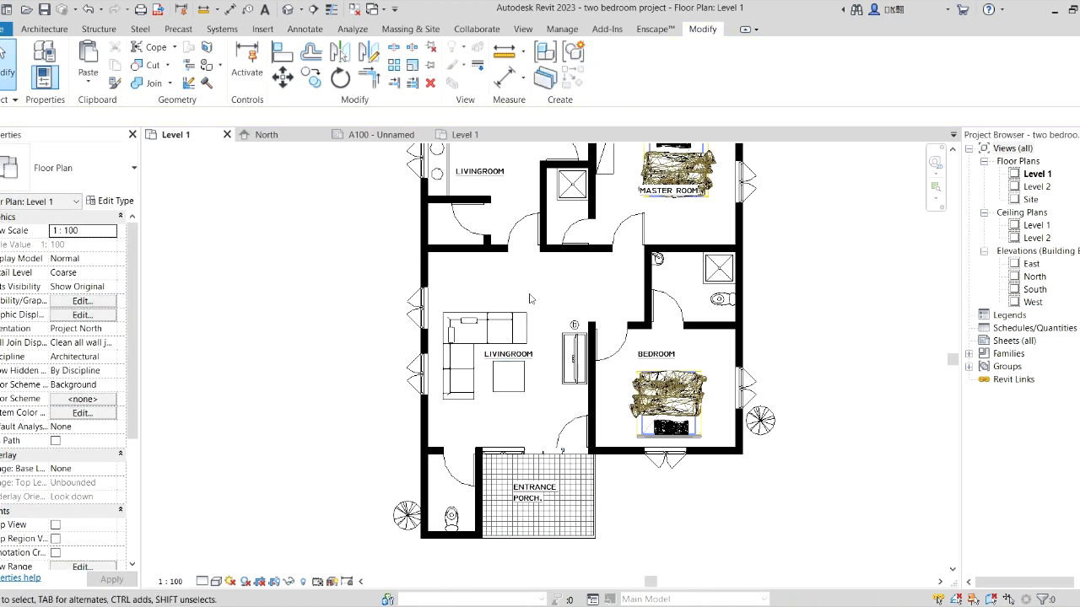
Delete the single flush door at the entrance porch and flip the double door's facing so it opens into the living room.
left_click(560, 433)
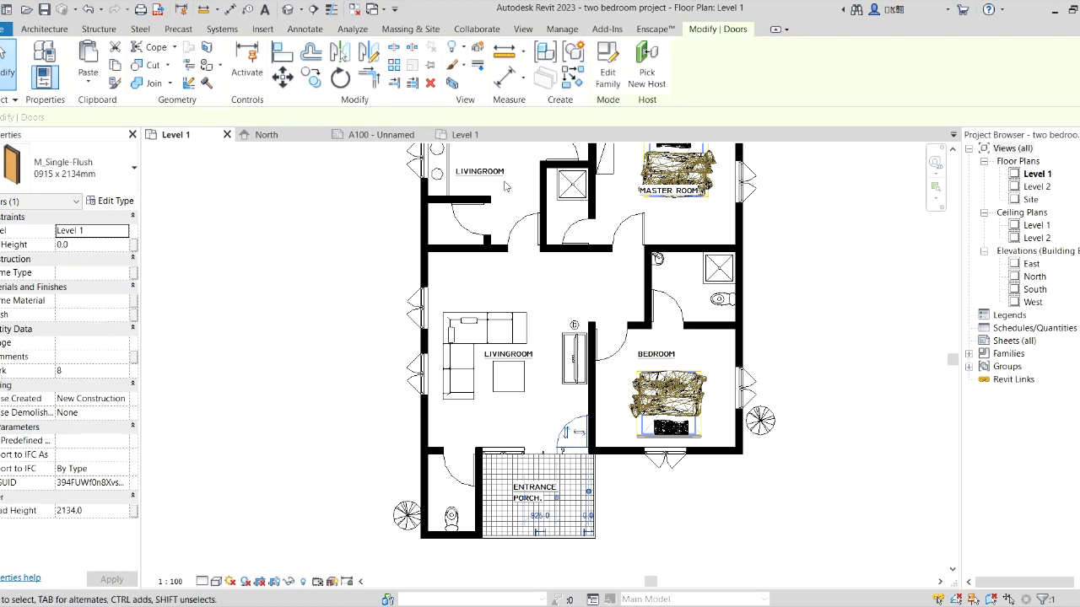
left_click(431, 82)
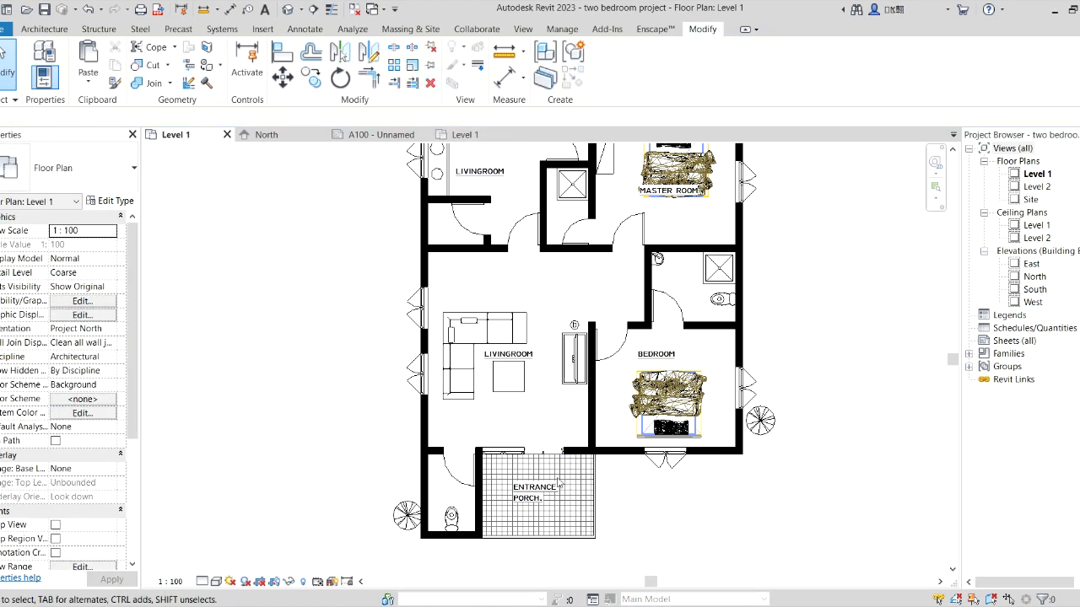
left_click(553, 475)
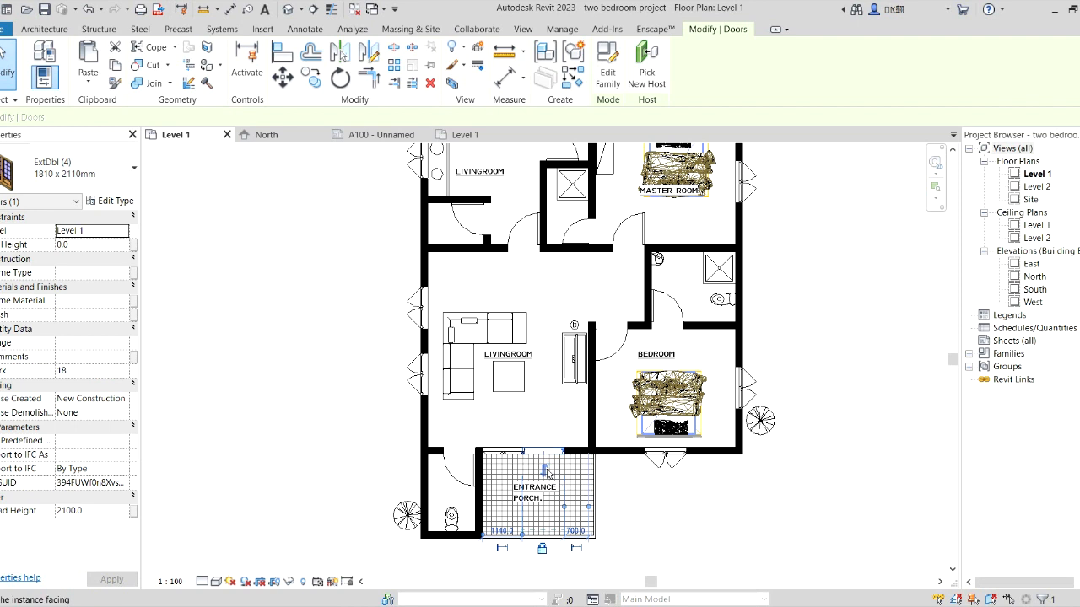
left_click(546, 470)
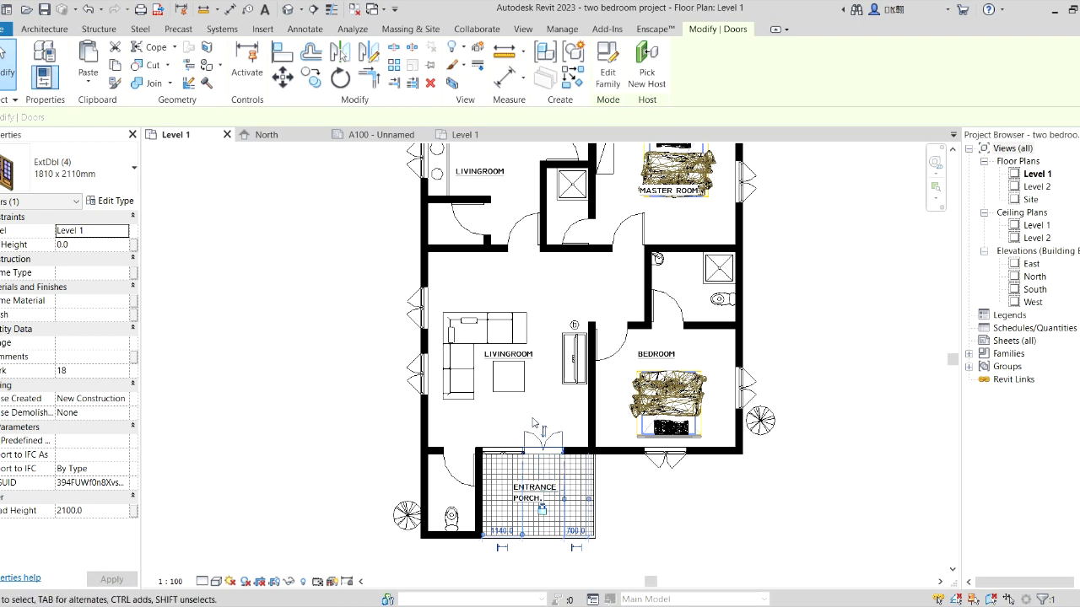
Nudge the double entrance door five increments along its wall towards the bedroom partition.
key("Right")
key("Right")
key("Right")
key("Right")
key("Right")
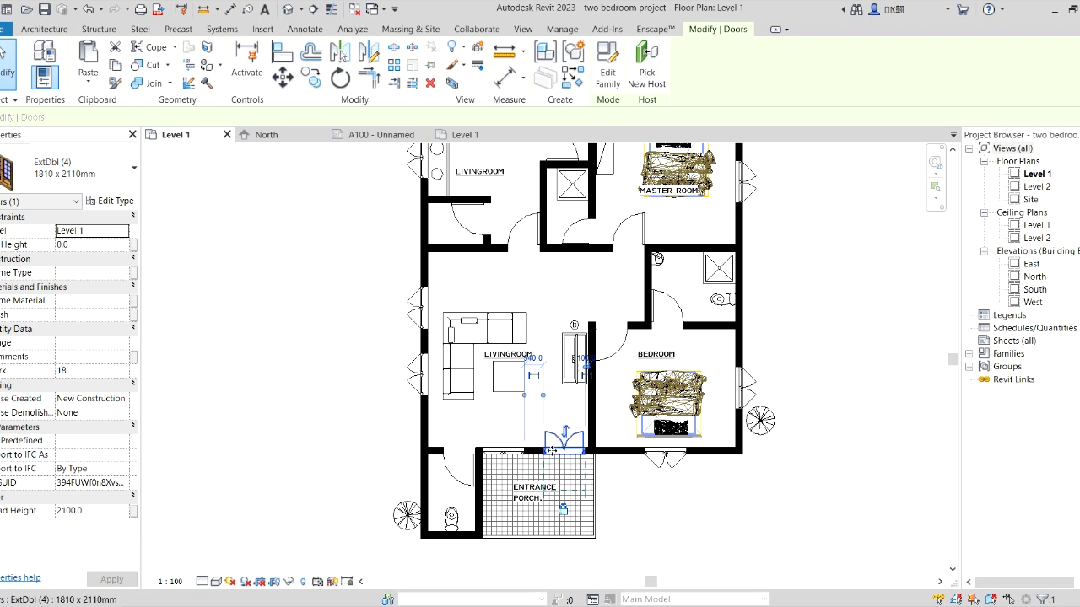
left_click(639, 495)
Examine the entrance door opening up close and review the overall floor plan with its furniture and room labels.
scroll(573, 446, "up", 3)
scroll(614, 475, "up", 4)
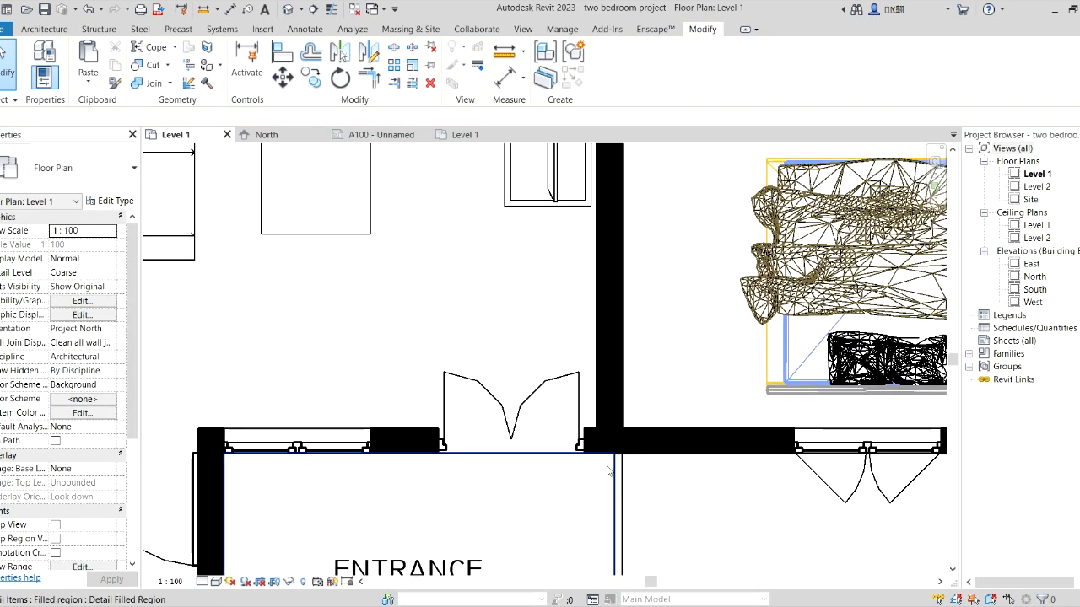
scroll(498, 400, "down", 5)
scroll(583, 474, "down", 3)
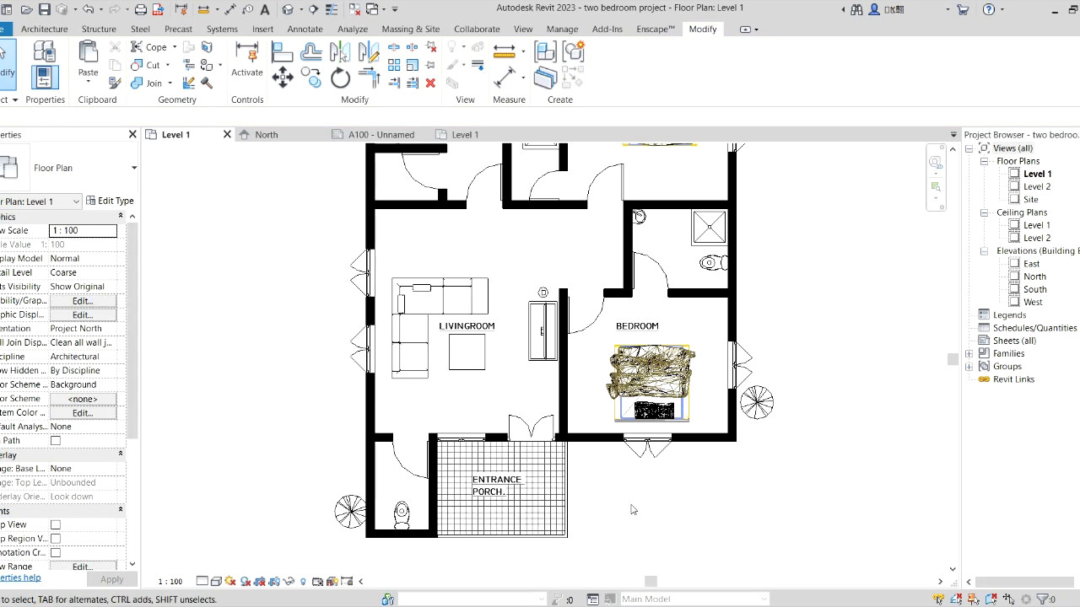
scroll(632, 509, "down", 1)
scroll(632, 509, "down", 1)
scroll(632, 510, "down", 2)
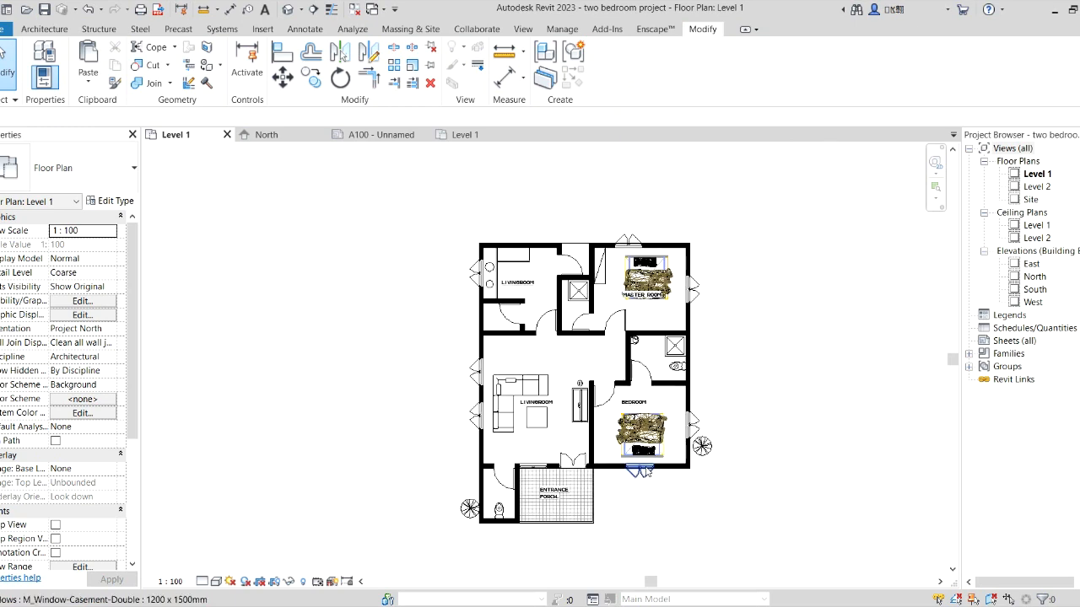
scroll(617, 327, "up", 4)
scroll(381, 328, "down", 5)
scroll(447, 396, "up", 2)
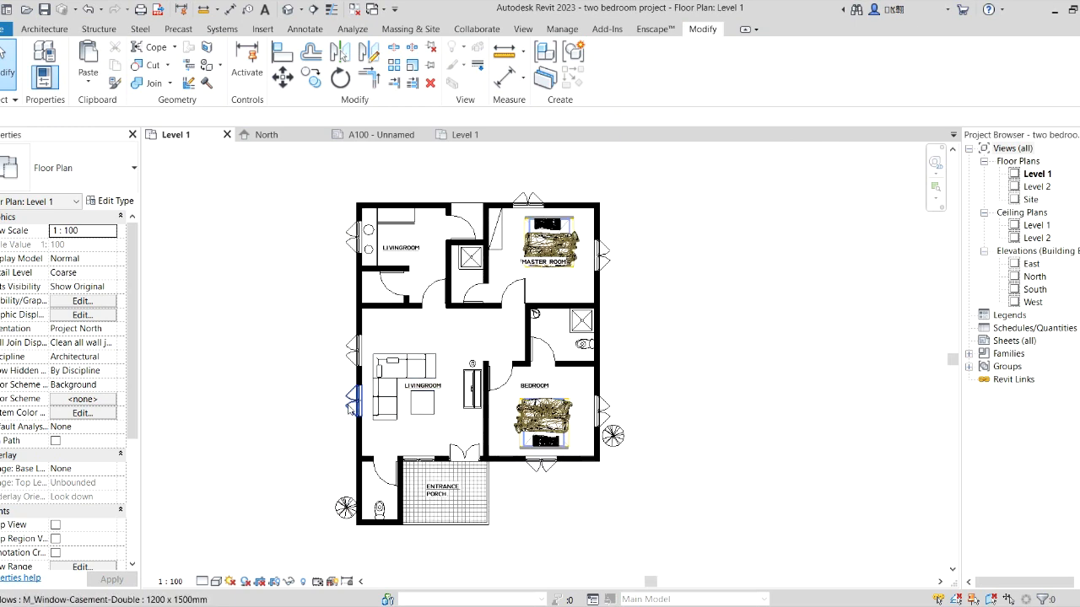
scroll(374, 484, "up", 1)
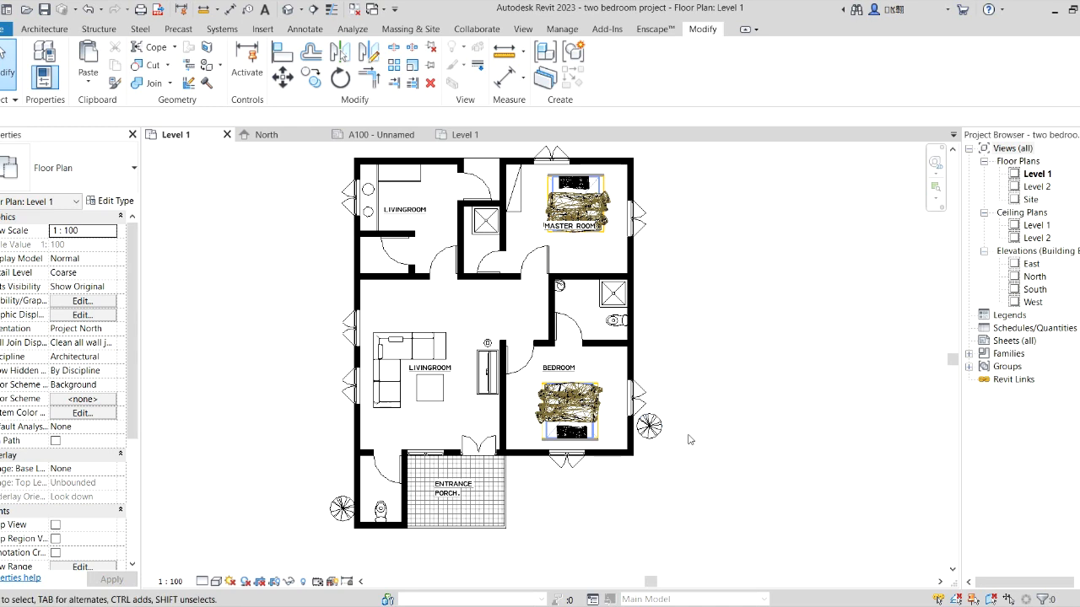
scroll(439, 325, "up", 2)
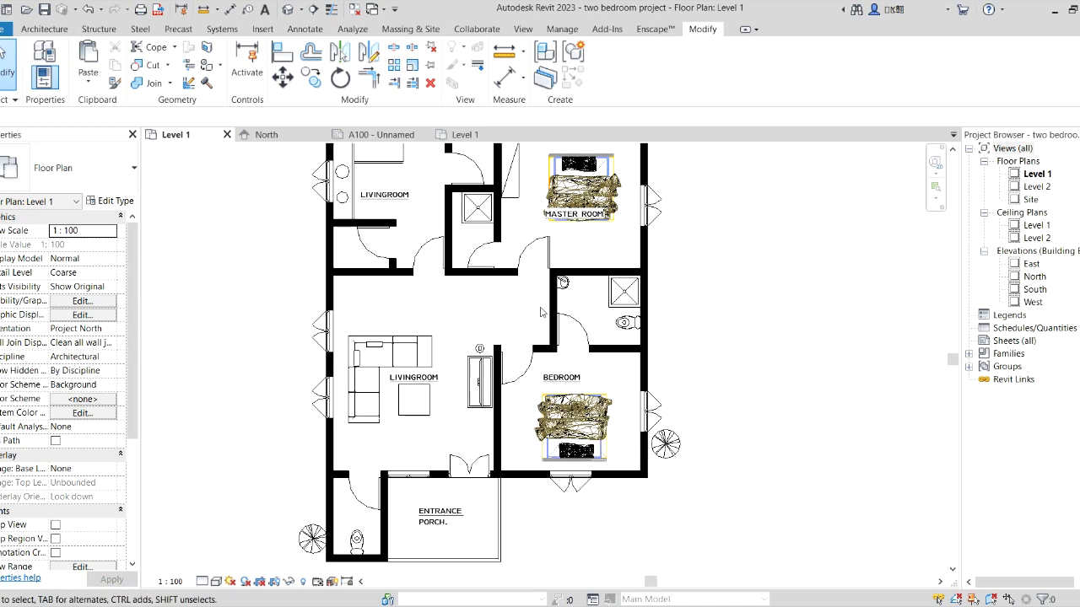
scroll(414, 331, "down", 2)
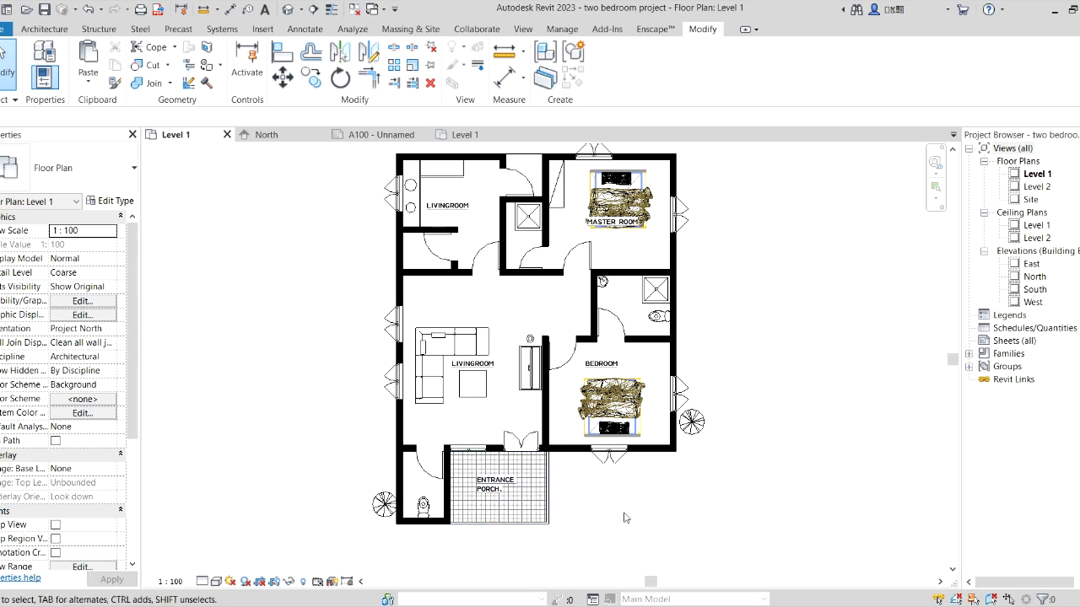
scroll(552, 525, "up", 1)
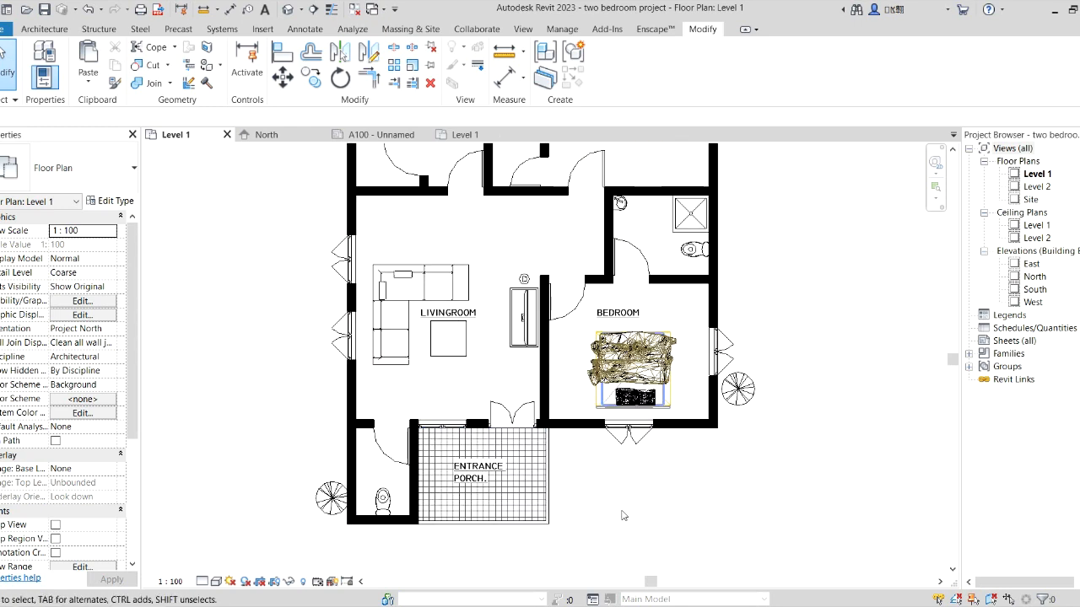
scroll(533, 526, "up", 1)
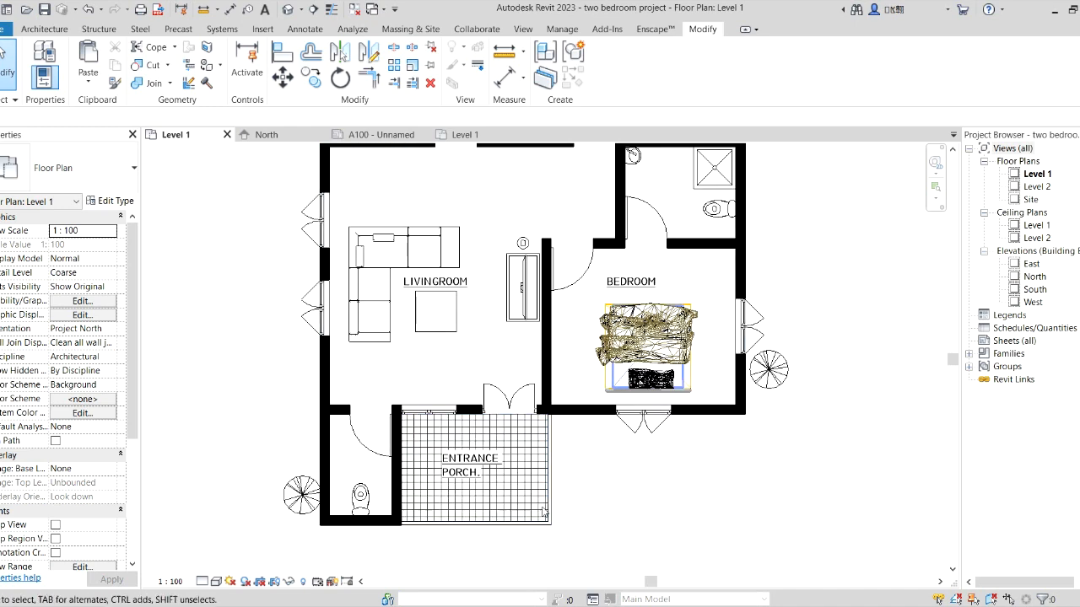
Create a 300 mm long wall stub at the entrance porch's free outer corner, using the bedroom partition's Generic - 200mm wall type.
left_click(545, 359)
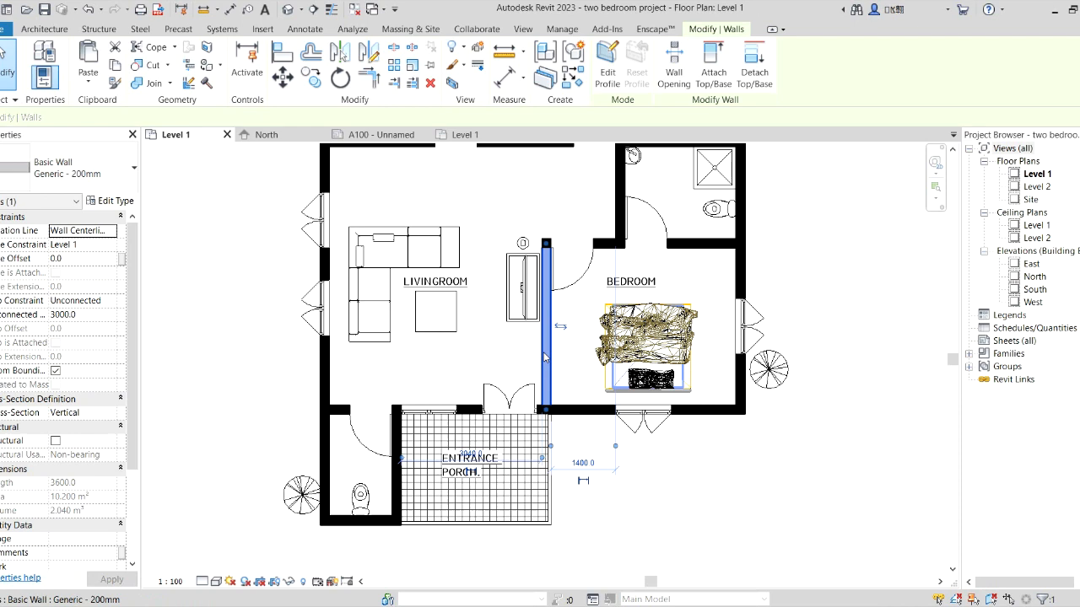
left_click(575, 79)
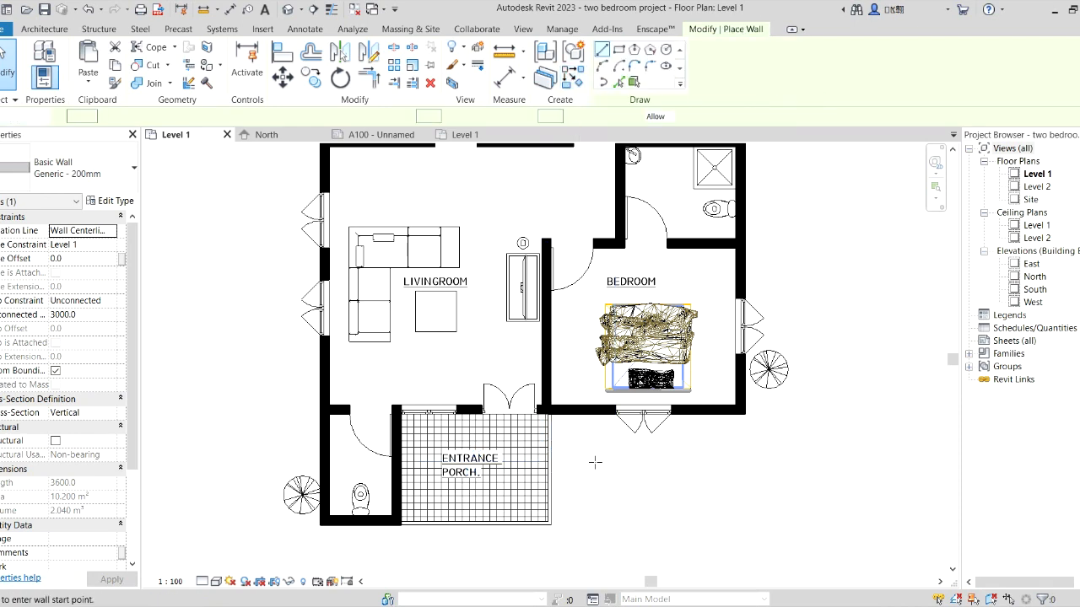
scroll(550, 523, "up", 2)
scroll(552, 537, "up", 2)
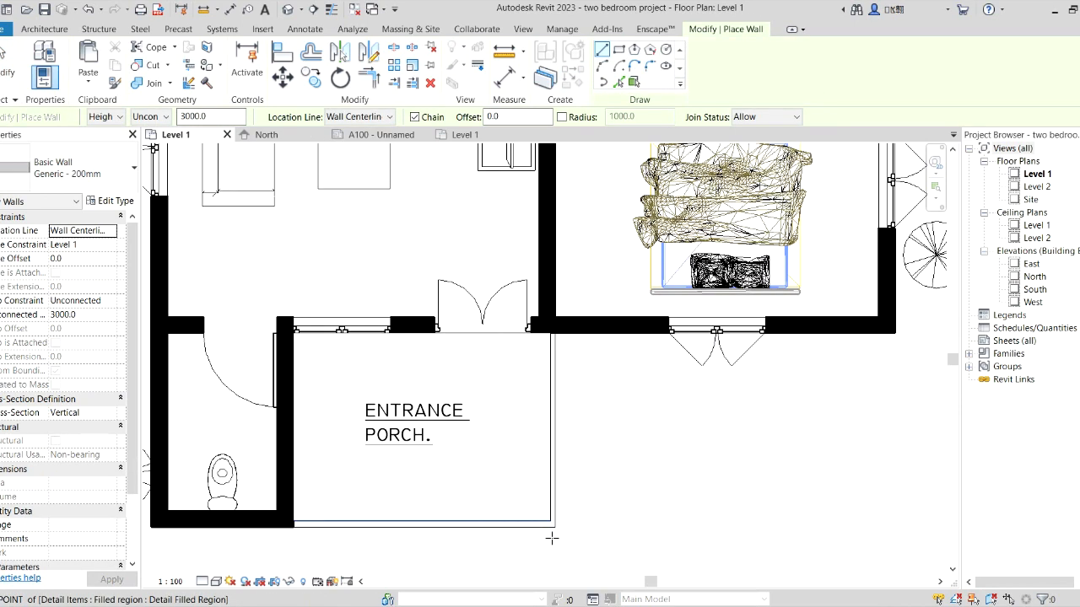
left_click(547, 528)
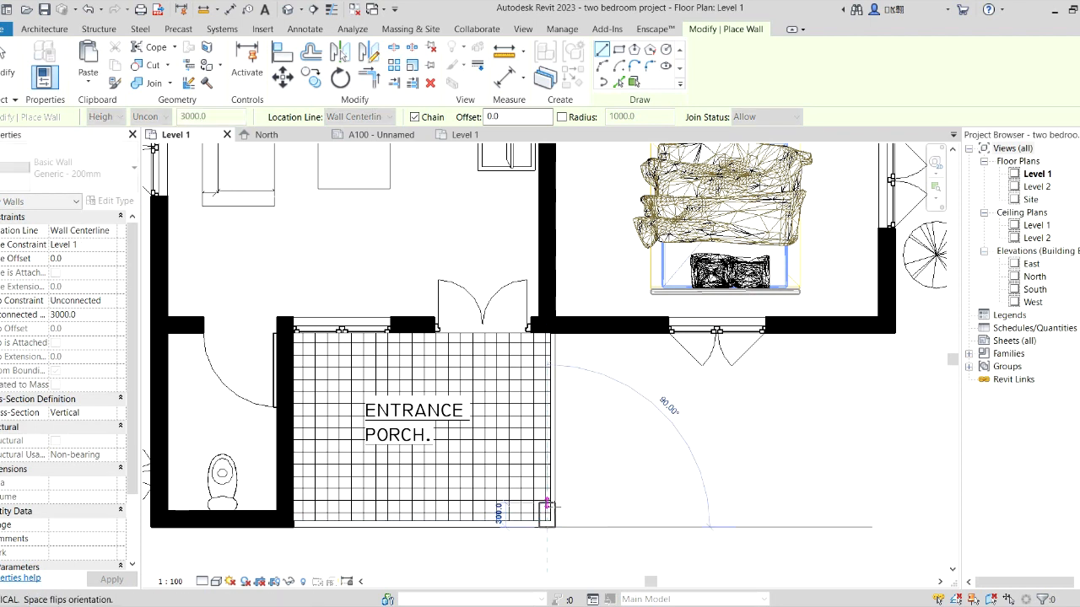
right_click(635, 495)
left_click(673, 291)
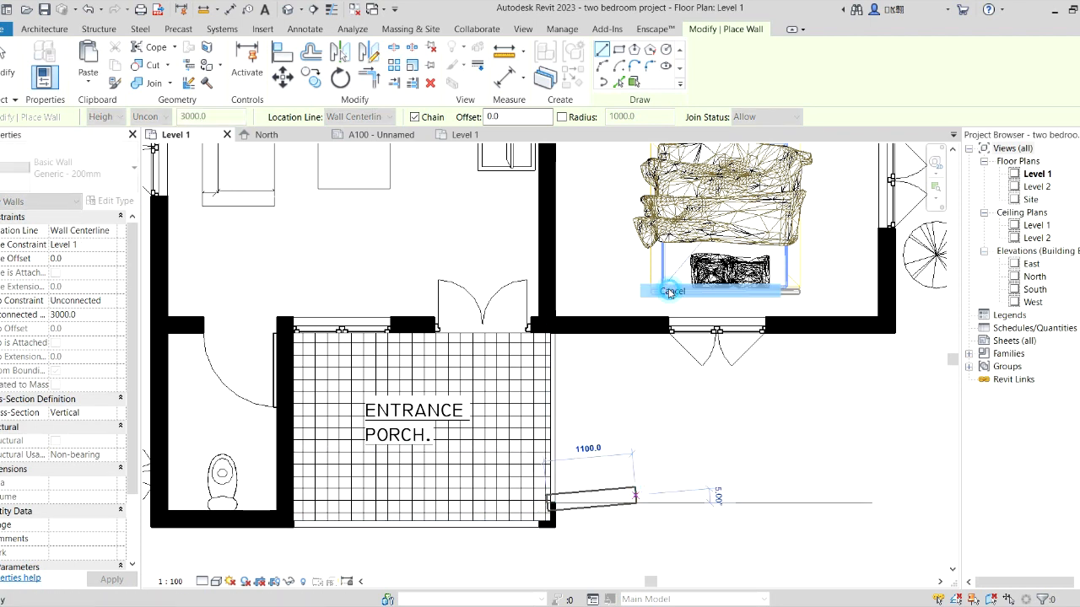
right_click(572, 276)
left_click(604, 286)
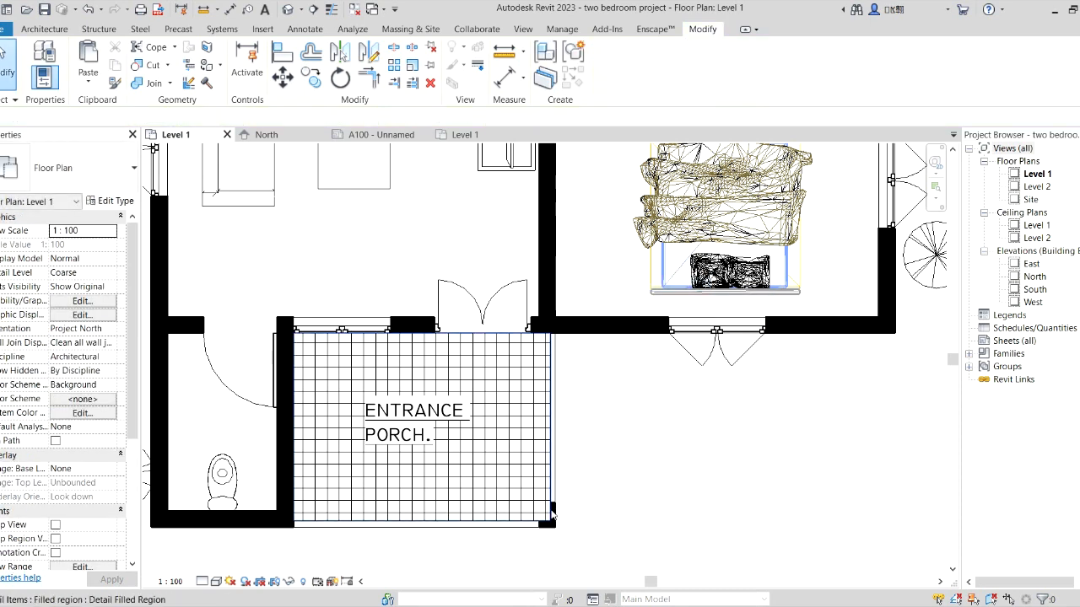
Edit the boundary of the porch's hatched filled region, adding lines along the two inner faces of the corner wall stub.
left_click(551, 512)
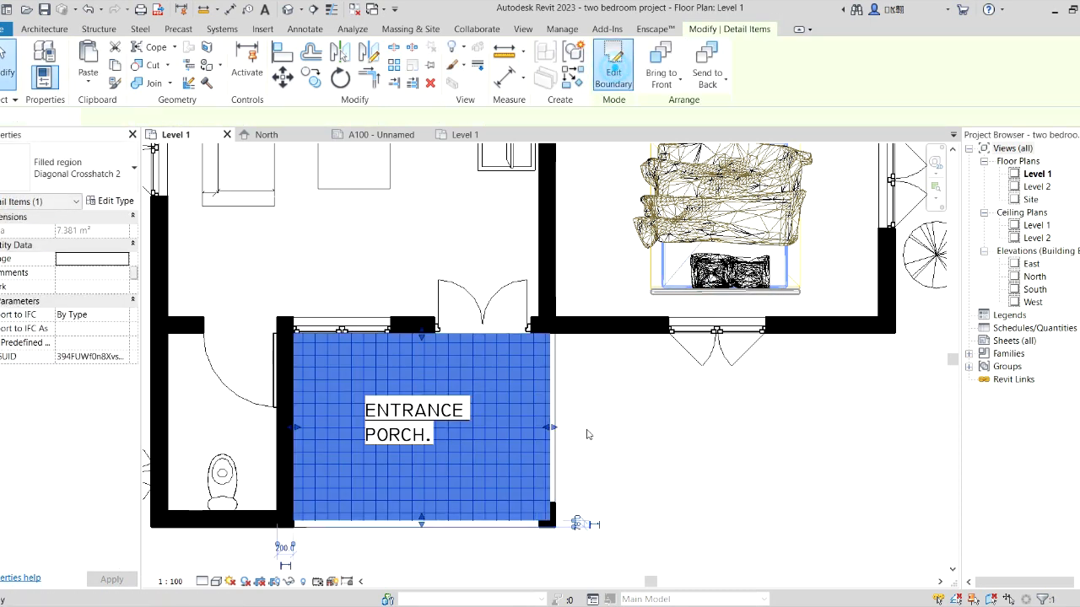
left_click(613, 72)
left_click(666, 82)
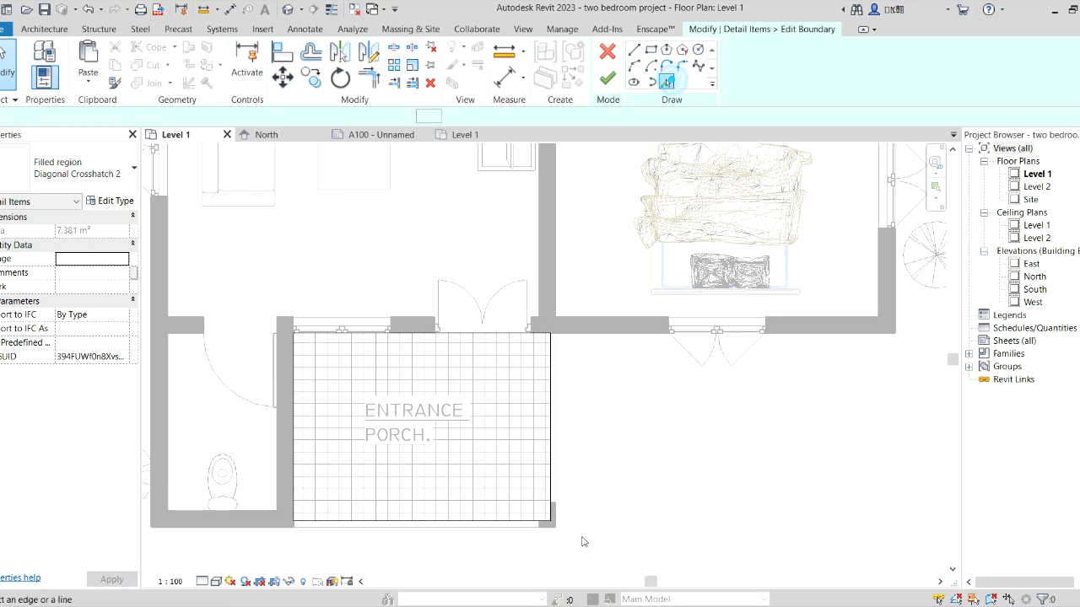
scroll(550, 509, "up", 2)
left_click(535, 498)
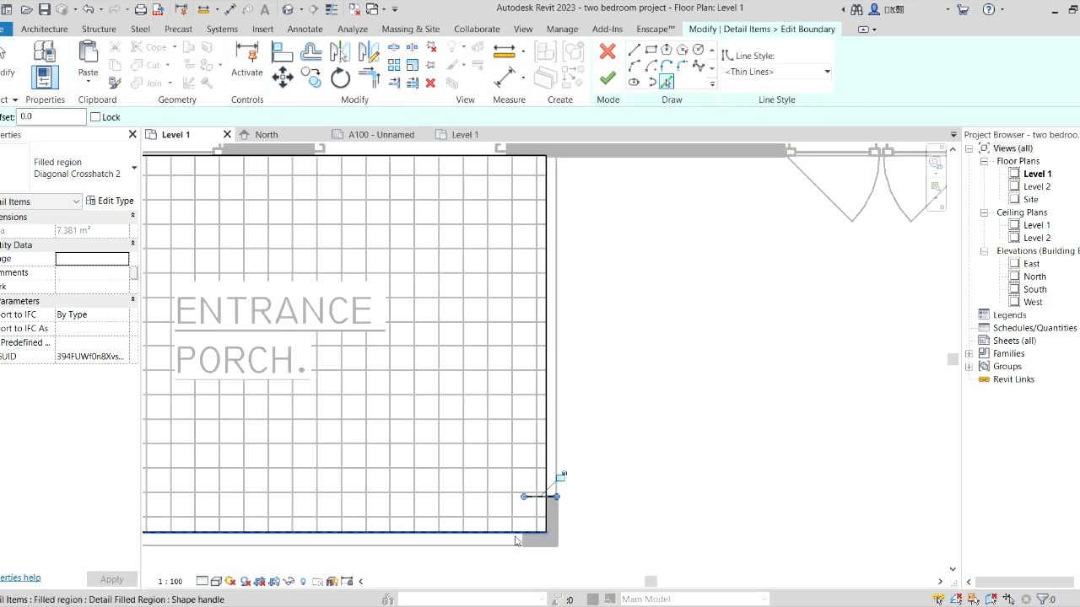
left_click(523, 542)
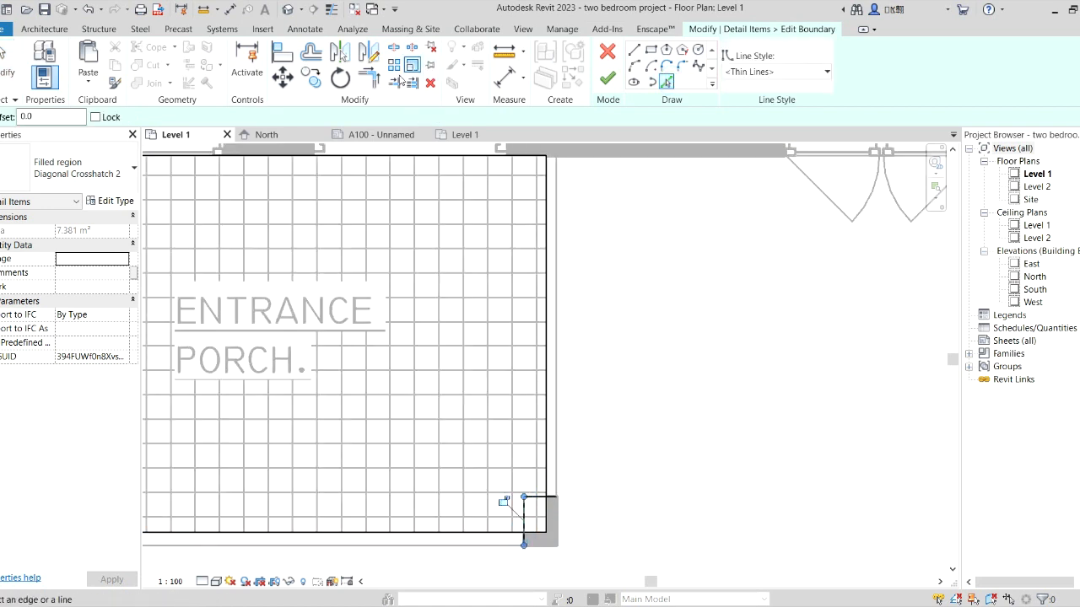
Trim the hatch boundary to notch around the corner wall stub and finish the boundary edit.
key("t")
key("r")
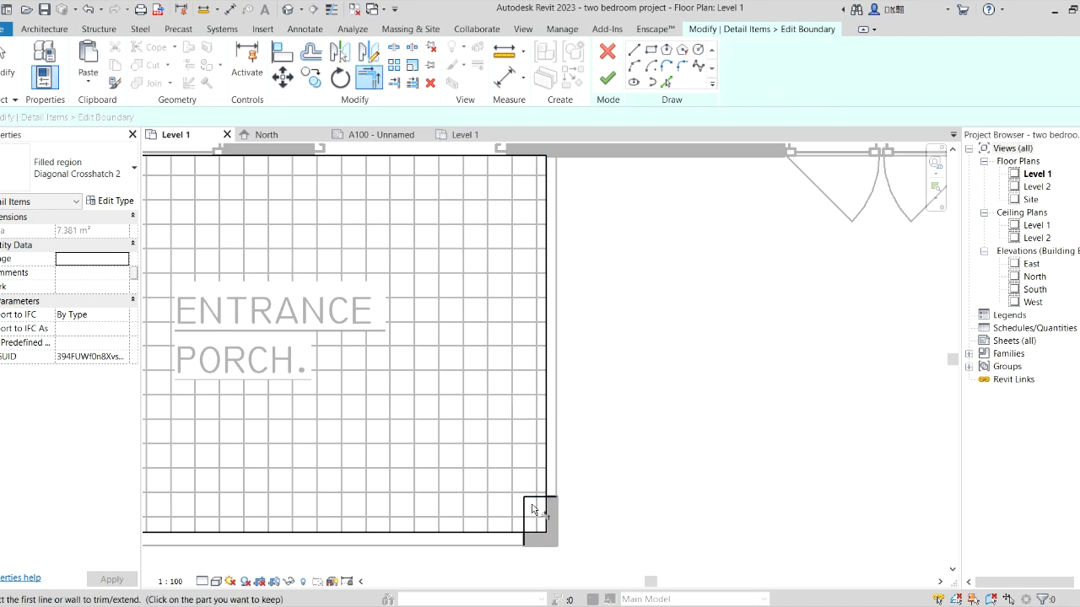
left_click(548, 480)
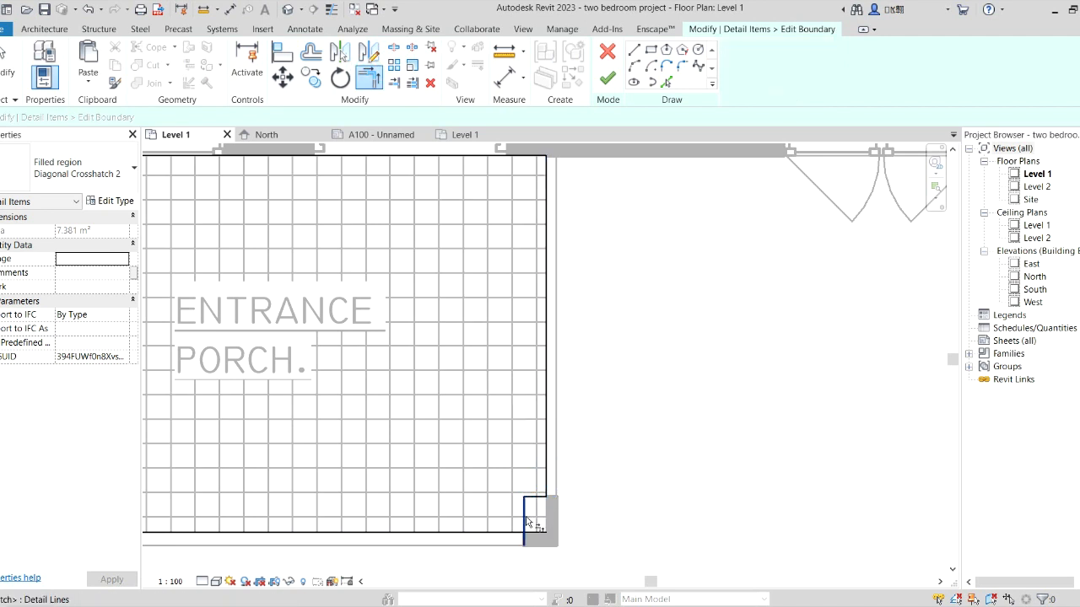
left_click(535, 498)
left_click(608, 78)
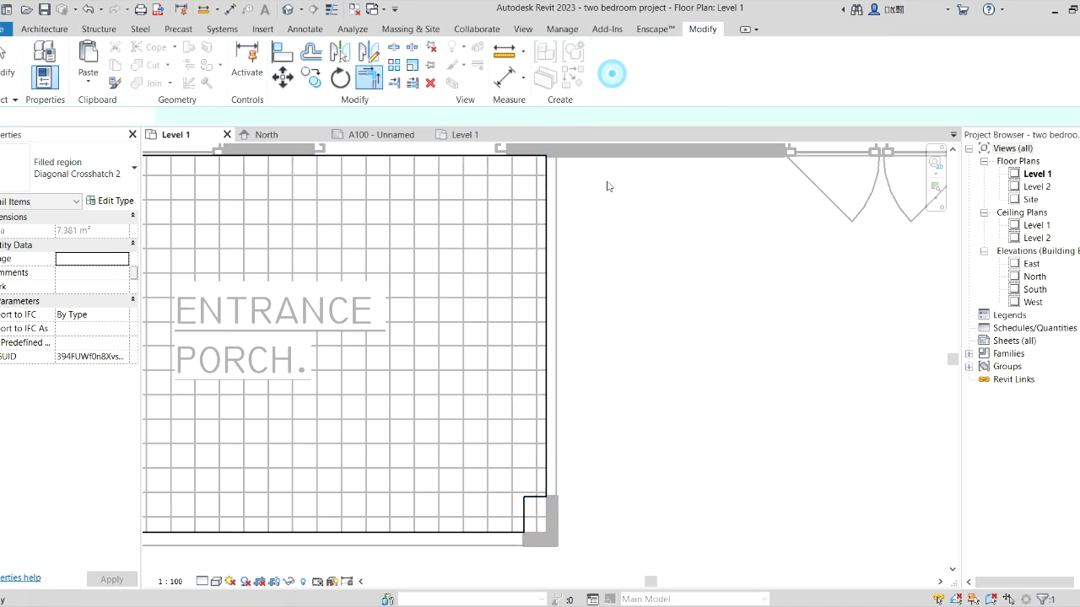
key("Delete")
scroll(613, 361, "down", 1)
scroll(613, 360, "down", 3)
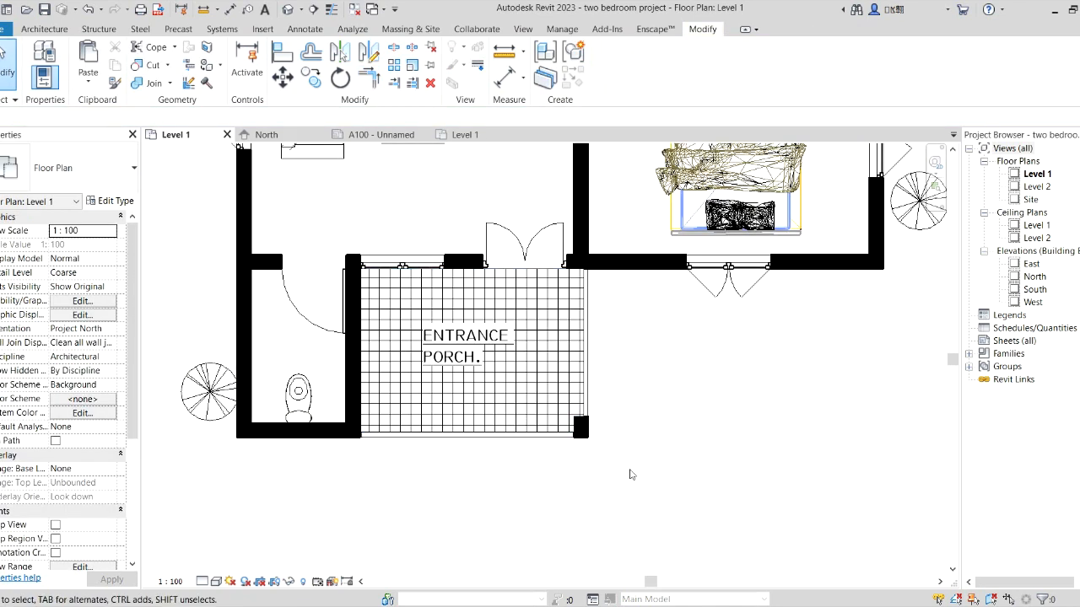
Start an in-place model in the Columns category, keeping the default name.
scroll(624, 460, "up", 2)
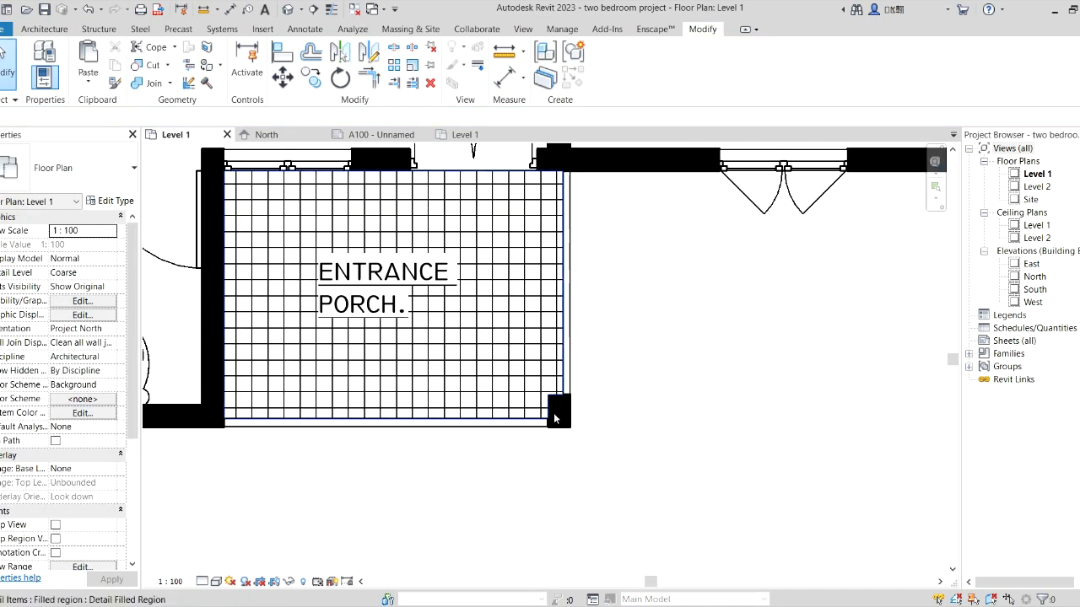
scroll(554, 419, "up", 2)
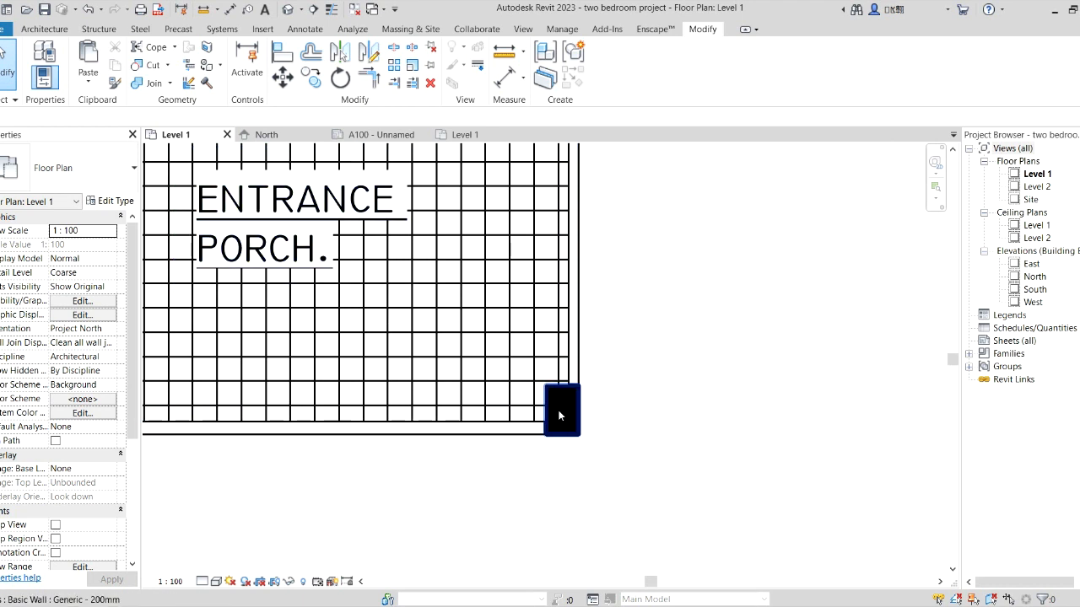
scroll(585, 412, "down", 2)
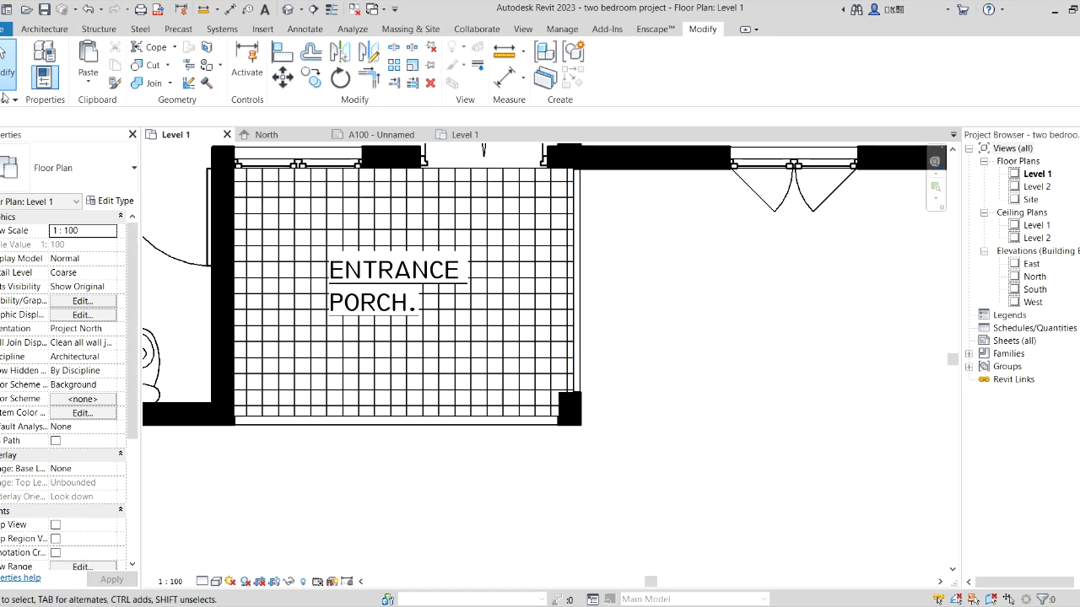
left_click(45, 29)
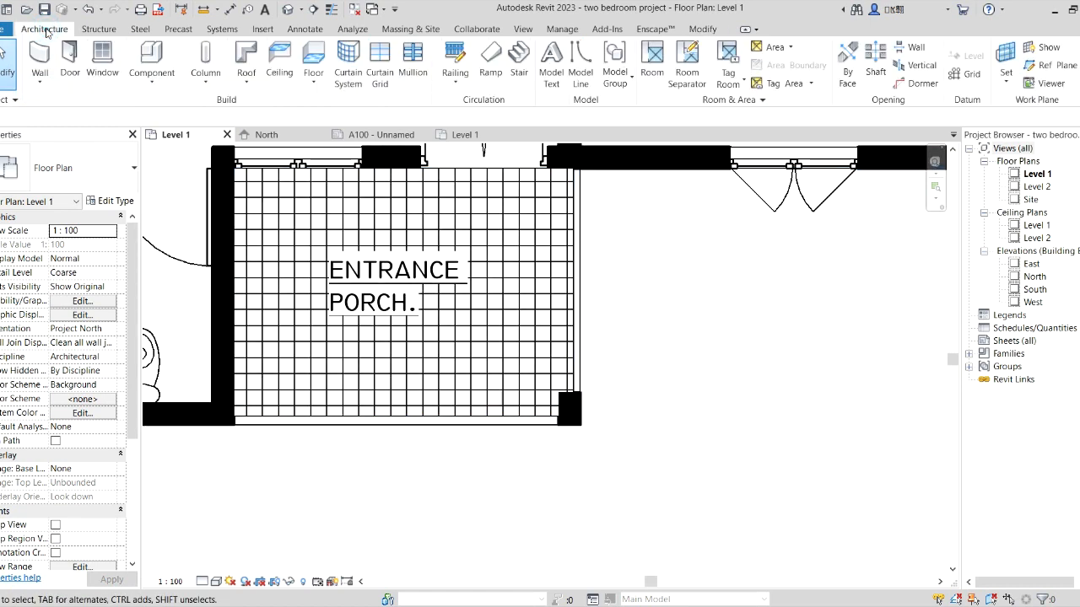
left_click(147, 58)
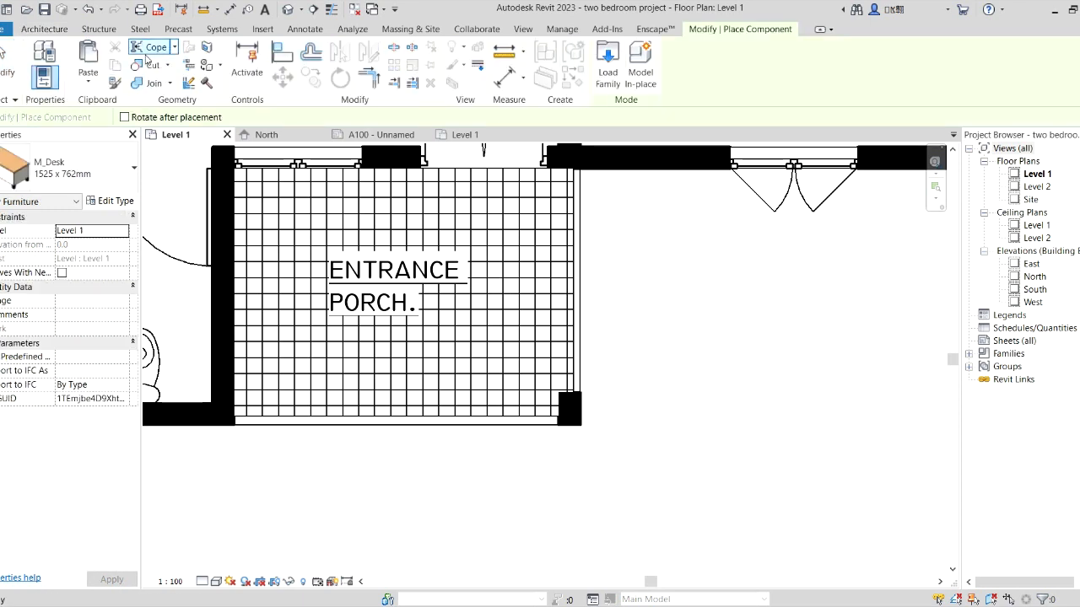
left_click(641, 77)
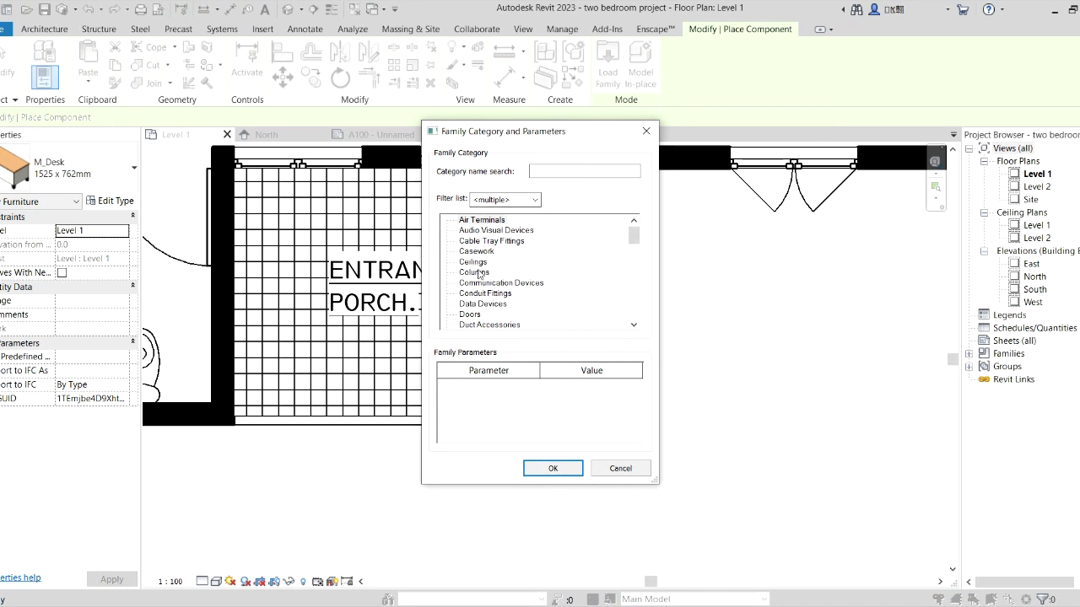
left_click(474, 273)
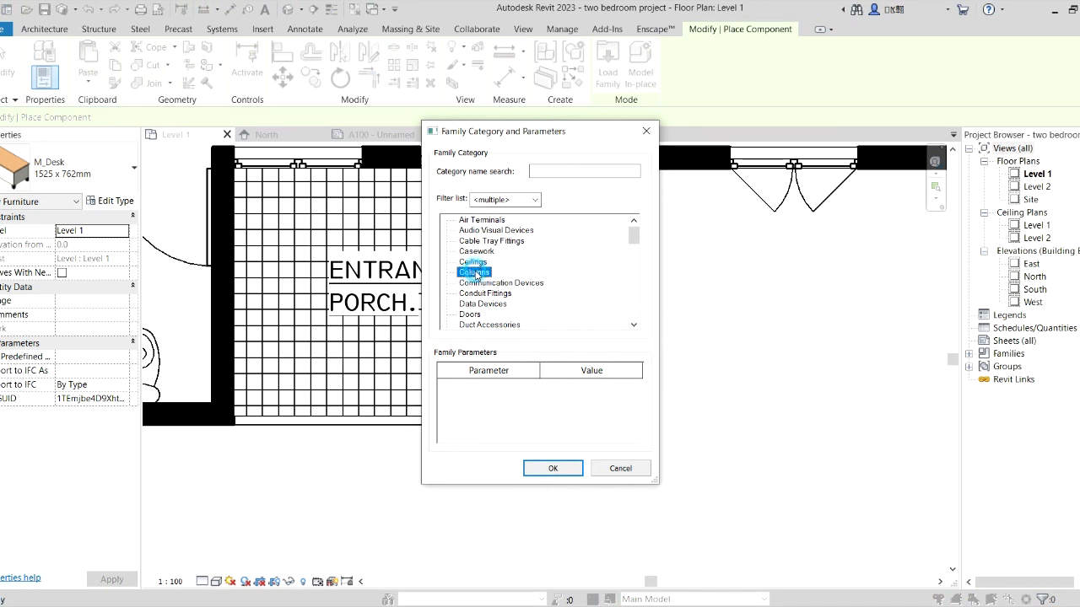
left_click(554, 469)
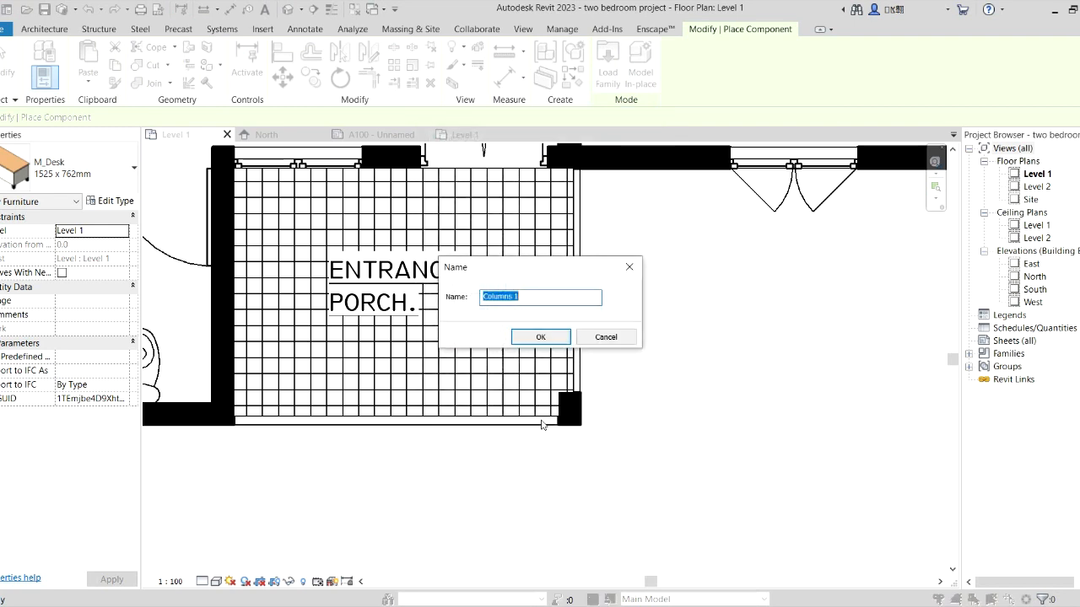
left_click(541, 337)
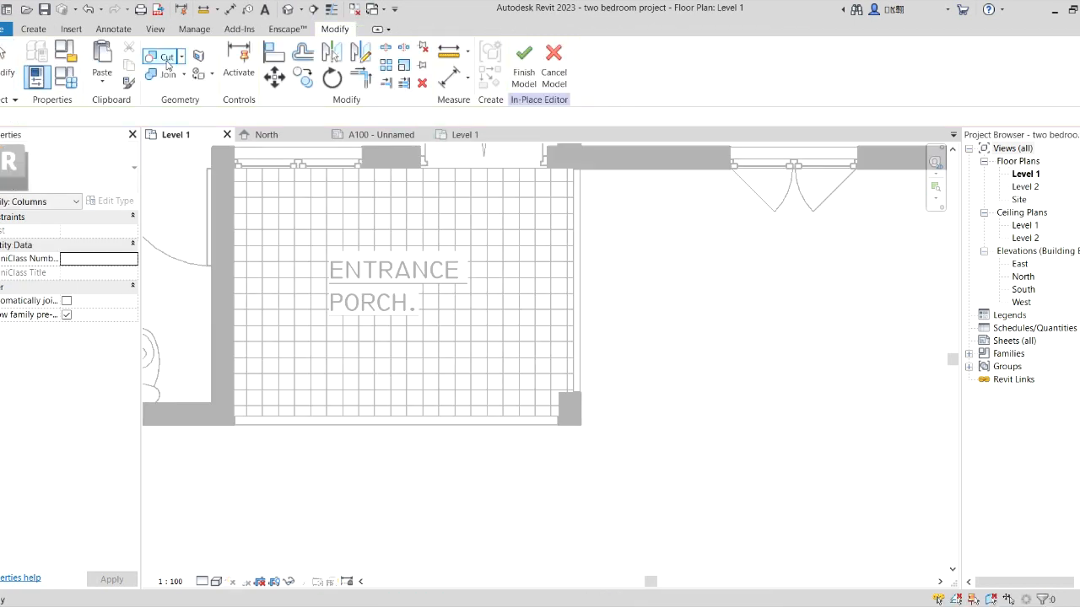
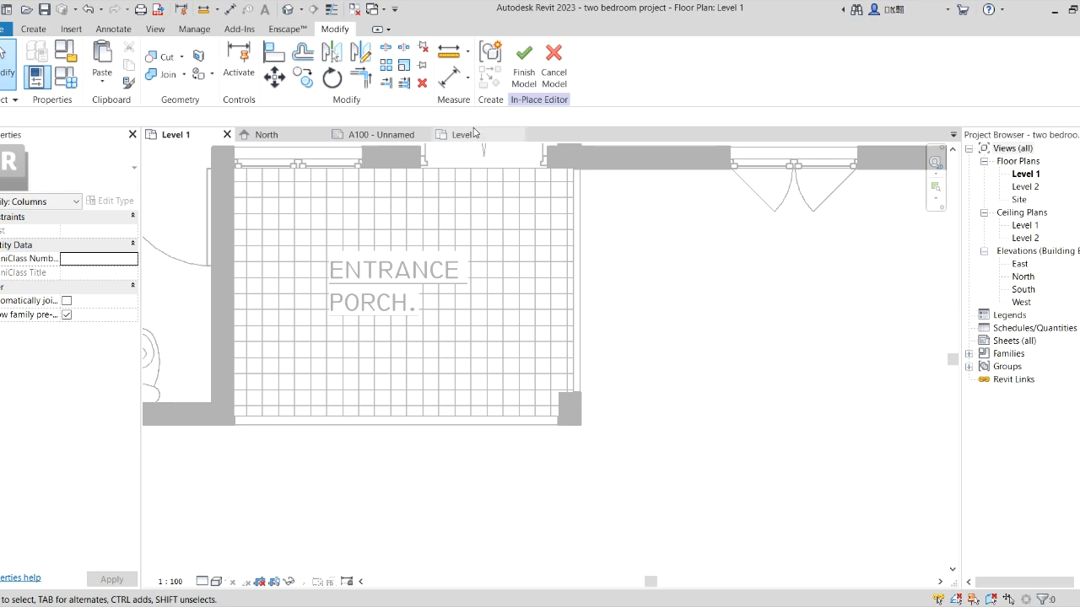
Start an extrusion and sketch a 200 by 300 mm rectangle around the porch's corner wall stub.
left_click(33, 28)
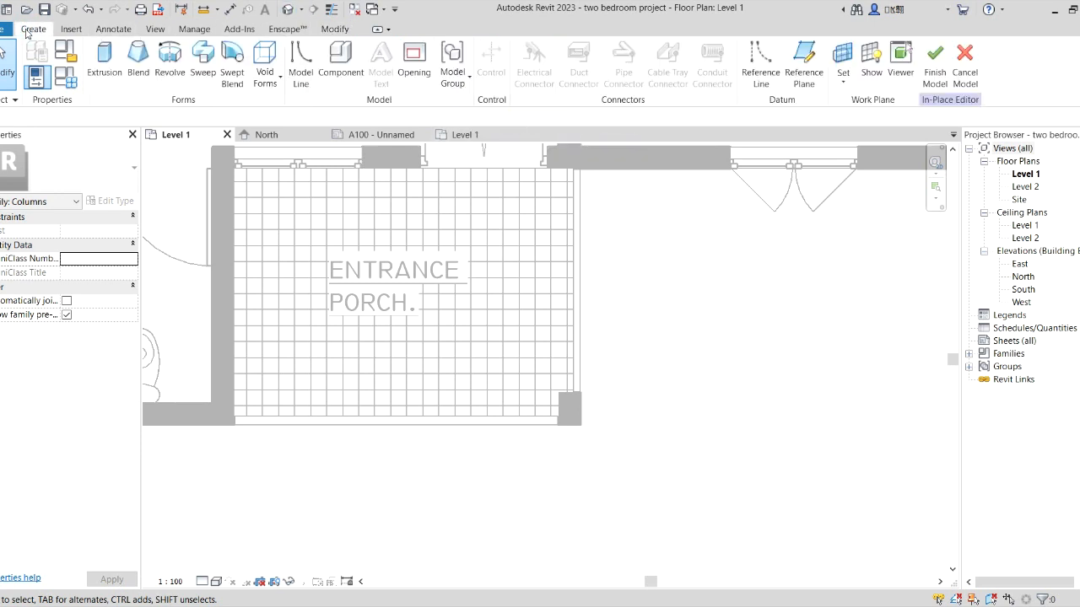
left_click(105, 61)
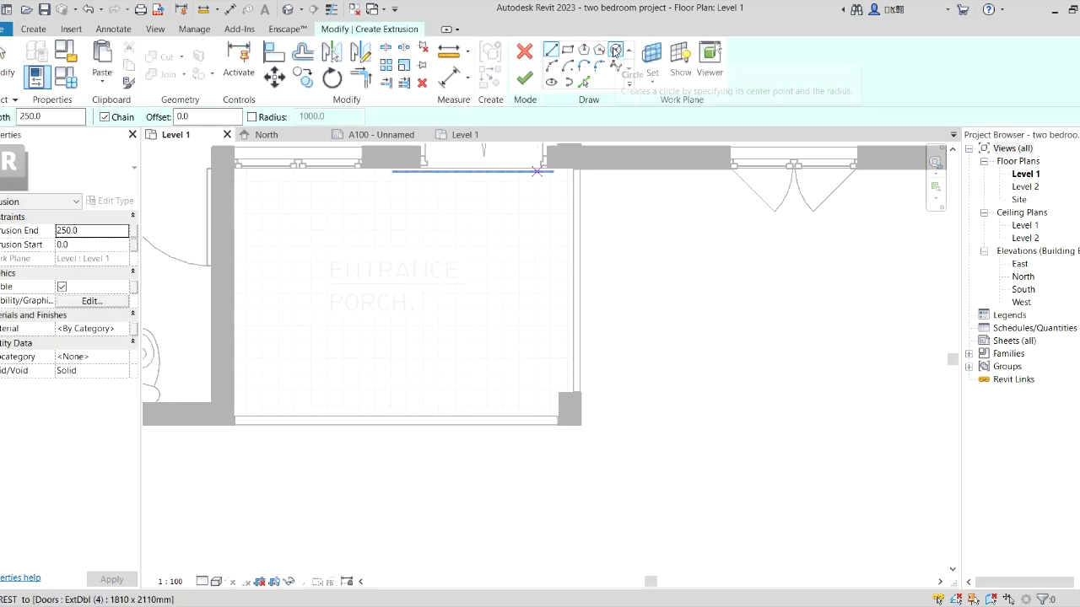
left_click(570, 49)
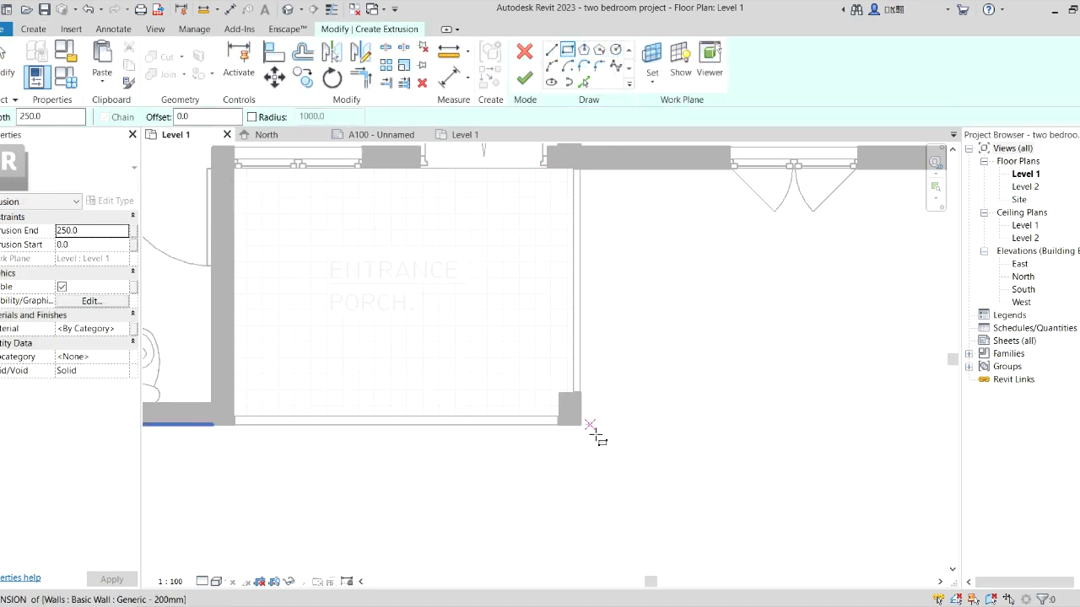
left_click(581, 420)
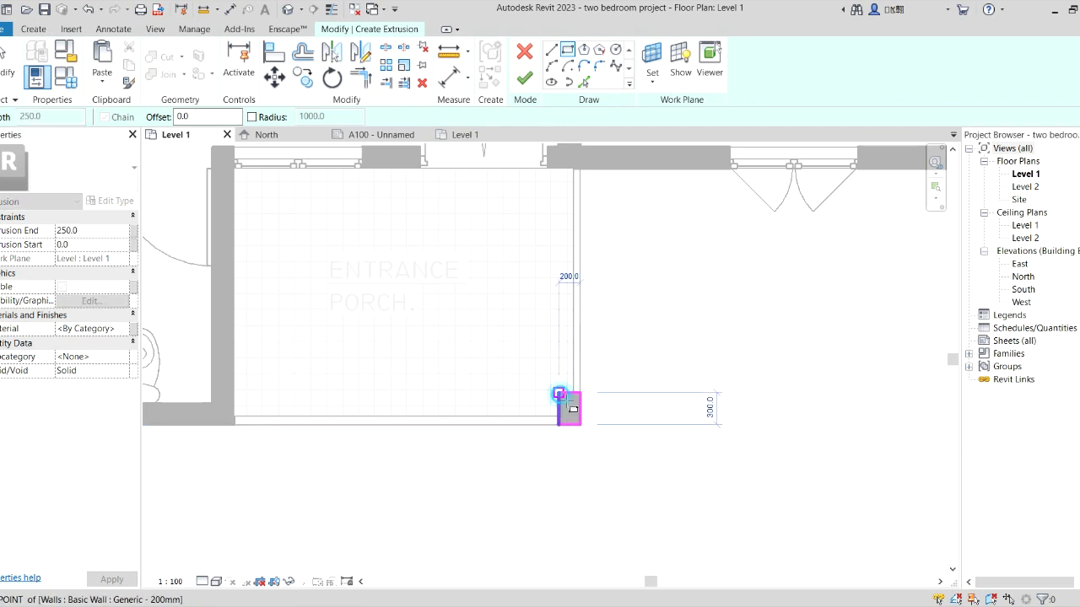
left_click(559, 394)
scroll(578, 434, "up", 2)
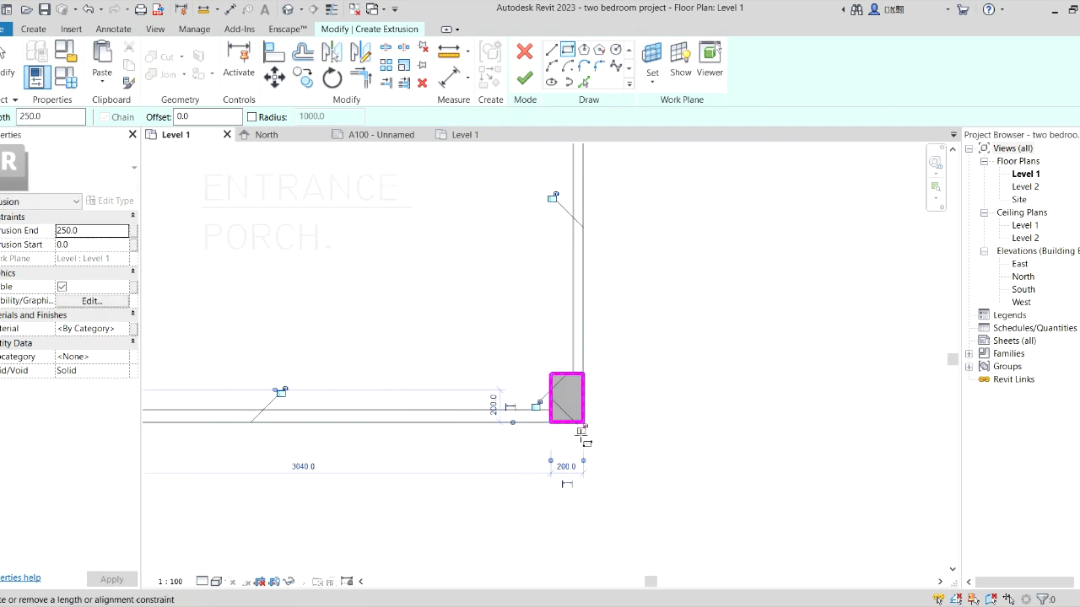
right_click(647, 312)
left_click(662, 315)
right_click(669, 284)
left_click(682, 291)
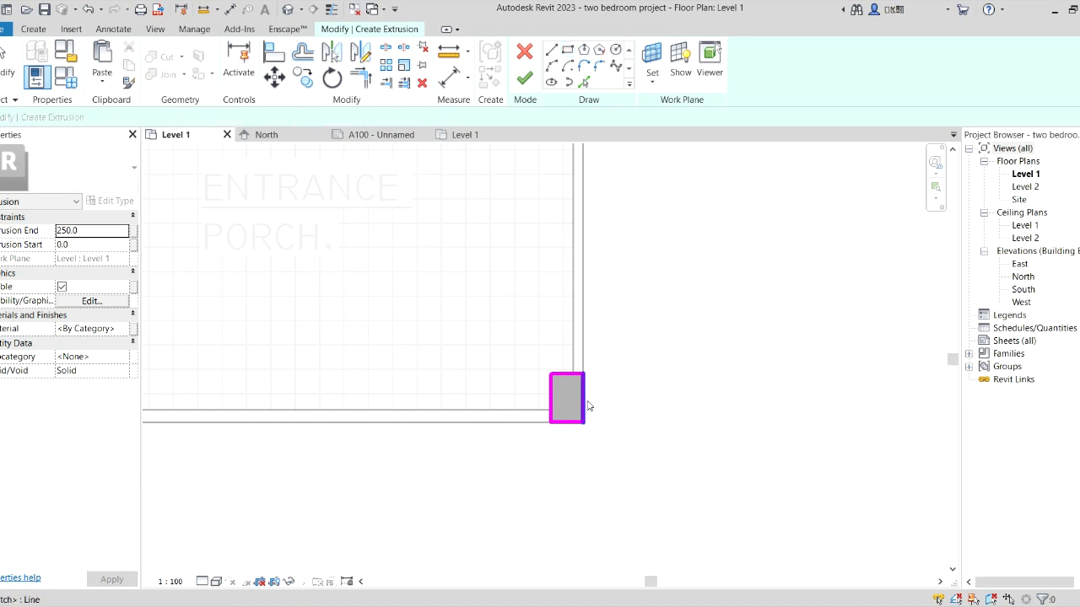
Move the rectangle's porch-side edge outward by setting the sketch width to 220 mm.
left_click(553, 407)
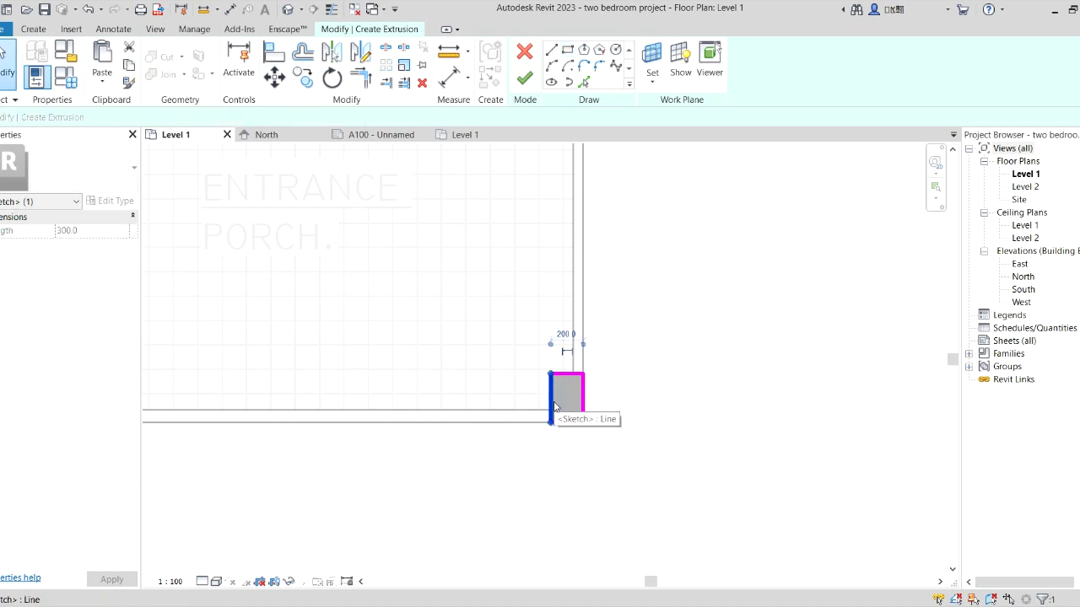
left_click(569, 335)
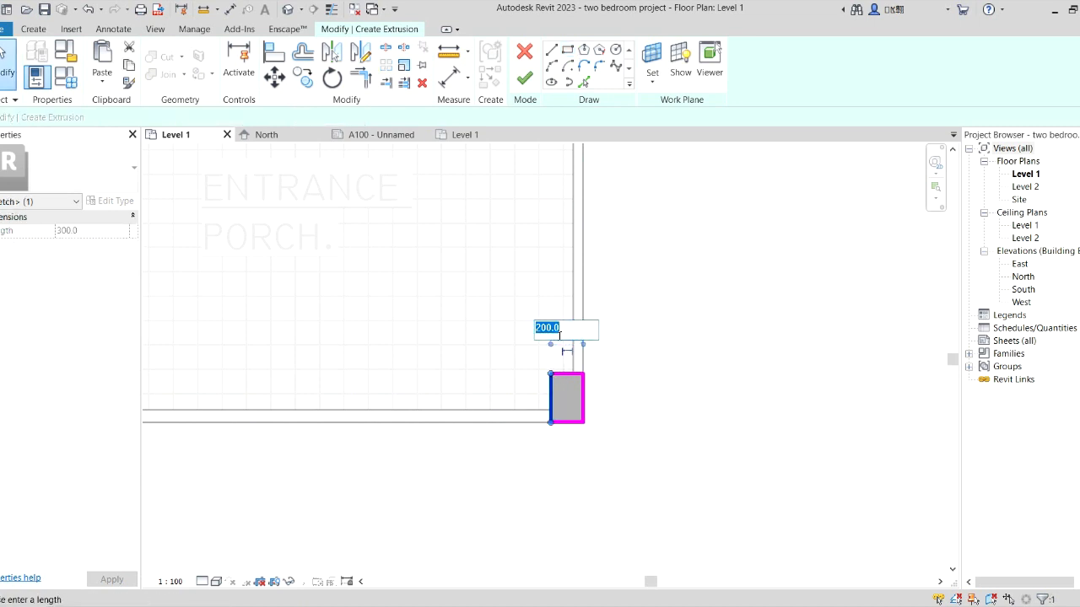
left_click_drag(547, 329, 552, 331)
type("2")
key("Return")
Set the sketch width to 2400 mm by moving the edge facing away from the porch.
left_click(583, 398)
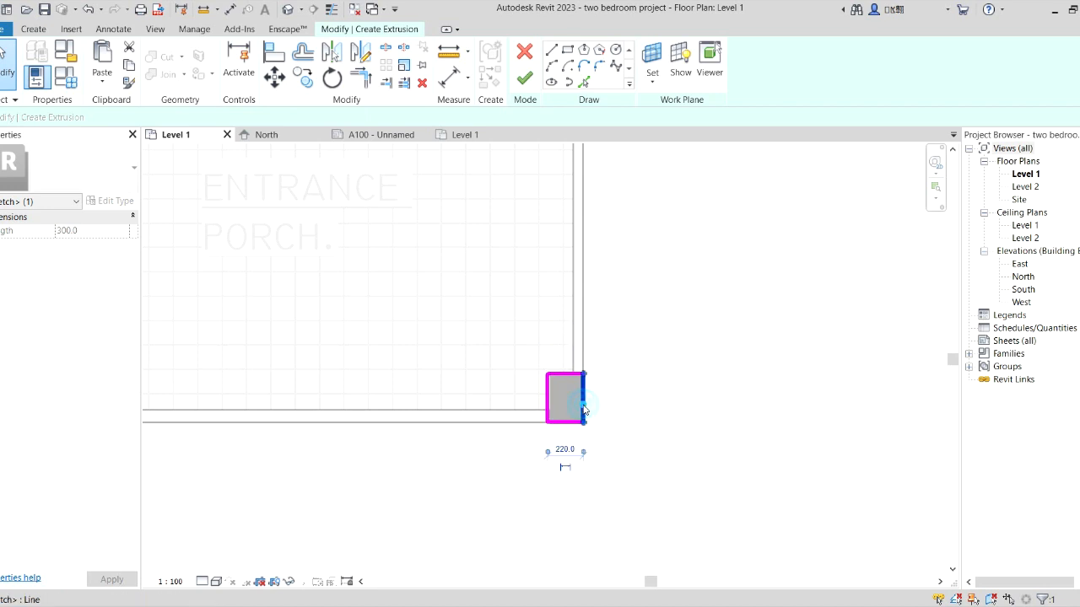
left_click(564, 451)
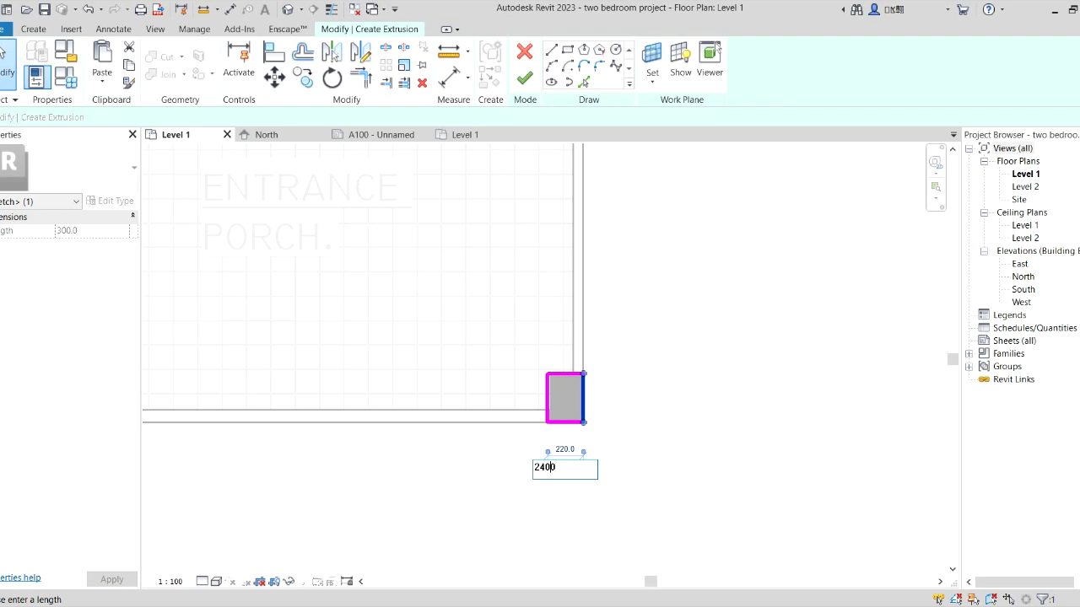
key("Return")
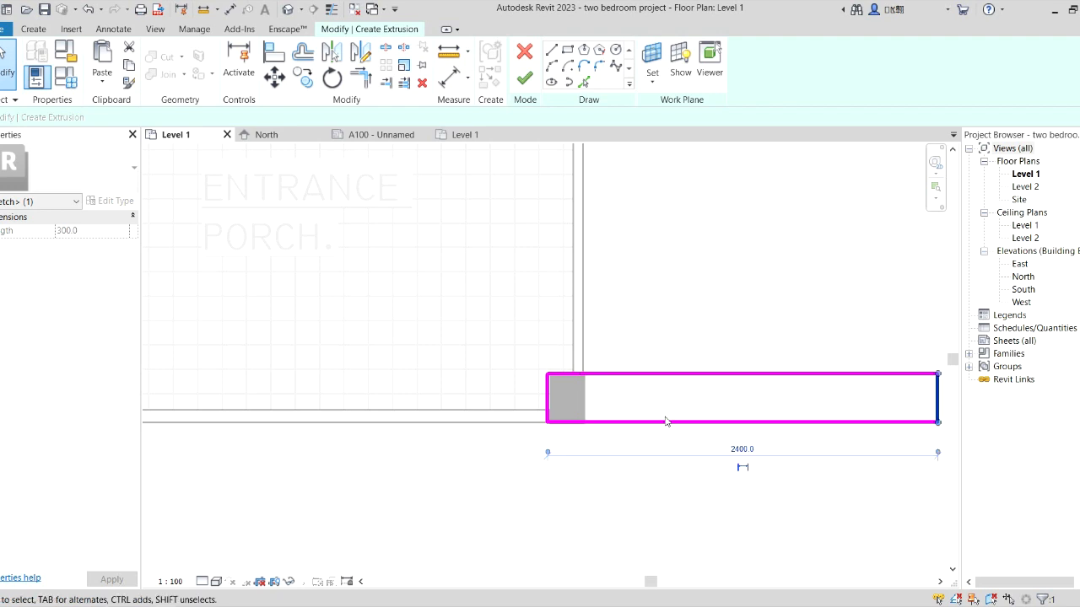
Correct the column sketch's width to 240 mm.
left_click(742, 449)
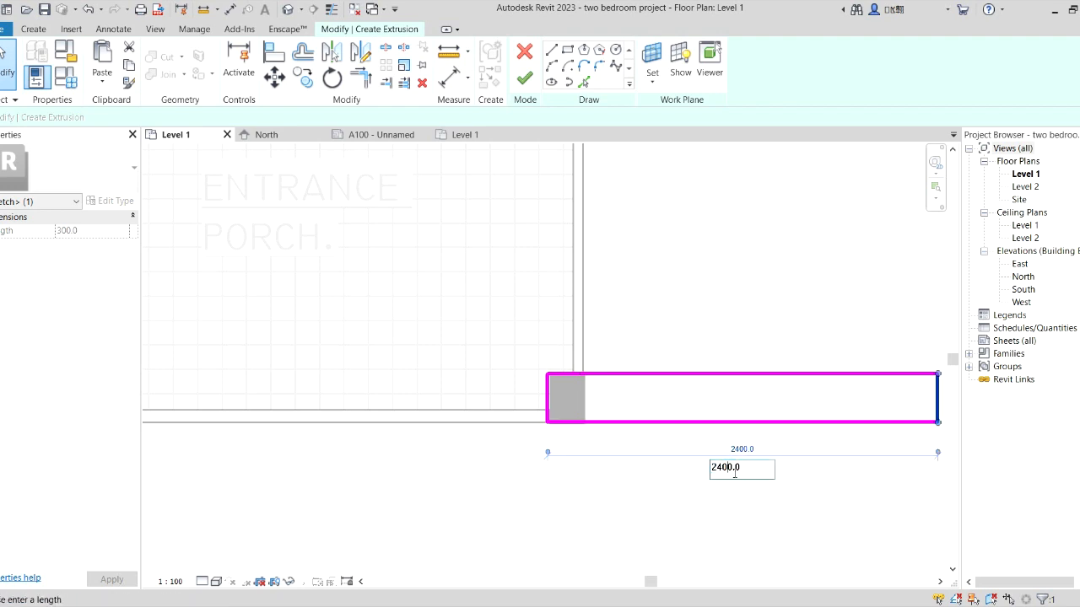
key("Return")
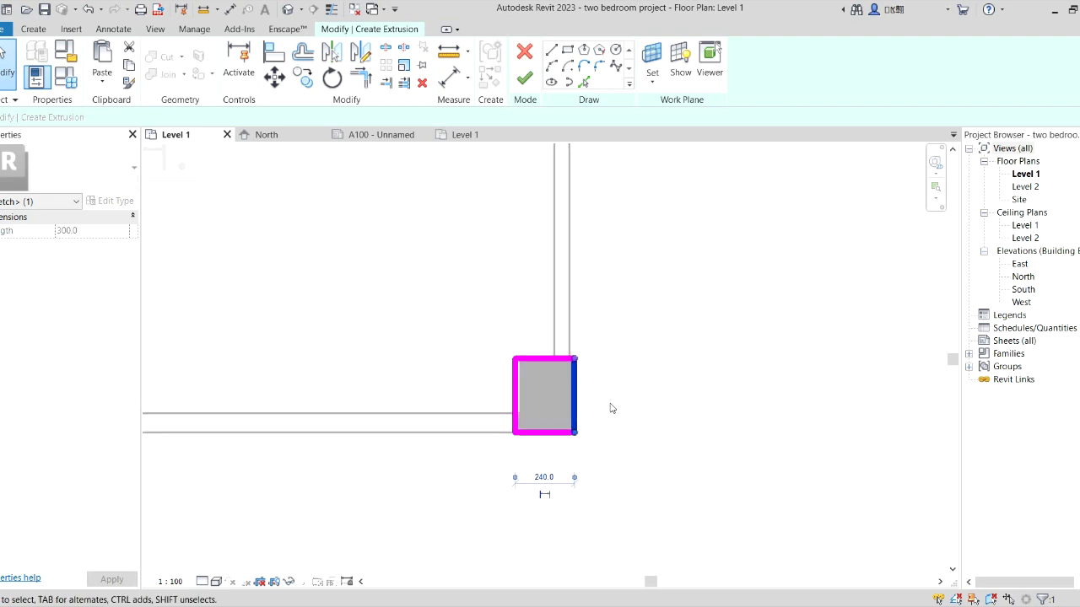
scroll(610, 407, "up", 2)
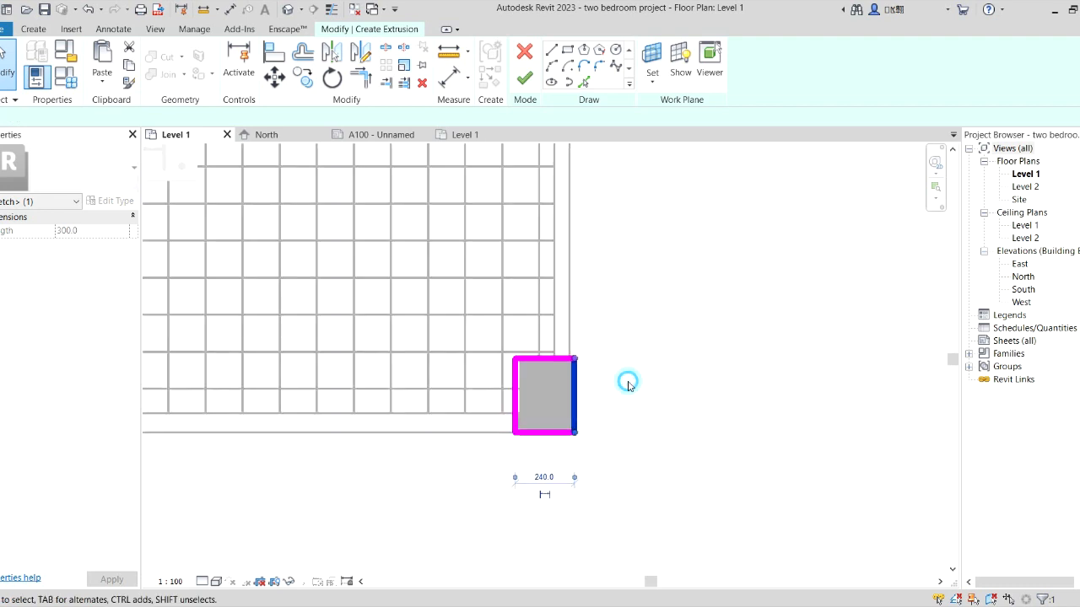
Set the column sketch's depth to 320 mm by moving its north edge.
left_click(567, 359)
left_click(601, 404)
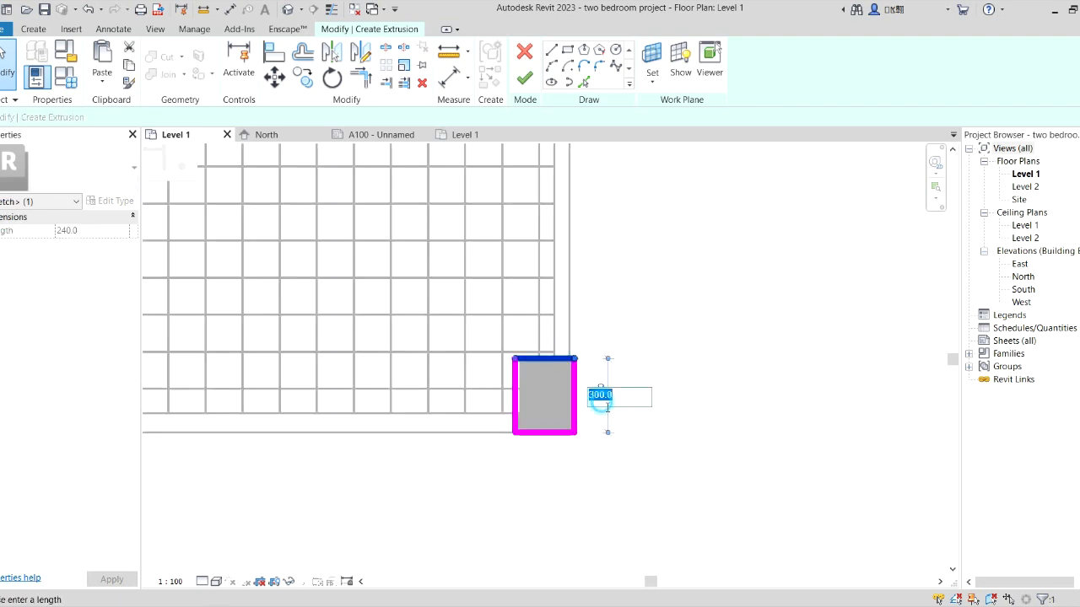
left_click(601, 396)
key("Return")
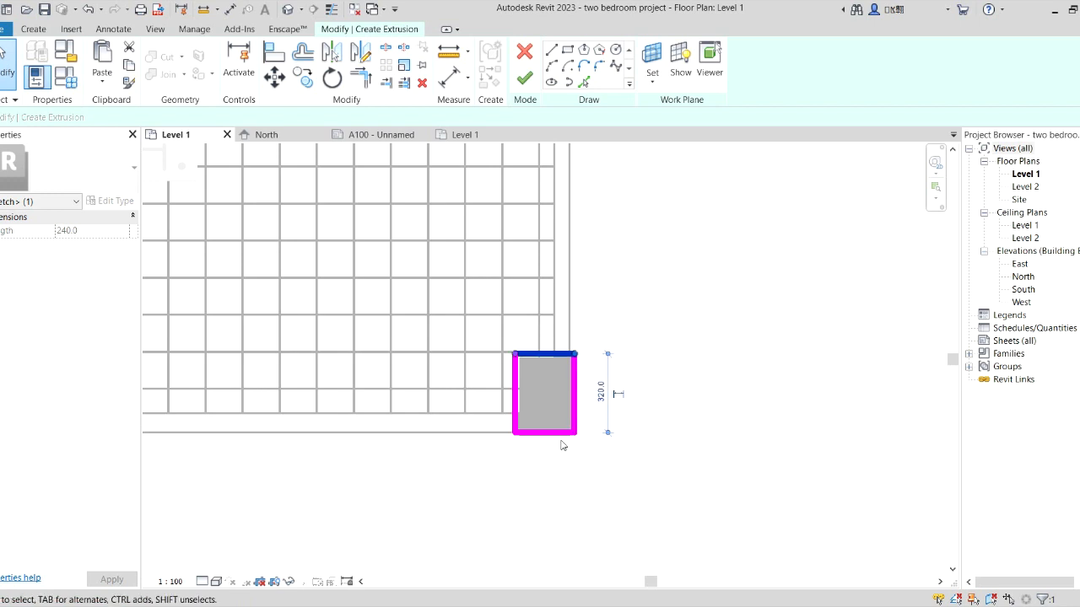
Move the column rectangle's south edge outward by about 20 mm through its depth dimension.
left_click(559, 432)
left_click(475, 392)
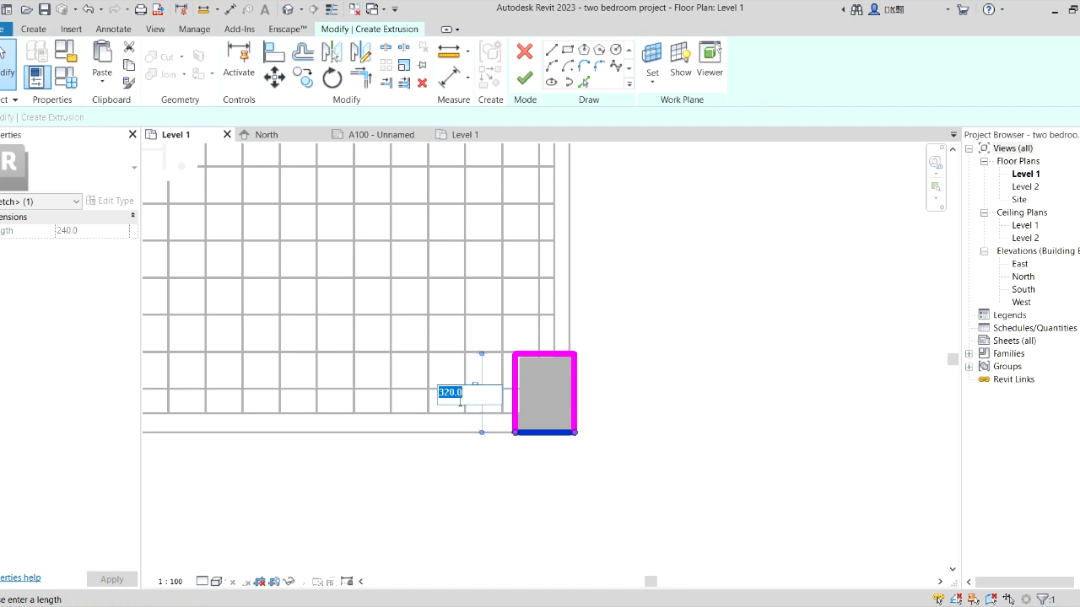
left_click(452, 394)
key("Return")
left_click(668, 429)
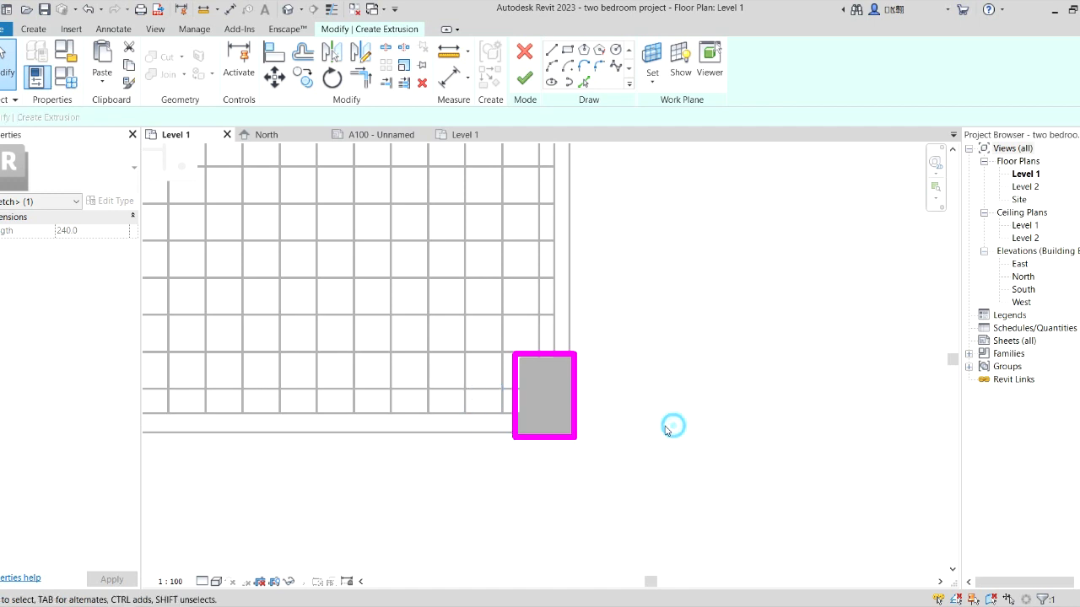
Finish the column extrusion and the in-place column model.
scroll(624, 435, "down", 2)
scroll(624, 434, "down", 2)
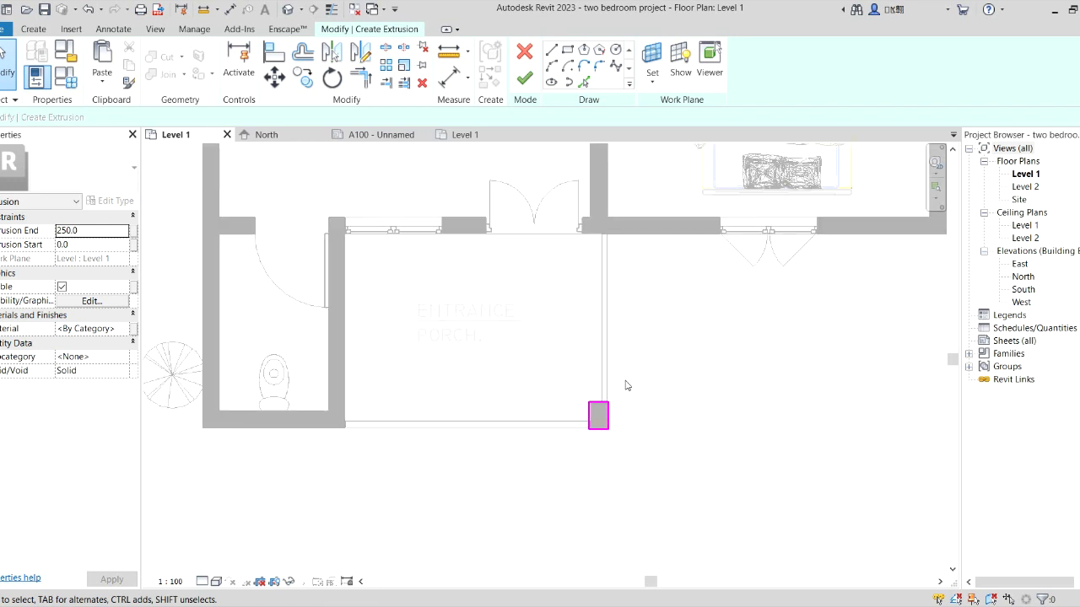
left_click(526, 78)
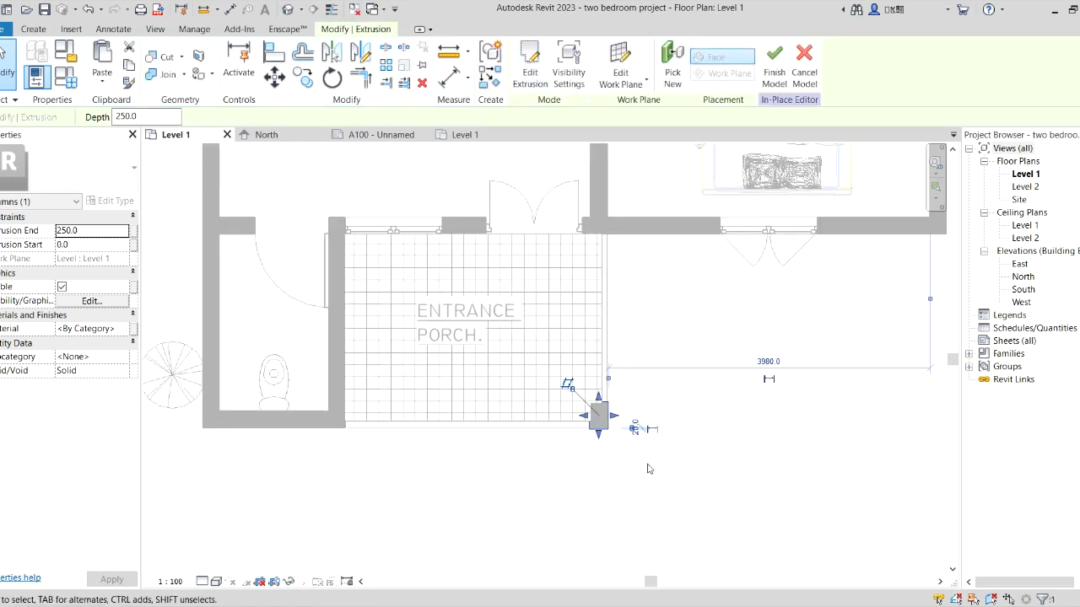
left_click(657, 489)
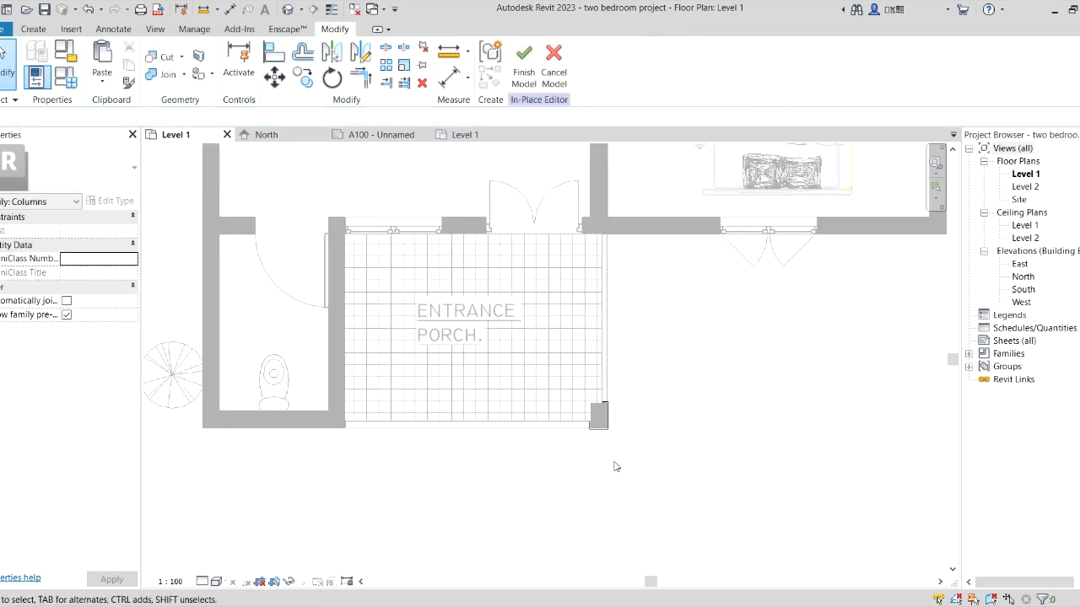
left_click(523, 76)
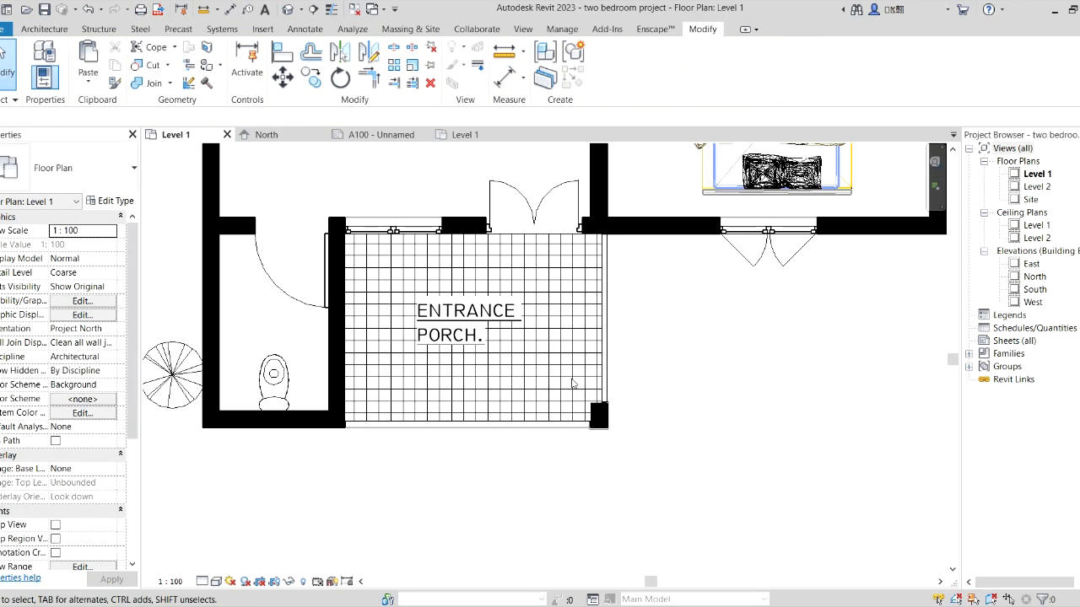
Open the South elevation to examine the porch column's height against the building.
scroll(688, 371, "down", 6)
scroll(675, 402, "up", 2)
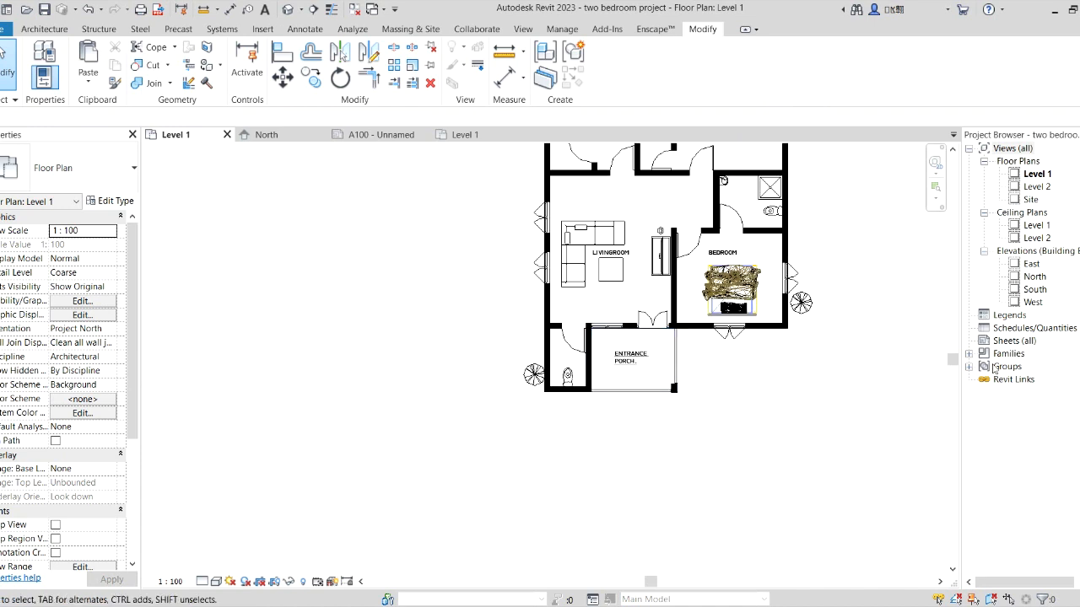
double_click(1035, 290)
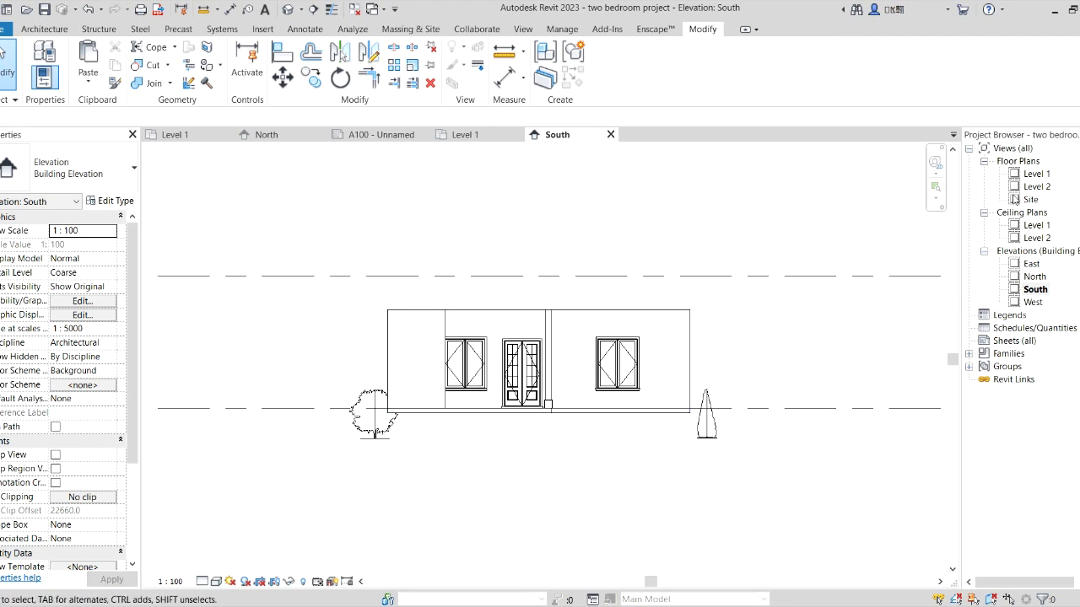
On the Level 2 floor plan, start a roof by footprint using Pick Lines with a 600 mm offset.
double_click(1037, 187)
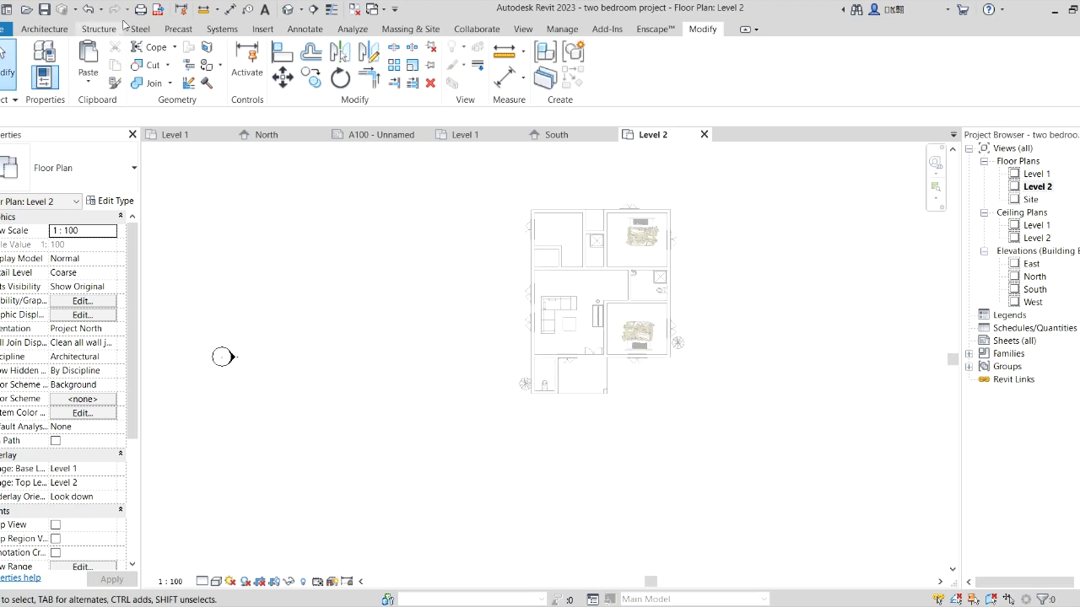
left_click(47, 29)
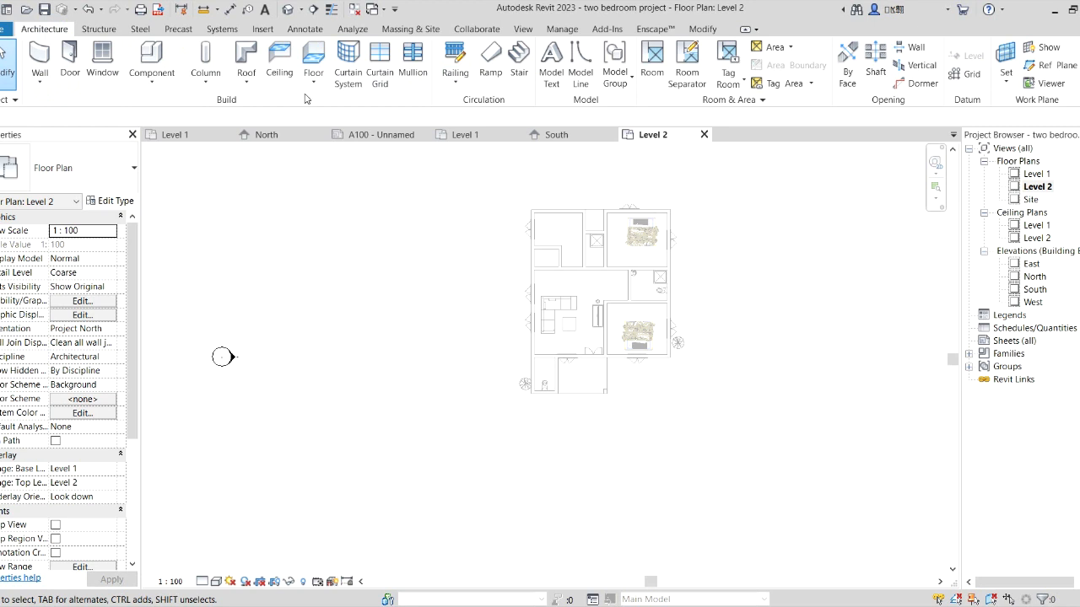
left_click(246, 80)
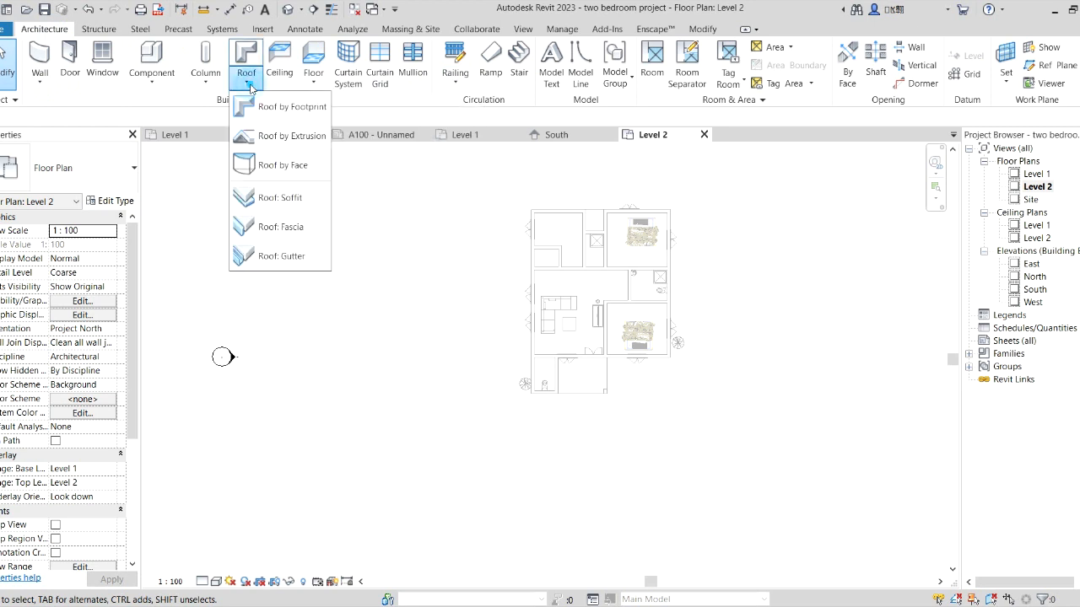
left_click(287, 106)
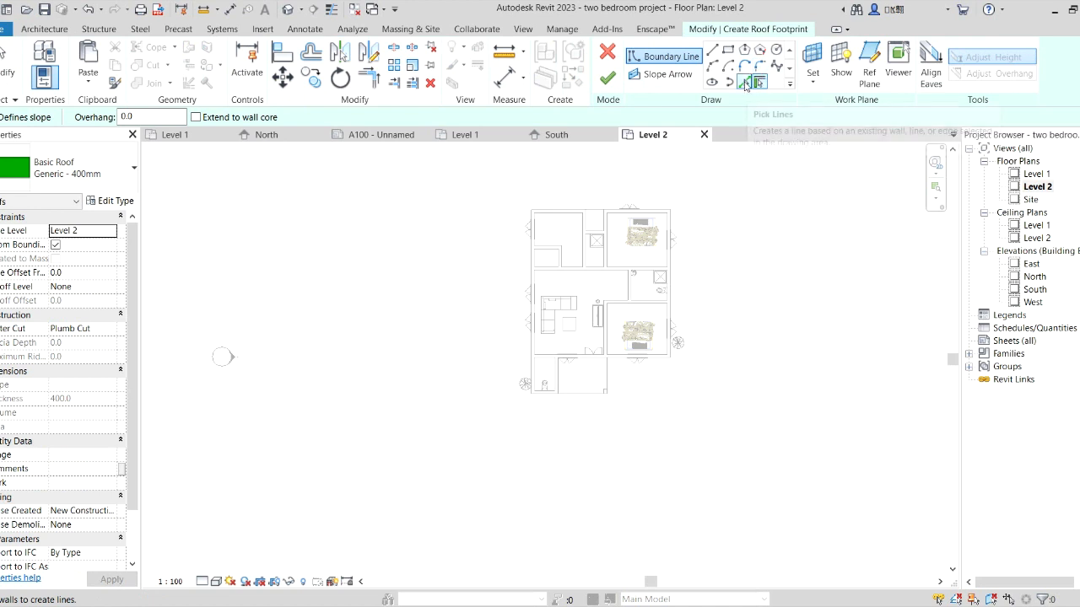
left_click(744, 83)
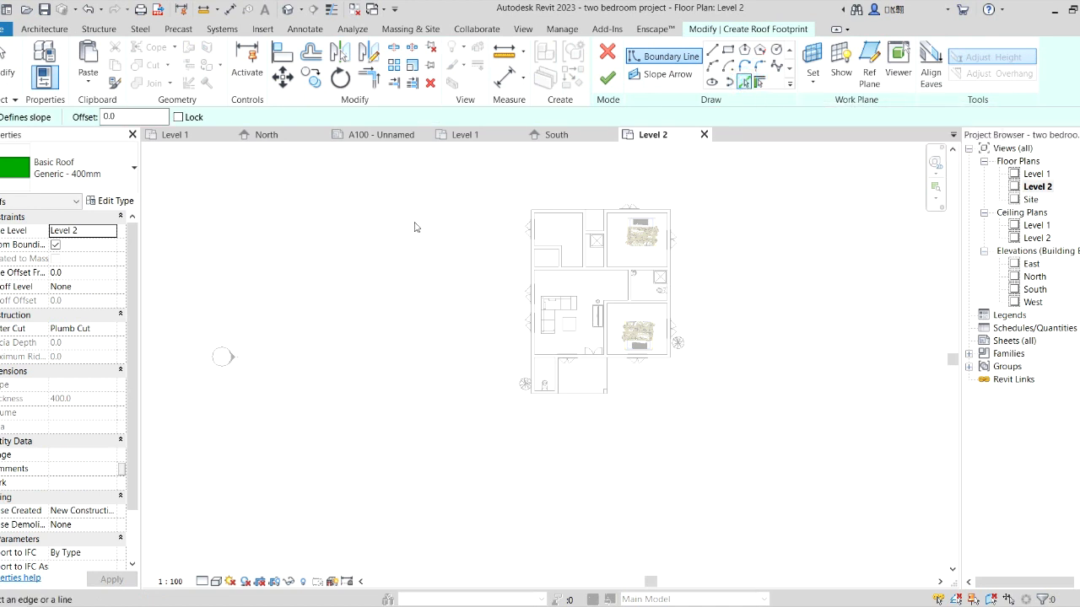
left_click_drag(132, 117, 80, 117)
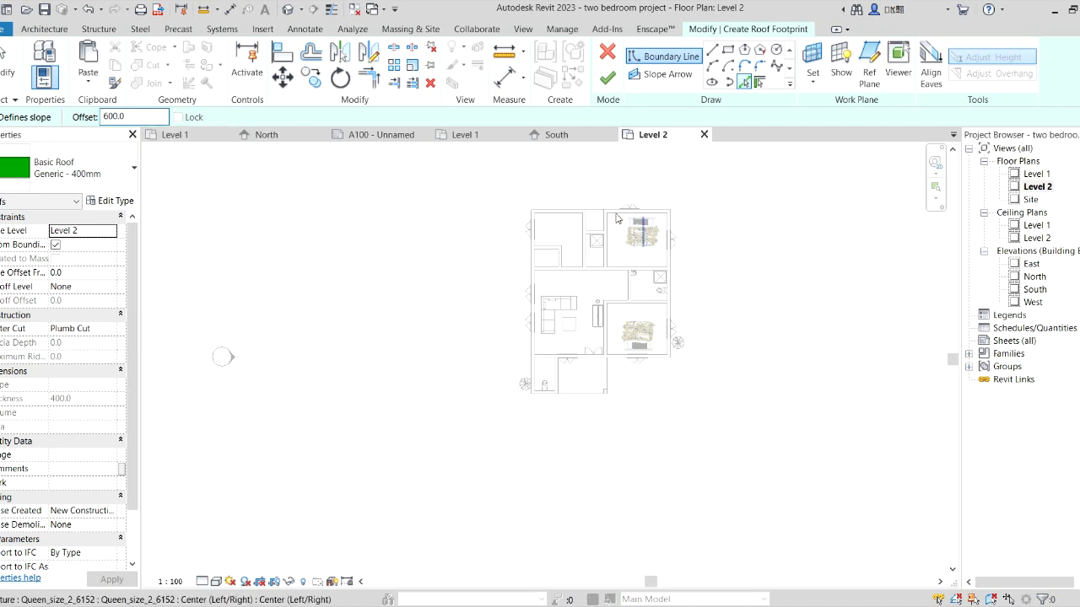
Create offset roof boundary lines outside the building's north, west and east walls.
scroll(561, 211, "up", 3)
left_click(552, 220)
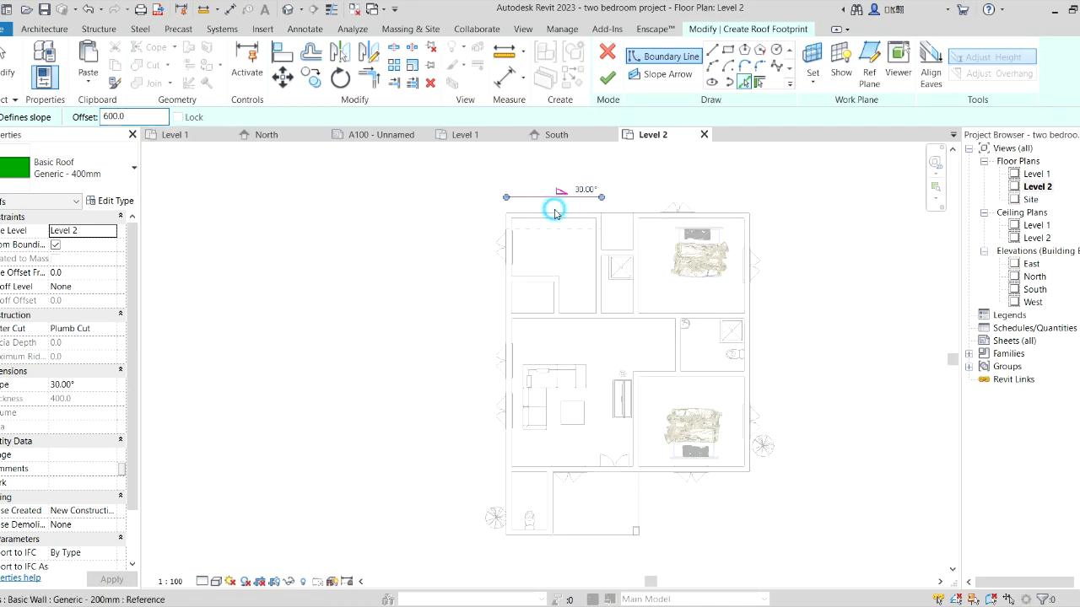
left_click(506, 287)
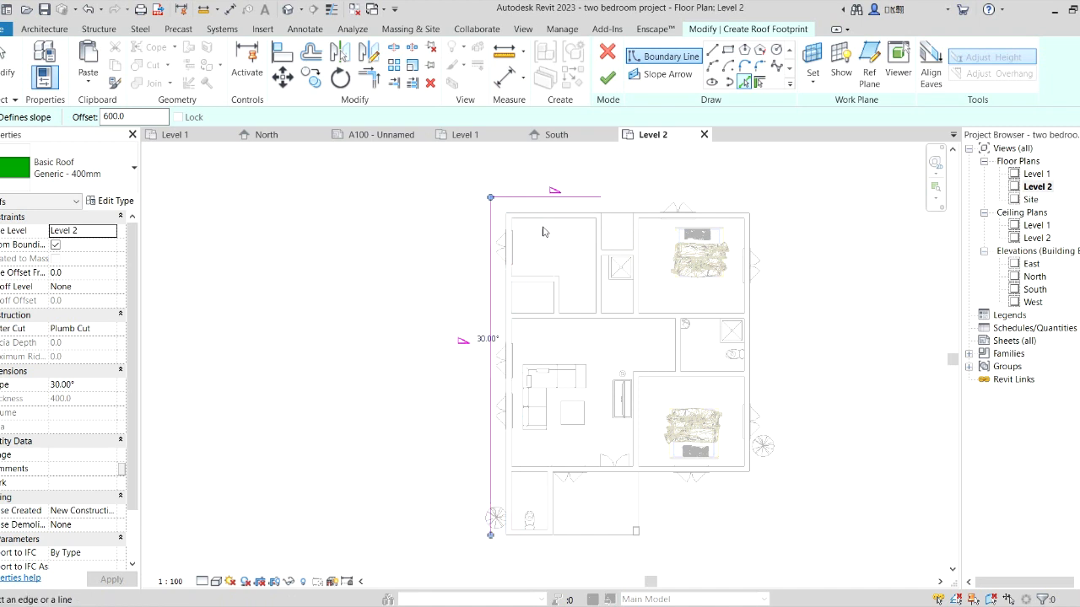
left_click(752, 300)
scroll(645, 495, "up", 3)
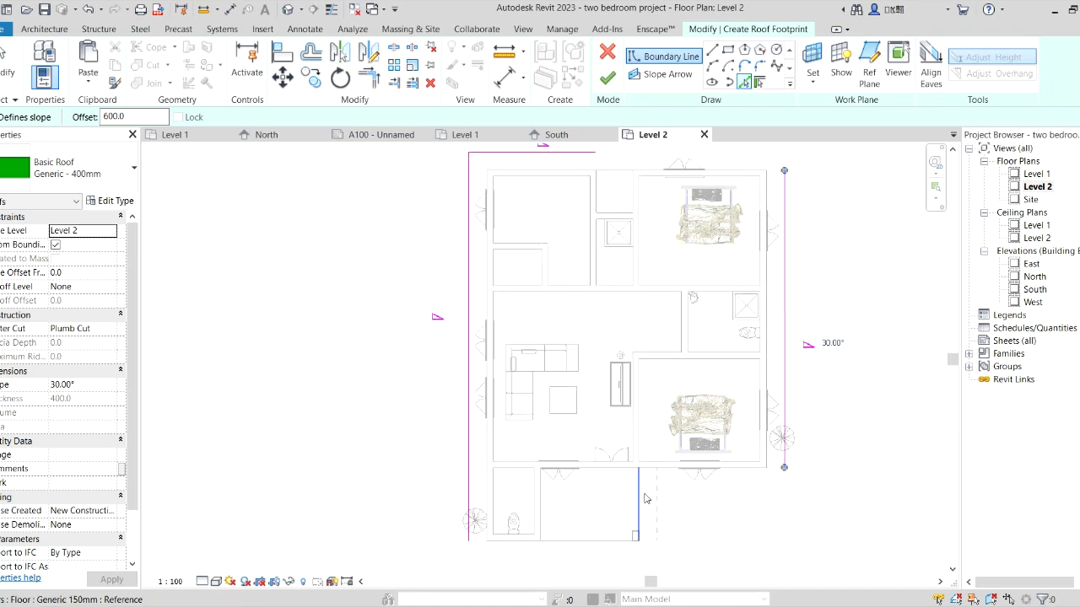
Add offset roof boundary lines along the porch's east side, the front bedroom's south wall and the porch's south edge.
left_click(640, 493)
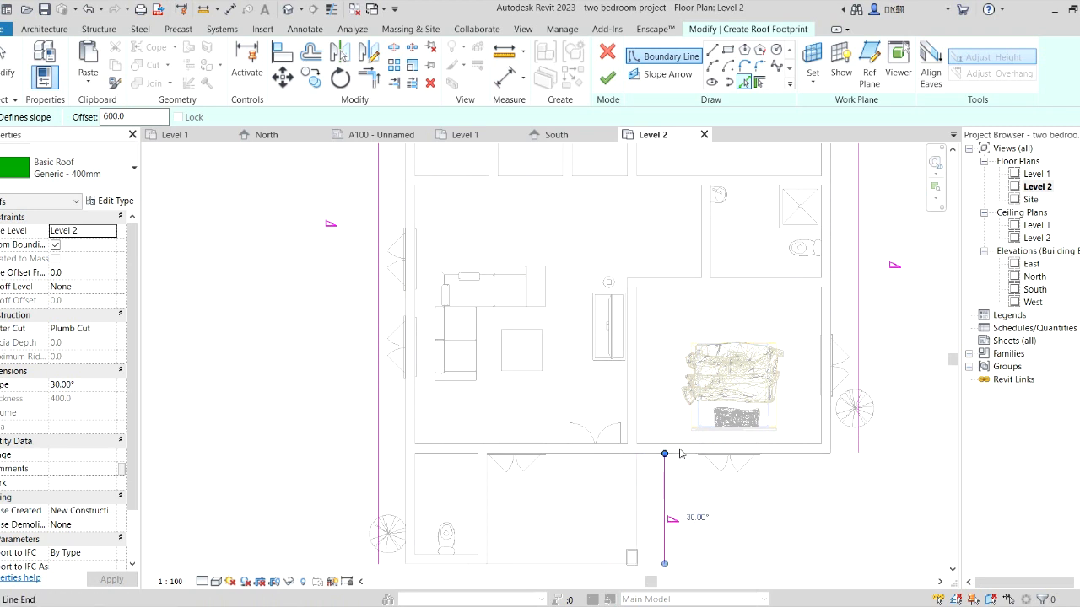
left_click(809, 459)
scroll(624, 472, "down", 3)
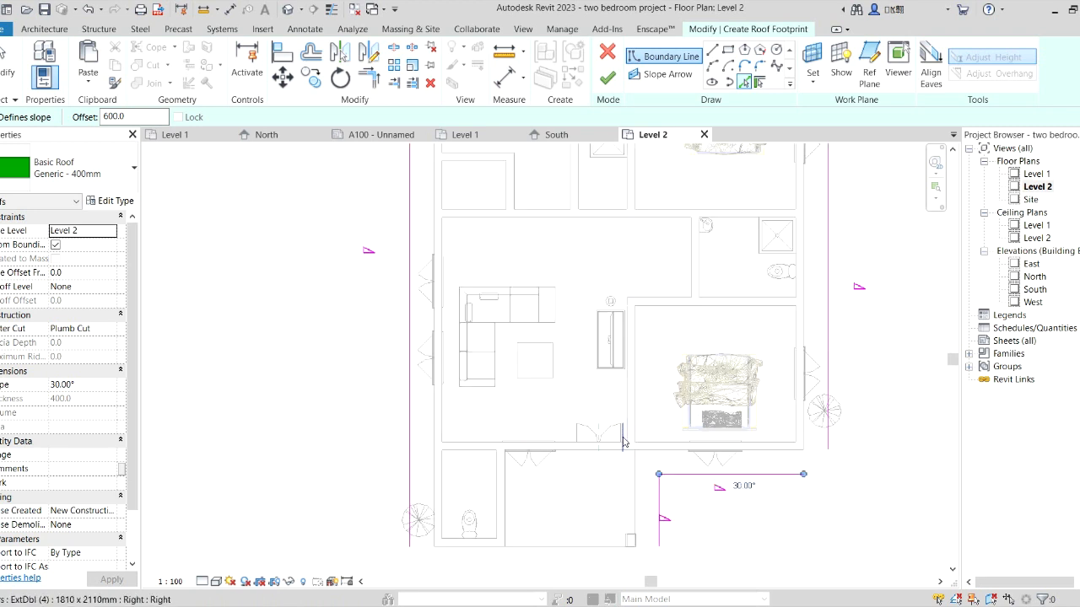
left_click(594, 513)
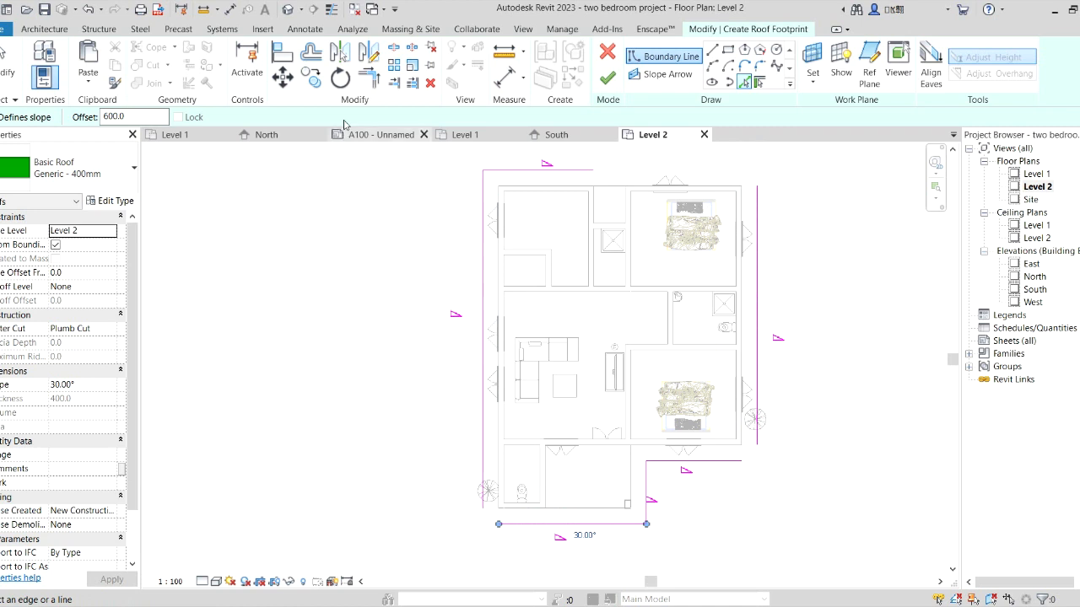
Trim and extend the roof boundary lines to meet at the southwest, southeast and northeast corners.
left_click(370, 78)
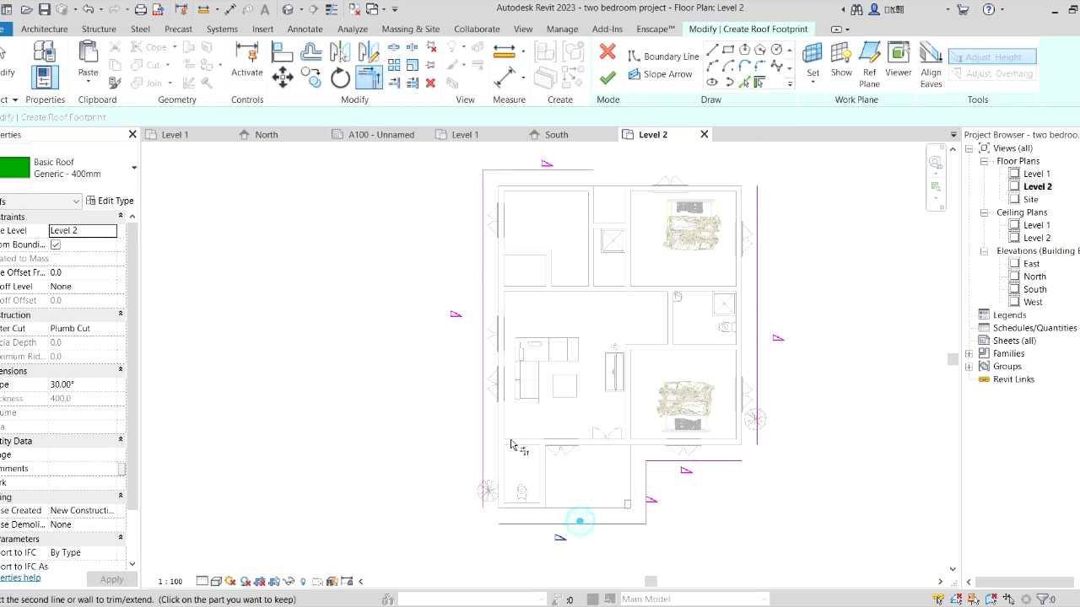
left_click(580, 522)
left_click(487, 440)
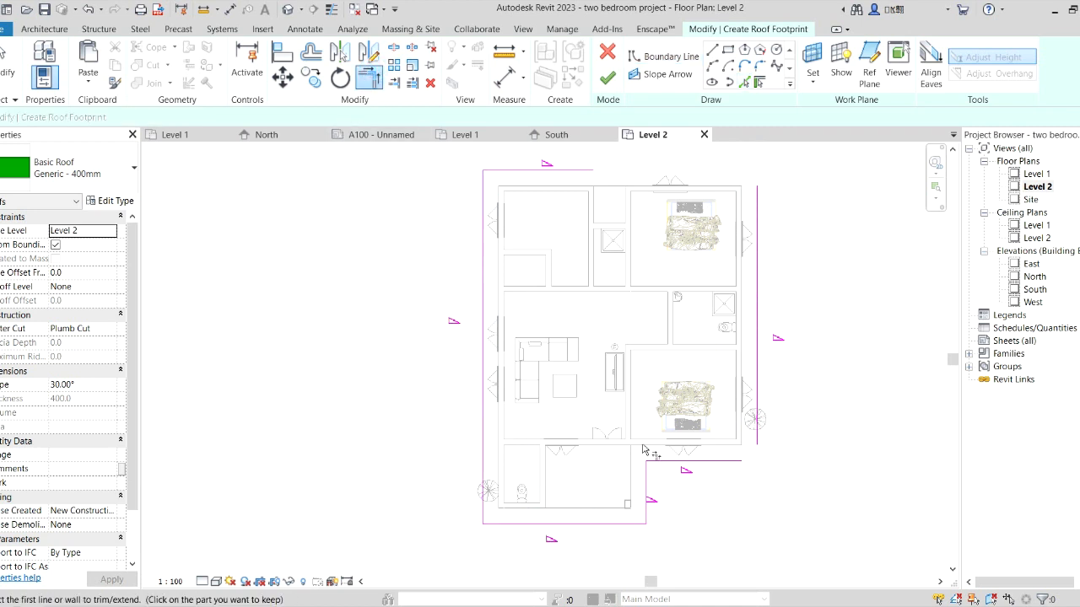
left_click(710, 461)
left_click(756, 393)
left_click(755, 255)
left_click(579, 172)
left_click(534, 172)
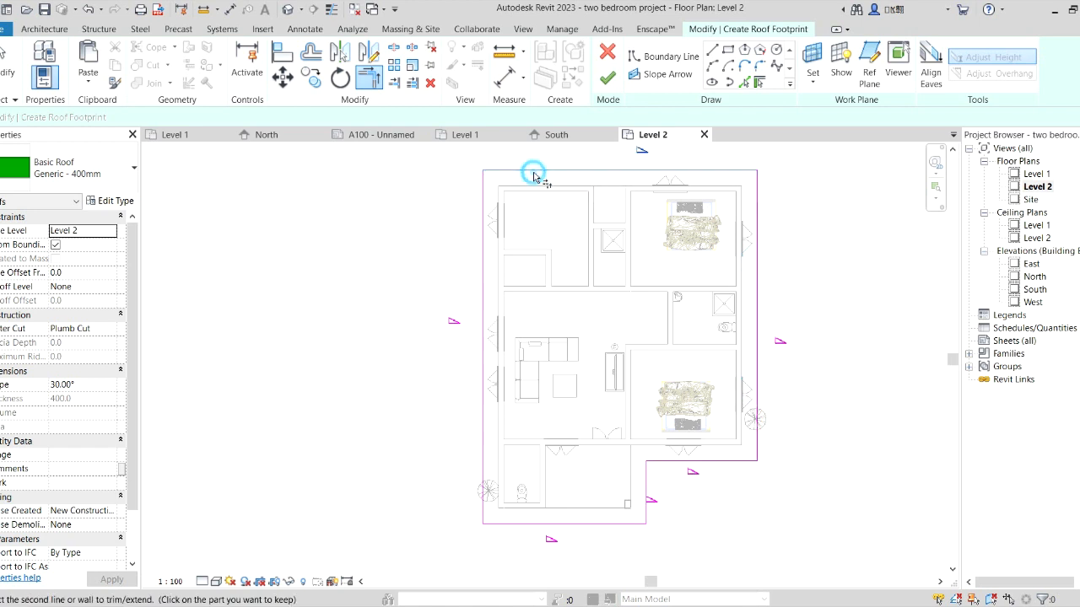
right_click(382, 202)
left_click(419, 205)
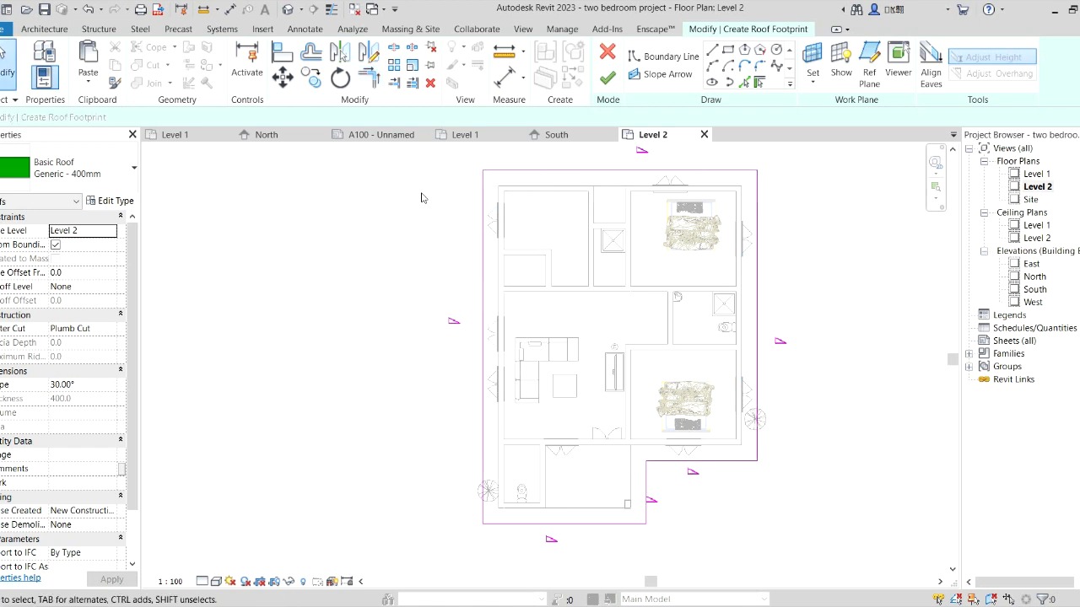
Shorten the boundary line south of the front bedroom to 3400 mm, opening its corner, and try to finish the roof footprint.
left_click(743, 466)
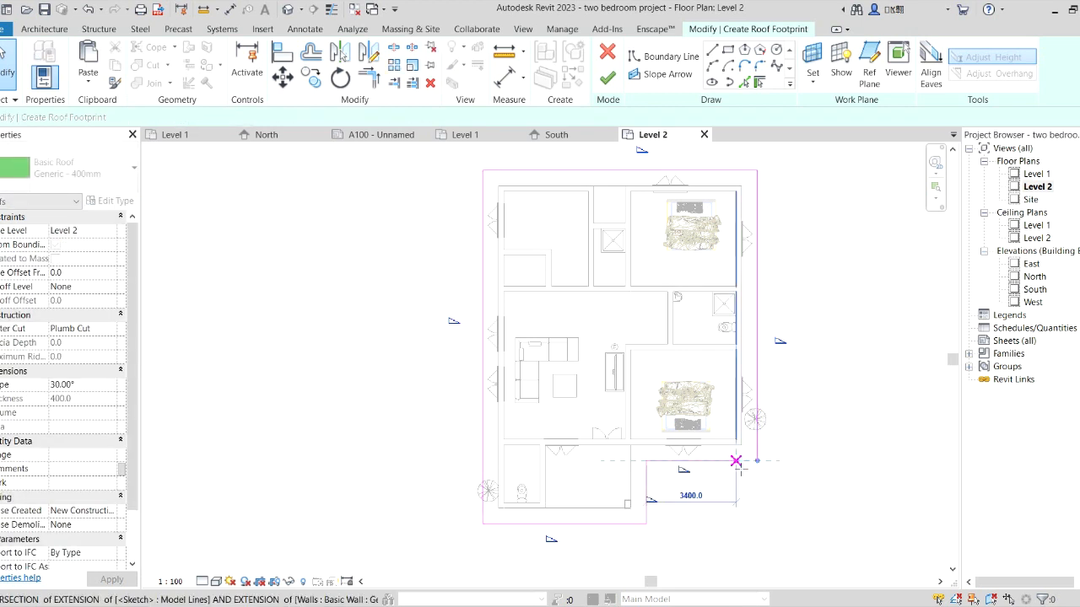
scroll(763, 304, "up", 2)
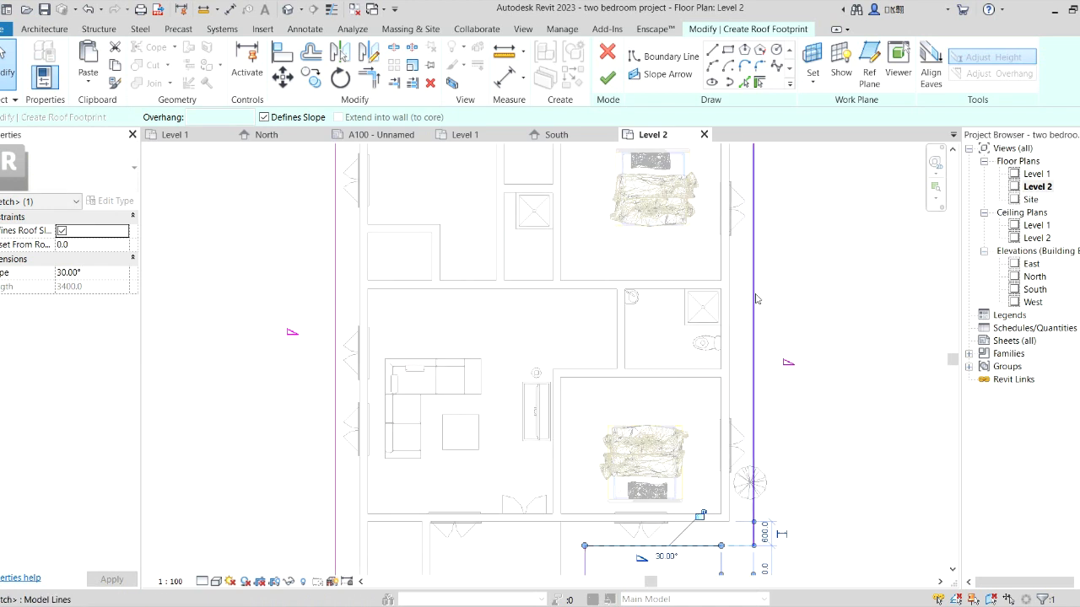
scroll(756, 313, "down", 2)
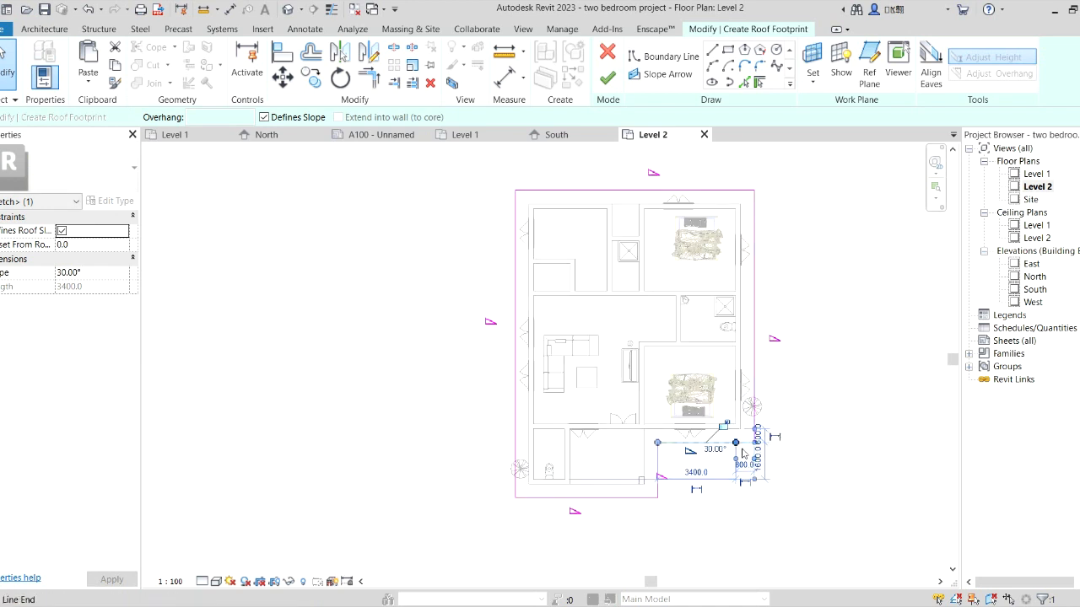
left_click(830, 393)
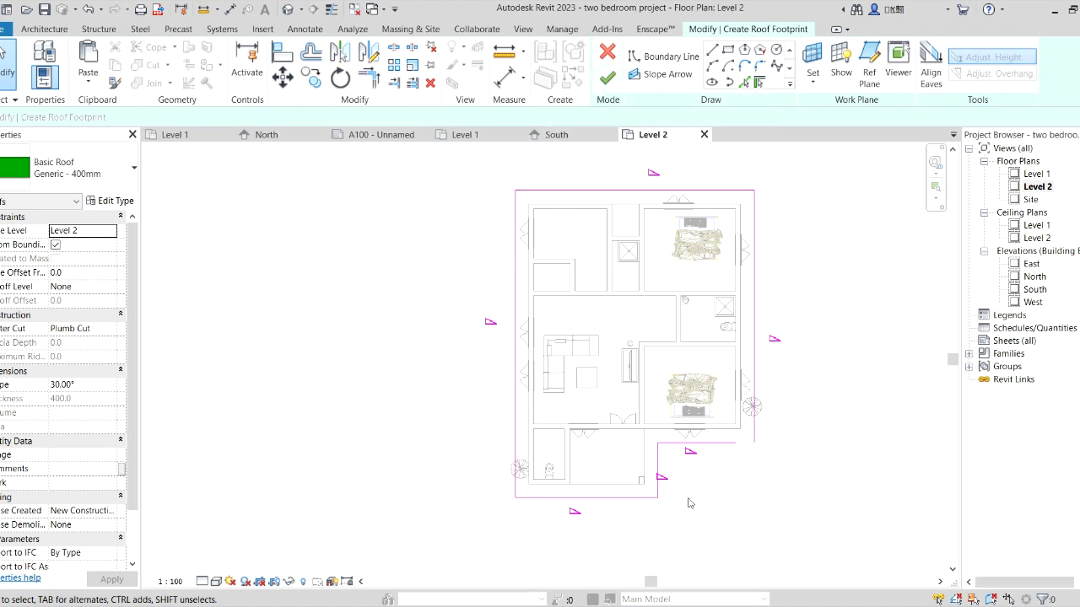
left_click(606, 77)
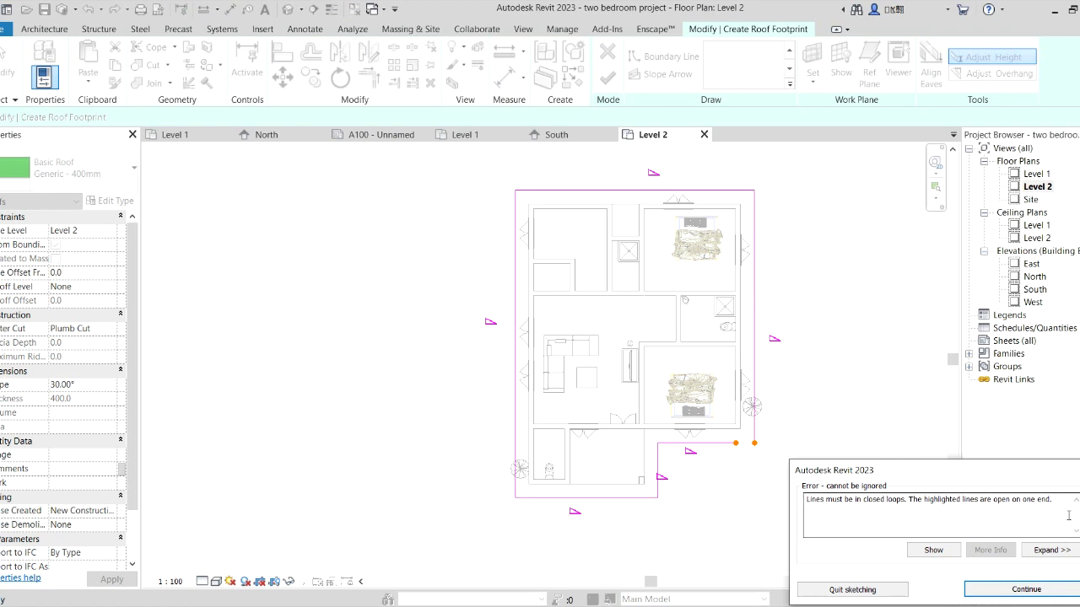
left_click(1027, 590)
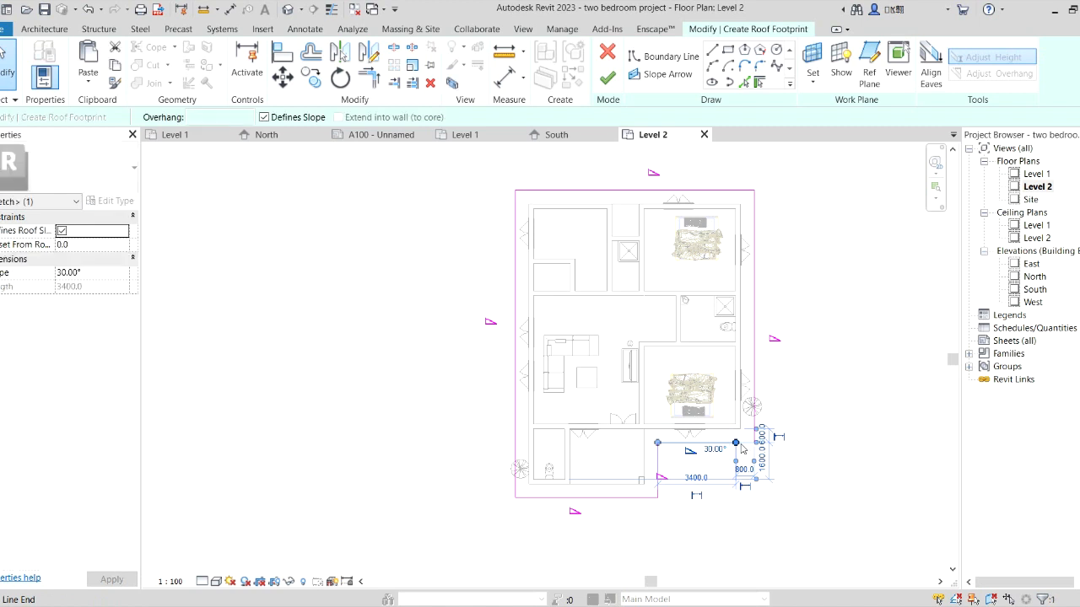
Extend the boundary line south of the front bedroom to the east boundary line, closing the open southeast corner.
left_click(754, 442)
key("Escape")
key("Escape")
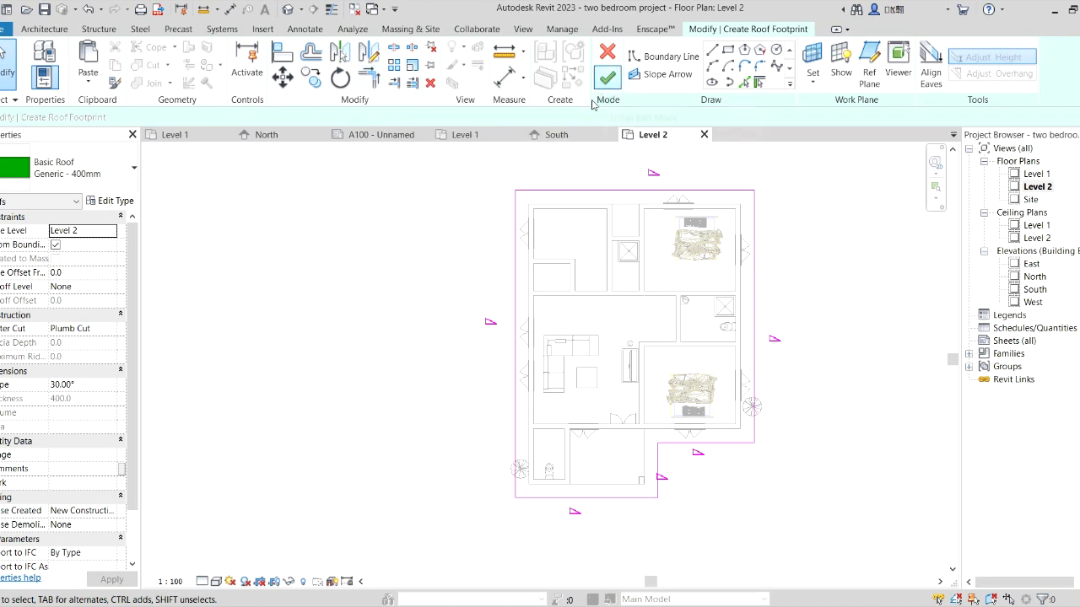
scroll(491, 290, "down", 1)
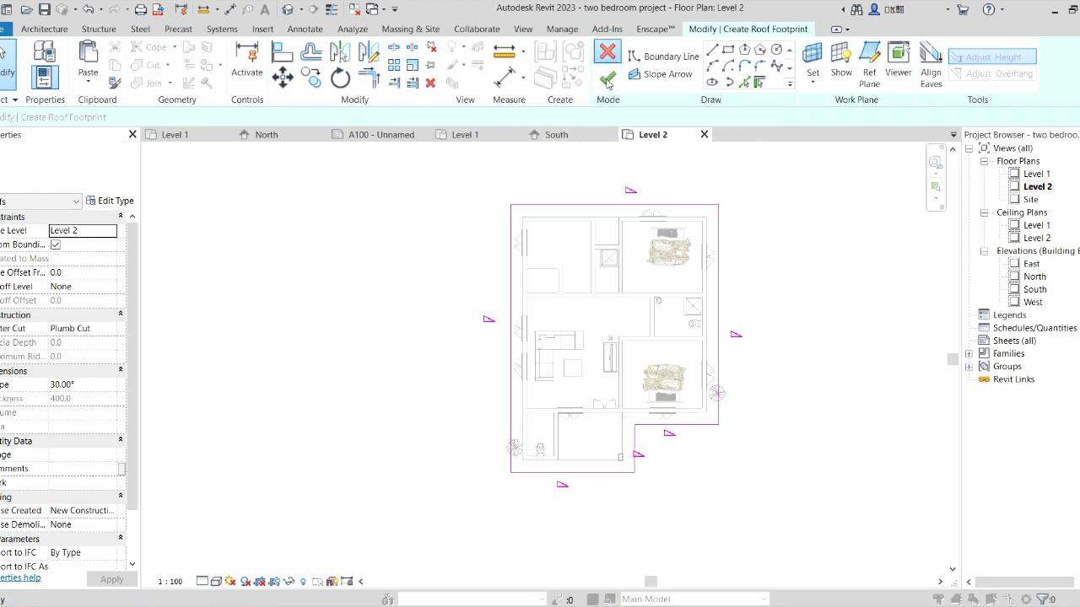
Finish the roof footprint and save the project.
left_click(608, 52)
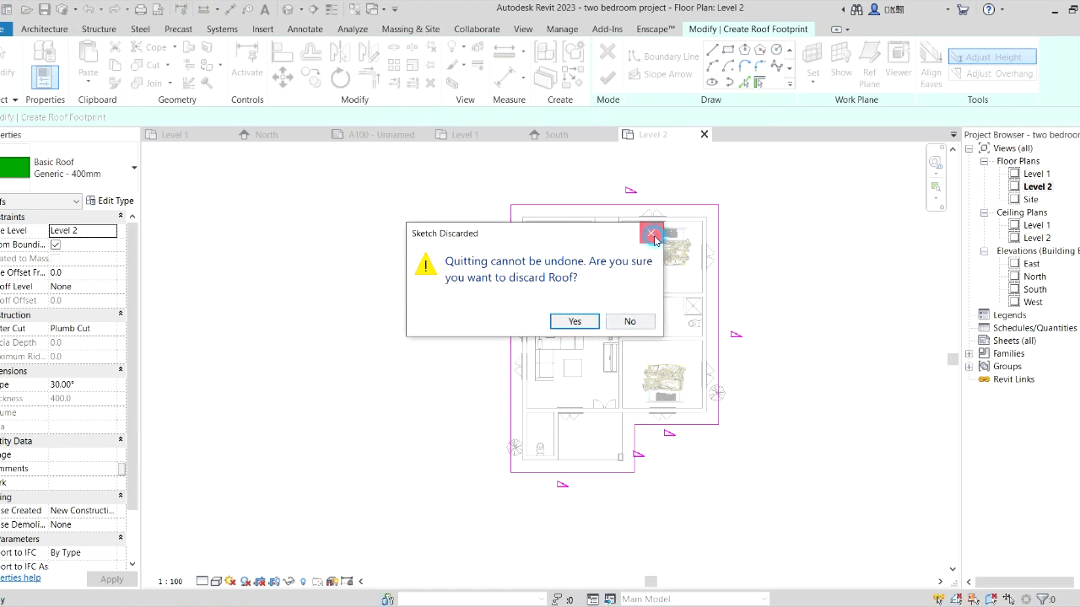
left_click(650, 233)
left_click(608, 76)
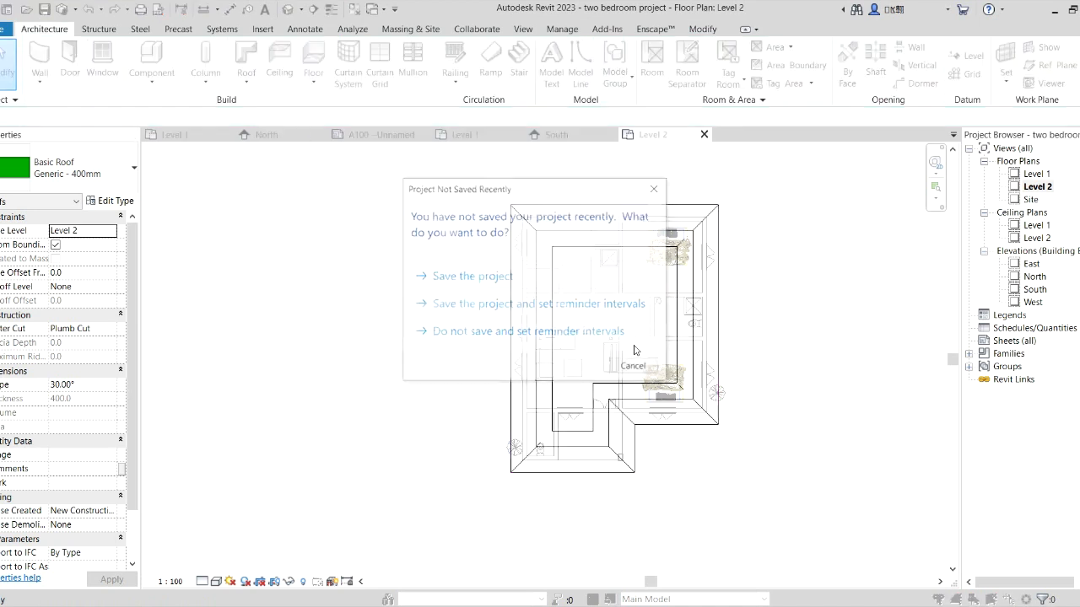
left_click(472, 276)
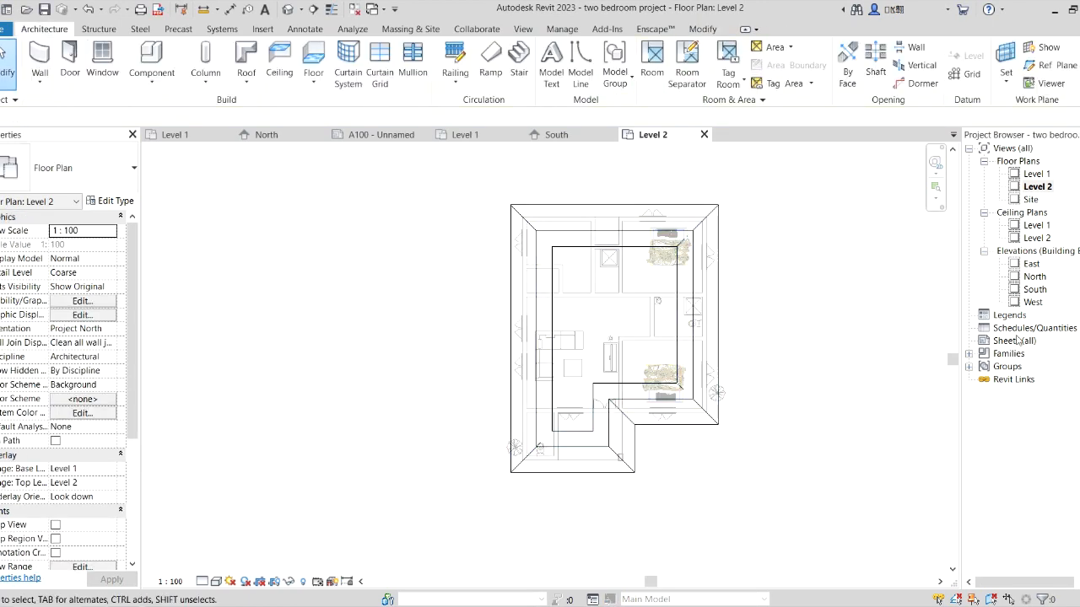
In the South elevation, set the elevation of Level 2 to 3000 mm.
double_click(1034, 290)
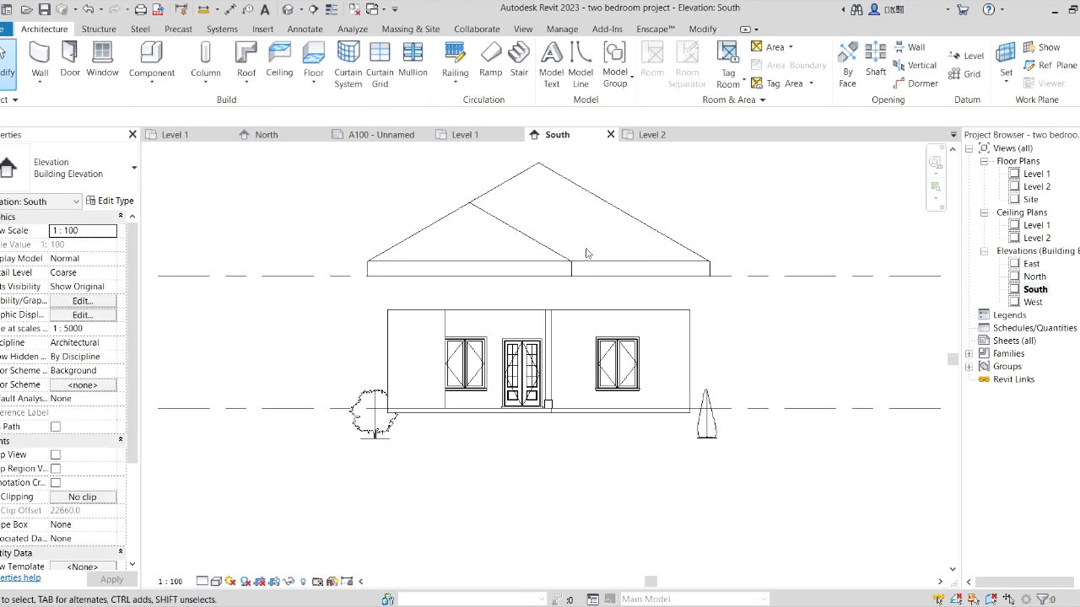
scroll(585, 277, "down", 2)
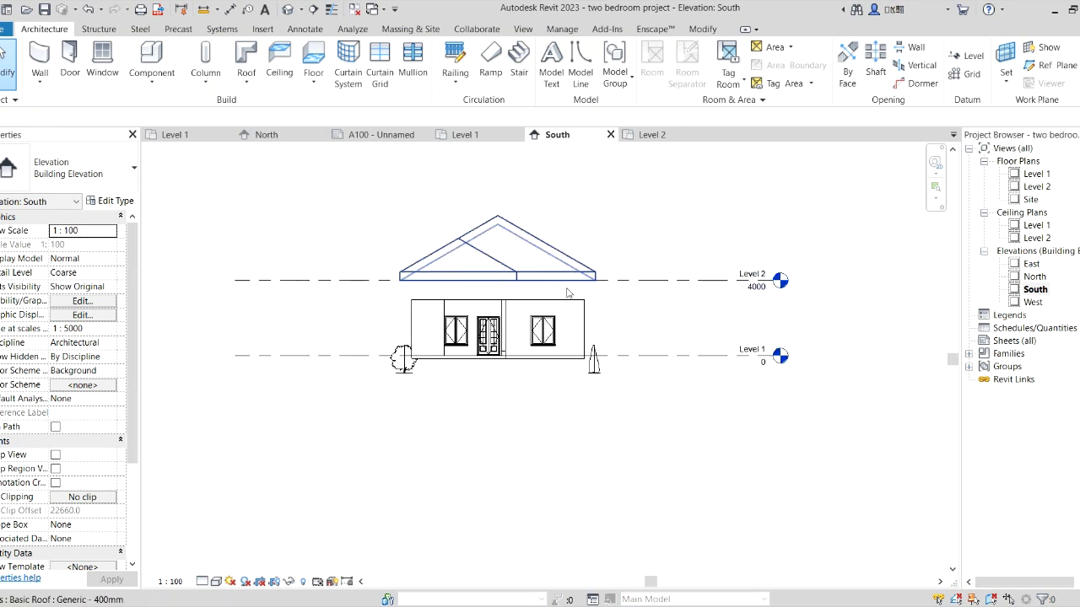
left_click(699, 274)
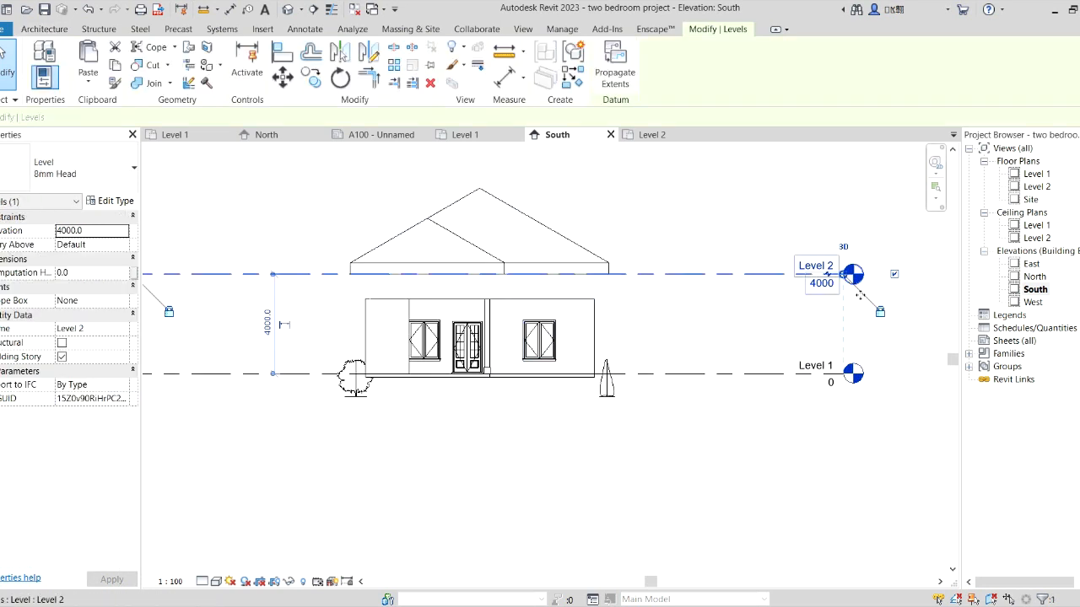
left_click(822, 291)
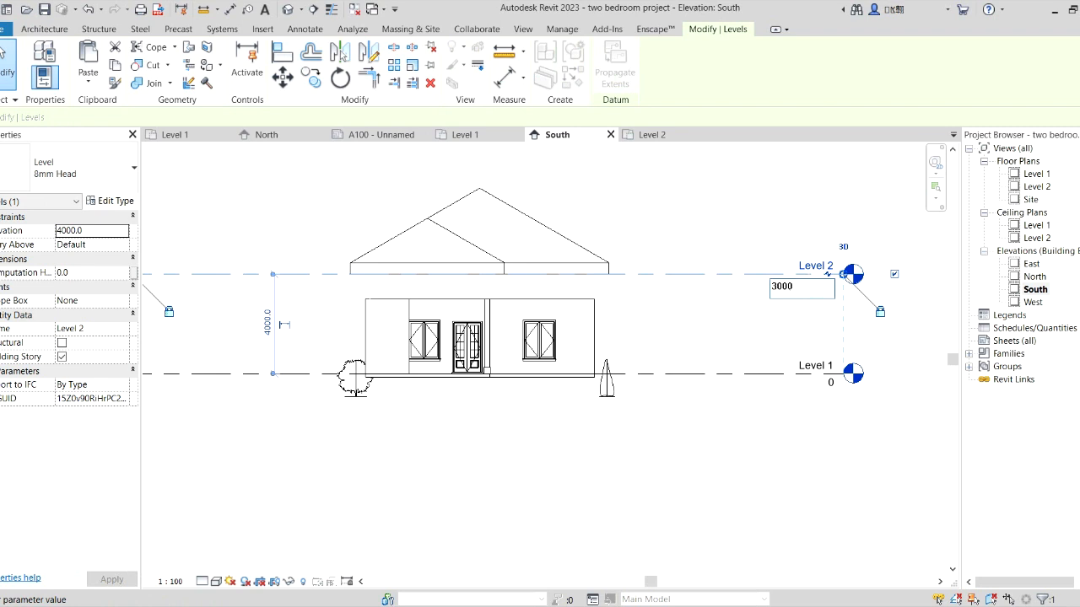
type("3000")
key("Return")
left_click(680, 217)
scroll(452, 314, "down", 1)
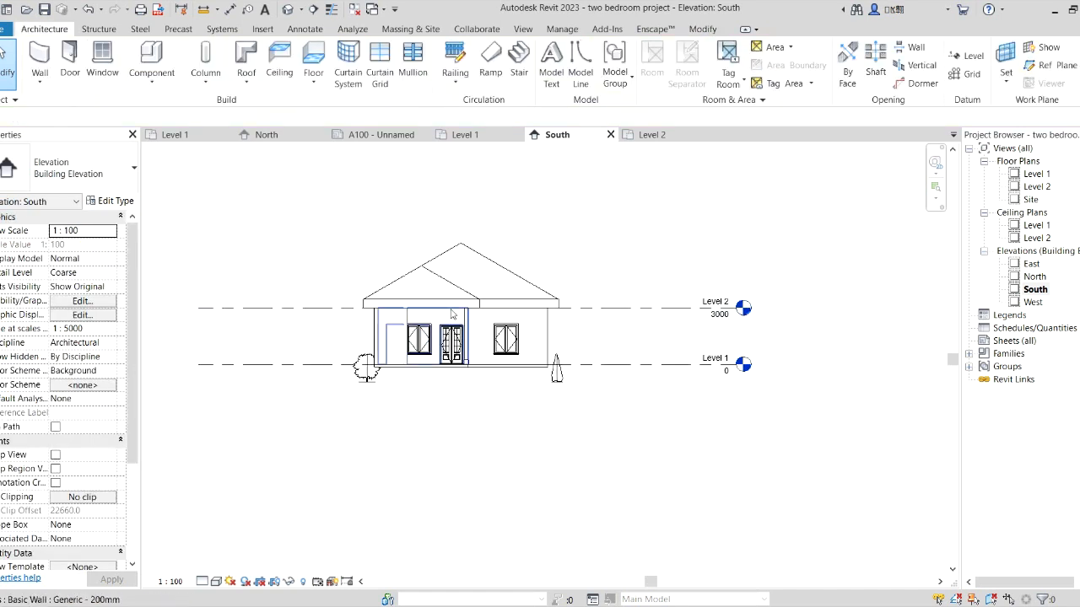
Set the structure layer thickness of the Generic - 400mm roof type to 50 mm.
scroll(537, 304, "up", 4)
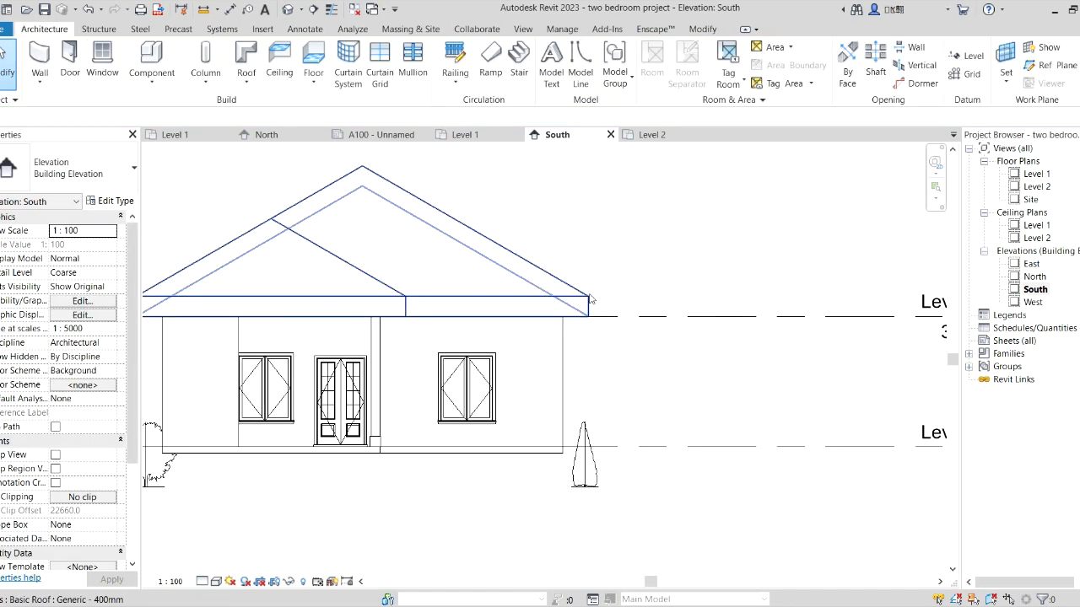
left_click(591, 300)
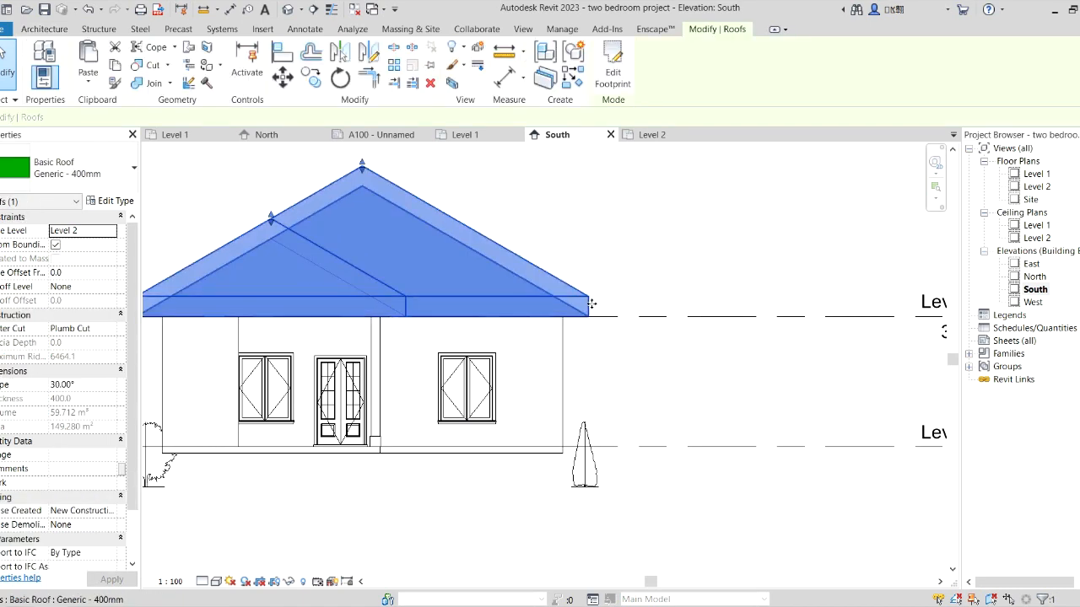
left_click(112, 202)
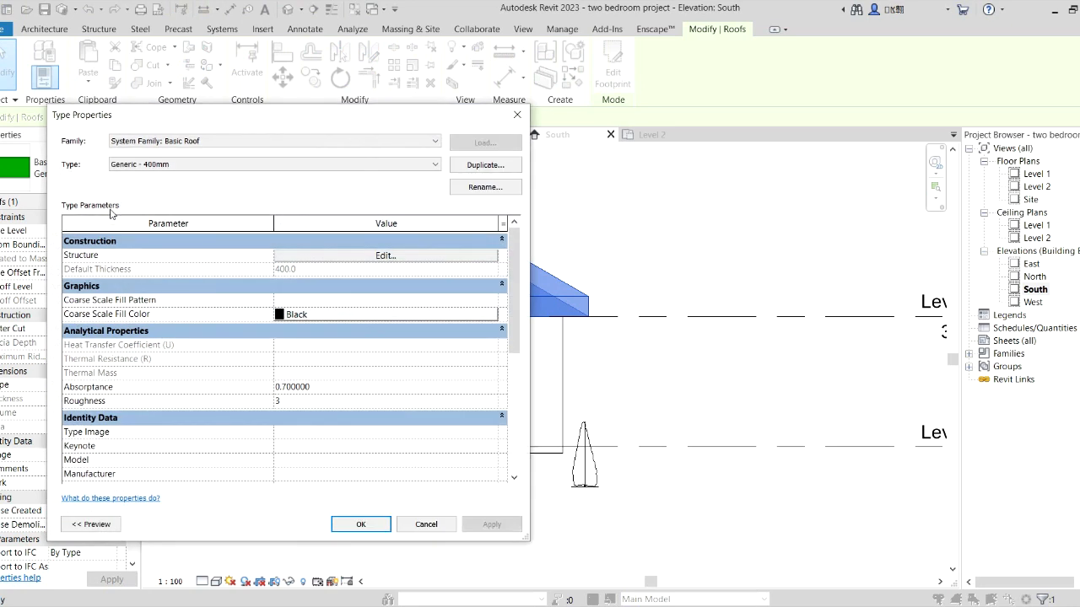
left_click(384, 254)
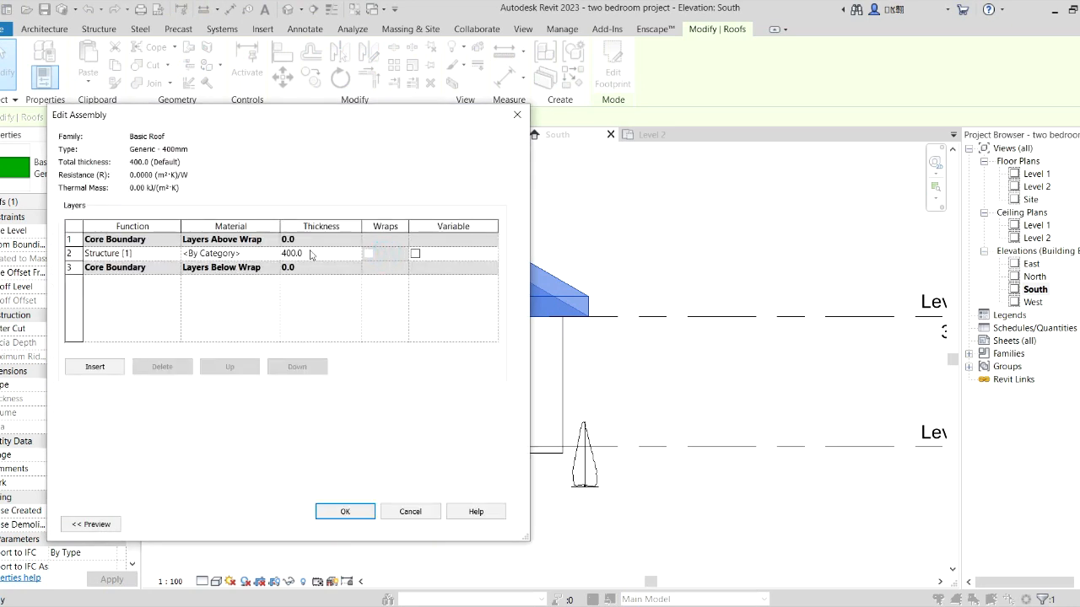
left_click(311, 255)
left_click(345, 511)
left_click(358, 525)
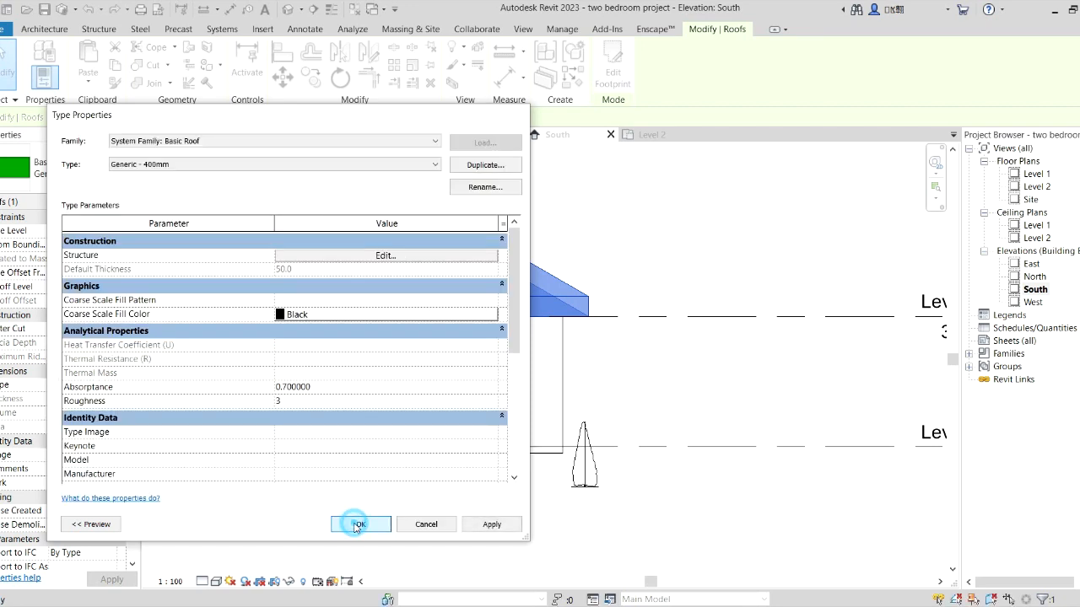
left_click(622, 248)
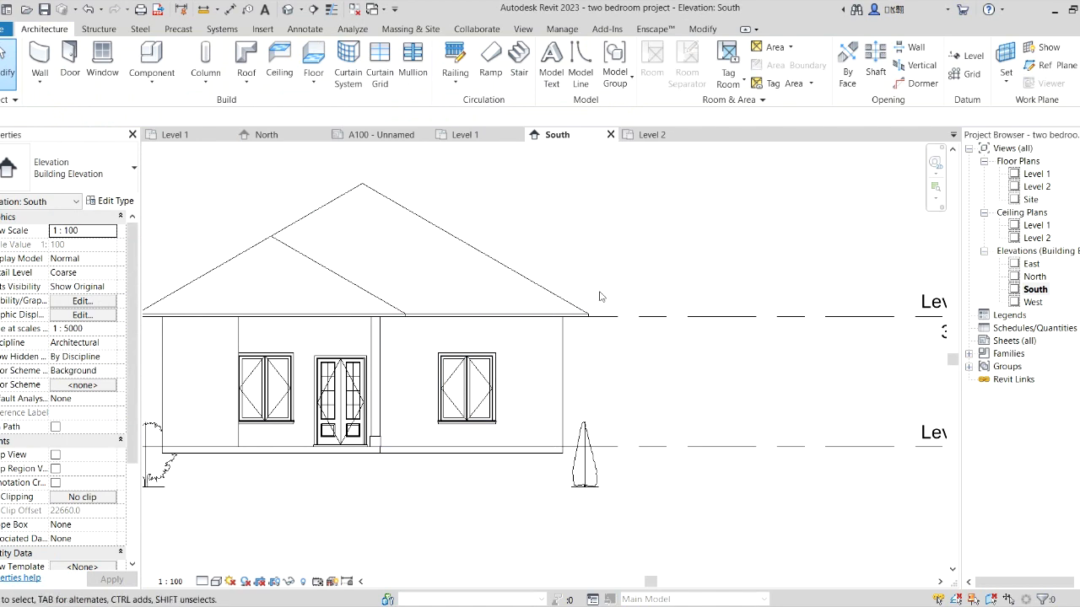
Examine the roof's eaves in the South elevation and its outline, hips and ridges in the Level 1, Level 2 and Site plans.
scroll(624, 304, "down", 2)
scroll(463, 310, "up", 2)
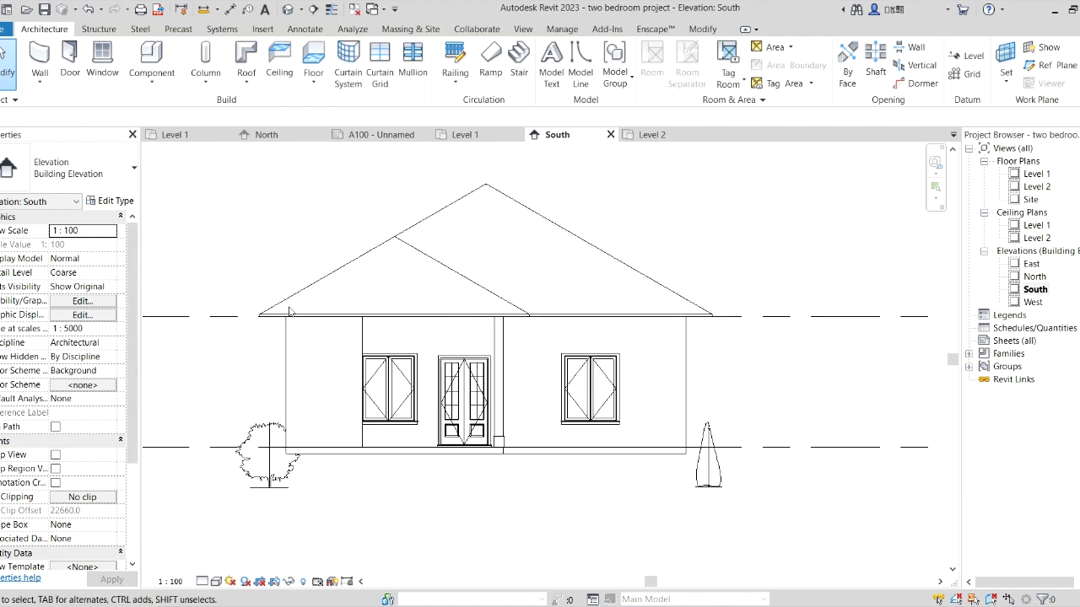
double_click(1037, 174)
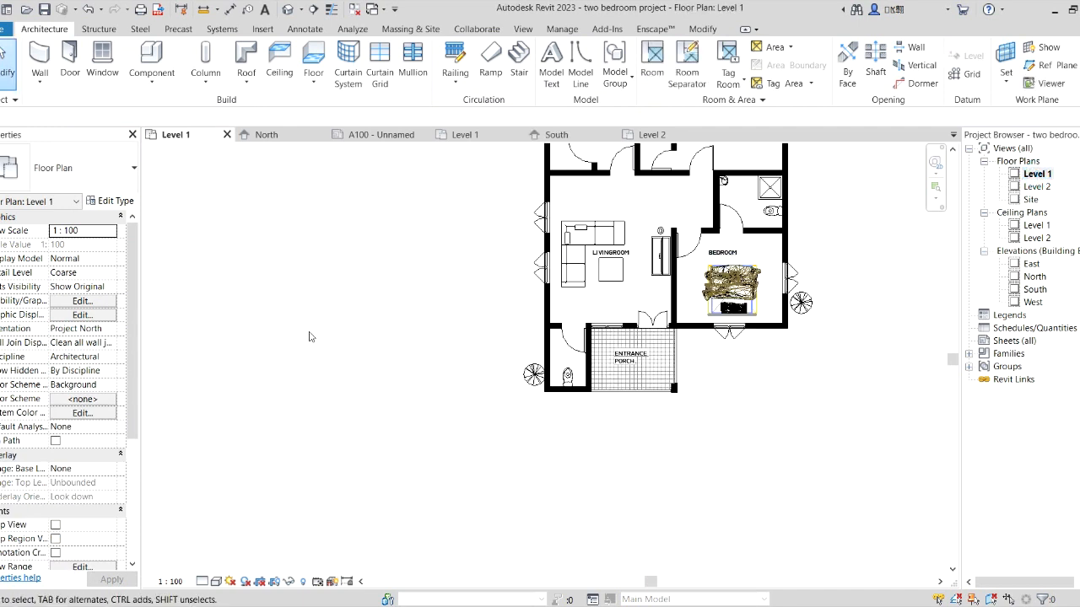
double_click(1036, 187)
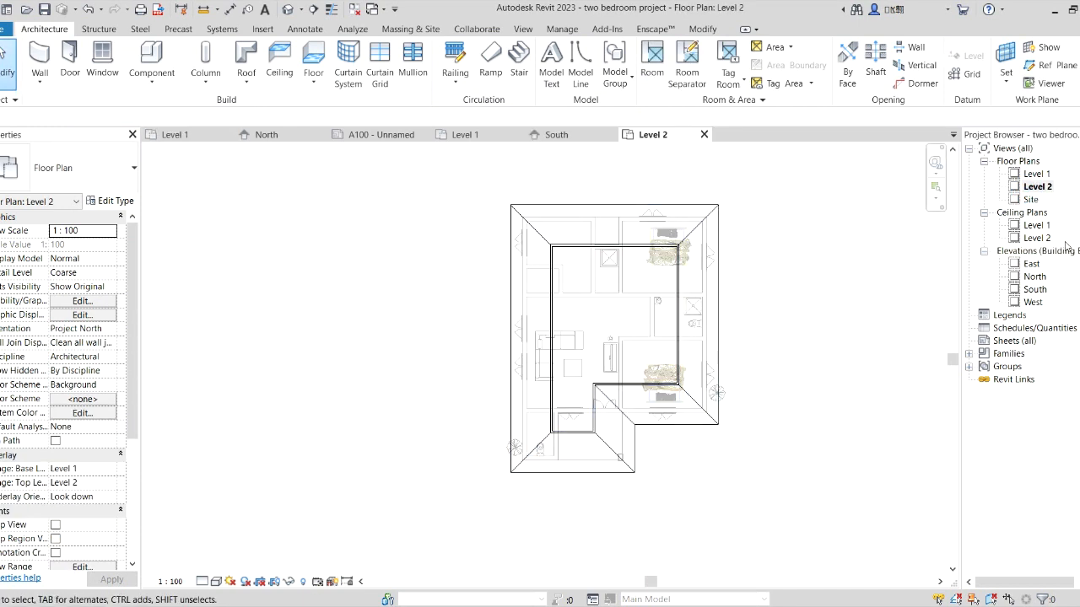
double_click(1031, 200)
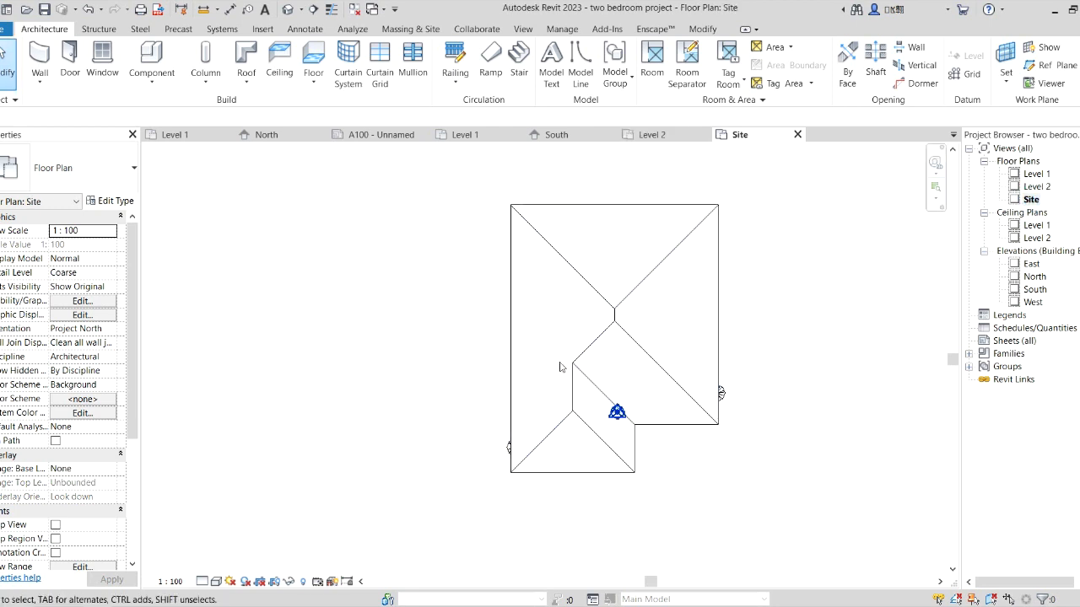
scroll(645, 334, "up", 3)
scroll(675, 333, "down", 3)
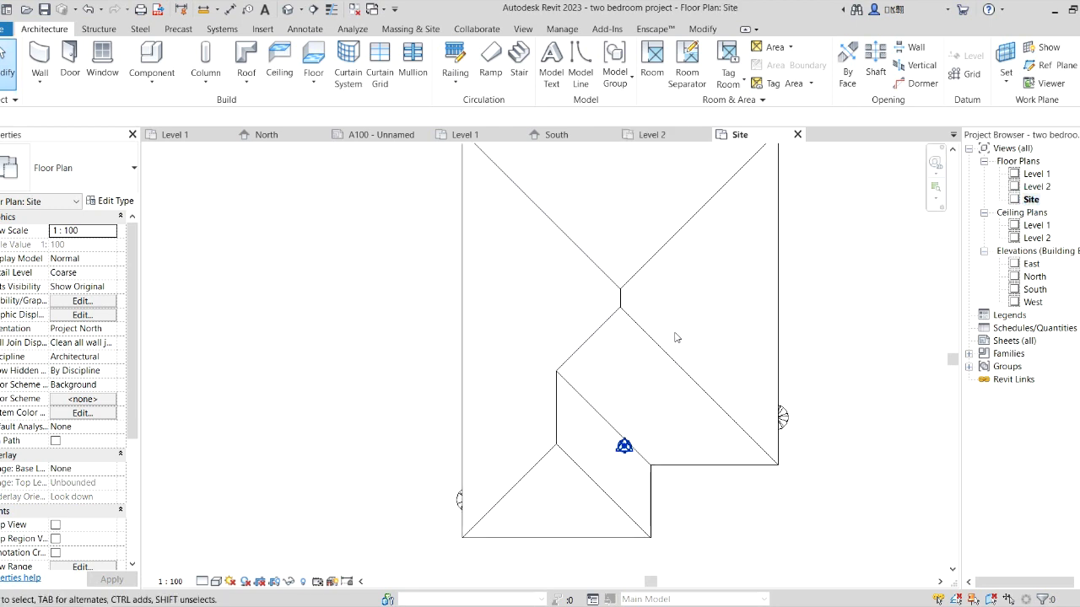
scroll(759, 320, "up", 3)
scroll(506, 346, "down", 4)
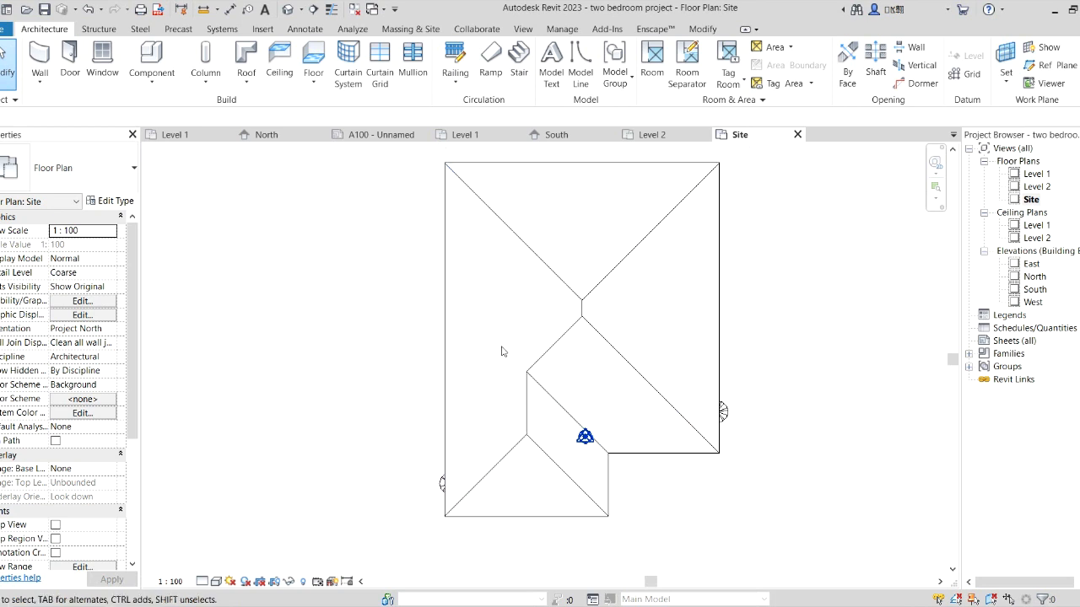
scroll(594, 324, "up", 2)
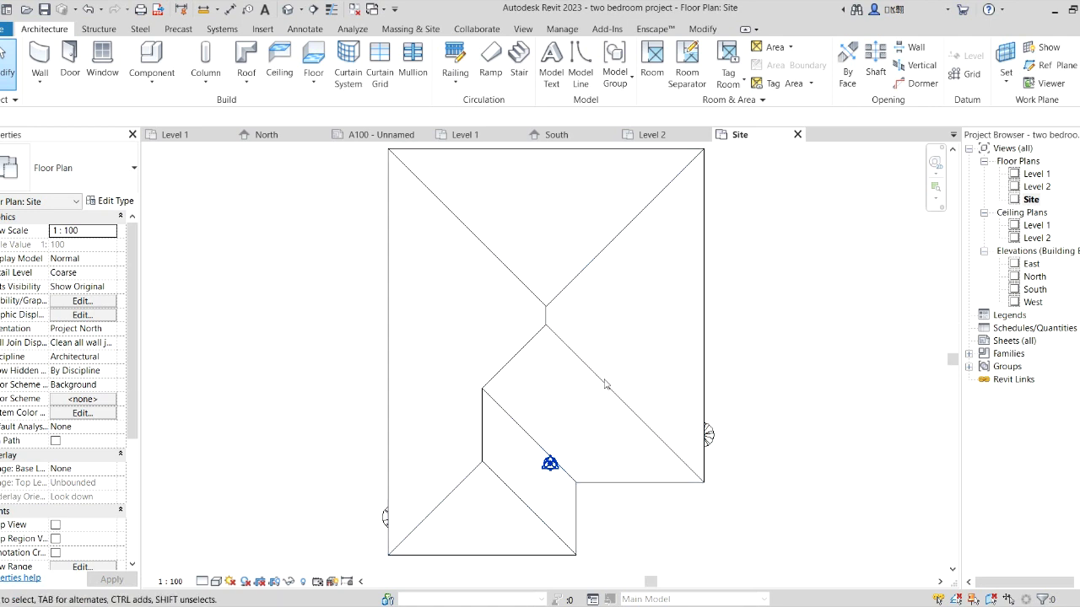
scroll(629, 205, "up", 2)
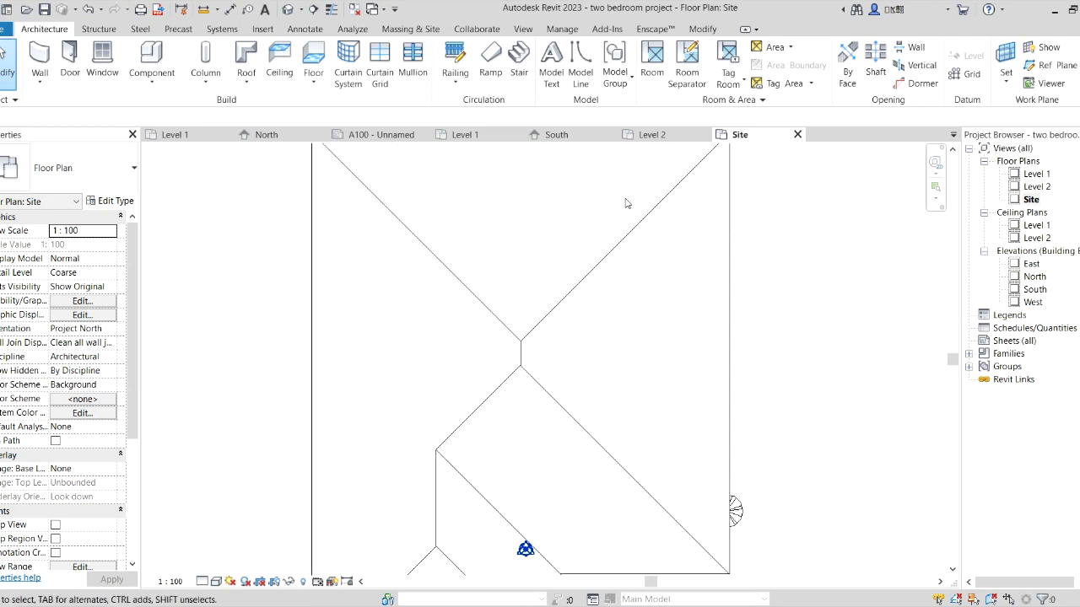
scroll(617, 295, "down", 3)
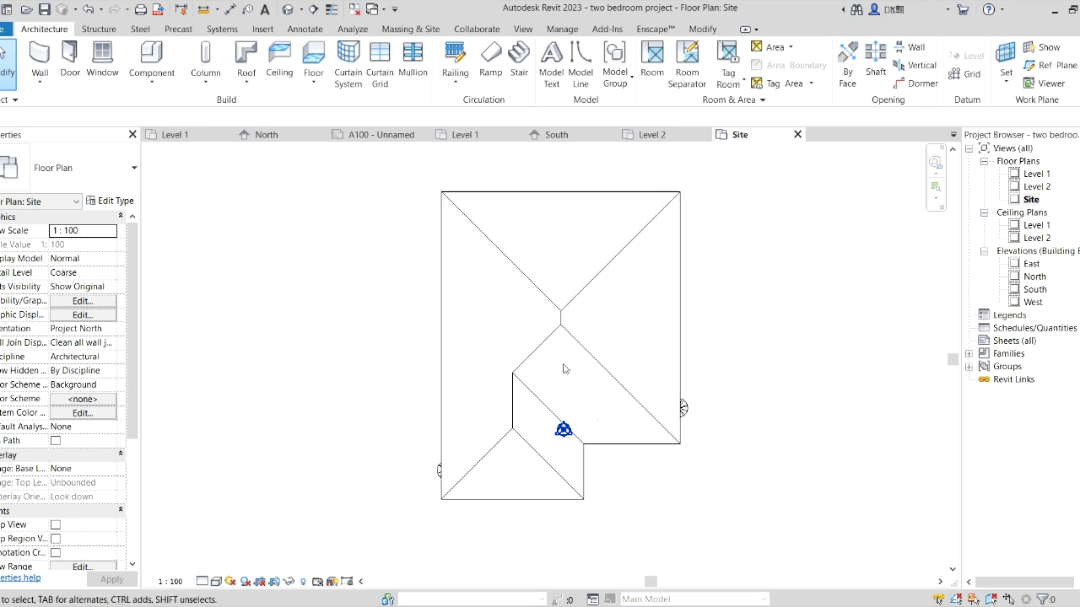
In the South elevation, copy the roof 57.7 mm straight up from its lower to its upper eave corner, stacking the copy on the original.
left_click(1034, 289)
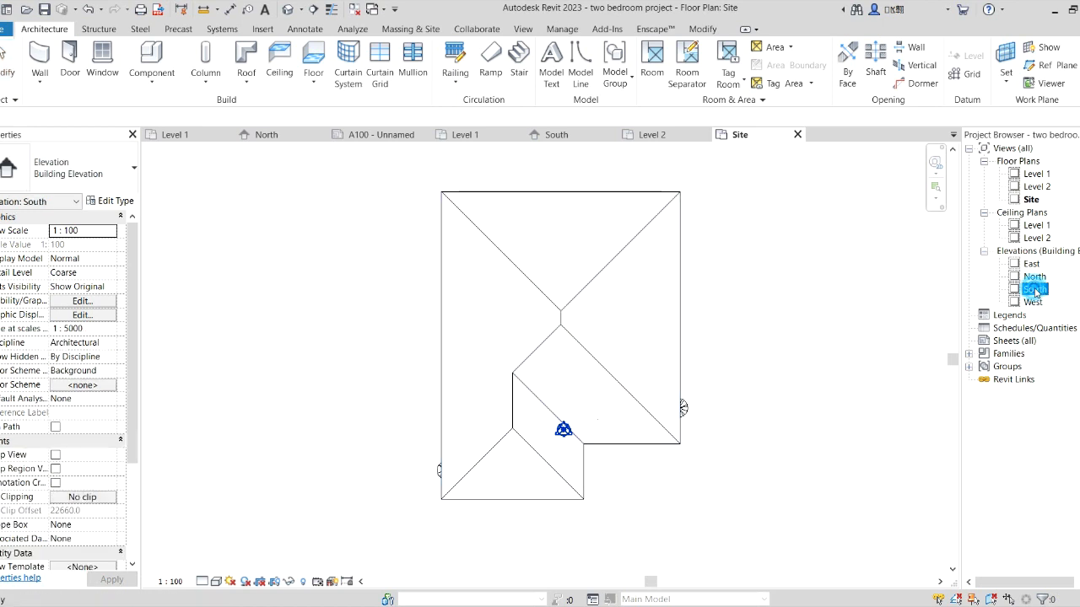
double_click(1035, 290)
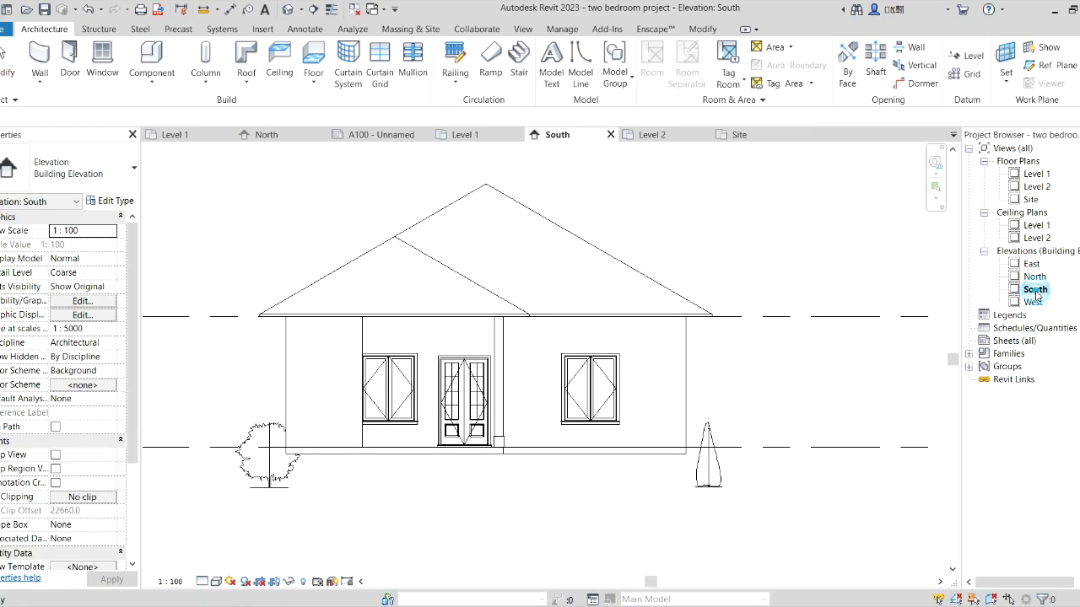
scroll(707, 357, "up", 3)
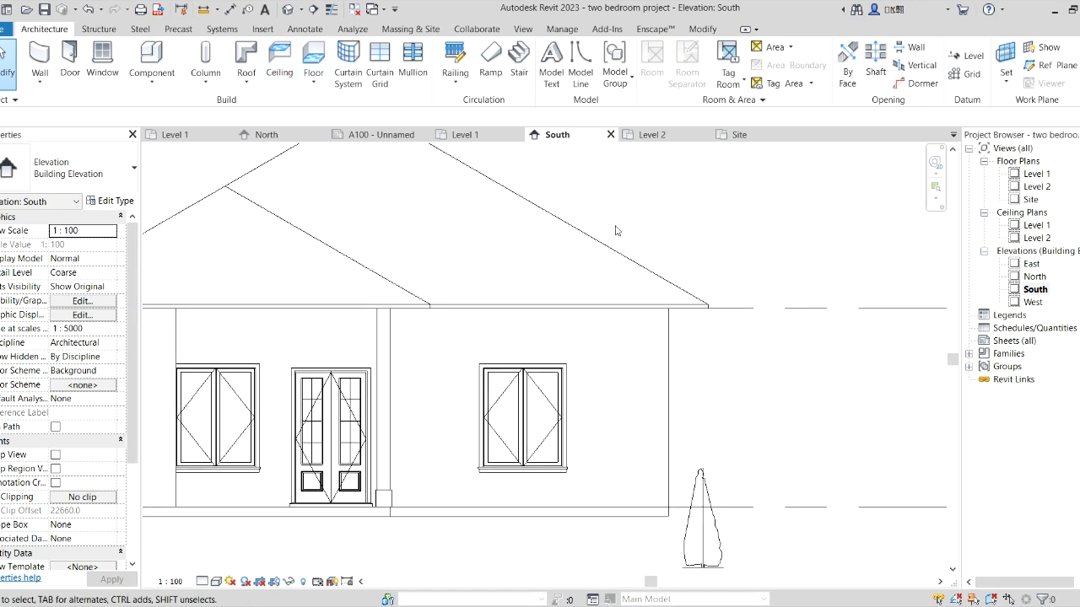
left_click(426, 174)
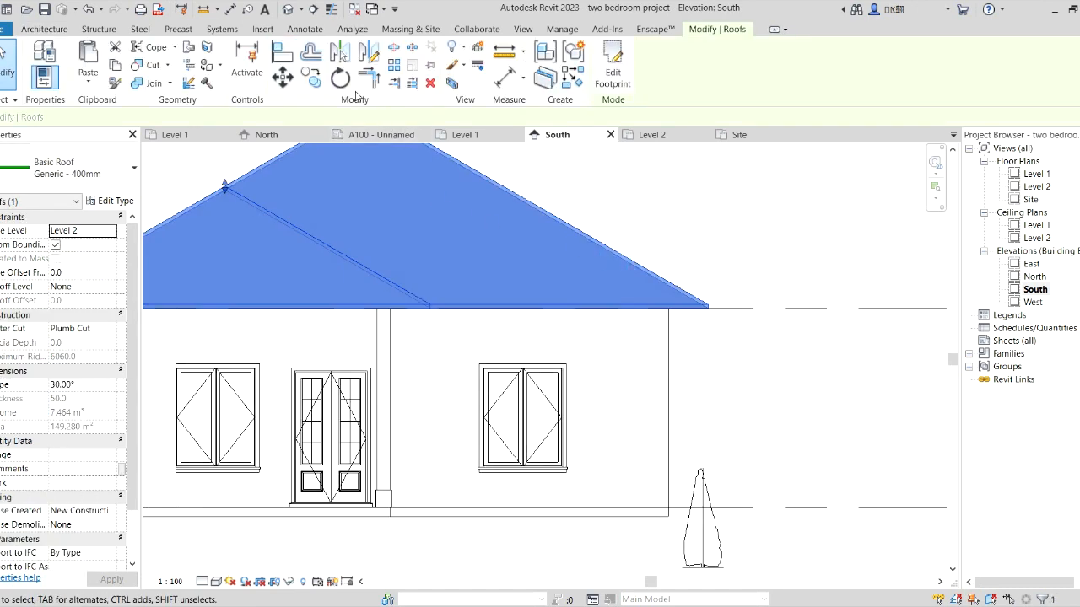
left_click(310, 77)
scroll(707, 308, "up", 3)
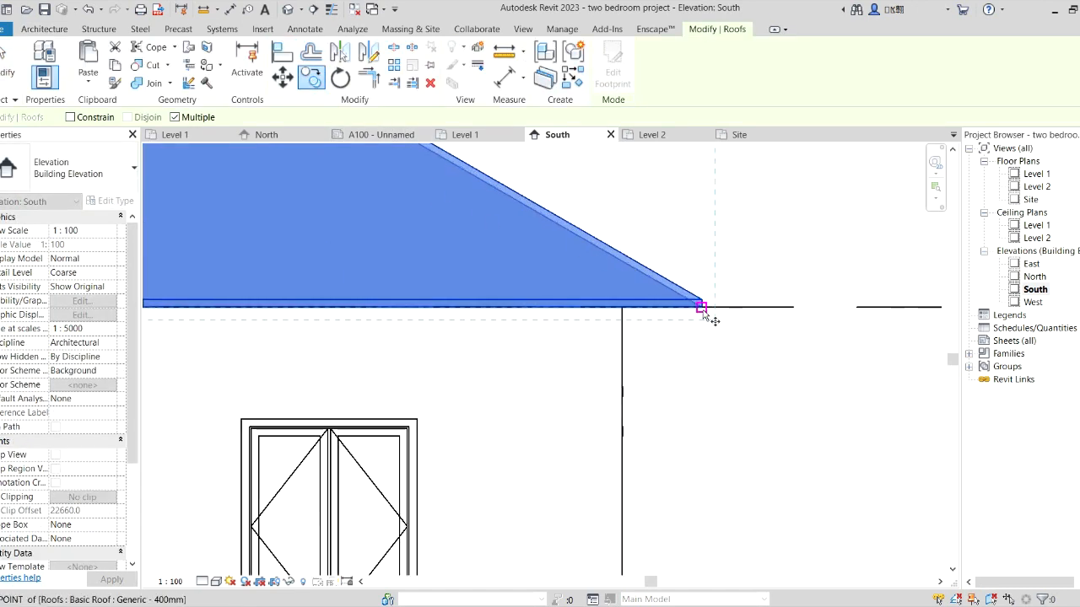
left_click(701, 307)
scroll(707, 310, "down", 4)
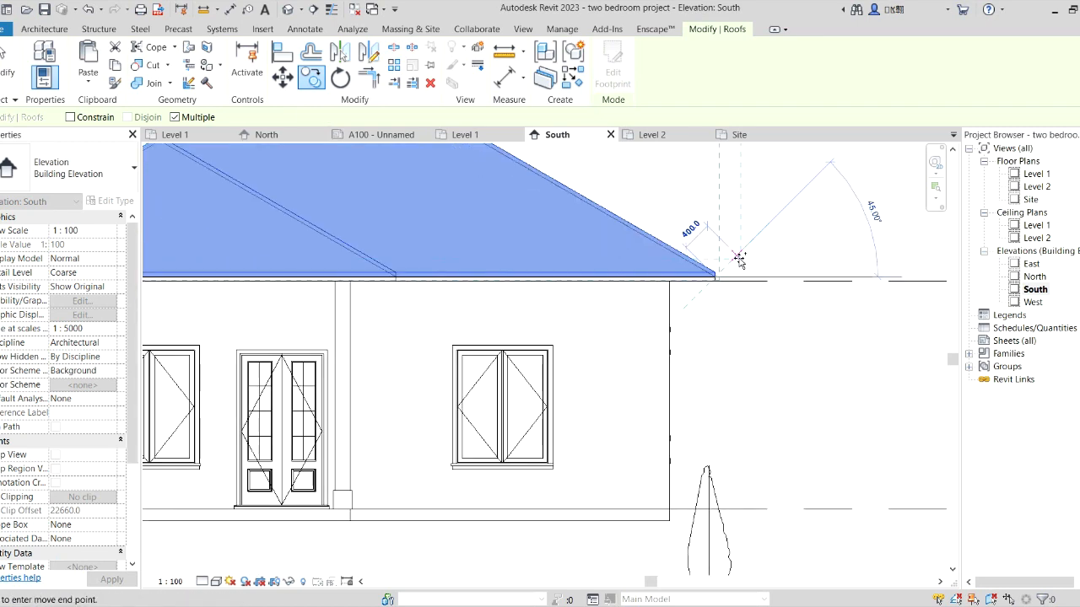
right_click(735, 253)
left_click(765, 262)
scroll(560, 255, "down", 4)
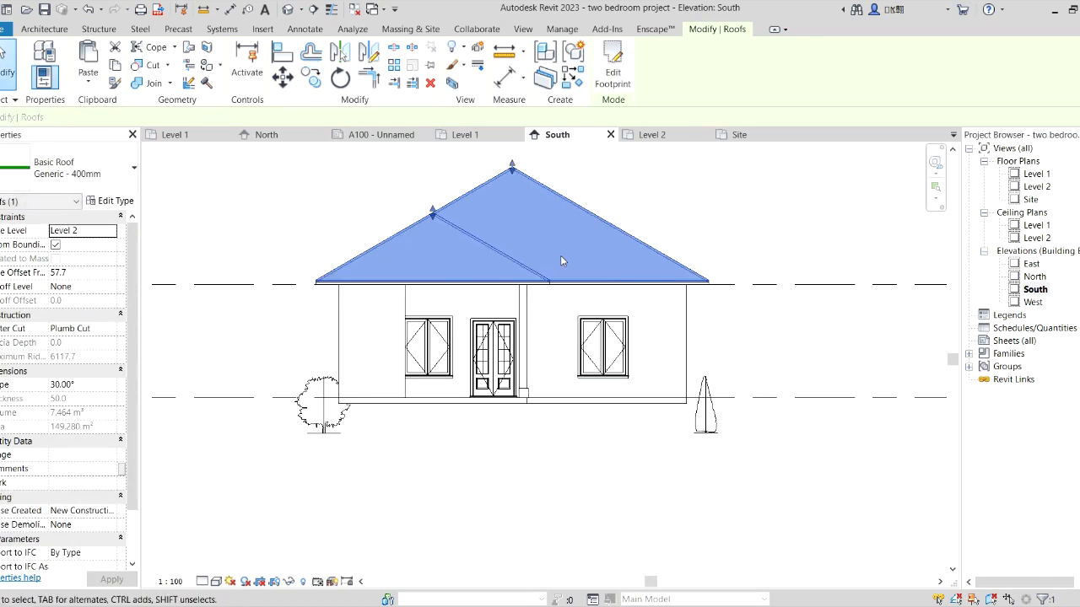
scroll(560, 255, "up", 2)
left_click(621, 182)
scroll(494, 270, "down", 2)
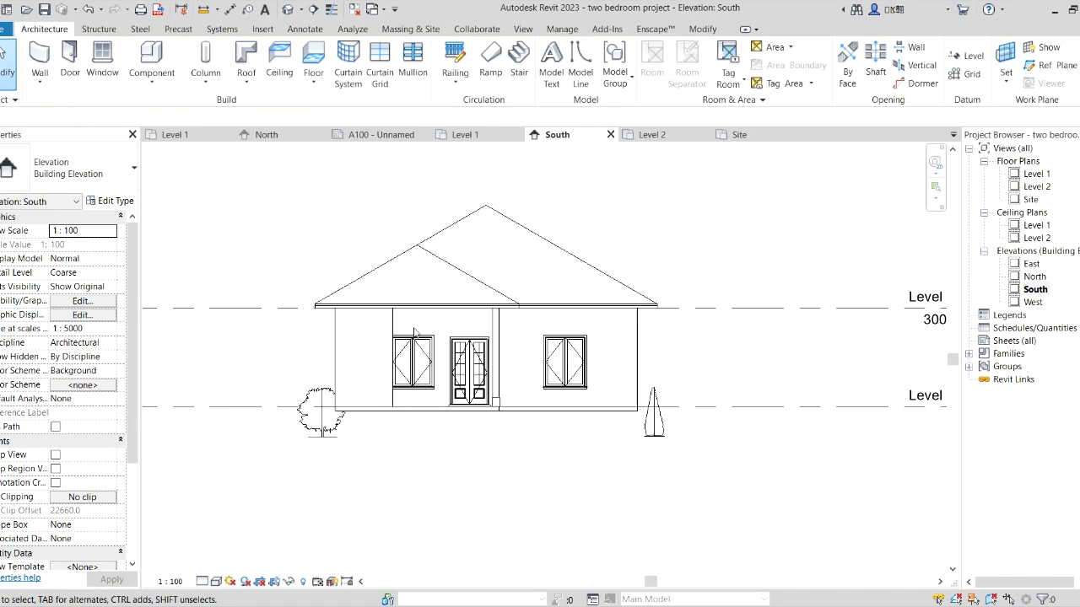
scroll(348, 295, "up", 1)
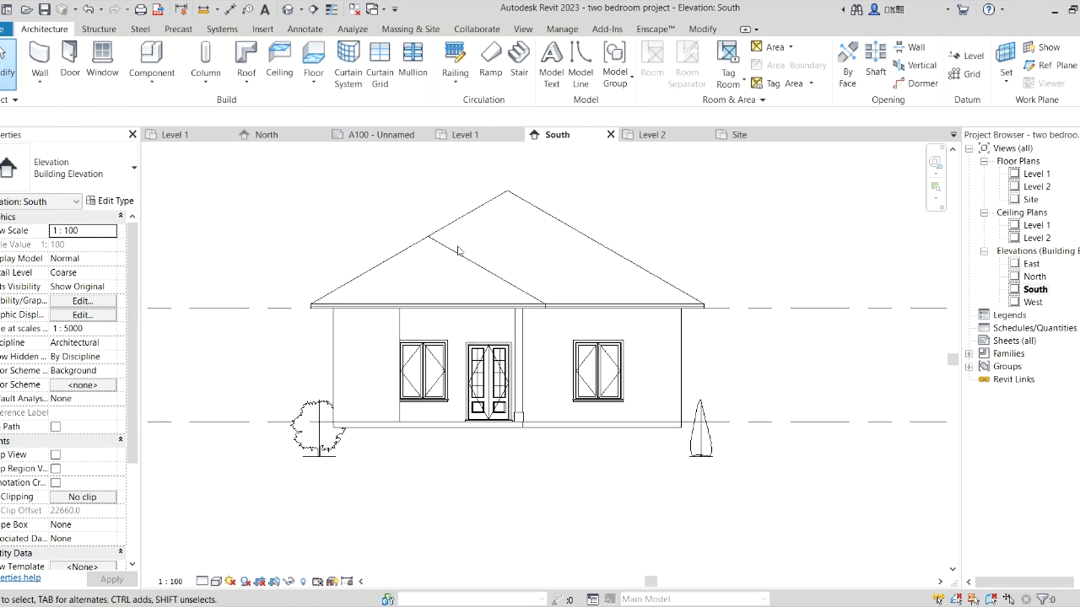
scroll(651, 233, "down", 1)
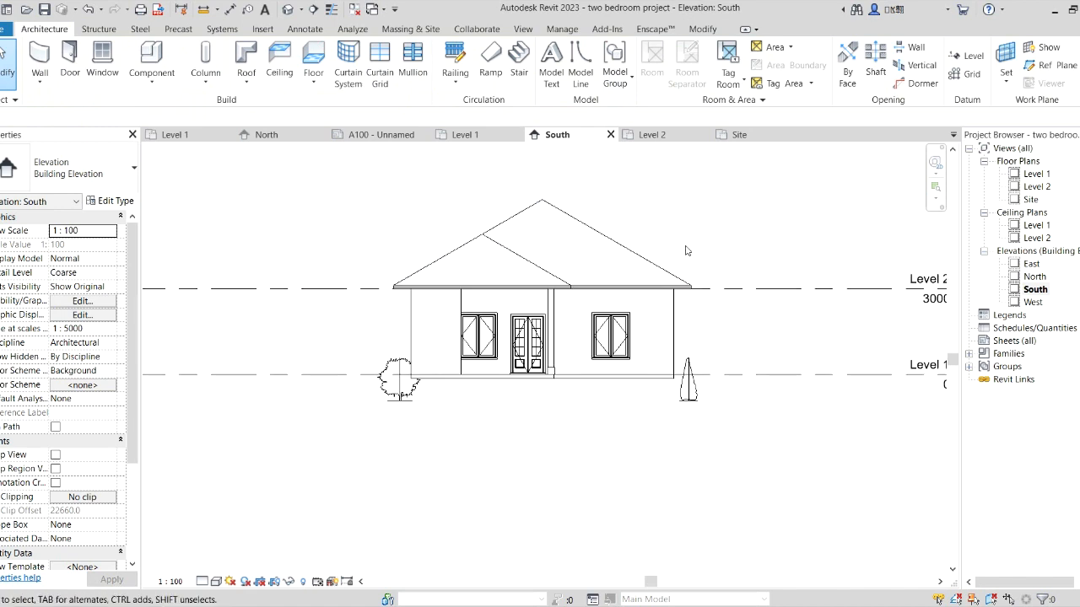
In the Site plan, start a vertical opening boundary on the hip roof.
left_click(1035, 174)
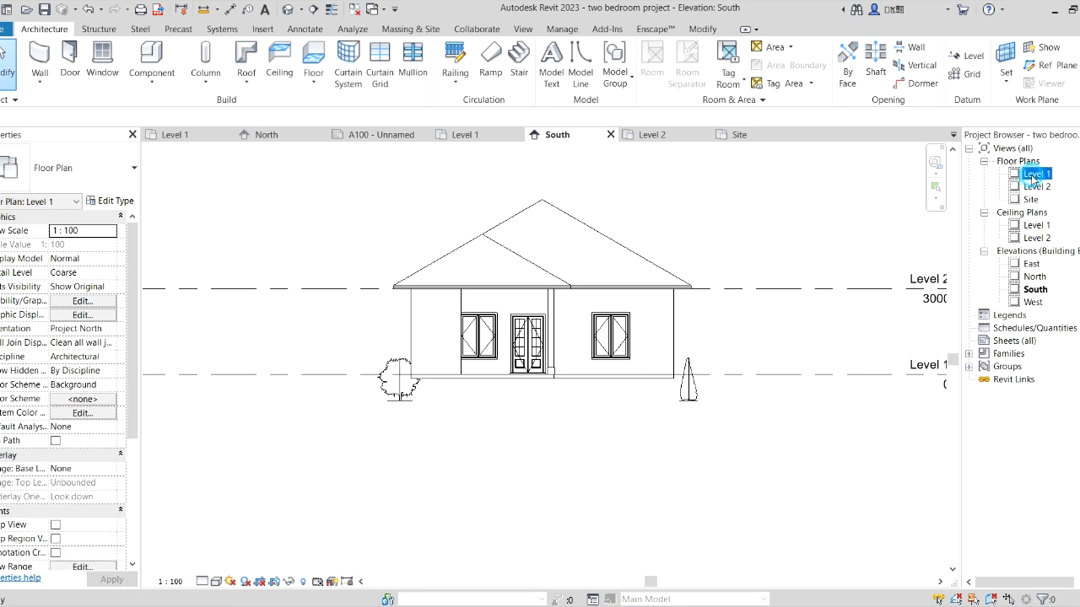
double_click(1031, 200)
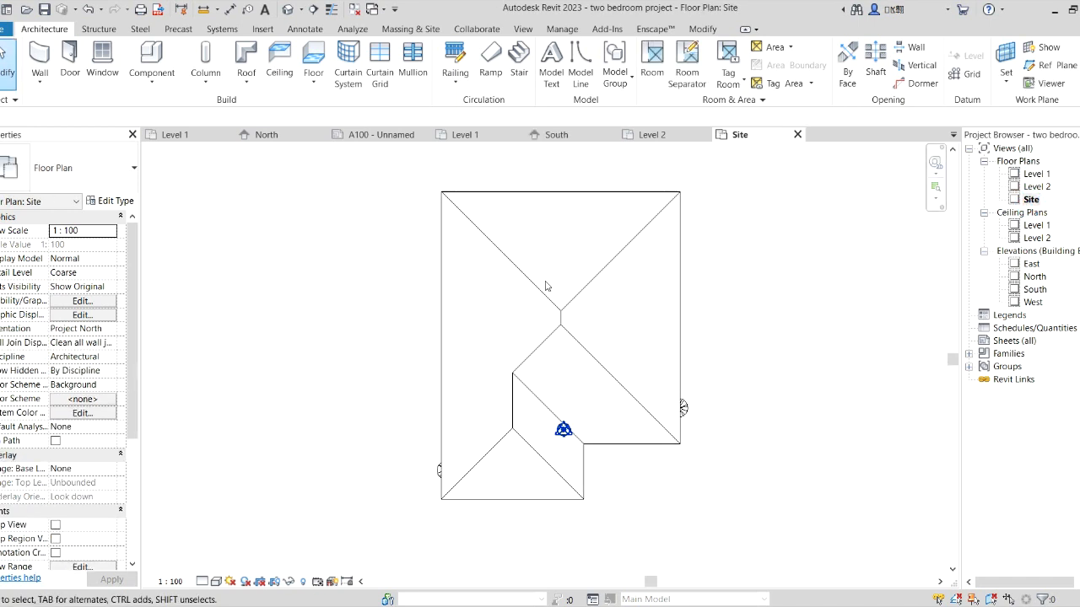
scroll(602, 341, "up", 2)
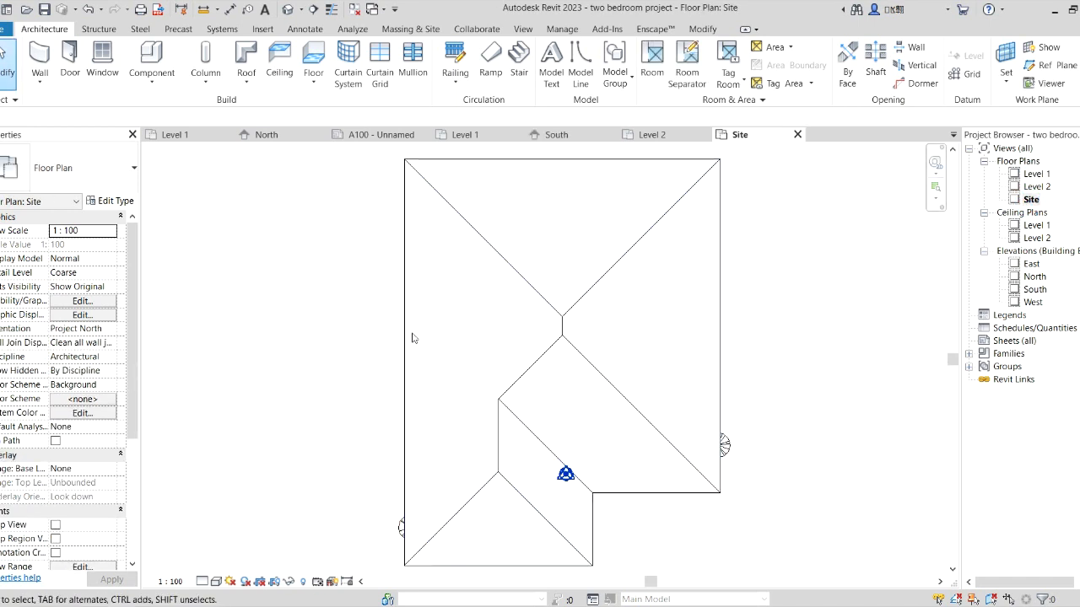
left_click(917, 66)
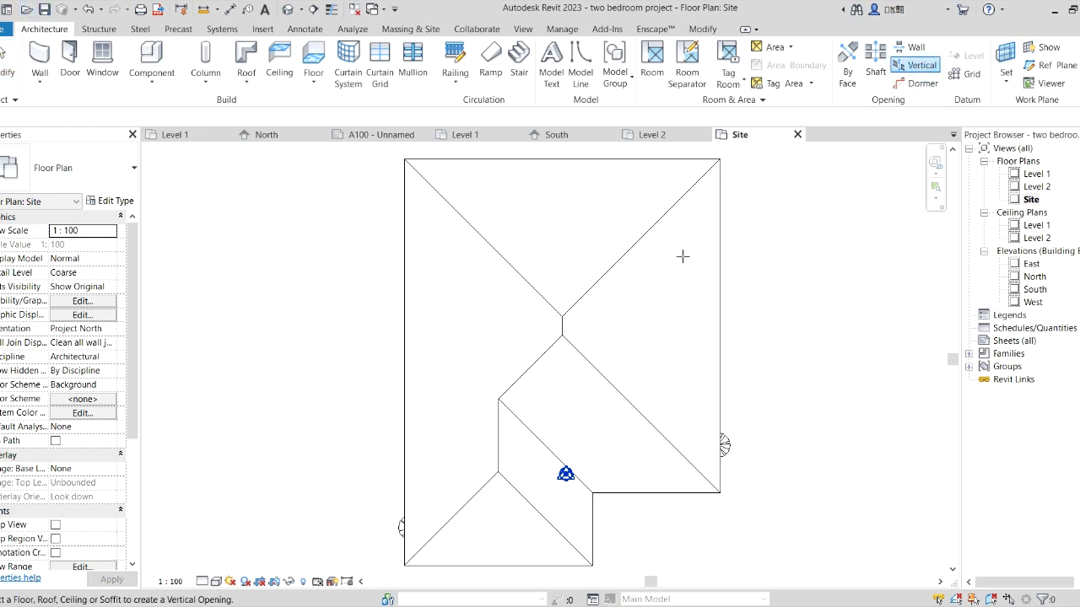
left_click(646, 233)
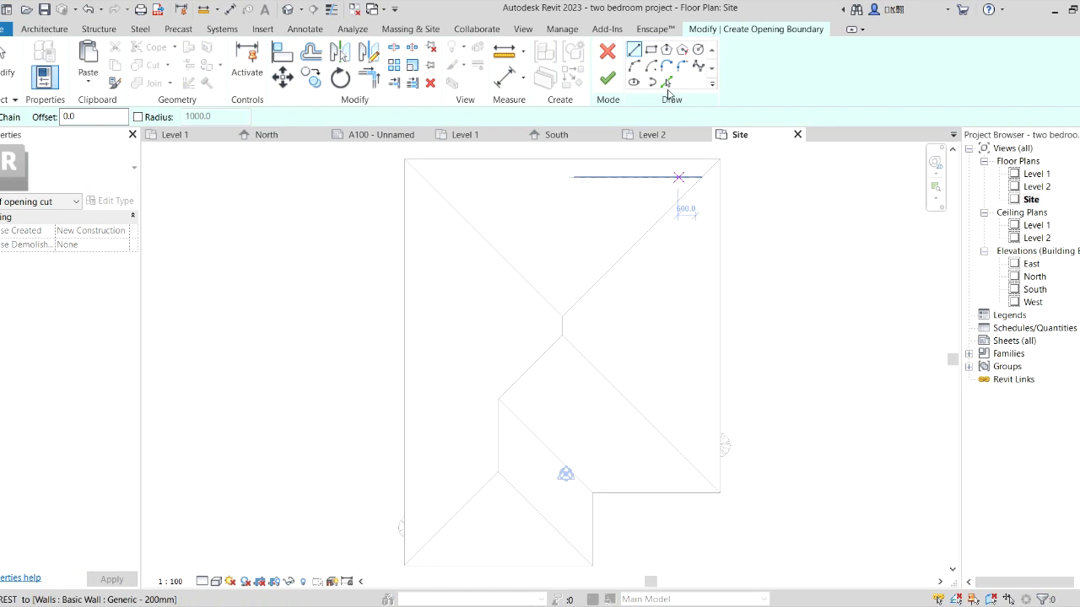
Set the pick-line offset to 80 mm and add boundary lines along both sides of the two northern hips.
left_click(667, 83)
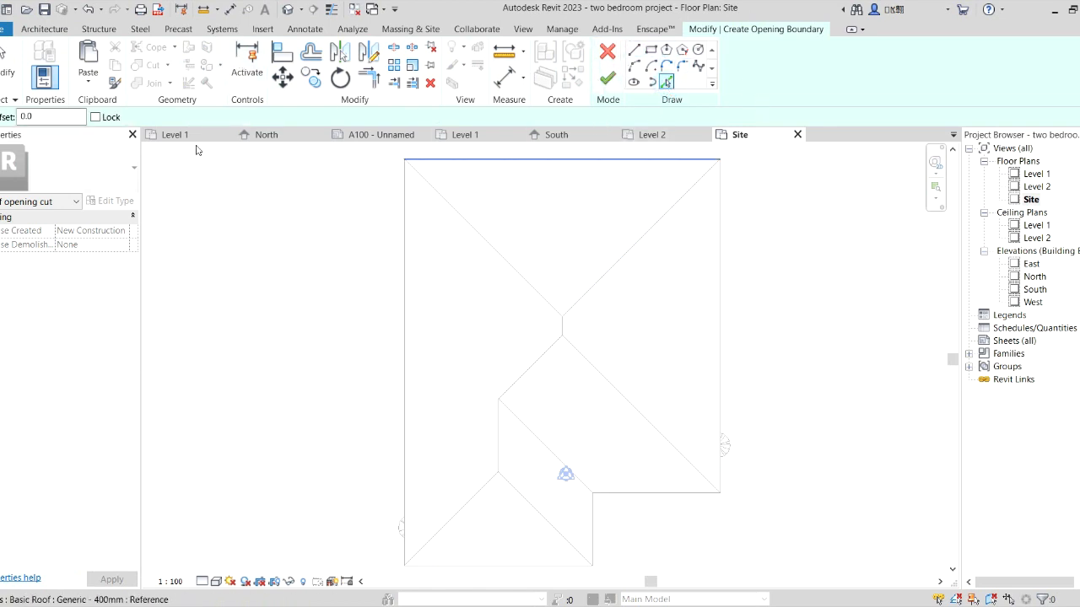
left_click(52, 122)
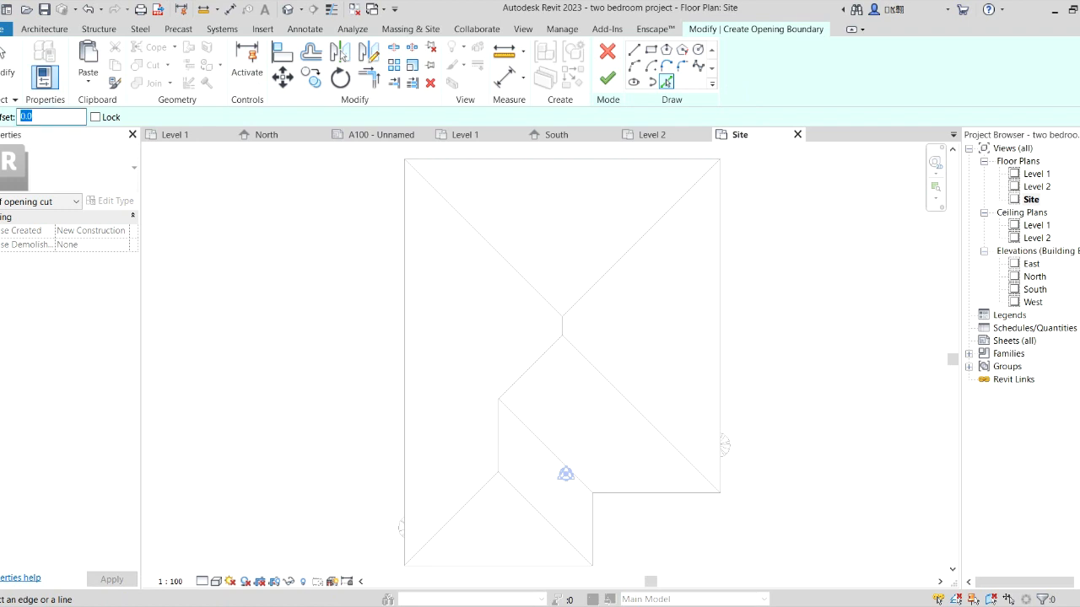
scroll(679, 211, "up", 2)
left_click(680, 194)
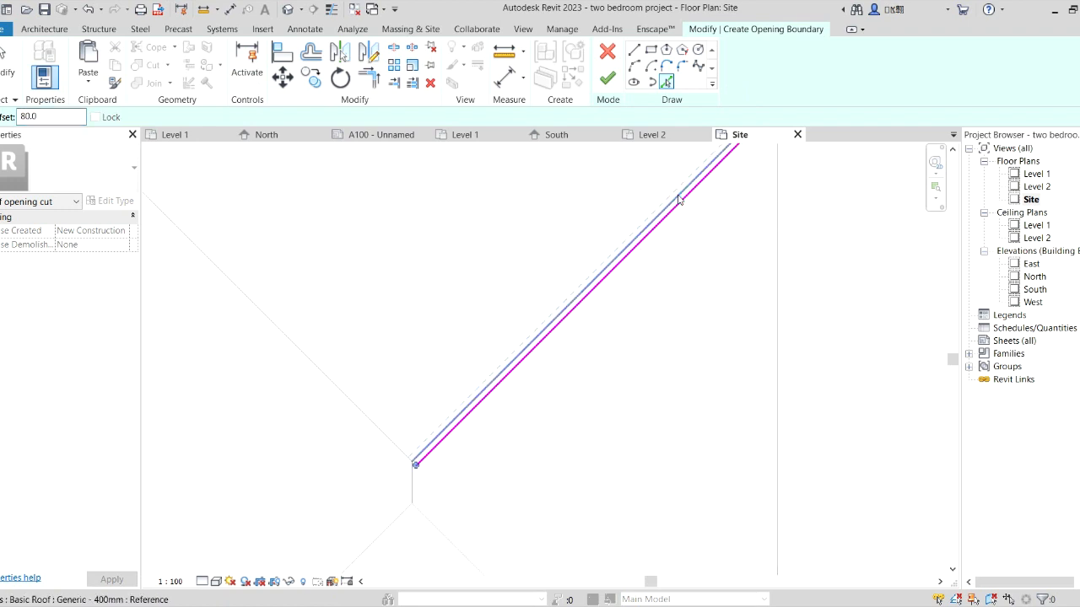
left_click(379, 430)
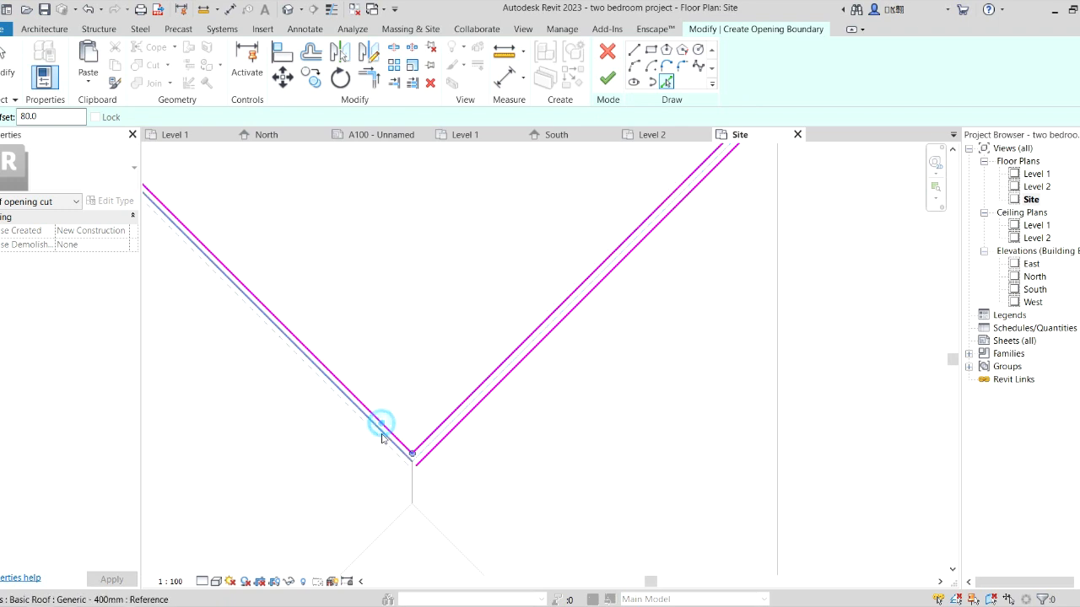
scroll(451, 451, "down", 2)
scroll(450, 451, "up", 2)
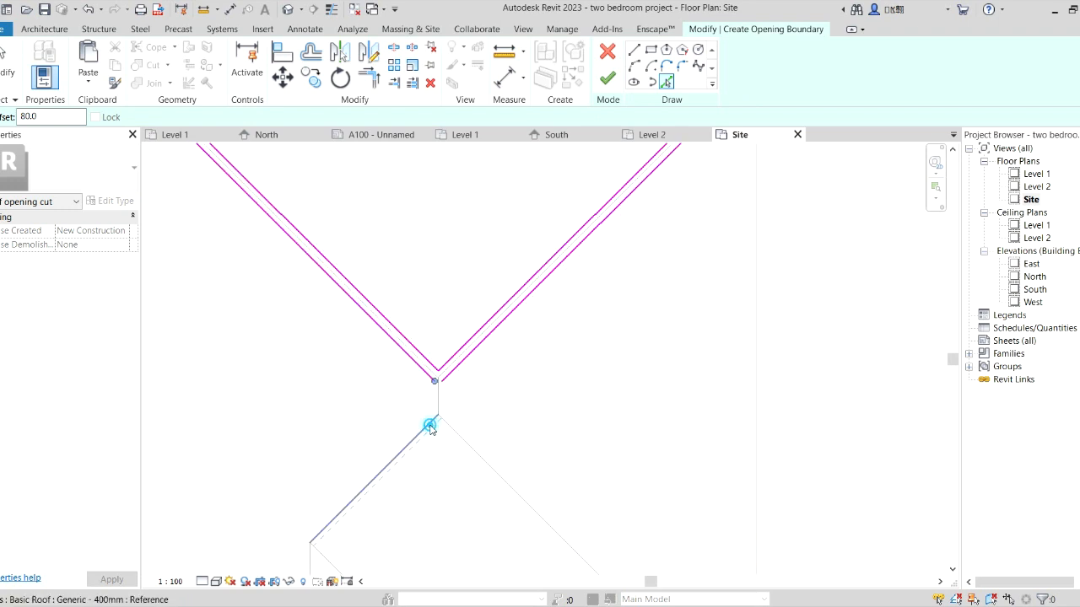
Add boundary lines offset 80 mm on both sides of the short central ridge and the two sloping roof lines south of it.
left_click(429, 427)
left_click(439, 396)
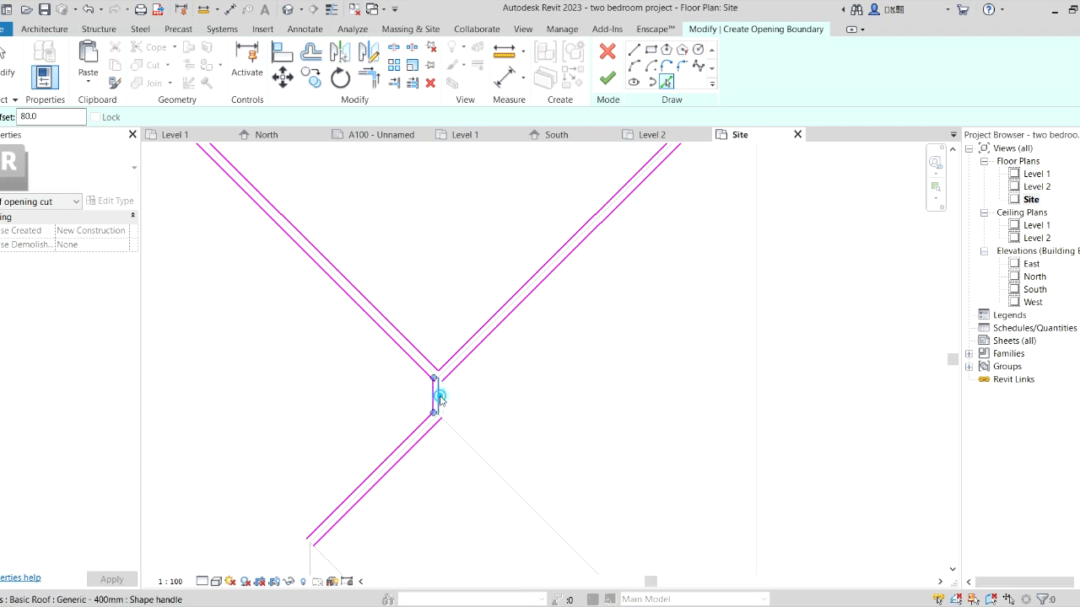
left_click(457, 434)
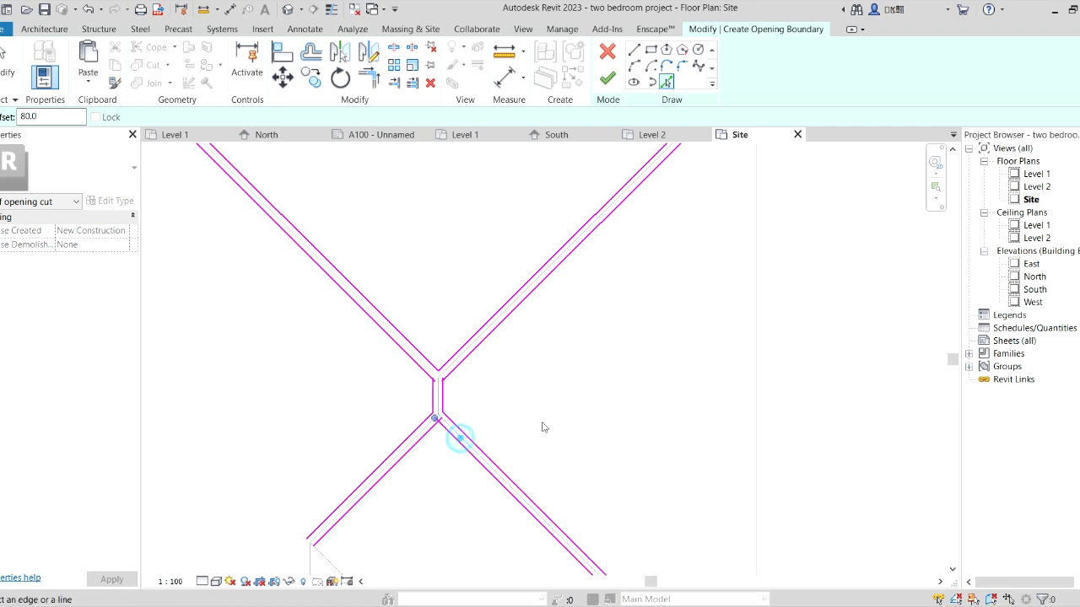
Add boundary lines offset 80 mm on both sides of the front wing's ridge and its two hips.
scroll(544, 426, "down", 2)
scroll(434, 505, "up", 3)
scroll(434, 506, "up", 1)
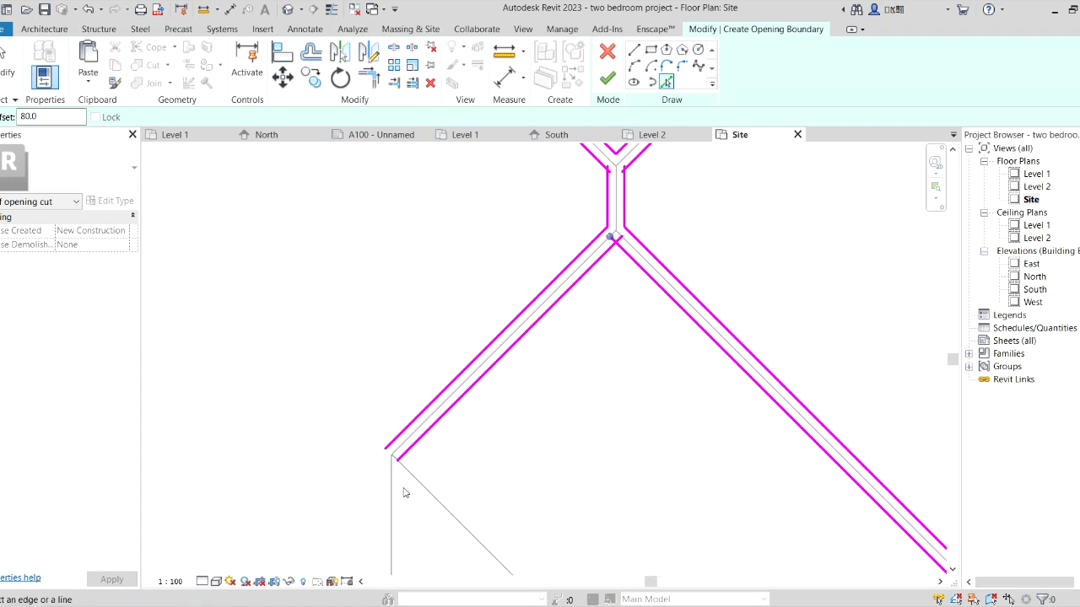
left_click(392, 498)
scroll(487, 414, "down", 3)
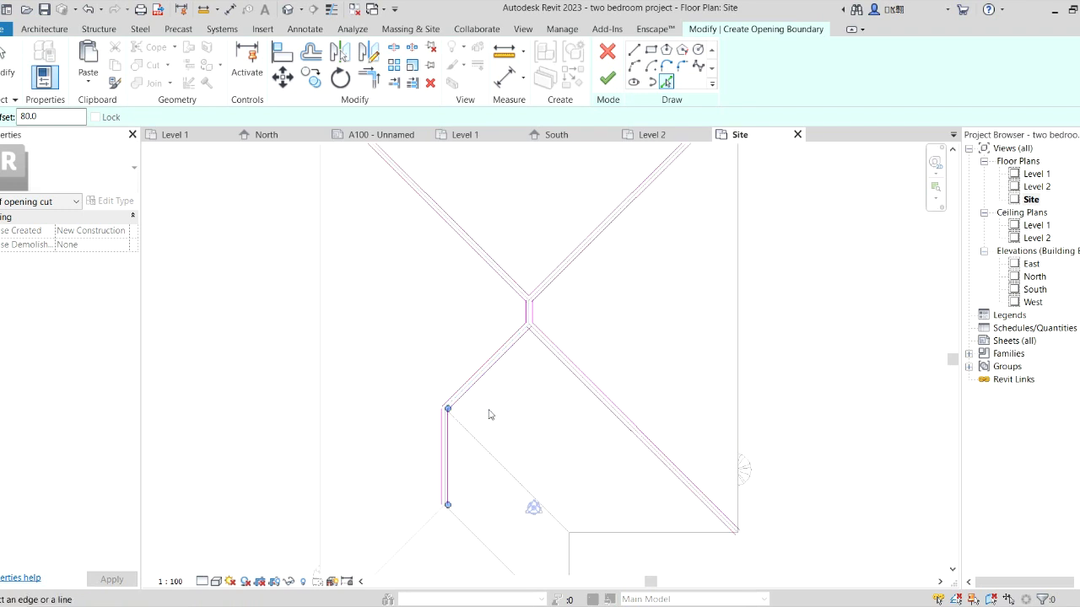
scroll(458, 475, "up", 4)
left_click(449, 475)
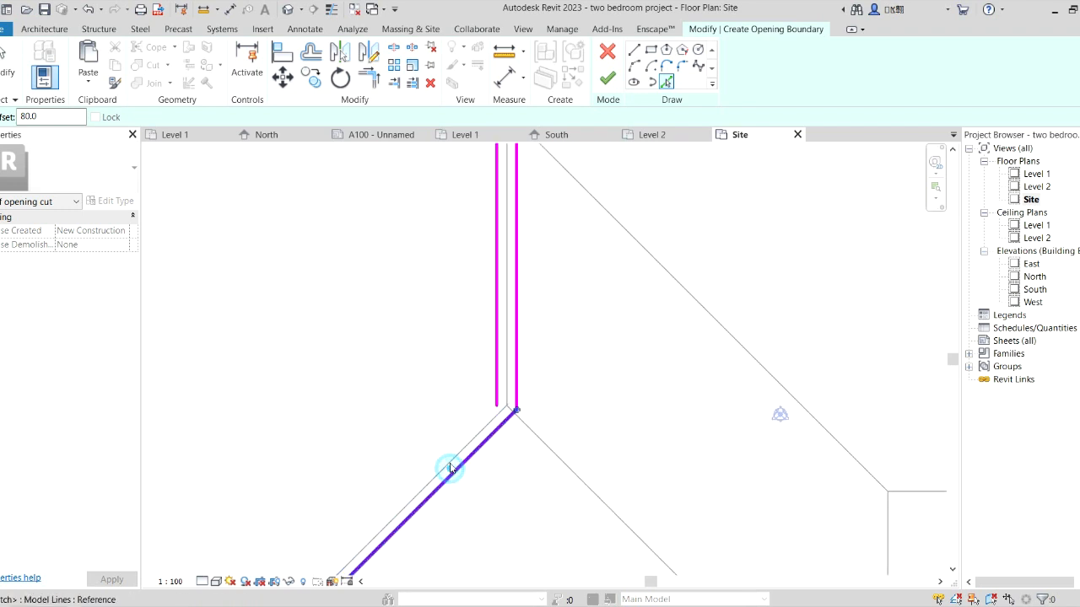
left_click(553, 455)
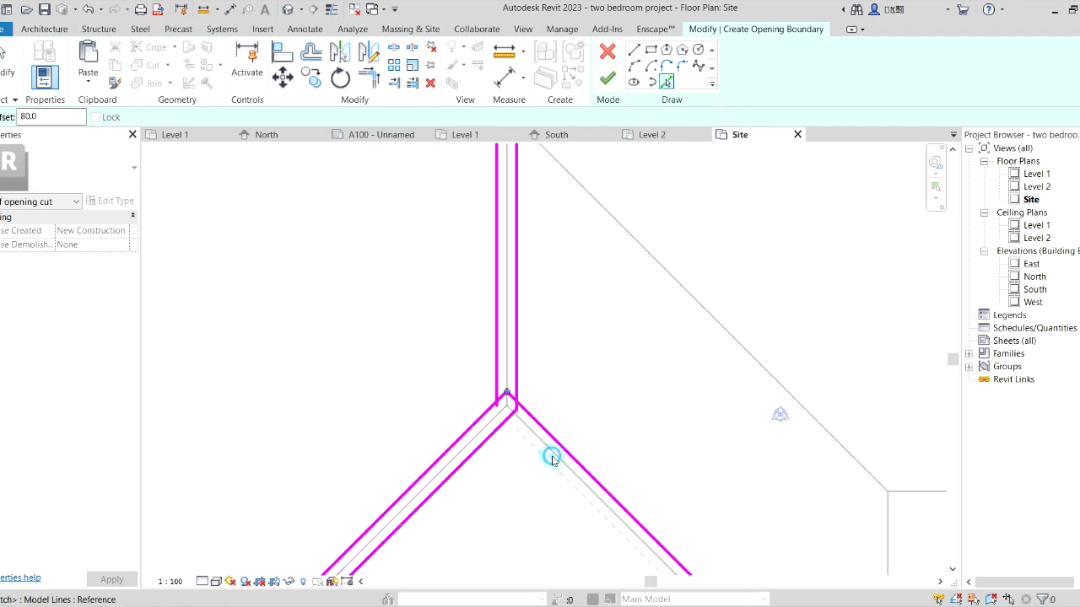
scroll(550, 454, "down", 5)
scroll(601, 457, "up", 3)
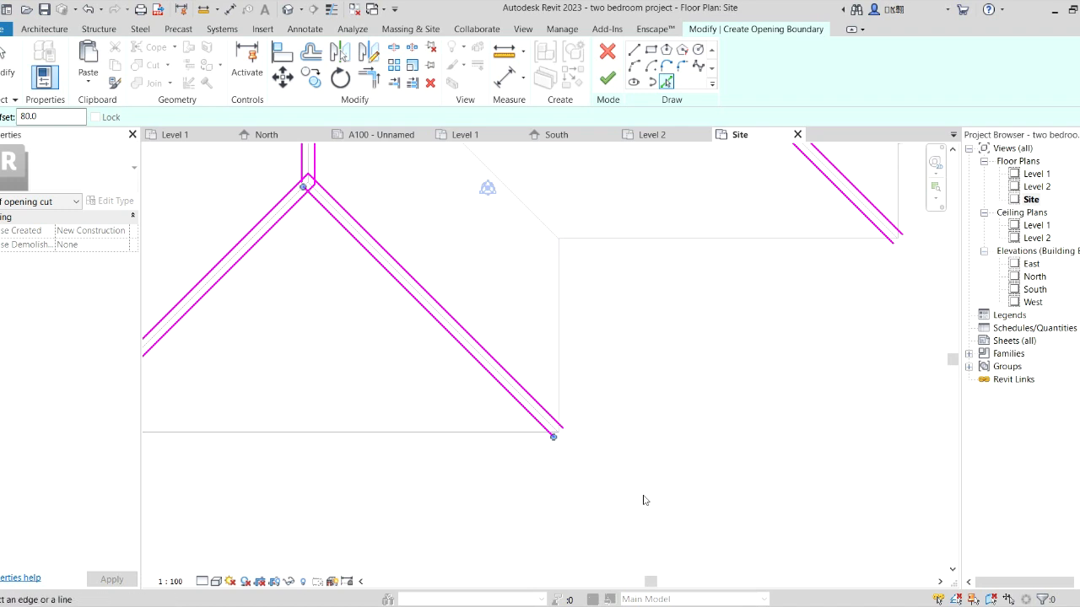
Add boundary lines offset 80 mm outward from all the roof's eave edges, including the front wing's eaves.
scroll(484, 477, "down", 2)
scroll(380, 447, "up", 3)
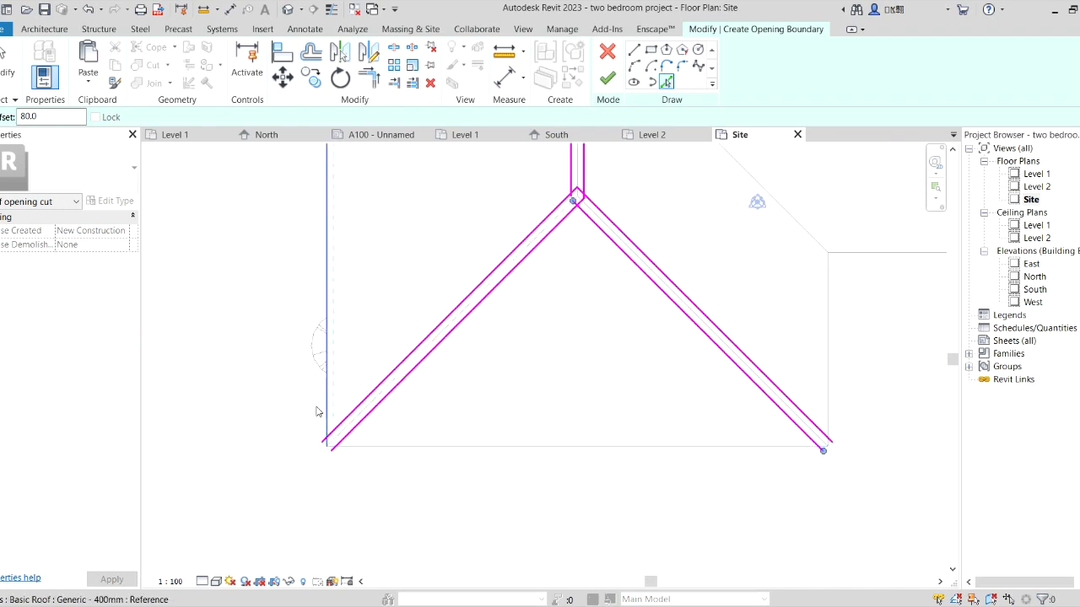
scroll(383, 492, "down", 4)
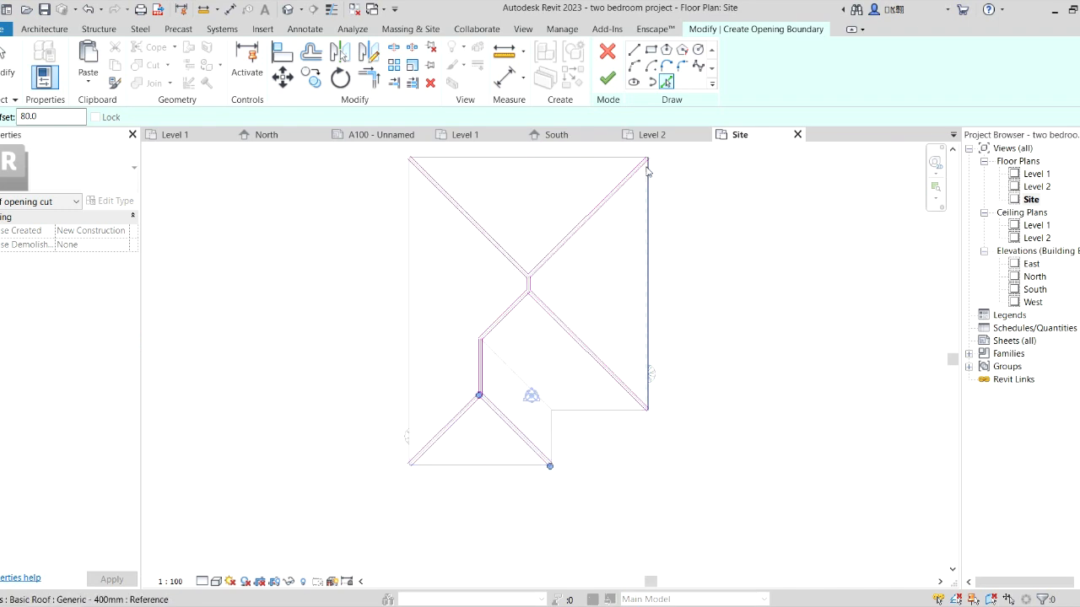
scroll(662, 193, "up", 4)
scroll(662, 193, "down", 3)
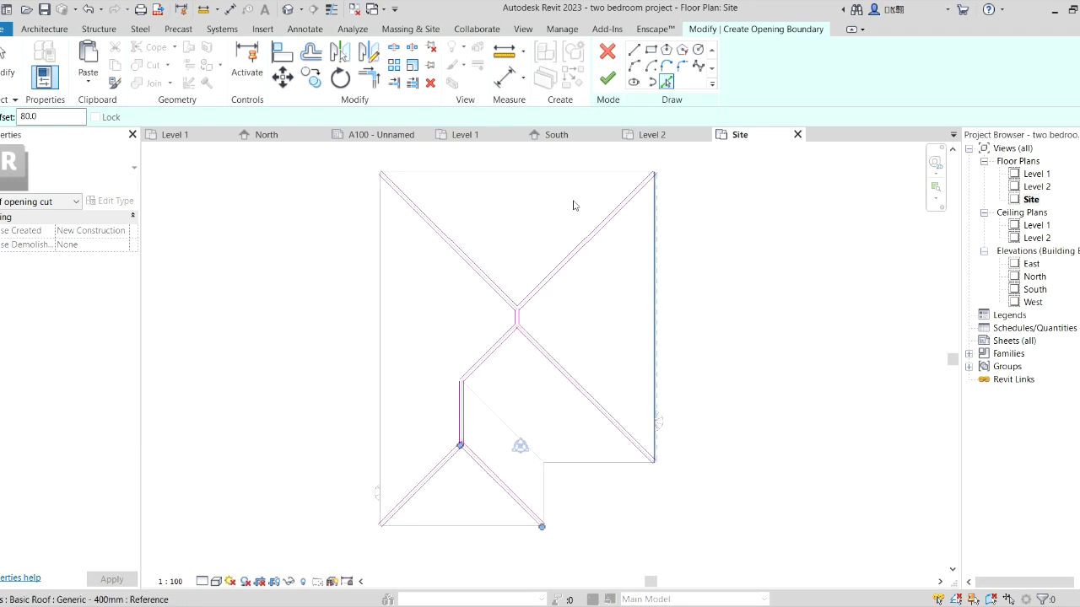
left_click(380, 218)
scroll(434, 521, "up", 2)
left_click(433, 513)
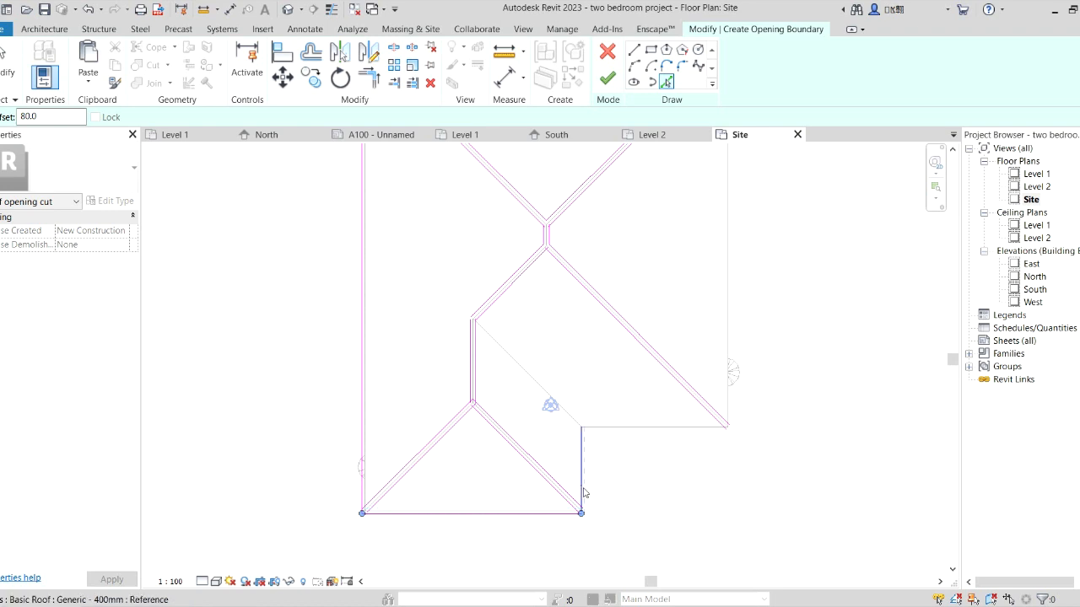
left_click(583, 485)
left_click(636, 430)
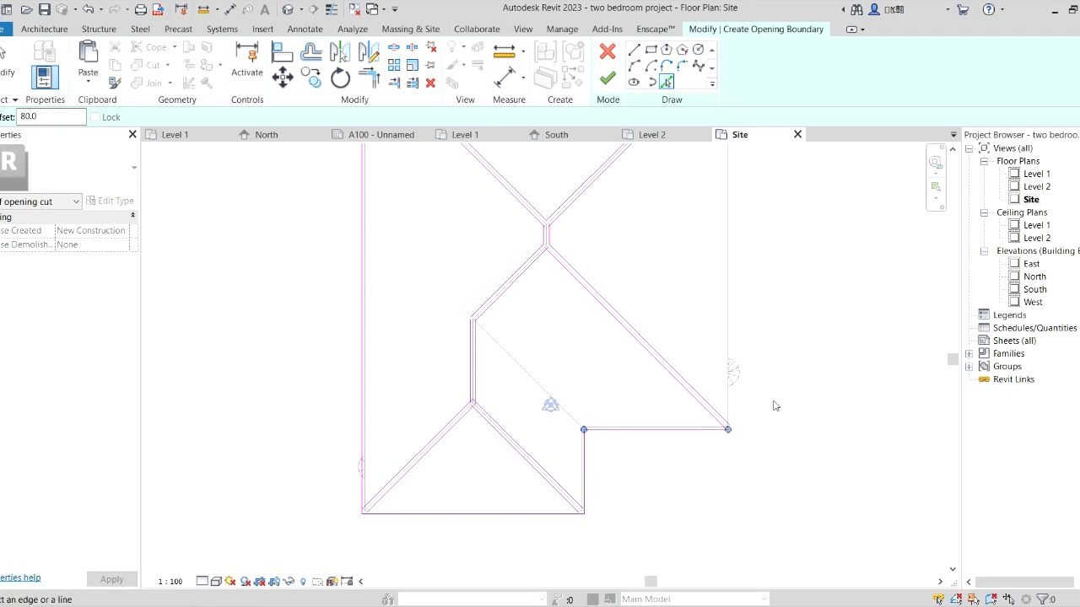
left_click(728, 325)
scroll(582, 477, "down", 1)
scroll(582, 477, "down", 2)
scroll(632, 349, "up", 2)
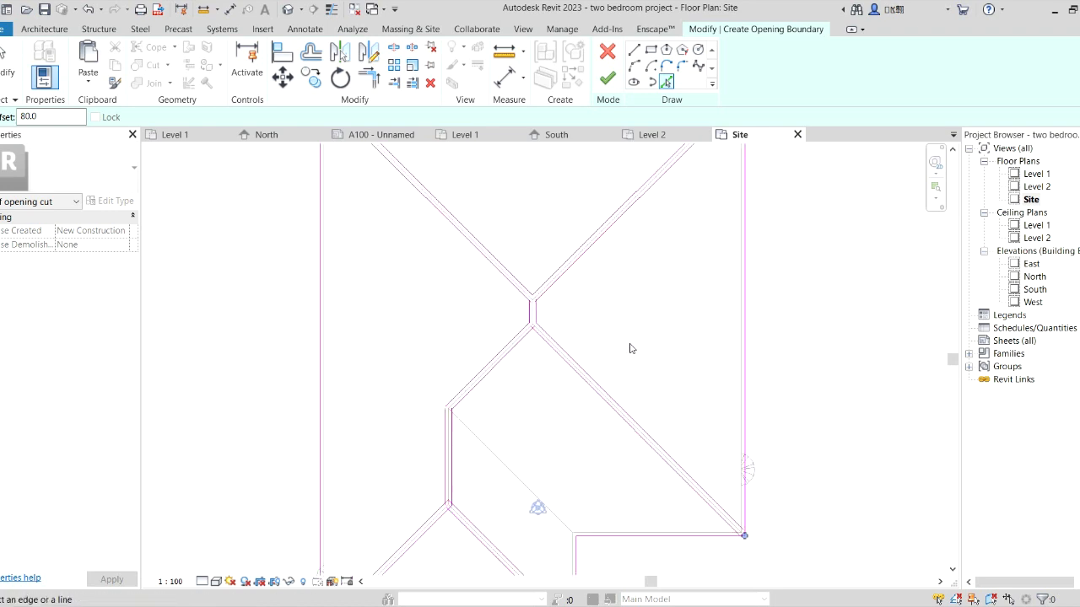
Trim the north and west eave lines to the two hip lines at the northwest roof corner.
scroll(632, 349, "down", 3)
left_click(369, 78)
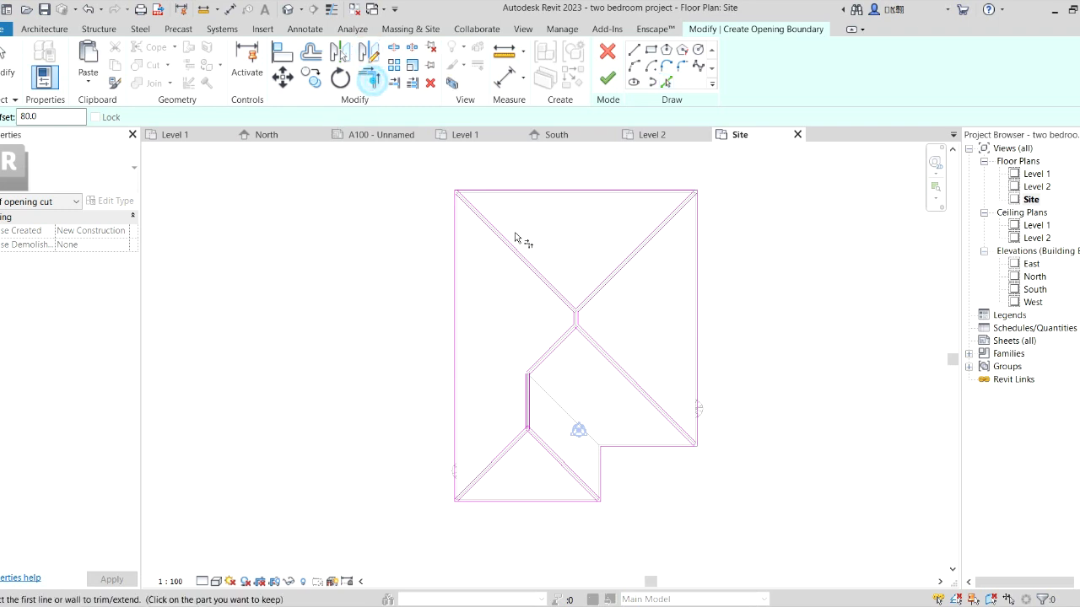
scroll(446, 202, "up", 4)
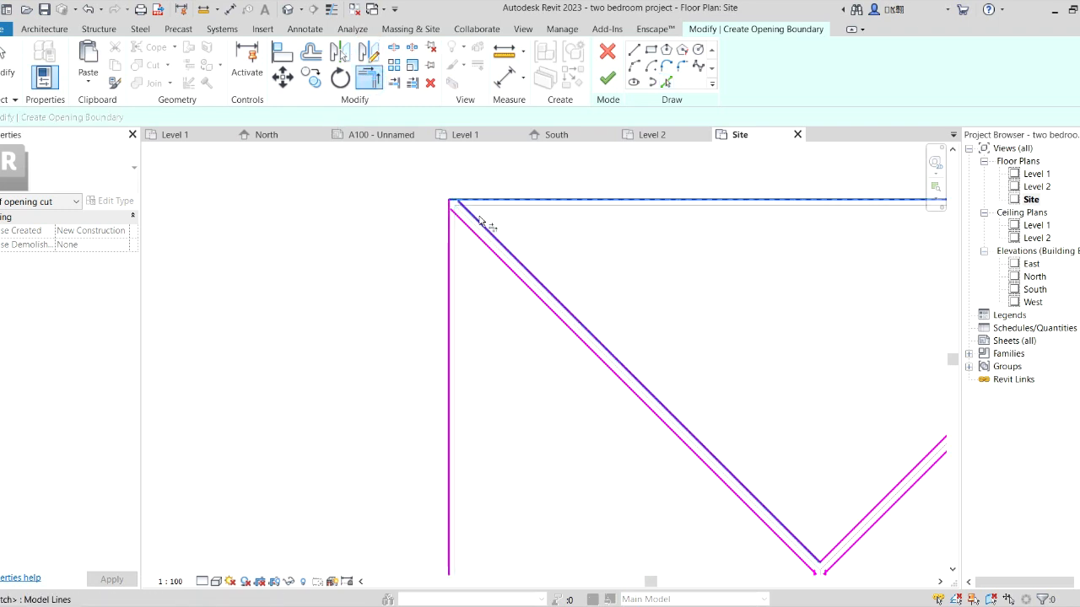
left_click(460, 220)
left_click(448, 231)
scroll(453, 484, "down", 3)
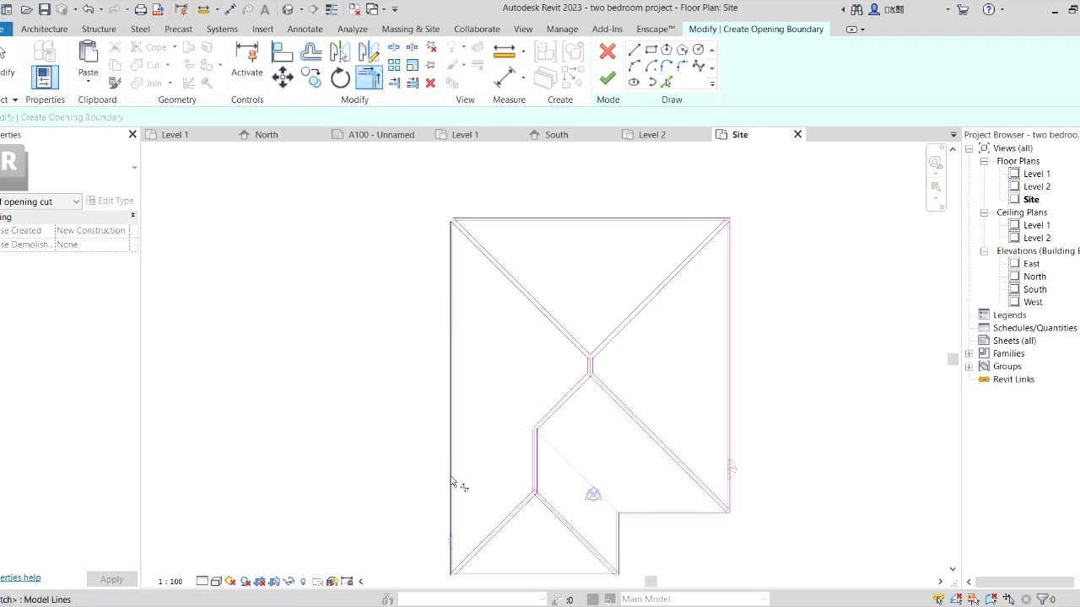
Trim the west and south eave lines to the two hip lines at the southwest roof corner.
scroll(482, 557, "up", 3)
left_click(455, 530)
scroll(492, 416, "down", 3)
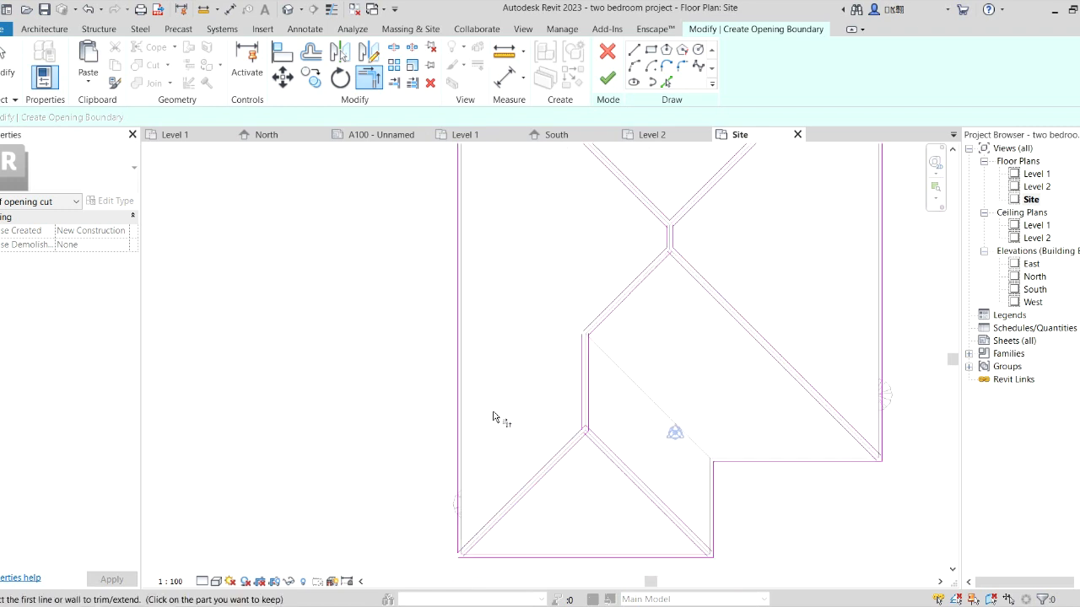
scroll(490, 496, "up", 3)
left_click(488, 493)
left_click(489, 517)
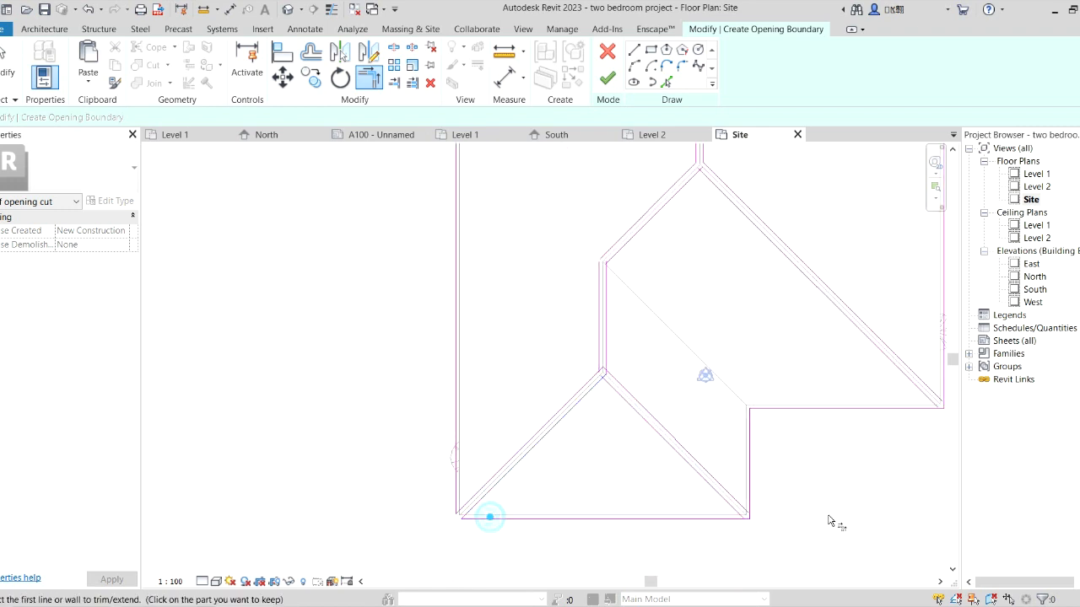
Trim the front wing's south and east eave lines to the hip lines at its southeast corner.
left_click(719, 504)
left_click(719, 518)
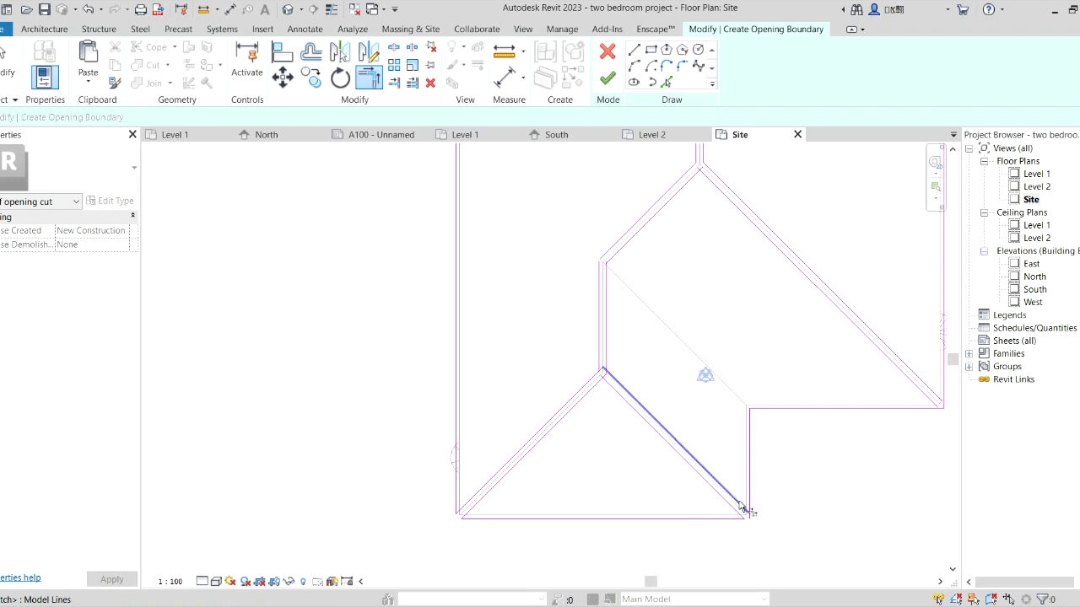
left_click(740, 502)
left_click(750, 482)
Trim the eave lines to the hip lines at the main roof's southeast corner.
scroll(758, 442, "down", 3)
scroll(776, 399, "up", 2)
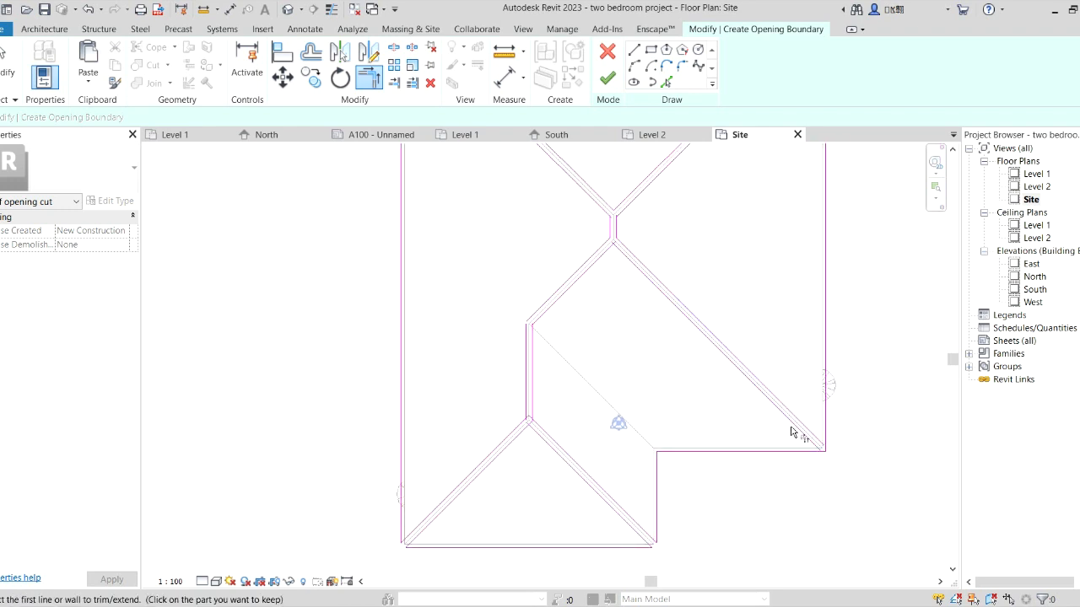
left_click(793, 422)
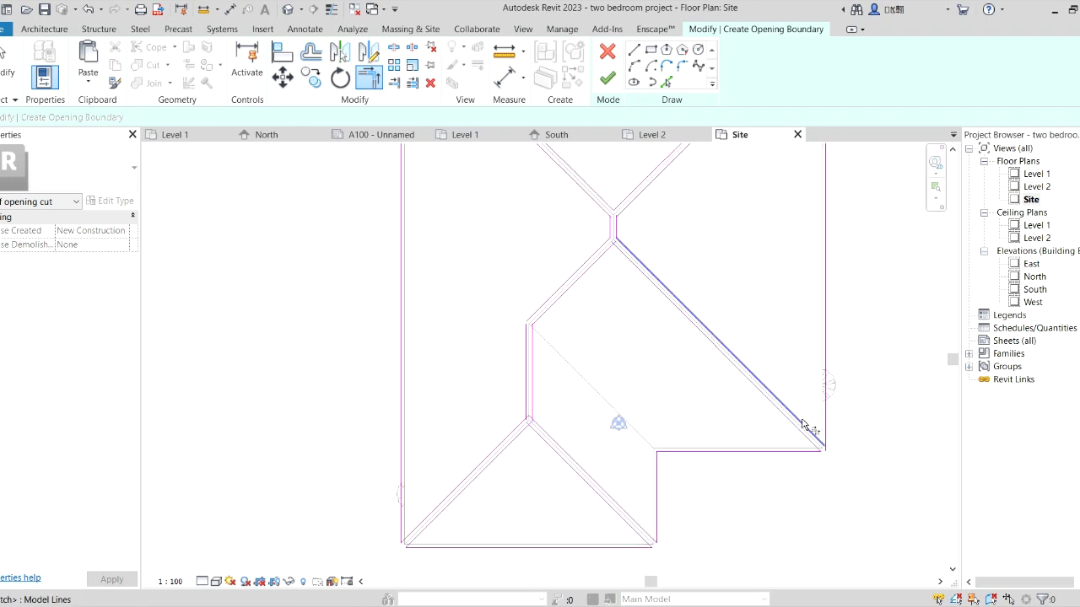
left_click(825, 392)
Trim the east and north eave lines to the two hip lines at the northeast roof corner.
scroll(717, 295, "down", 2)
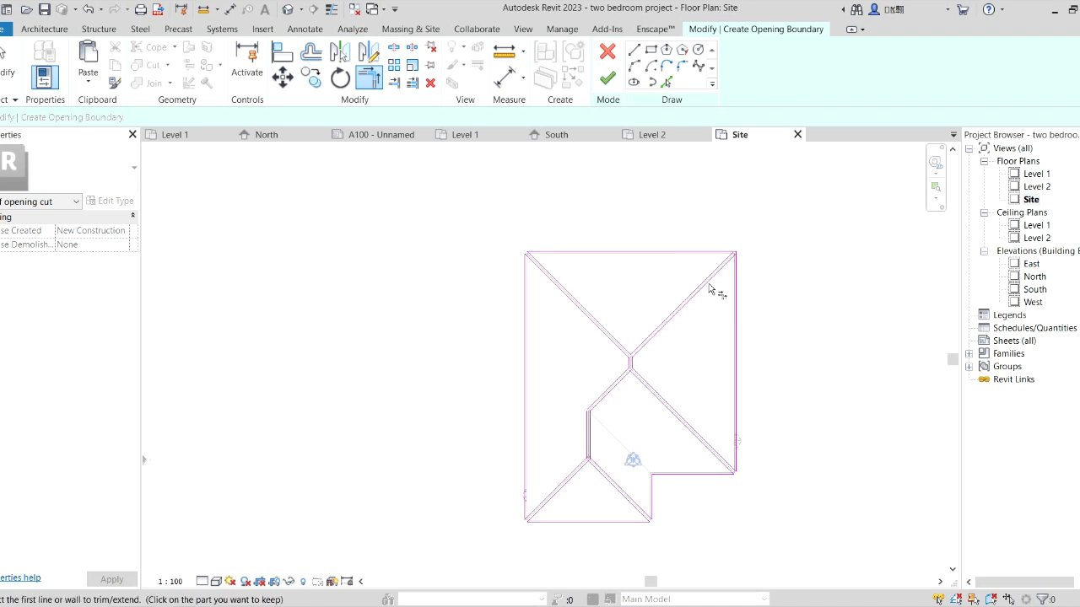
scroll(716, 261, "up", 2)
left_click(750, 271)
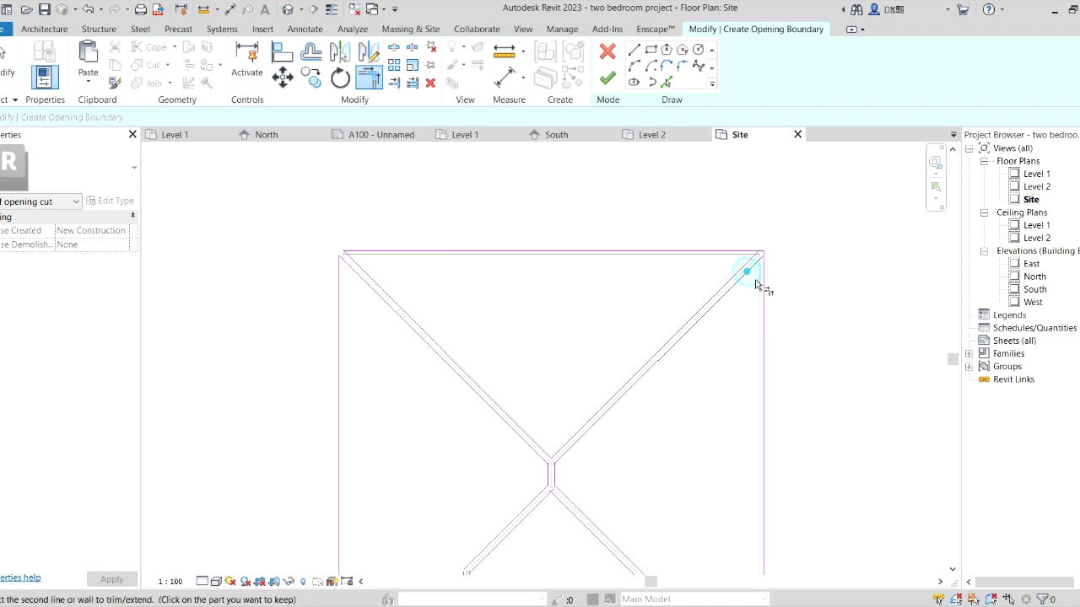
left_click(744, 260)
left_click(735, 251)
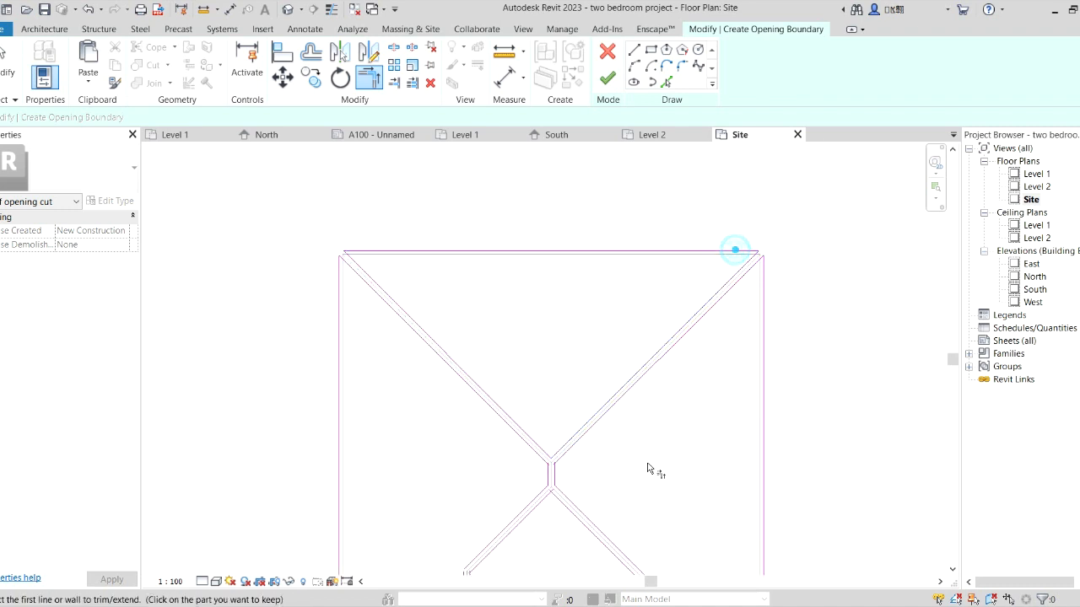
Trim the main ridge's east line to the southeast hip line at the ridge's south end.
scroll(566, 471, "up", 2)
left_click(549, 482)
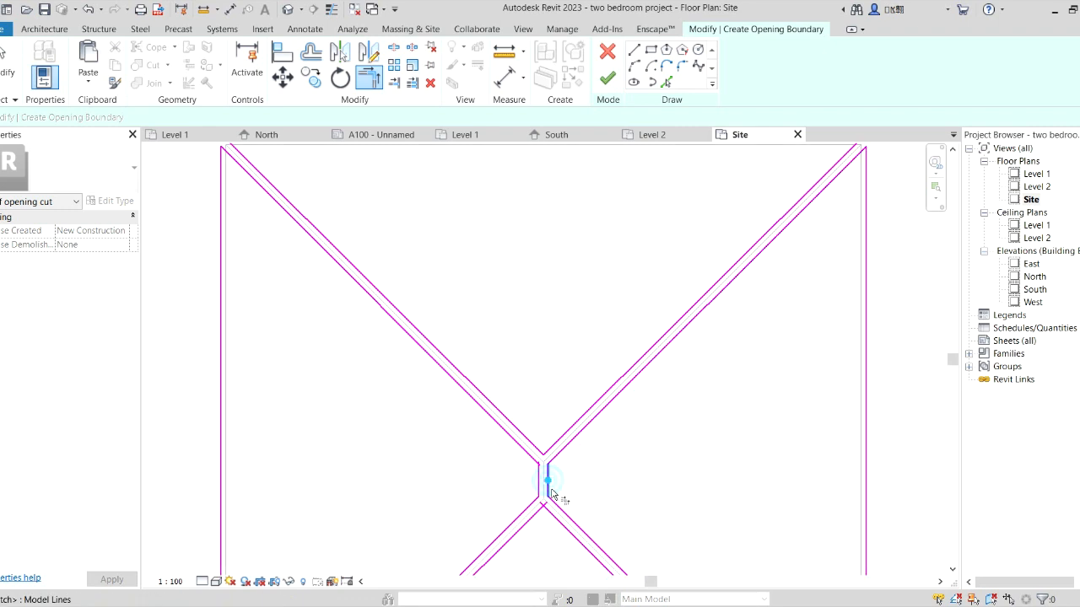
left_click(558, 511)
scroll(540, 359, "down", 3)
scroll(646, 572, "up", 2)
scroll(620, 394, "down", 2)
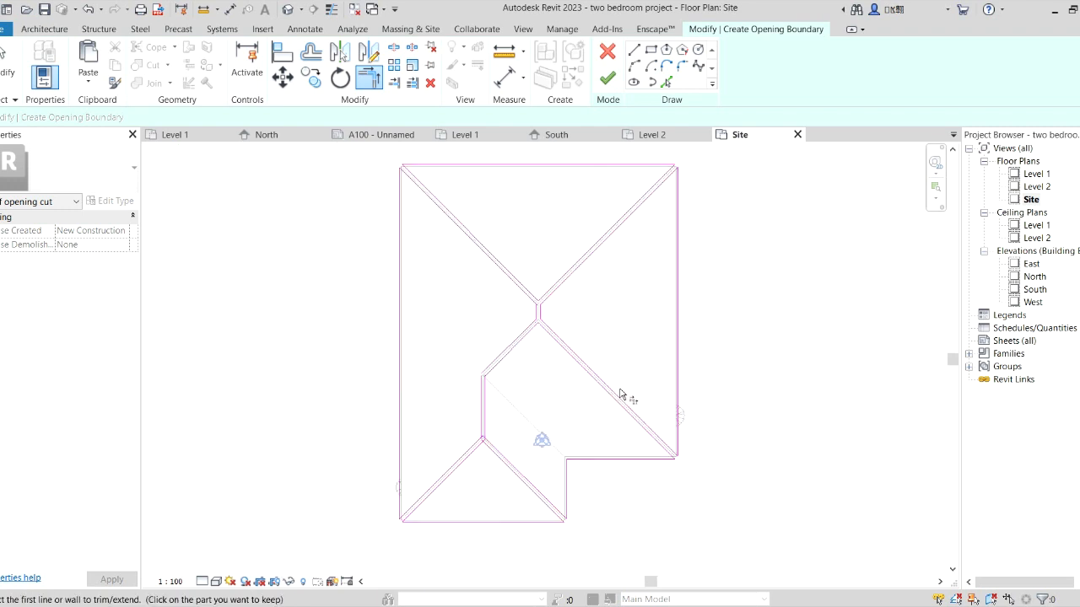
Trim the front wing's two ridge lines to the hip lines at the ridge's south end.
scroll(515, 430, "up", 2)
left_click(508, 428)
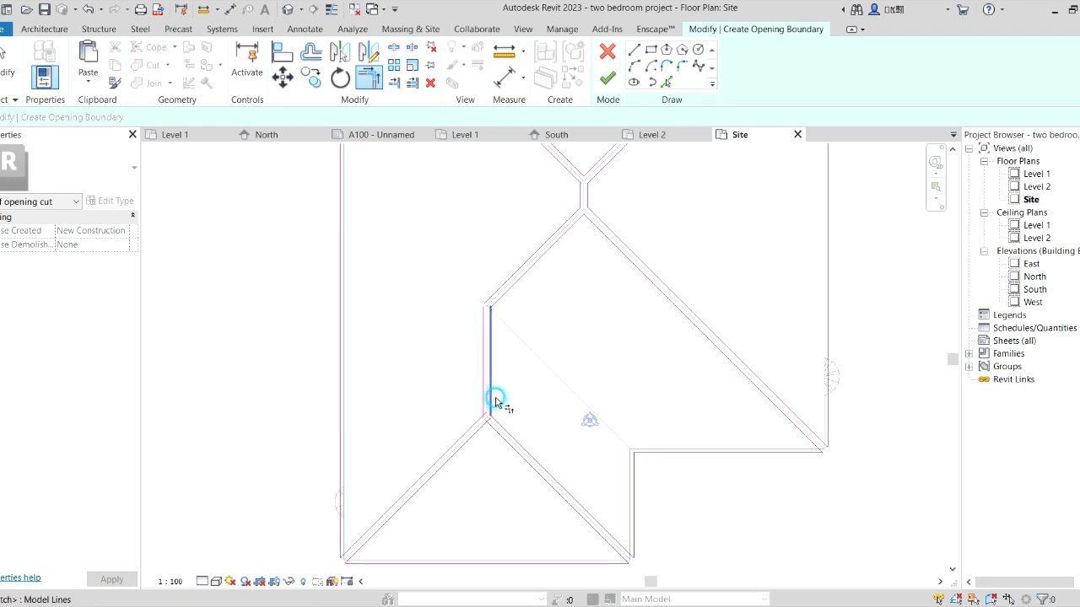
left_click(475, 434)
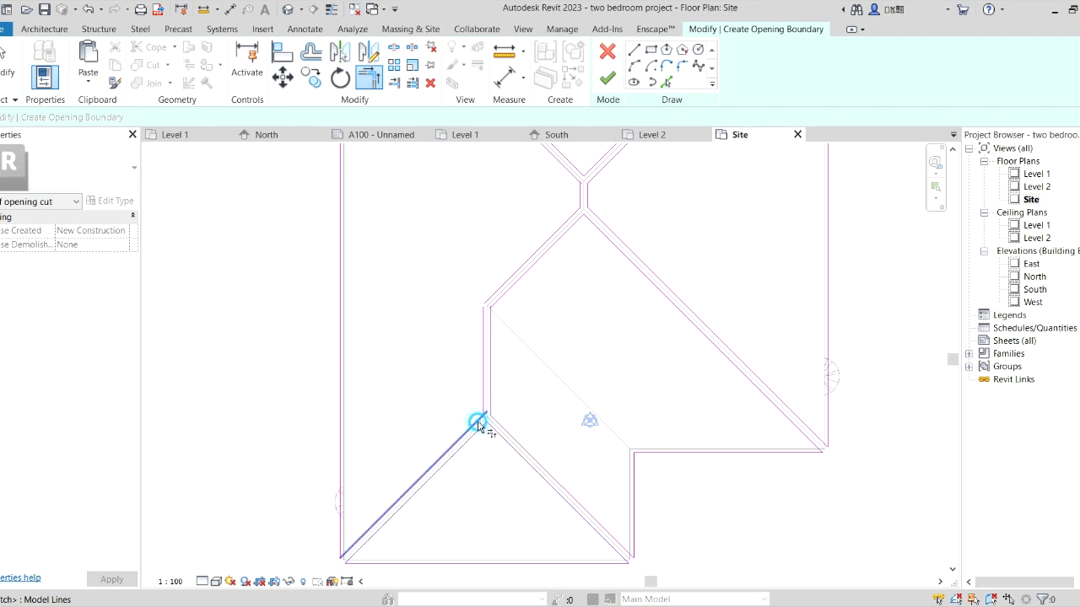
scroll(486, 285, "up", 2)
Trim both diagonal strip lines to the front wing's ridge lines at the ridge's north end.
left_click(493, 295)
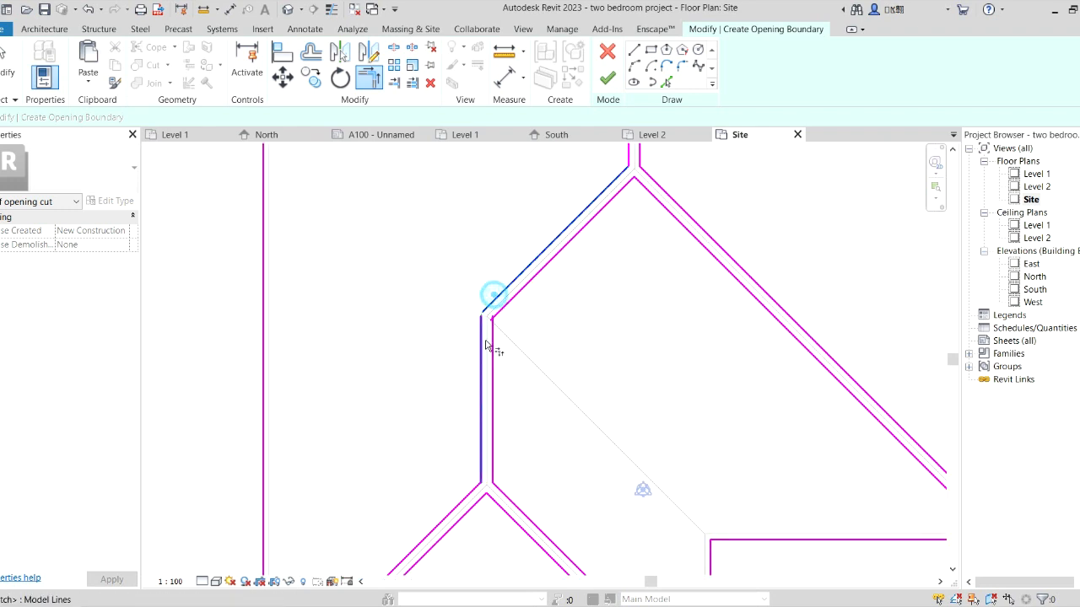
left_click(486, 342)
left_click(510, 305)
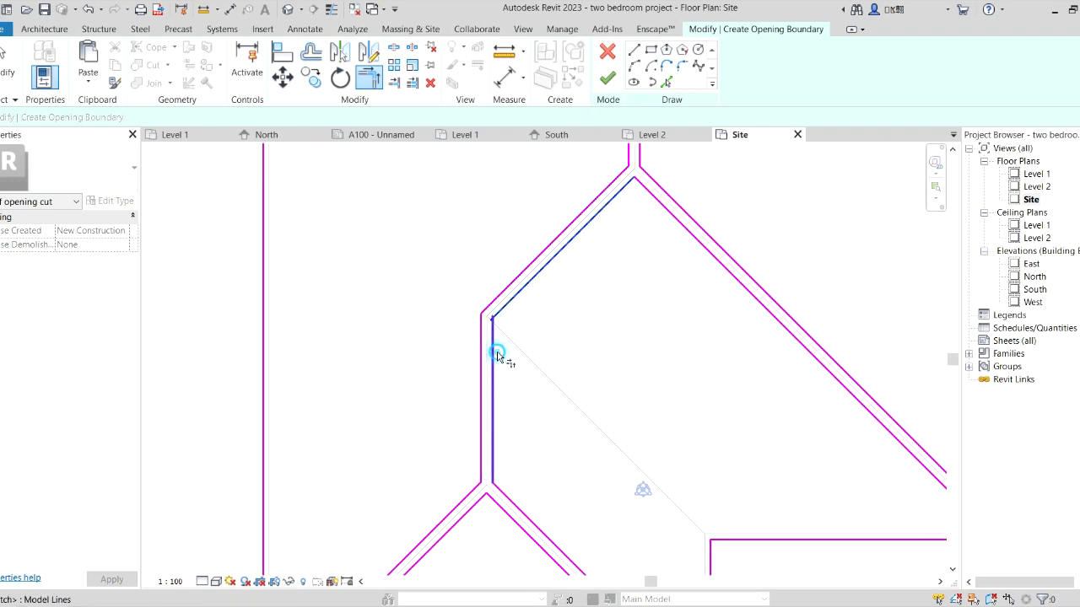
left_click(493, 354)
Trim the northwest hip's lower line to the main ridge's west line at the ridge's north end.
scroll(520, 394, "down", 2)
scroll(571, 309, "up", 3)
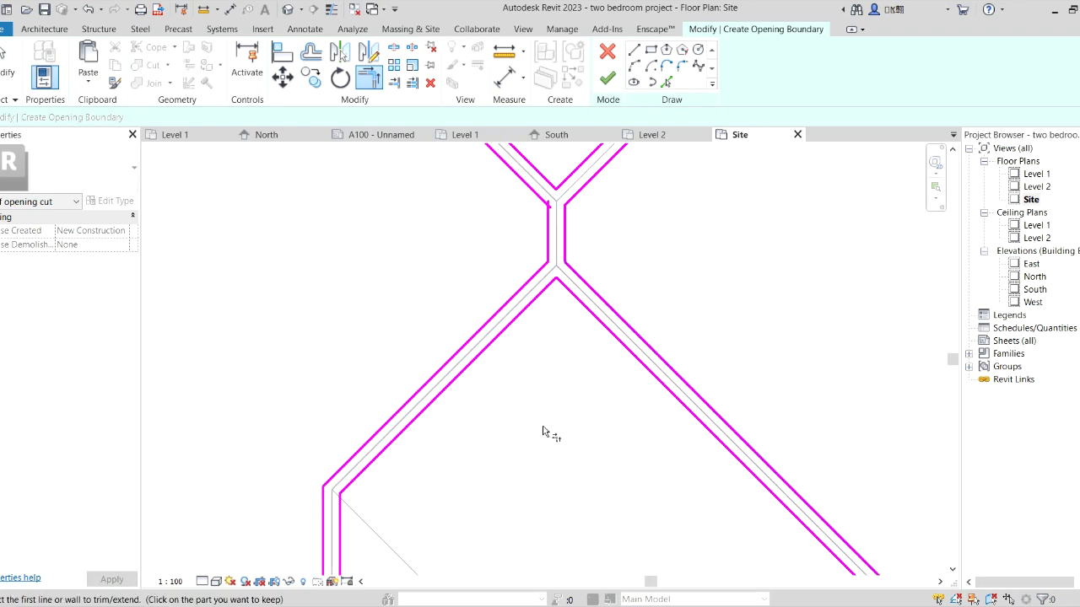
scroll(545, 335, "down", 1)
scroll(544, 335, "up", 1)
left_click(540, 271)
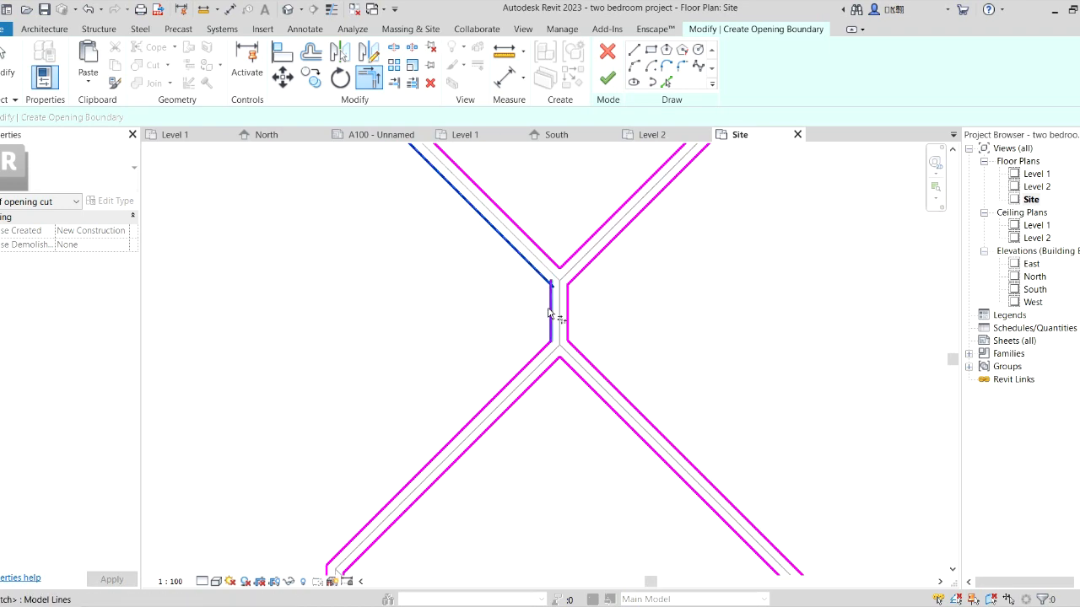
left_click(547, 309)
Check the corners of the opening boundary, finish the sketch to cut the roof, and clear the selection.
scroll(557, 337, "down", 3)
scroll(438, 325, "up", 3)
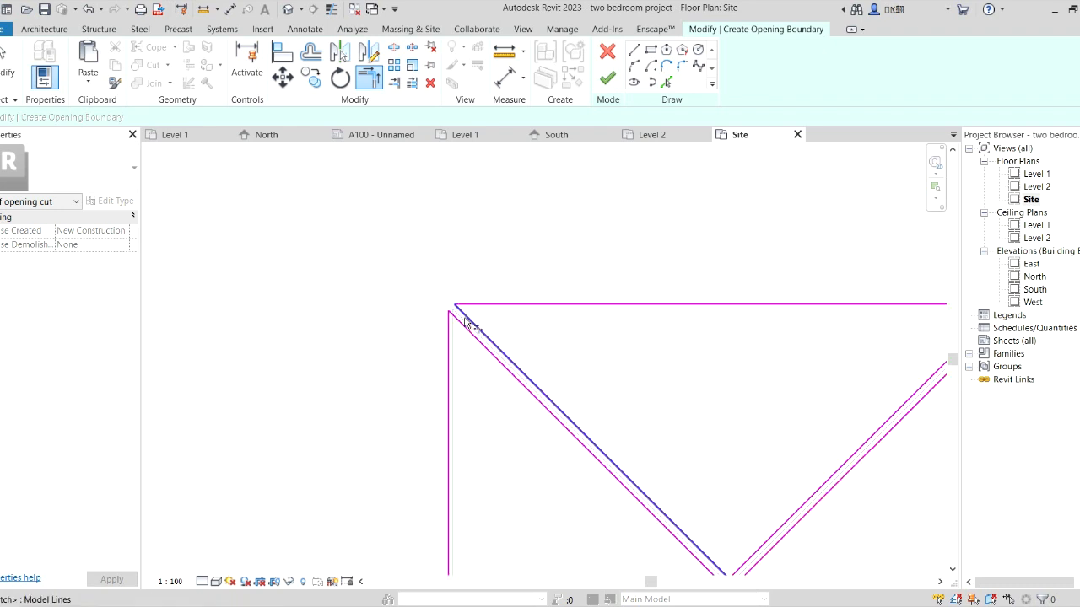
scroll(439, 324, "down", 2)
scroll(571, 265, "up", 1)
scroll(526, 523, "down", 2)
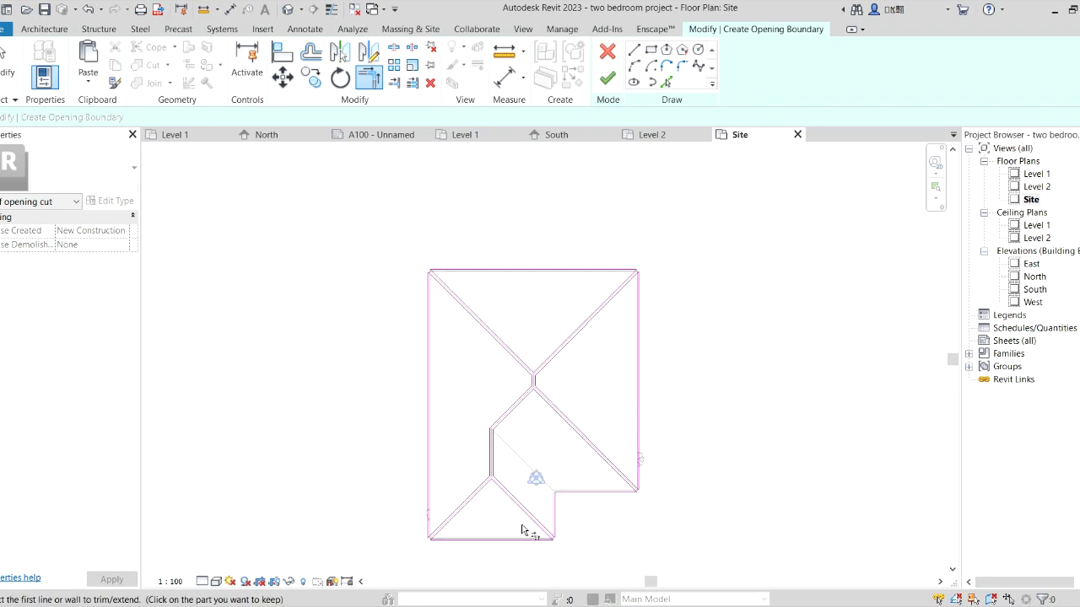
scroll(567, 548, "up", 2)
scroll(432, 498, "down", 2)
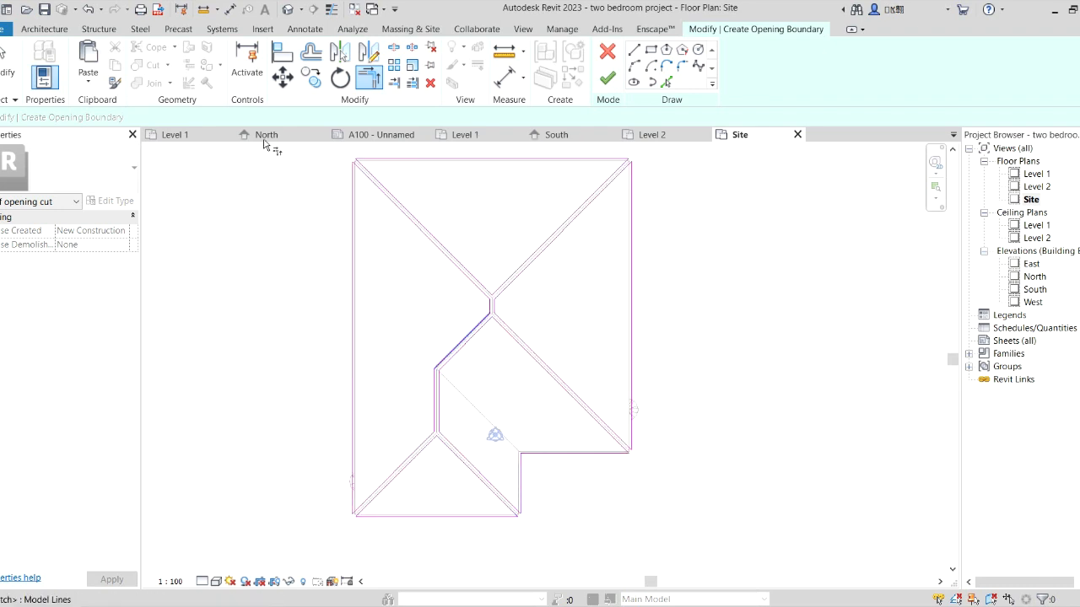
left_click(609, 79)
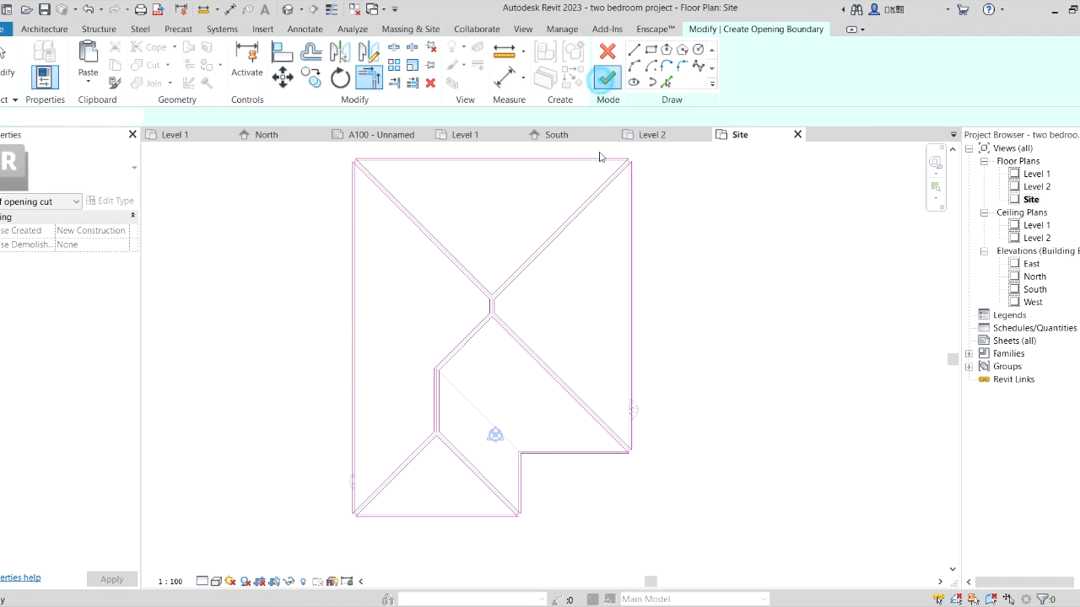
left_click(709, 330)
Open the South elevation and examine the hip and ridge strips on the roof.
double_click(1035, 289)
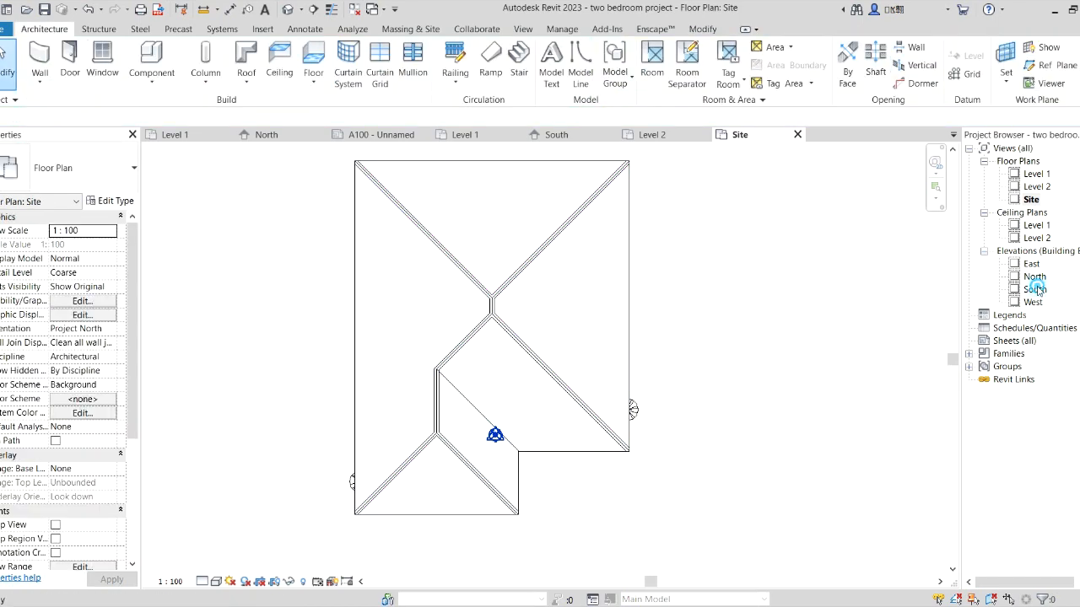
scroll(653, 293, "up", 2)
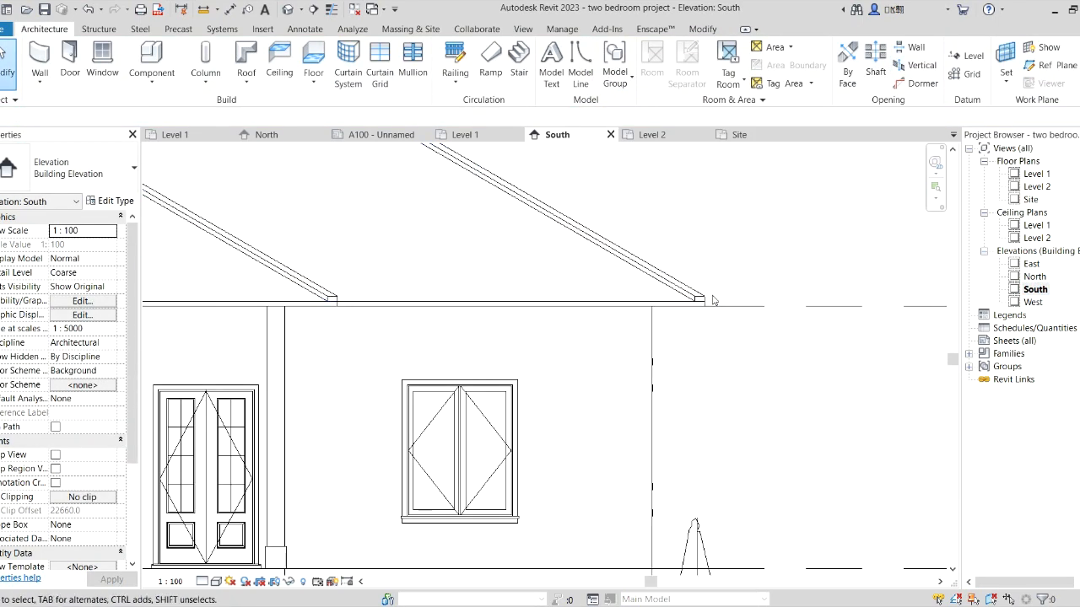
scroll(691, 290, "down", 2)
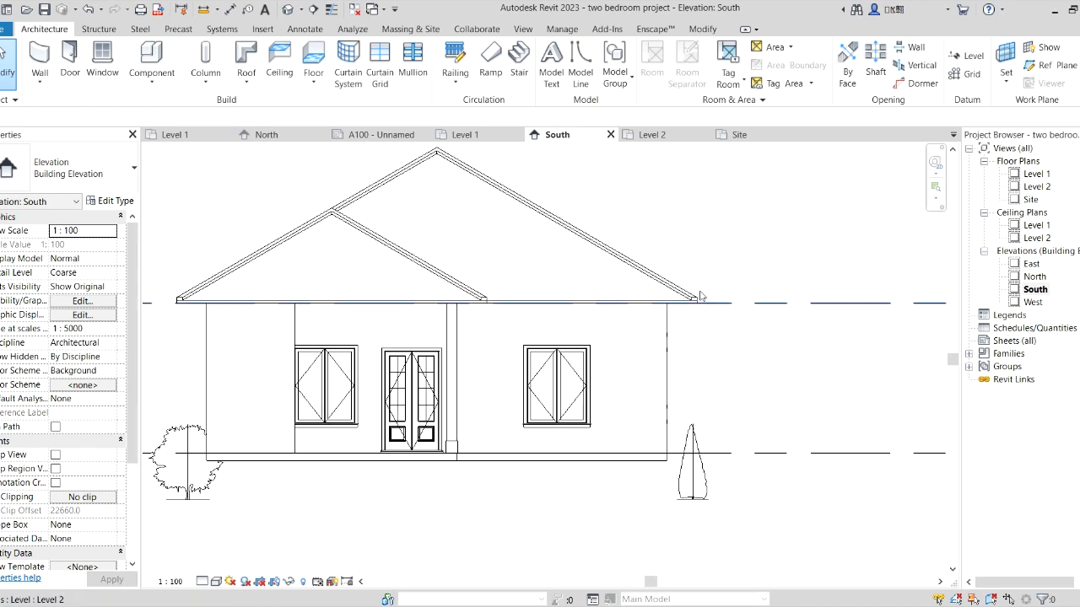
scroll(473, 253, "up", 1)
scroll(553, 293, "down", 2)
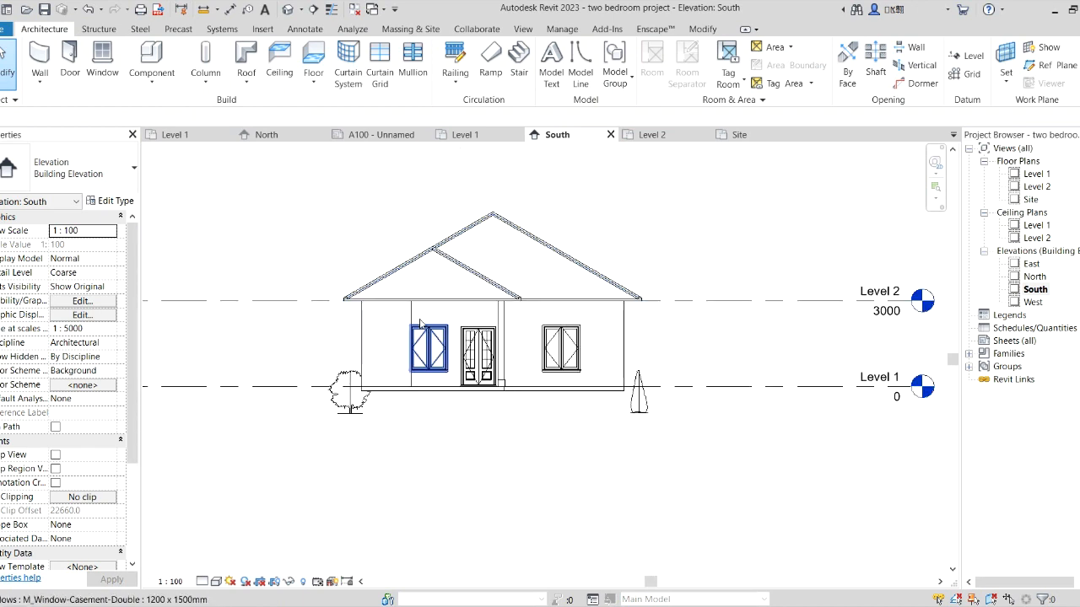
scroll(419, 317, "up", 2)
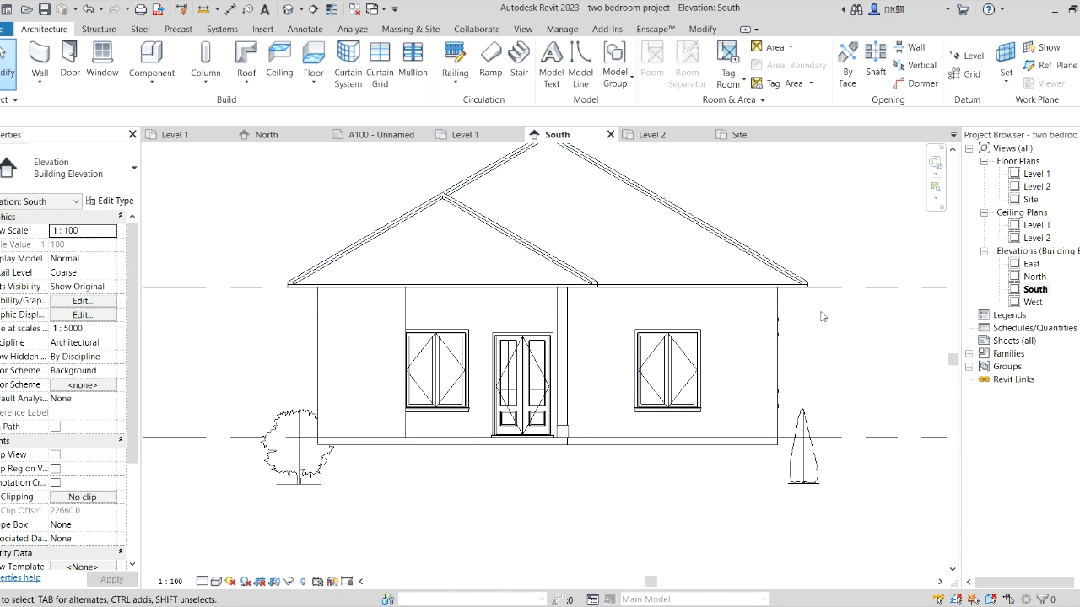
Open the Level 2 floor plan and start an in-place Casework component named Casework 1.
double_click(1037, 173)
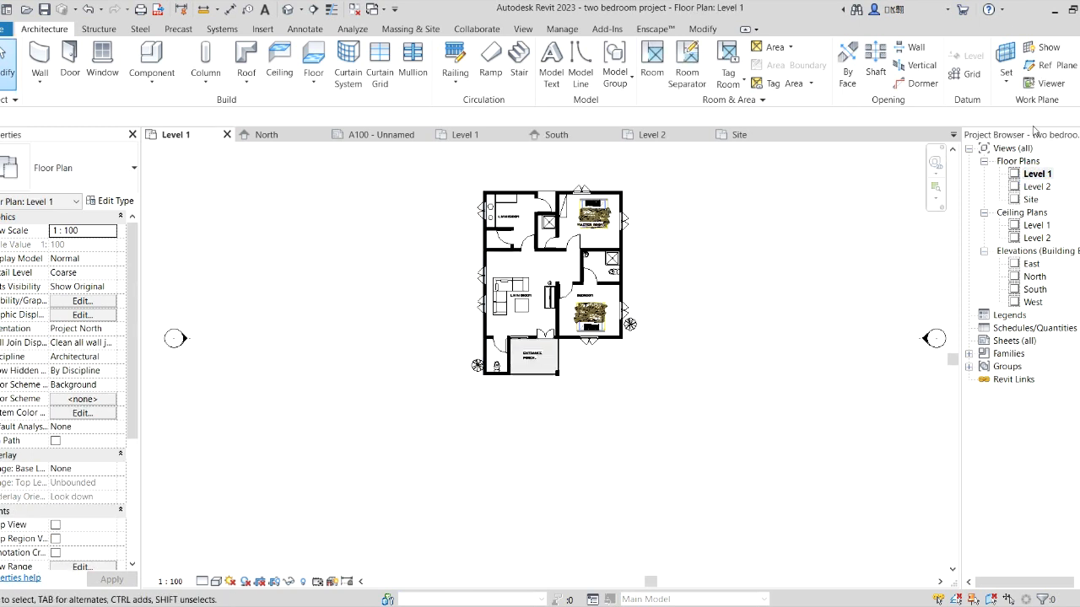
left_click(1037, 187)
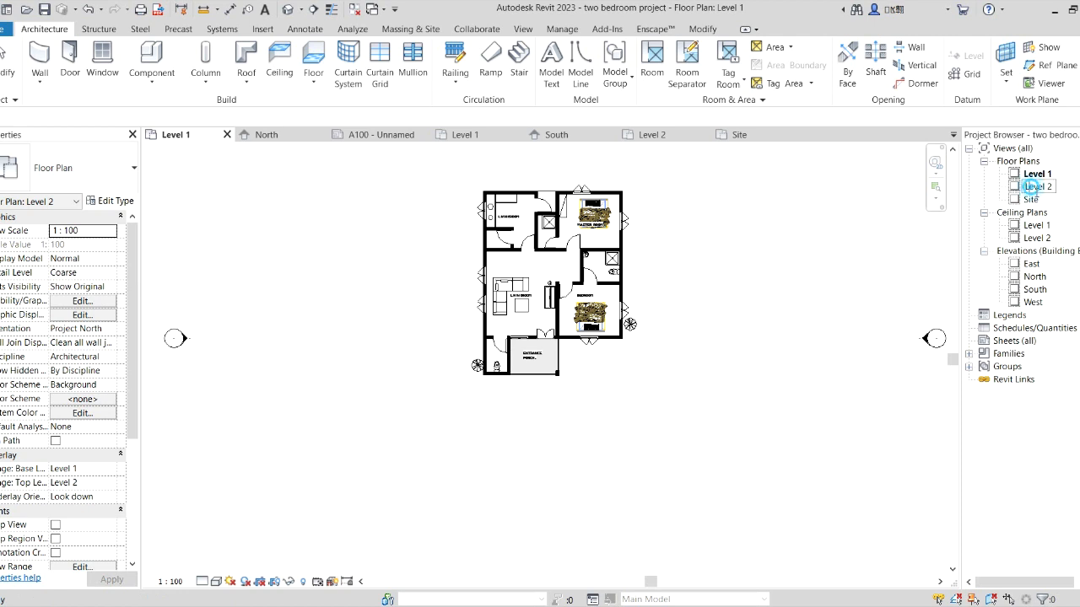
double_click(1050, 191)
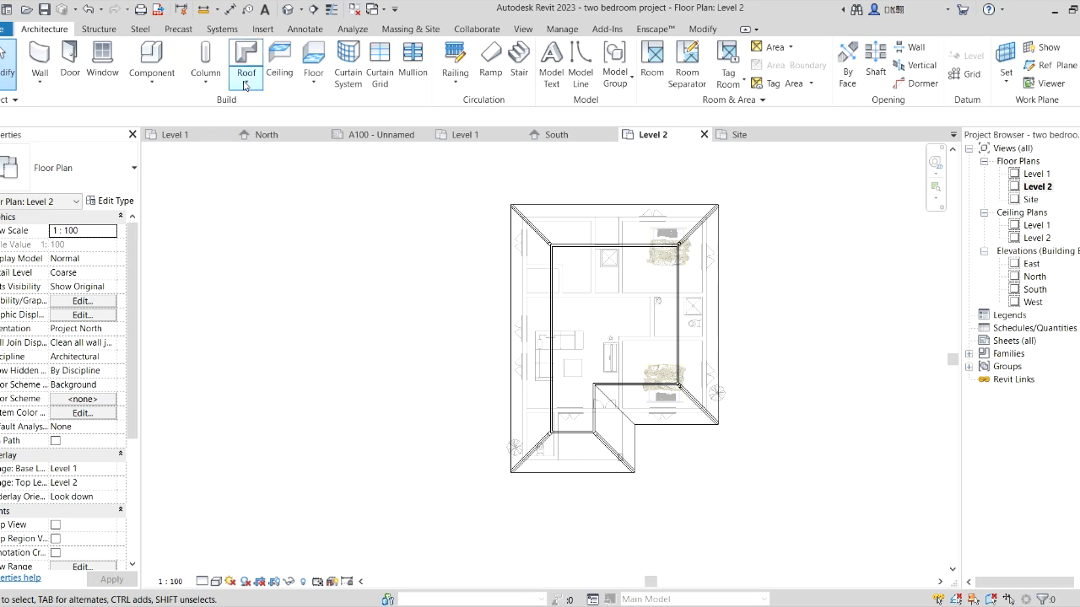
left_click(152, 78)
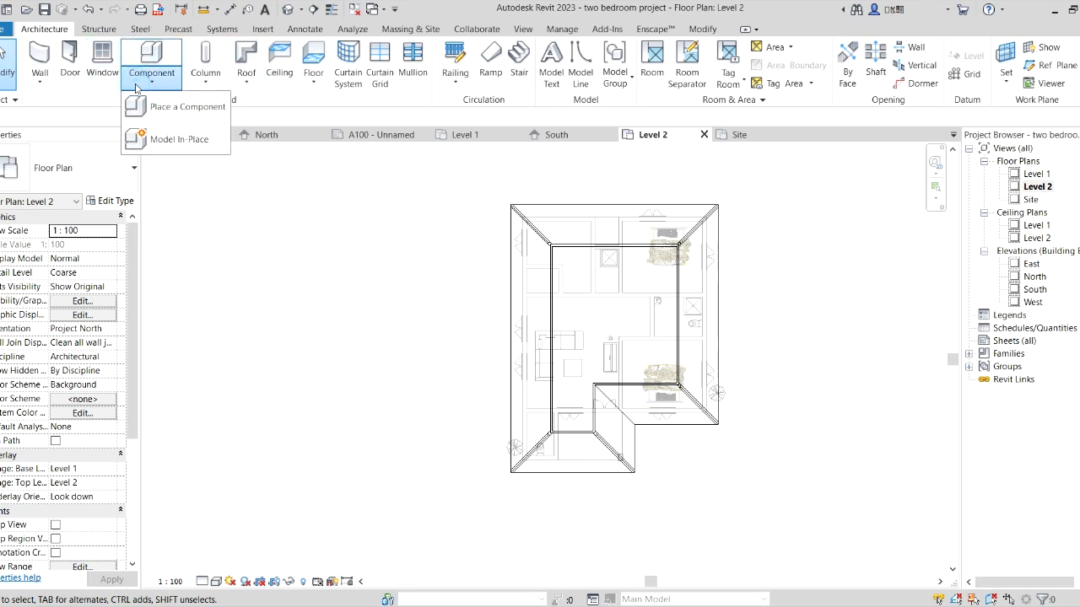
left_click(185, 145)
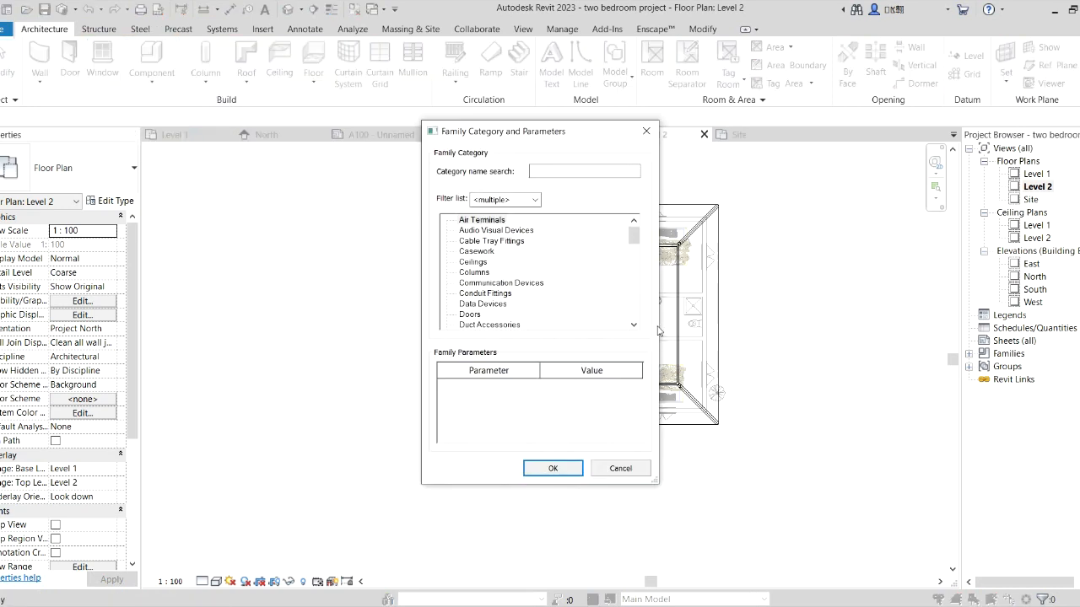
left_click(477, 252)
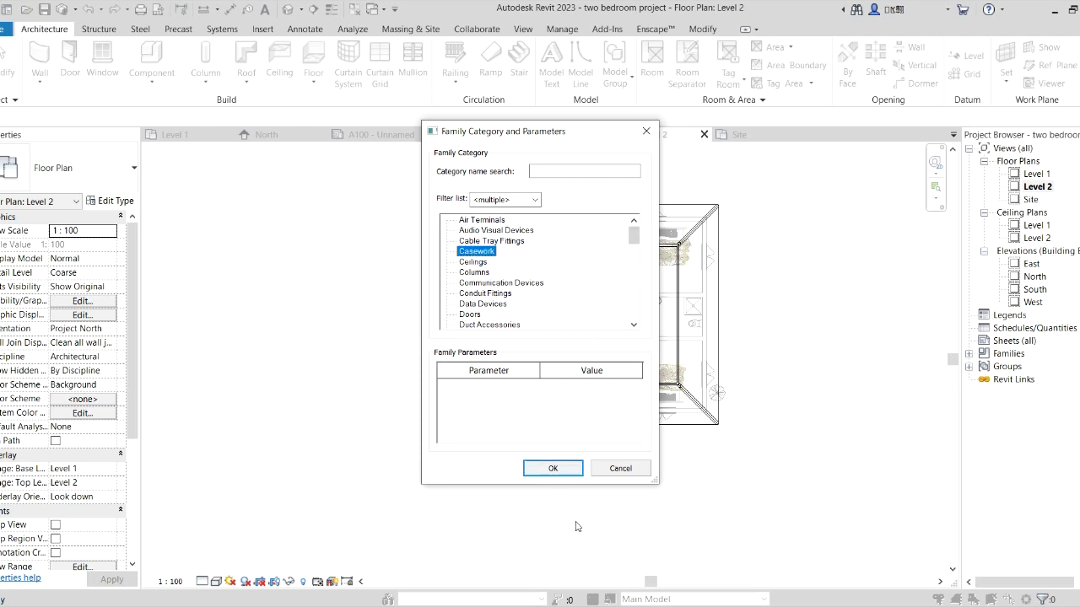
left_click(552, 469)
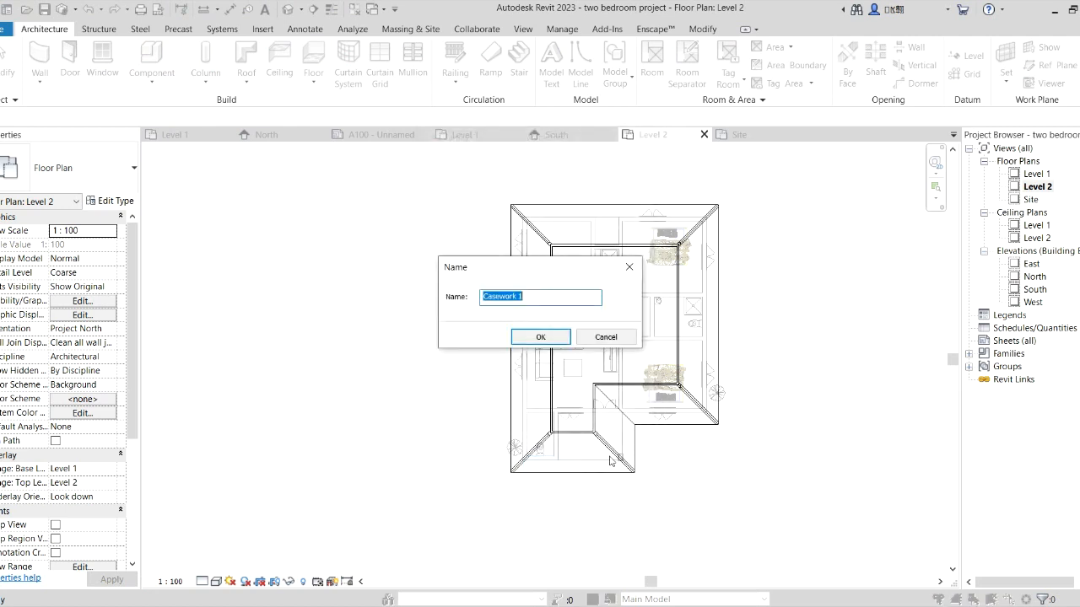
left_click(541, 337)
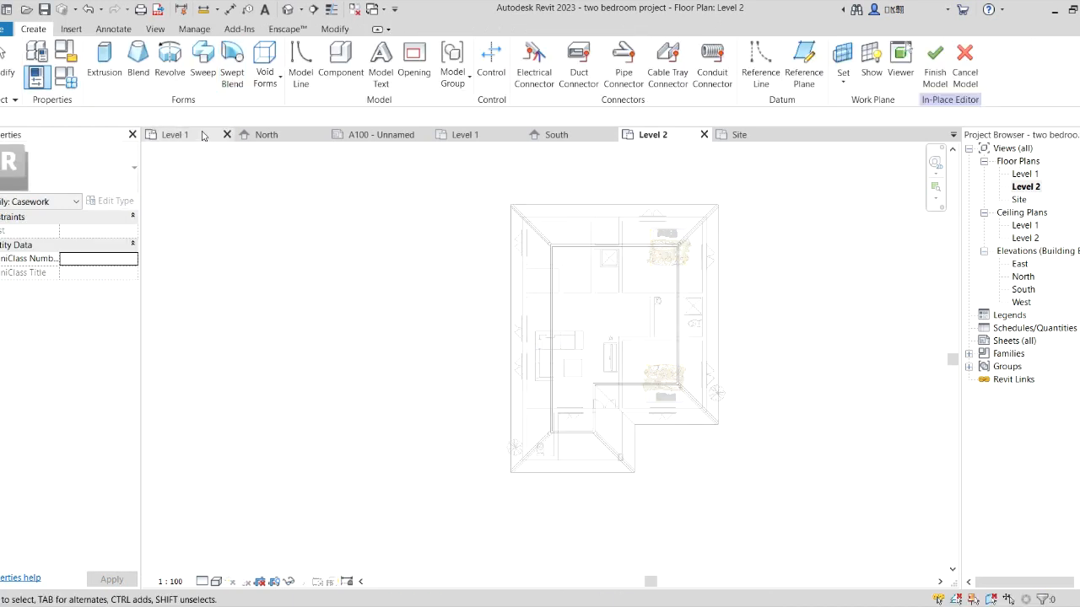
Start a sweep and sketch its path by picking all six outer roof edges, then finish the path.
left_click(203, 67)
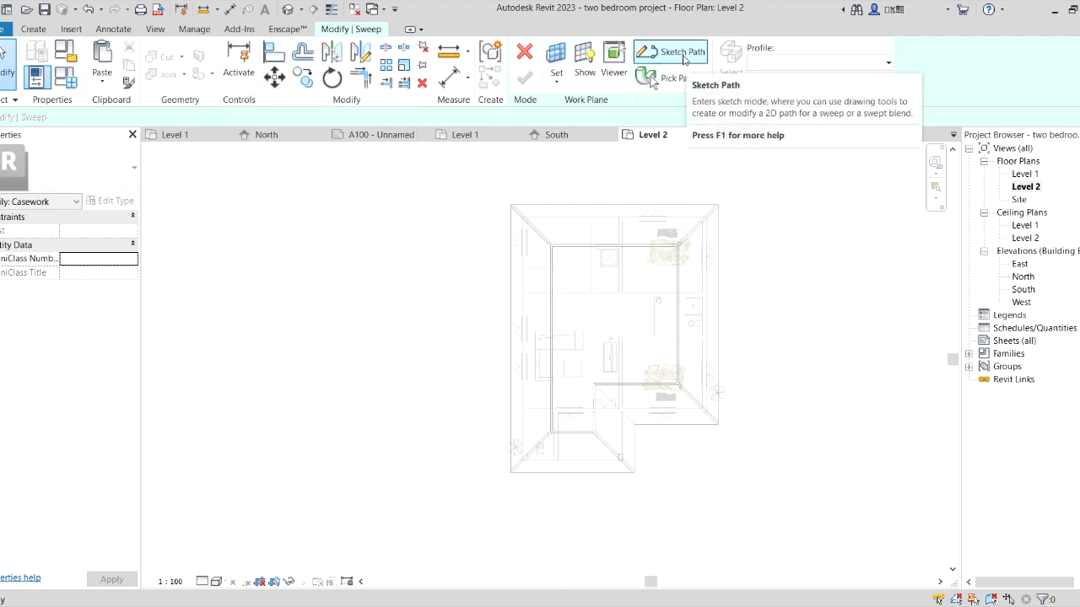
left_click(682, 53)
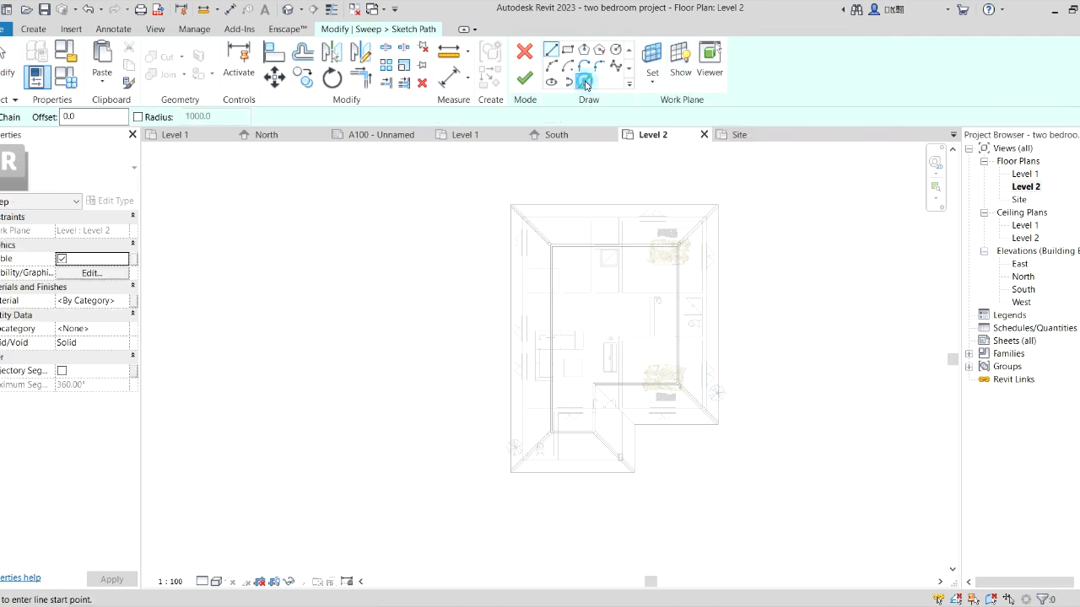
left_click(584, 82)
scroll(731, 255, "up", 2)
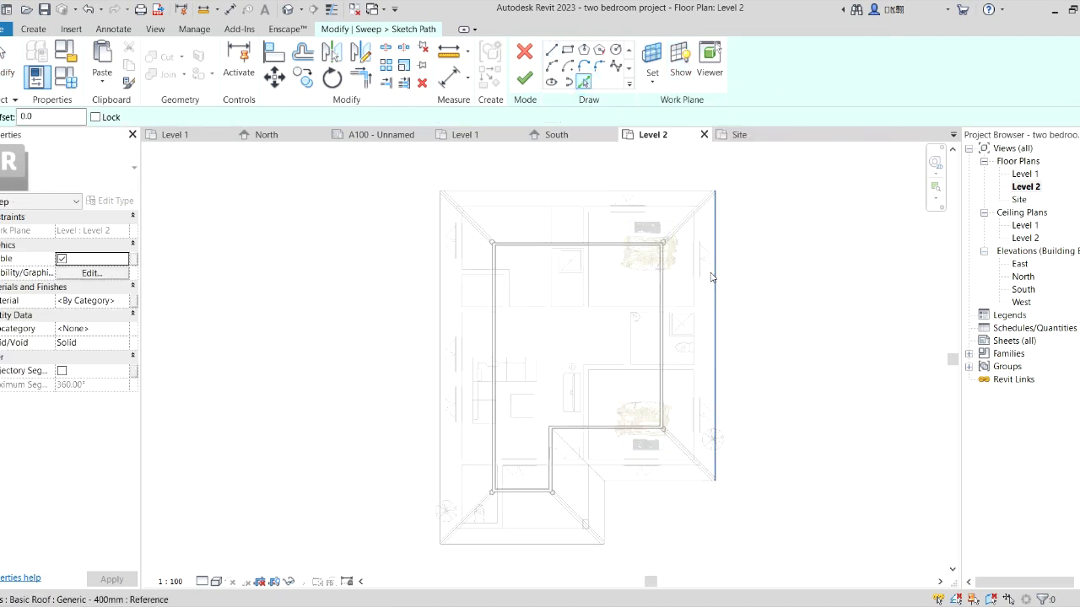
left_click(714, 279)
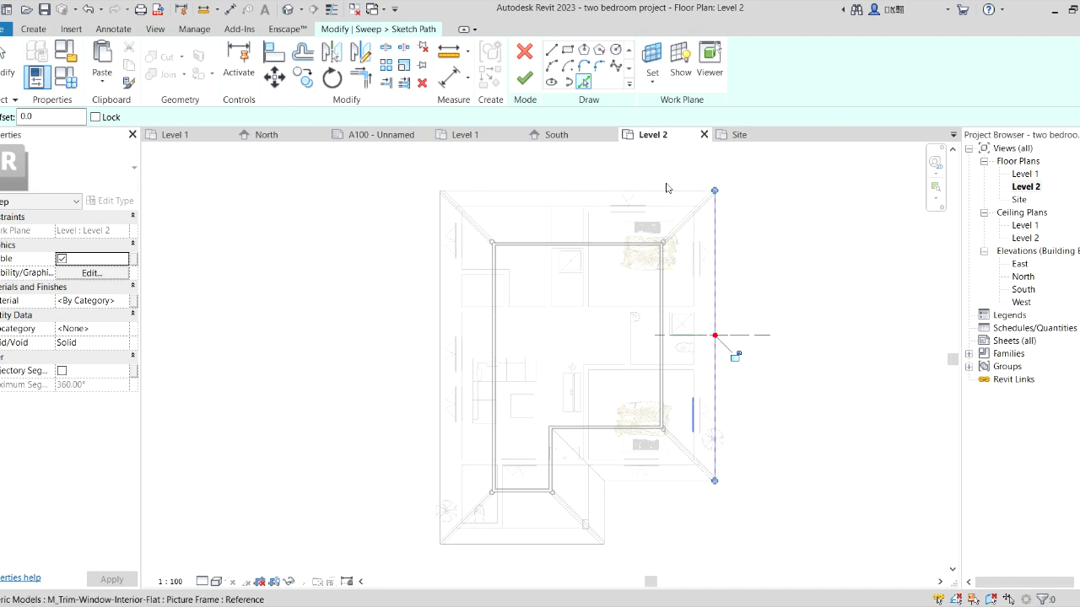
left_click(655, 191)
left_click(441, 251)
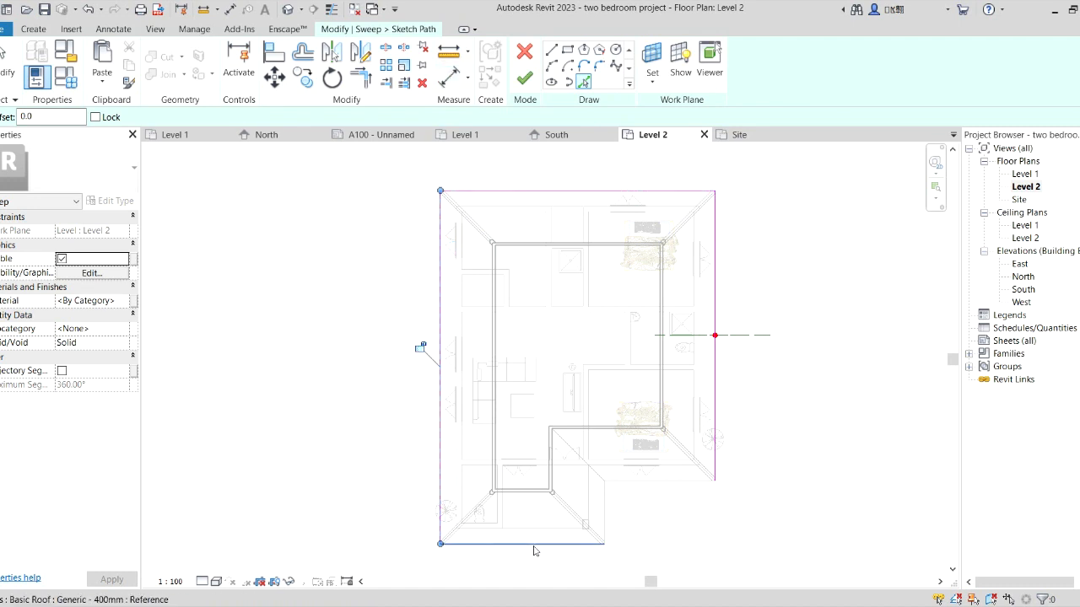
left_click(604, 505)
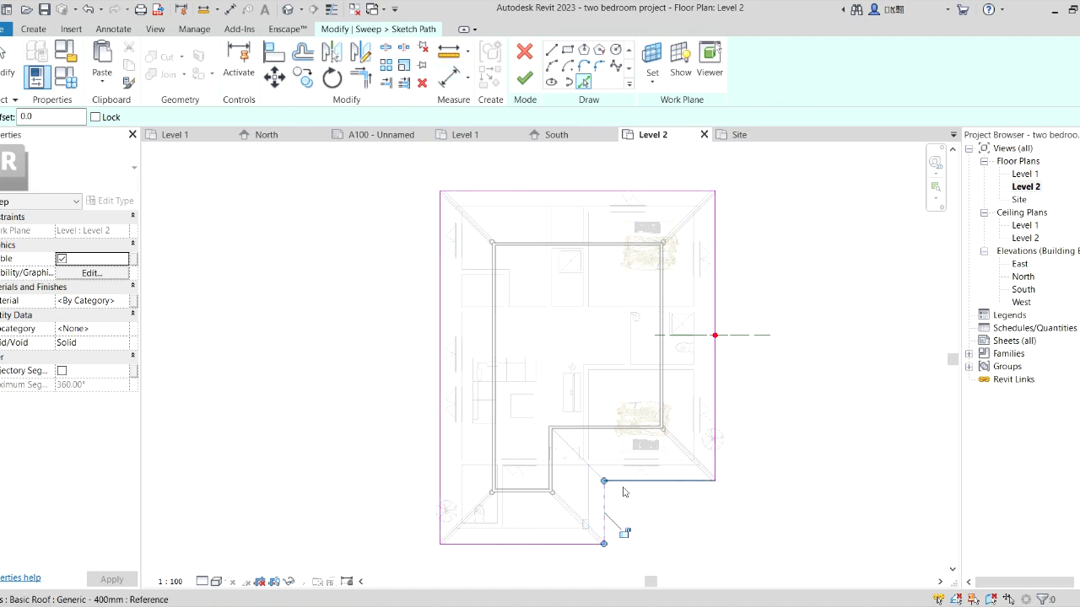
left_click(629, 483)
scroll(696, 492, "down", 2)
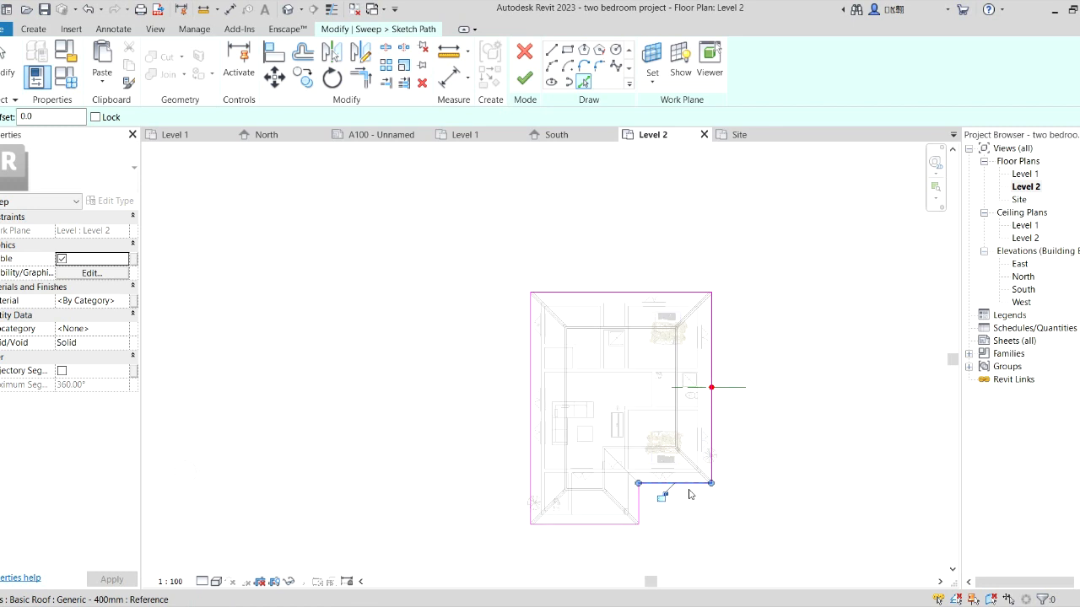
left_click(525, 78)
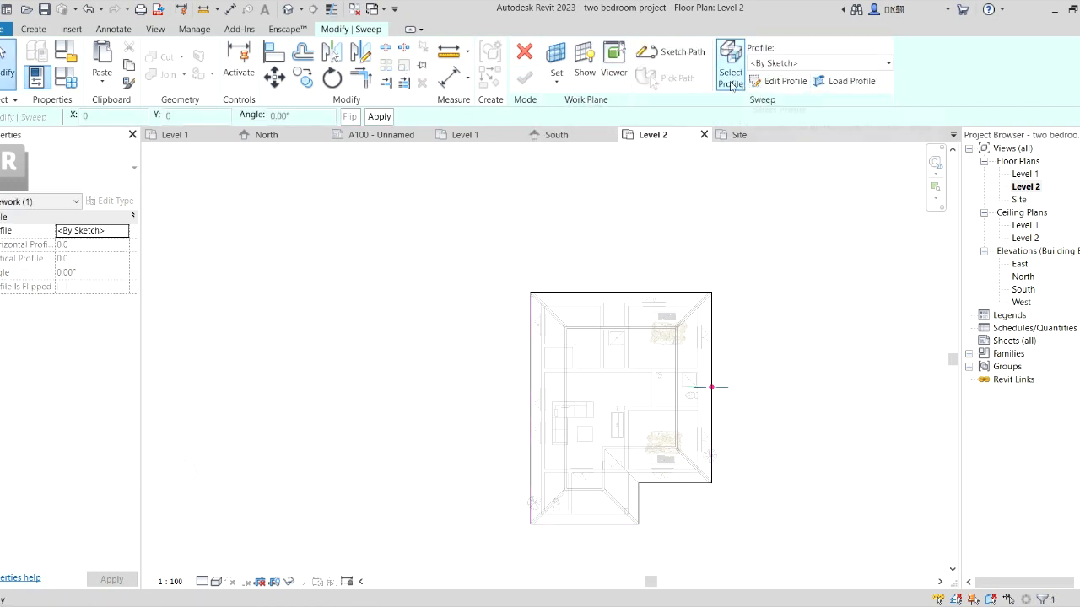
Open the sweep's profile sketch for editing in the South elevation.
left_click(772, 82)
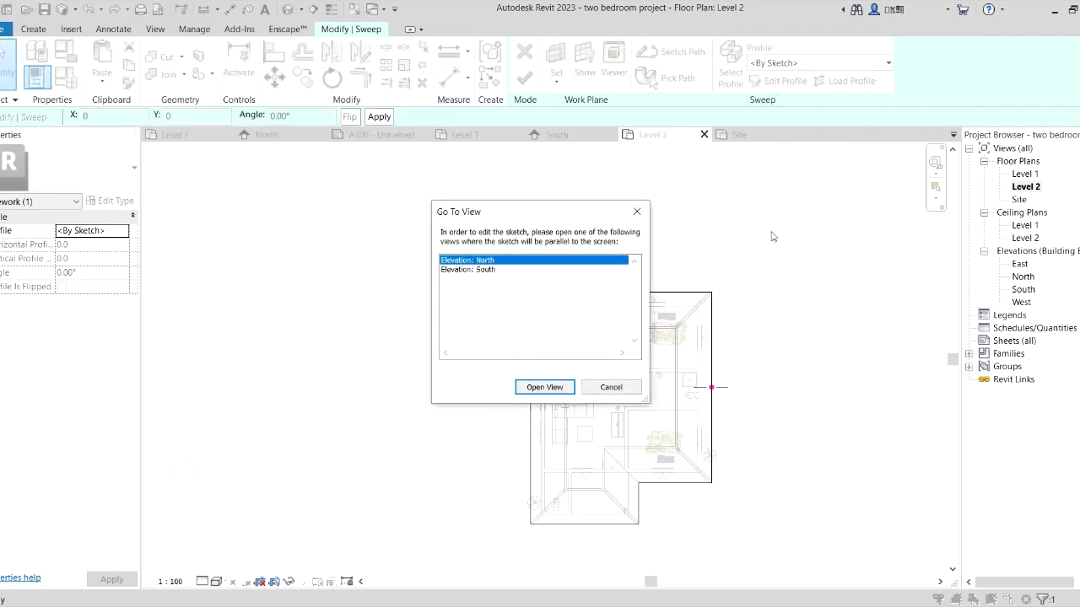
left_click(486, 270)
left_click(544, 387)
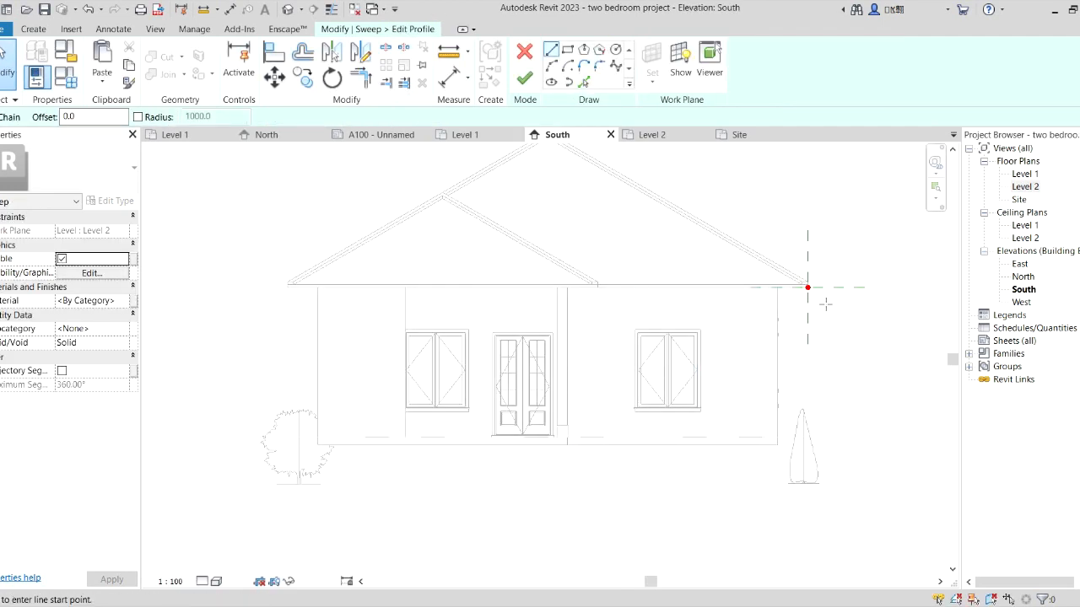
Sketch the profile's stepped lower edge with lines down the wall face, about 180 mm outward, up, and another 180 mm outward.
scroll(806, 287, "up", 5)
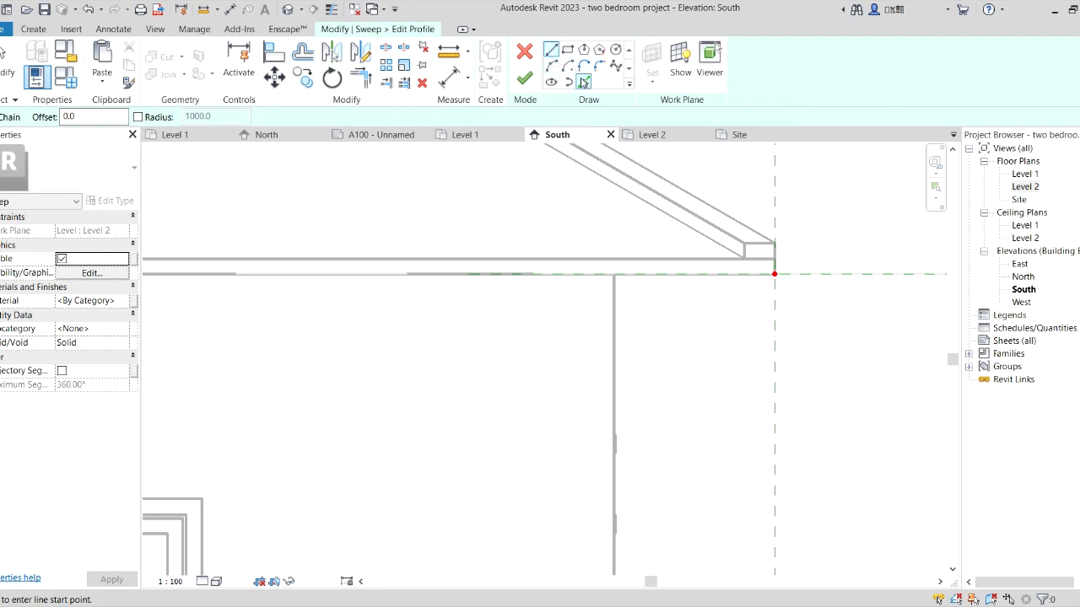
left_click(548, 50)
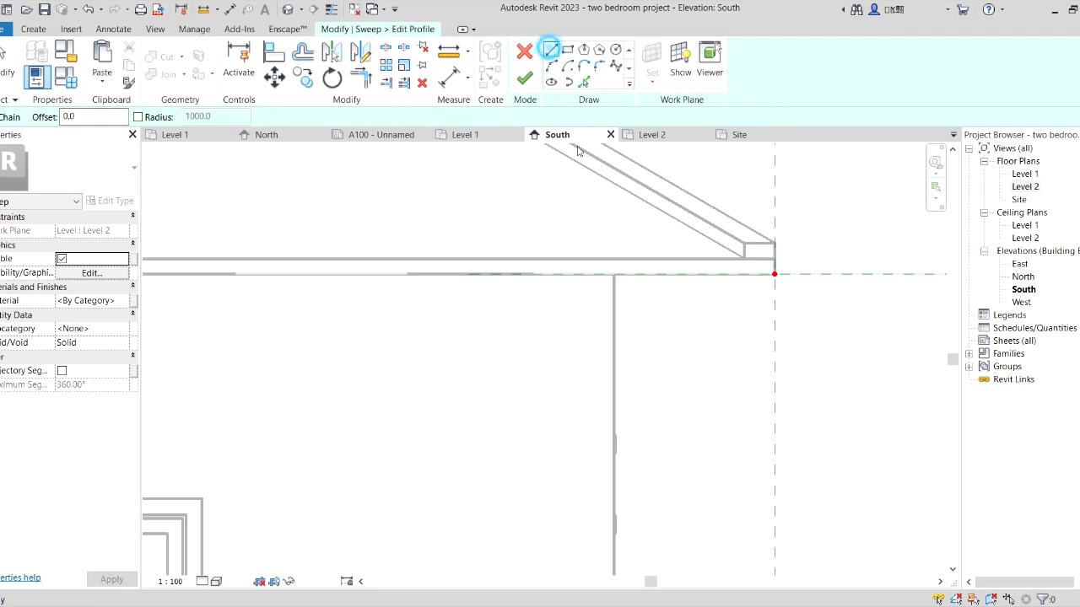
left_click(613, 274)
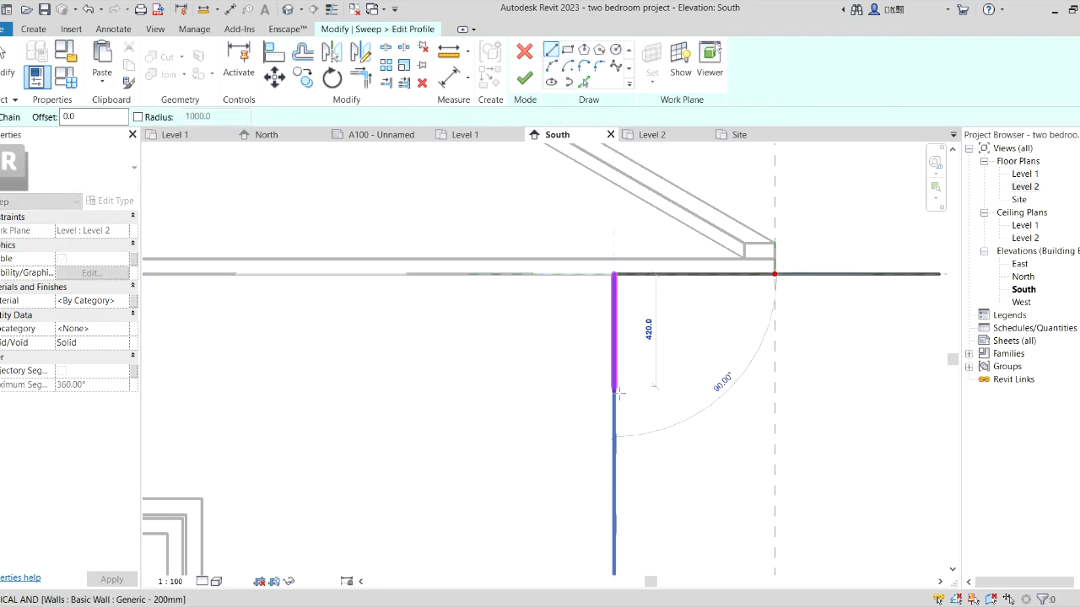
left_click(613, 370)
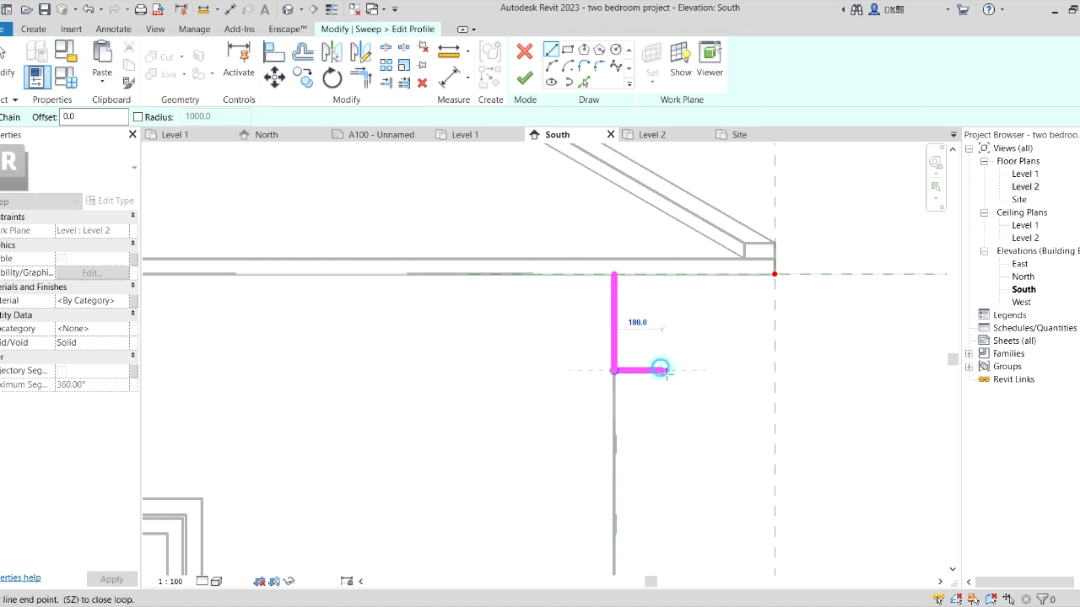
left_click(663, 369)
left_click(664, 337)
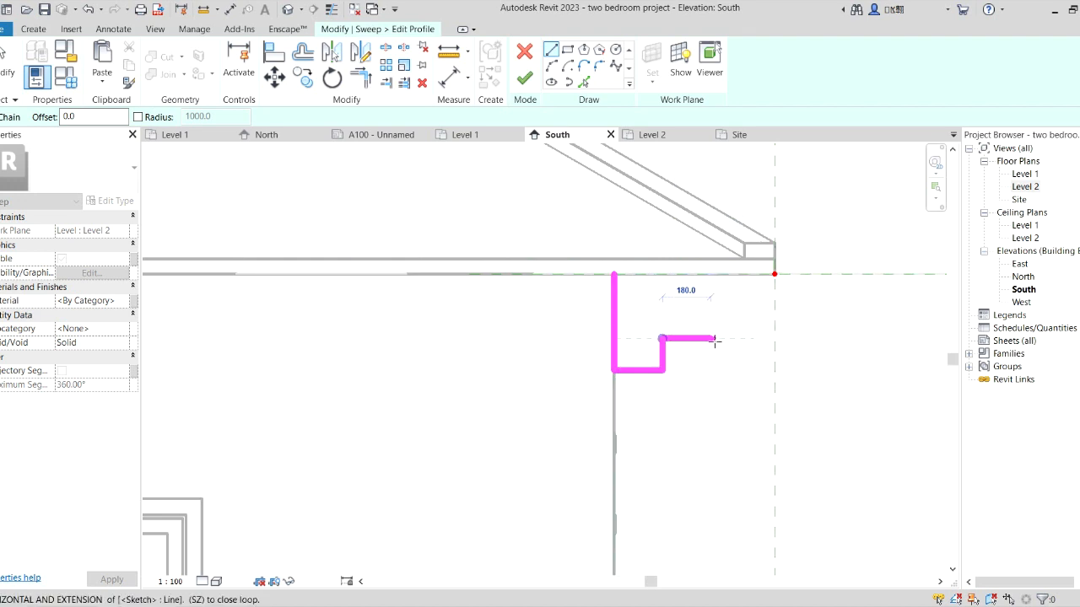
left_click(710, 337)
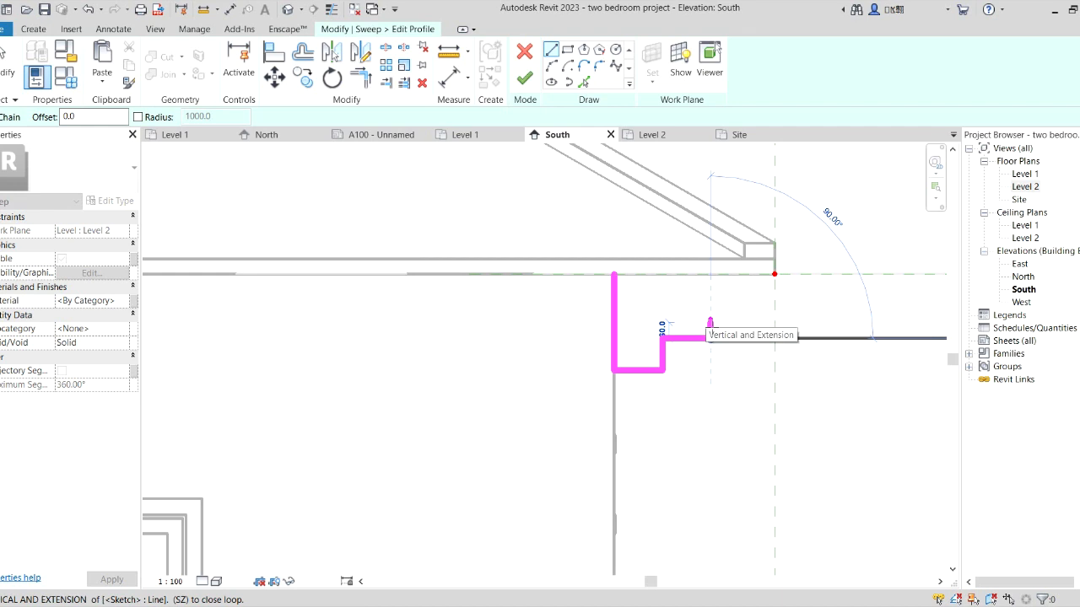
key("Escape")
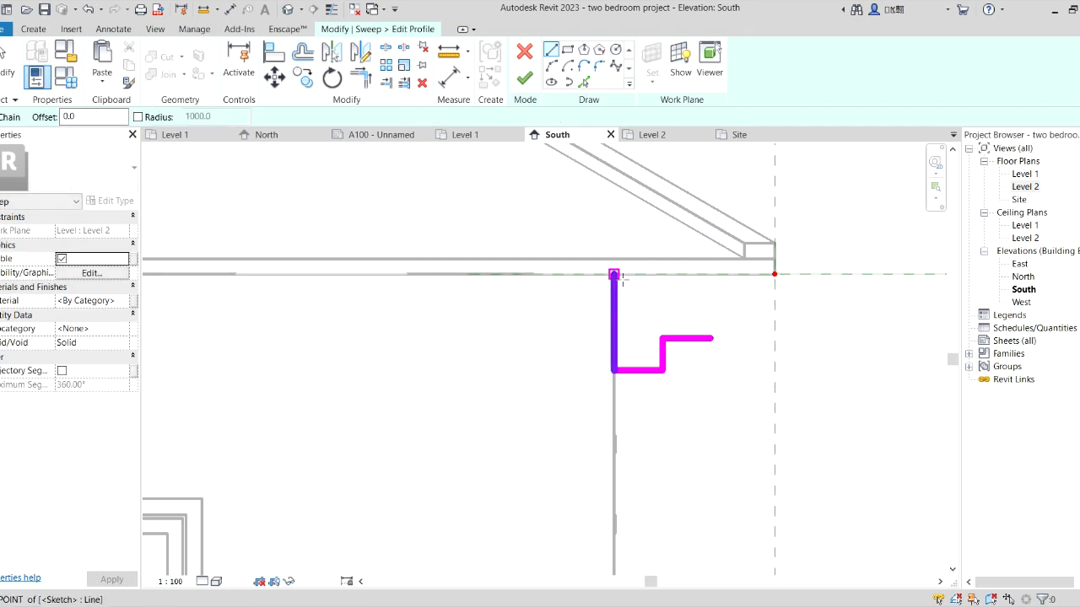
Draw the profile's upper edge from the wall corner to the roof edge, with a short drop and a return line toward the wall.
left_click(613, 274)
left_click(775, 274)
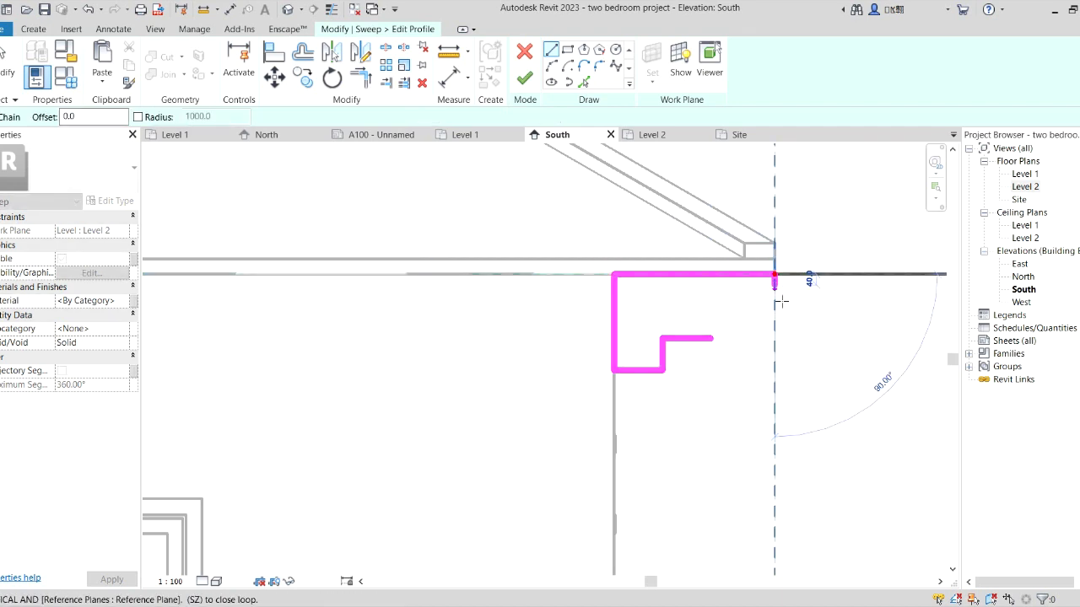
left_click(775, 295)
left_click(729, 296)
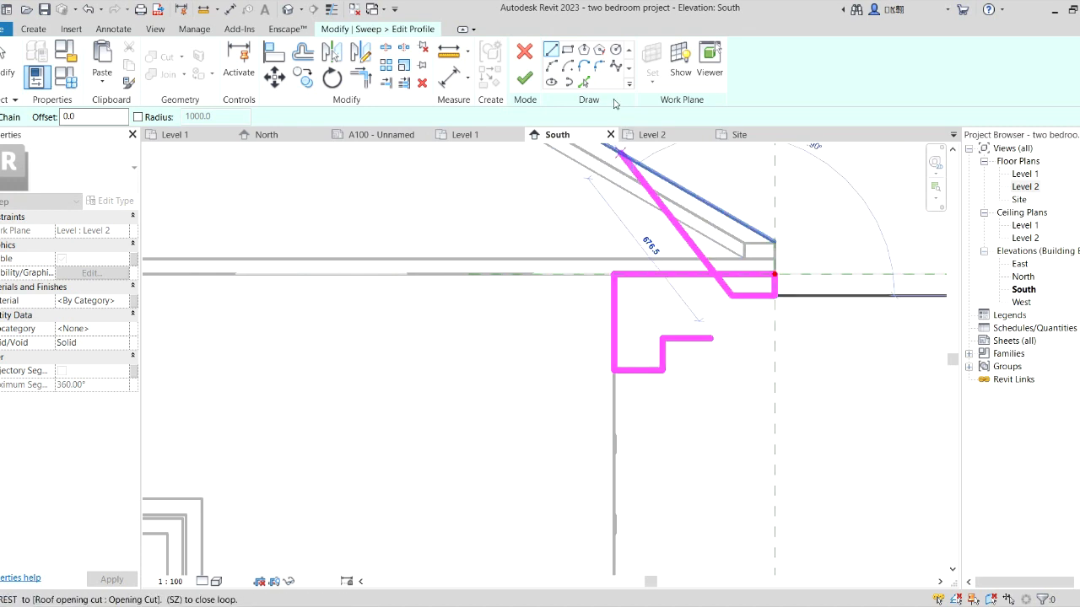
Connect the return line to the upper step with a concave arc of about 160 mm radius and trim the step's overhang to it.
left_click(552, 71)
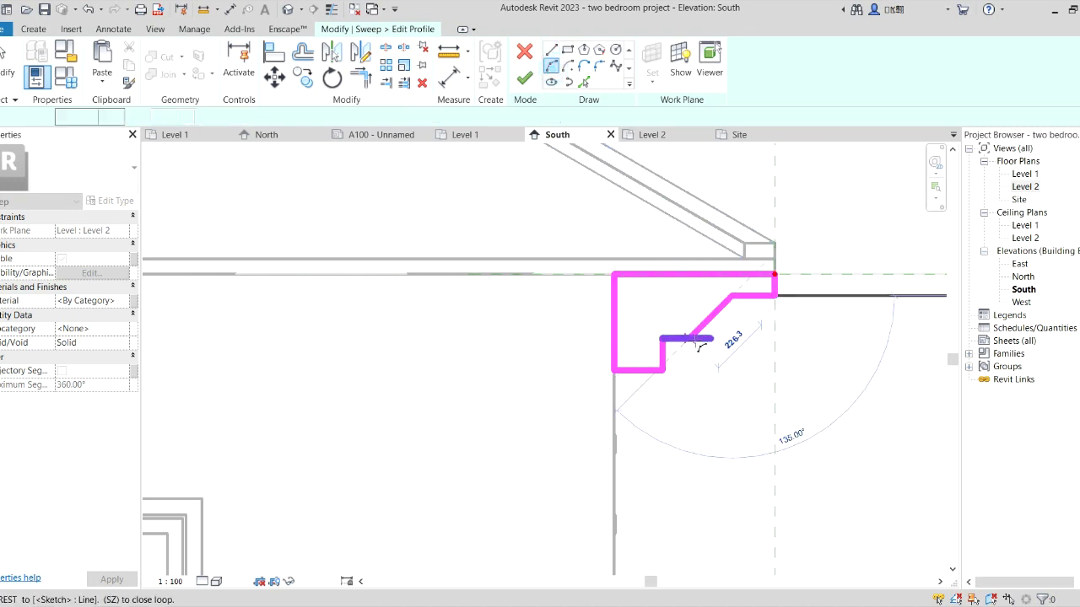
scroll(695, 341, "up", 1)
left_click(696, 340)
left_click(707, 324)
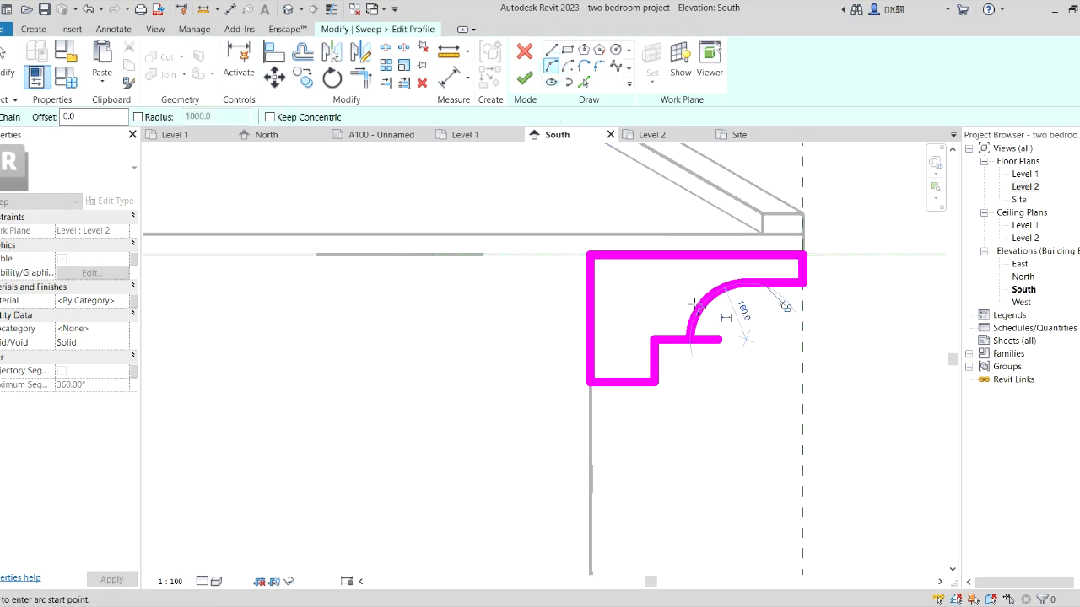
left_click(356, 85)
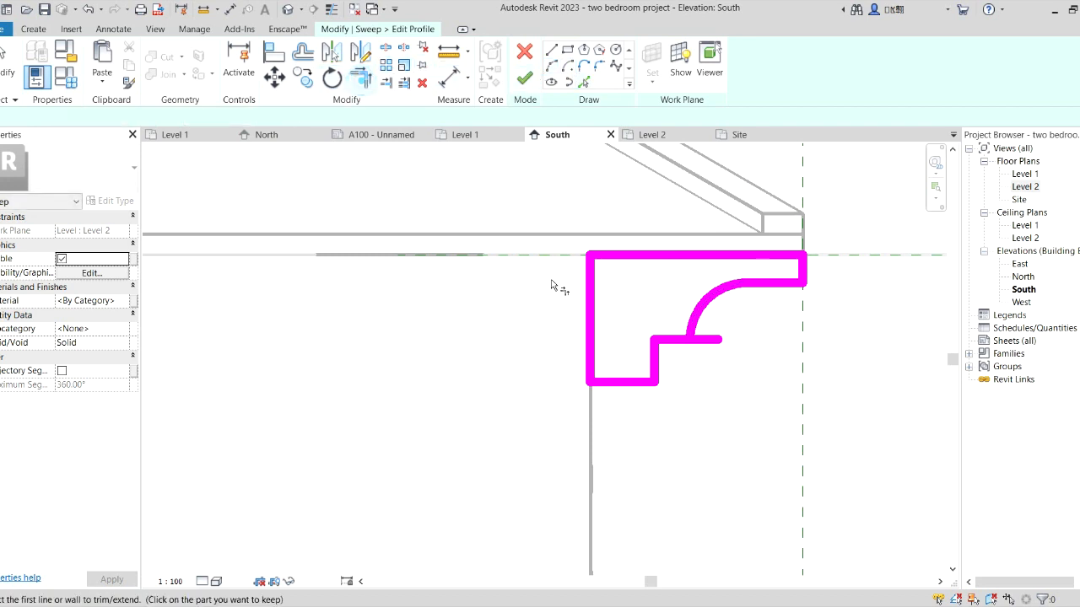
left_click(682, 341)
left_click(694, 329)
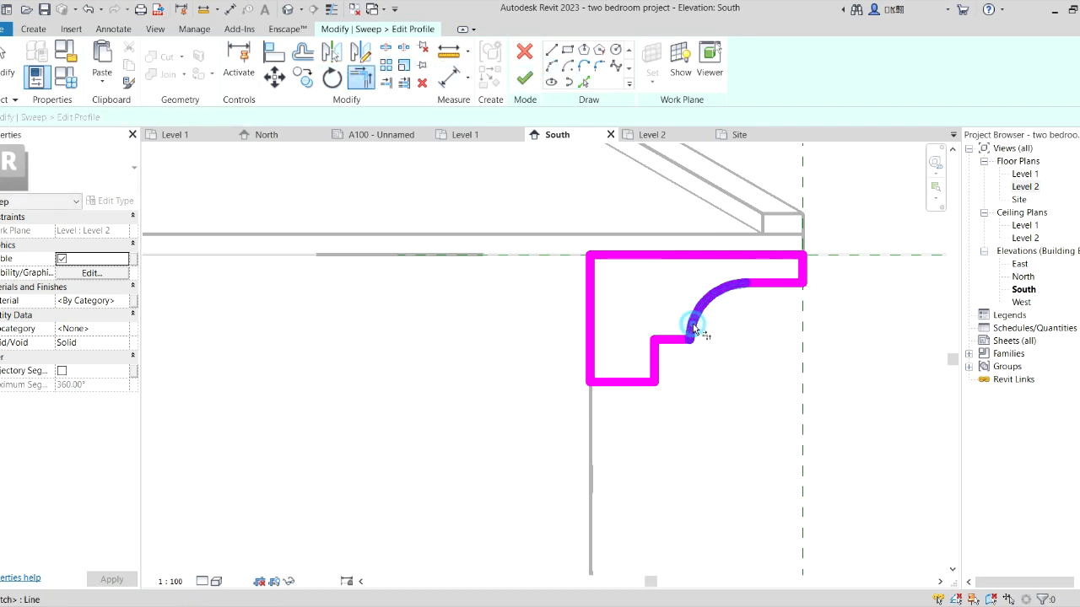
Finish the profile sketch and complete the sweep along the roof eaves.
scroll(675, 336, "down", 5)
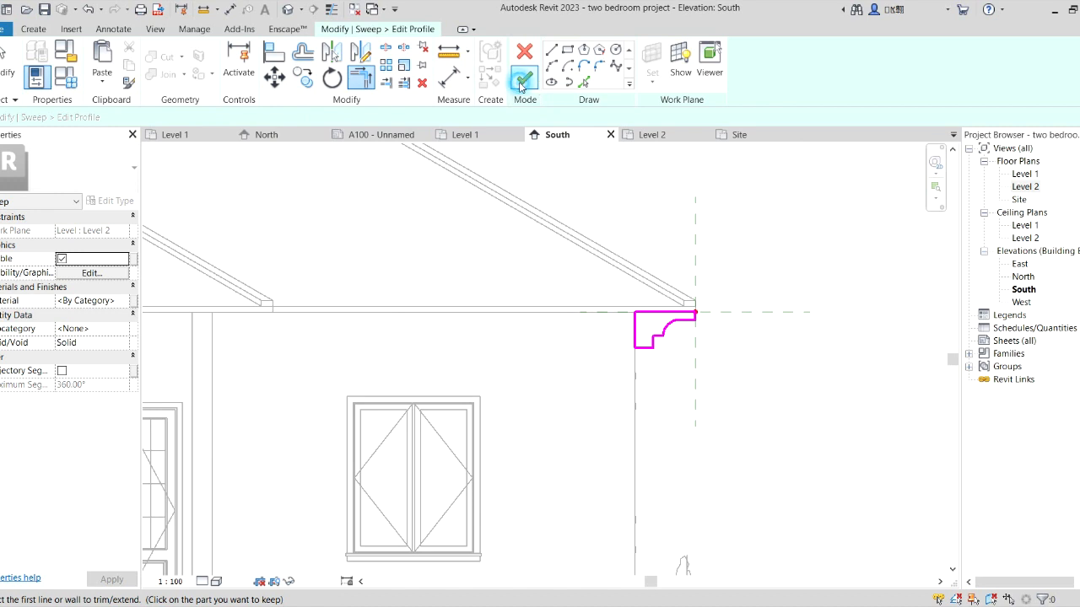
left_click(522, 82)
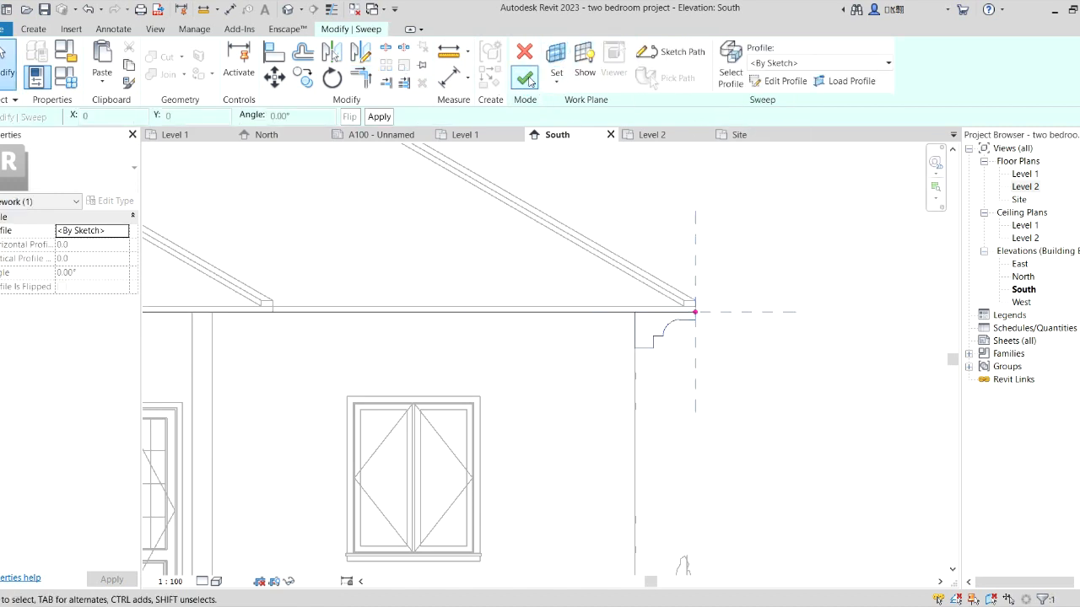
left_click(526, 78)
scroll(532, 464, "down", 1)
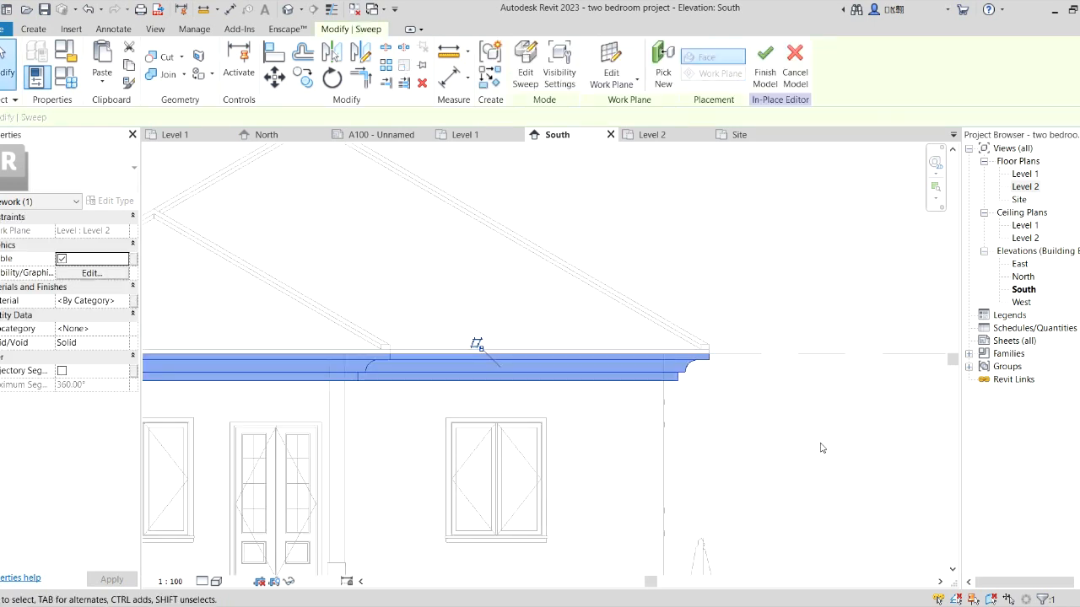
Check the eaves sweep across the South facade and finish the in-place Casework model.
left_click(766, 441)
scroll(617, 439, "down", 3)
scroll(485, 423, "up", 2)
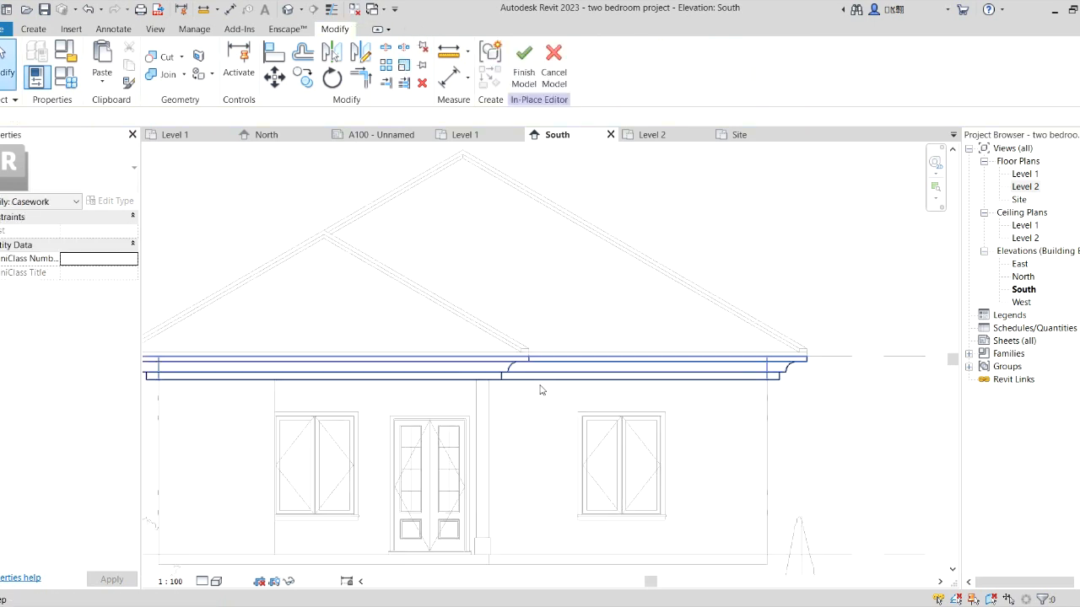
scroll(542, 390, "down", 1)
scroll(520, 385, "up", 2)
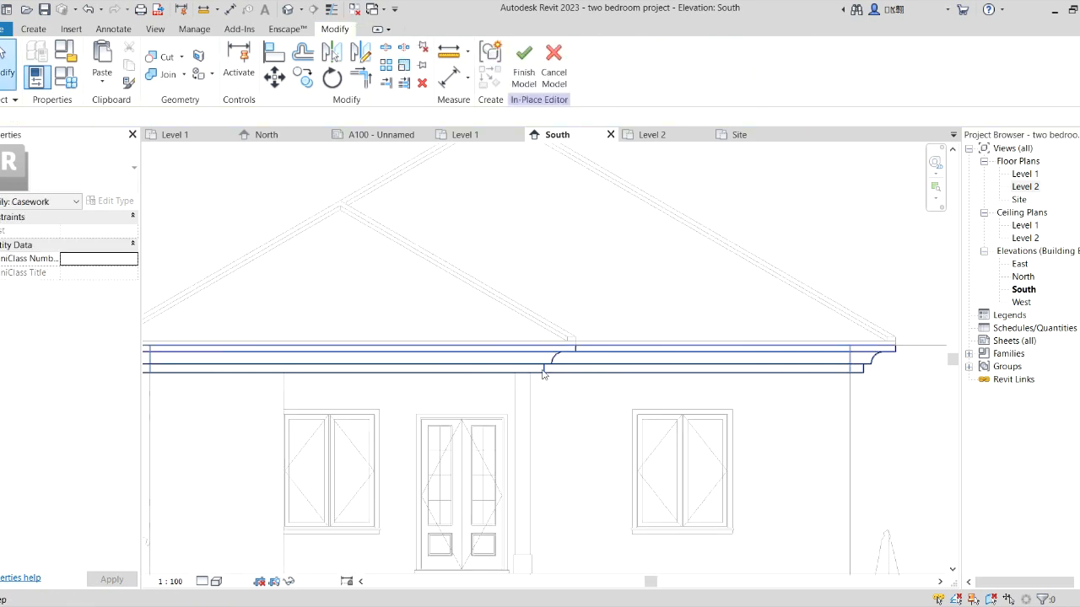
scroll(823, 369, "down", 3)
scroll(581, 381, "down", 2)
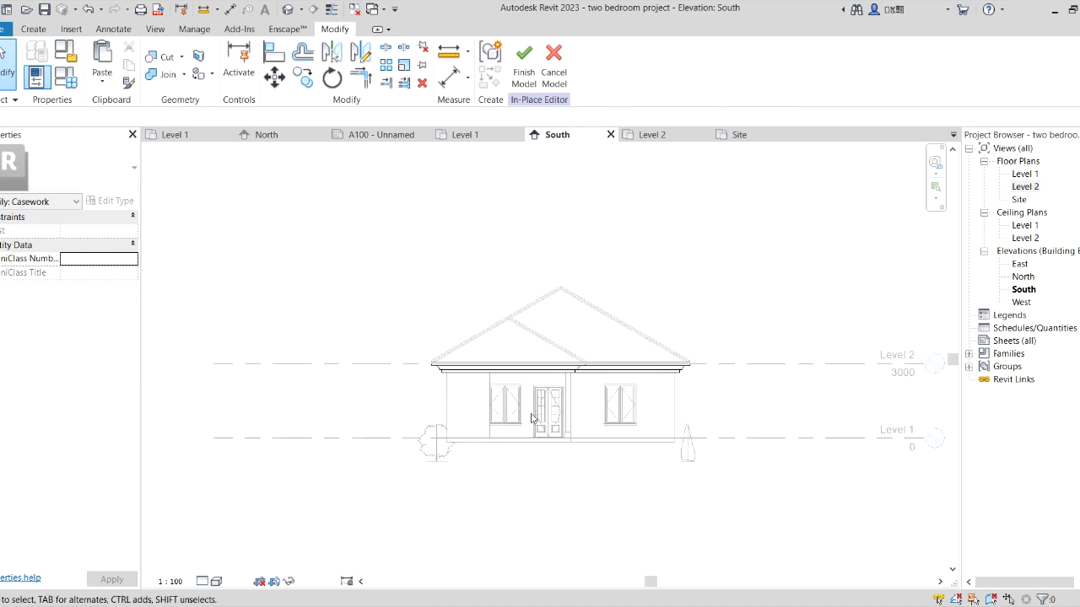
scroll(477, 404, "up", 2)
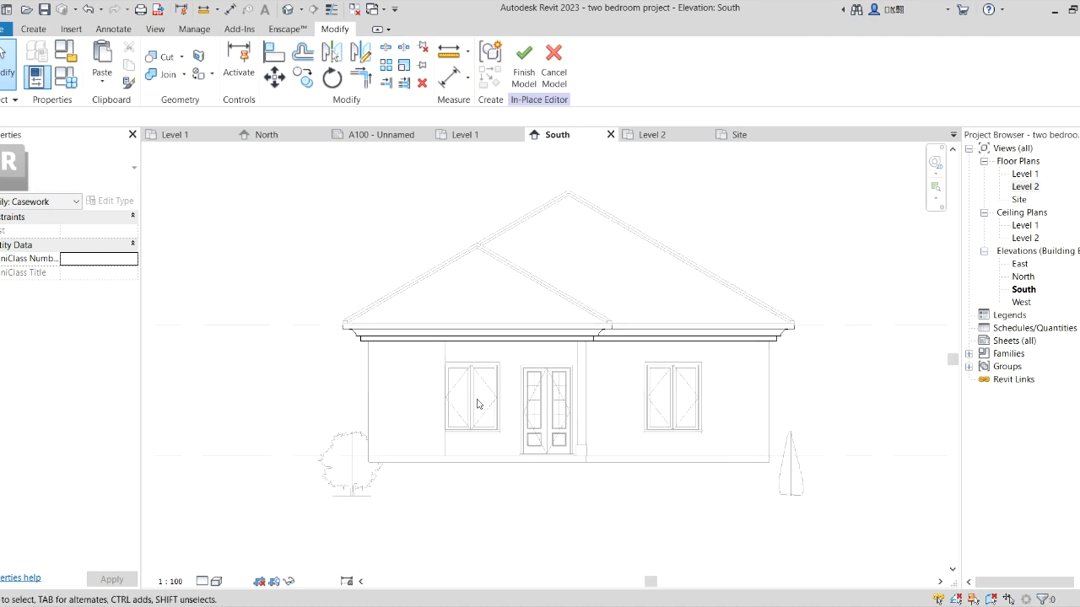
left_click(522, 64)
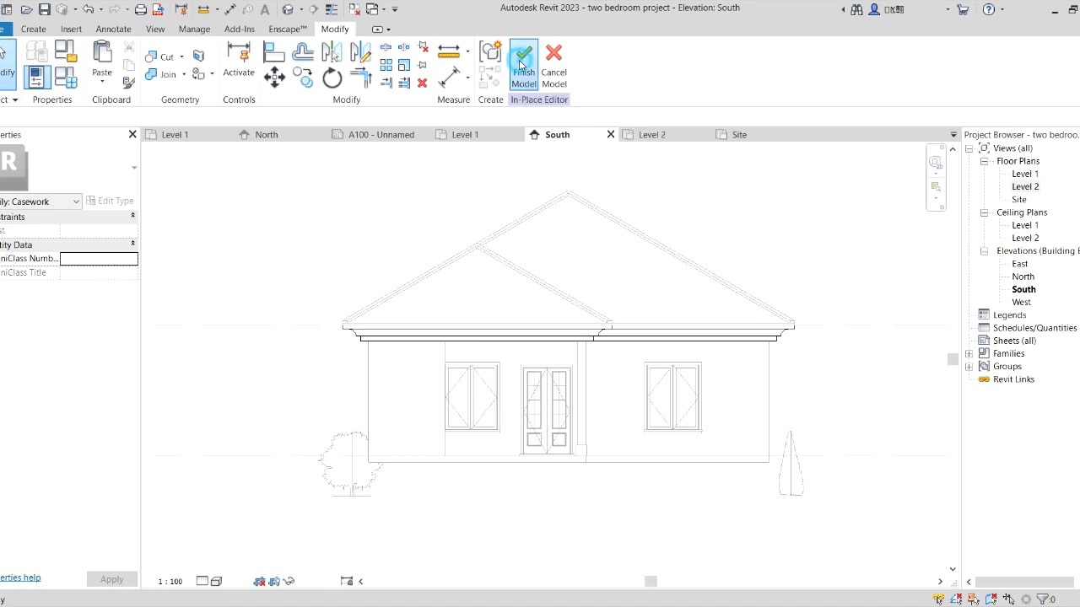
Open the Level 1 and Level 2 floor plans to check the house and its roof outline.
double_click(1036, 173)
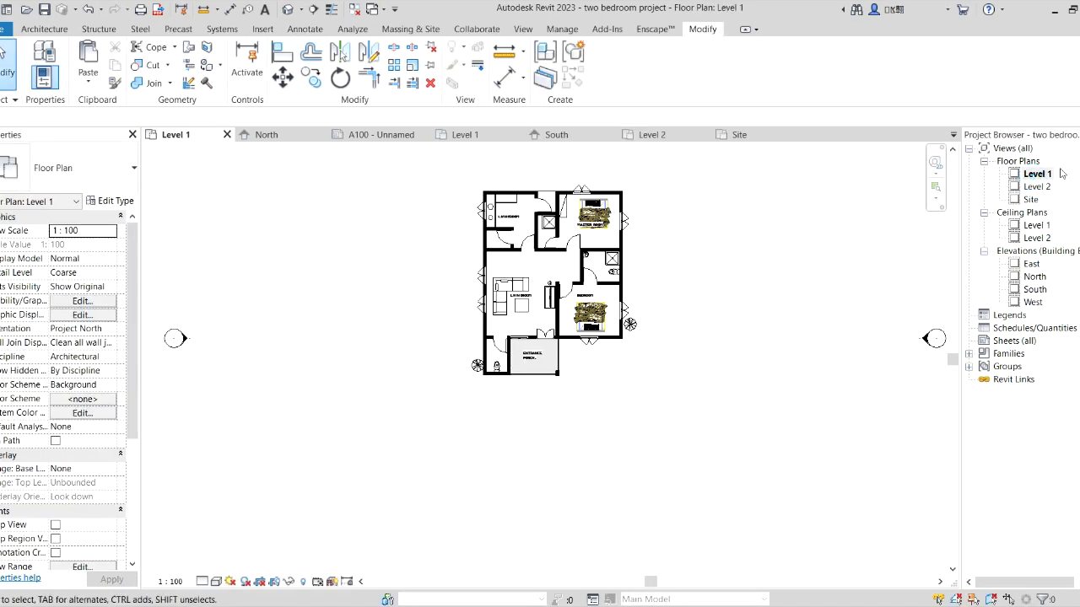
double_click(1036, 187)
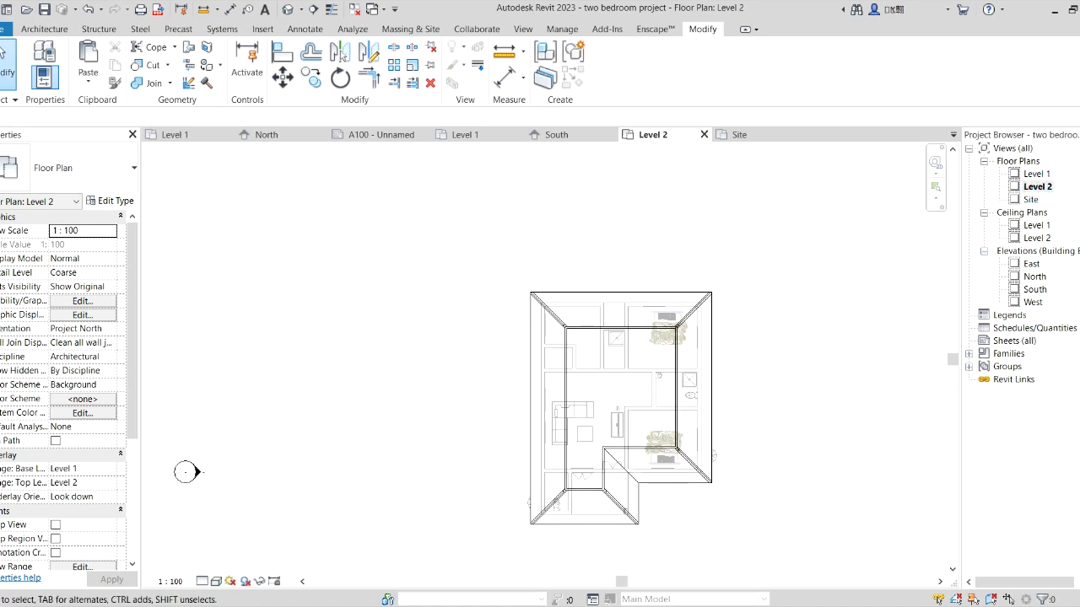
double_click(1036, 174)
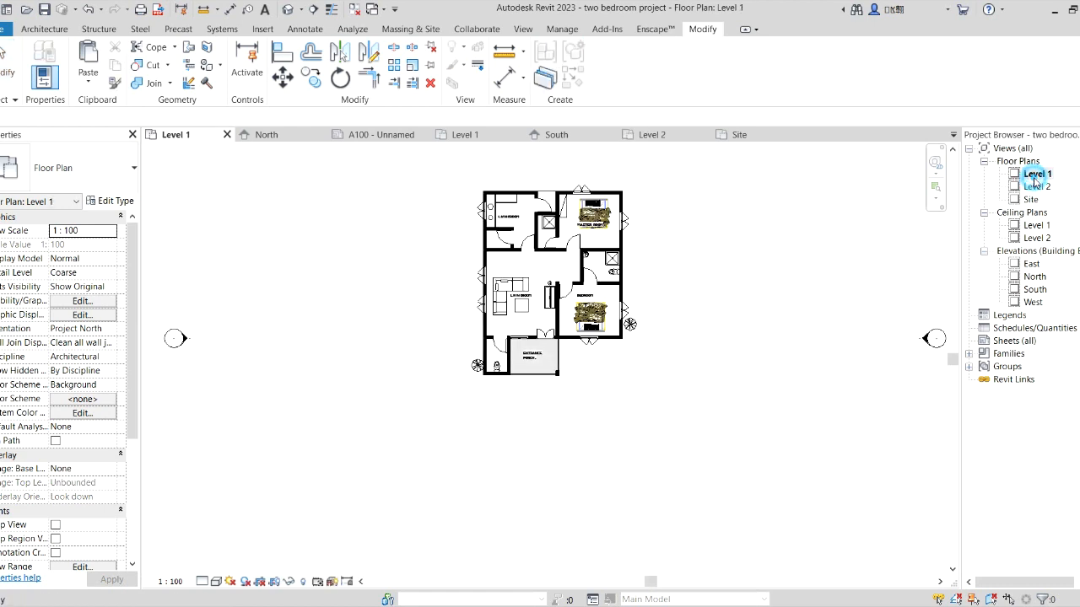
In the South elevation, draw a new level 1000 mm below Level 1, aligned with the ends of the existing levels.
double_click(1034, 290)
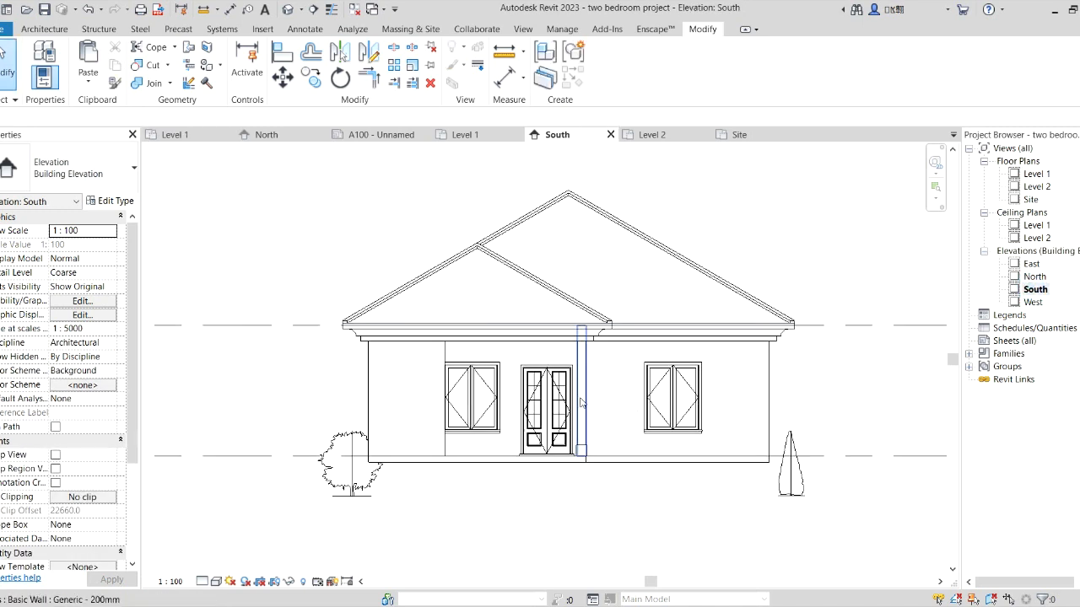
scroll(435, 455, "down", 2)
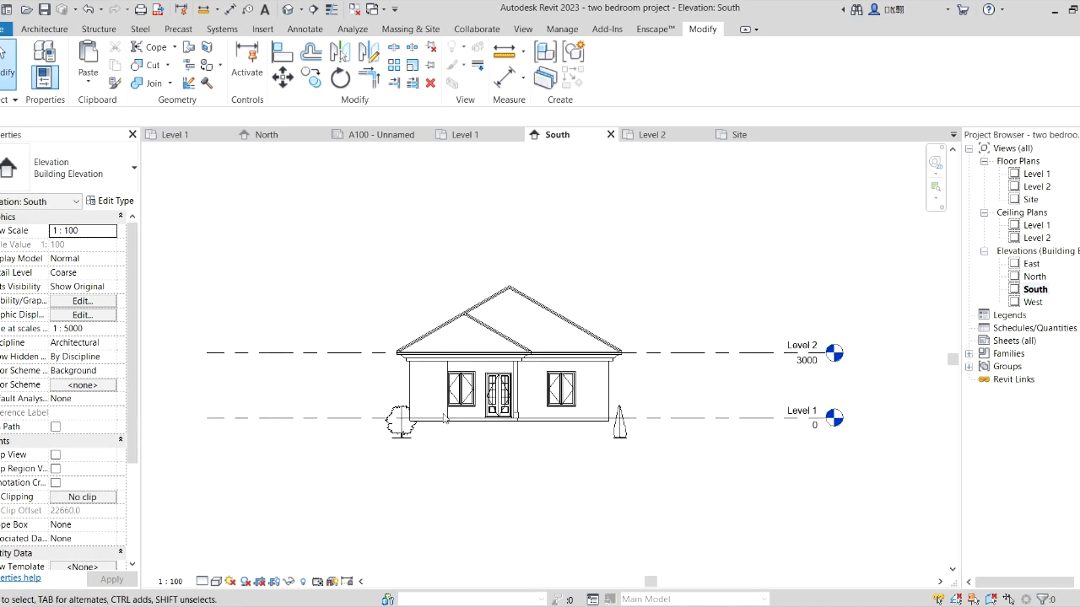
left_click(724, 420)
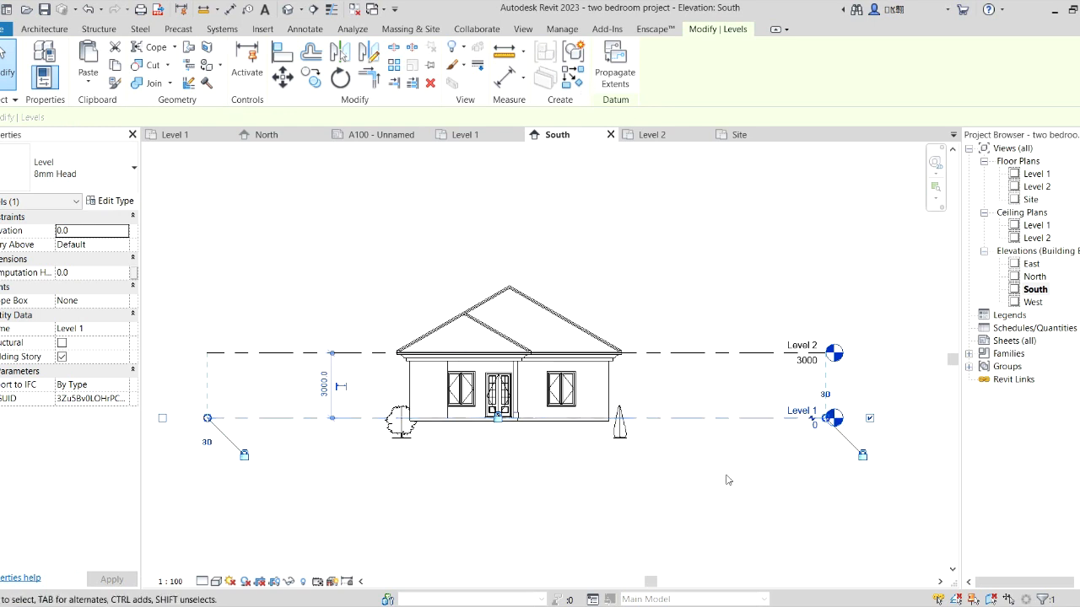
left_click(573, 78)
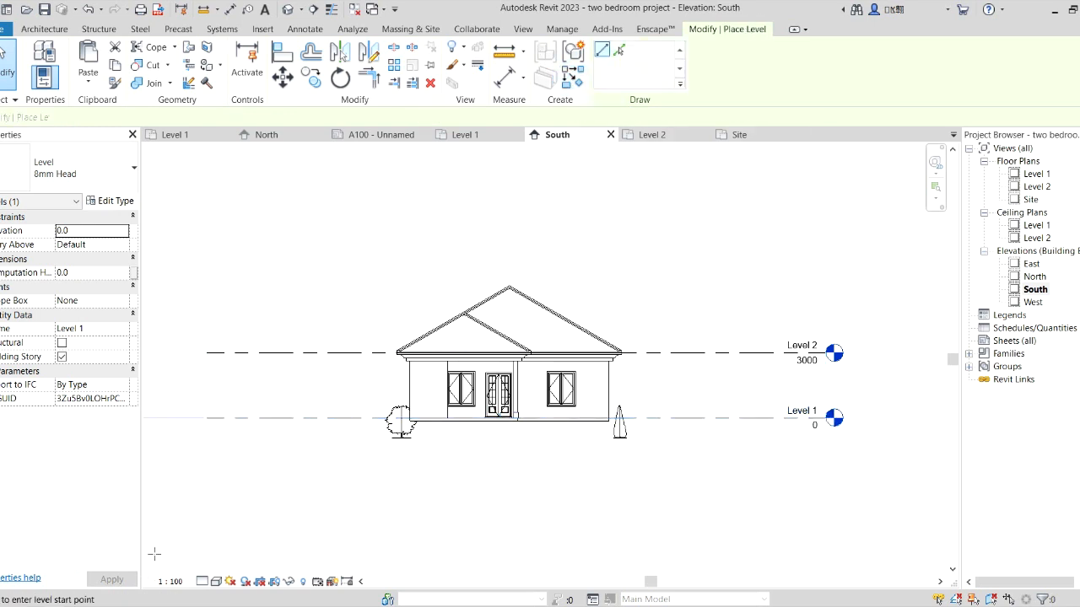
left_click(207, 440)
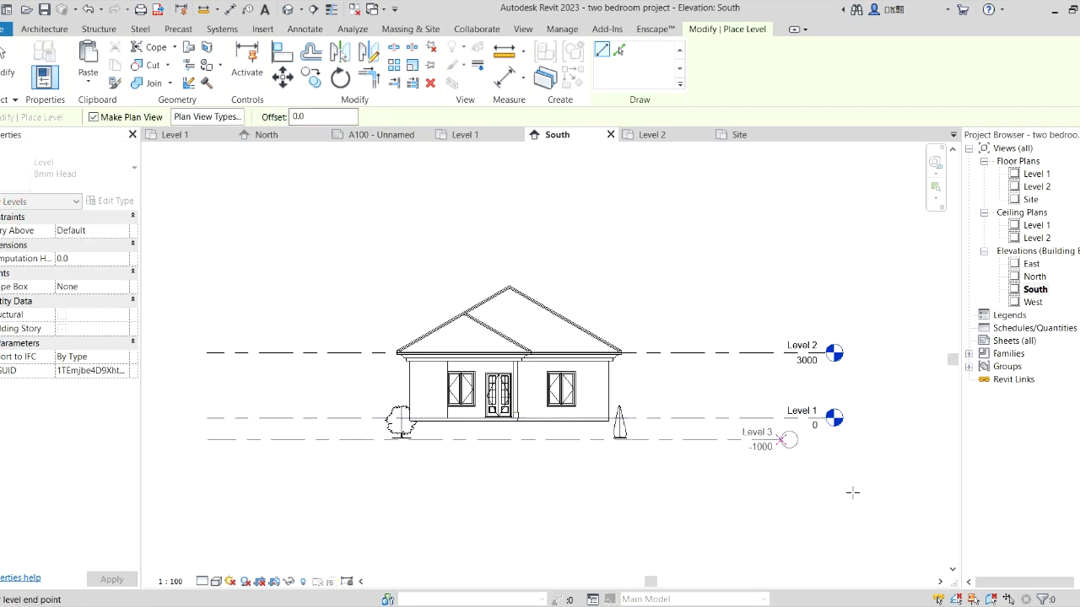
left_click(834, 442)
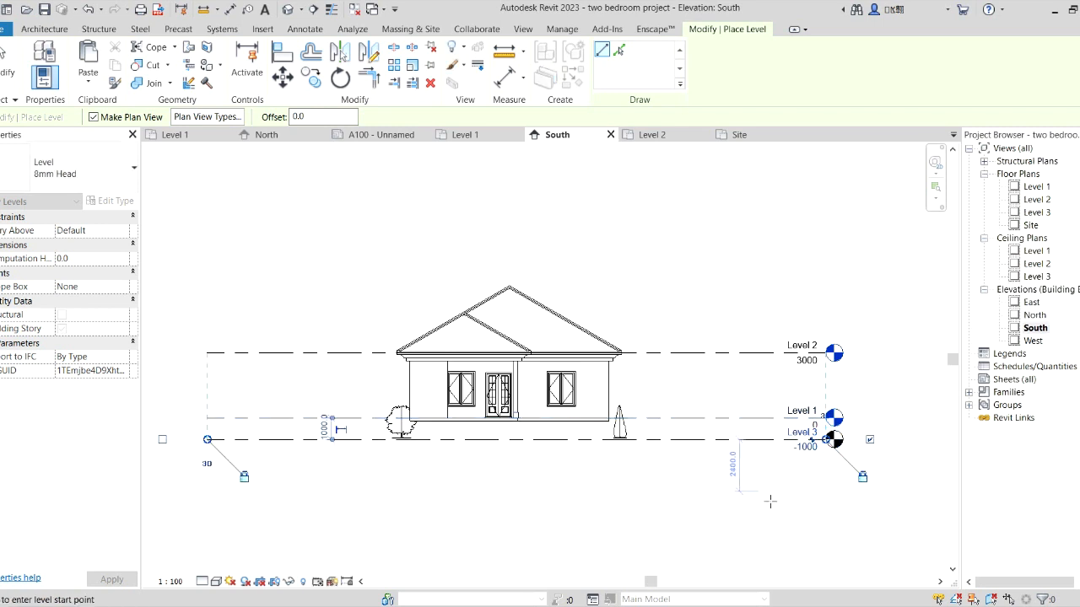
key("Escape")
key("Escape")
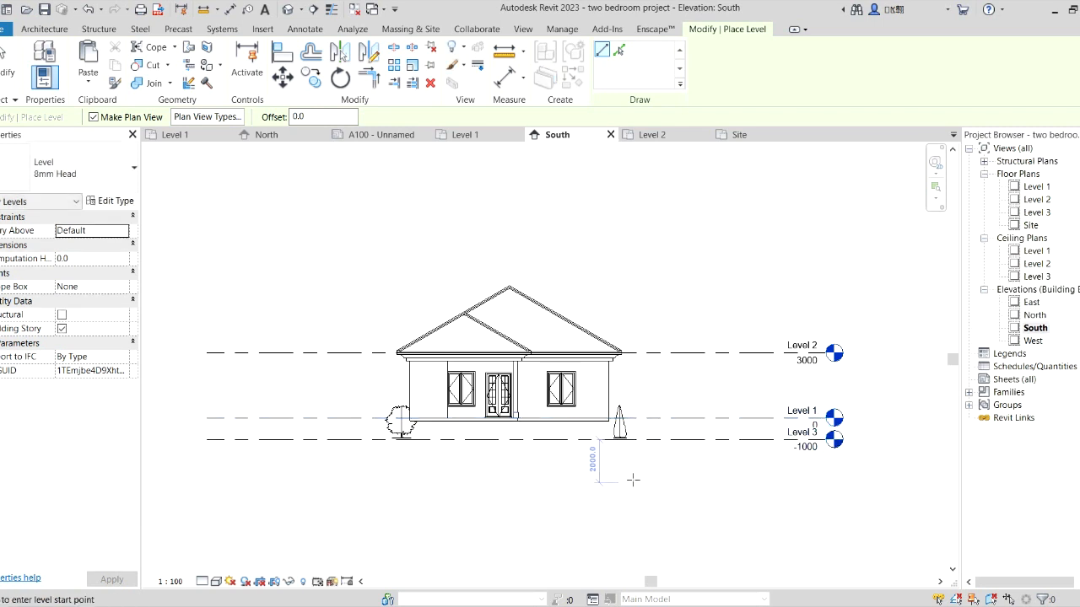
Rename the Level 3 floor plan as foundation, applying the name to its level and views, and open the East elevation.
scroll(625, 387, "up", 2)
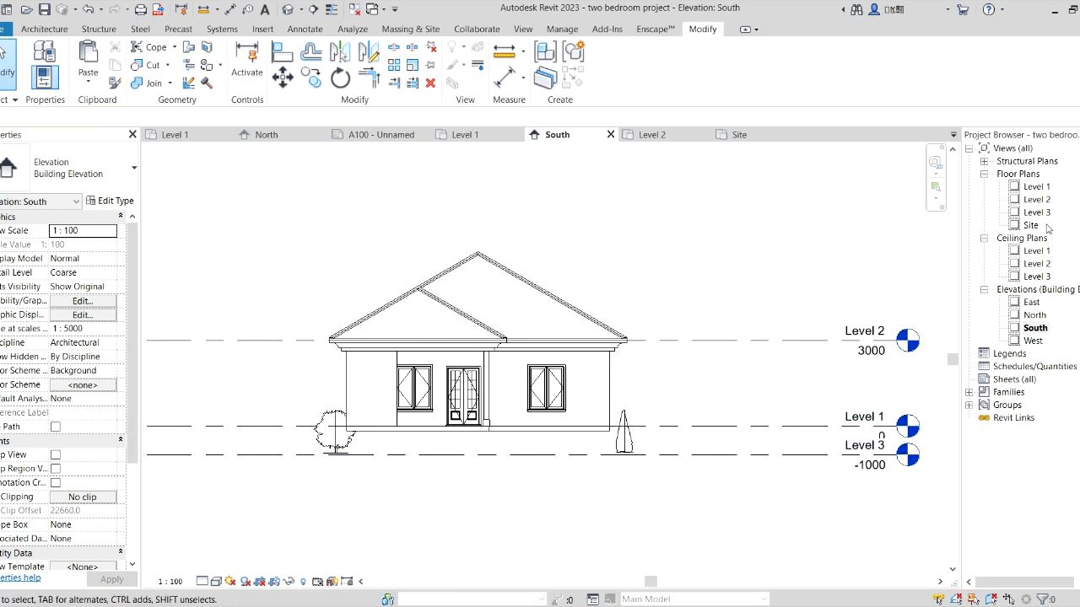
left_click(1037, 213)
right_click(1037, 212)
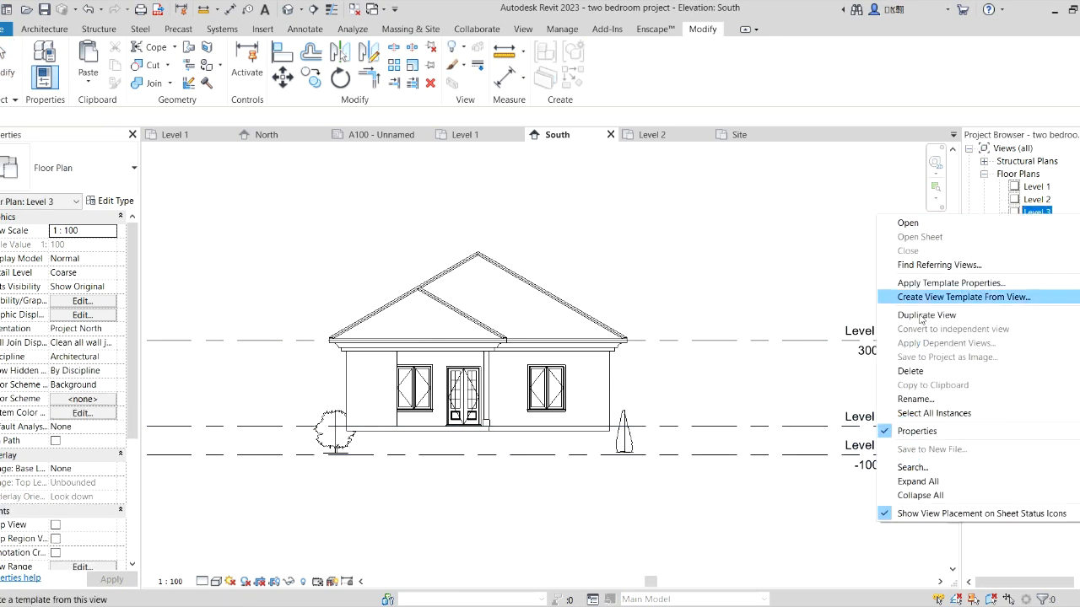
left_click(931, 402)
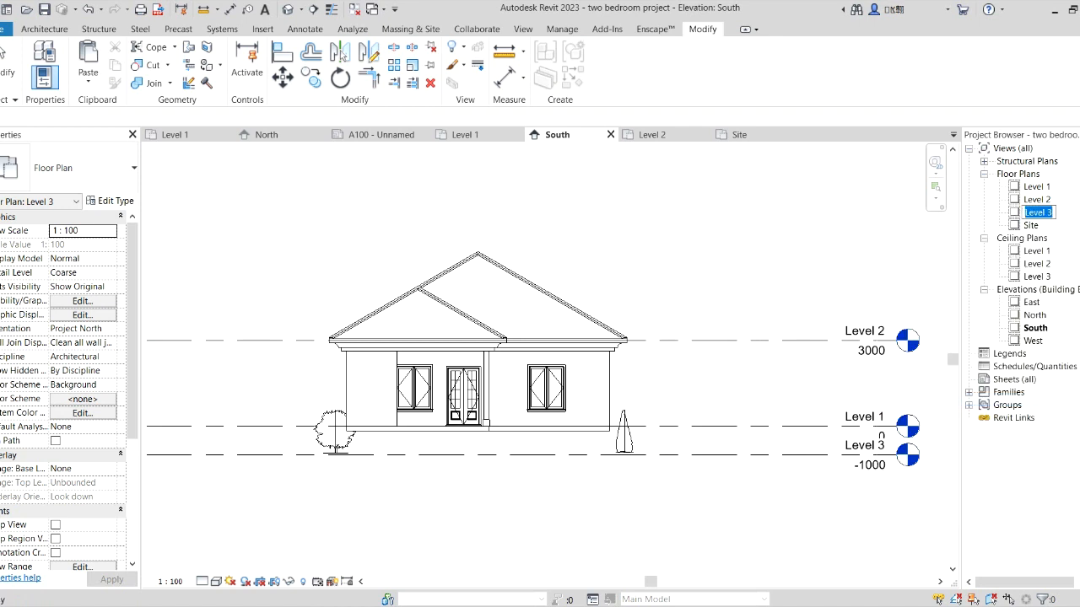
type("undation")
key("Return")
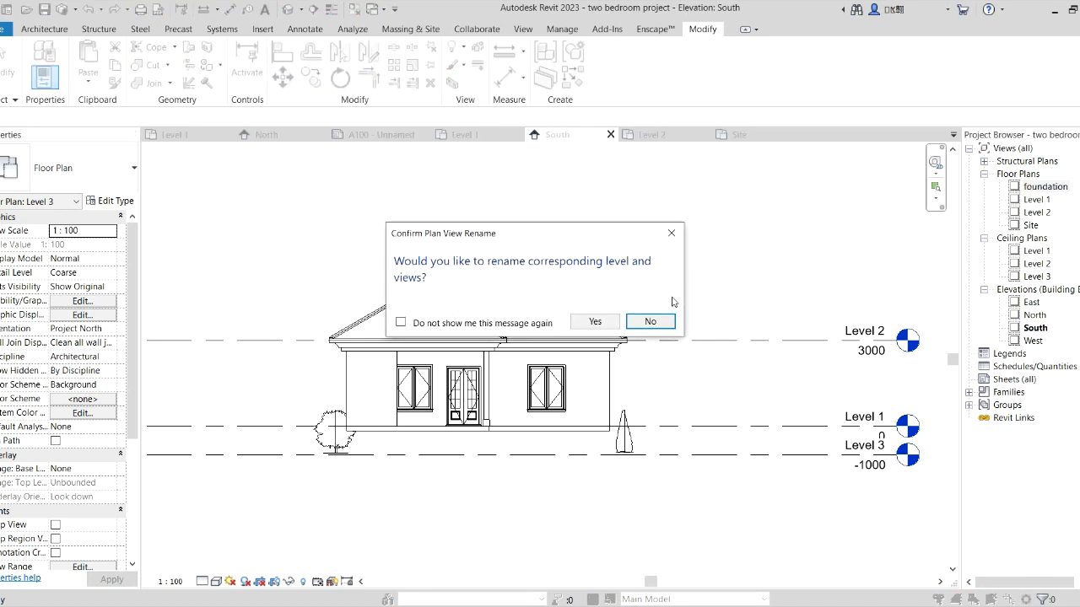
left_click(594, 323)
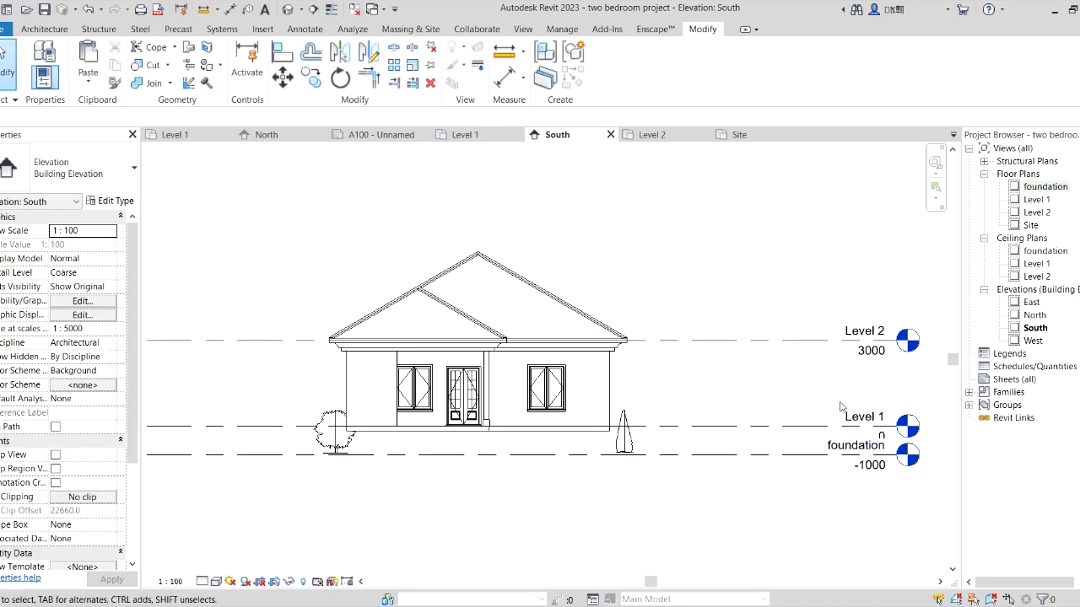
double_click(1033, 303)
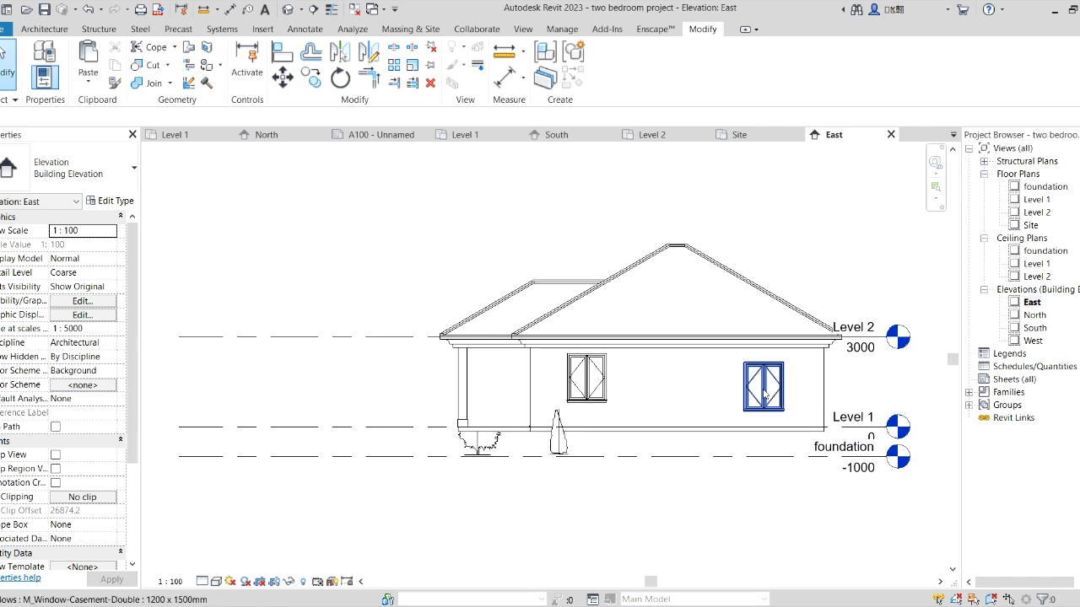
In the Level 1 floor plan, select all visible Generic - 200mm walls and copy them to the clipboard.
double_click(1037, 202)
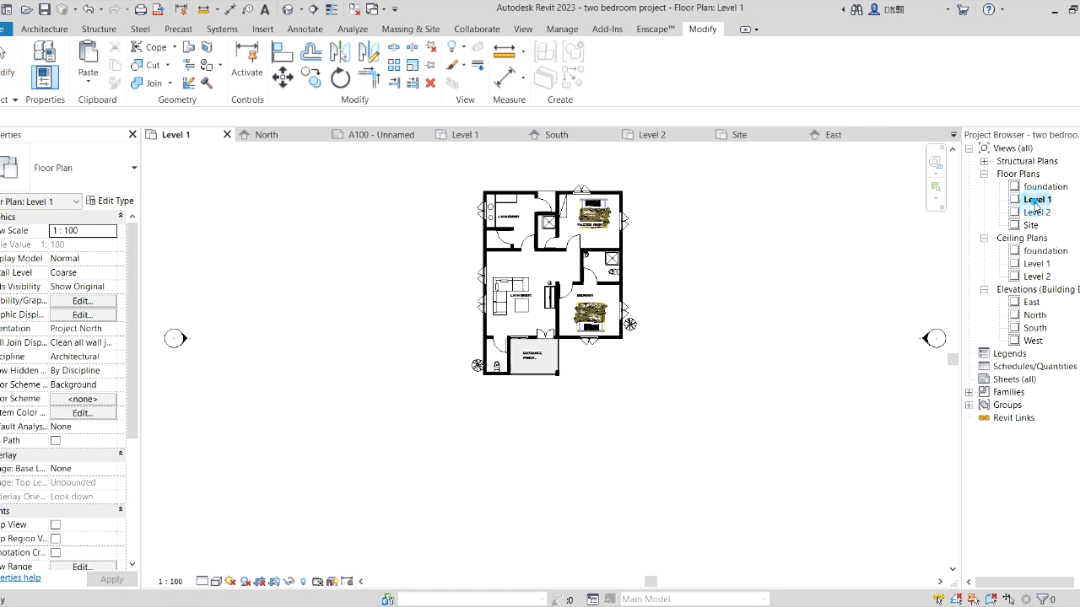
scroll(557, 249, "up", 5)
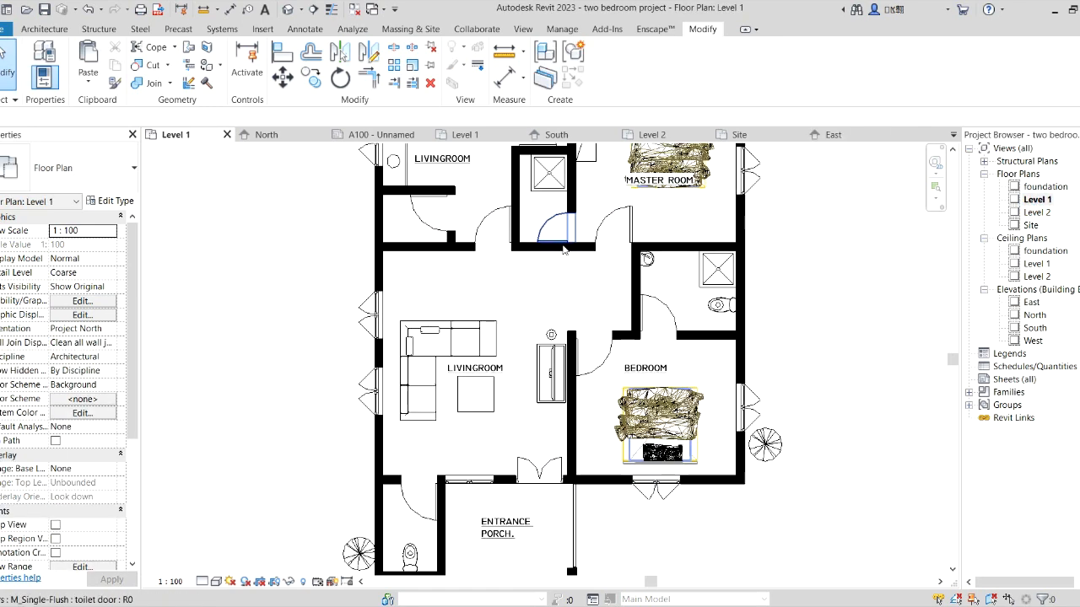
left_click(541, 250)
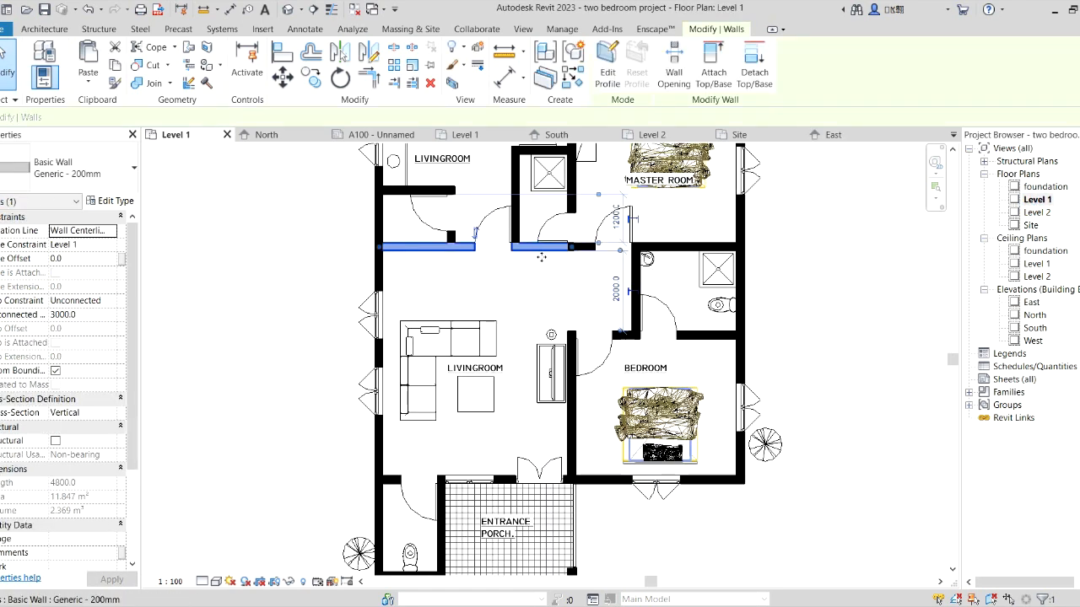
right_click(535, 257)
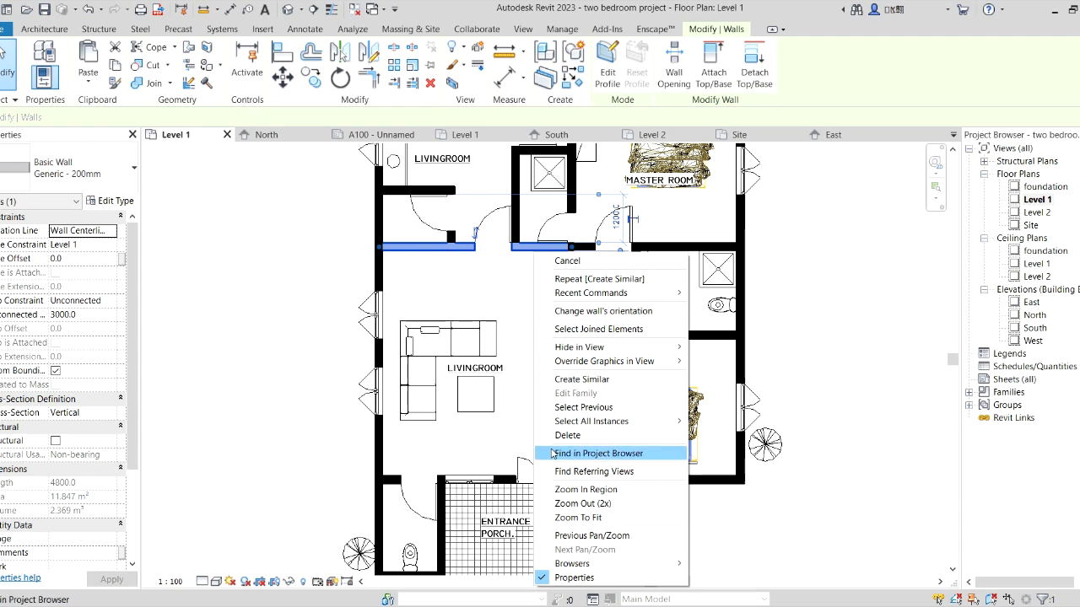
mouse_move(620, 421)
left_click(733, 422)
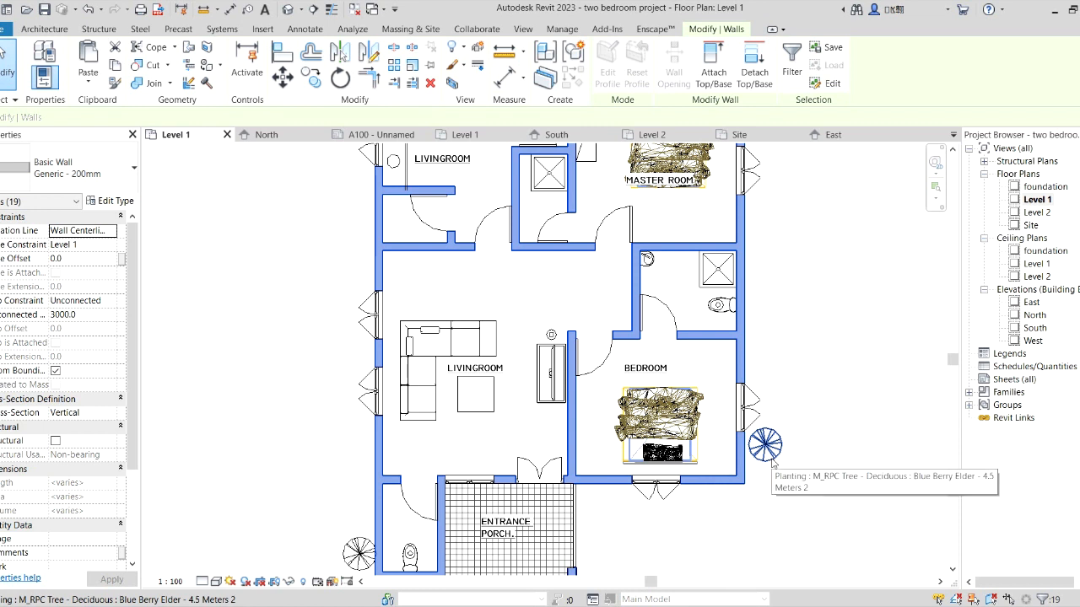
left_click(115, 66)
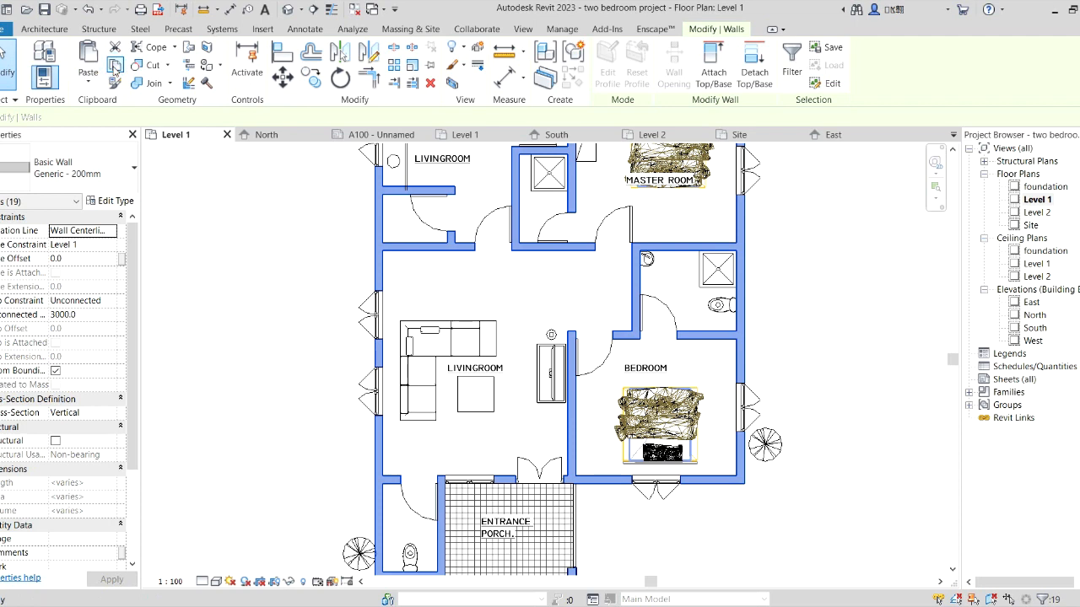
Open the foundation floor plan, clear the wall selection and examine what the plan shows.
double_click(1044, 186)
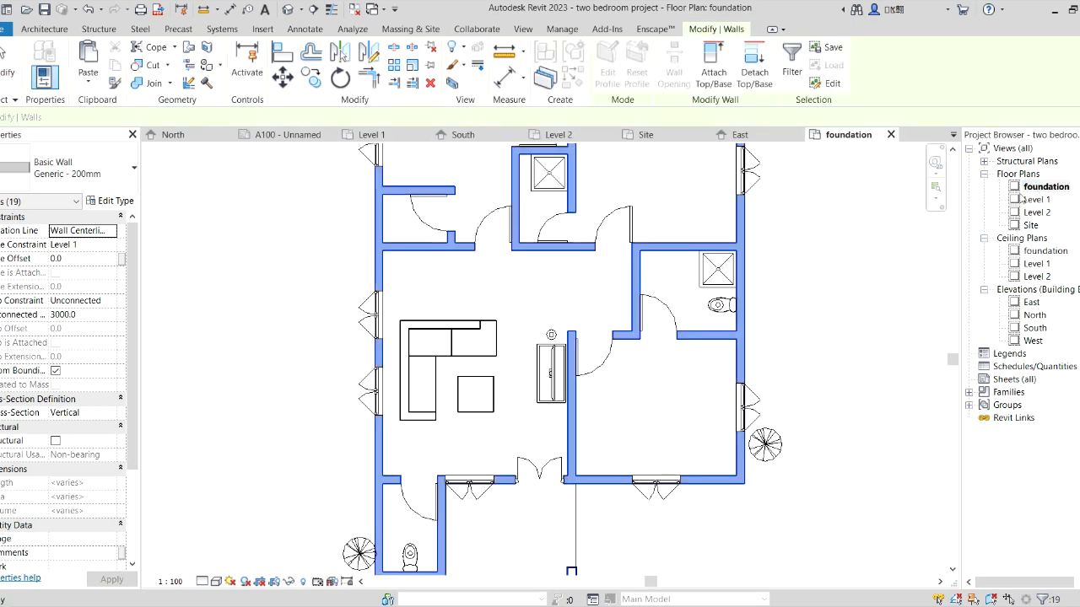
scroll(259, 349, "down", 3)
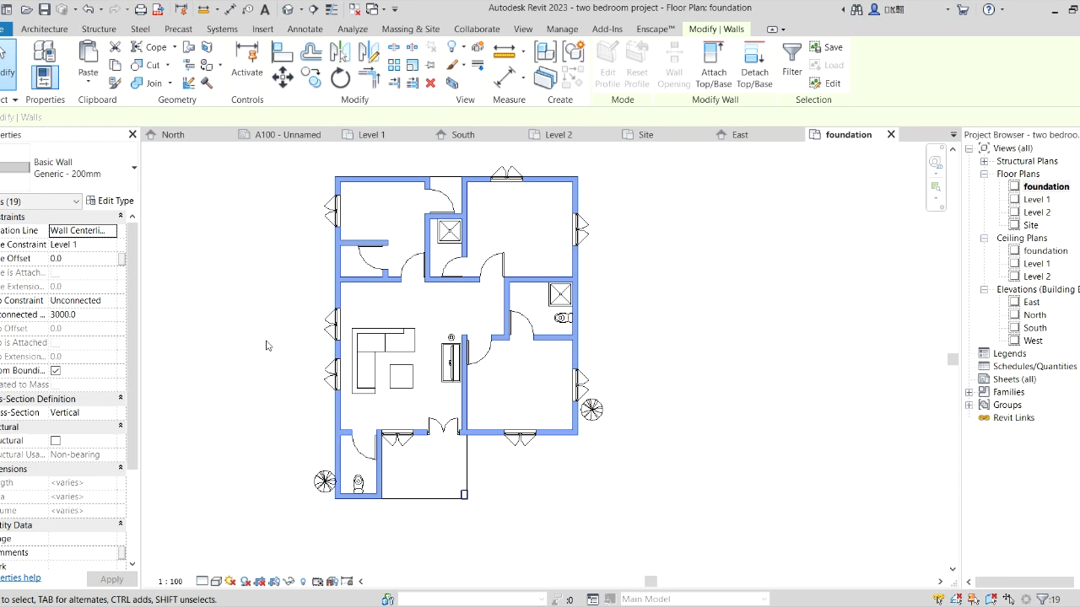
left_click(265, 345)
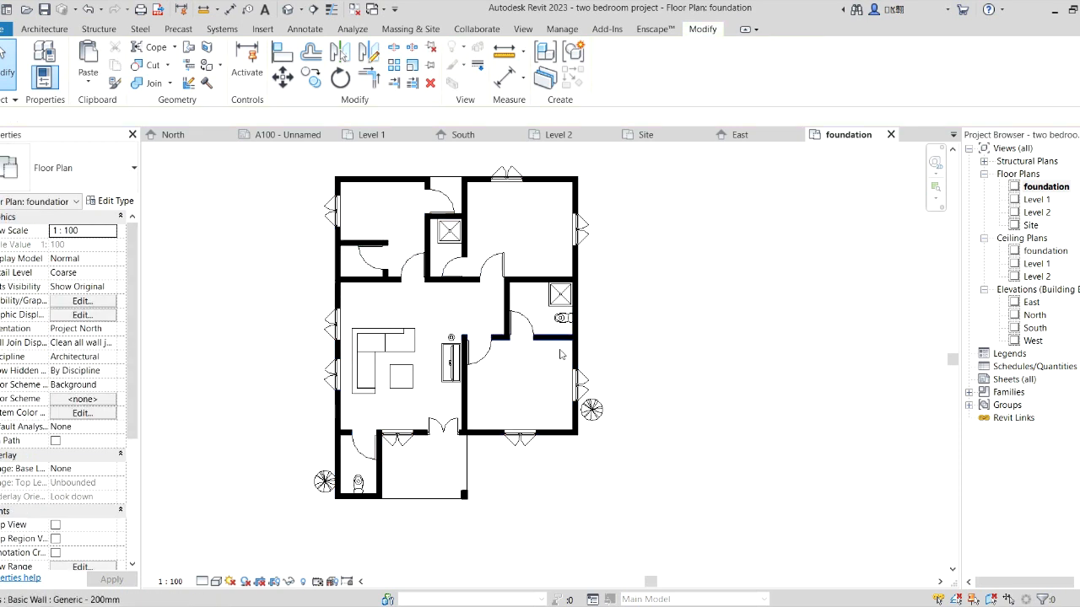
scroll(346, 300, "up", 2)
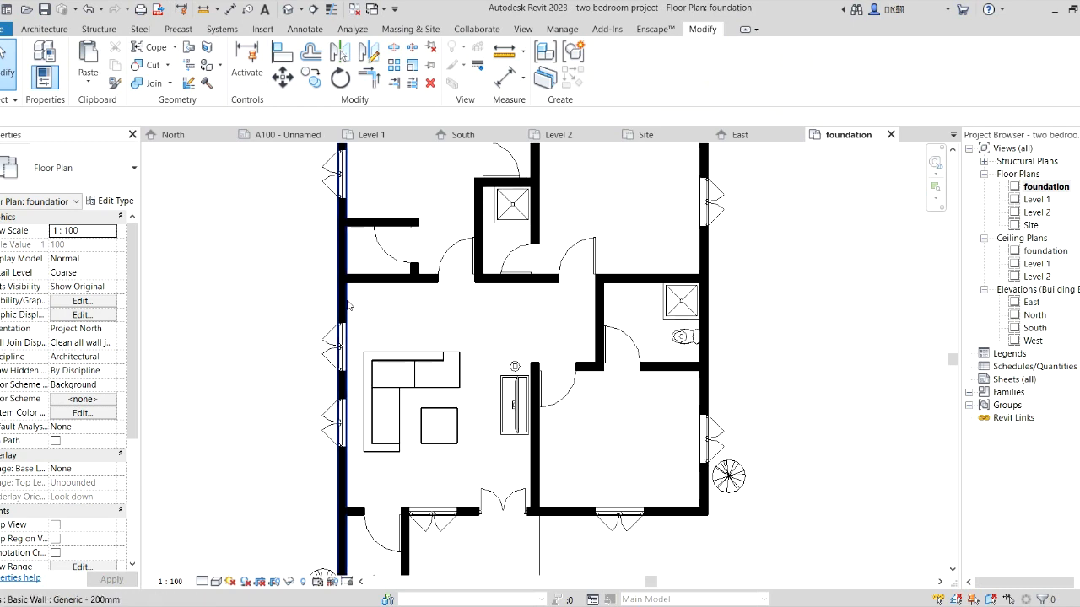
scroll(349, 305, "down", 2)
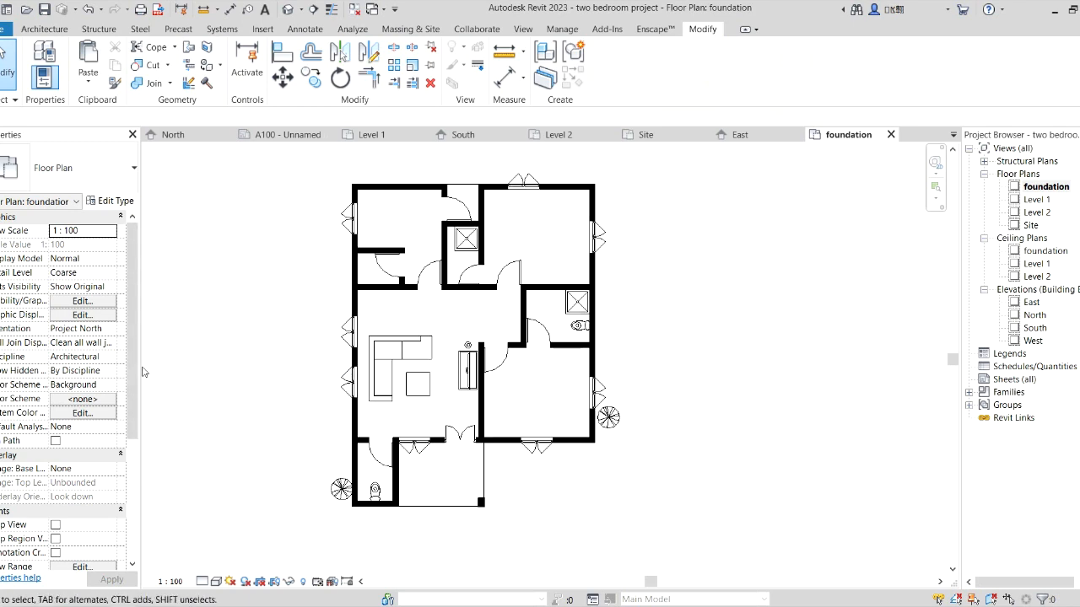
Set the cut plane offset in the foundation plan's view range to 700 mm.
left_click_drag(132, 376, 129, 507)
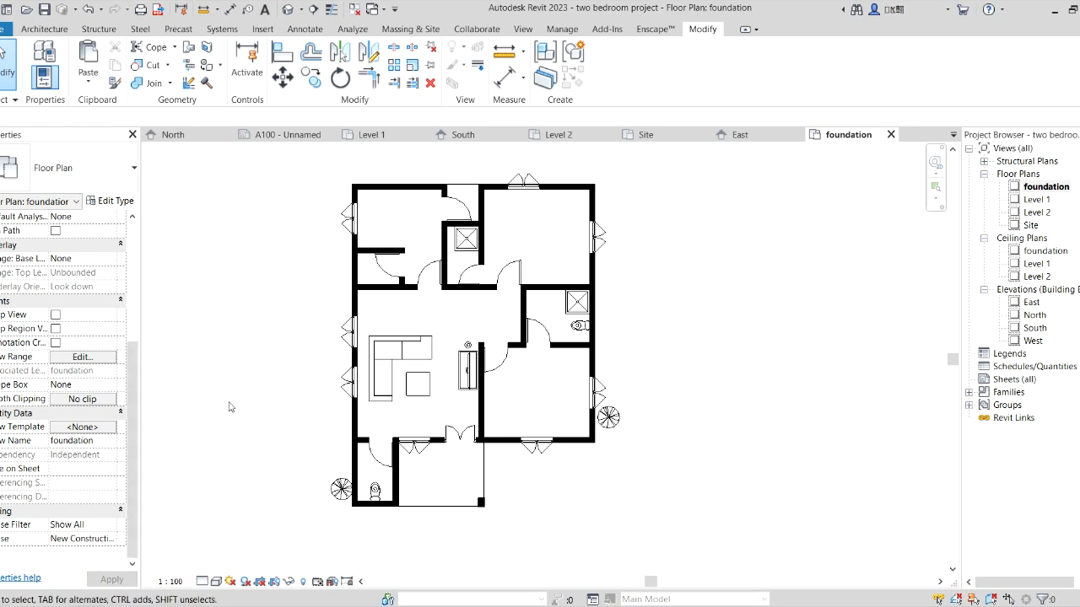
left_click(80, 357)
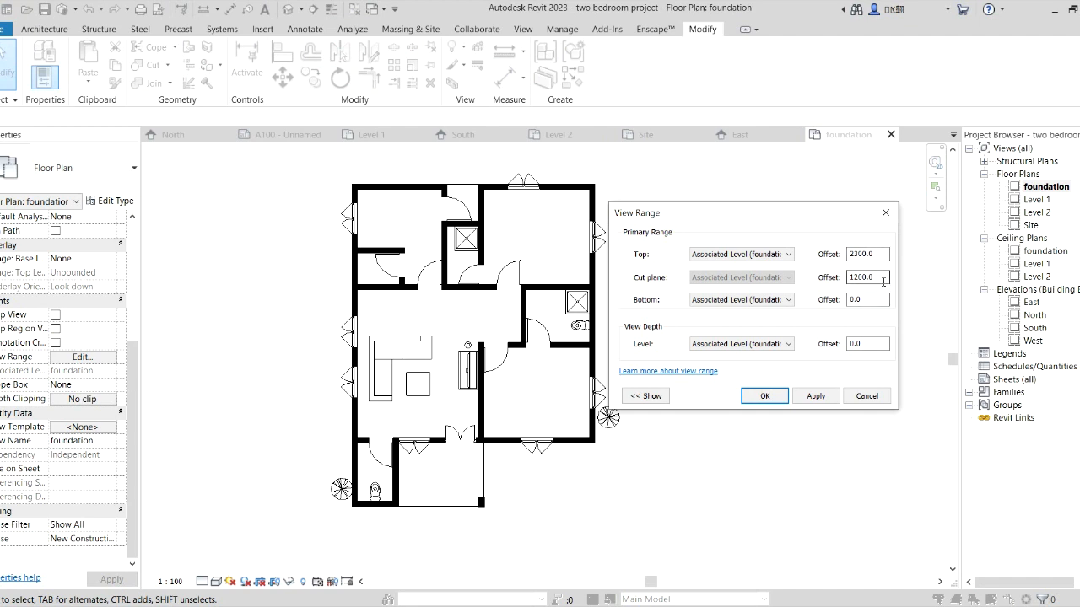
double_click(883, 278)
type("700")
left_click(815, 397)
left_click(760, 396)
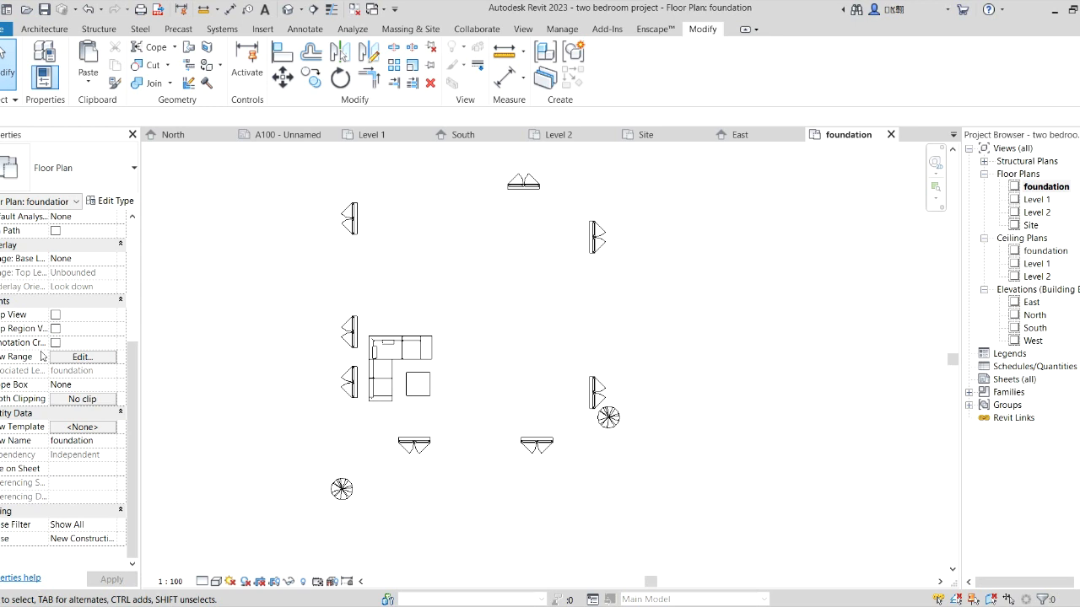
Set the top offset in the foundation plan's view range to 700 mm.
left_click(77, 357)
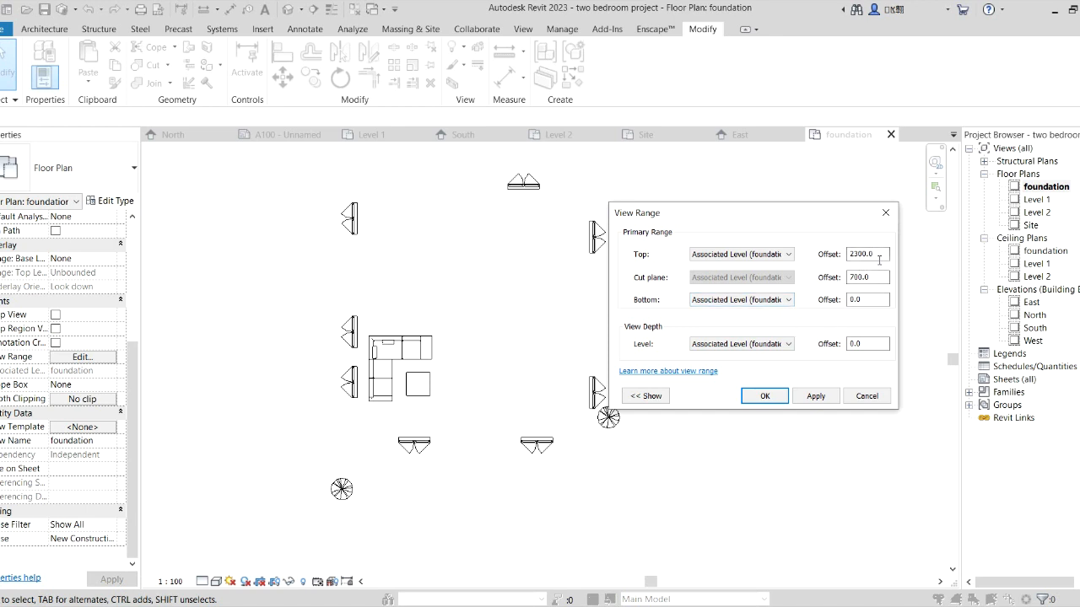
left_click_drag(879, 260, 833, 257)
type("7")
left_click(813, 397)
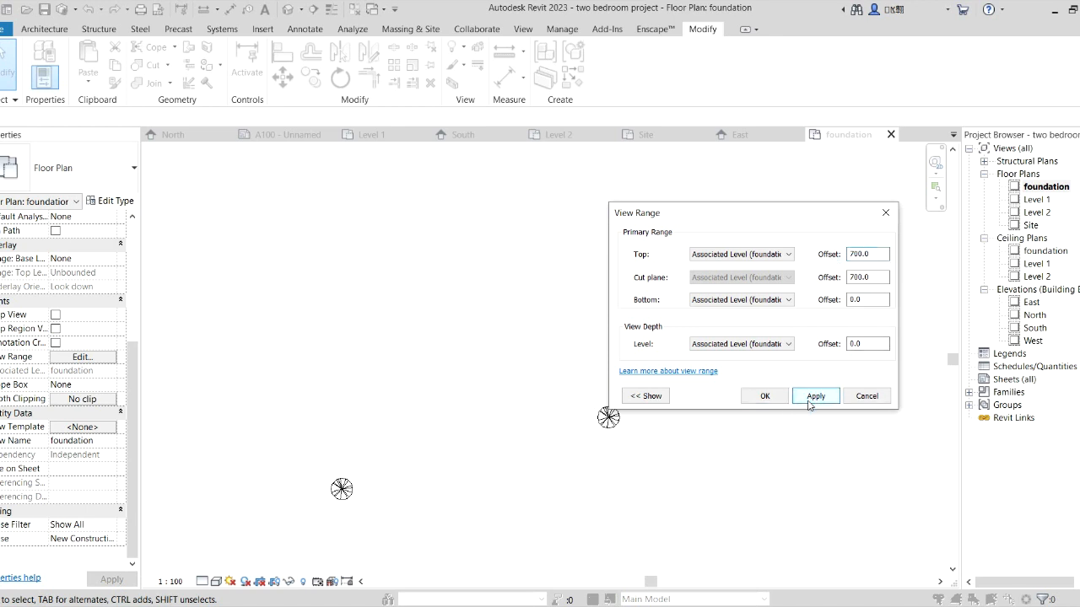
left_click(766, 398)
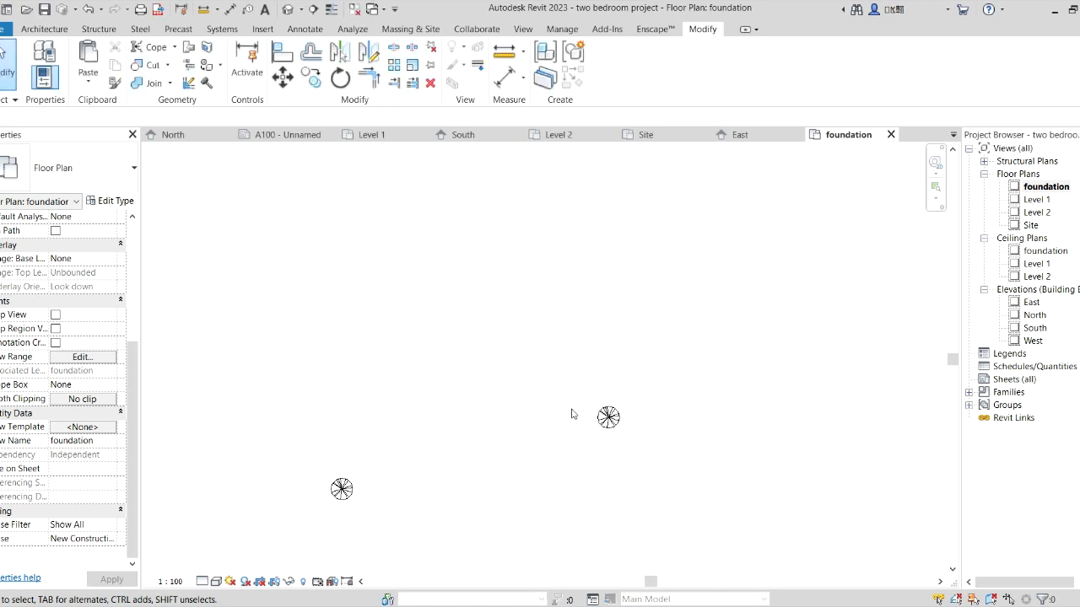
Paste the copied walls into the foundation plan, aligned to the current view.
left_click(85, 85)
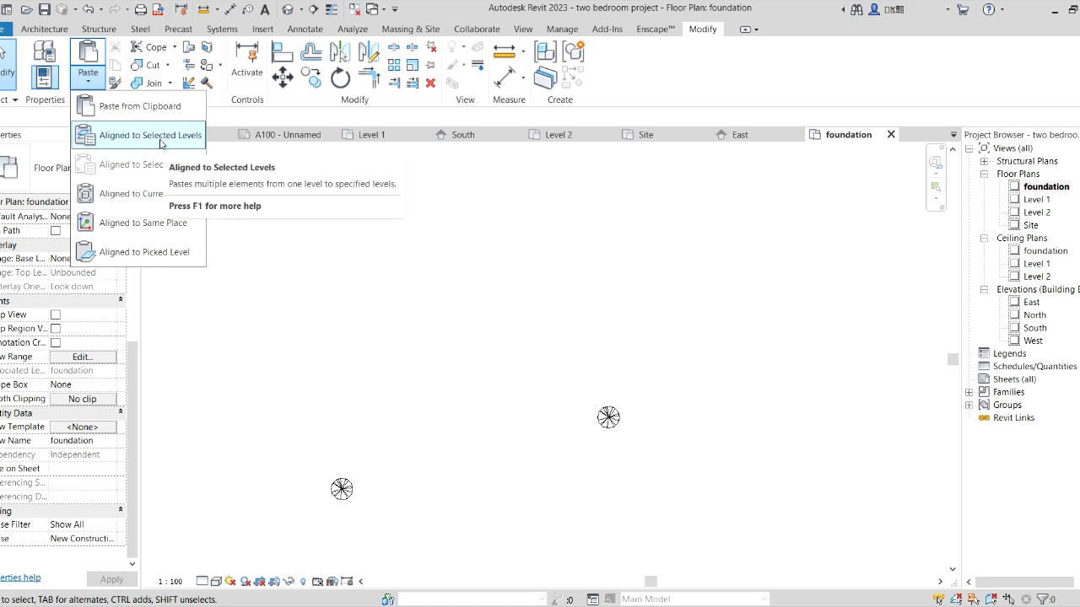
left_click(143, 193)
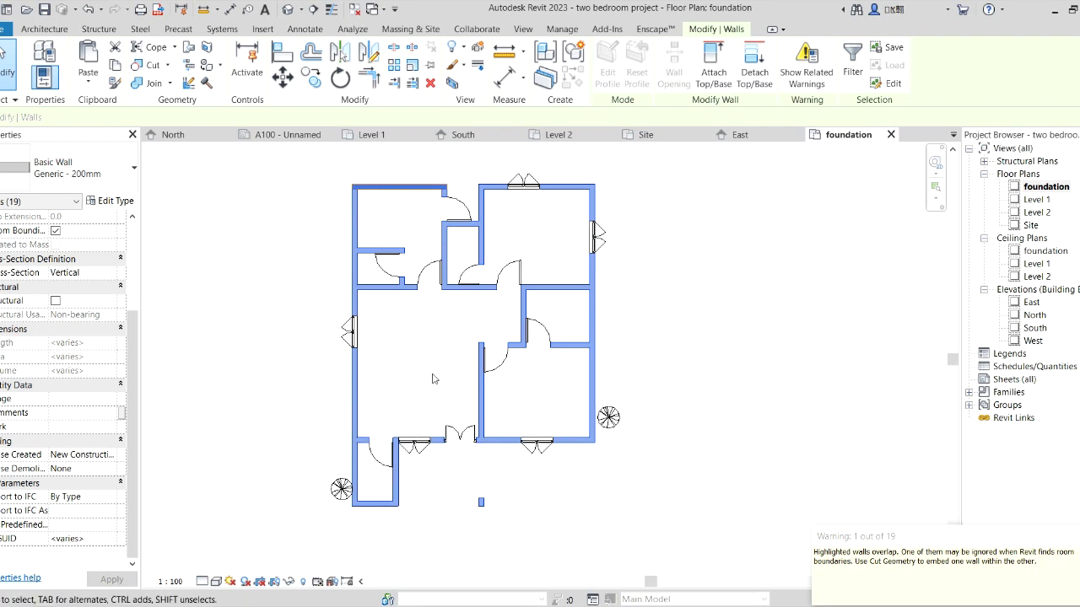
left_click(247, 313)
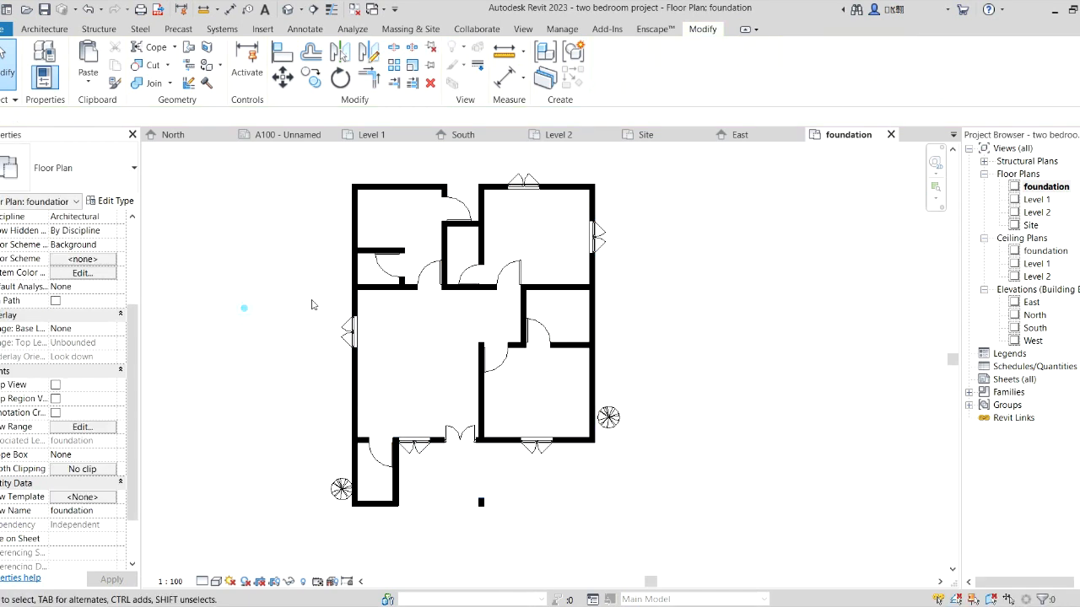
Set the unconnected height of all visible Generic - 200mm walls in the foundation plan to 850 mm, deleting the instances that cannot be cut.
left_click(372, 289)
right_click(372, 289)
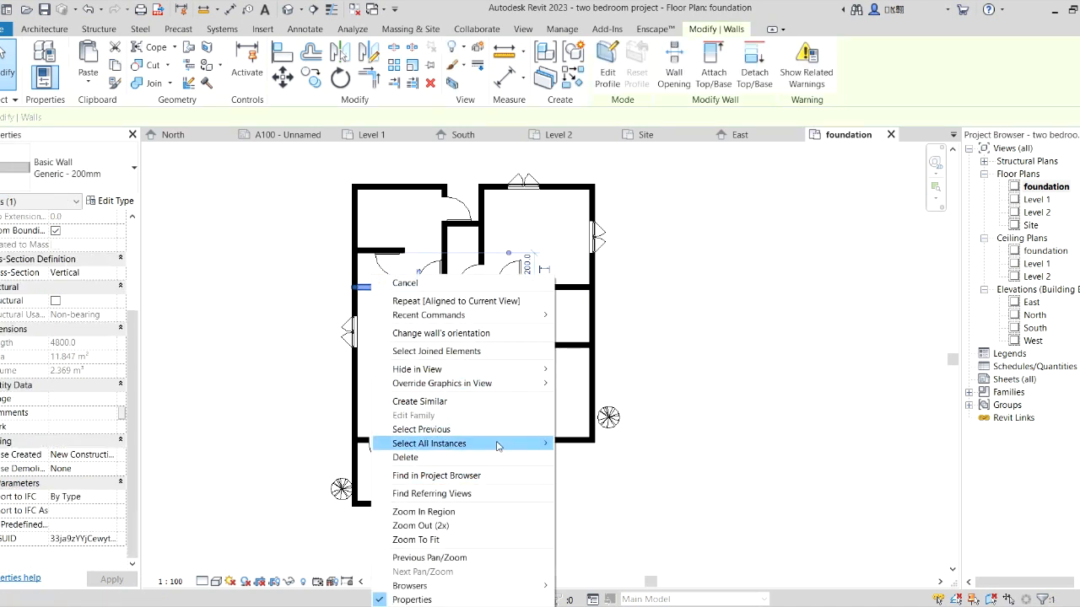
mouse_move(499, 442)
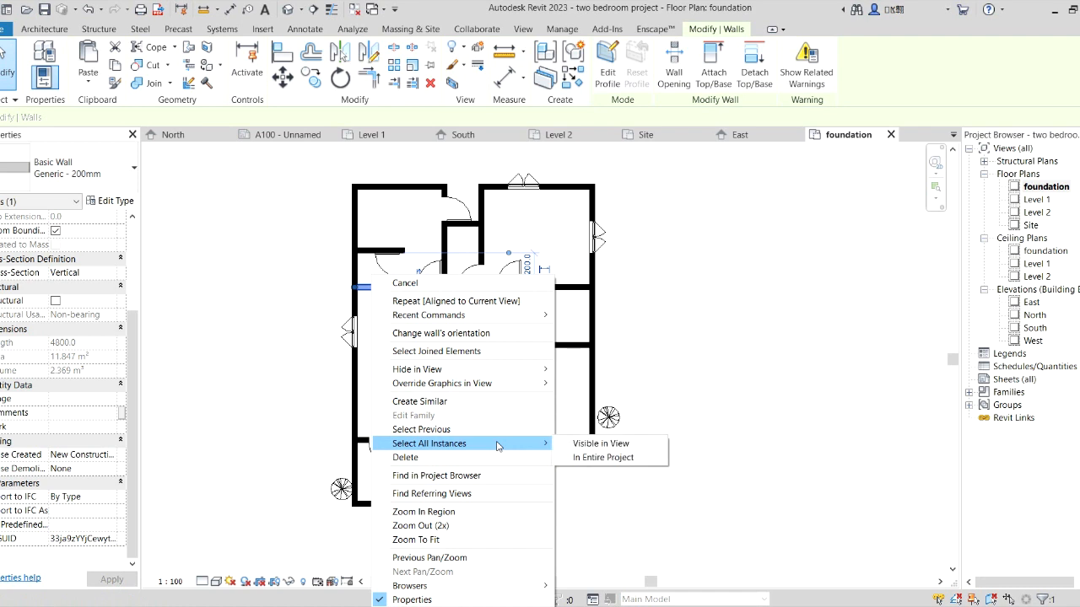
left_click(599, 444)
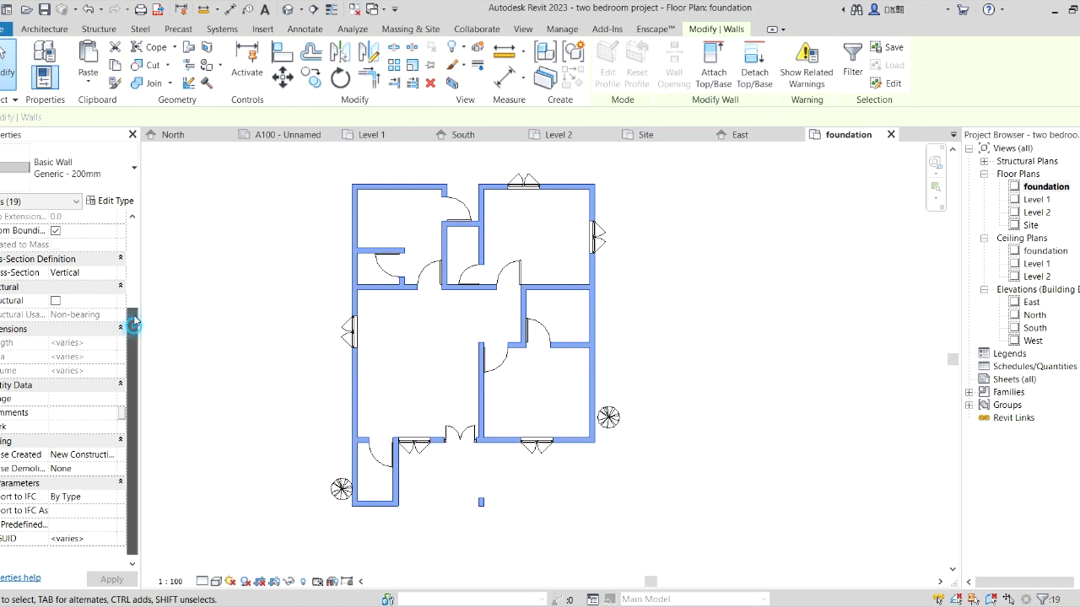
scroll(133, 320, "up", 3)
left_click(84, 314)
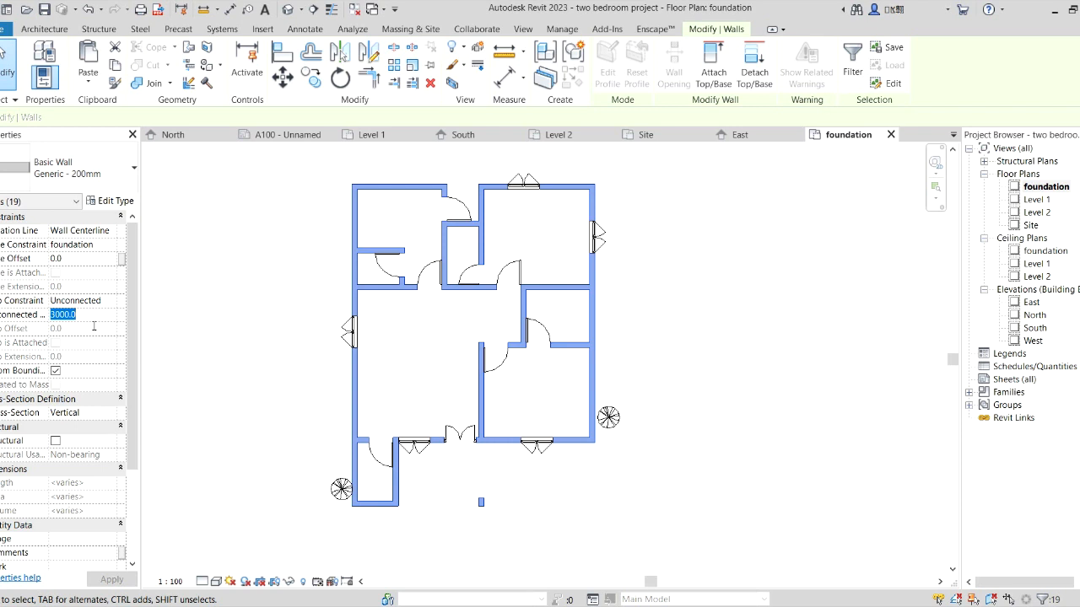
type("850")
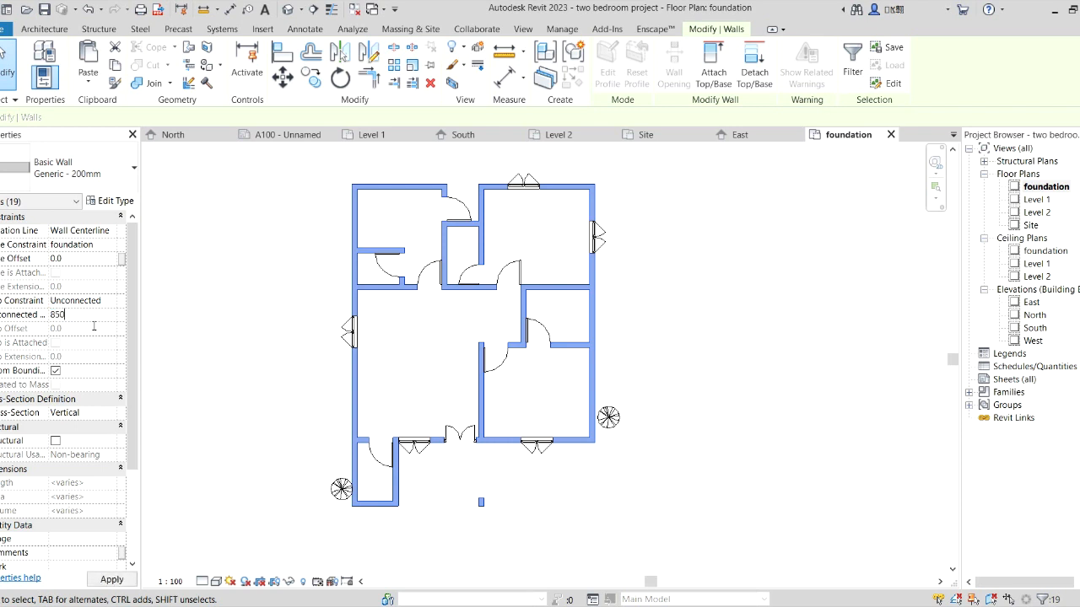
key("Return")
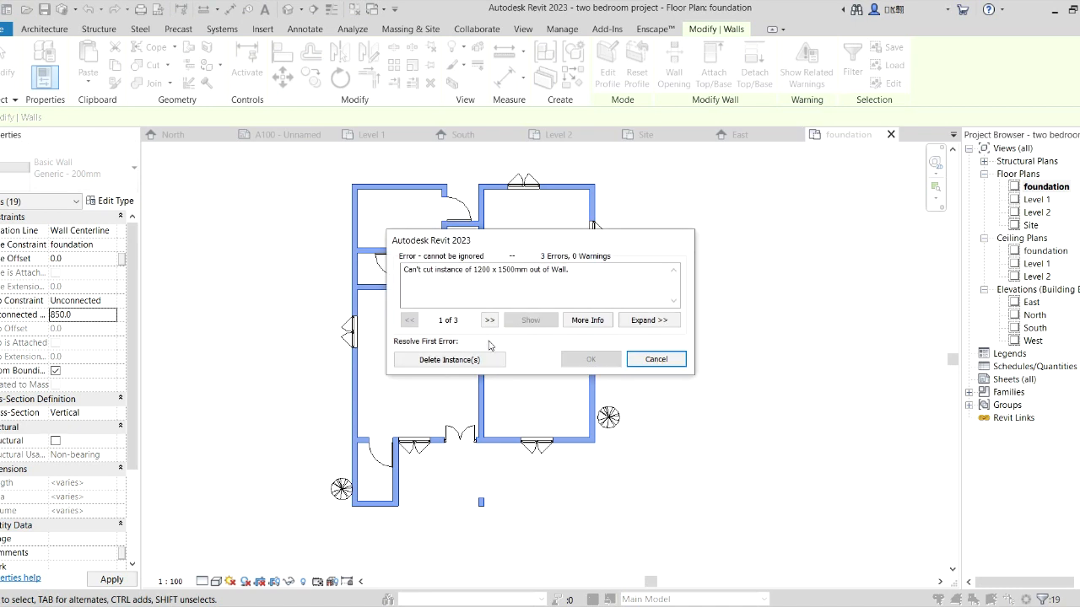
left_click(456, 360)
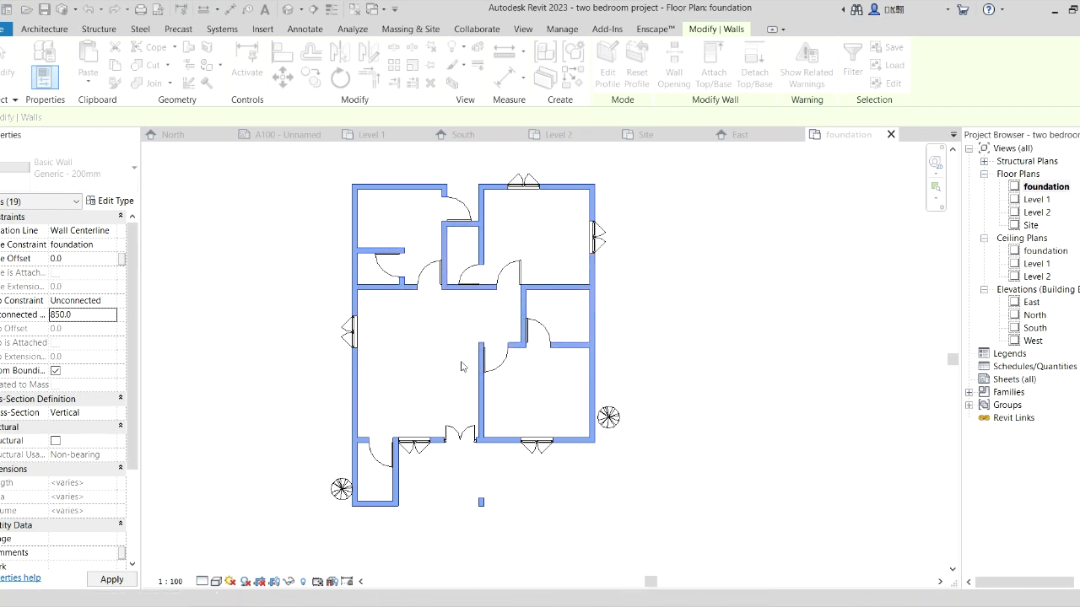
left_click(414, 371)
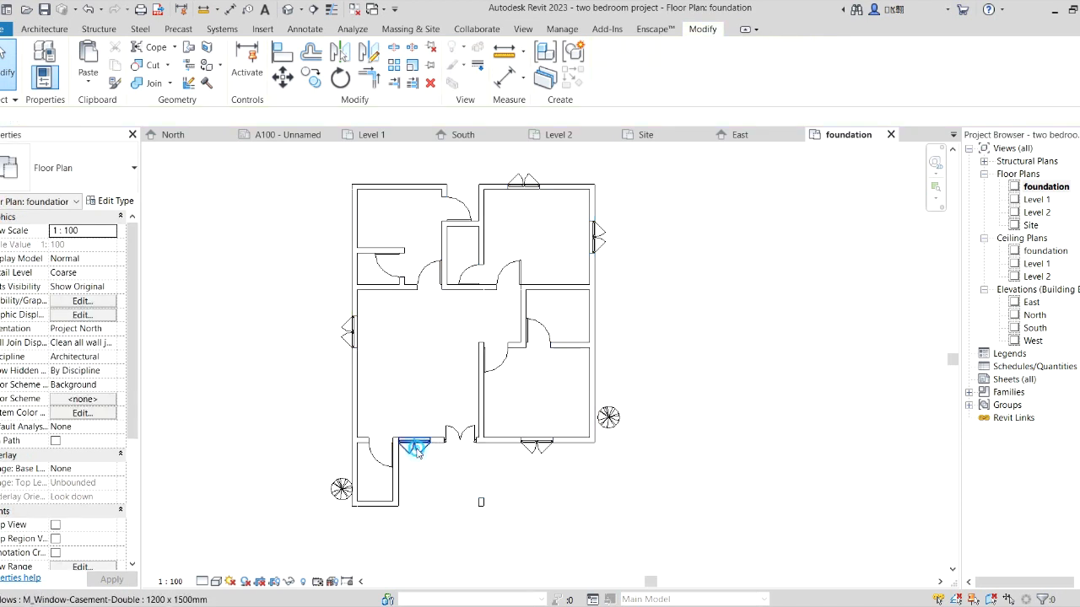
Delete all M_Window-Casement-Double 1200 x 1500mm windows from the foundation plan.
left_click(415, 447)
right_click(415, 447)
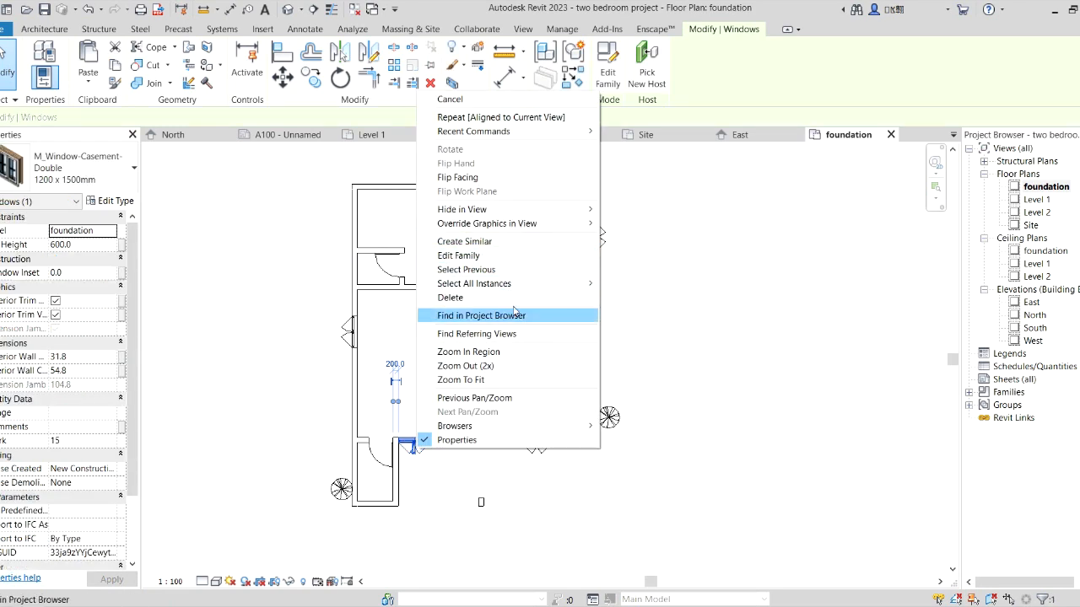
mouse_move(540, 284)
left_click(639, 285)
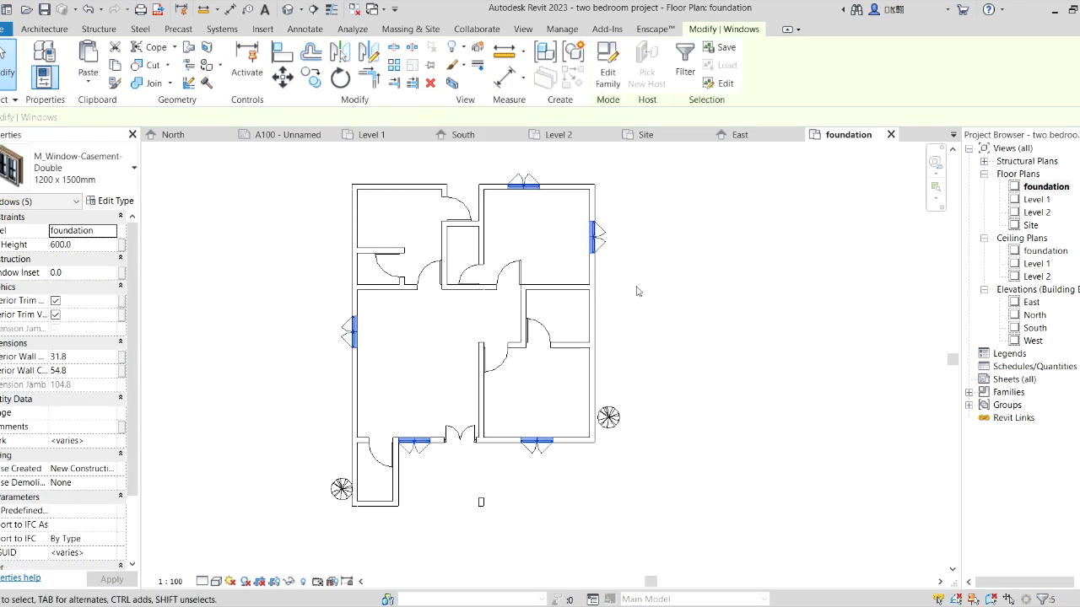
left_click(637, 291)
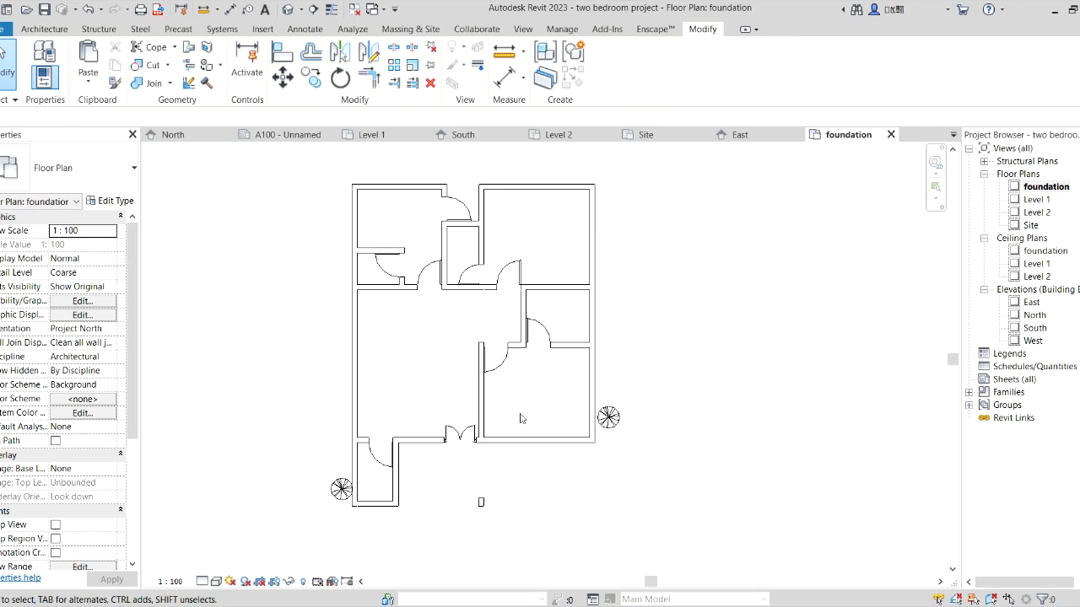
Delete the double entrance door, all M_Single-Flush 0915 x 2134mm doors and the toilet door from the foundation plan.
left_click(463, 428)
key("Delete")
left_click(505, 357)
right_click(509, 358)
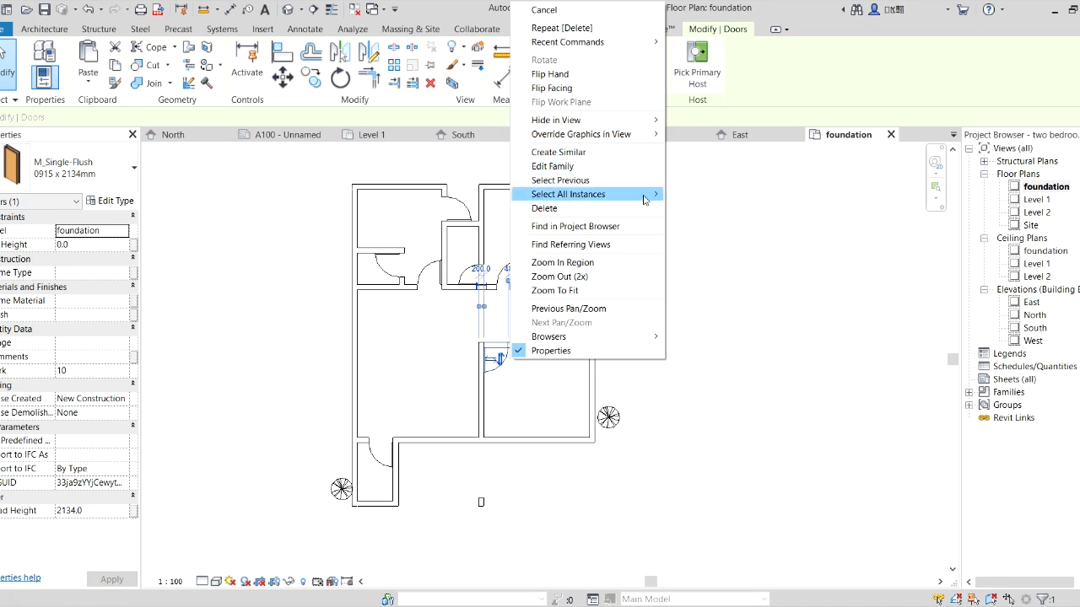
mouse_move(646, 196)
left_click(705, 195)
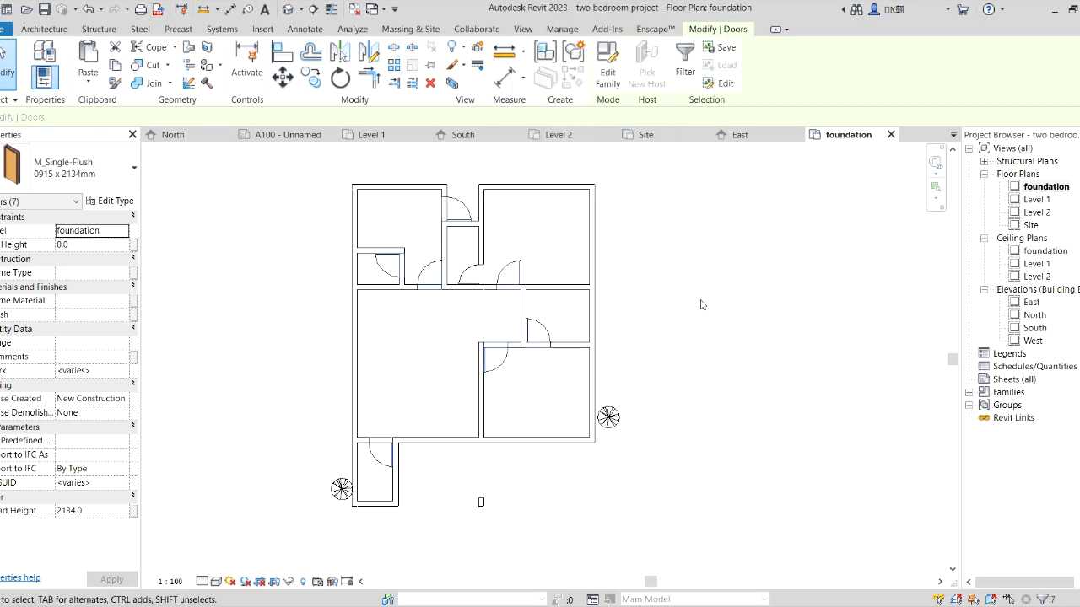
key("Delete")
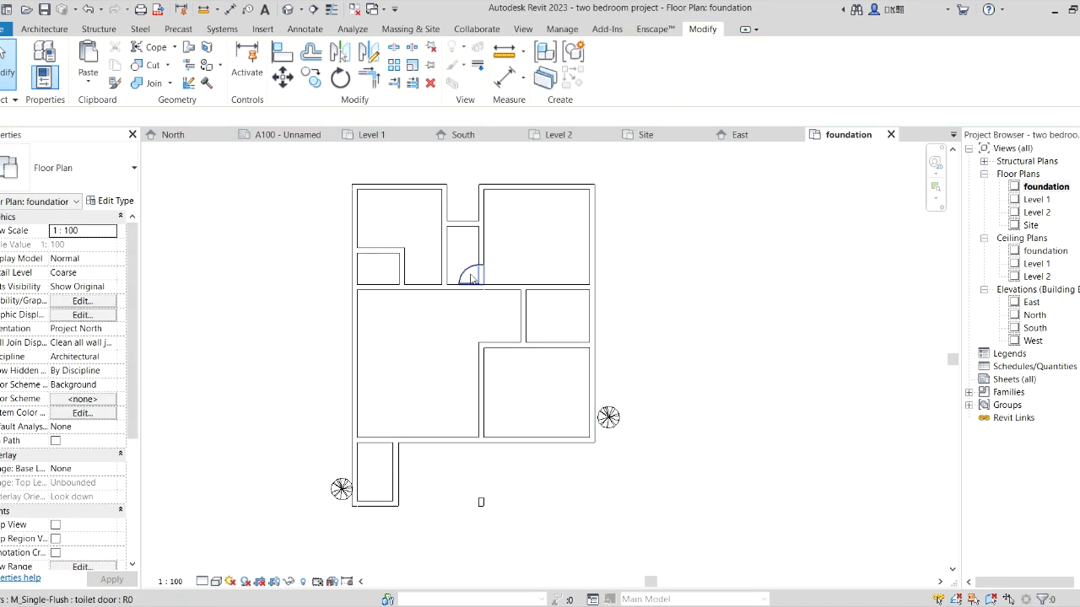
left_click(470, 278)
key("Delete")
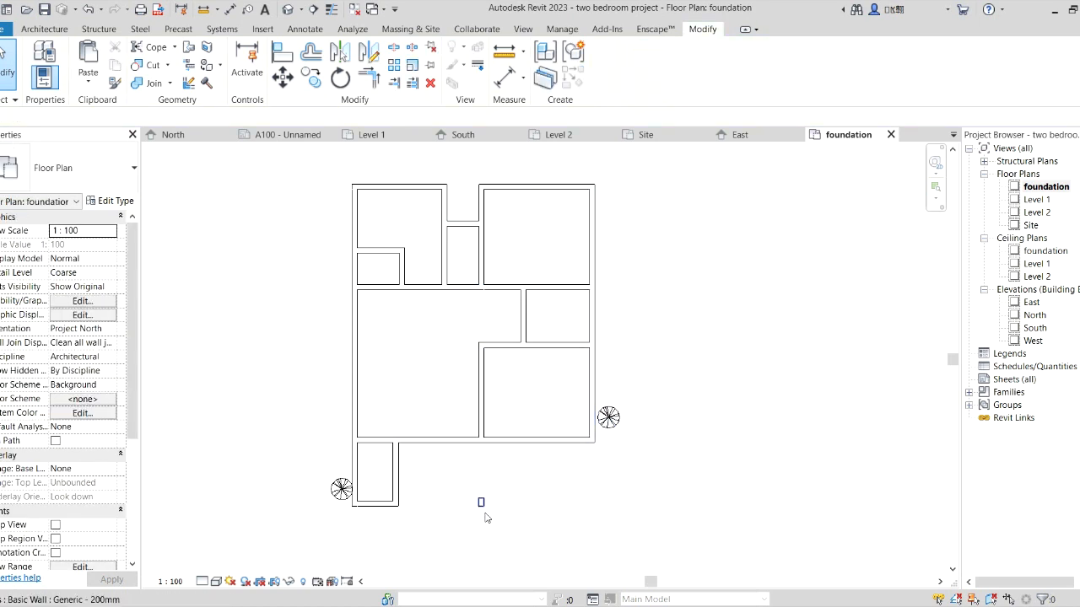
Close the porch foundation by extending the interior vertical wall down to 6100 mm long and the bottom porch wall across to meet it.
scroll(476, 456, "up", 1)
left_click(486, 439)
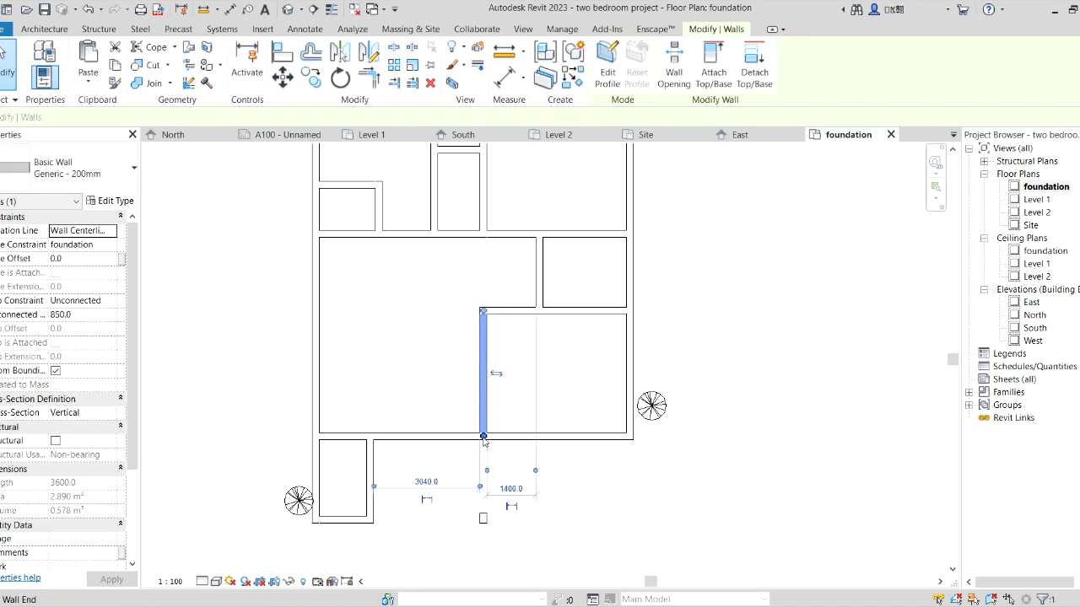
left_click_drag(484, 437, 534, 507)
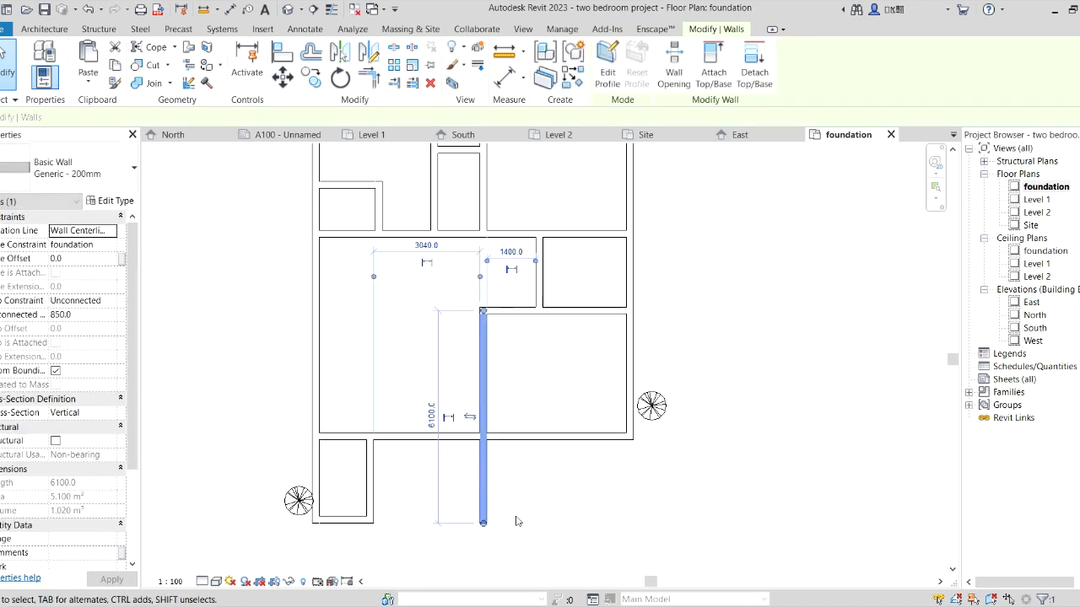
left_click(341, 520)
left_click_drag(368, 518, 484, 515)
left_click(615, 511)
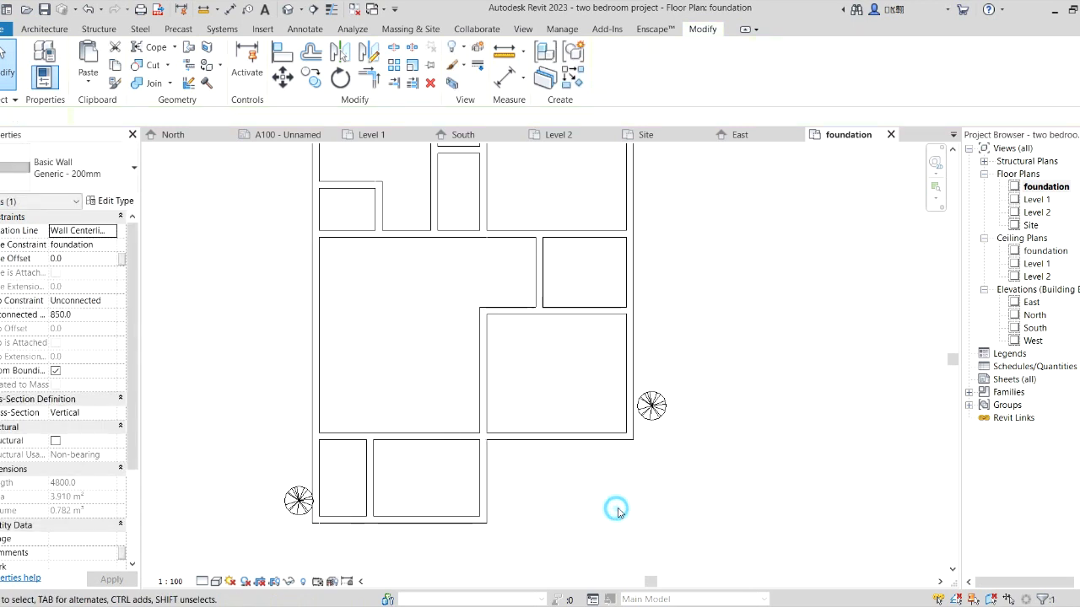
Shorten the level lines at both ends in the South elevation so they sit closer to the house.
double_click(1034, 328)
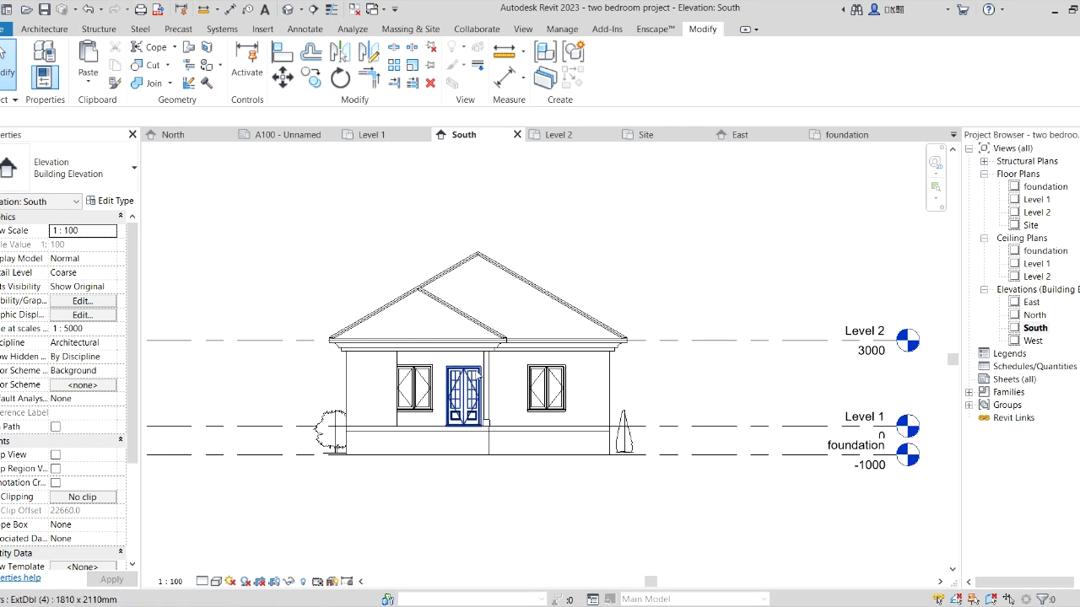
scroll(397, 449, "up", 1)
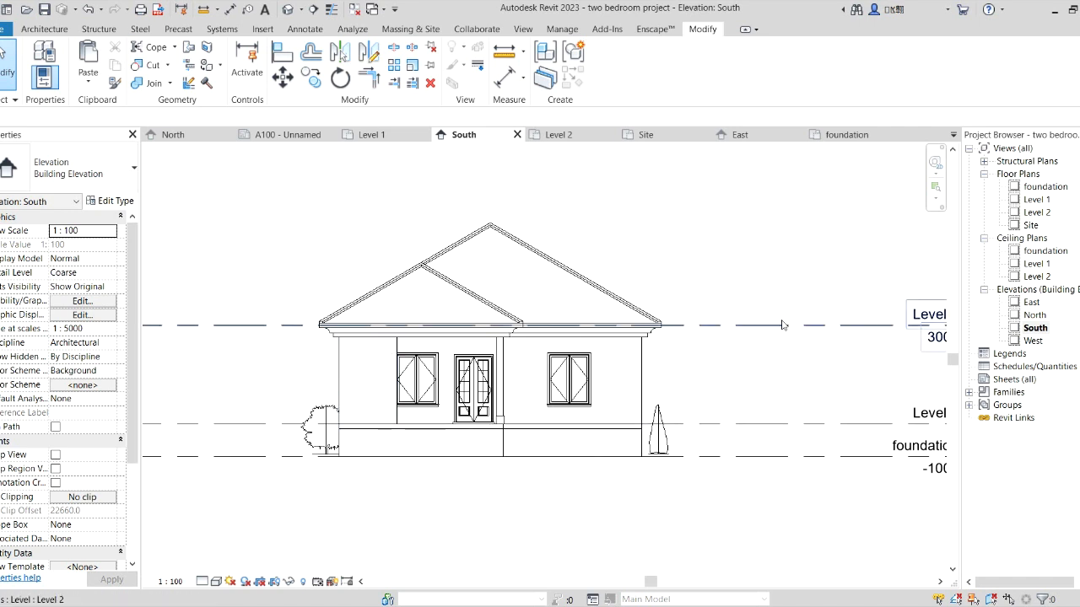
scroll(777, 339, "down", 1)
left_click(938, 335)
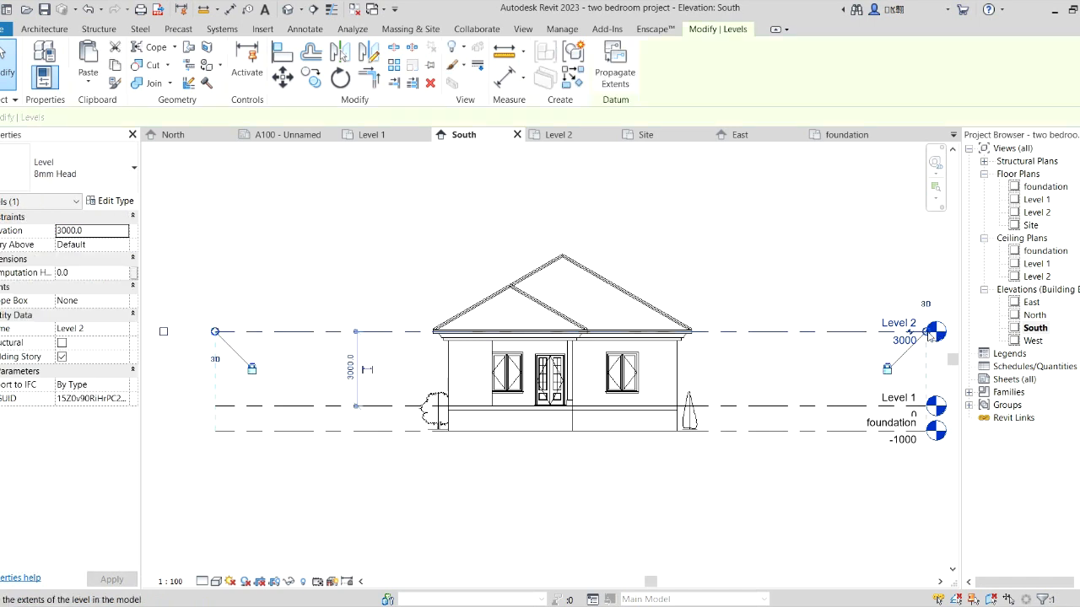
left_click_drag(925, 335, 850, 333)
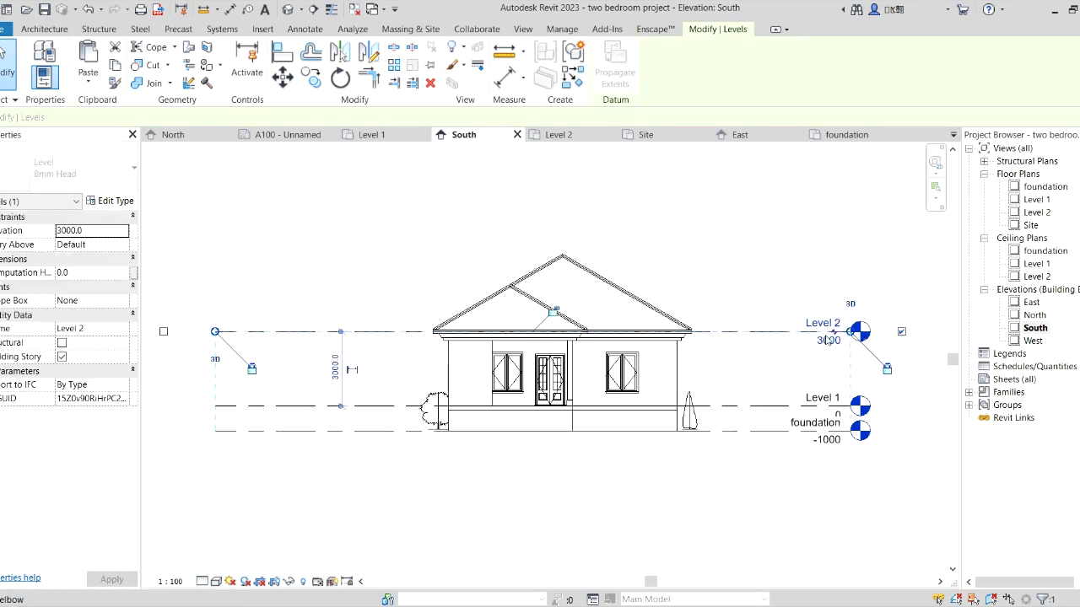
left_click_drag(216, 331, 324, 332)
left_click(371, 258)
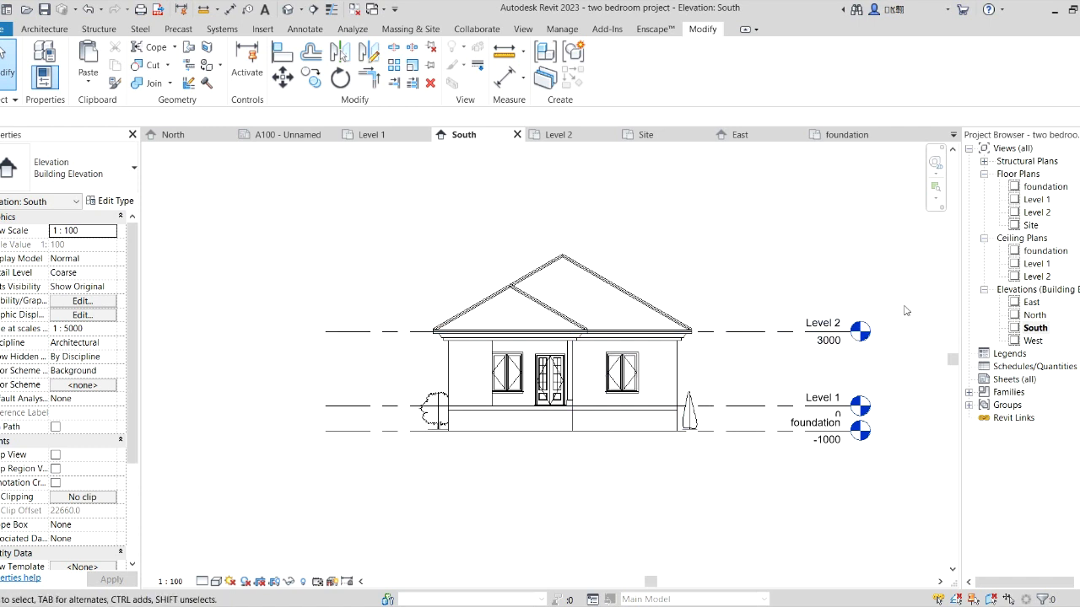
left_click(734, 329)
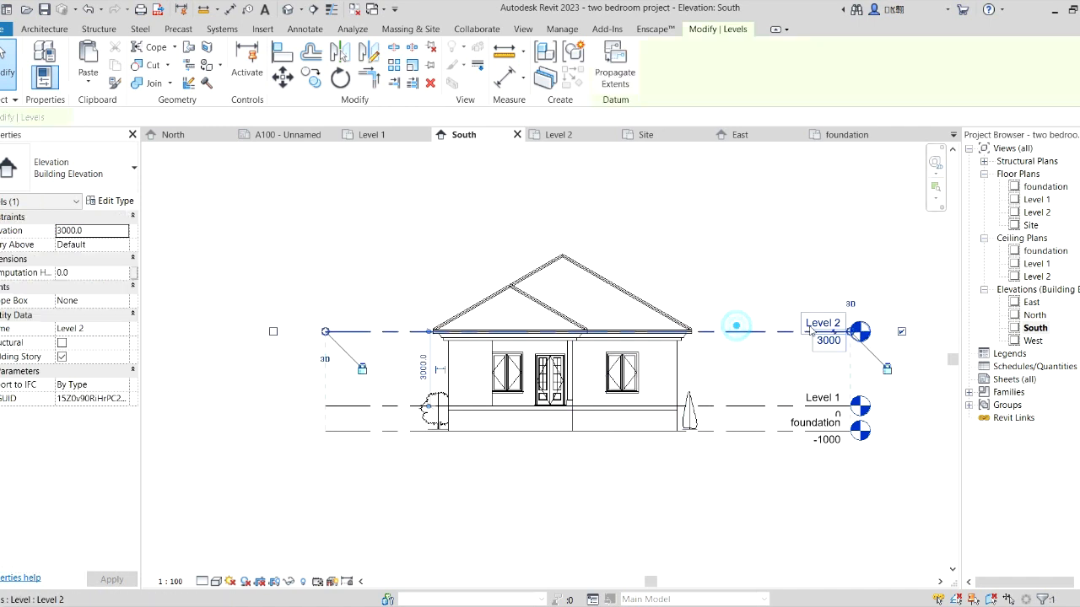
left_click_drag(846, 331, 815, 331)
left_click(719, 241)
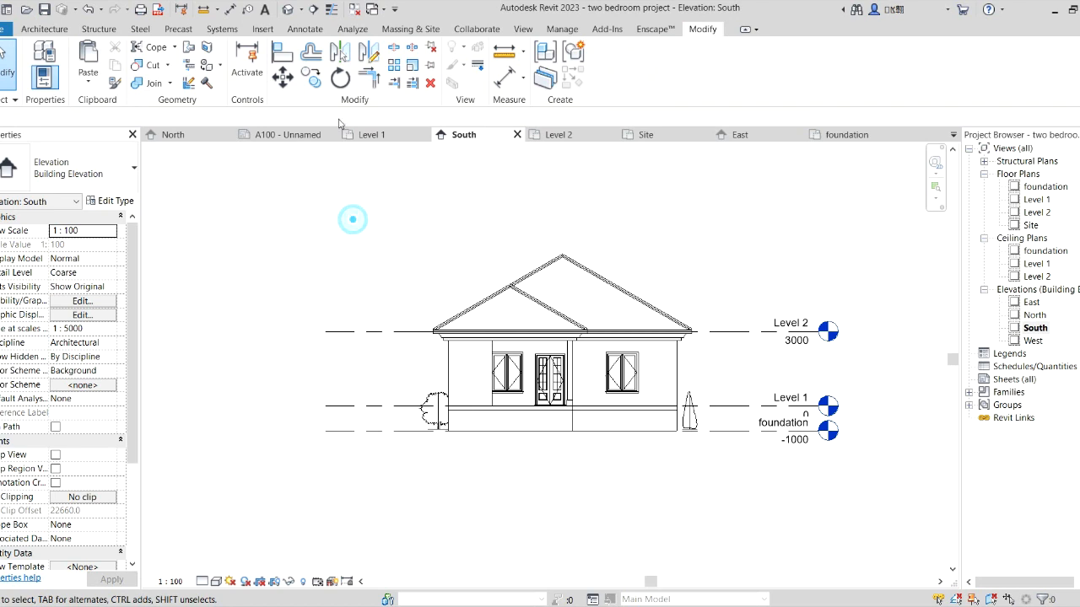
Open the default 3D view and set its visual style to Shaded.
left_click(290, 10)
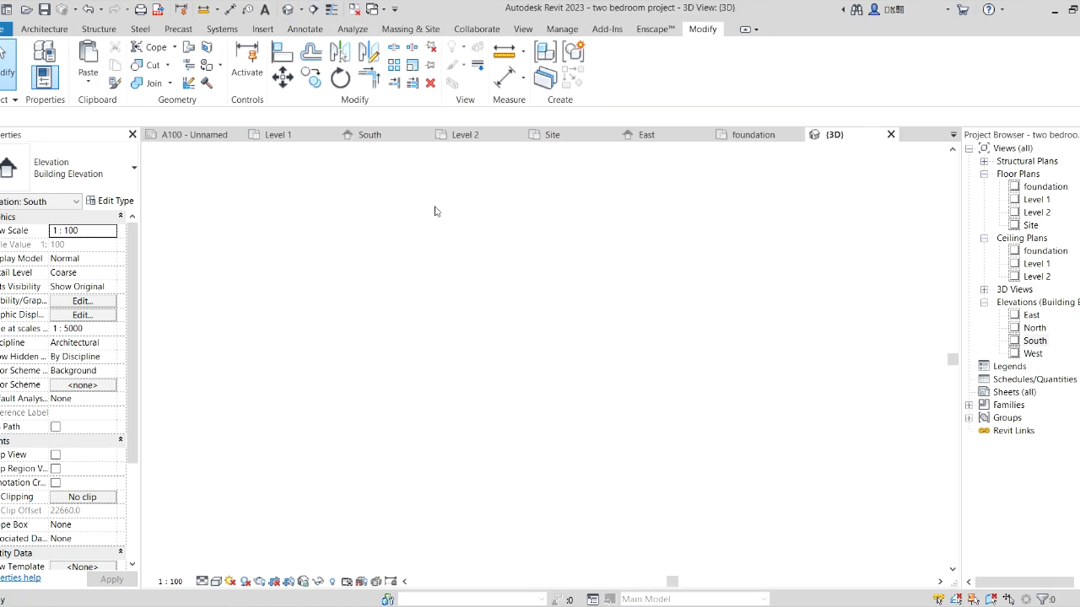
scroll(514, 346, "up", 5)
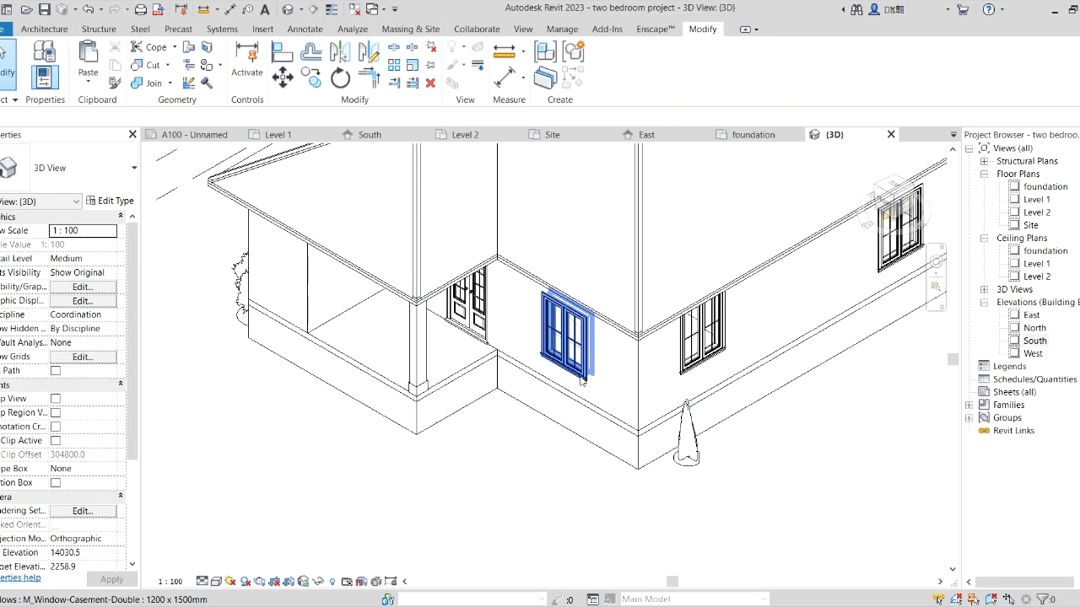
scroll(515, 346, "down", 4)
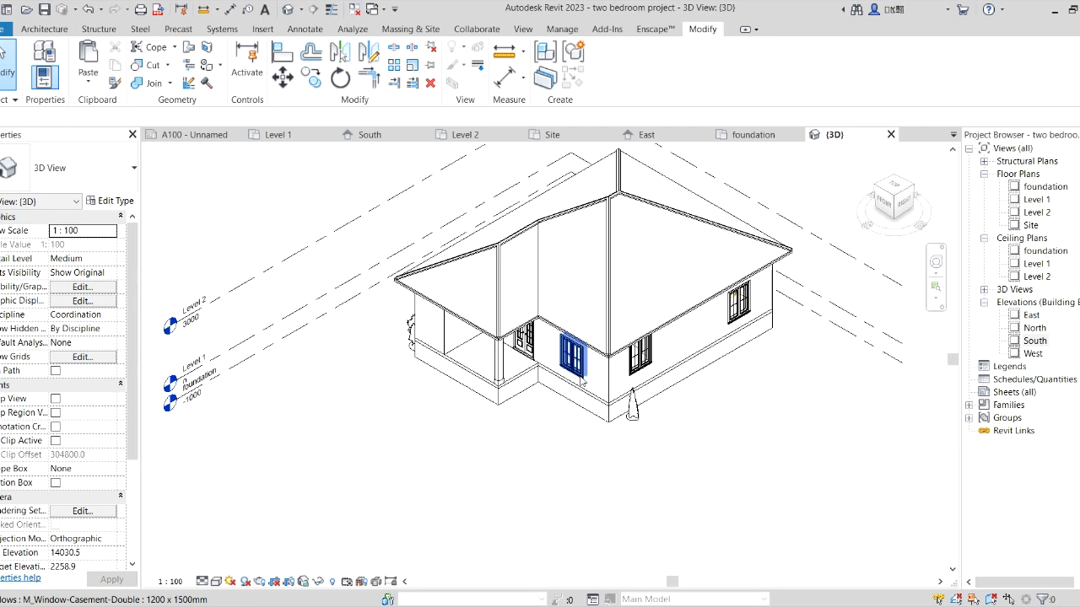
left_click(218, 582)
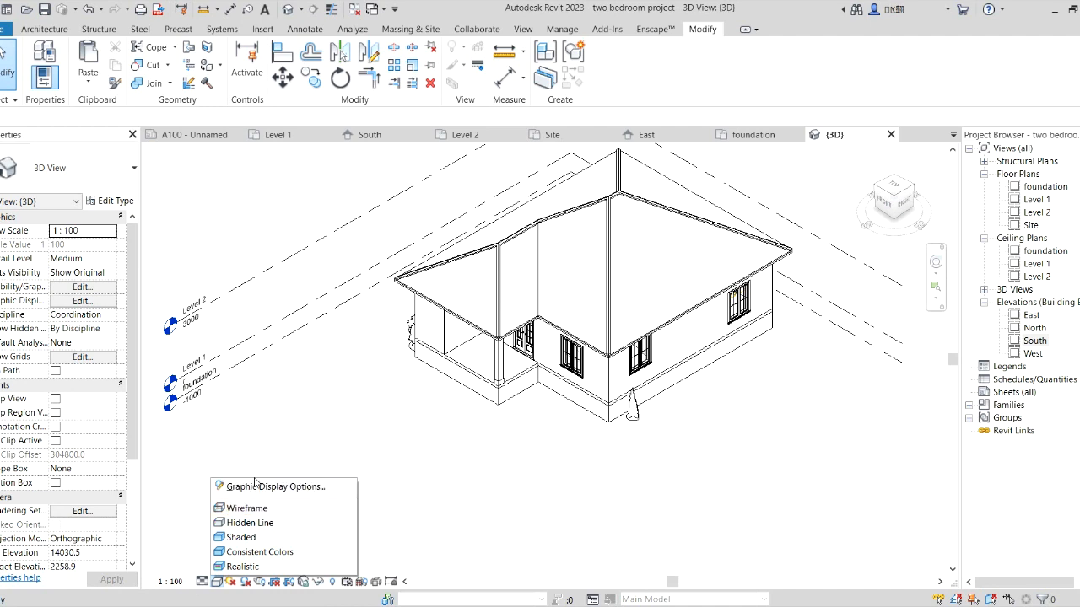
left_click(251, 539)
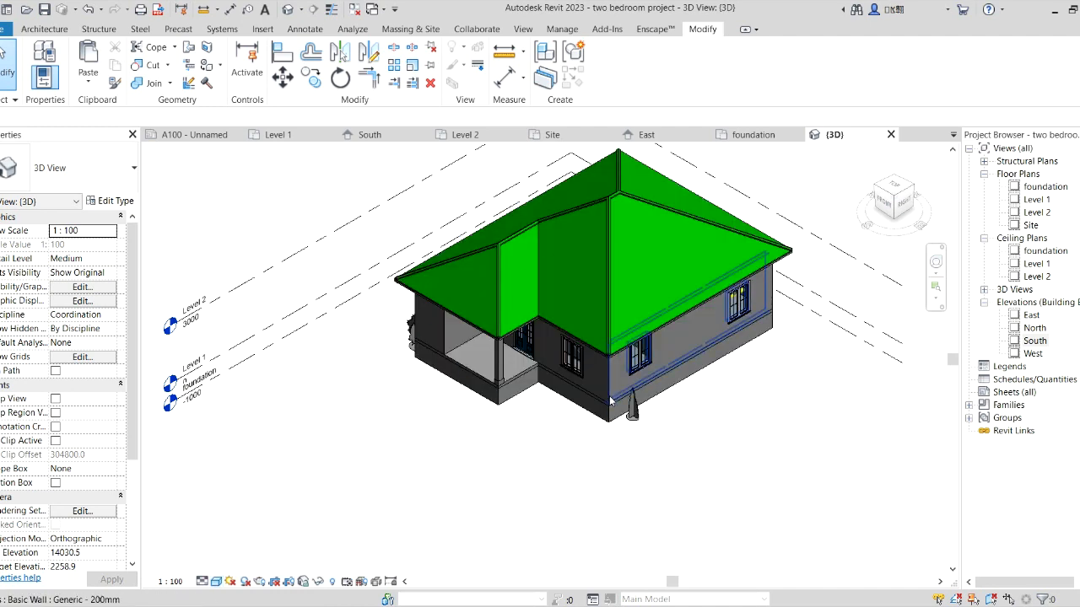
scroll(610, 384, "up", 6)
scroll(603, 405, "down", 7)
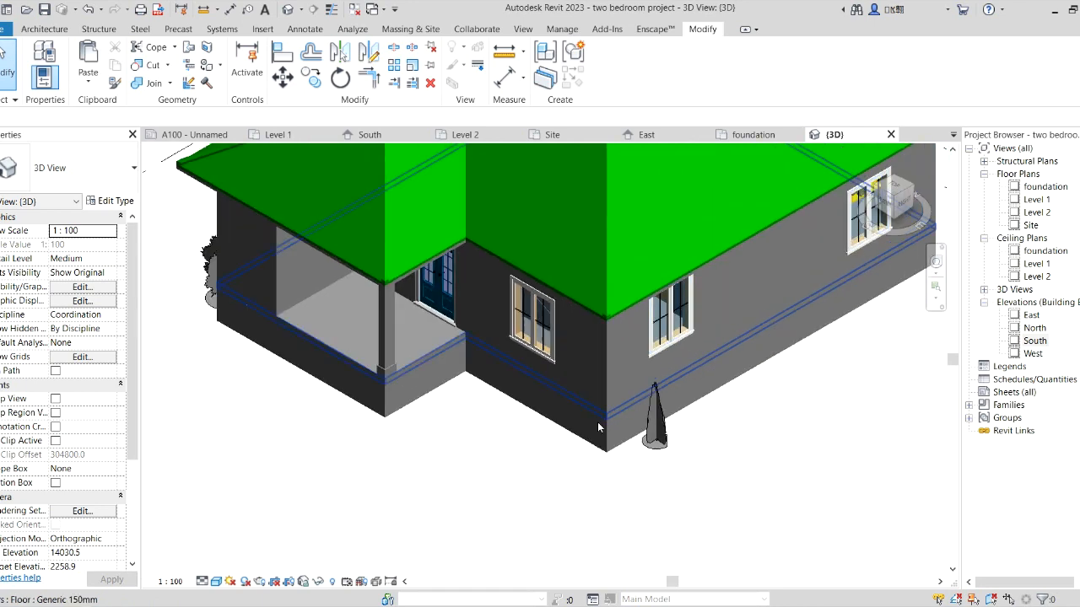
scroll(414, 414, "up", 3)
scroll(414, 413, "up", 4)
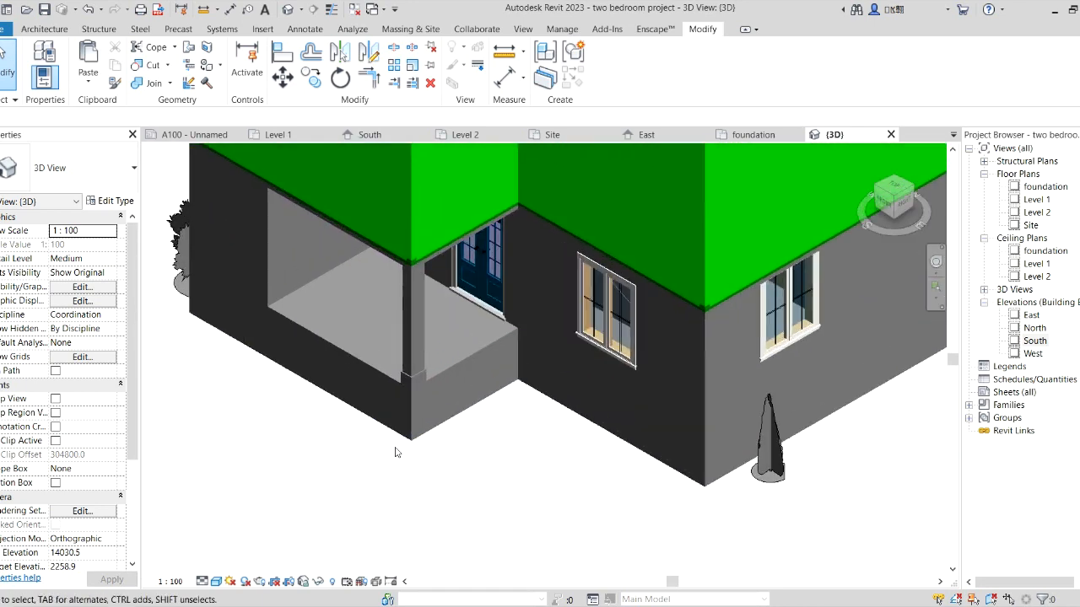
Stretch the porch column's base block up to about mid-column and down to the bottom of the foundation wall.
left_click(412, 376)
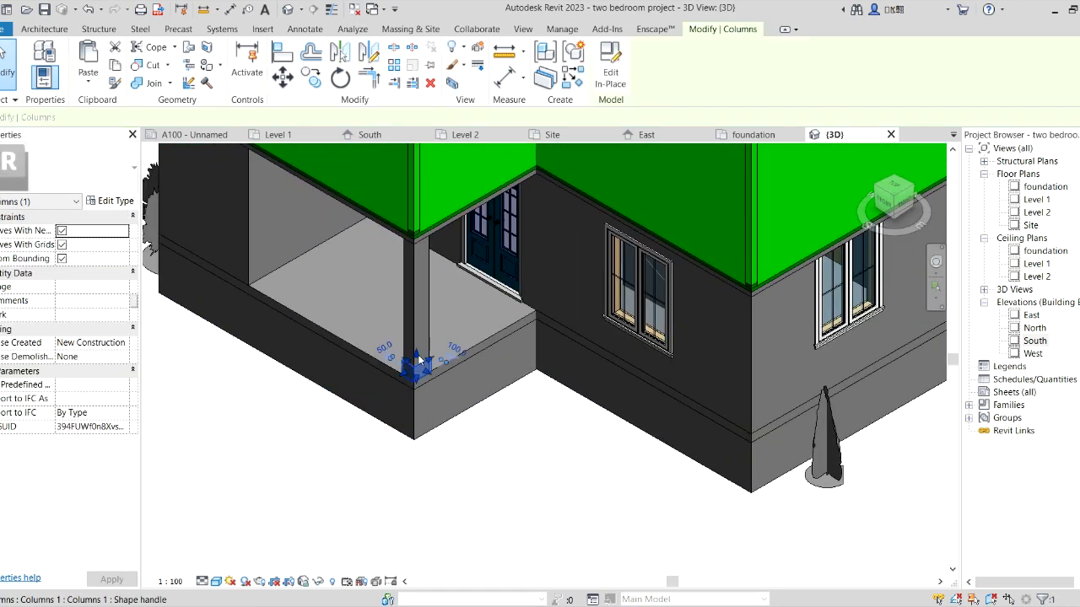
left_click_drag(418, 356, 426, 307)
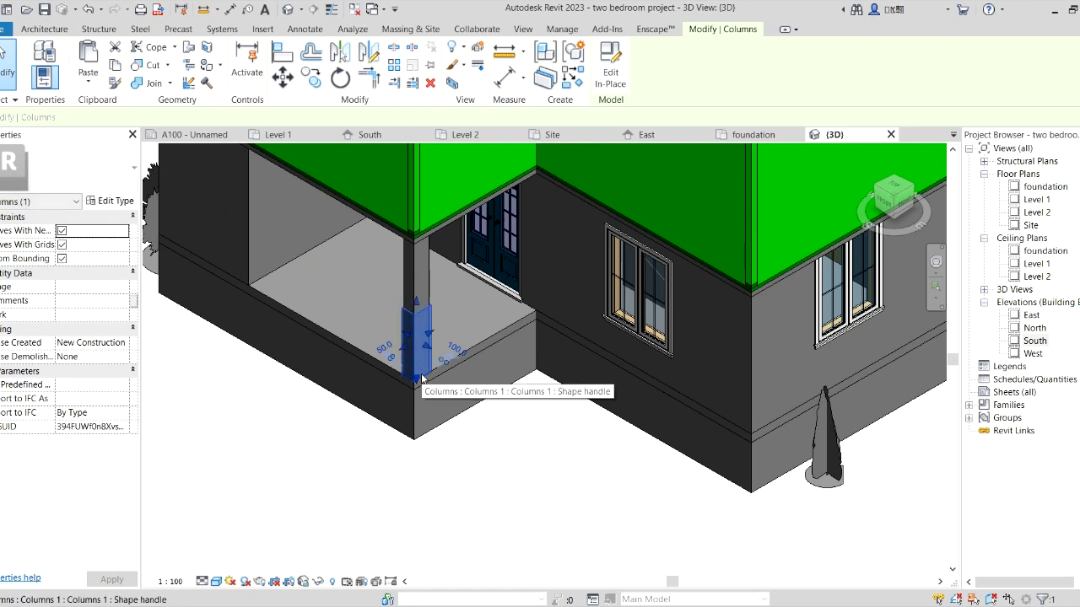
left_click_drag(421, 380, 427, 441)
left_click(512, 453)
scroll(506, 458, "down", 3)
scroll(505, 459, "up", 2)
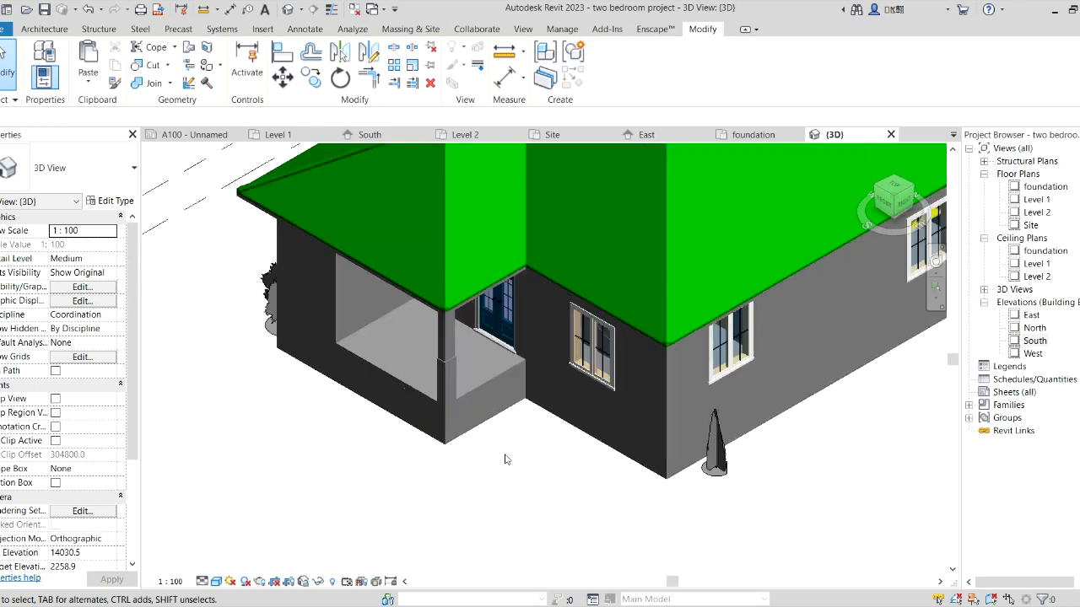
scroll(506, 458, "up", 1)
scroll(506, 462, "down", 4)
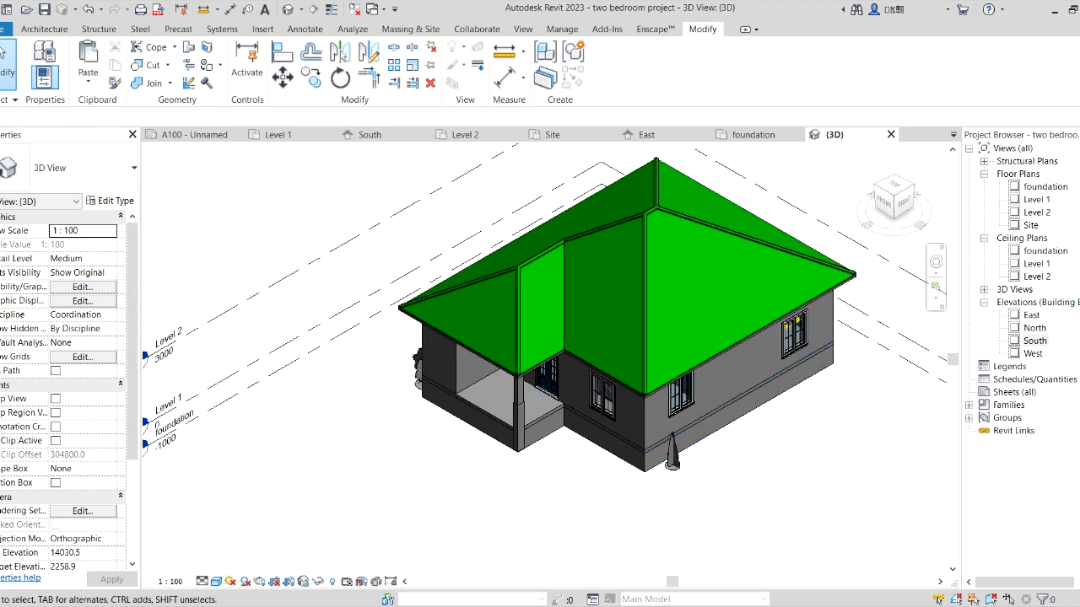
Examine the foundation walls and the porch column base in the South, West, East and North elevations.
double_click(1035, 341)
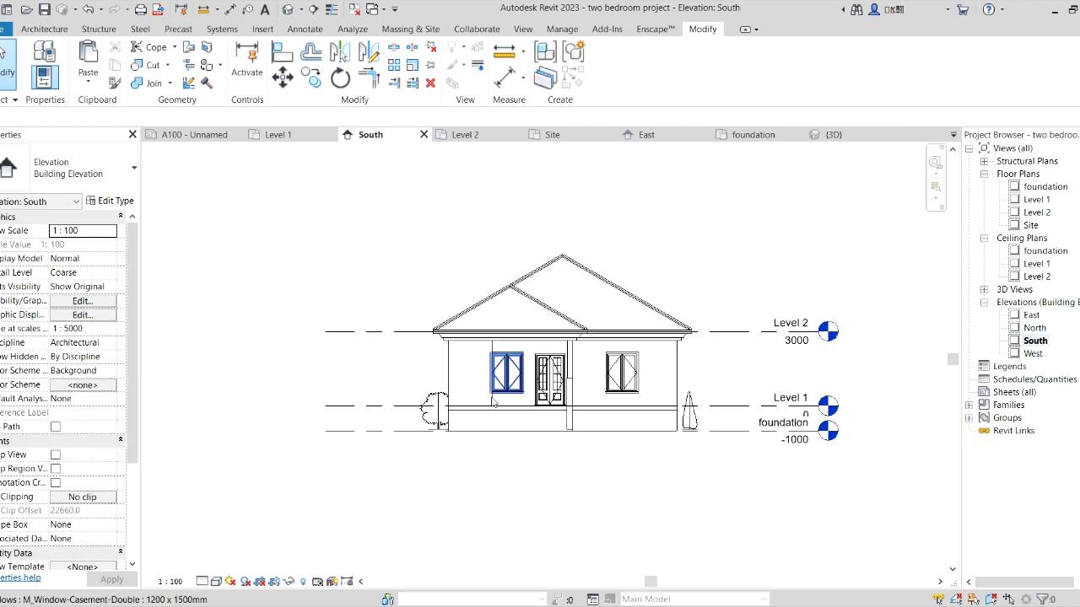
scroll(216, 329, "down", 2)
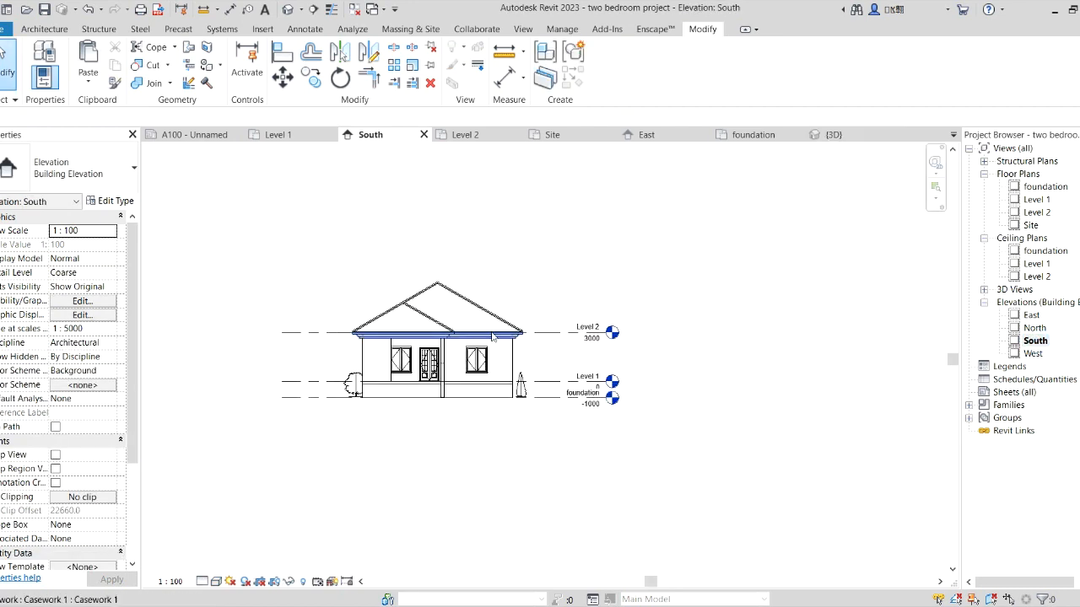
double_click(1033, 354)
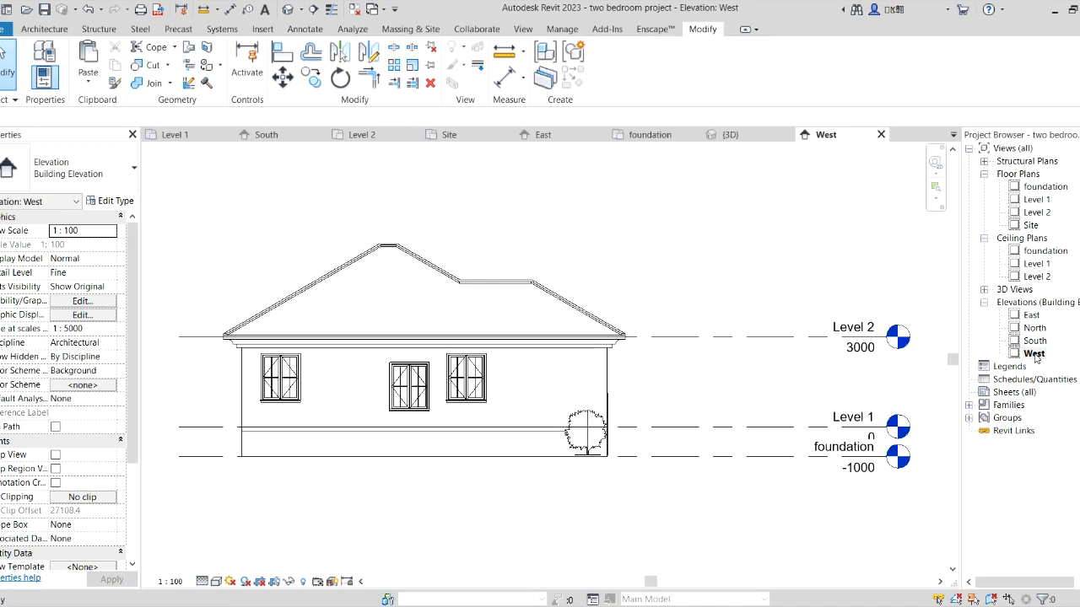
double_click(1031, 316)
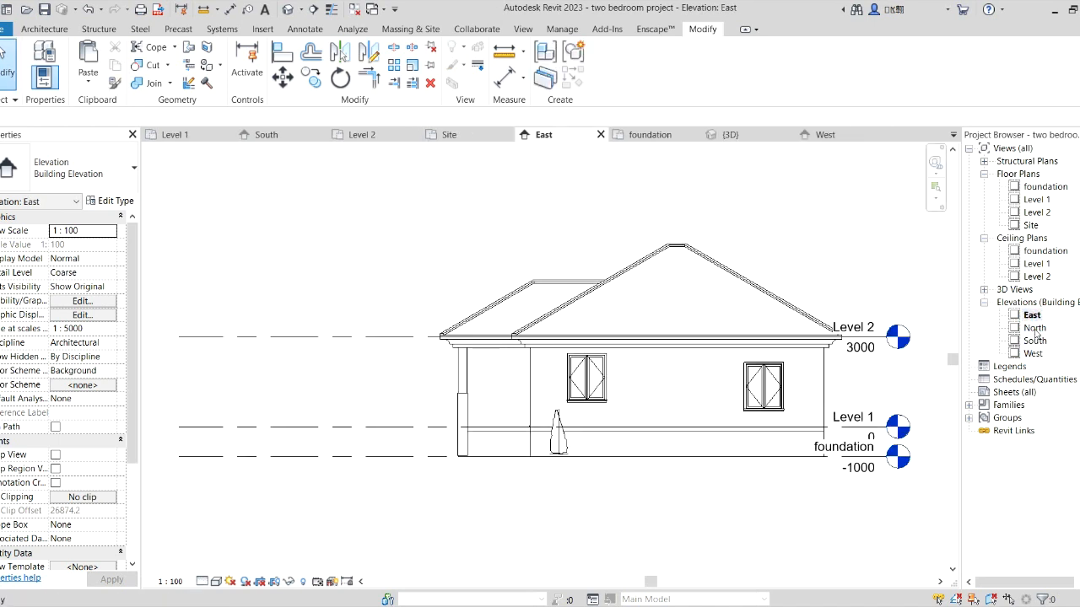
double_click(1035, 328)
double_click(1034, 341)
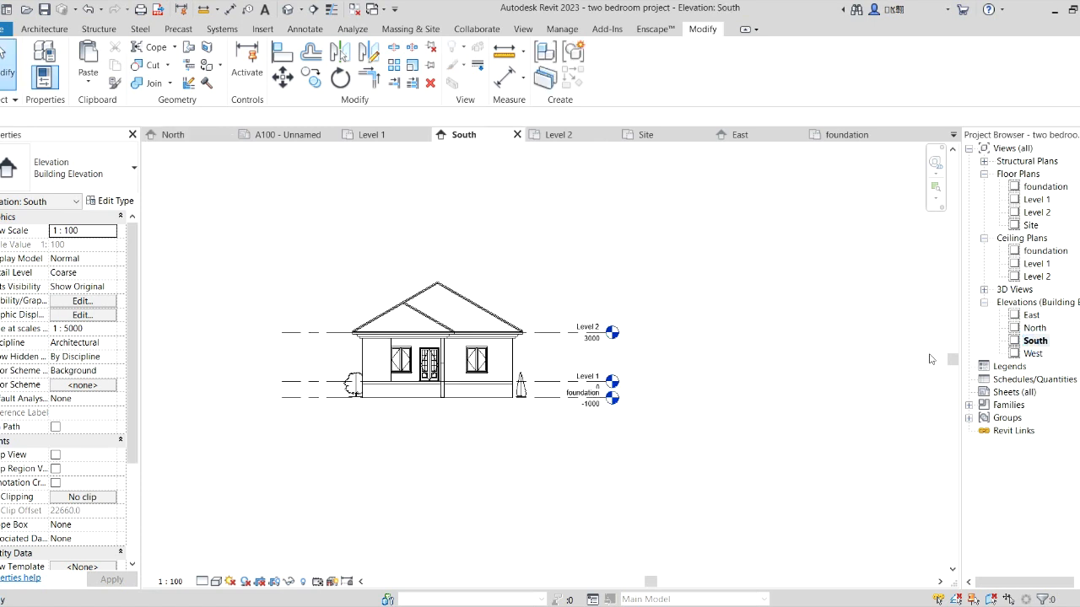
scroll(337, 364, "up", 2)
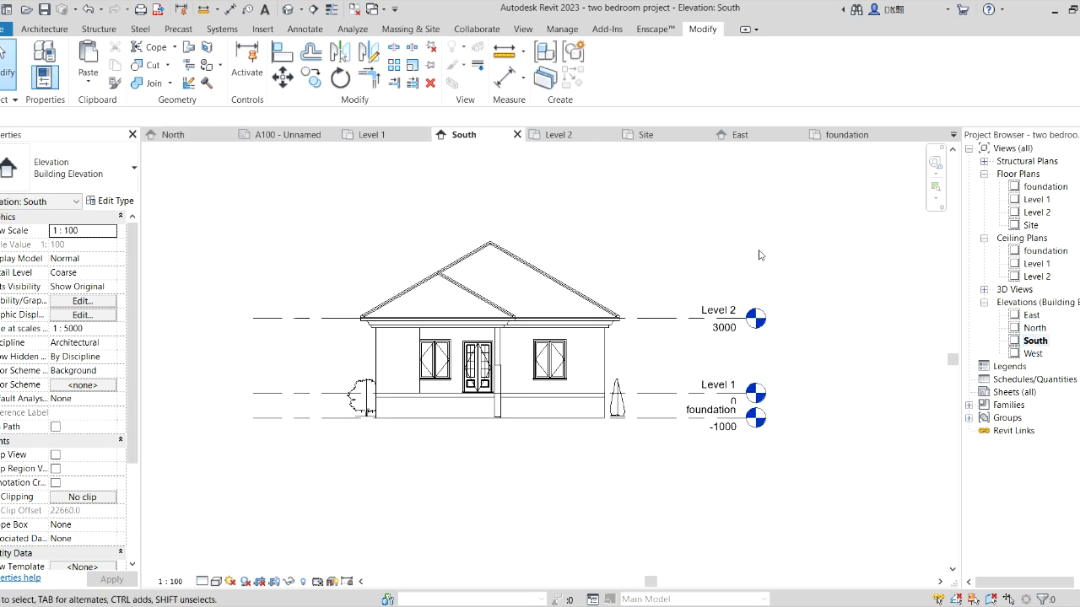